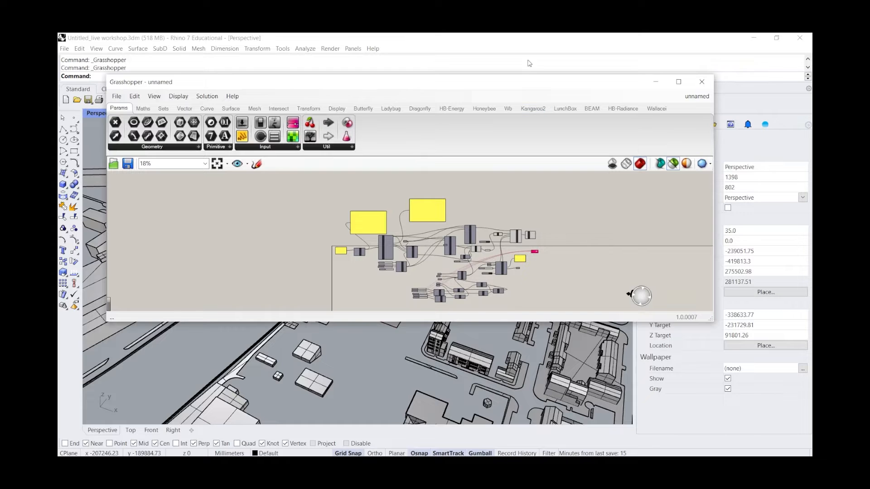
pyautogui.doubleClick(523, 82)
pyautogui.doubleClick(592, 85)
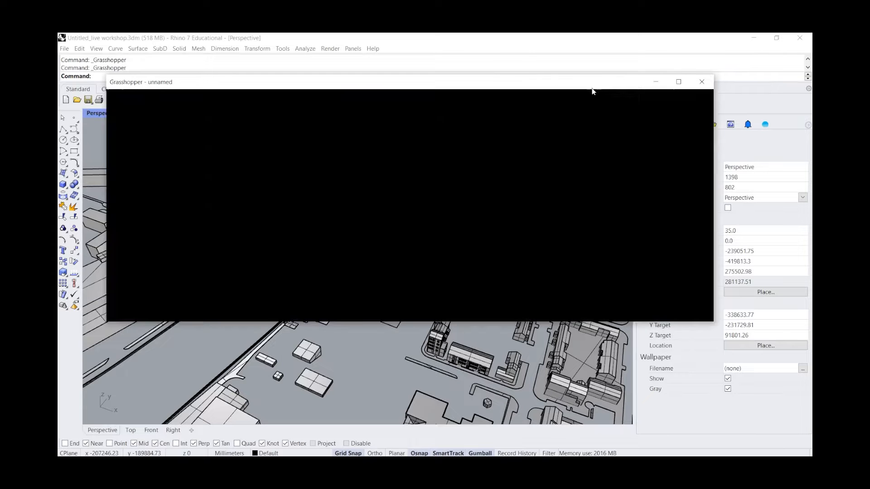
pyautogui.click(697, 97)
pyautogui.click(722, 176)
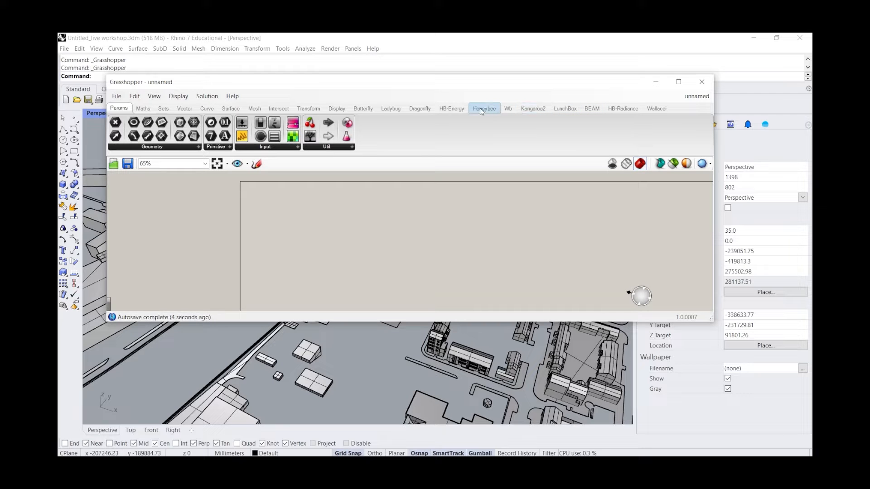
# Place the Ladybug LB Download Weather component on an empty area of the Grasshopper canvas
pyautogui.click(391, 108)
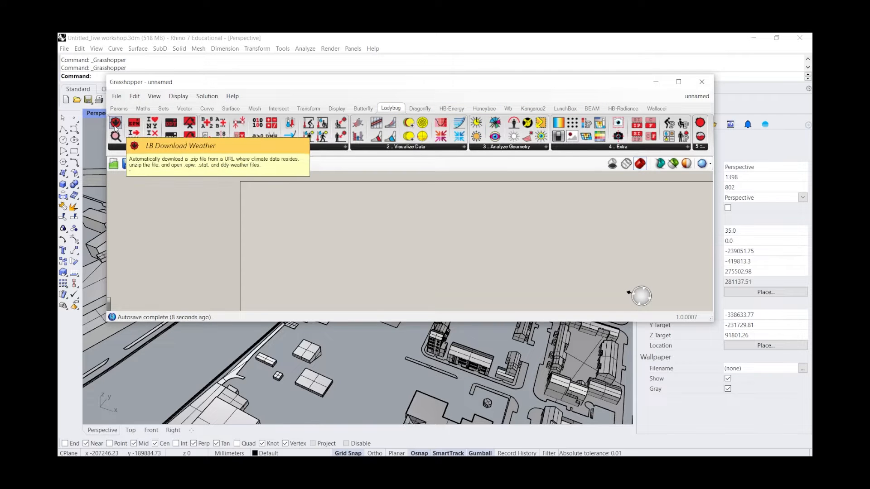
pyautogui.moveTo(117, 123); pyautogui.dragTo(321, 245)
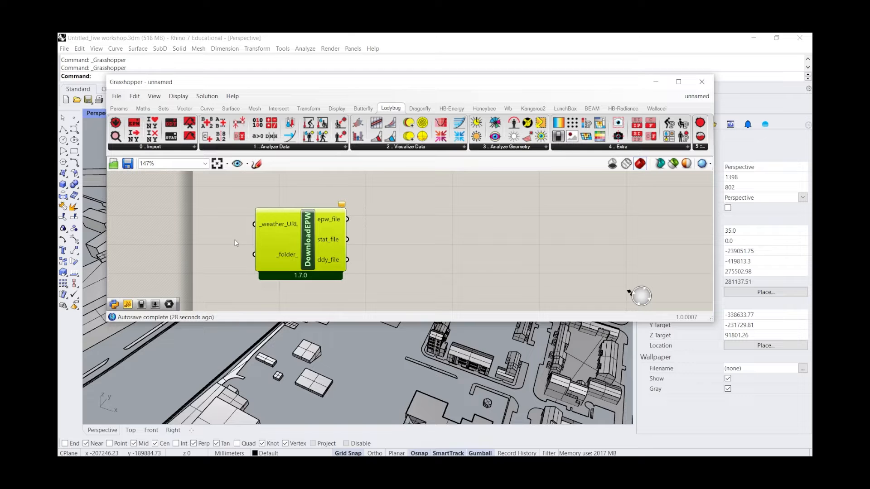
pyautogui.click(394, 230)
pyautogui.moveTo(282, 256); pyautogui.dragTo(287, 253)
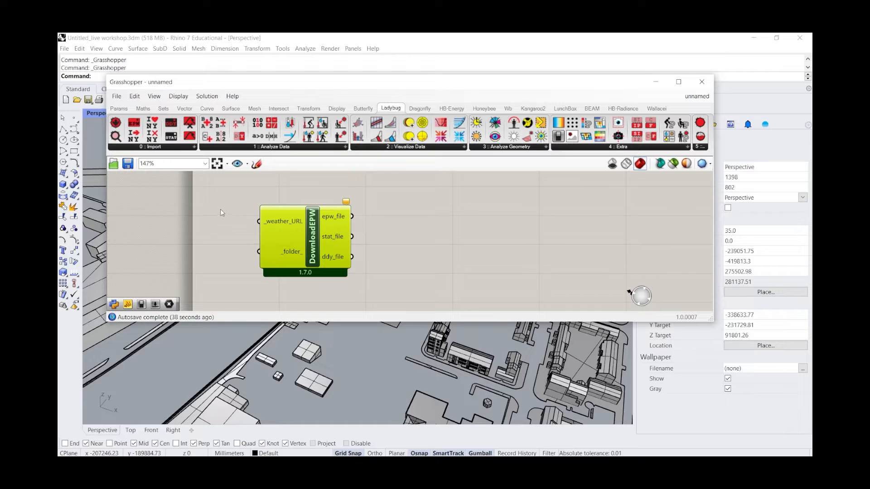
pyautogui.moveTo(289, 224)
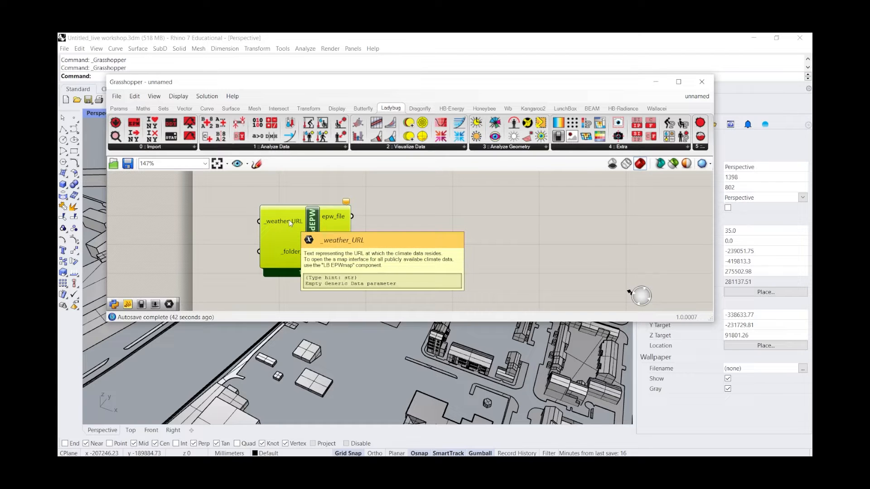
pyautogui.moveTo(289, 244); pyautogui.dragTo(313, 238)
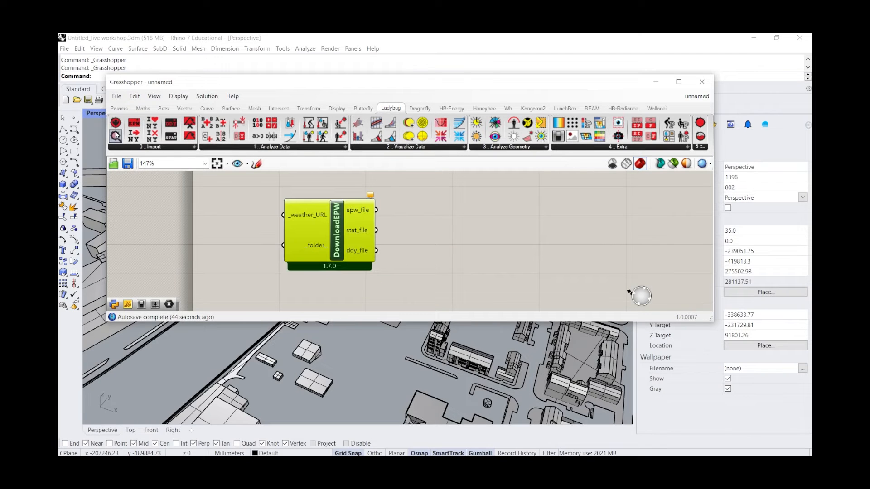
# Add the LB EPWmap component and arrange it directly above the DownloadEPW component
pyautogui.moveTo(116, 136); pyautogui.dragTo(261, 202)
pyautogui.scroll(-2, 309, 221)
pyautogui.moveTo(309, 221); pyautogui.dragTo(277, 242)
pyautogui.moveTo(269, 205); pyautogui.dragTo(287, 198)
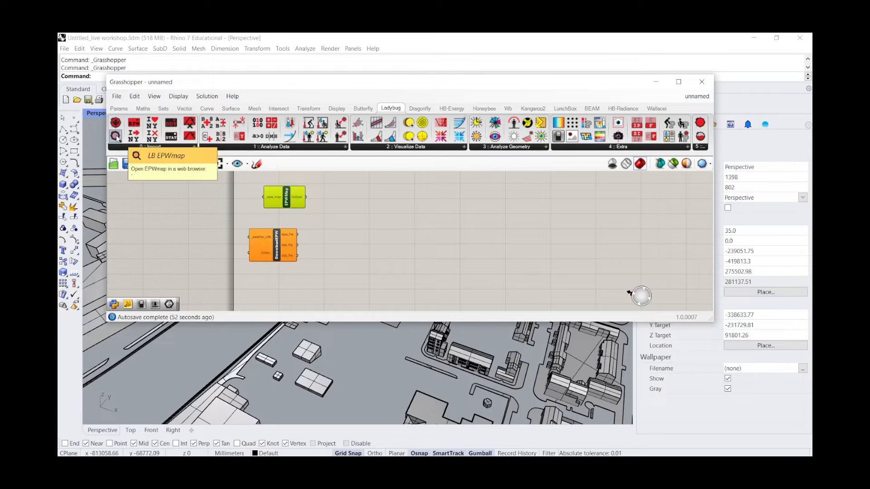
pyautogui.moveTo(271, 201)
pyautogui.mouseDown()
pyautogui.moveTo(256, 202)
pyautogui.moveTo(265, 206)
pyautogui.mouseUp()
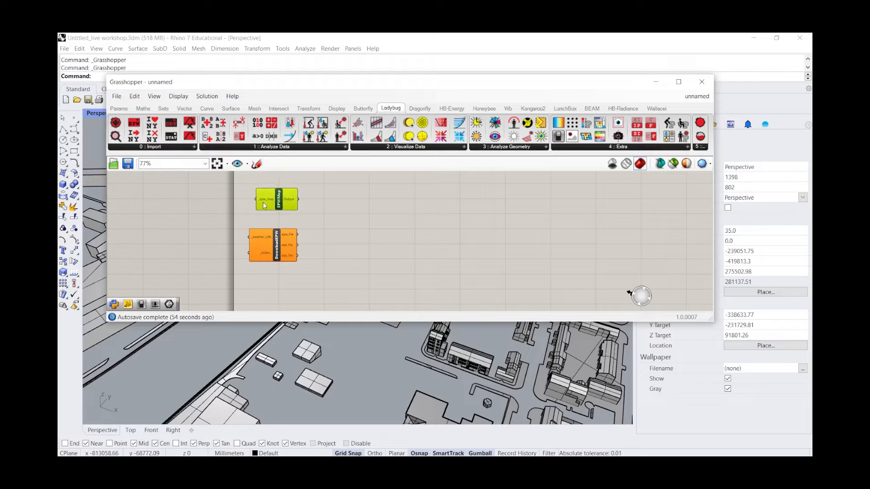
pyautogui.scroll(4, 264, 204)
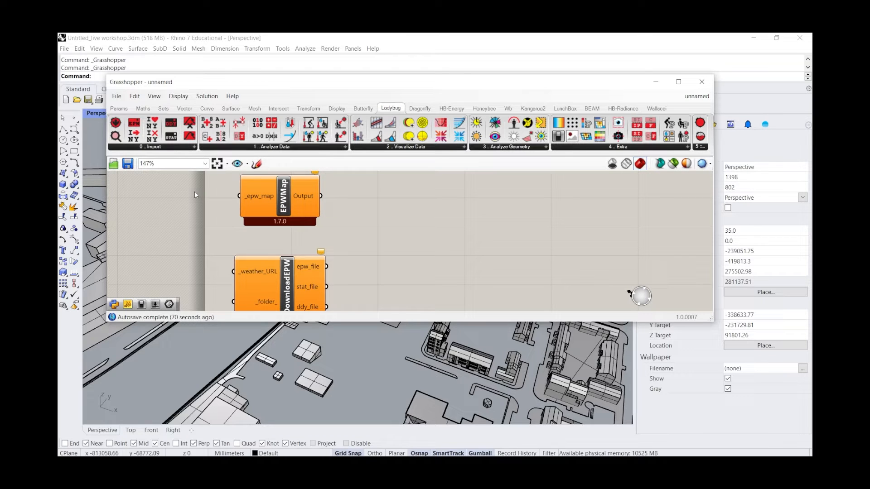
# Add a Boolean parameter and a Text parameter to the canvas, to the right of the EPWMap component
pyautogui.moveTo(254, 191)
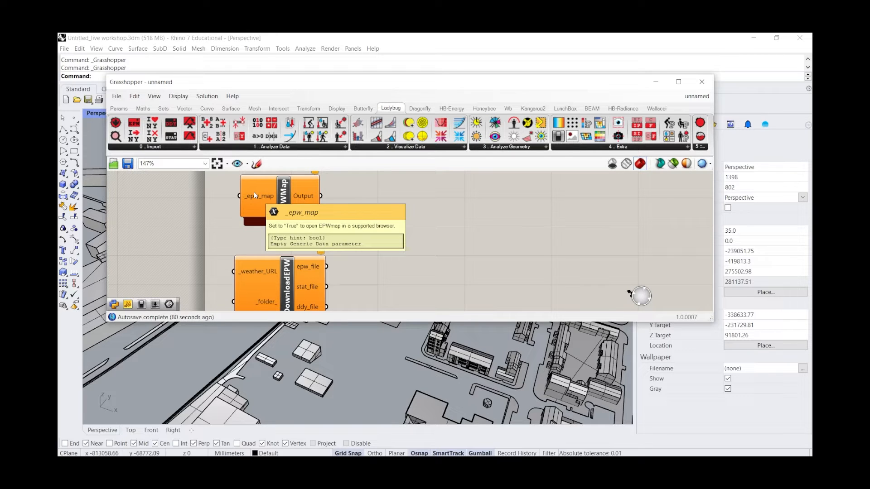
pyautogui.click(164, 108)
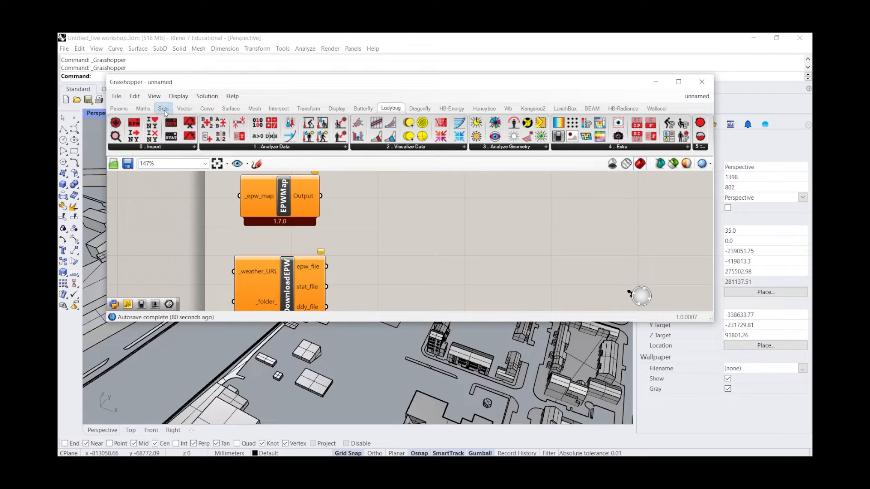
pyautogui.click(143, 109)
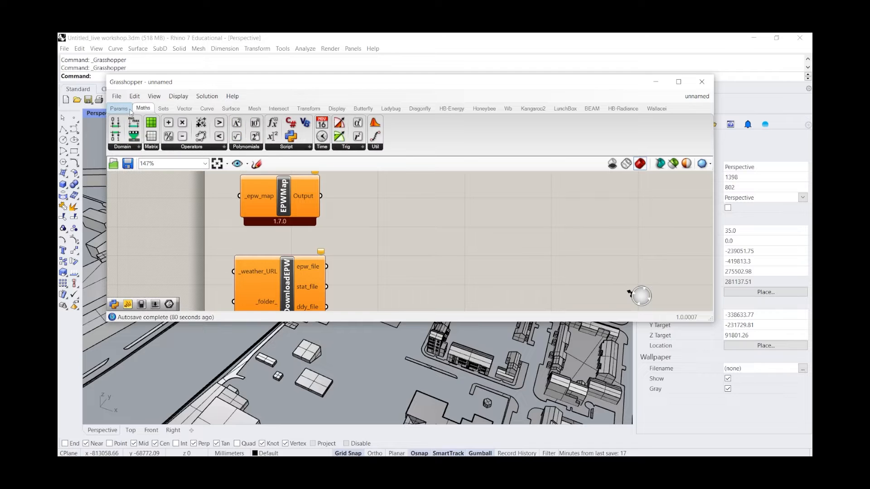
pyautogui.click(120, 109)
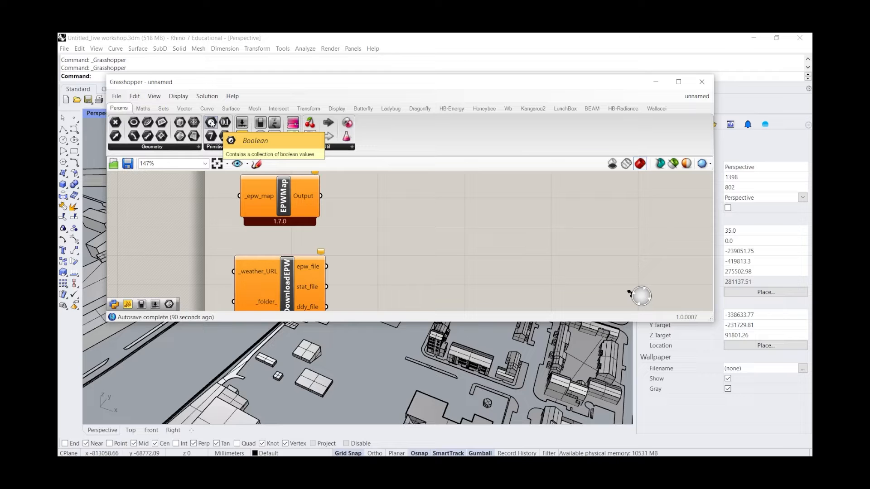
pyautogui.moveTo(211, 123); pyautogui.dragTo(414, 200)
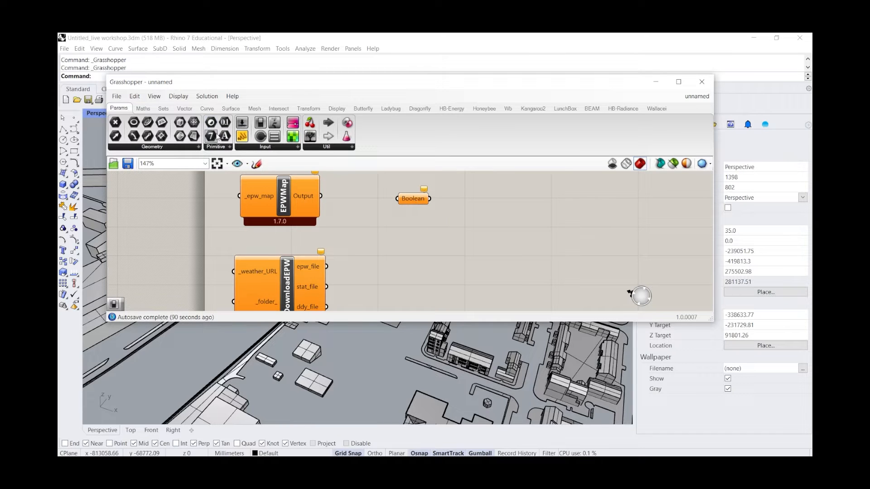
pyautogui.click(230, 146)
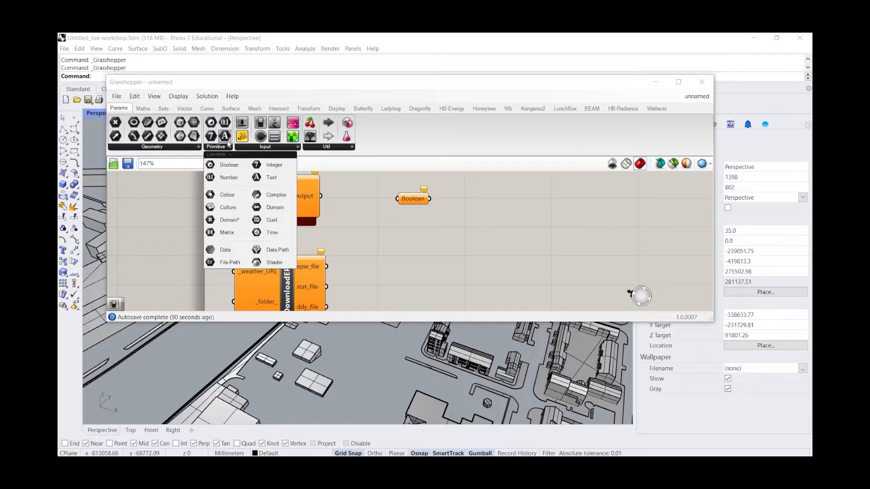
pyautogui.moveTo(271, 178); pyautogui.dragTo(414, 228)
pyautogui.doubleClick(429, 251)
pyautogui.write('pane')
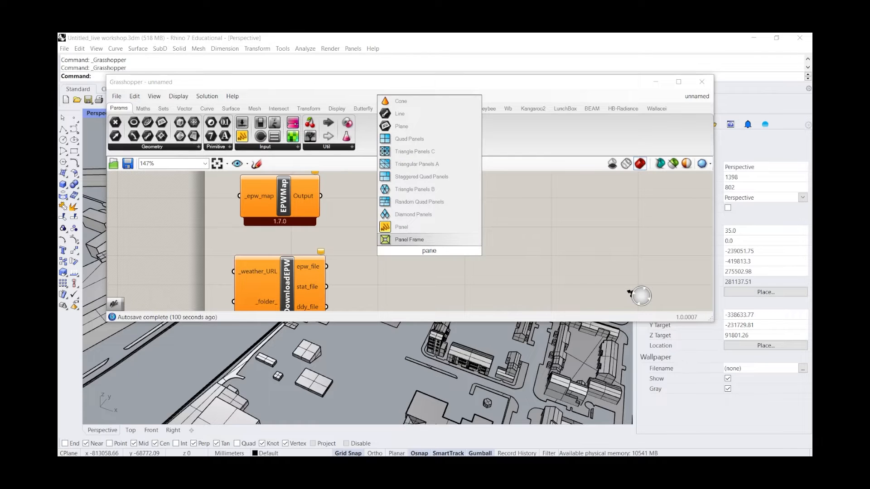
pyautogui.press('Return')
pyautogui.click(430, 251)
pyautogui.press('Delete')
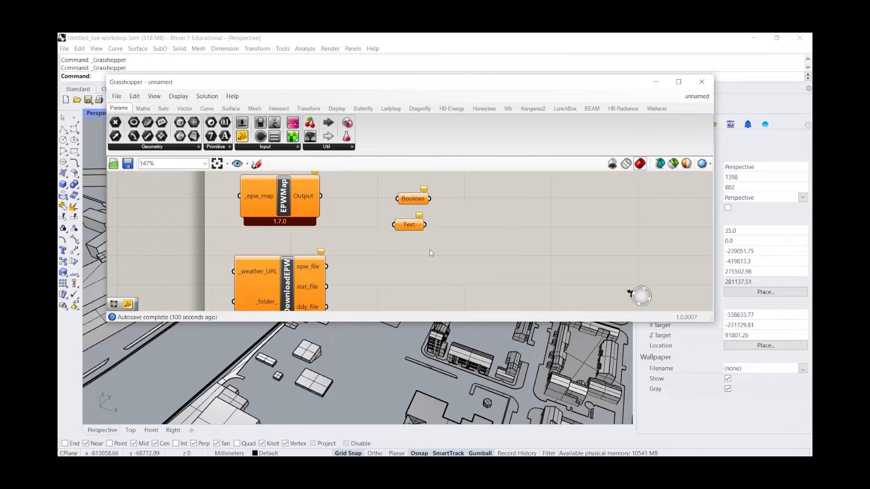
# Add a Panel containing the text True and place it to the right of the Boolean and Text parameters
pyautogui.doubleClick(430, 251)
pyautogui.write('pane')
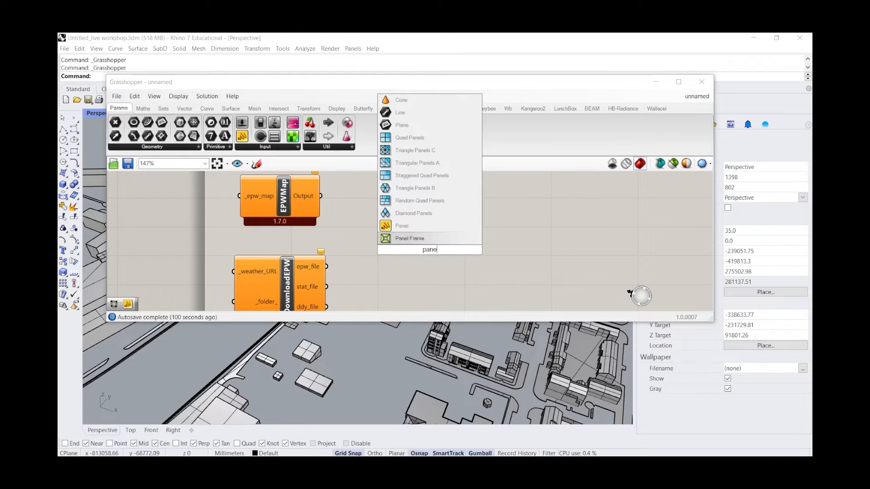
pyautogui.press('Up')
pyautogui.press('Return')
pyautogui.click(430, 250)
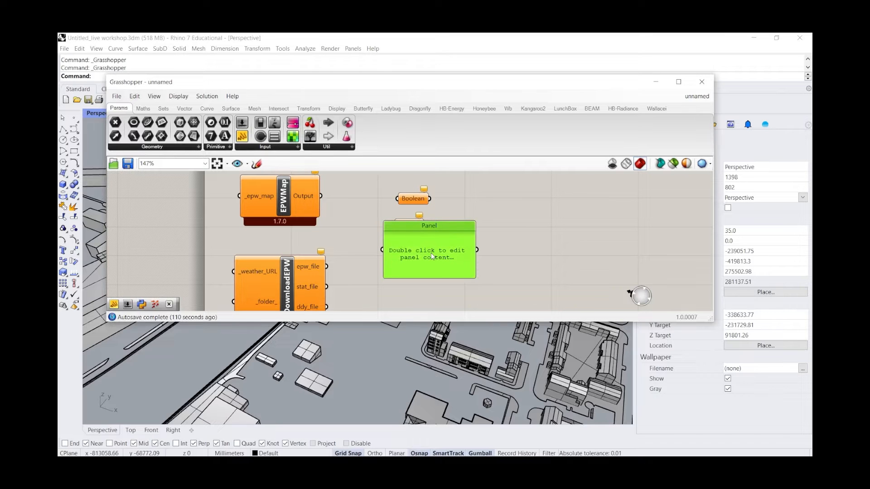
pyautogui.doubleClick(431, 253)
pyautogui.write('True')
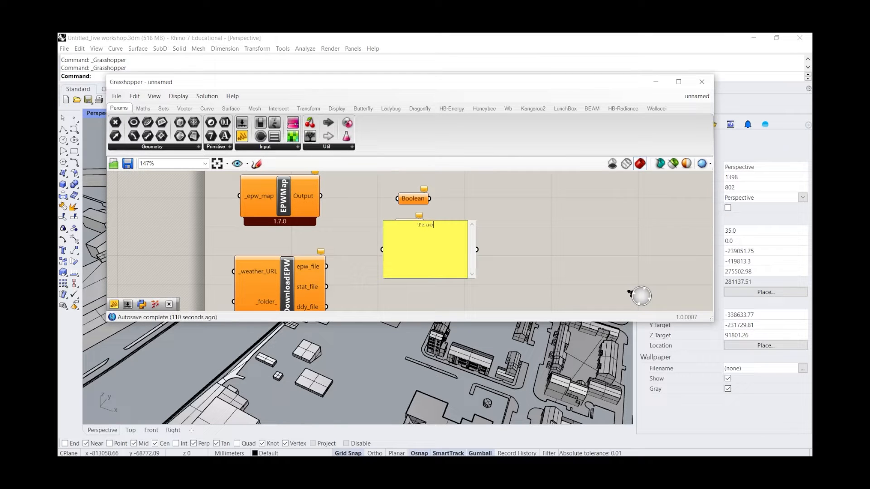
pyautogui.click(479, 260)
pyautogui.moveTo(445, 265); pyautogui.dragTo(534, 253)
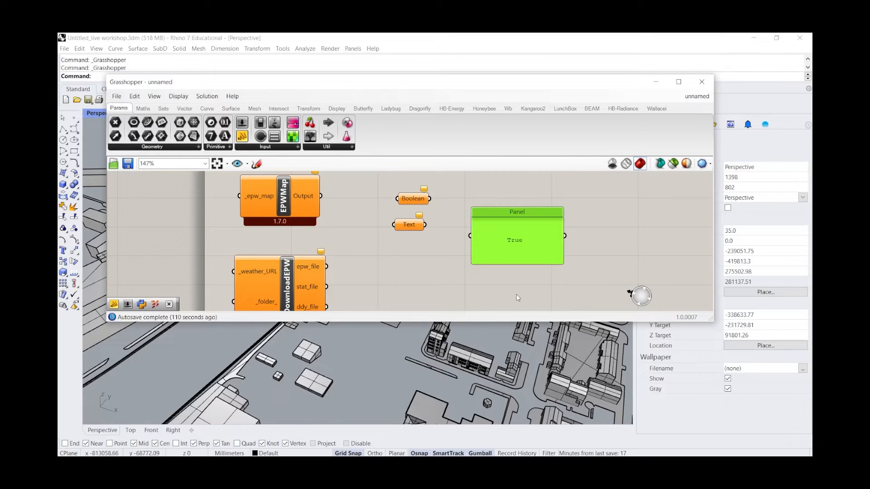
# Add a Boolean Toggle, set it to True and connect it to the _epw_map input of EPWMap
pyautogui.doubleClick(516, 295)
pyautogui.write('bool')
pyautogui.click(516, 272)
pyautogui.moveTo(514, 295); pyautogui.dragTo(506, 284)
pyautogui.doubleClick(532, 277)
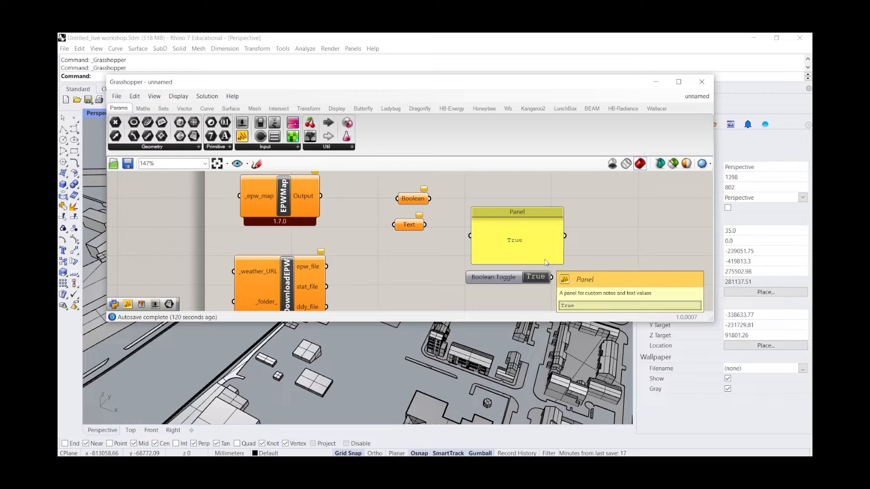
pyautogui.moveTo(552, 277); pyautogui.dragTo(240, 196)
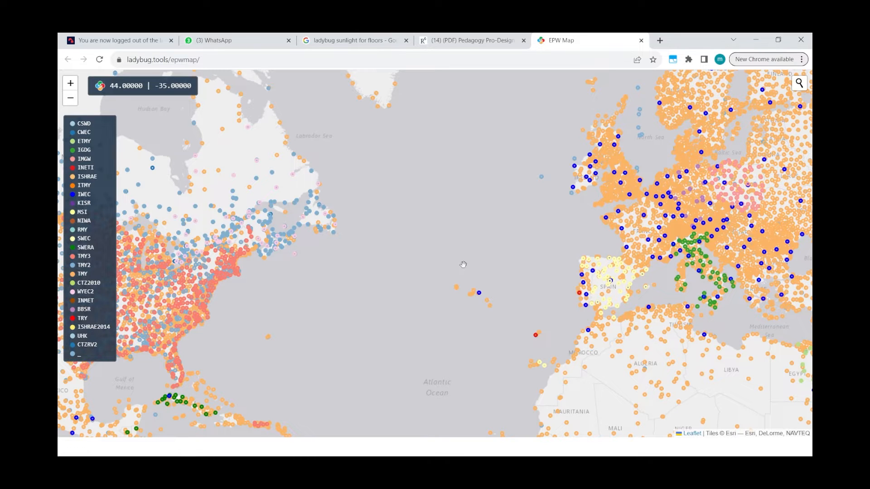
# Return to Grasshopper from the browser and move the Boolean Toggle directly to the left of EPWMap
pyautogui.hotkey('alt', 'Tab')
pyautogui.click(367, 125)
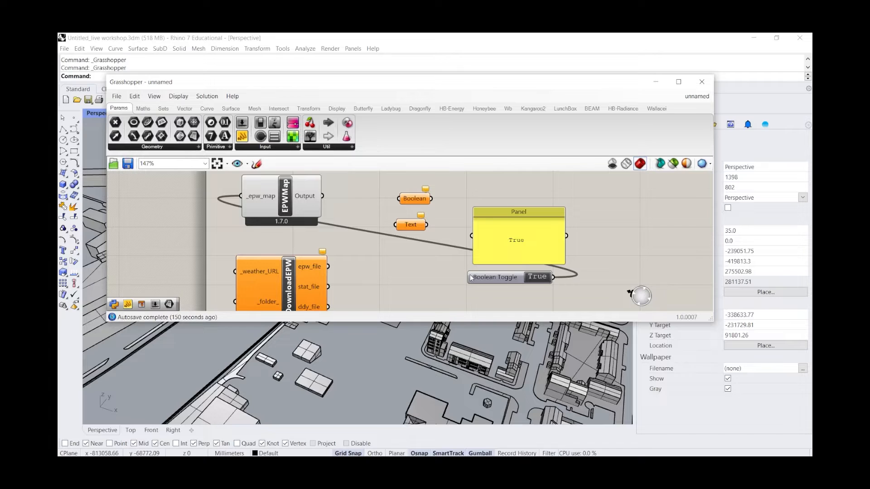
pyautogui.moveTo(471, 277); pyautogui.dragTo(146, 195)
pyautogui.click(167, 217)
pyautogui.click(181, 199)
pyautogui.doubleClick(175, 210)
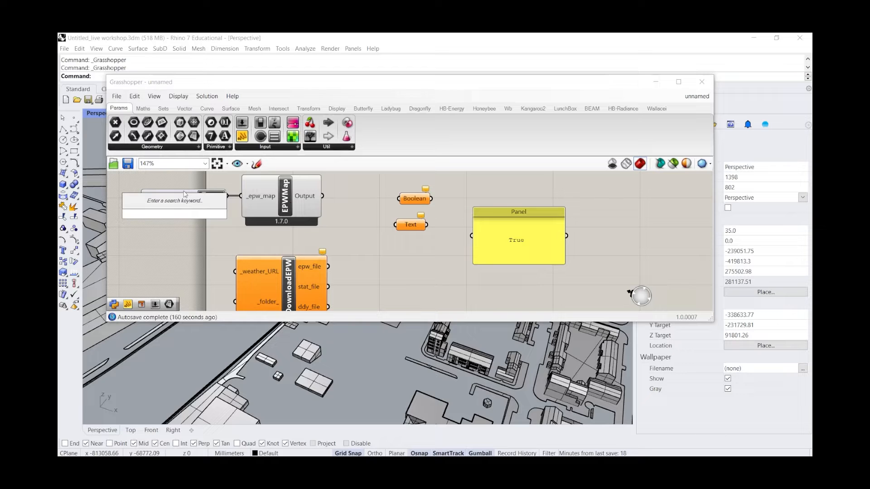
# Delete the unused Boolean parameter, Text parameter and Panel, and move DownloadEPW to the lower right of EPWMap
pyautogui.moveTo(490, 296); pyautogui.dragTo(379, 202)
pyautogui.press('Delete')
pyautogui.moveTo(284, 286); pyautogui.dragTo(412, 251)
pyautogui.moveTo(294, 250); pyautogui.dragTo(194, 177)
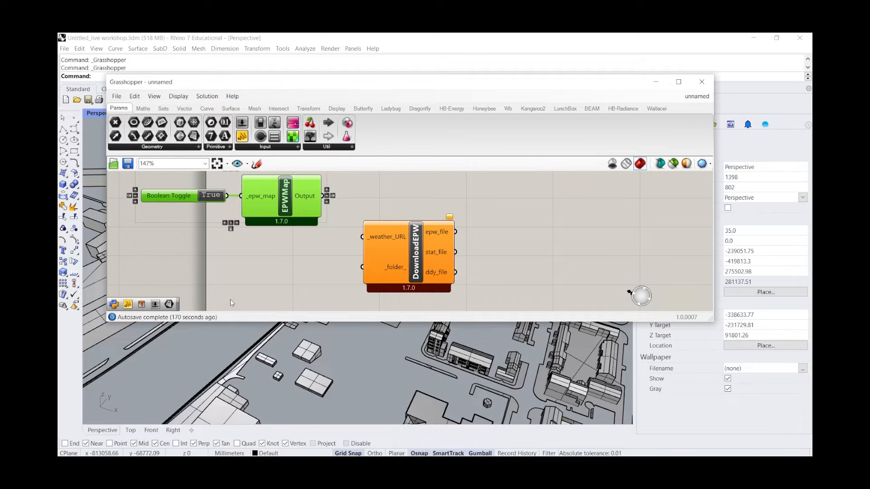
# Switch to the EPW Map in the browser and copy the weather file link of the Manchester-Barton ENG GBR TMYx station
pyautogui.hotkey('alt', 'Tab')
pyautogui.click(385, 140)
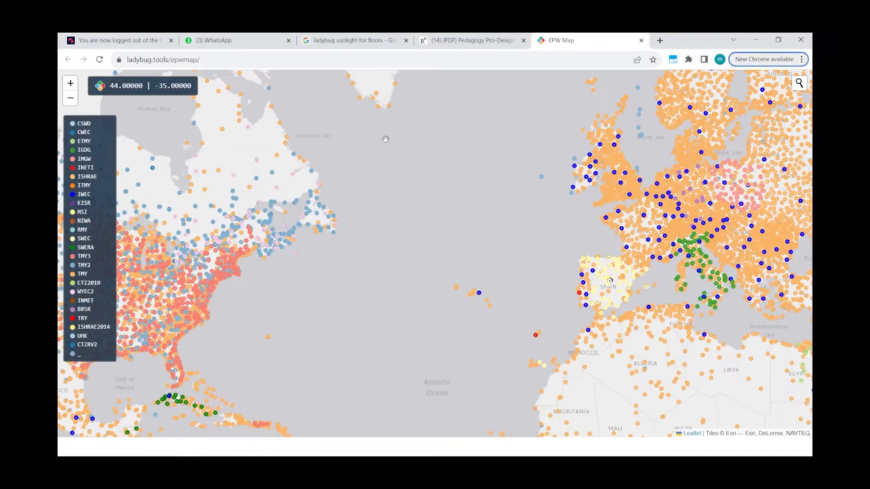
pyautogui.scroll(-1, 419, 238)
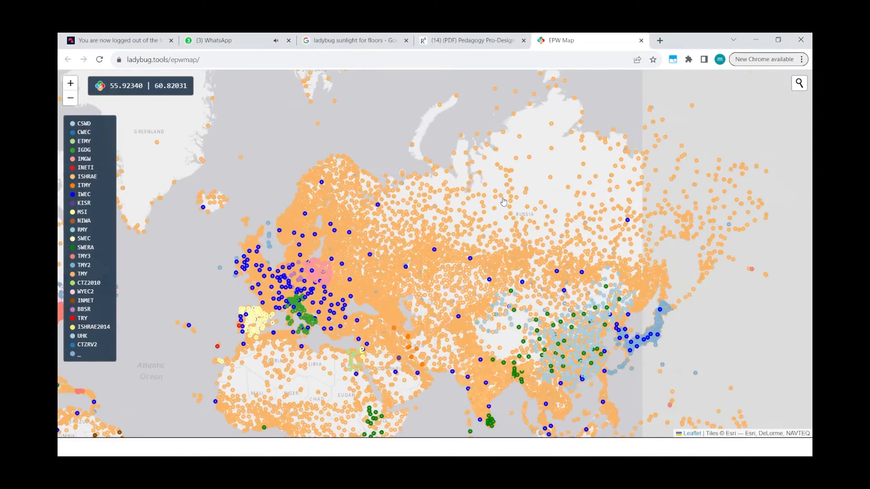
pyautogui.scroll(2, 503, 202)
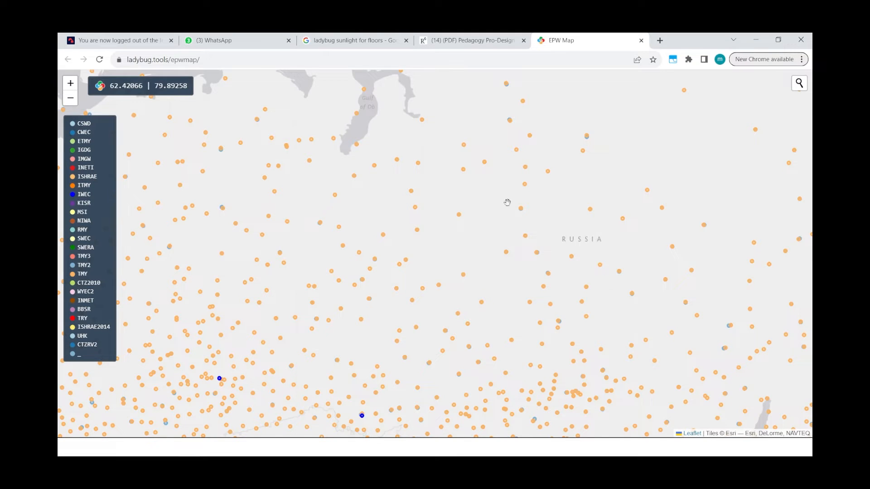
pyautogui.scroll(-3, 507, 202)
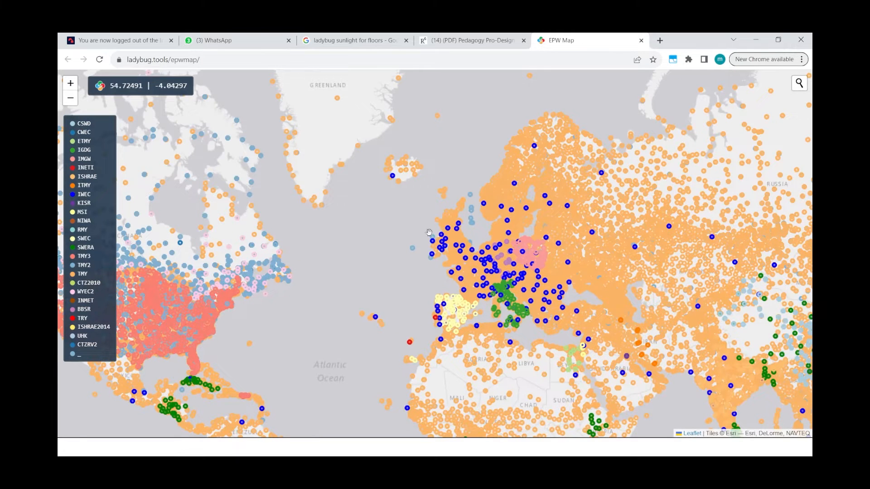
pyautogui.scroll(5, 463, 257)
pyautogui.moveTo(620, 202); pyautogui.dragTo(267, 428)
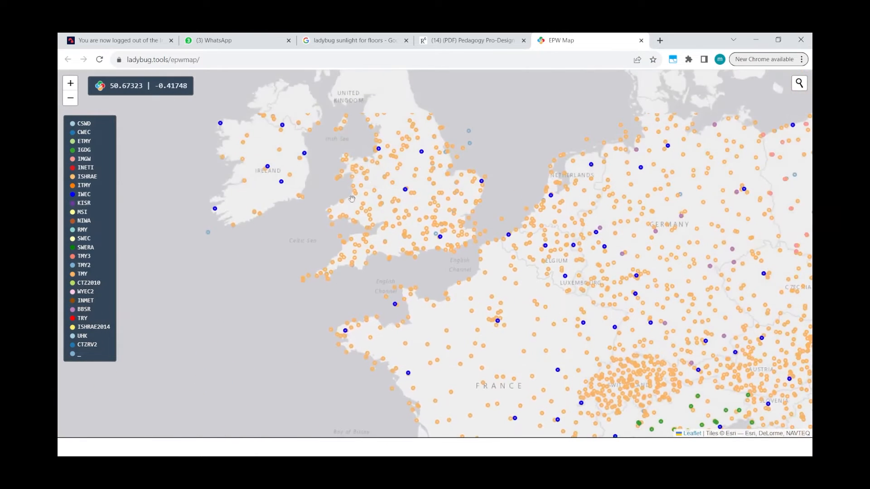
pyautogui.scroll(1, 404, 136)
pyautogui.scroll(4, 404, 137)
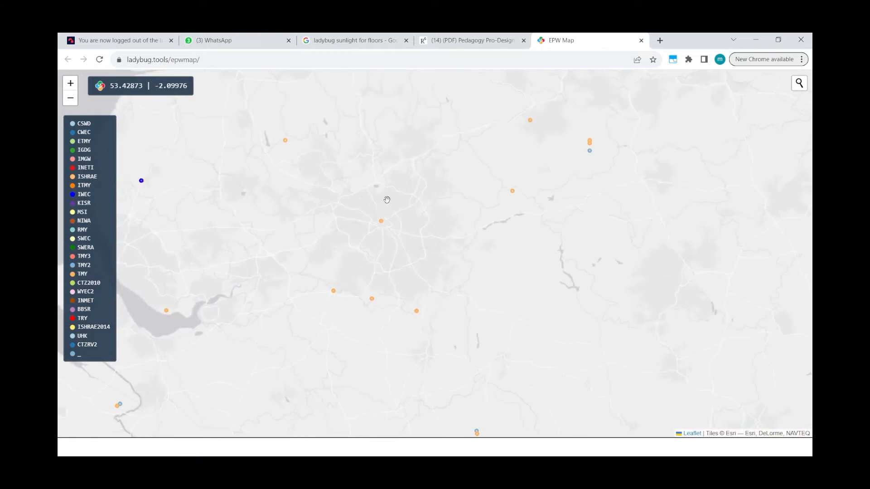
pyautogui.scroll(2, 381, 227)
pyautogui.click(378, 210)
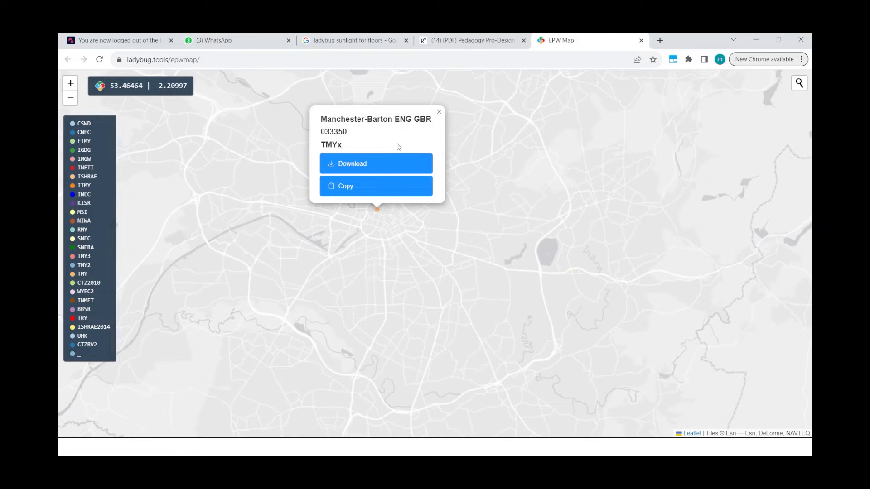
pyautogui.click(383, 189)
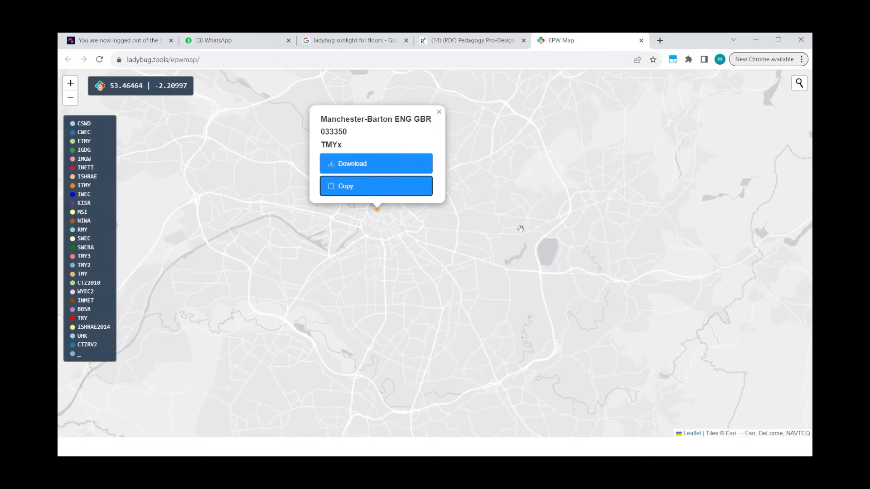
# Return to Grasshopper, add a Panel below EPWMap and paste the copied weather file link into it
pyautogui.hotkey('alt', 'Tab')
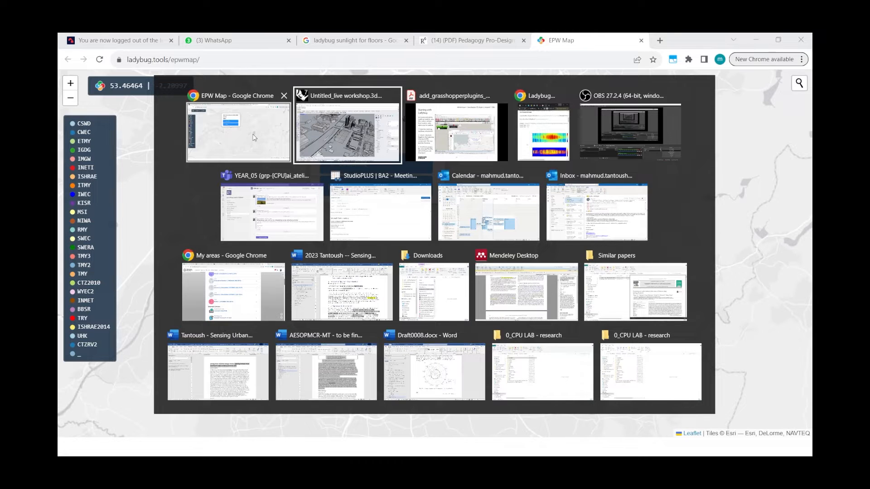
pyautogui.click(357, 133)
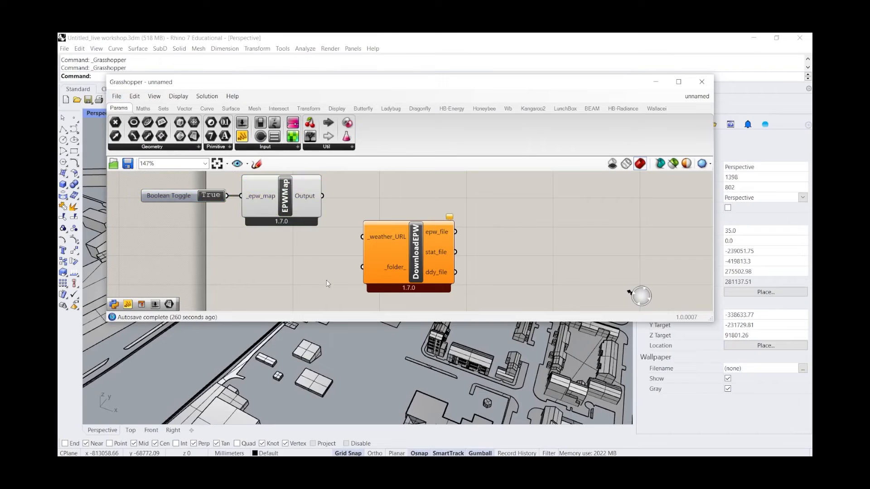
pyautogui.doubleClick(286, 264)
pyautogui.write('pane')
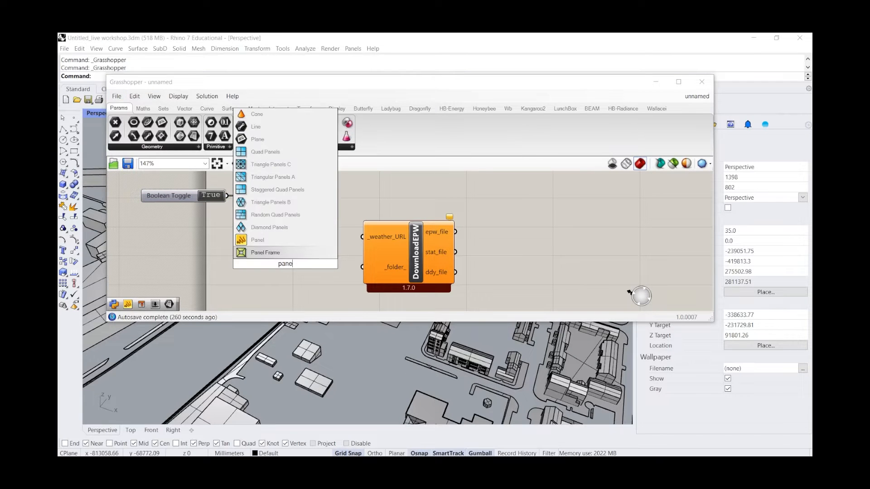
pyautogui.press('Return')
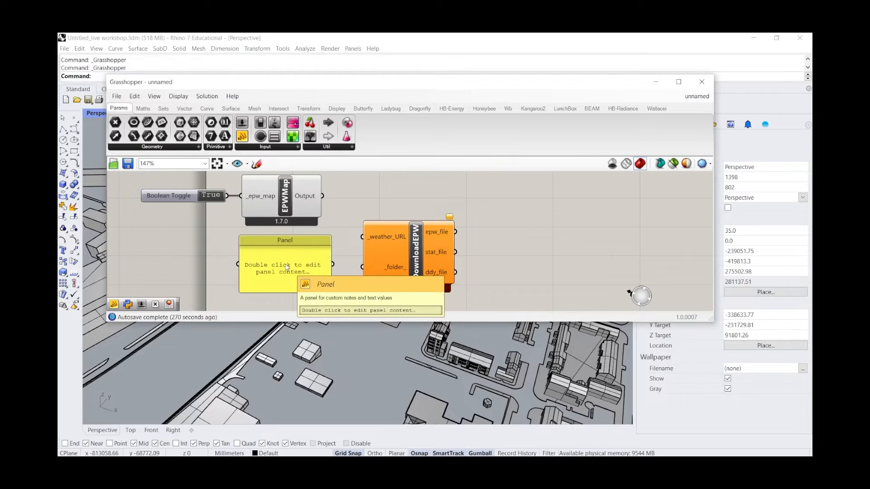
pyautogui.doubleClick(285, 264)
pyautogui.hotkey('ctrl', 'v')
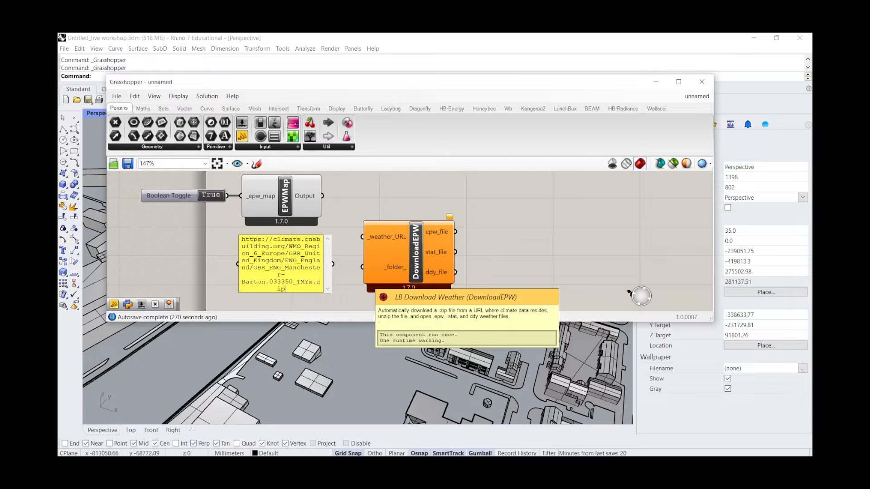
pyautogui.doubleClick(524, 240)
# Shift DownloadEPW further from the link Panel, connect the Panel to its _weather_URL input and tidy the component spacing
pyautogui.moveTo(399, 254); pyautogui.dragTo(498, 225)
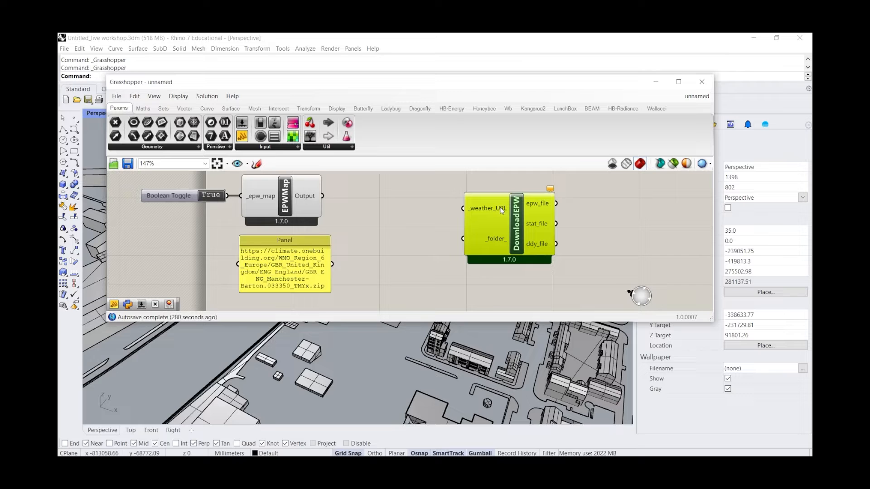
pyautogui.moveTo(316, 197); pyautogui.dragTo(322, 198)
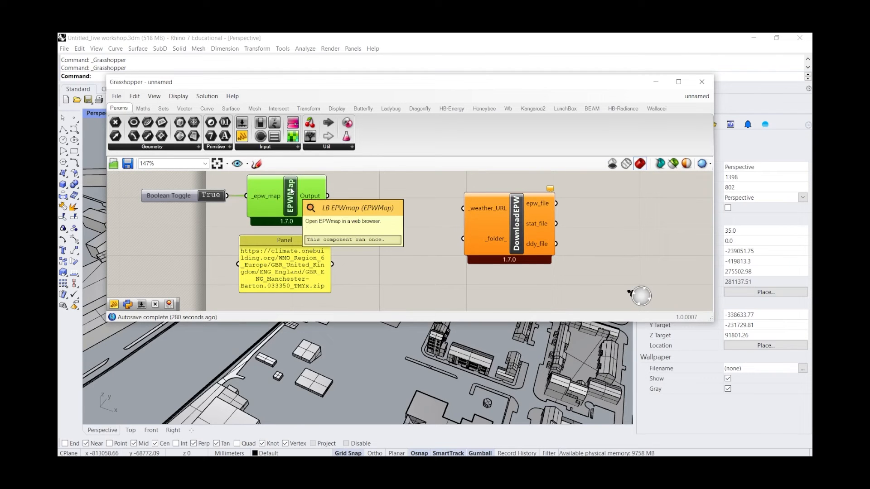
pyautogui.moveTo(520, 221); pyautogui.dragTo(476, 216)
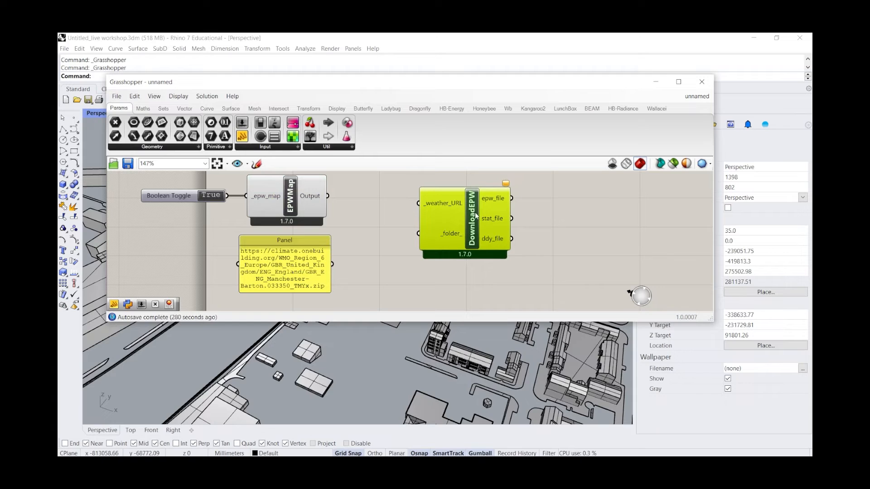
pyautogui.moveTo(332, 264); pyautogui.dragTo(432, 204)
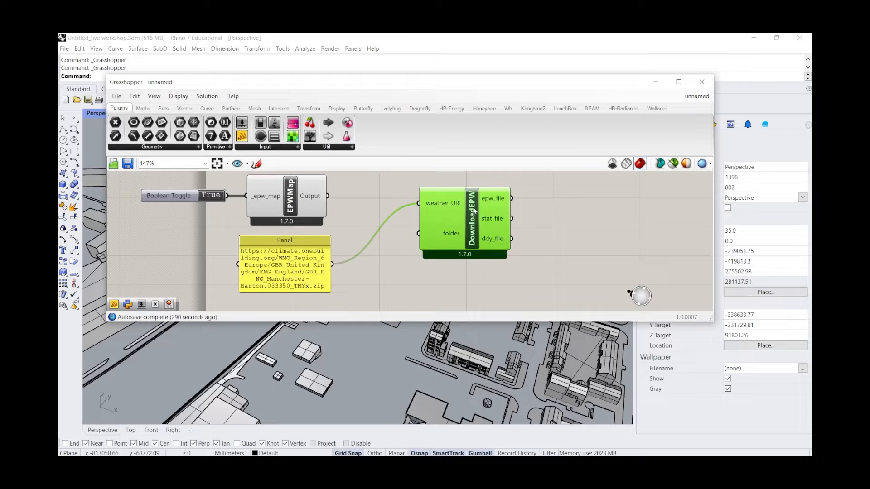
pyautogui.moveTo(296, 263); pyautogui.dragTo(345, 268)
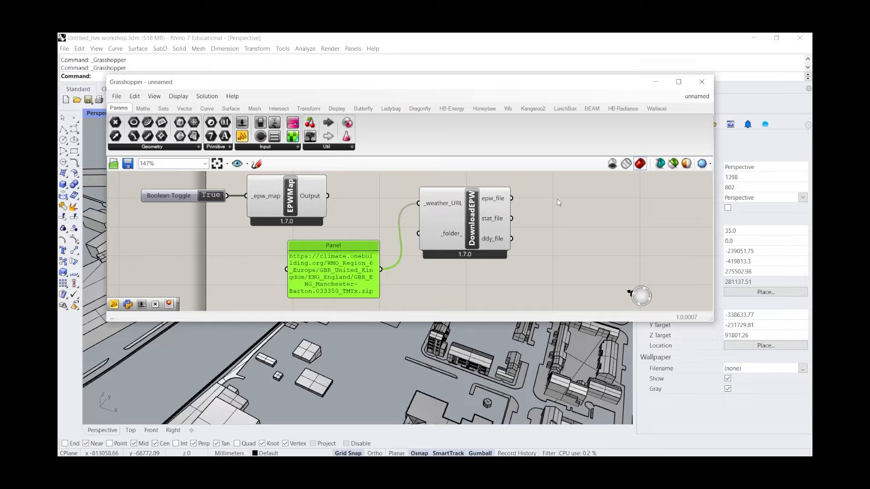
# Add a Panel beside DownloadEPW, connect it to the epw_file output and enlarge it to read the full file path
pyautogui.doubleClick(570, 205)
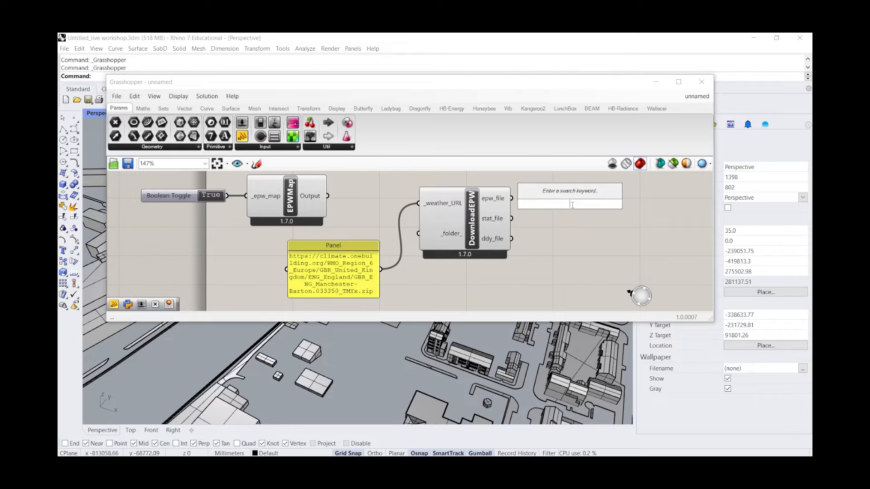
pyautogui.write('pane')
pyautogui.press('Return')
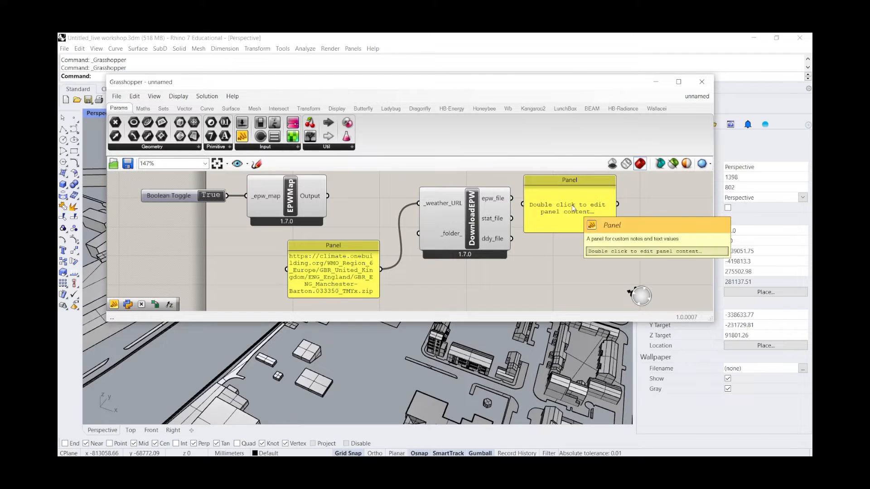
pyautogui.moveTo(574, 209); pyautogui.dragTo(608, 217)
pyautogui.moveTo(507, 200); pyautogui.dragTo(552, 210)
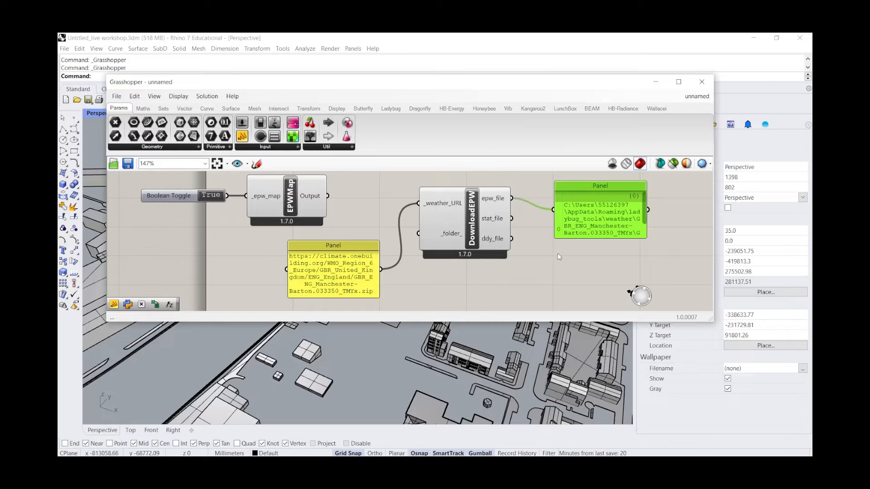
pyautogui.moveTo(641, 239); pyautogui.dragTo(632, 288)
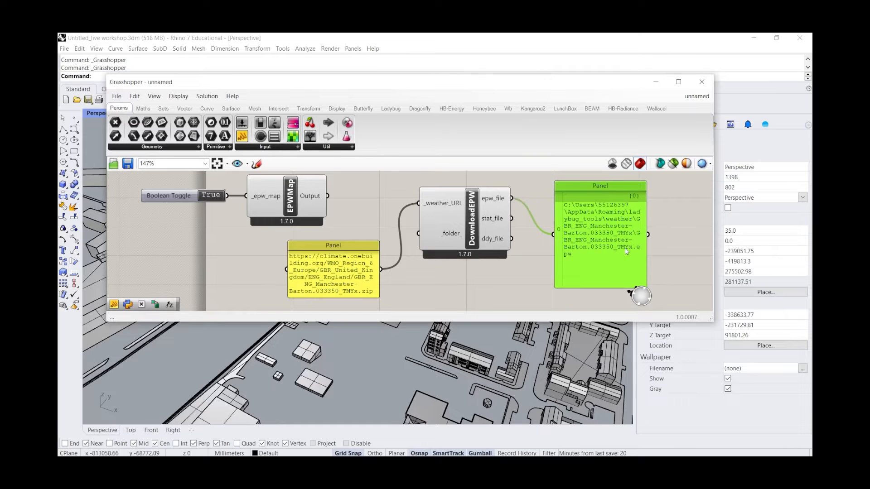
pyautogui.moveTo(551, 276); pyautogui.dragTo(519, 297)
pyautogui.moveTo(584, 241); pyautogui.dragTo(575, 246)
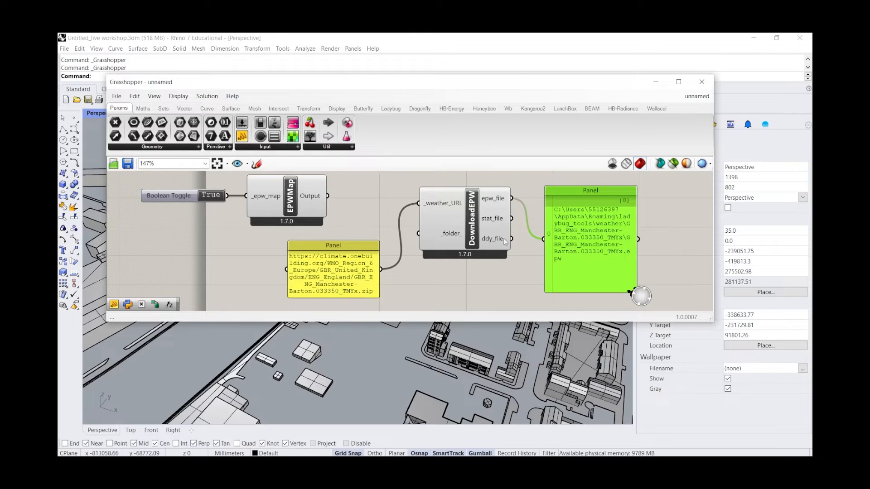
# Add the LB Import EPW component to the canvas near DownloadEPW
pyautogui.scroll(-3, 372, 258)
pyautogui.scroll(2, 358, 259)
pyautogui.doubleClick(477, 281)
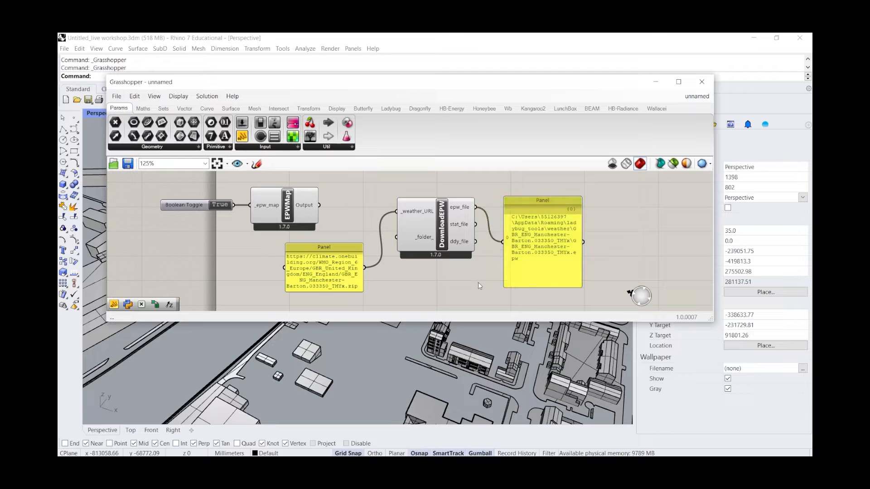
pyautogui.write('import')
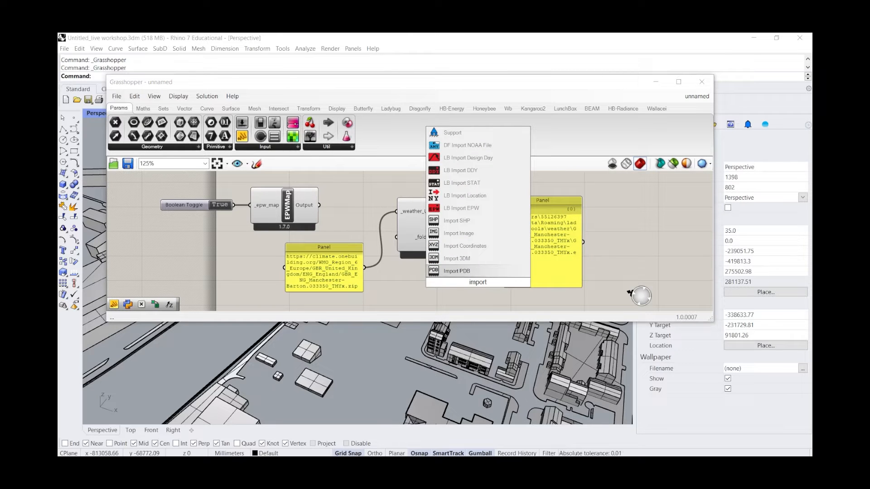
pyautogui.press('Up')
pyautogui.press('Up')
pyautogui.press('Up')
pyautogui.press('Up')
pyautogui.press('Up')
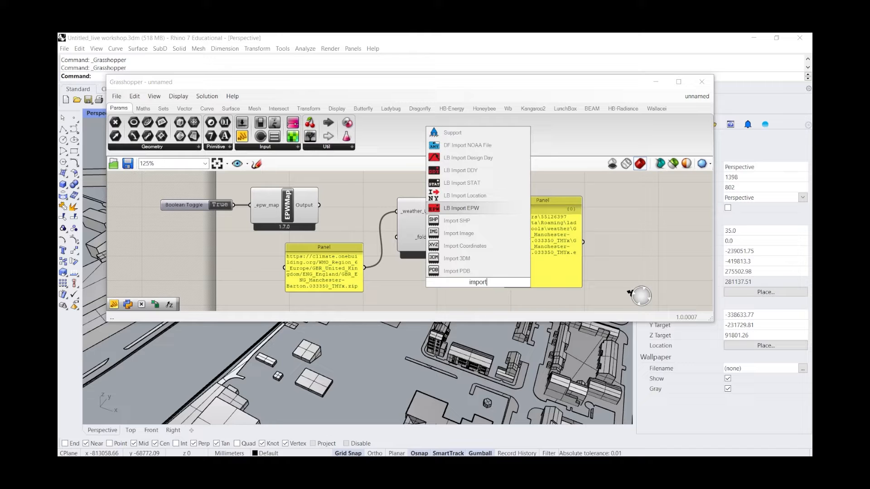
pyautogui.press('Return')
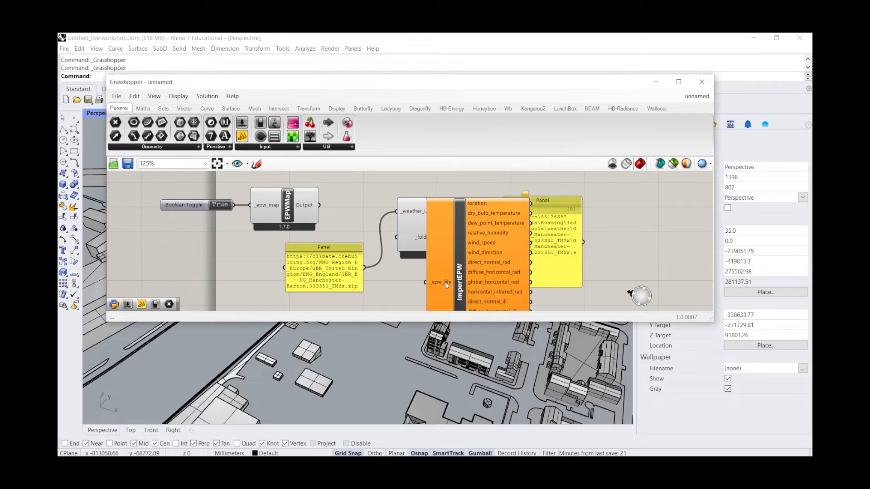
# Delete the Panel attached to the epw_file output and move ImportEPW to the right of DownloadEPW
pyautogui.click(544, 230)
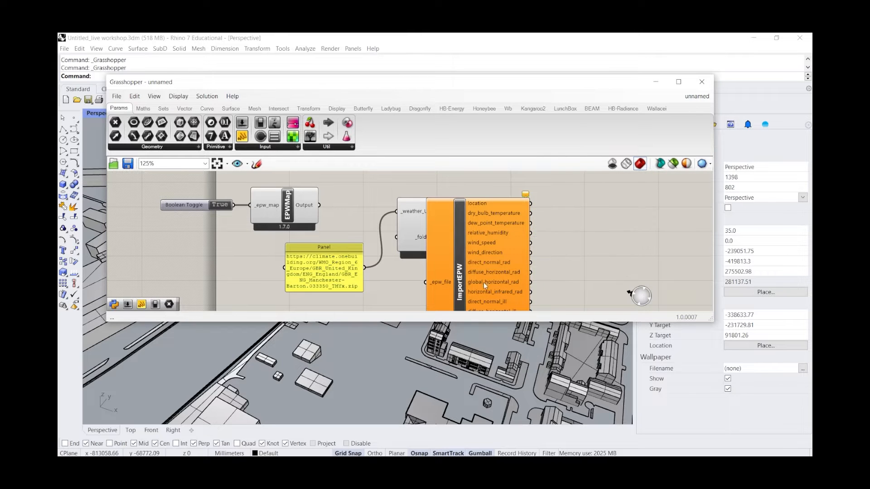
pyautogui.moveTo(483, 281); pyautogui.dragTo(552, 251)
pyautogui.scroll(-3, 388, 271)
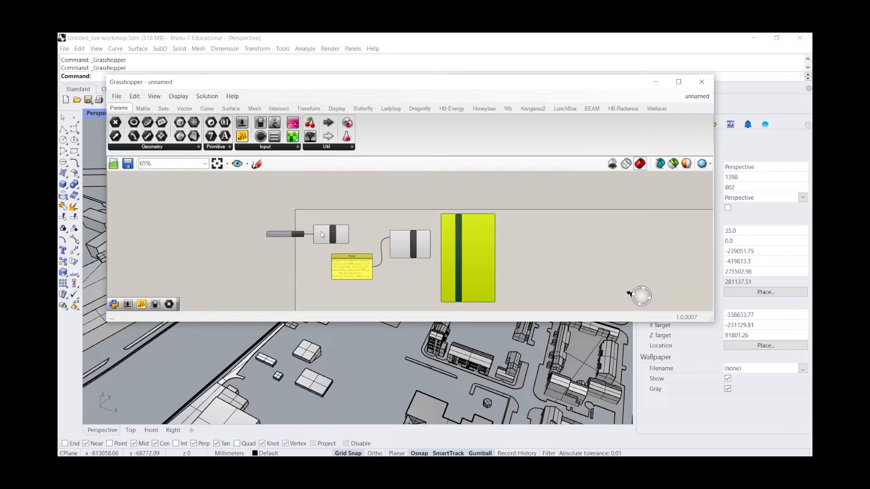
# Reopen the EPW Map by switching the Boolean Toggle off and on, then close the older map tab and return to Grasshopper
pyautogui.scroll(5, 323, 233)
pyautogui.click(247, 256)
pyautogui.click(248, 257)
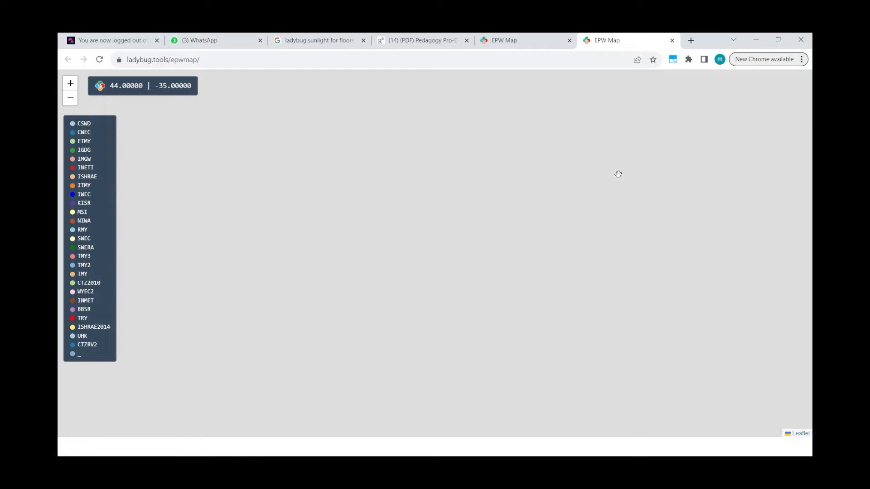
pyautogui.click(561, 41)
pyautogui.click(569, 41)
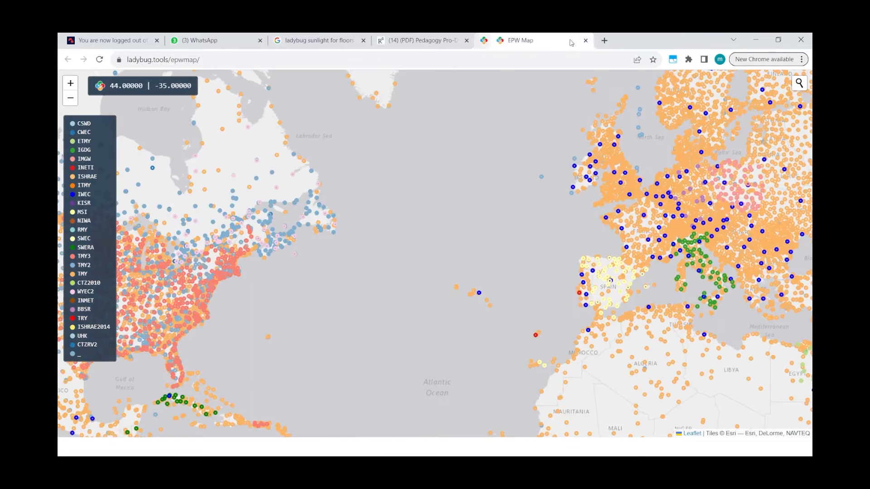
pyautogui.click(569, 40)
pyautogui.click(756, 38)
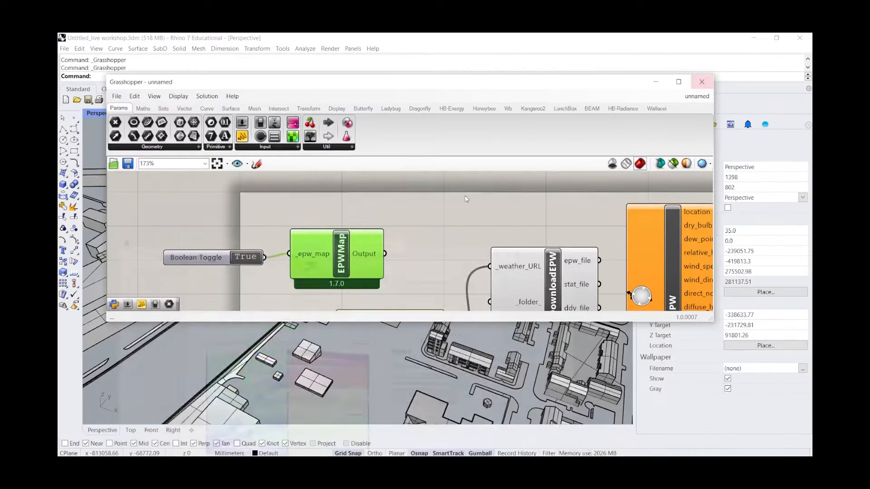
# Align ImportEPW with DownloadEPW and connect the epw_file output to the _epw_file input
pyautogui.scroll(-6, 361, 209)
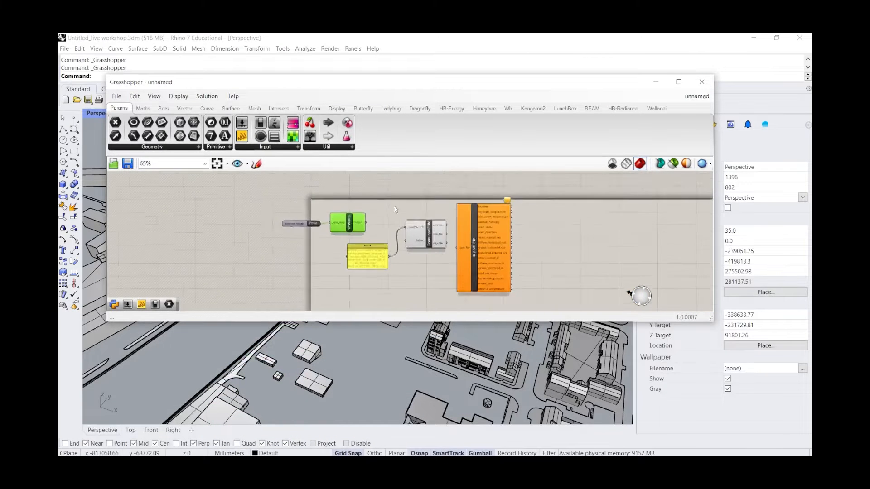
pyautogui.scroll(4, 468, 228)
pyautogui.click(487, 241)
pyautogui.moveTo(486, 244); pyautogui.dragTo(510, 203)
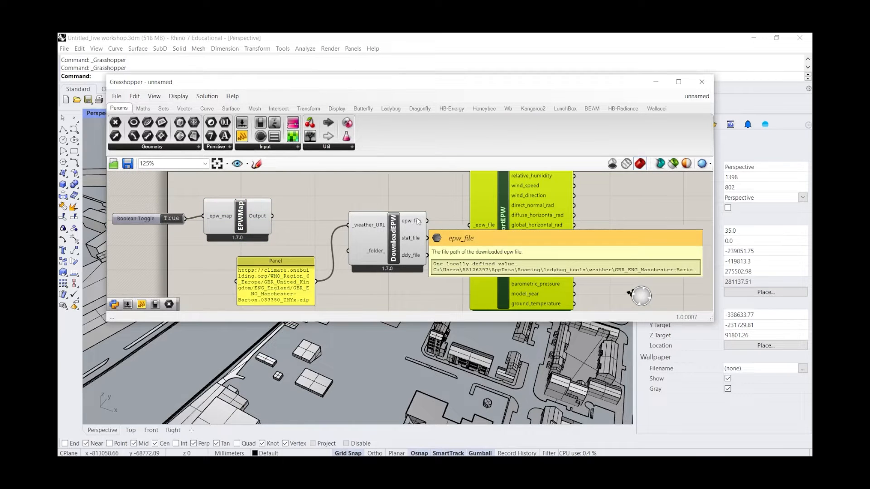
pyautogui.moveTo(426, 221); pyautogui.dragTo(471, 226)
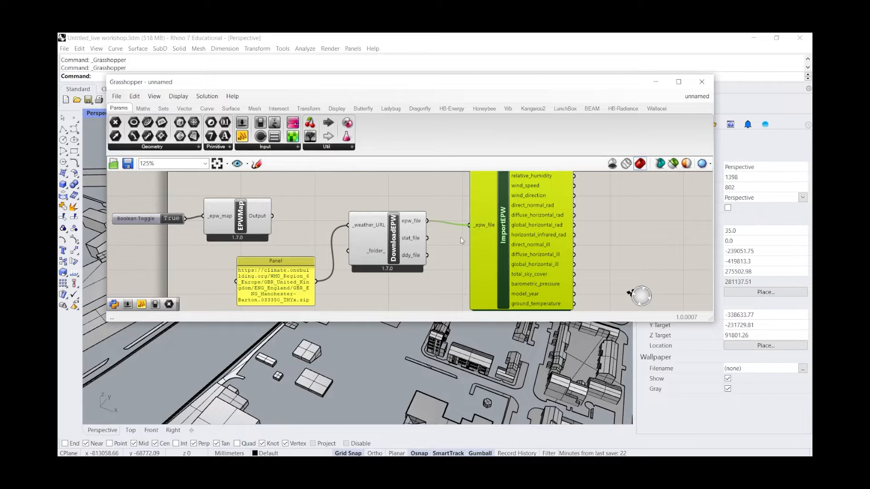
pyautogui.scroll(-2, 448, 277)
pyautogui.moveTo(488, 248); pyautogui.dragTo(483, 252)
pyautogui.doubleClick(483, 252)
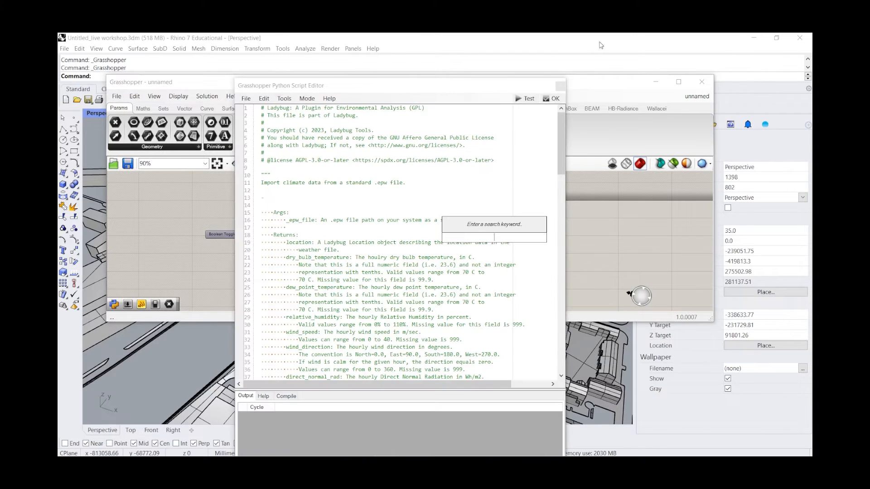
pyautogui.click(560, 86)
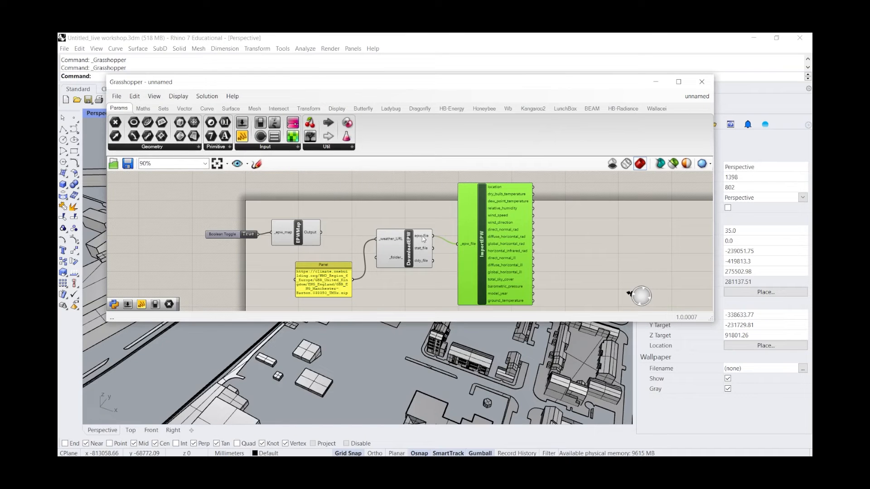
pyautogui.moveTo(422, 240)
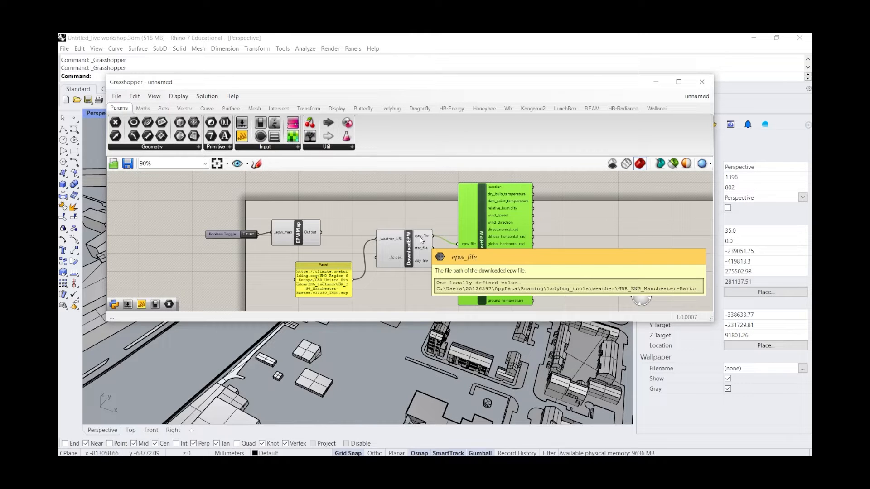
# Add a Panel to the right of ImportEPW, connect the wind_speed output to it and enlarge it downward
pyautogui.click(570, 227)
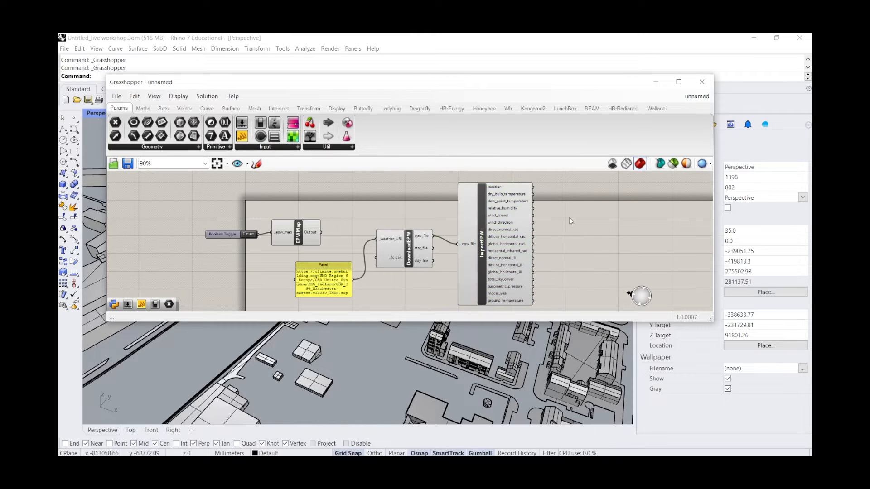
pyautogui.doubleClick(569, 221)
pyautogui.write('panel')
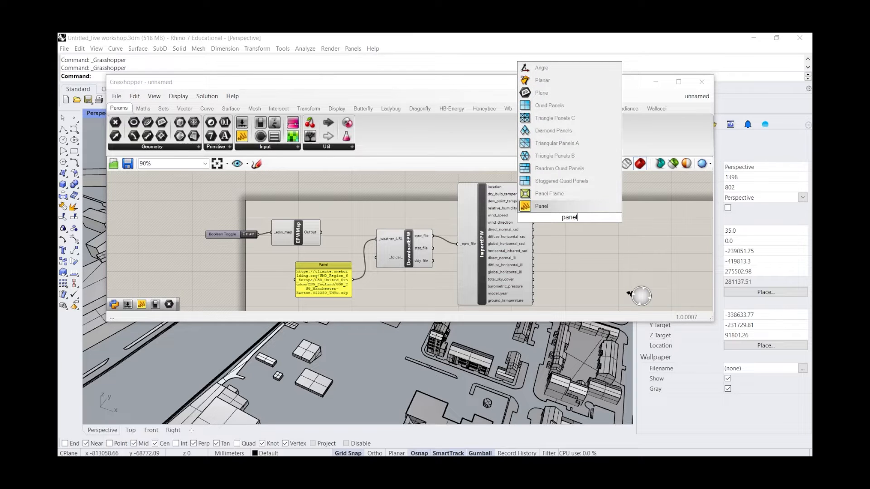
pyautogui.press('Return')
pyautogui.scroll(3, 570, 221)
pyautogui.moveTo(520, 215); pyautogui.dragTo(595, 211)
pyautogui.moveTo(635, 231); pyautogui.dragTo(634, 326)
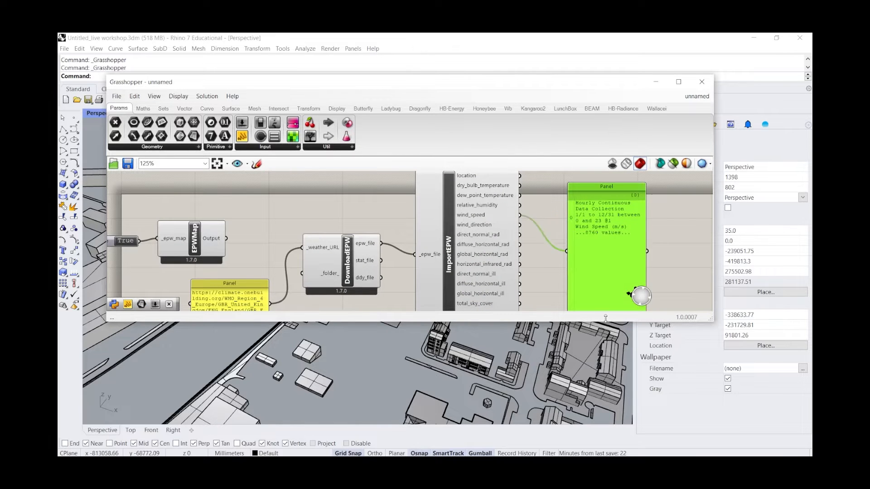
# Move the Panel farther right of ImportEPW and connect the diffuse_horizontal_ill output to it in place of wind_speed
pyautogui.scroll(-4, 545, 245)
pyautogui.scroll(3, 545, 244)
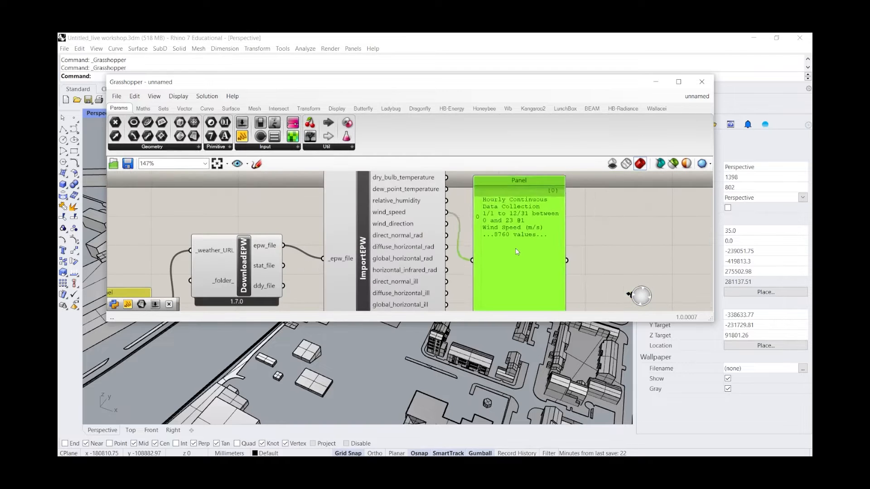
pyautogui.moveTo(564, 249); pyautogui.dragTo(636, 215)
pyautogui.doubleClick(547, 255)
pyautogui.write('l')
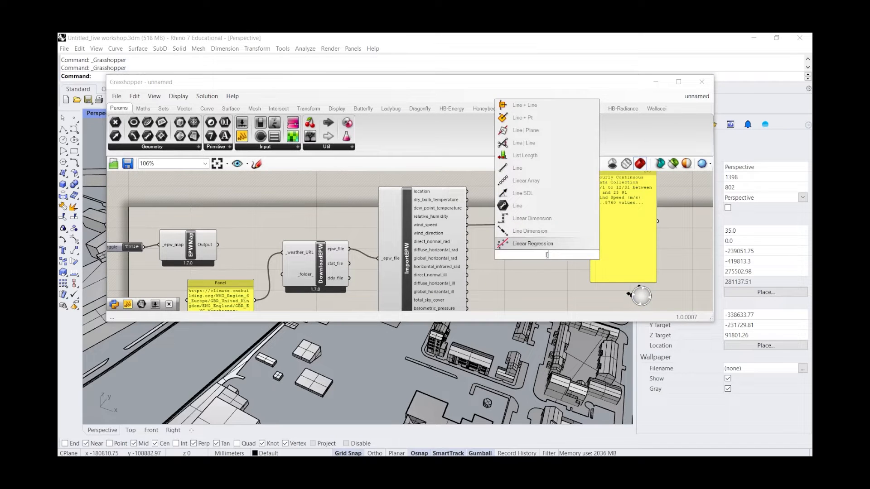
pyautogui.click(545, 272)
pyautogui.moveTo(467, 275); pyautogui.dragTo(589, 221)
pyautogui.moveTo(622, 227); pyautogui.dragTo(596, 240)
pyautogui.moveTo(466, 283); pyautogui.dragTo(563, 234)
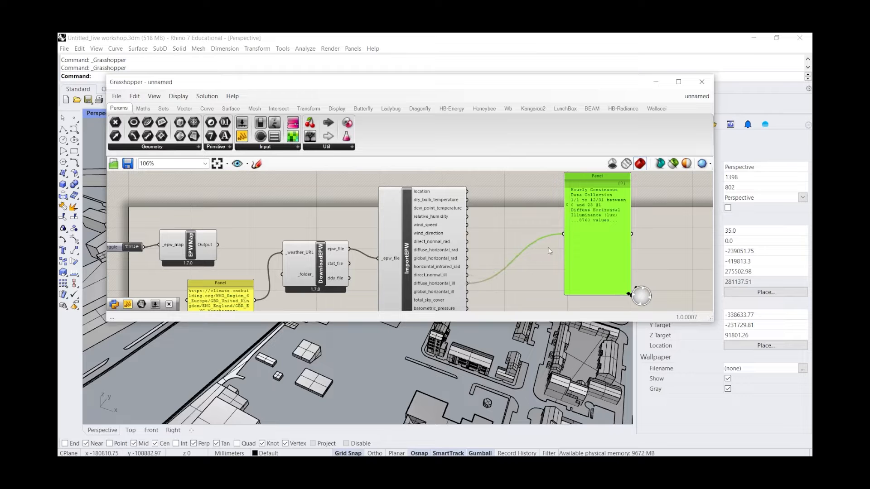
# Examine the diffuse horizontal illuminance data in the Panel and the description of ImportEPW's dry_bulb_temperature output
pyautogui.scroll(3, 589, 233)
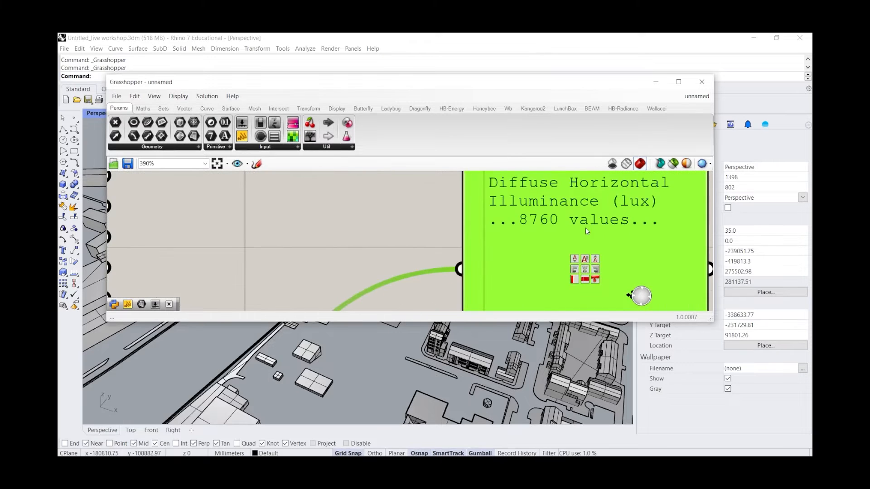
pyautogui.scroll(-5, 585, 228)
pyautogui.scroll(3, 433, 301)
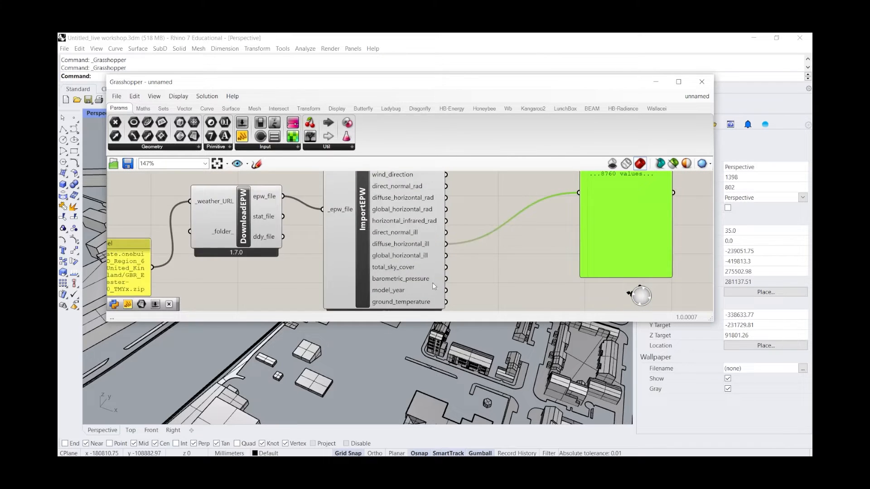
pyautogui.scroll(-4, 432, 283)
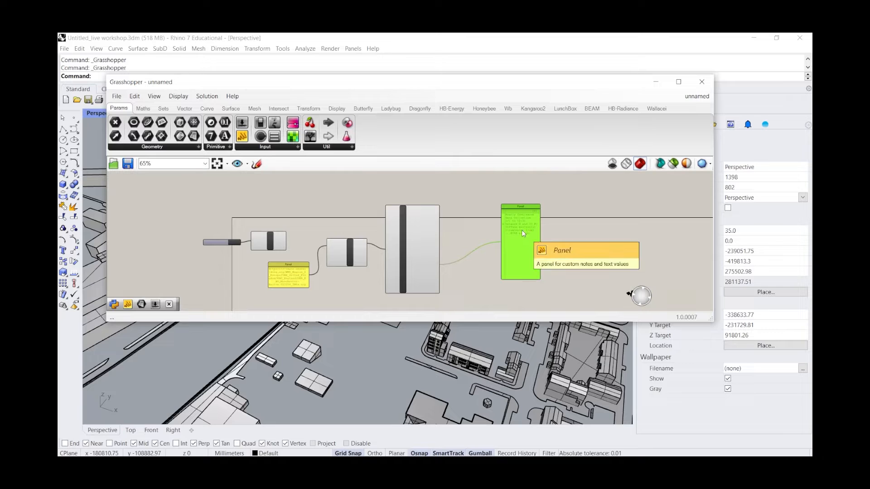
pyautogui.scroll(5, 377, 256)
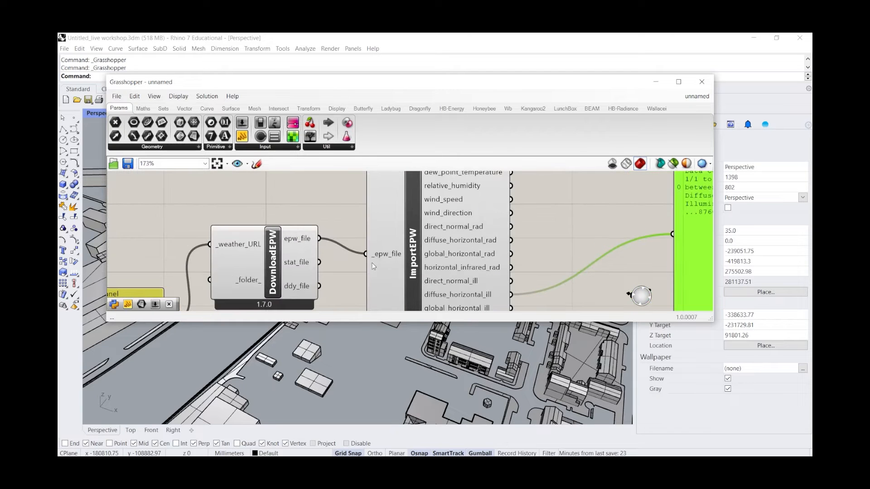
pyautogui.scroll(-2, 376, 256)
pyautogui.moveTo(439, 194)
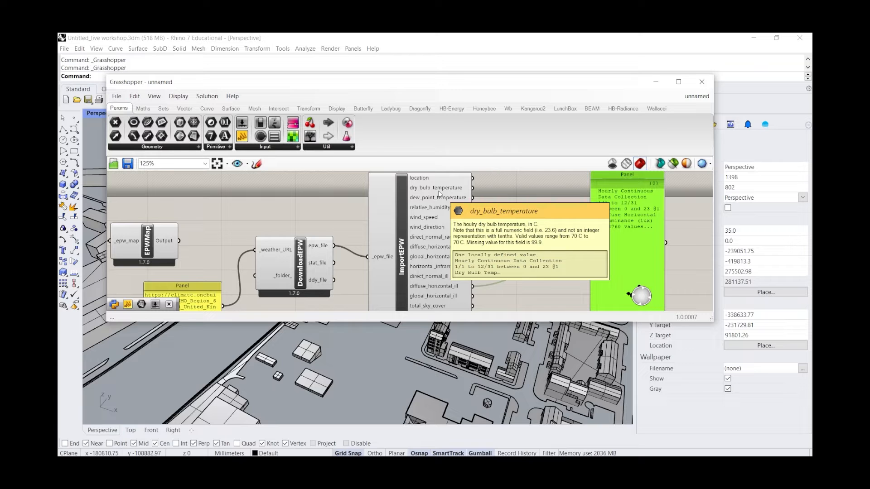
pyautogui.click(507, 287)
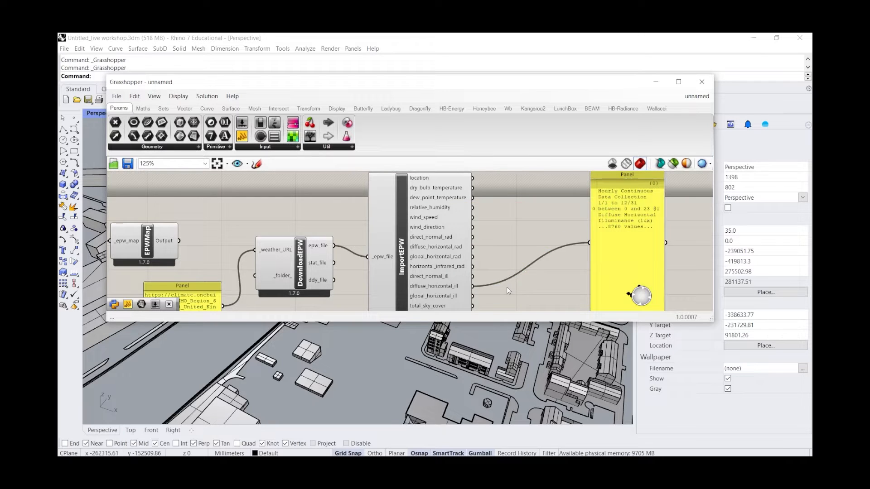
# Extend the Grasshopper window downward so the whole ImportEPW component fits on the canvas
pyautogui.scroll(-3, 493, 268)
pyautogui.scroll(3, 483, 302)
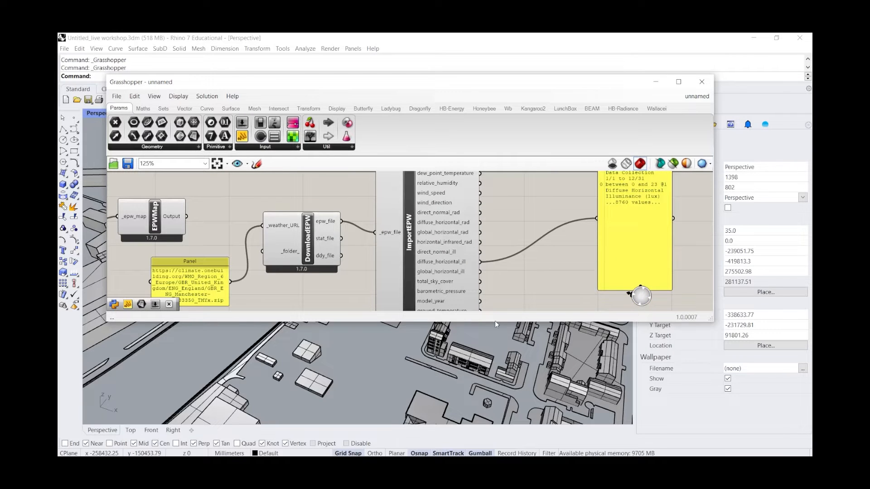
pyautogui.moveTo(496, 322); pyautogui.dragTo(496, 407)
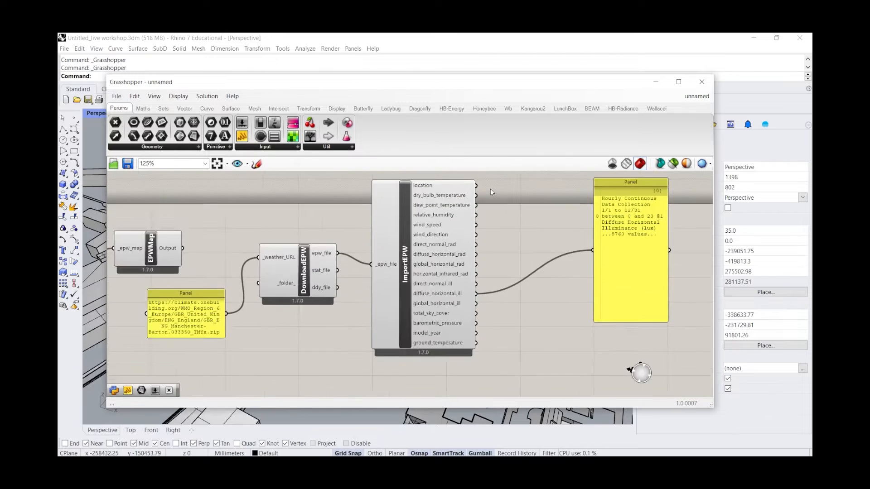
# Delete the Panel connected to ImportEPW's diffuse_horizontal_ill output
pyautogui.scroll(1, 494, 192)
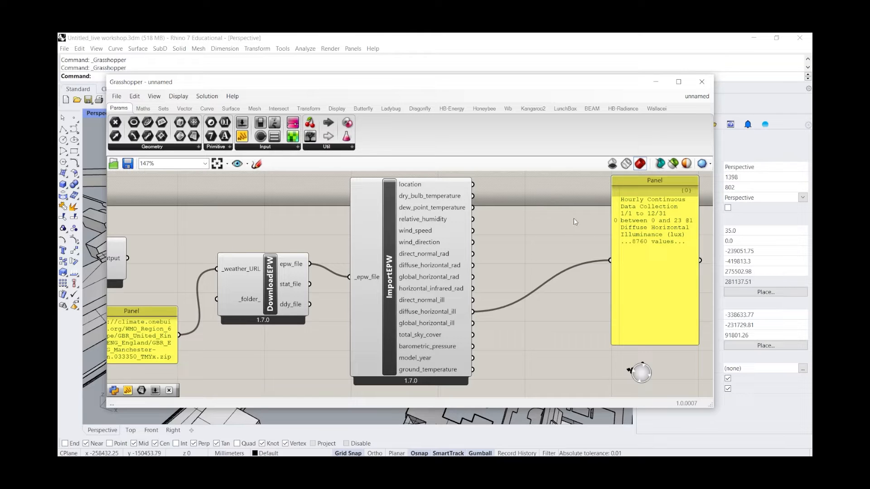
pyautogui.moveTo(624, 264); pyautogui.dragTo(561, 276)
pyautogui.press('Delete')
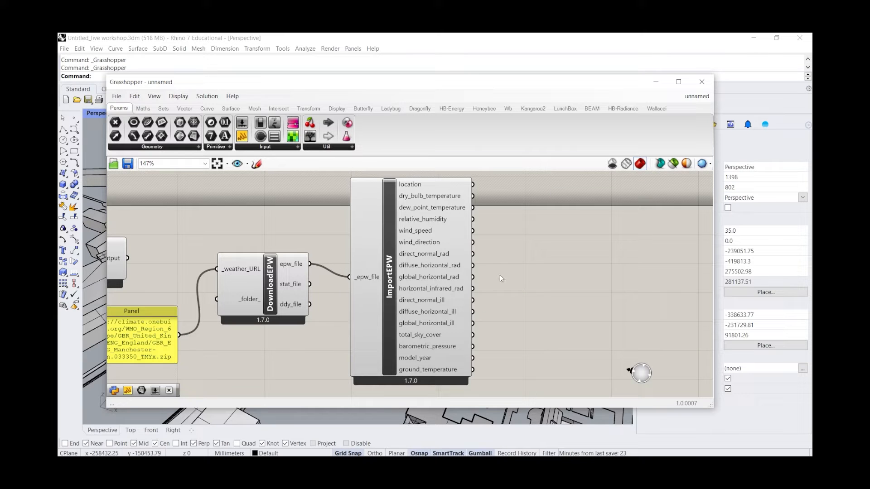
# Examine ImportEPW's outputs and the description of its _epw_file input, along with the components feeding it
pyautogui.moveTo(462, 257)
pyautogui.scroll(-3, 553, 231)
pyautogui.scroll(3, 455, 275)
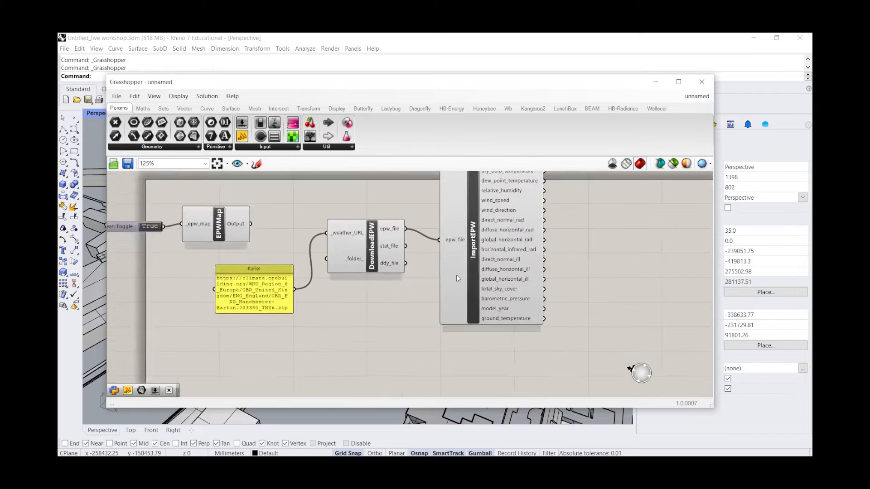
pyautogui.moveTo(455, 236); pyautogui.dragTo(450, 234)
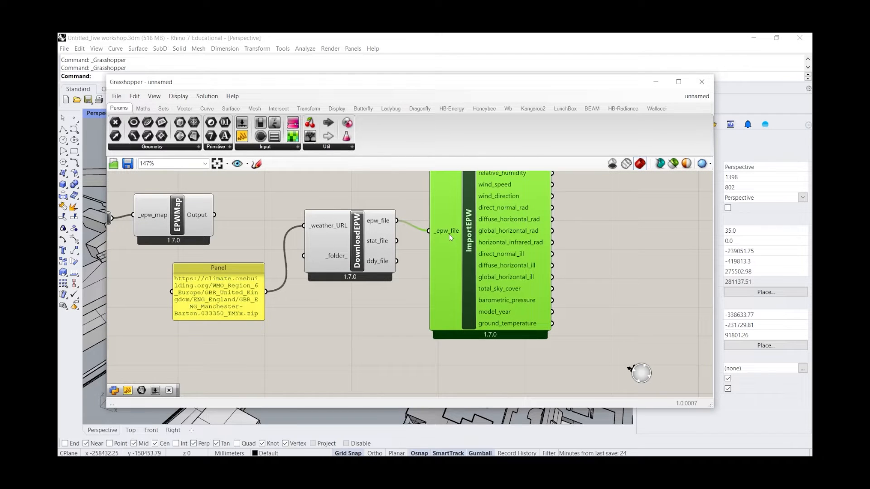
pyautogui.moveTo(449, 235)
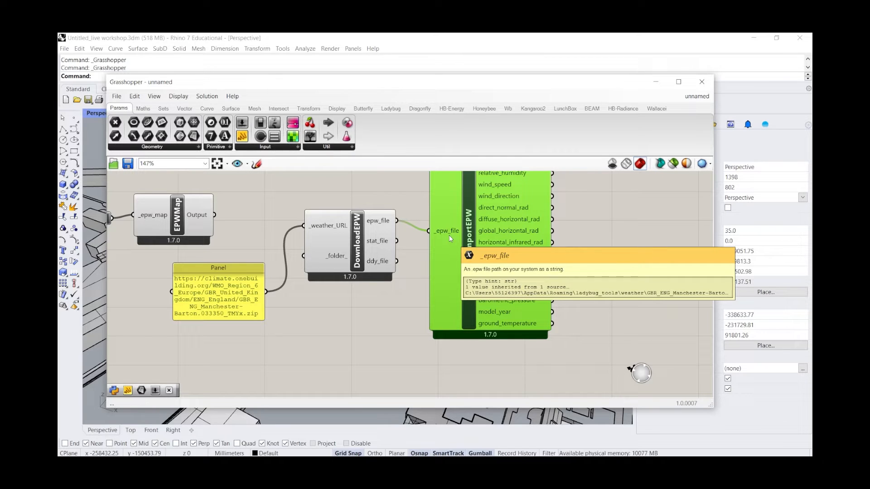
pyautogui.scroll(-2, 450, 236)
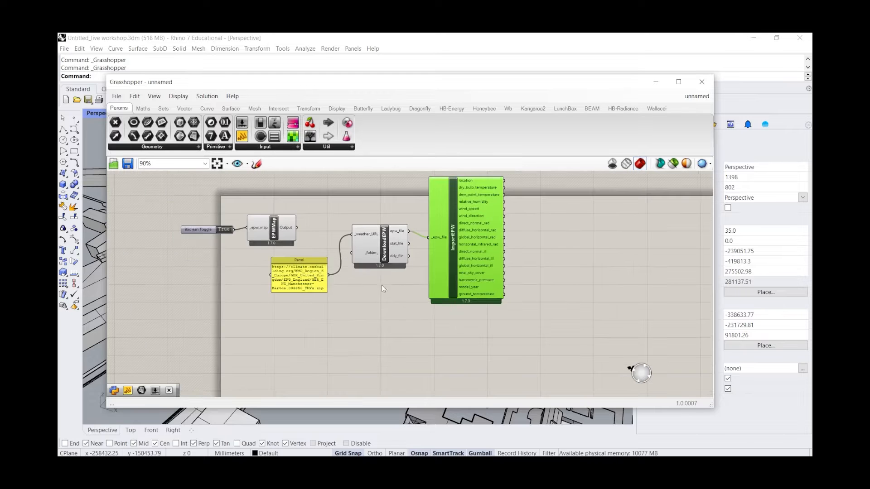
pyautogui.scroll(4, 453, 235)
pyautogui.scroll(-2, 401, 327)
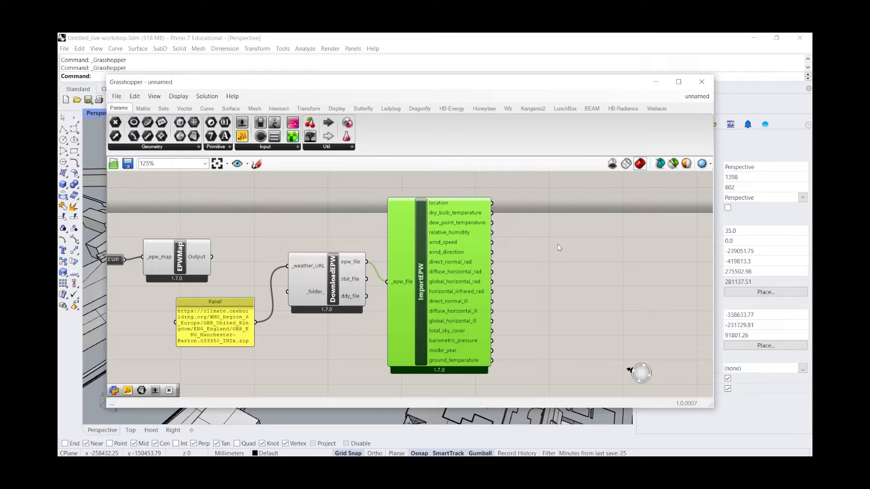
# Add a Line Charge component from the Vector category to the right of ImportEPW
pyautogui.click(185, 108)
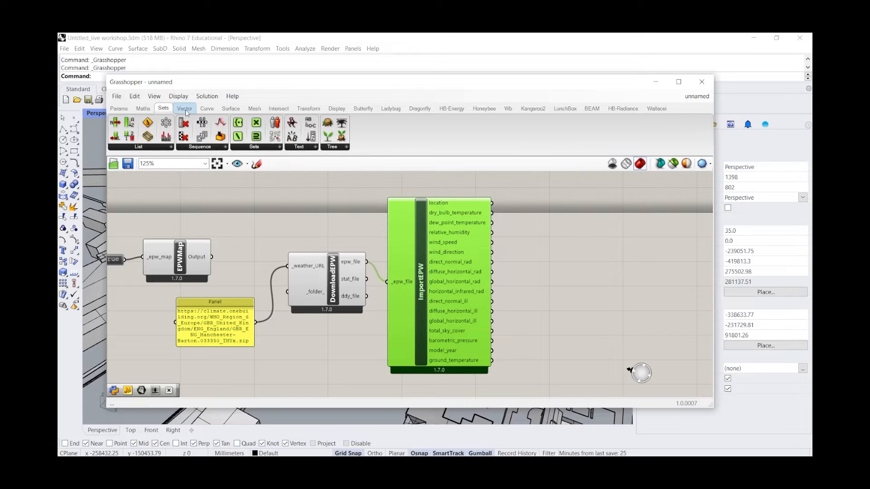
pyautogui.moveTo(116, 122); pyautogui.dragTo(610, 240)
pyautogui.scroll(6, 640, 250)
pyautogui.doubleClick(562, 216)
pyautogui.scroll(-5, 549, 254)
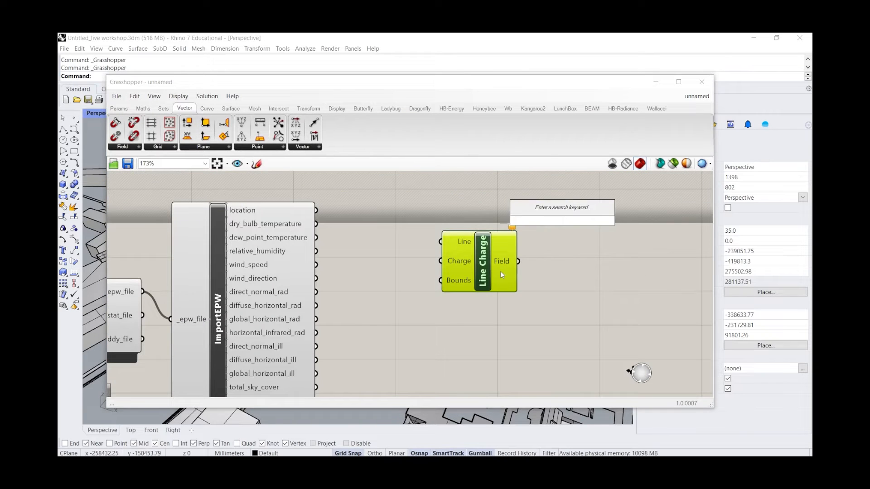
# Try to open the source code of the Line Charge component and delete the component from the canvas
pyautogui.moveTo(482, 258); pyautogui.dragTo(479, 255)
pyautogui.doubleClick(485, 261)
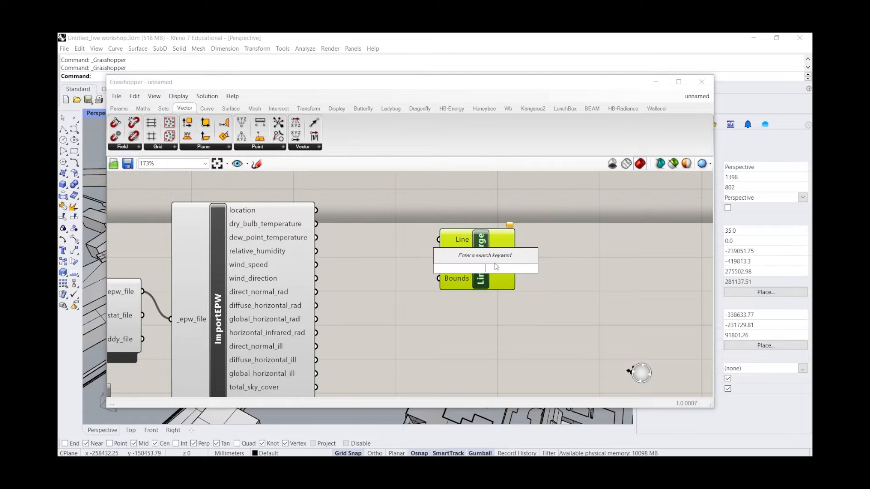
pyautogui.click(493, 232)
pyautogui.doubleClick(481, 239)
pyautogui.click(496, 277)
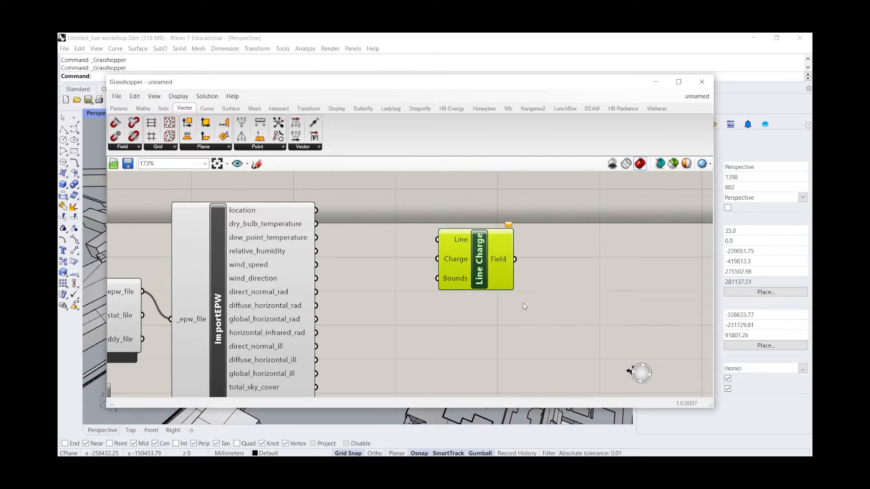
pyautogui.press('Delete')
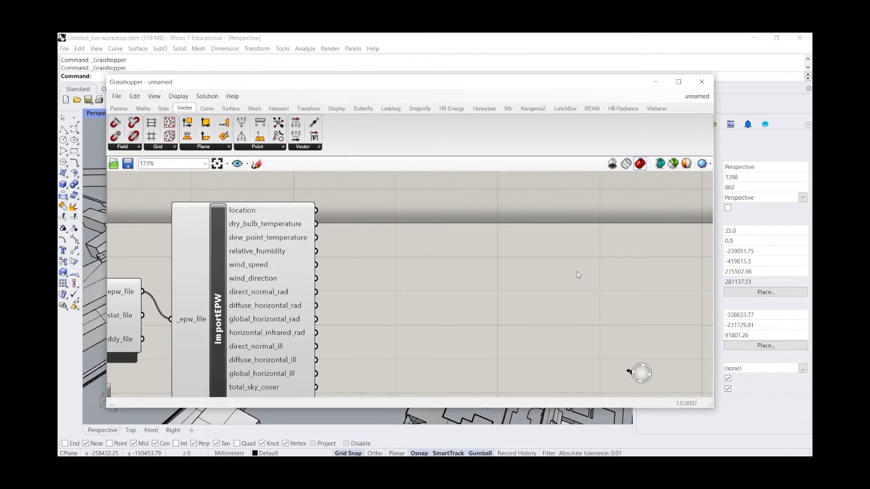
# Open ImportEPW's Python script, read through its argument and output descriptions and its code, and close the editor
pyautogui.scroll(-3, 522, 287)
pyautogui.scroll(3, 407, 306)
pyautogui.doubleClick(367, 270)
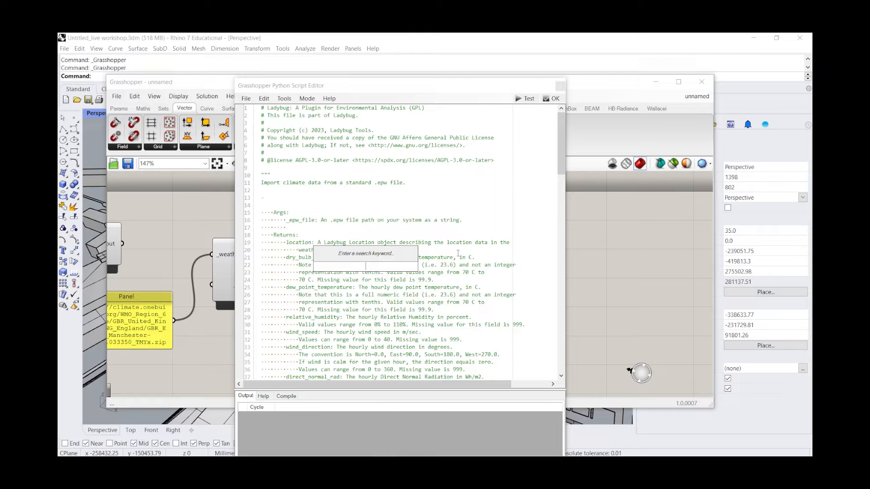
pyautogui.scroll(-20, 334, 294)
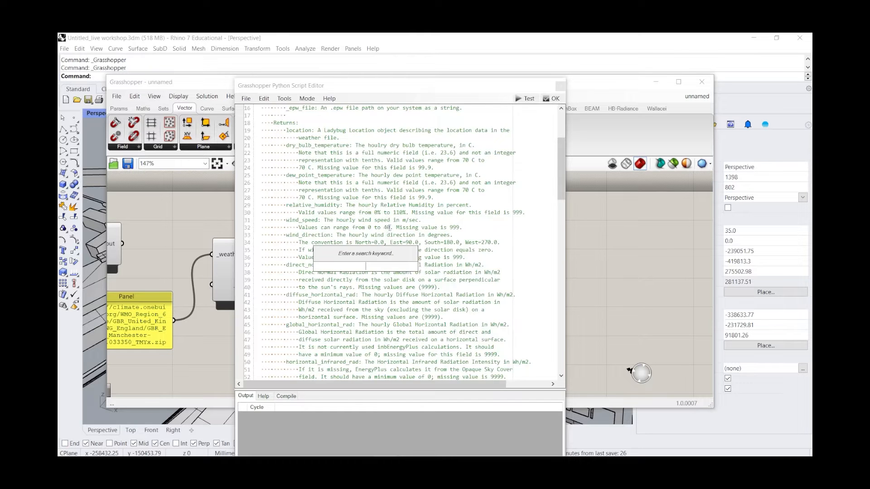
pyautogui.click(564, 241)
pyautogui.moveTo(561, 251); pyautogui.dragTo(576, 298)
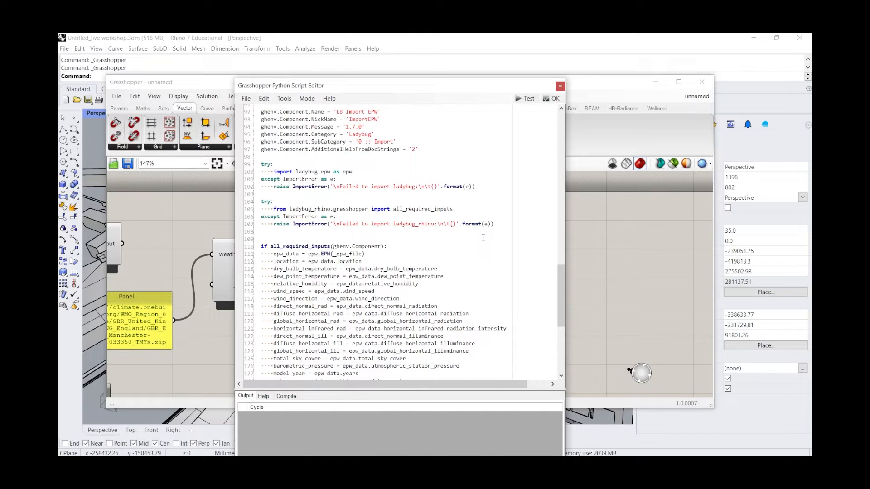
pyautogui.scroll(-1, 440, 244)
pyautogui.scroll(10, 408, 262)
pyautogui.scroll(20, 379, 275)
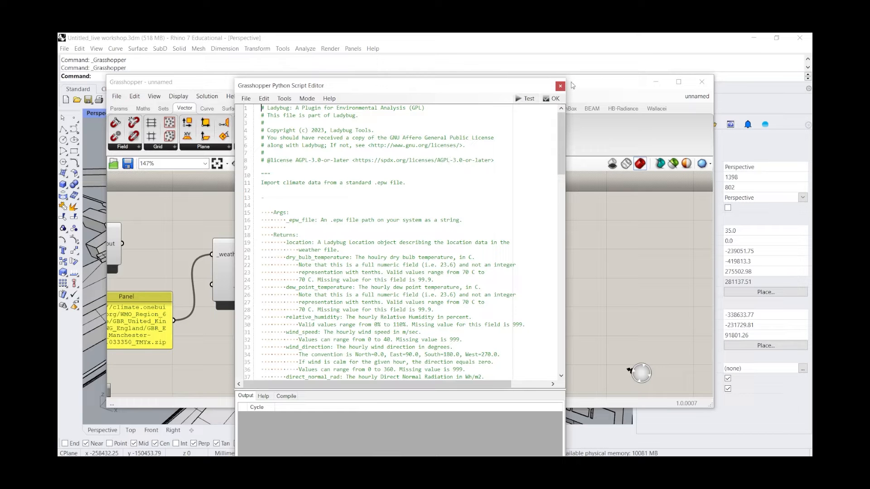
pyautogui.scroll(-19, 366, 284)
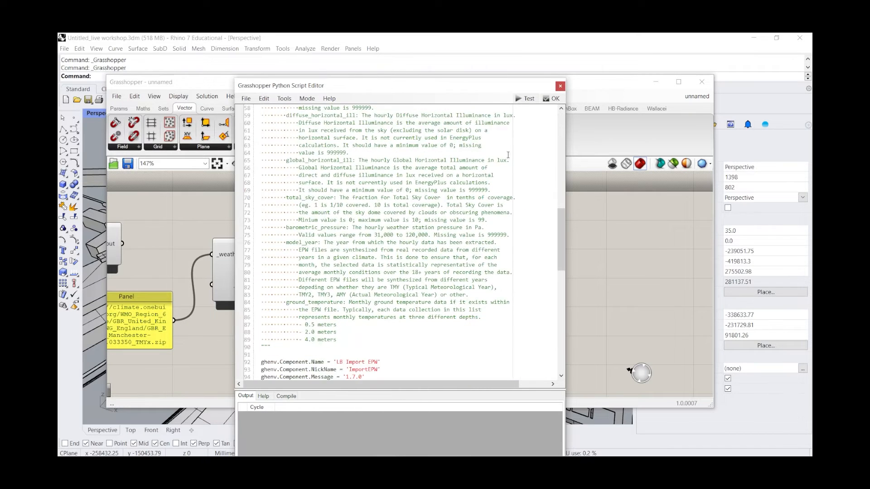
pyautogui.click(560, 86)
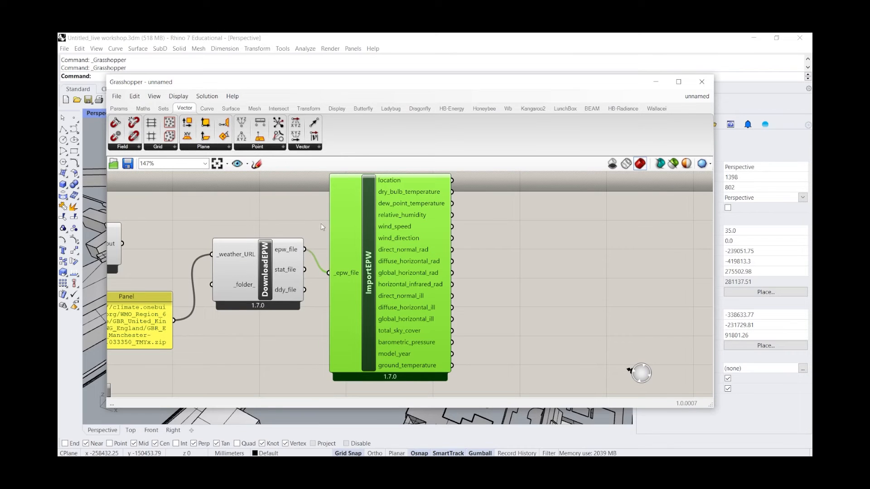
# Reopen ImportEPW's Python script to view its opening documentation and close the editor again
pyautogui.doubleClick(368, 236)
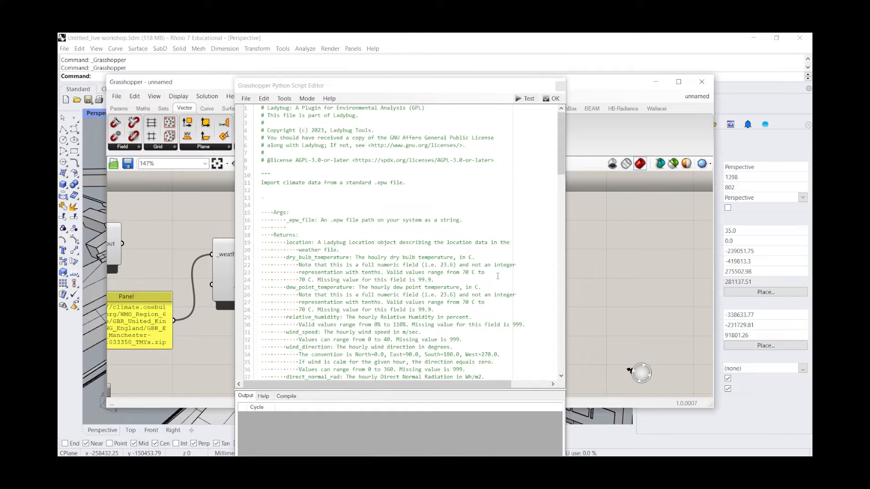
pyautogui.click(559, 85)
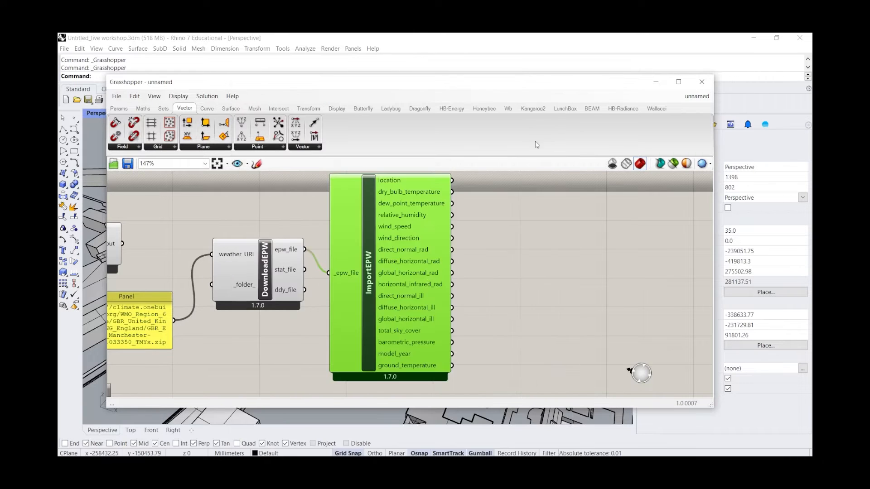
# Switch to the other open unnamed definition and examine its DirectSunHours component
pyautogui.scroll(-5, 386, 281)
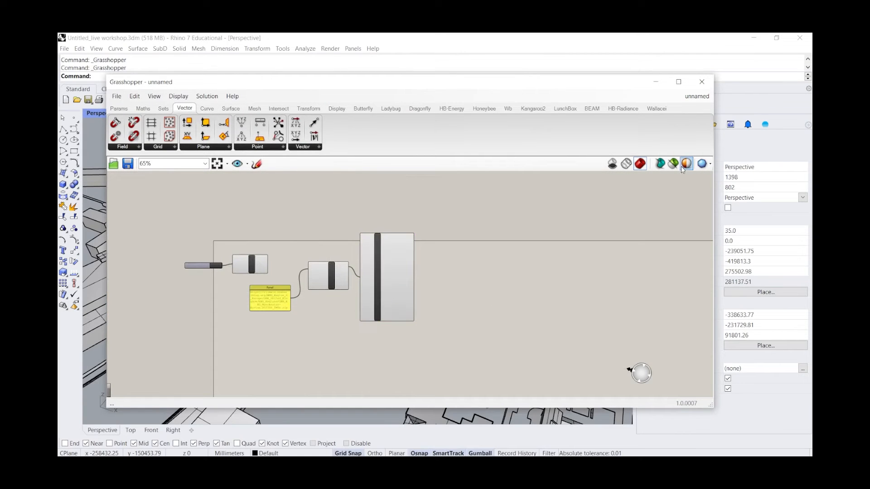
pyautogui.moveTo(697, 98)
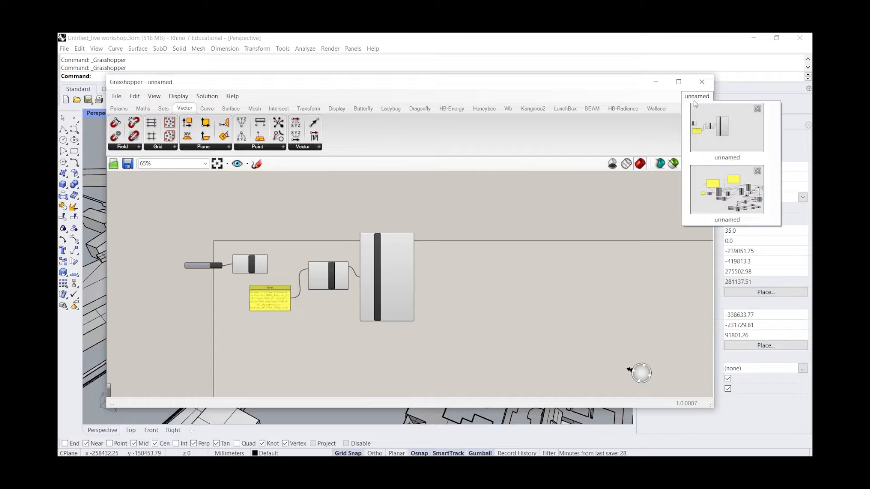
pyautogui.click(731, 190)
pyautogui.scroll(2, 495, 208)
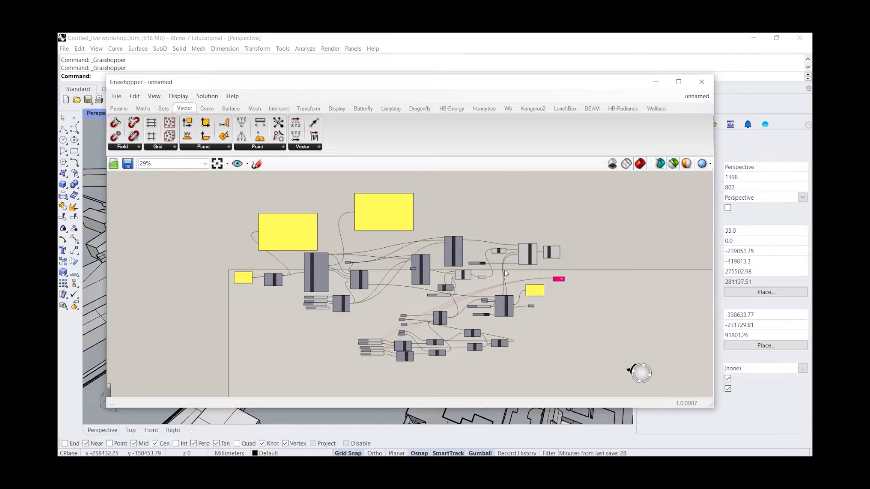
pyautogui.scroll(5, 539, 251)
pyautogui.scroll(3, 541, 246)
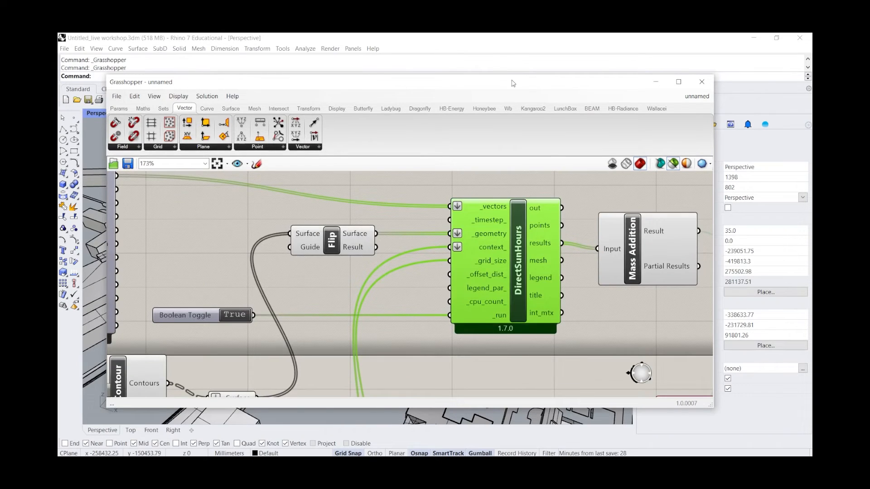
# Collapse the Grasshopper window, inspect the coloured Direct Sun Hours results on the building in the Rhino viewport, and expand the window again
pyautogui.doubleClick(513, 83)
pyautogui.scroll(-6, 424, 225)
pyautogui.scroll(5, 423, 225)
pyautogui.moveTo(424, 224); pyautogui.dragTo(381, 186, button='right')
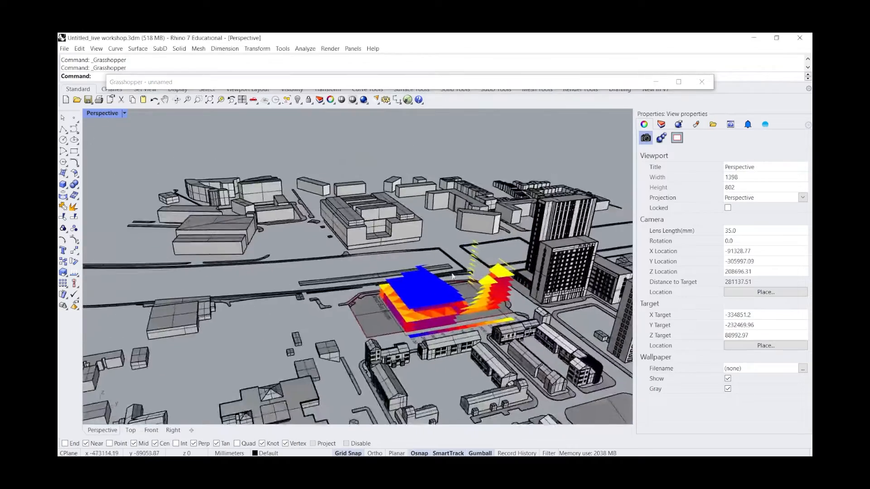
pyautogui.scroll(4, 415, 222)
pyautogui.moveTo(510, 306); pyautogui.dragTo(329, 352, button='right')
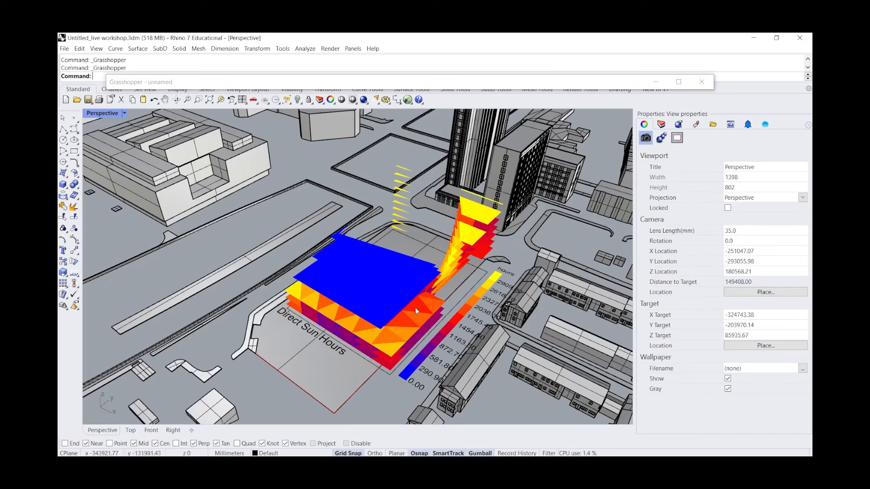
pyautogui.moveTo(604, 75); pyautogui.dragTo(676, 72)
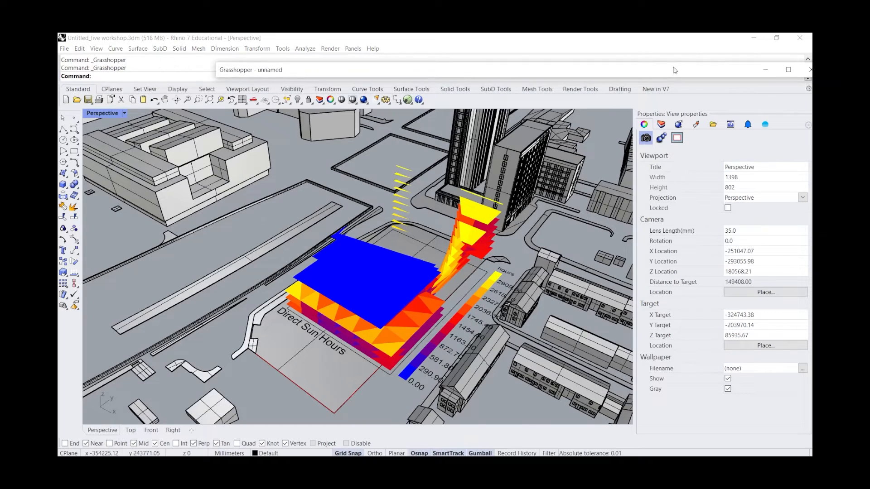
pyautogui.scroll(-4, 122, 304)
pyautogui.keyDown('shift'); pyautogui.moveTo(313, 301); pyautogui.dragTo(262, 305, button='right'); pyautogui.keyUp('shift')
pyautogui.scroll(2, 260, 306)
pyautogui.doubleClick(563, 71)
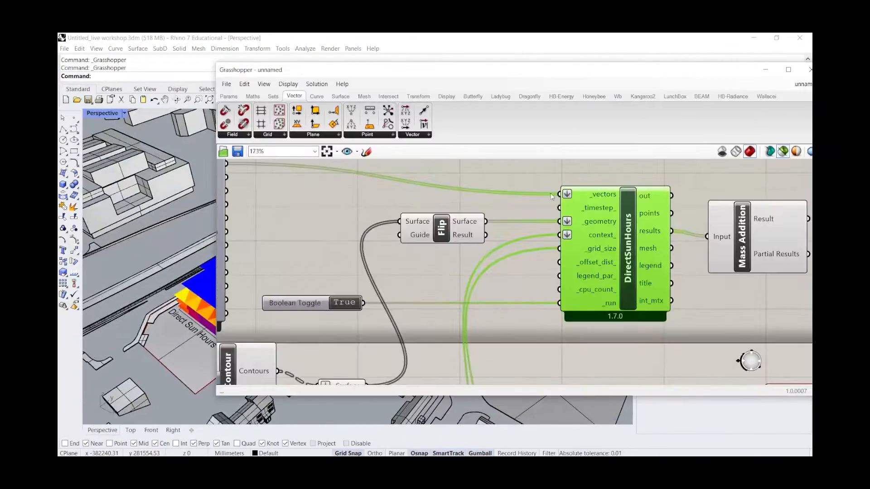
# Examine the inputs and connections of DirectSunHours and the Mass Addition component that collects its results
pyautogui.scroll(-4, 521, 245)
pyautogui.scroll(3, 460, 267)
pyautogui.scroll(-4, 544, 216)
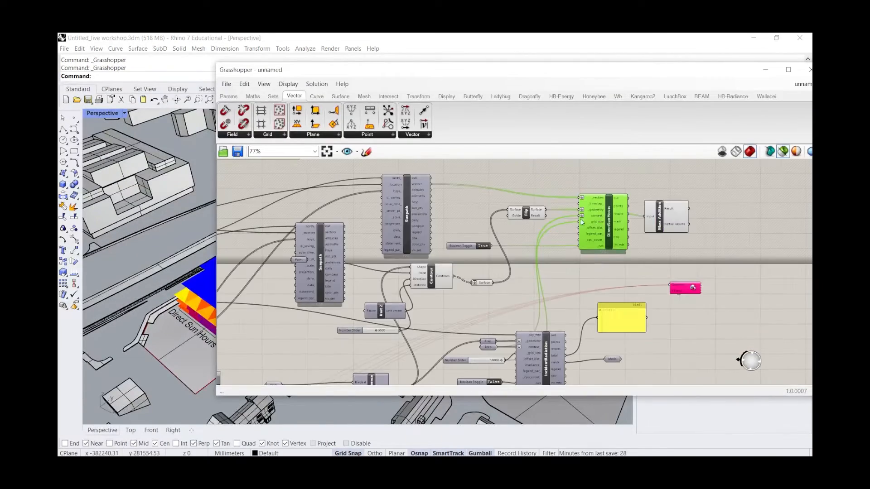
pyautogui.scroll(3, 463, 207)
pyautogui.scroll(-1, 408, 229)
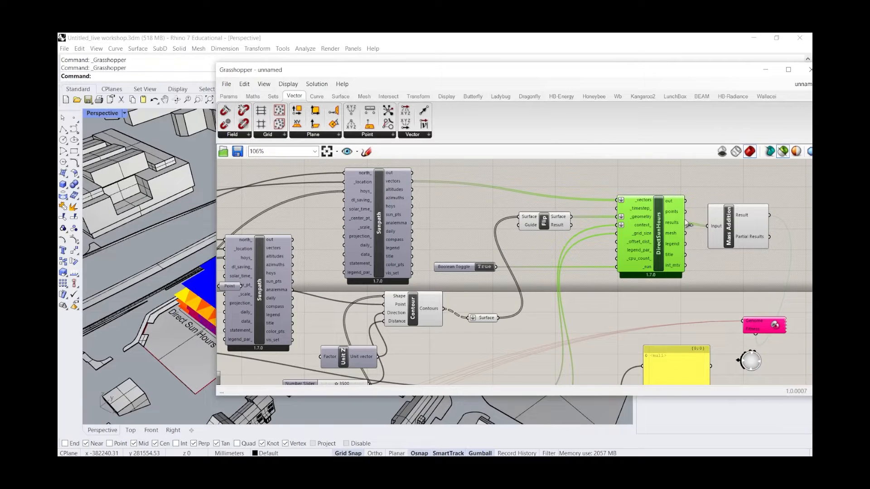
pyautogui.scroll(4, 660, 238)
pyautogui.scroll(-4, 659, 240)
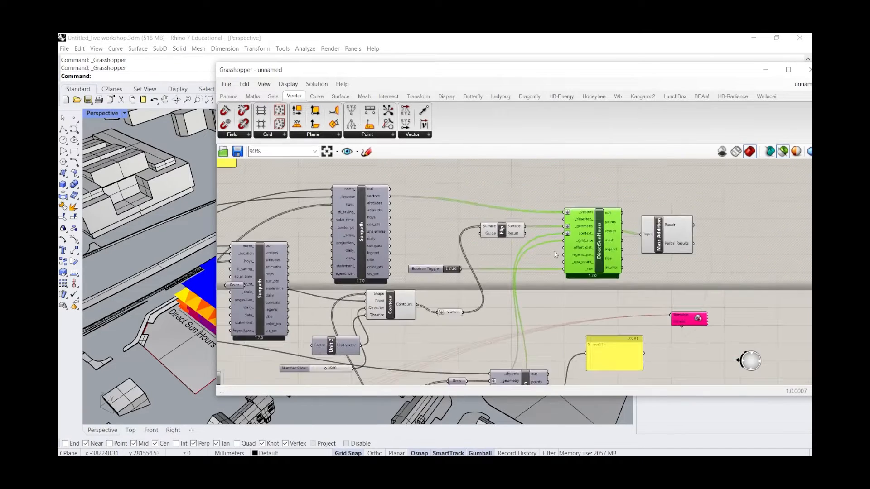
pyautogui.scroll(3, 659, 239)
# Open the Galapagos component's editor to view its solver options and close it without changes
pyautogui.click(684, 379)
pyautogui.doubleClick(684, 380)
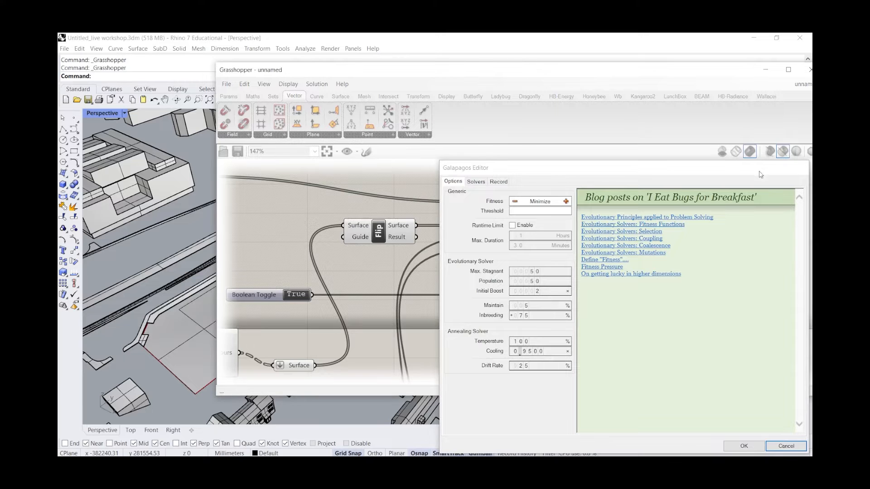
pyautogui.moveTo(603, 170); pyautogui.dragTo(504, 133)
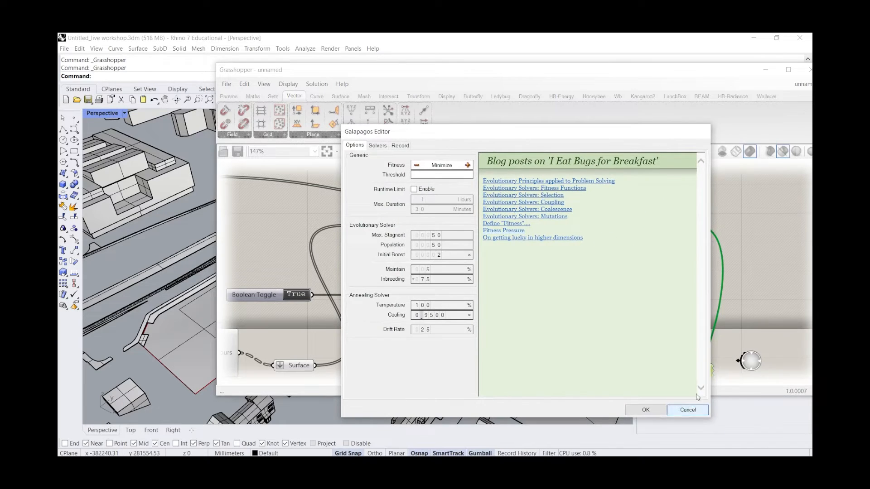
pyautogui.click(692, 410)
pyautogui.scroll(-3, 565, 235)
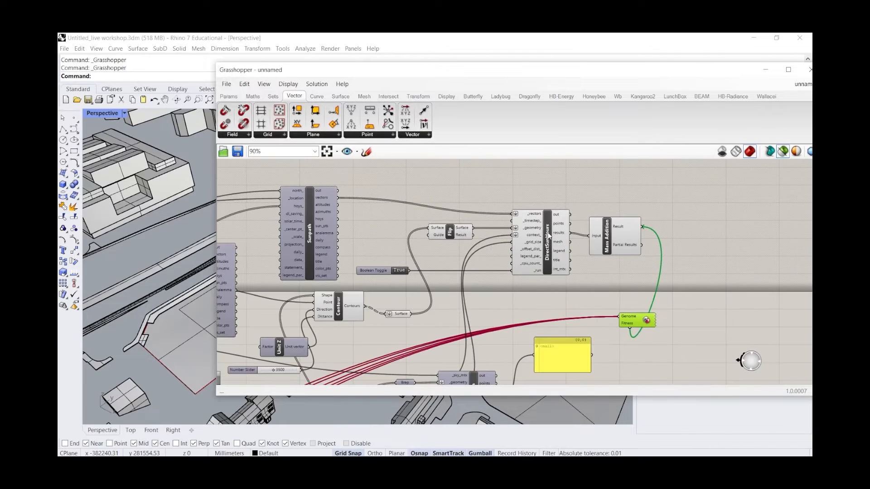
# Add DirectSunHours to the selection and narrow the Grasshopper window to uncover the building model in the viewport
pyautogui.keyDown('shift'); pyautogui.click(549, 236); pyautogui.keyUp('shift')
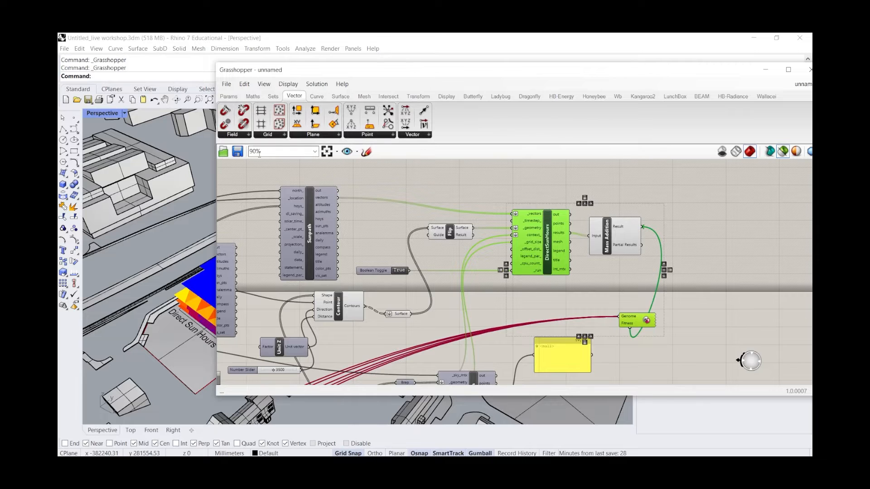
pyautogui.moveTo(214, 142); pyautogui.dragTo(453, 149)
pyautogui.scroll(-3, 553, 201)
pyautogui.scroll(4, 808, 283)
pyautogui.scroll(3, 696, 286)
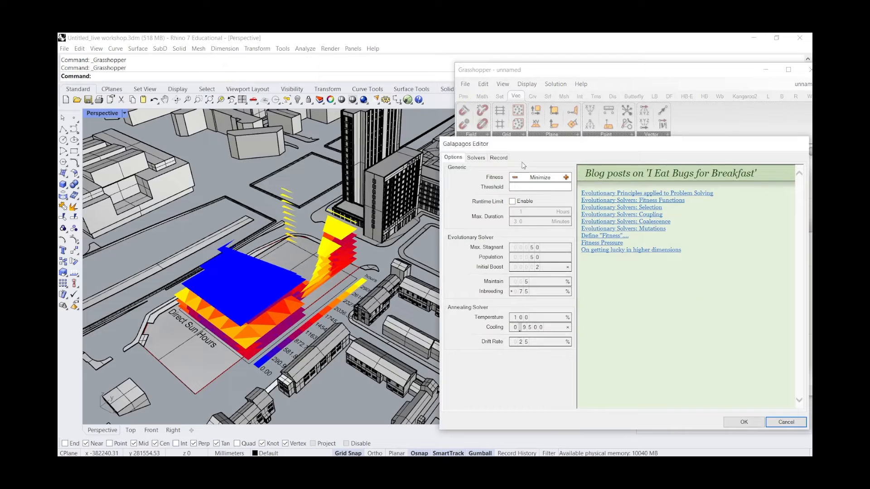
# Run the Galapagos solver briefly on the sun-hours definition, stop it, and cancel out of the editor
pyautogui.click(476, 157)
pyautogui.click(762, 172)
pyautogui.click(498, 172)
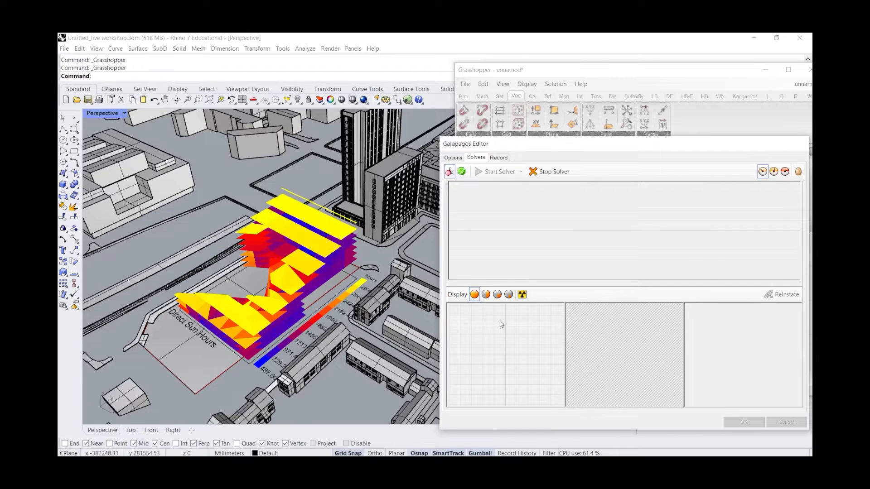
pyautogui.click(551, 175)
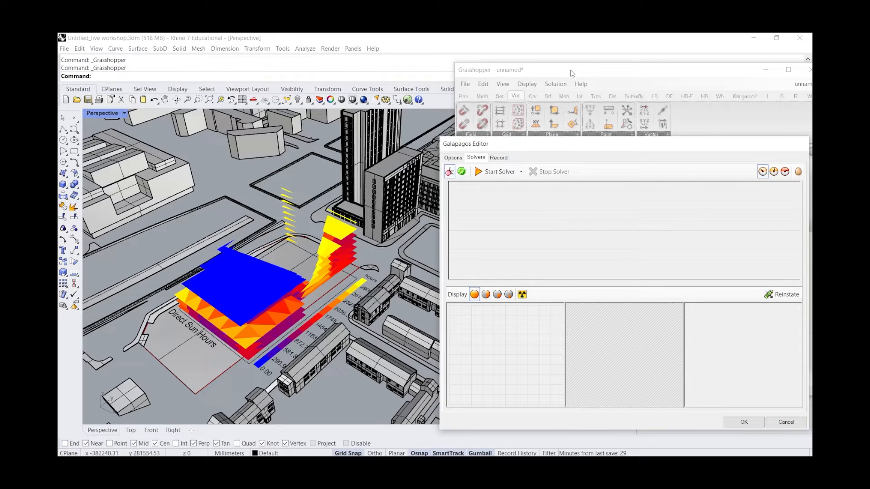
pyautogui.moveTo(554, 147); pyautogui.dragTo(505, 146)
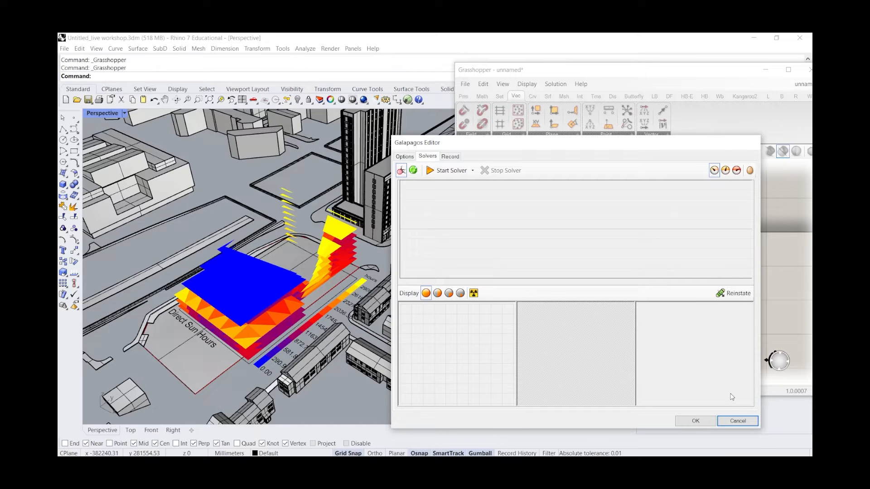
pyautogui.click(738, 421)
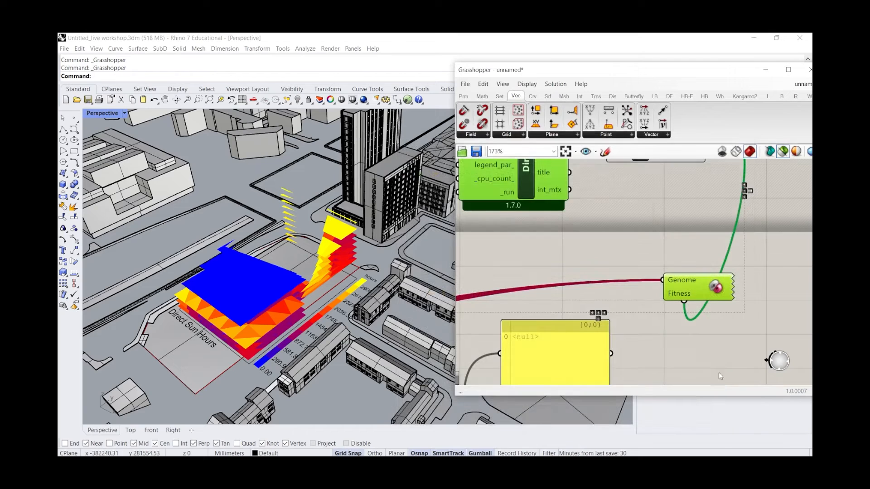
# Reposition the Grasshopper window fully on screen and switch back to the definition with the weather import components
pyautogui.scroll(-10, 689, 346)
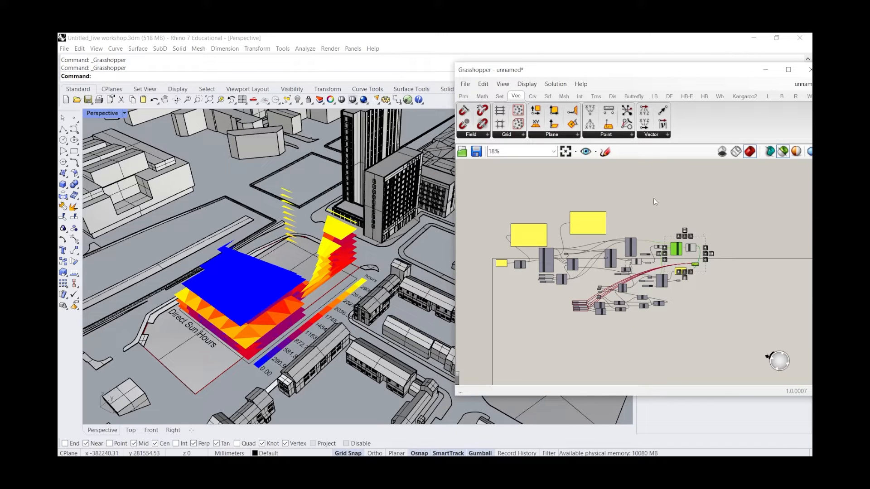
pyautogui.moveTo(737, 70); pyautogui.dragTo(648, 57)
pyautogui.click(710, 73)
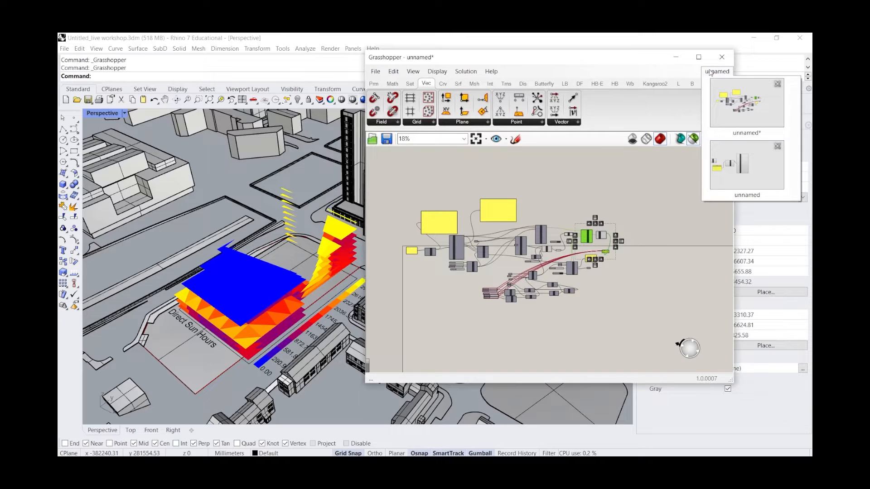
pyautogui.click(743, 167)
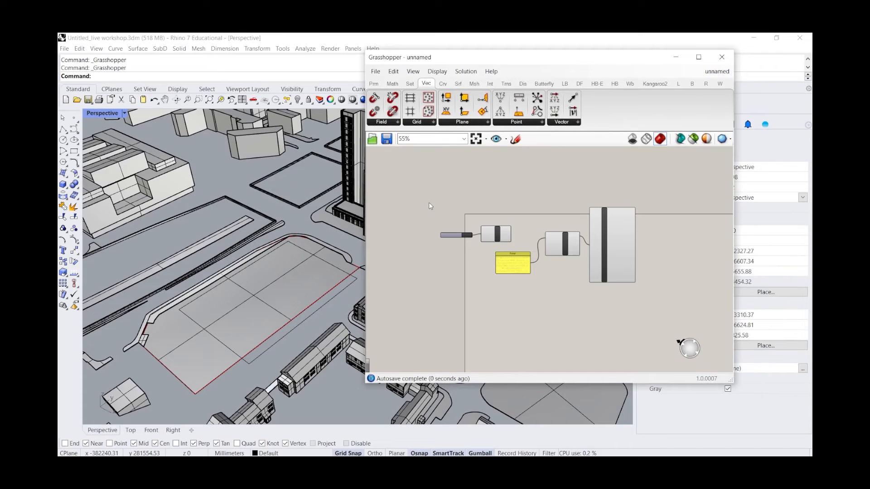
pyautogui.scroll(-2, 464, 275)
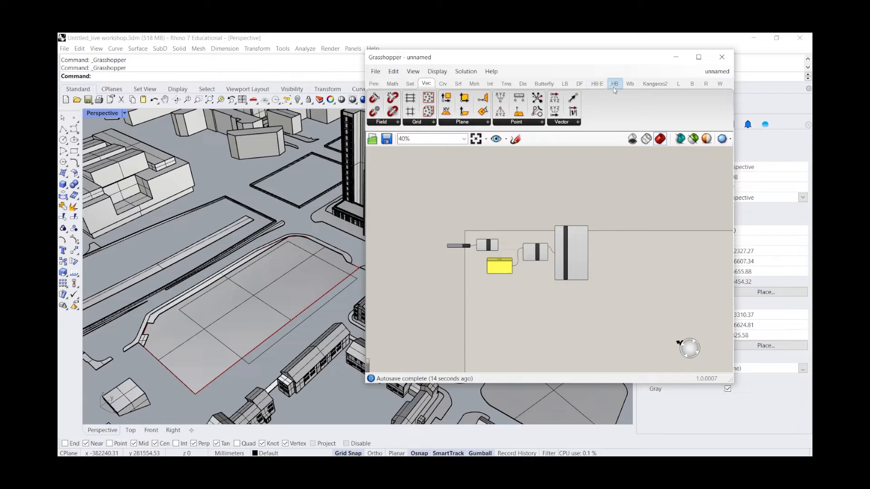
# Browse the Ladybug component categories and place an LB SunPath component above and beyond ImportEPW on the canvas
pyautogui.click(564, 83)
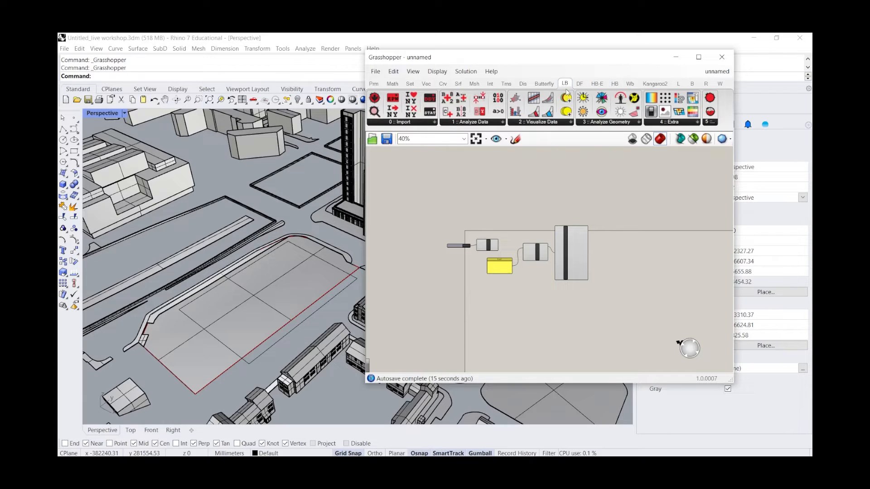
pyautogui.click(471, 125)
pyautogui.click(399, 124)
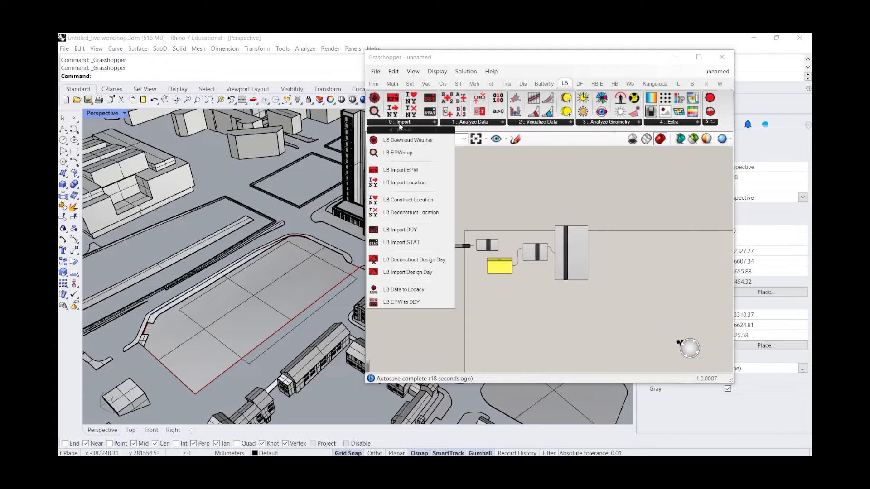
pyautogui.click(462, 124)
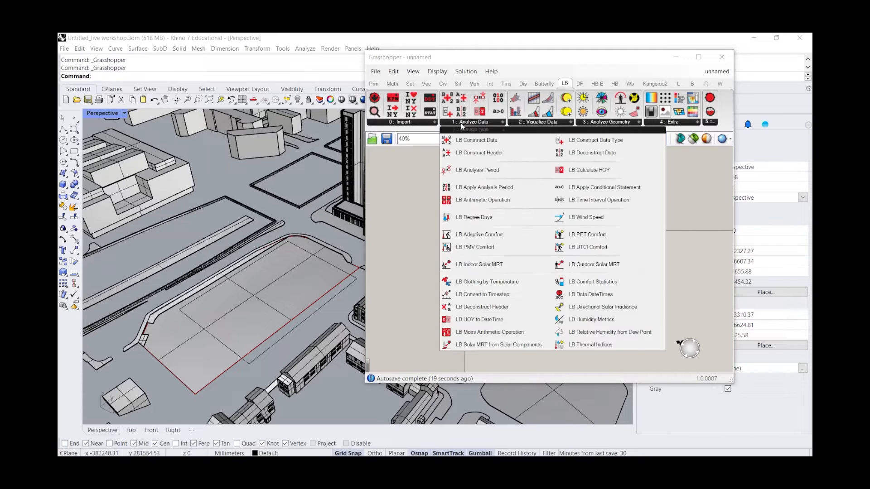
pyautogui.click(545, 123)
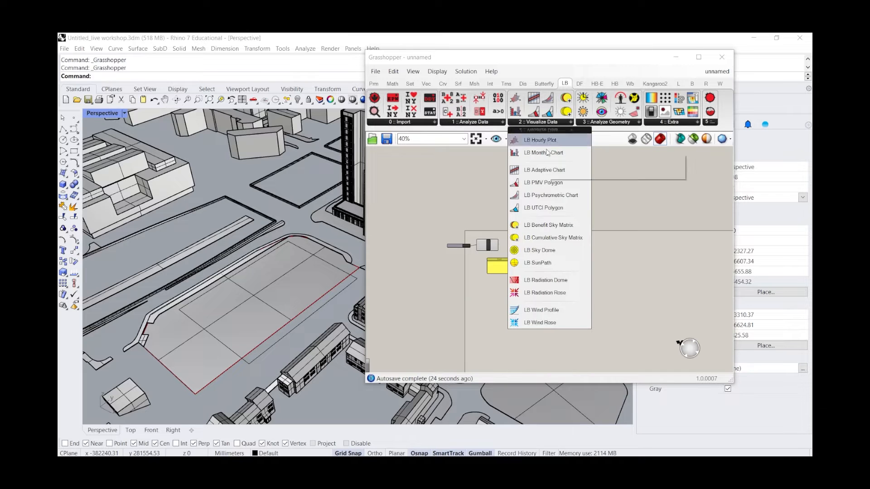
pyautogui.click(553, 266)
pyautogui.click(626, 207)
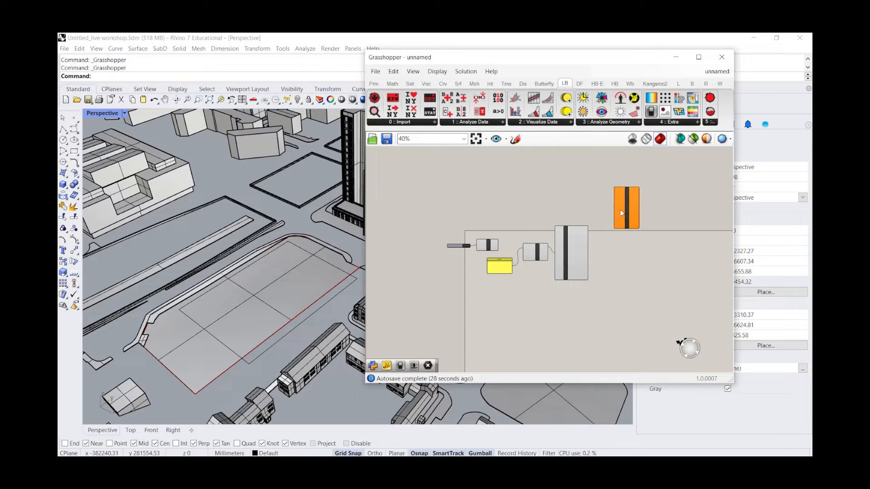
# Add an LB Direct Sun Hours component to the canvas below Sunpath
pyautogui.click(549, 127)
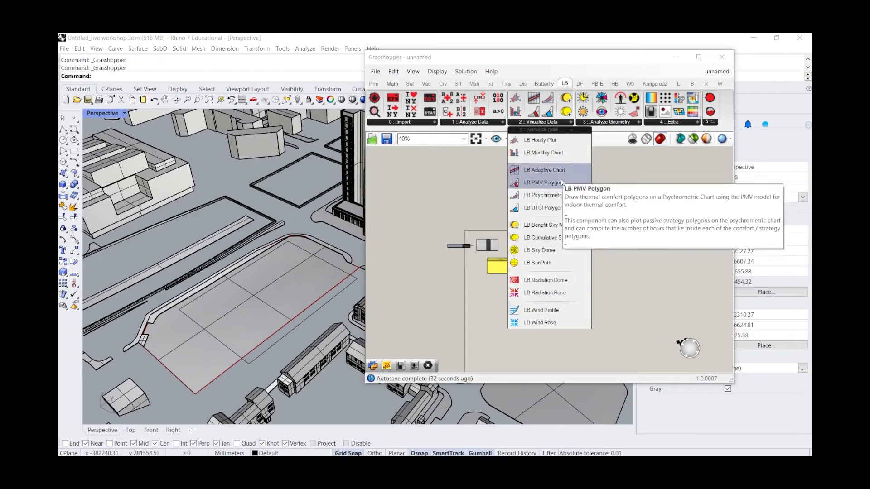
pyautogui.click(600, 125)
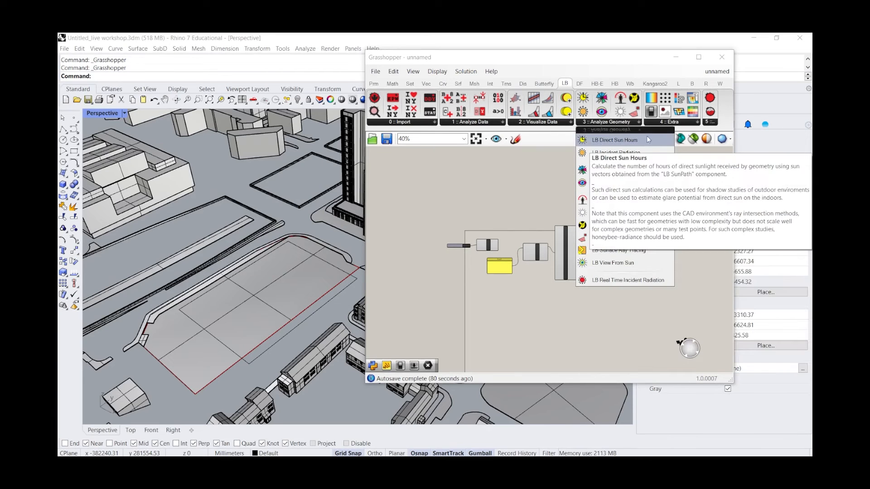
pyautogui.click(645, 143)
pyautogui.click(644, 262)
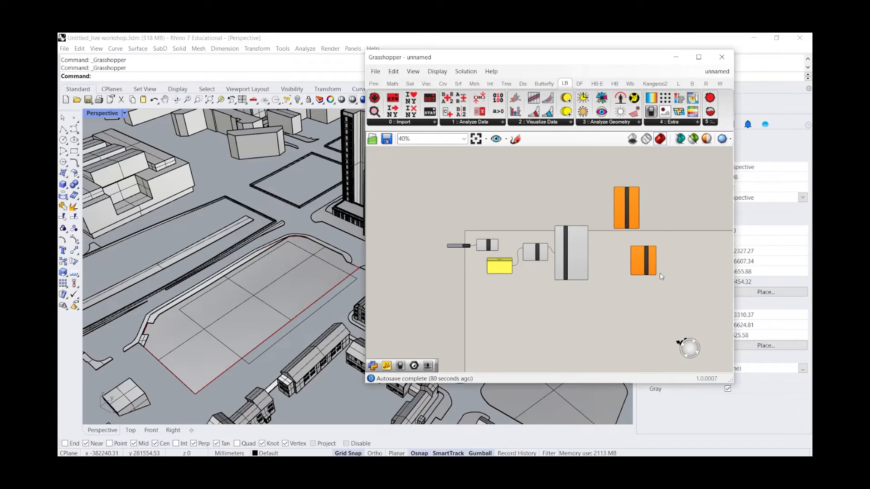
# Rearrange ImportEPW and the new Sunpath and DirectSunHours components on the canvas, moving ImportEPW closer in height to Sunpath
pyautogui.scroll(3, 671, 263)
pyautogui.moveTo(647, 300); pyautogui.dragTo(527, 154)
pyautogui.click(675, 288)
pyautogui.moveTo(675, 288); pyautogui.dragTo(501, 197)
pyautogui.moveTo(563, 211); pyautogui.dragTo(562, 236)
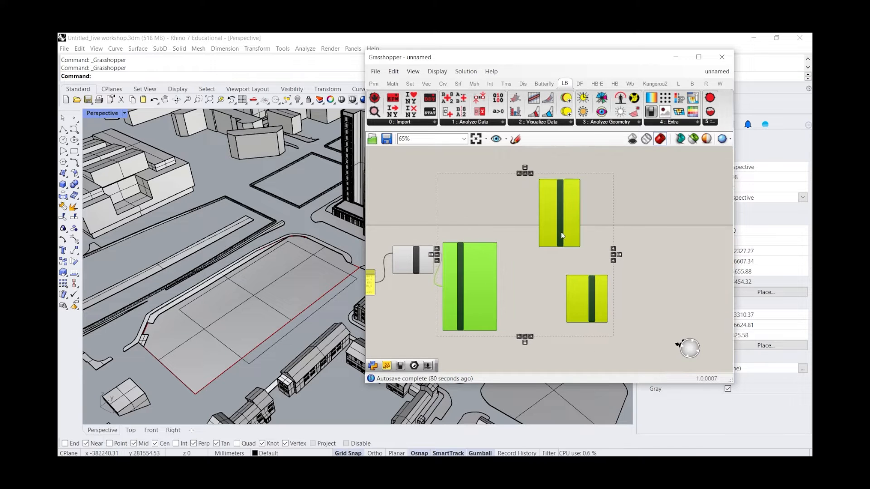
pyautogui.click(564, 283)
pyautogui.moveTo(474, 289); pyautogui.dragTo(486, 247)
pyautogui.click(515, 319)
pyautogui.scroll(2, 533, 251)
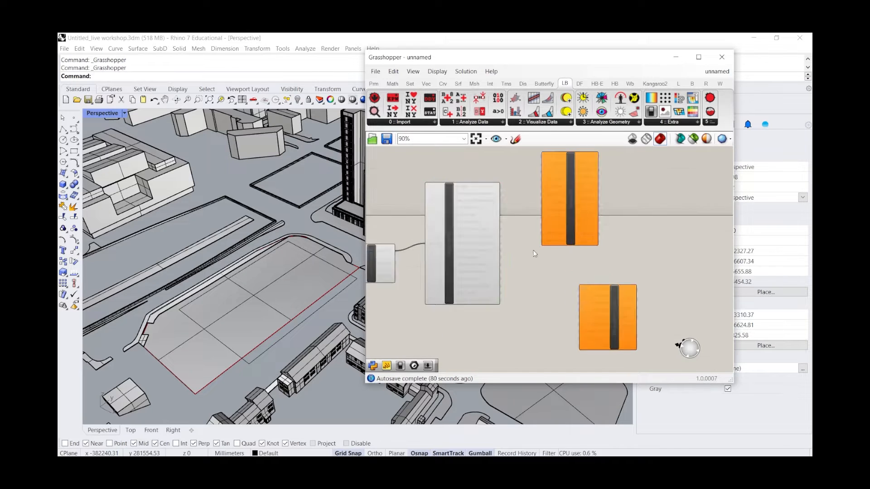
# Move DirectSunHours up beside the output side of Sunpath
pyautogui.scroll(1, 535, 254)
pyautogui.scroll(-2, 589, 194)
pyautogui.scroll(3, 583, 179)
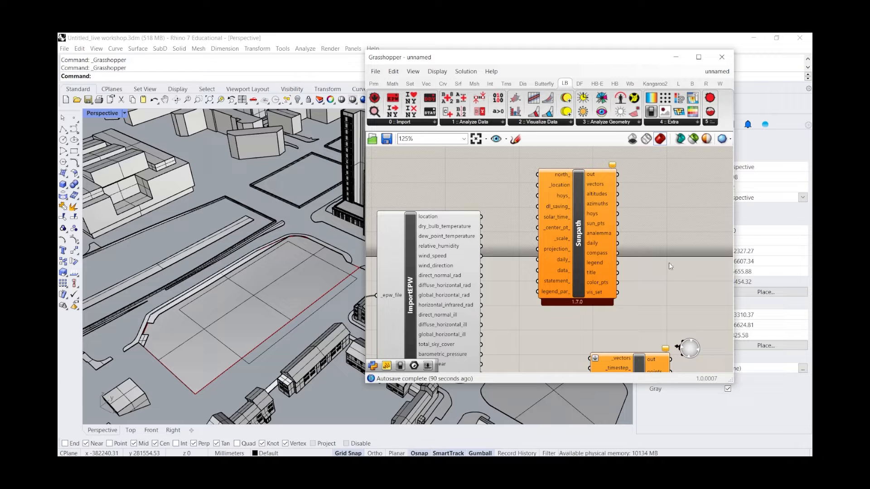
pyautogui.scroll(-3, 580, 215)
pyautogui.moveTo(621, 346); pyautogui.dragTo(651, 237)
pyautogui.scroll(4, 655, 215)
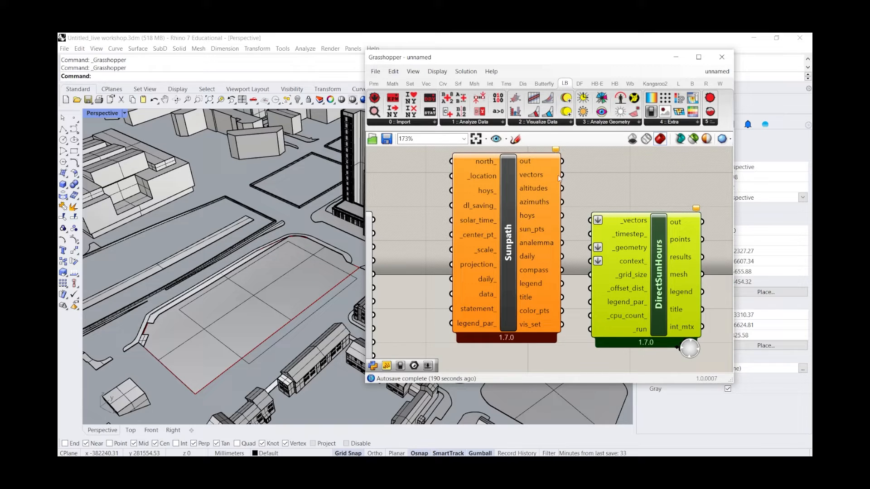
# Read Sunpath's warning and shift the component slightly to line it up between ImportEPW and DirectSunHours
pyautogui.moveTo(557, 152)
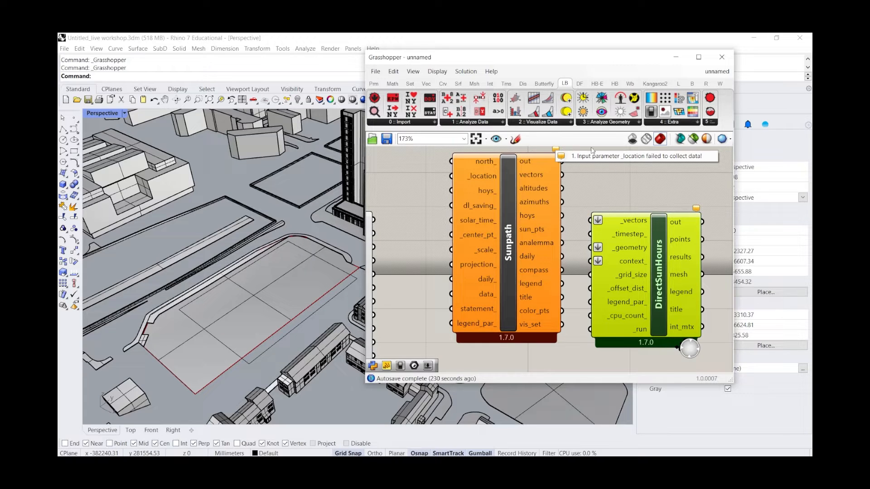
pyautogui.click(604, 168)
pyautogui.scroll(-3, 594, 184)
pyautogui.moveTo(509, 211); pyautogui.dragTo(534, 223)
pyautogui.scroll(3, 541, 232)
pyautogui.scroll(-1, 535, 222)
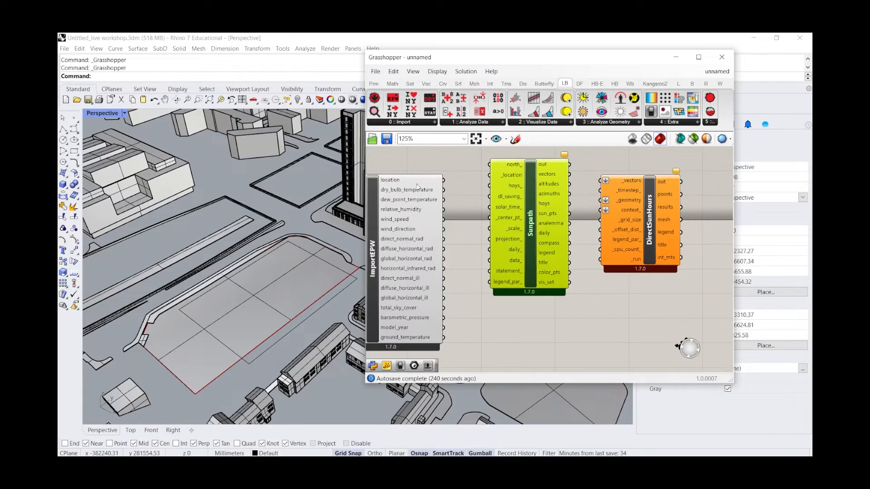
pyautogui.scroll(1, 422, 185)
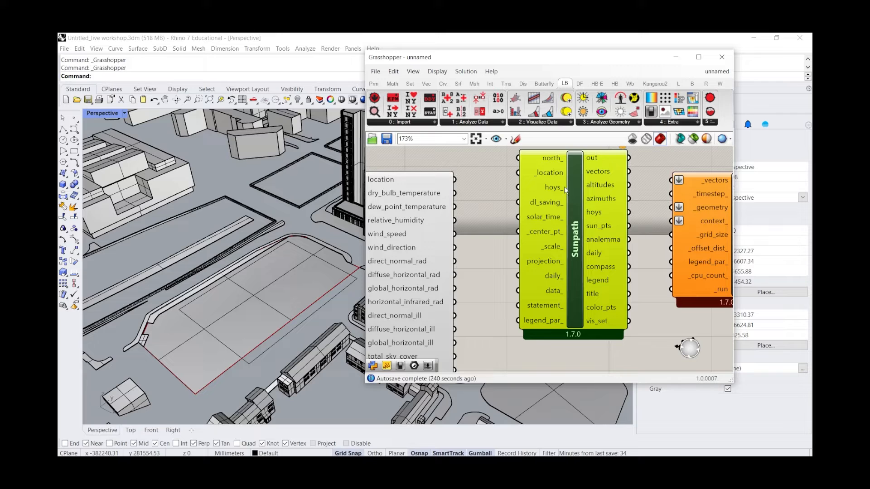
# Connect ImportEPW's location output to Sunpath's location input
pyautogui.scroll(-2, 559, 173)
pyautogui.scroll(2, 443, 179)
pyautogui.moveTo(500, 177); pyautogui.dragTo(563, 170)
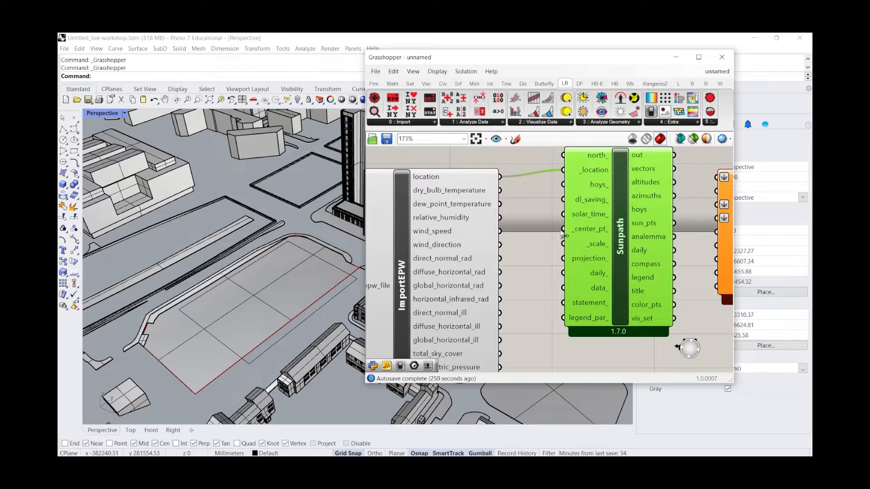
pyautogui.click(563, 234)
pyautogui.scroll(-3, 539, 234)
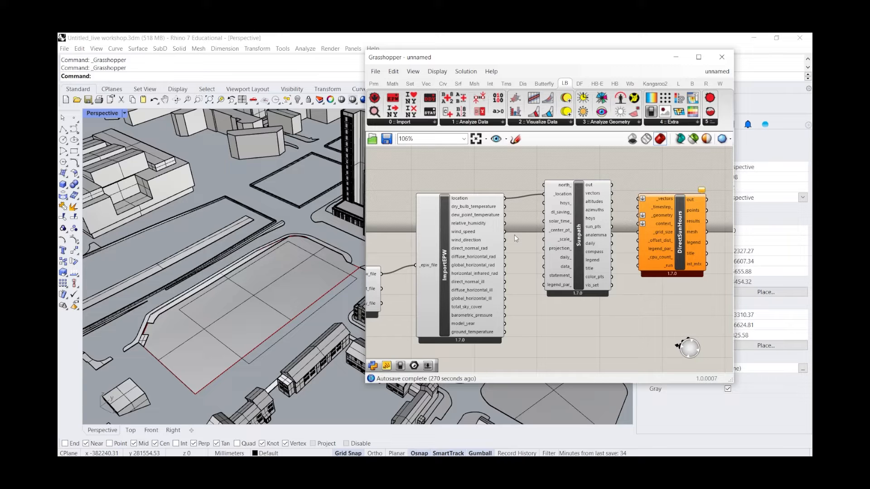
# Highlight the Sunpath geometry in the Rhino viewport, inspect it from an orbited view, and read the description of Sunpath's center_pt input
pyautogui.click(576, 248)
pyautogui.scroll(-3, 161, 268)
pyautogui.moveTo(161, 266); pyautogui.dragTo(282, 284, button='right')
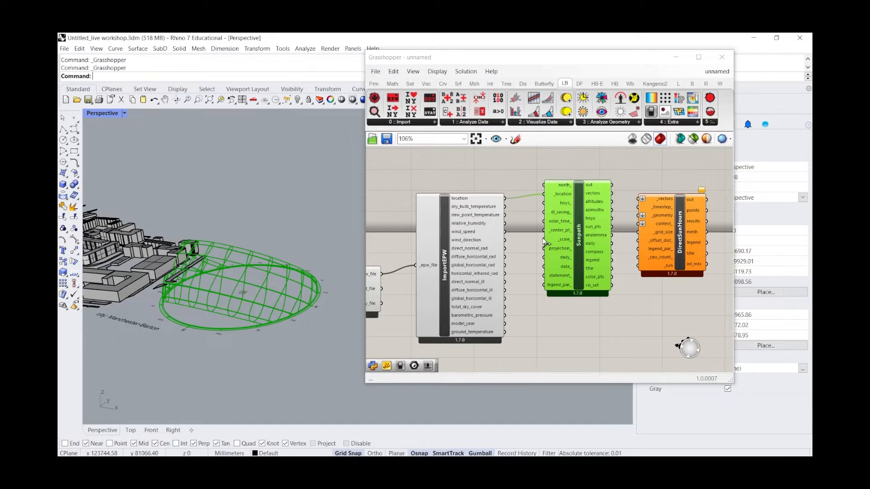
pyautogui.scroll(3, 571, 230)
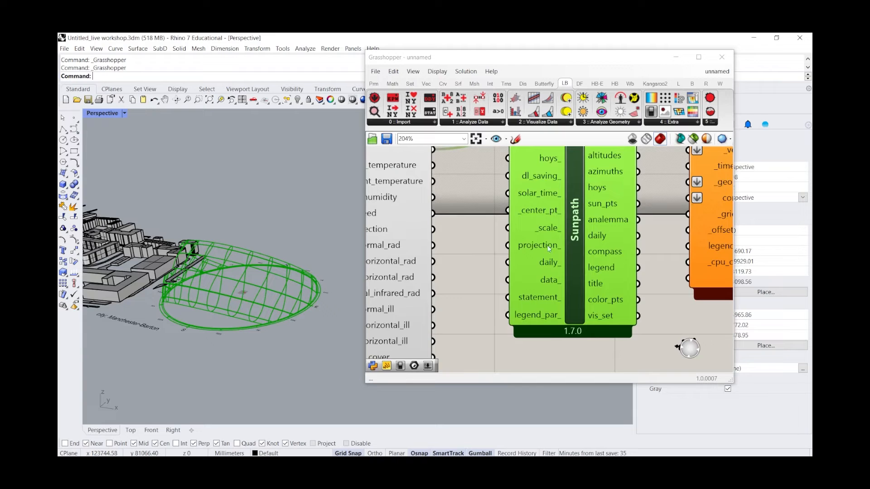
pyautogui.scroll(-2, 551, 302)
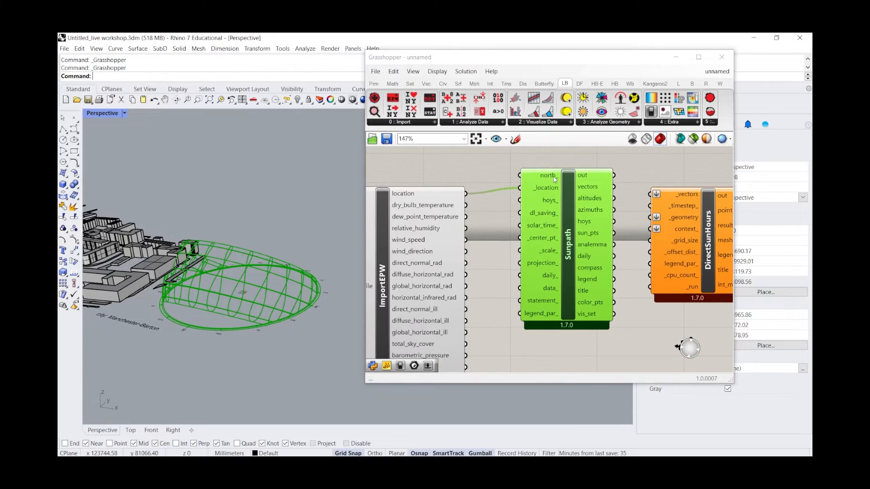
pyautogui.moveTo(550, 240)
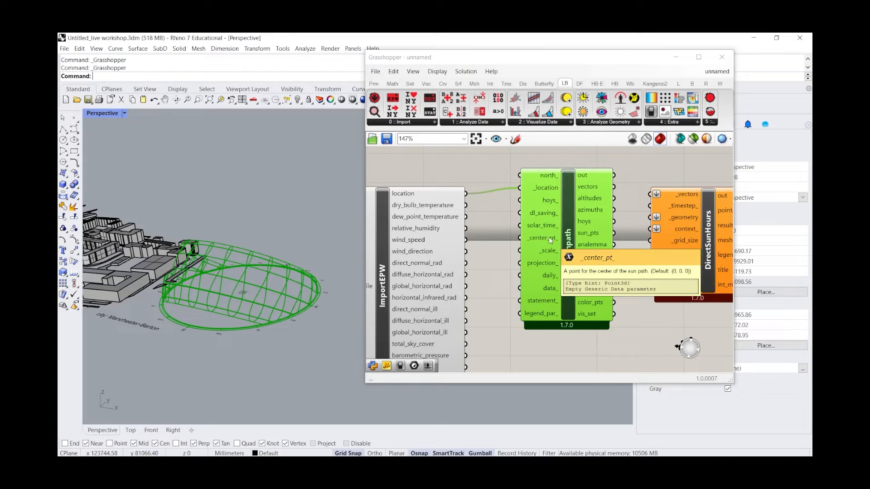
# Add a Point parameter to the canvas between ImportEPW and Sunpath, near the center_pt input
pyautogui.doubleClick(493, 254)
pyautogui.write('pt')
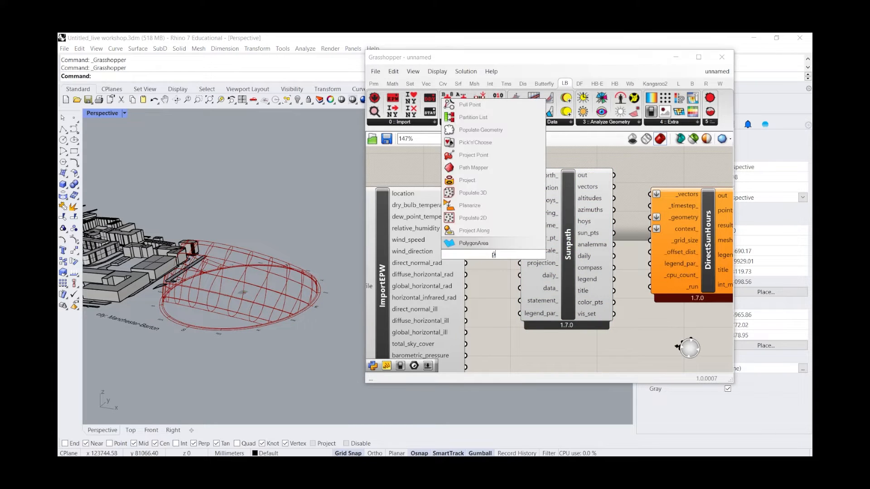
pyautogui.click(487, 218)
pyautogui.click(492, 257)
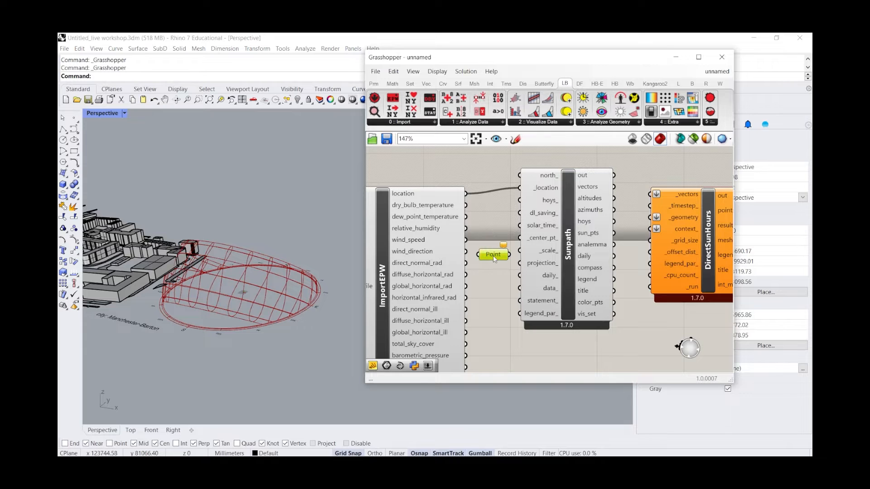
# Try placing a point object in the middle of the empty site in the Rhino model, and delete it
pyautogui.scroll(-3, 372, 312)
pyautogui.scroll(-5, 274, 245)
pyautogui.moveTo(276, 246); pyautogui.dragTo(295, 266, button='right')
pyautogui.scroll(-6, 295, 268)
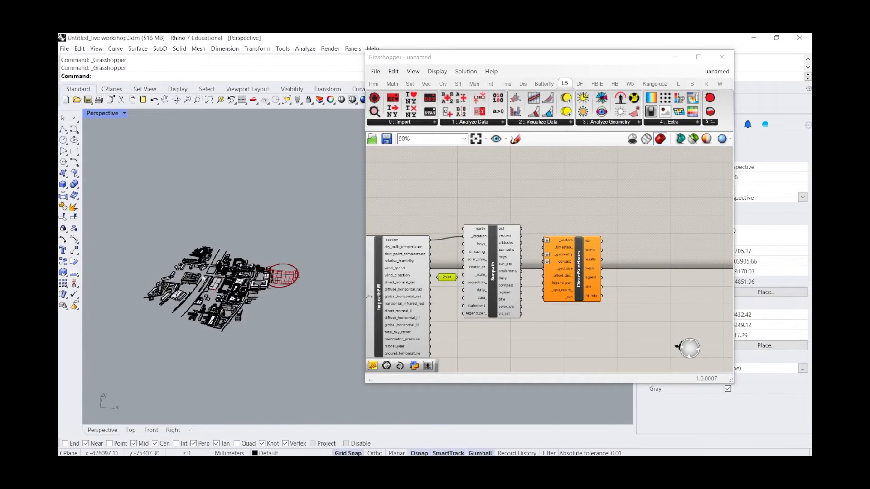
pyautogui.scroll(12, 206, 273)
pyautogui.click(75, 119)
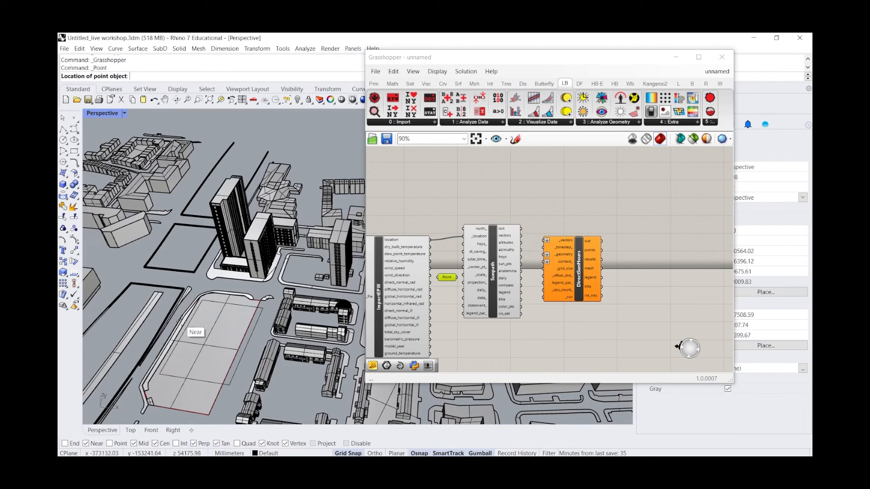
pyautogui.click(203, 343)
pyautogui.moveTo(201, 346); pyautogui.dragTo(245, 328, button='right')
pyautogui.rightClick(246, 328)
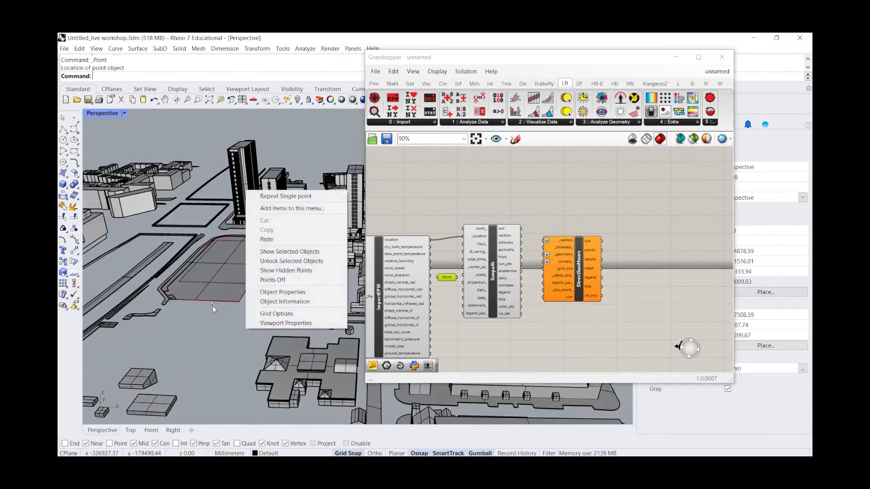
pyautogui.click(212, 303)
pyautogui.press('Delete')
# Place a point object at the near corner of the site boundary in Rhino and reference it in the Point parameter
pyautogui.click(74, 119)
pyautogui.click(240, 298)
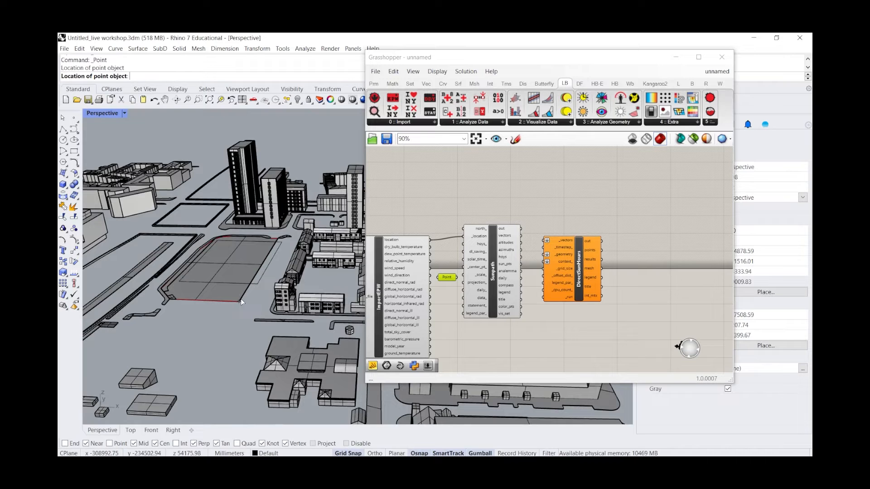
pyautogui.click(240, 301)
pyautogui.scroll(4, 479, 265)
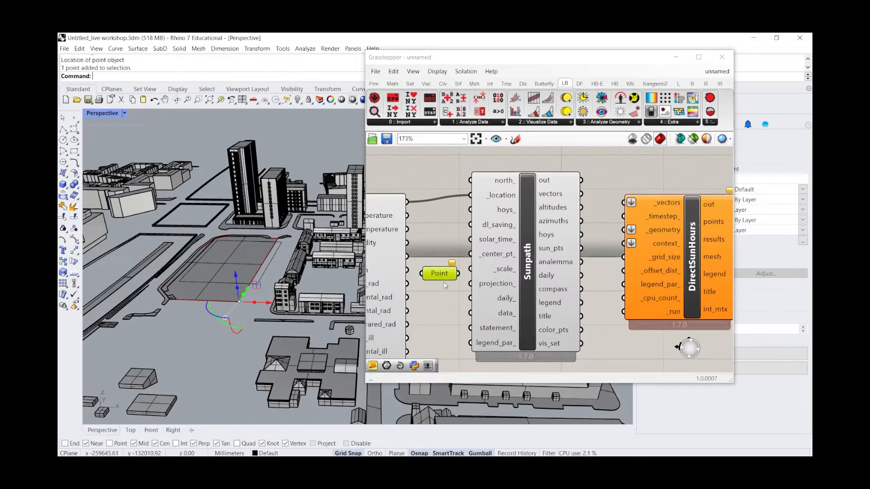
pyautogui.rightClick(437, 273)
pyautogui.click(473, 384)
# Connect the Point parameter to Sunpath's center_pt input and move the Rhino point to the middle of the site
pyautogui.moveTo(447, 274); pyautogui.dragTo(474, 256)
pyautogui.scroll(-5, 264, 202)
pyautogui.moveTo(264, 203); pyautogui.dragTo(265, 239, button='right')
pyautogui.scroll(4, 272, 339)
pyautogui.moveTo(272, 338); pyautogui.dragTo(286, 361, button='right')
pyautogui.moveTo(281, 366); pyautogui.dragTo(265, 321)
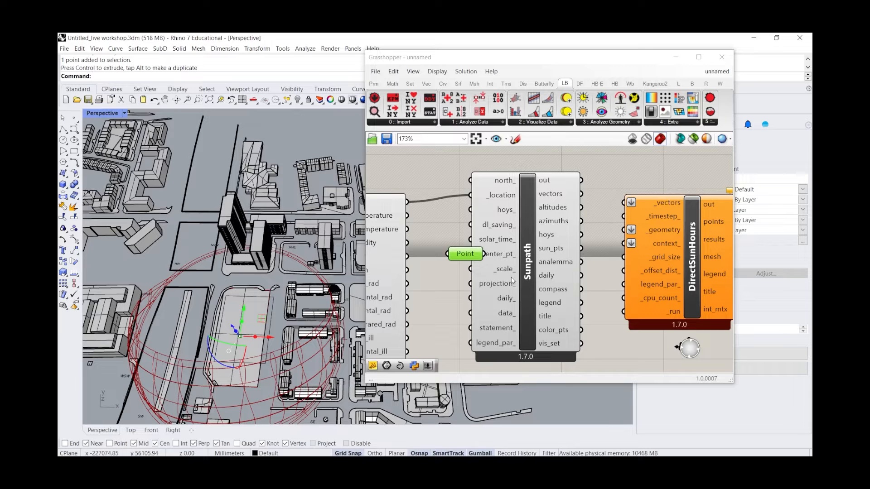
# Try driving Sunpath's scale input with a number slider at 2 and at a lower value, and delete the slider
pyautogui.moveTo(508, 272)
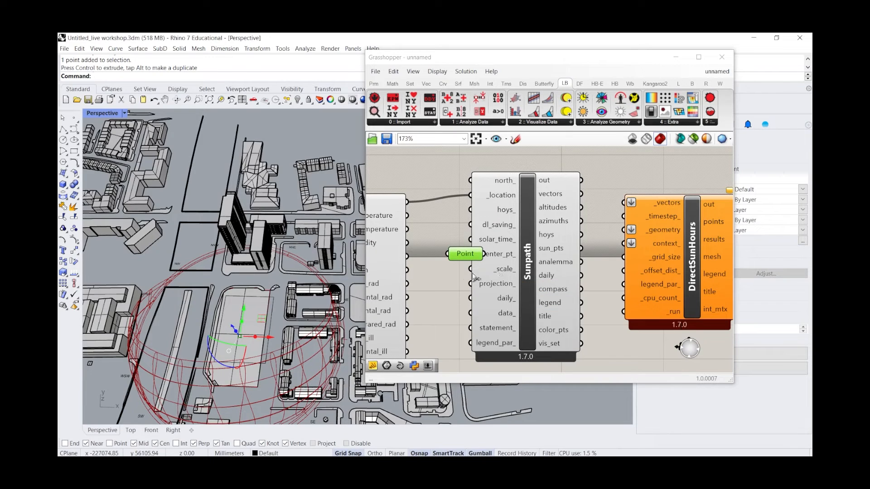
pyautogui.doubleClick(450, 271)
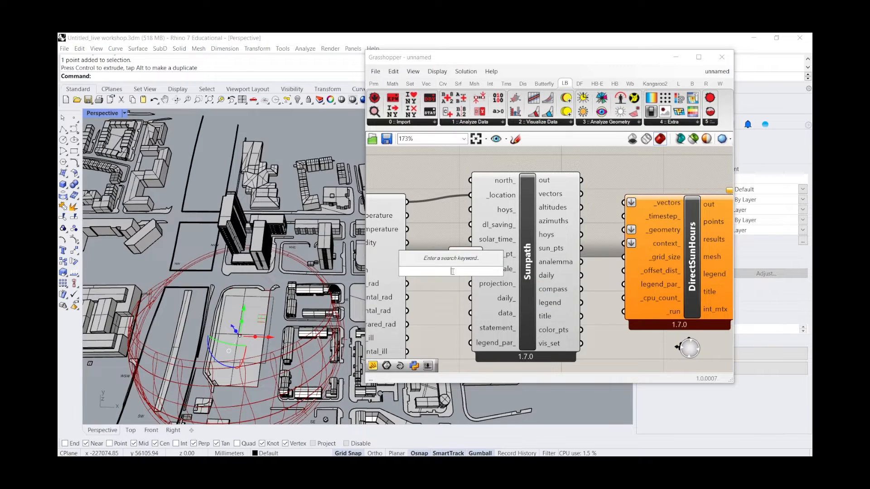
pyautogui.write('2')
pyautogui.press('Return')
pyautogui.moveTo(469, 272); pyautogui.dragTo(465, 273)
pyautogui.scroll(-9, 271, 256)
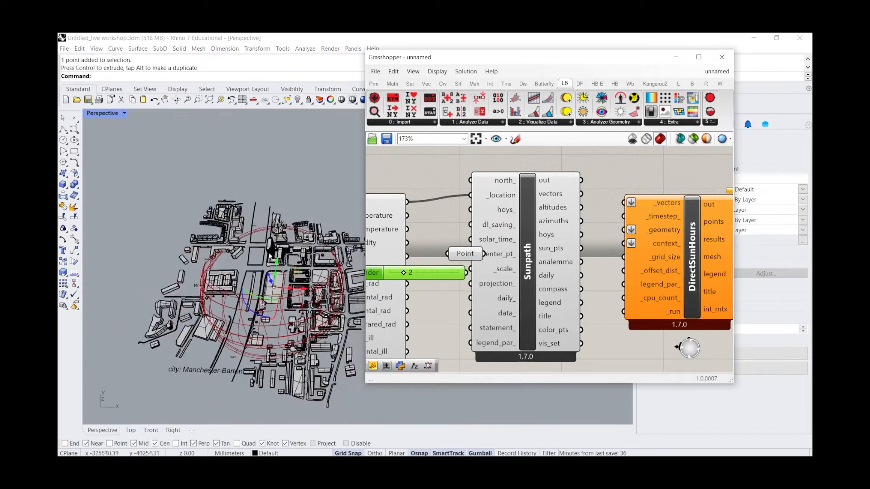
pyautogui.moveTo(407, 274)
pyautogui.mouseDown()
pyautogui.moveTo(397, 275)
pyautogui.moveTo(414, 271)
pyautogui.moveTo(394, 273)
pyautogui.mouseUp()
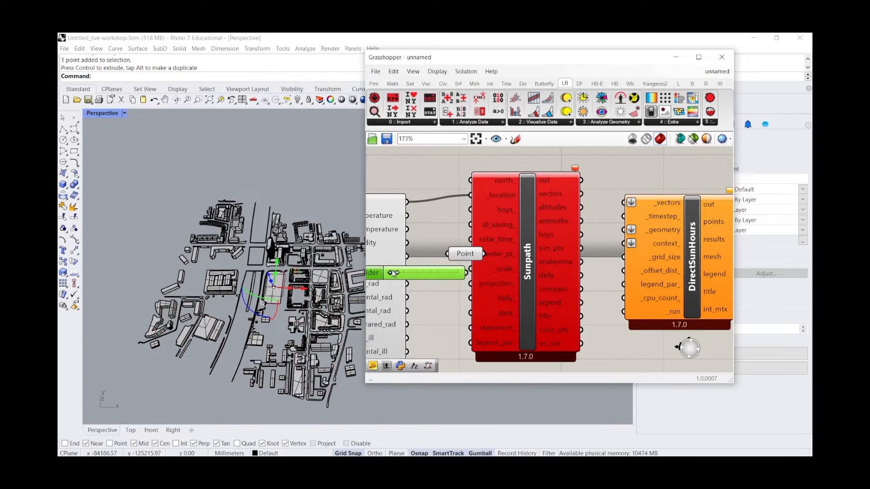
pyautogui.press('Delete')
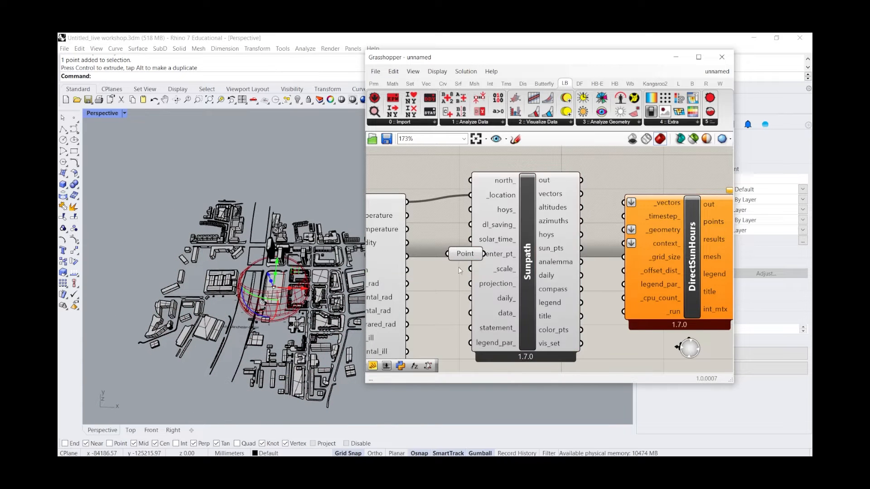
# Read the scale input's description, move the Point parameter clear of Sunpath's input names, and shift DirectSunHours farther away from Sunpath
pyautogui.scroll(2, 498, 272)
pyautogui.moveTo(505, 277)
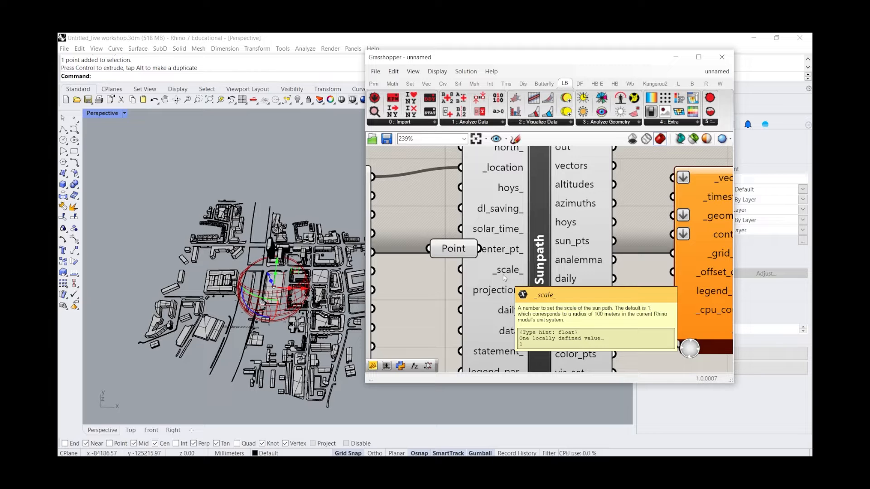
pyautogui.moveTo(460, 252); pyautogui.dragTo(437, 251)
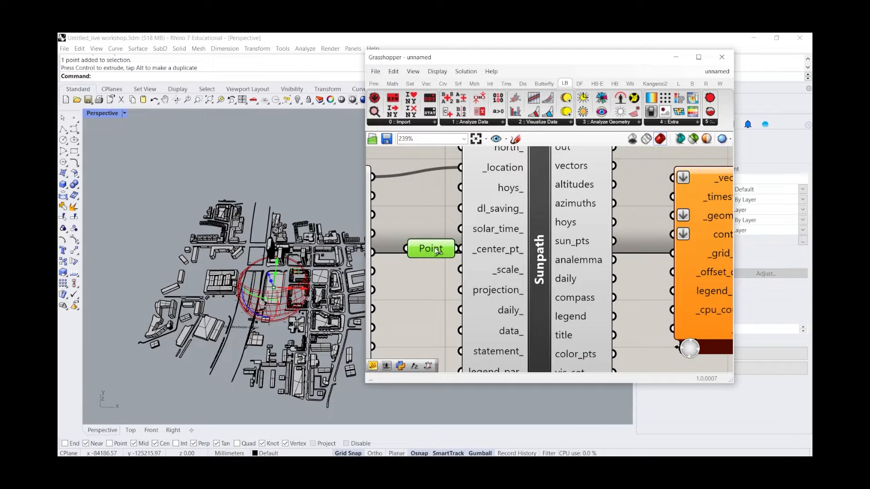
pyautogui.scroll(-3, 453, 250)
pyautogui.click(670, 250)
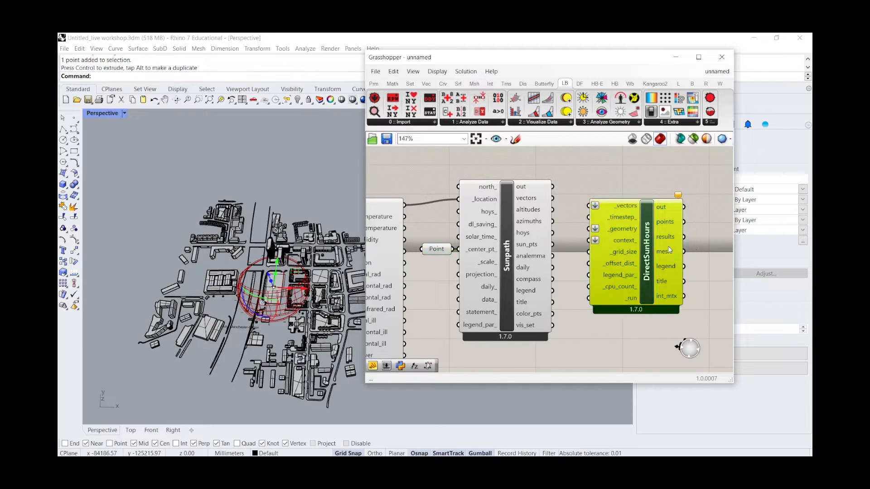
pyautogui.scroll(-3, 513, 215)
pyautogui.scroll(2, 557, 224)
pyautogui.moveTo(593, 225); pyautogui.dragTo(693, 234)
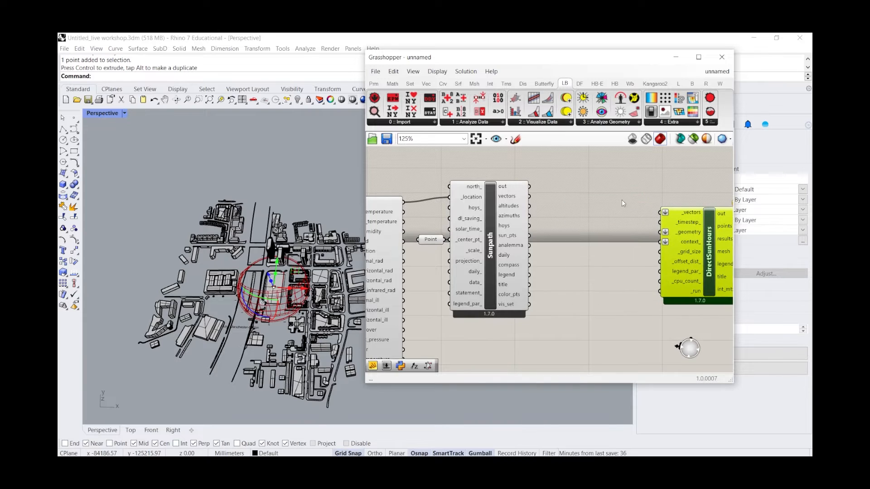
# Add a Panel between Sunpath and DirectSunHours and connect Sunpath's vectors output to it
pyautogui.doubleClick(622, 204)
pyautogui.write('pane')
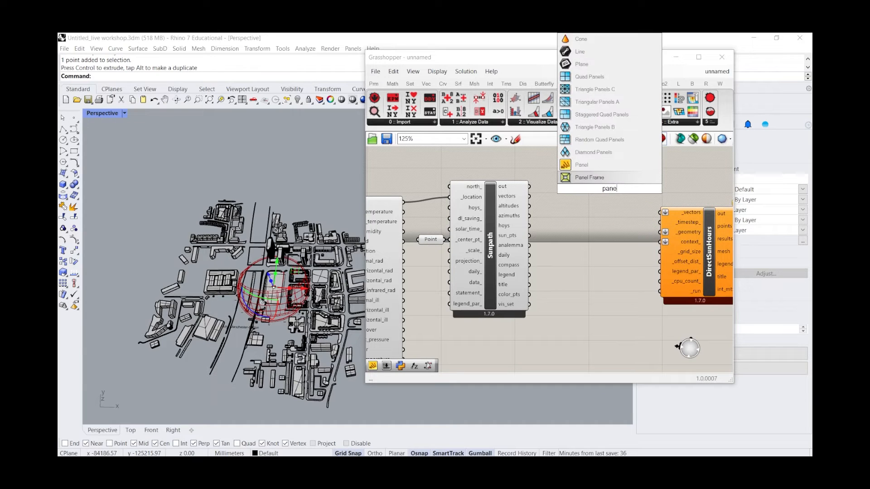
pyautogui.press('Return')
pyautogui.scroll(3, 613, 193)
pyautogui.moveTo(480, 199); pyautogui.dragTo(565, 199)
pyautogui.scroll(-3, 578, 247)
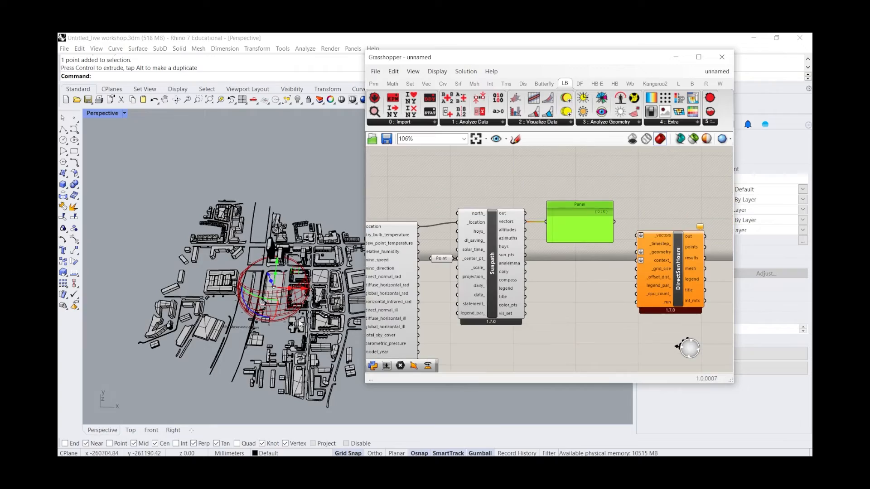
# Examine the sun path around the site and the vectors panel, and read the description of Sunpath's hoys input
pyautogui.scroll(5, 299, 323)
pyautogui.moveTo(300, 323); pyautogui.dragTo(295, 299, button='right')
pyautogui.scroll(-5, 290, 290)
pyautogui.scroll(3, 573, 224)
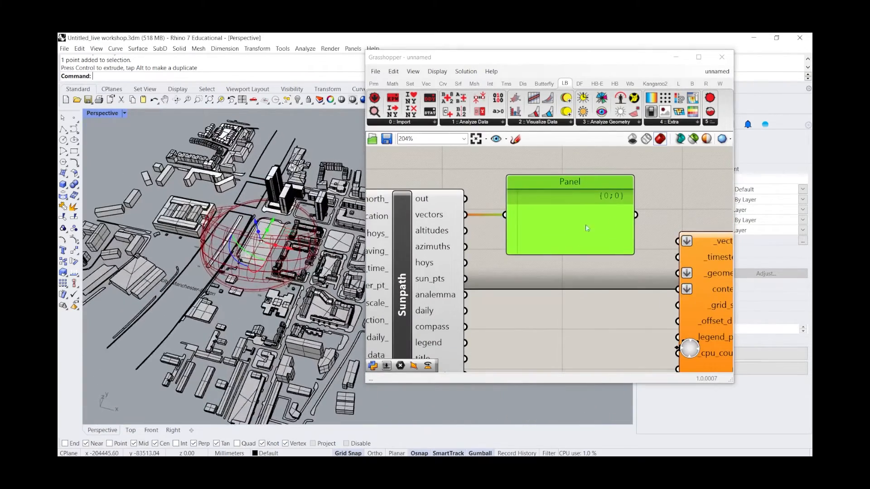
pyautogui.scroll(-4, 614, 215)
pyautogui.scroll(3, 484, 193)
pyautogui.scroll(-7, 232, 179)
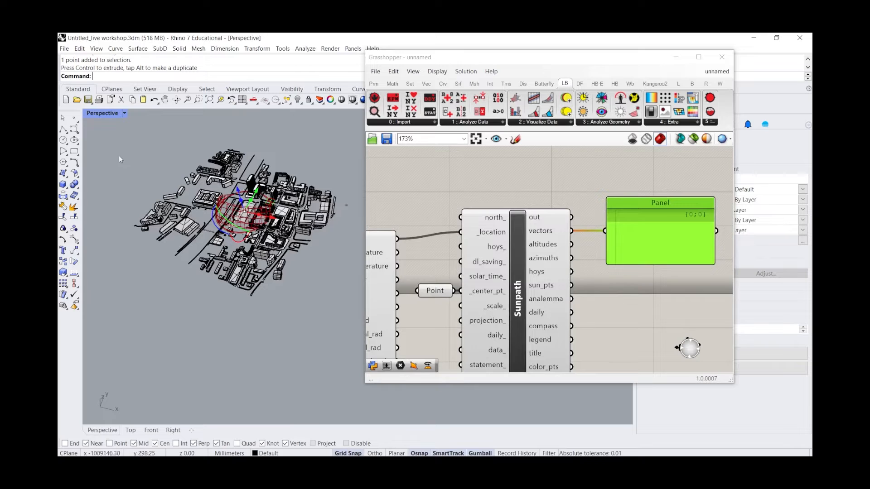
pyautogui.moveTo(495, 252)
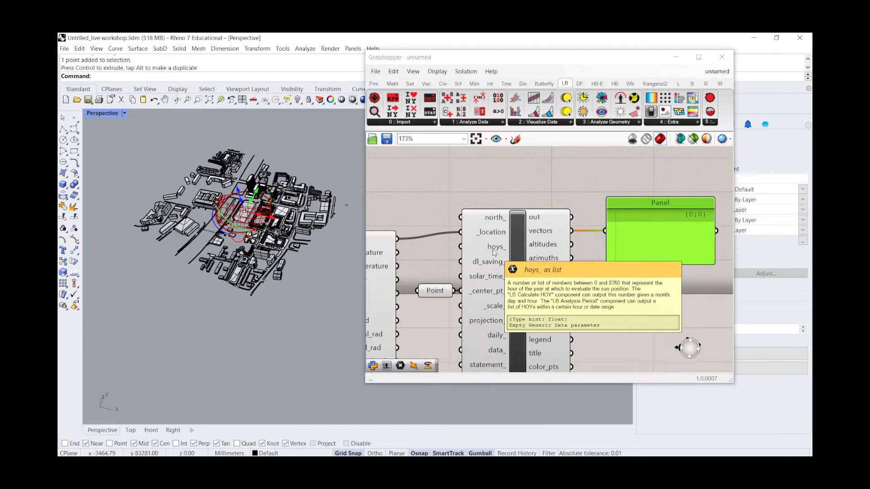
pyautogui.click(635, 232)
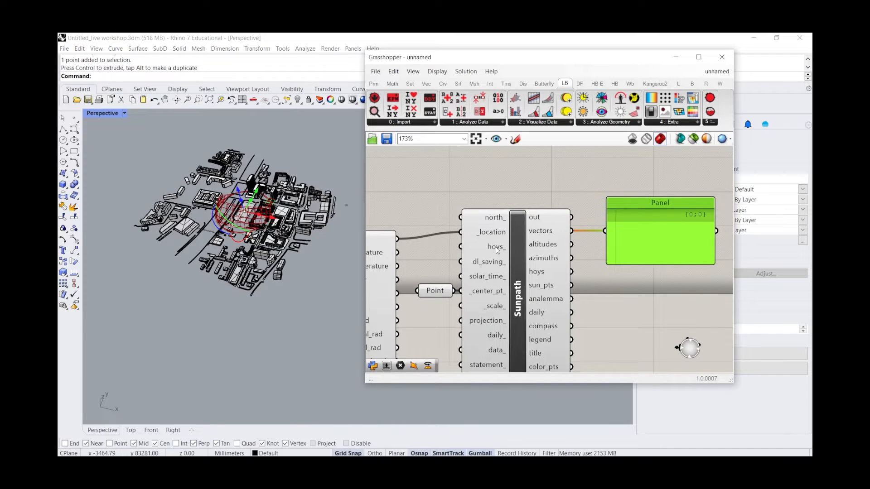
pyautogui.moveTo(496, 250)
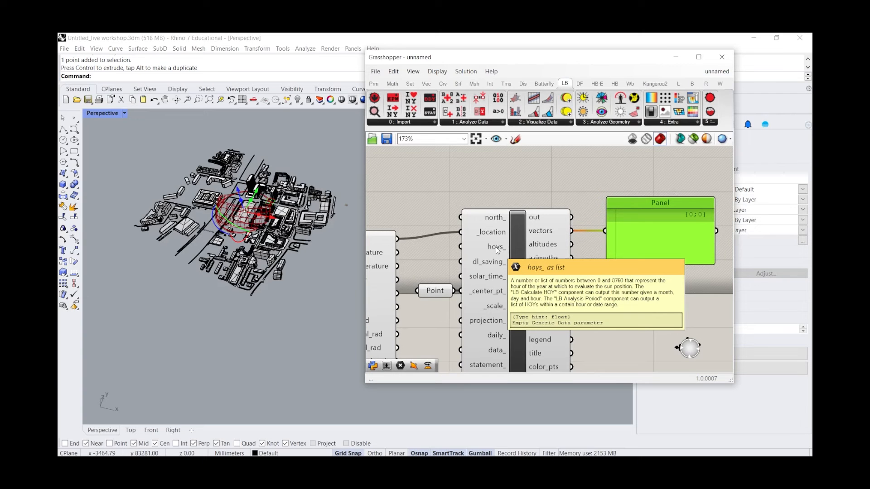
pyautogui.scroll(-2, 499, 199)
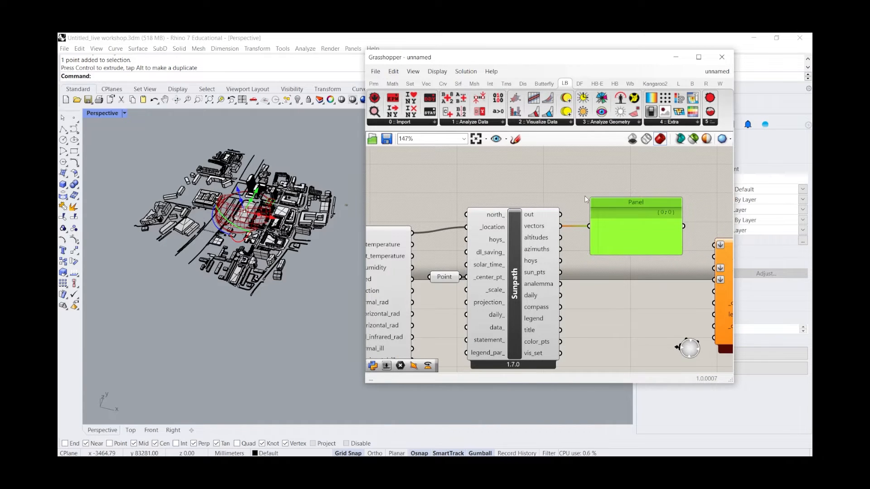
pyautogui.hotkey('alt', 'Tab')
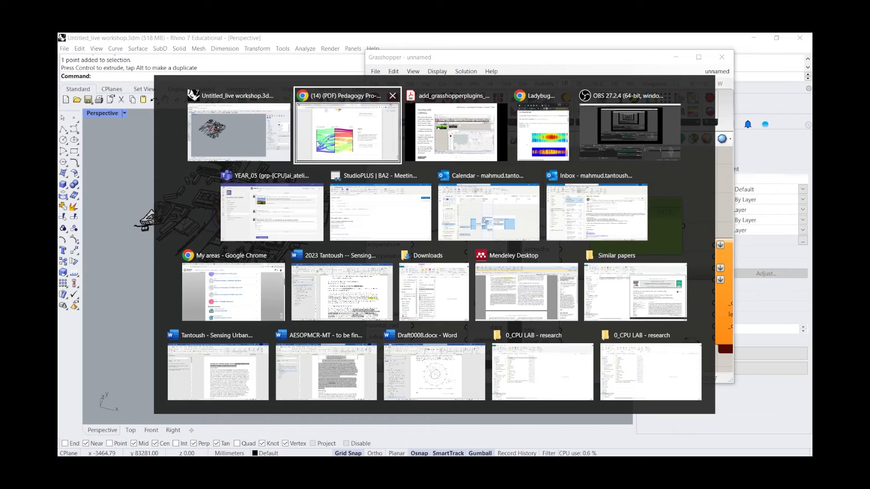
pyautogui.hotkey('alt', 'shift', 'Tab')
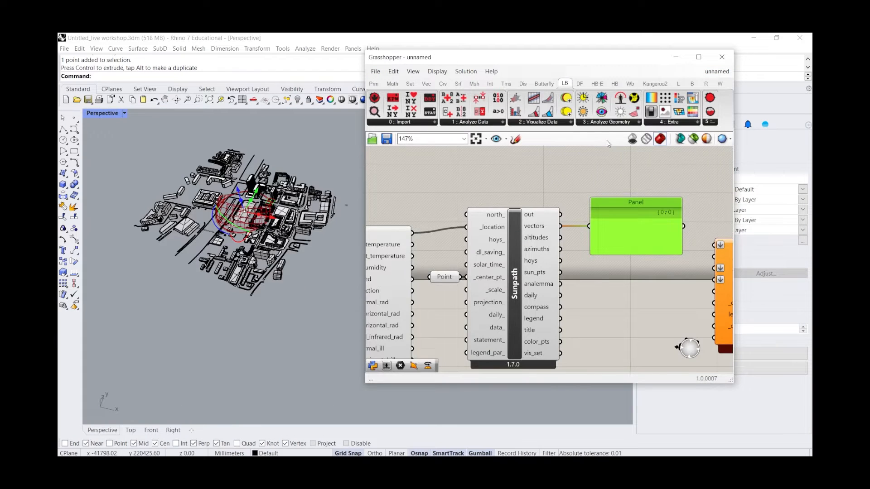
# Search the components for "hoys" and "range", and look through Ladybug's component categories for one that supplies Sunpath's hours
pyautogui.scroll(-1, 590, 147)
pyautogui.doubleClick(532, 355)
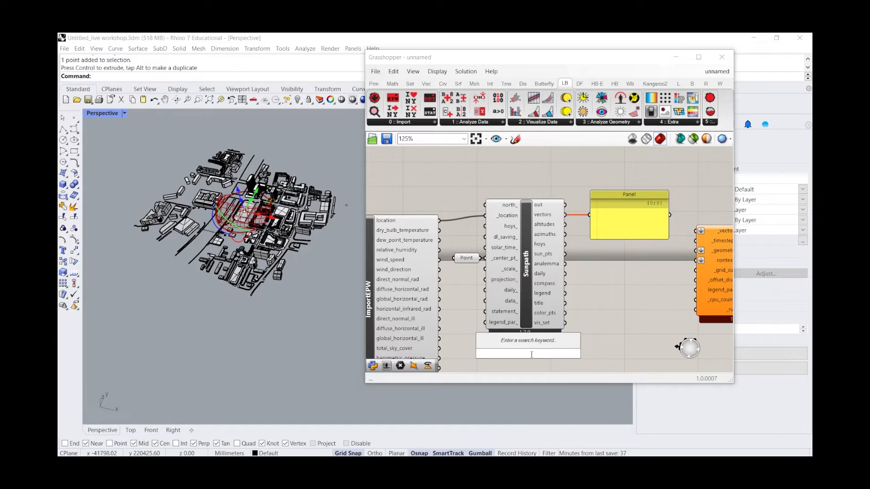
pyautogui.write('hoys')
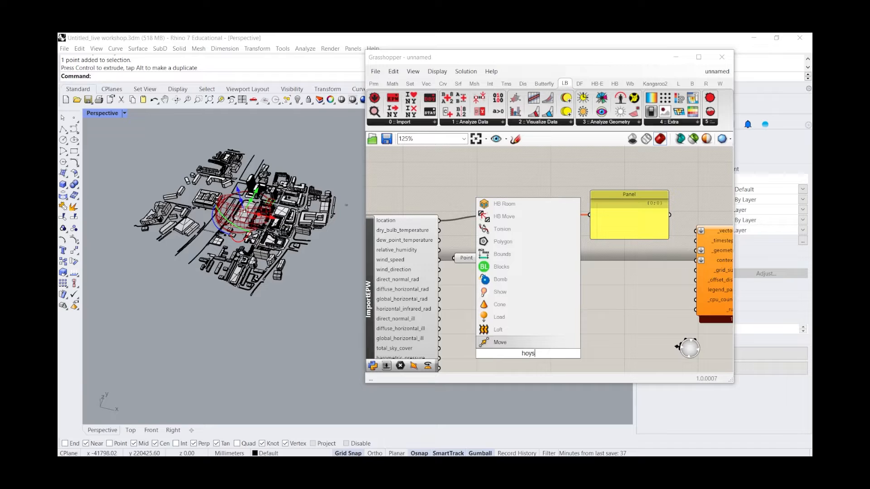
pyautogui.press('Return')
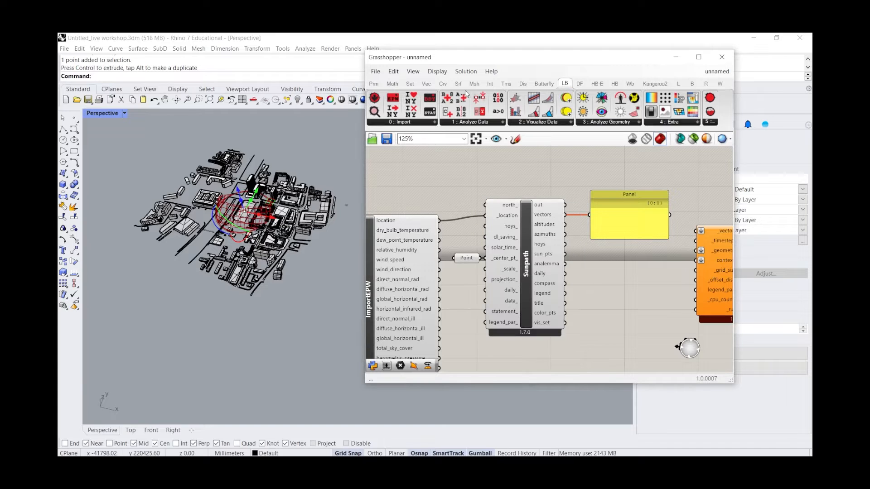
pyautogui.click(591, 123)
pyautogui.doubleClick(528, 171)
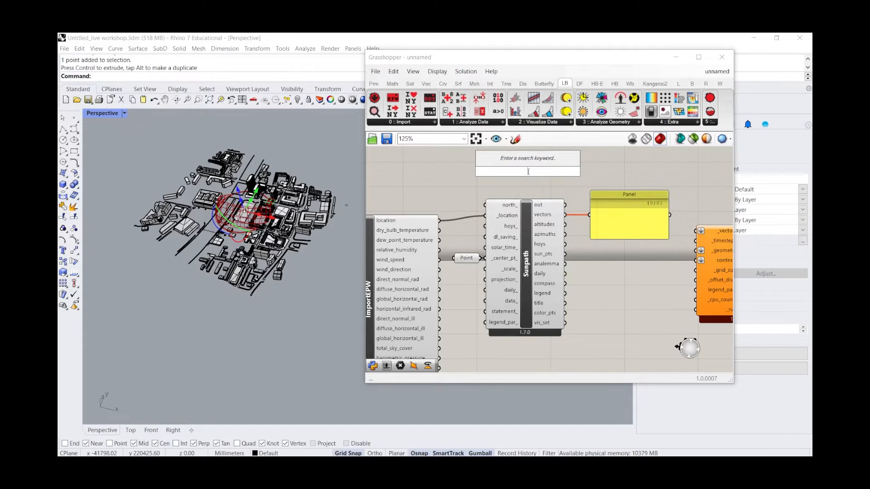
pyautogui.write('range')
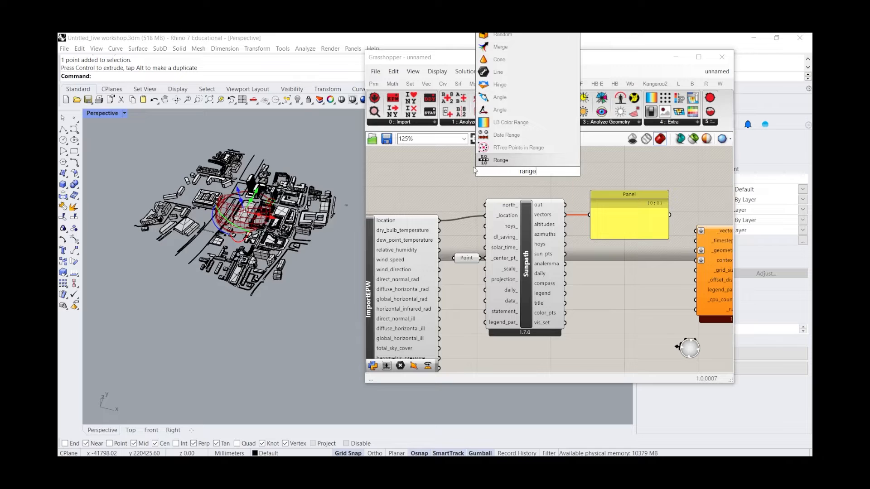
pyautogui.click(466, 123)
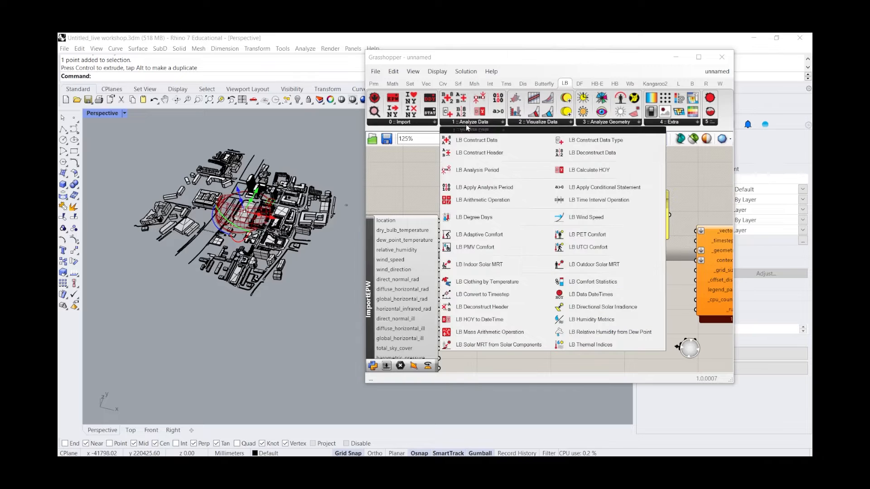
pyautogui.click(537, 123)
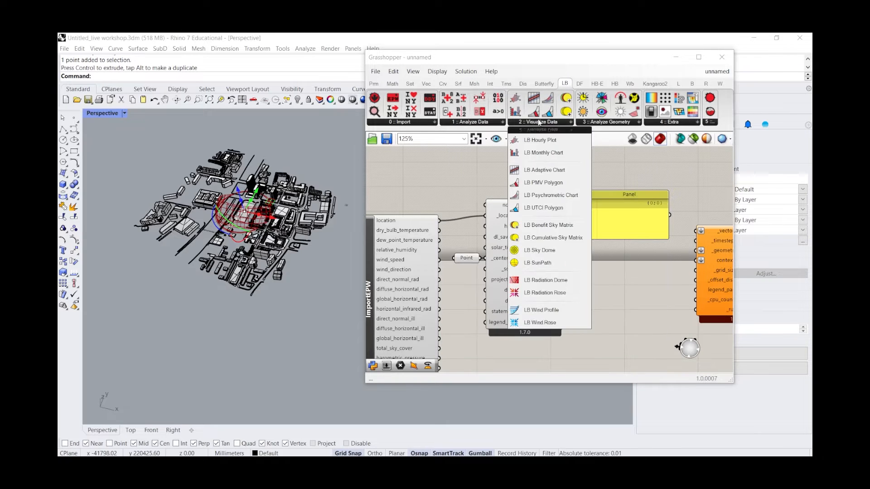
pyautogui.click(607, 126)
pyautogui.click(658, 123)
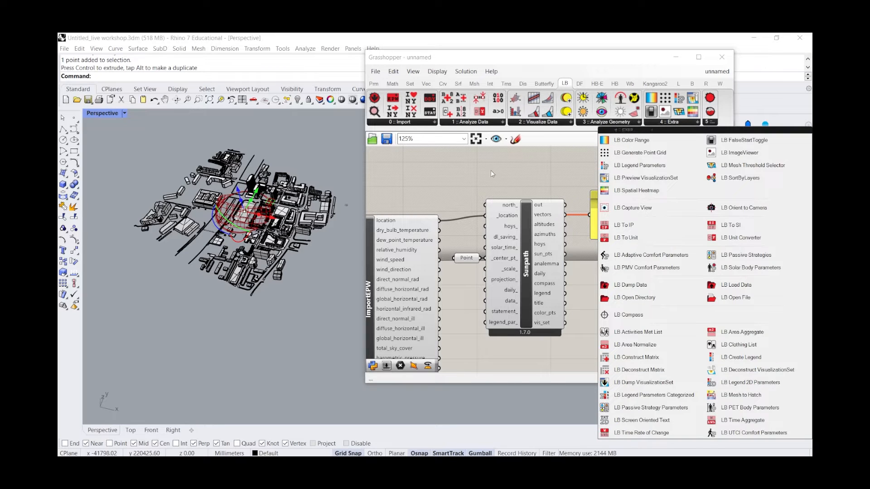
# Examine in the other open definition how the hoys inputs are supplied, and return to the sun-hours definition
pyautogui.moveTo(720, 72)
pyautogui.click(736, 161)
pyautogui.scroll(4, 490, 248)
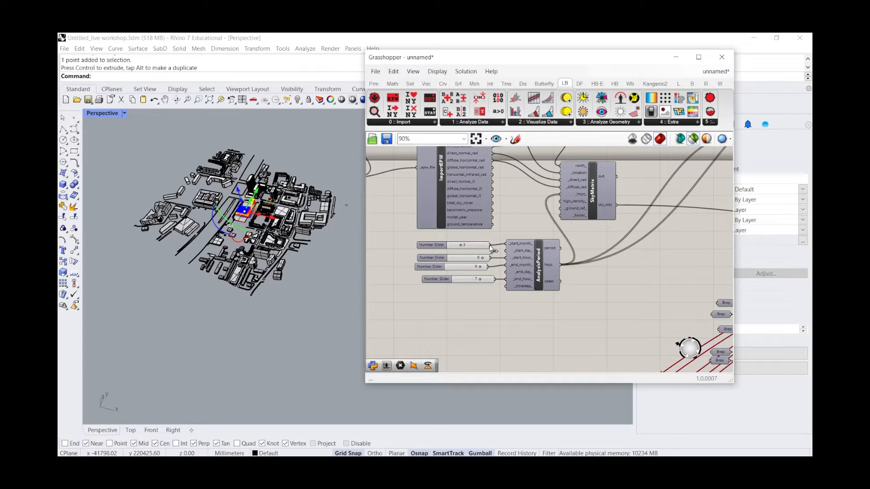
pyautogui.moveTo(716, 71)
pyautogui.click(738, 167)
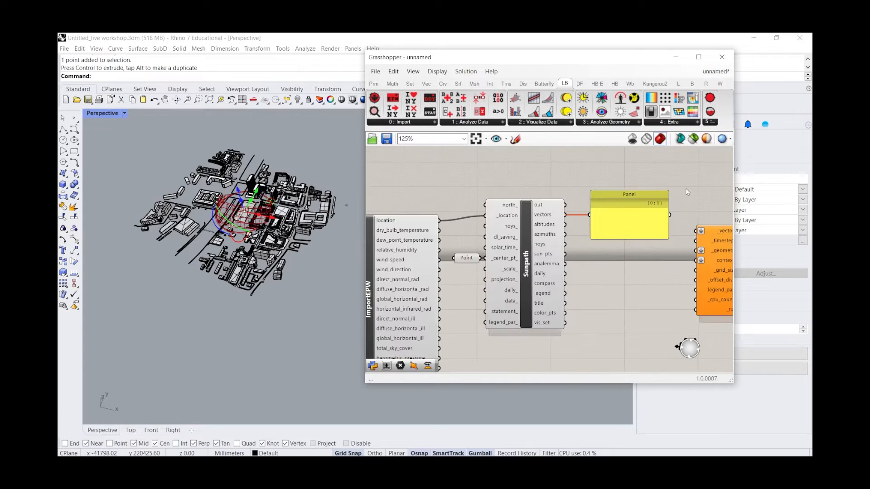
pyautogui.scroll(-4, 503, 251)
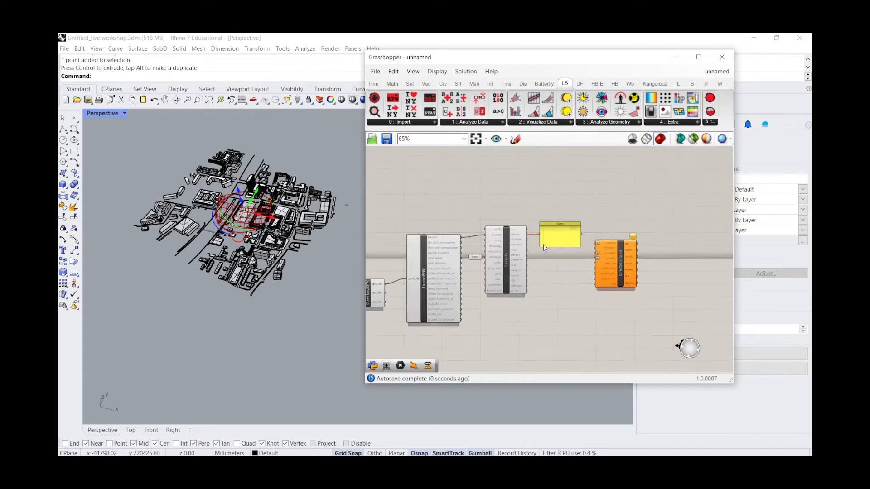
# Add an LB Analysis Period component below Sunpath
pyautogui.doubleClick(500, 322)
pyautogui.write('ana')
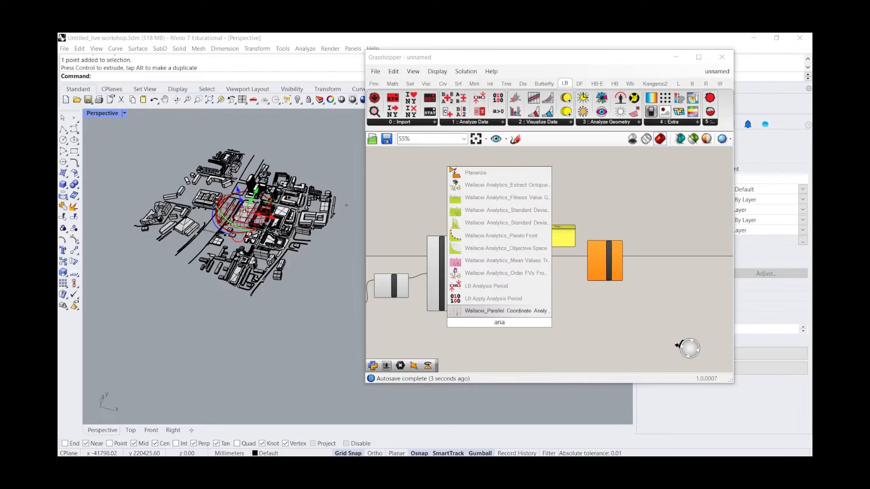
pyautogui.press('Up')
pyautogui.press('Up')
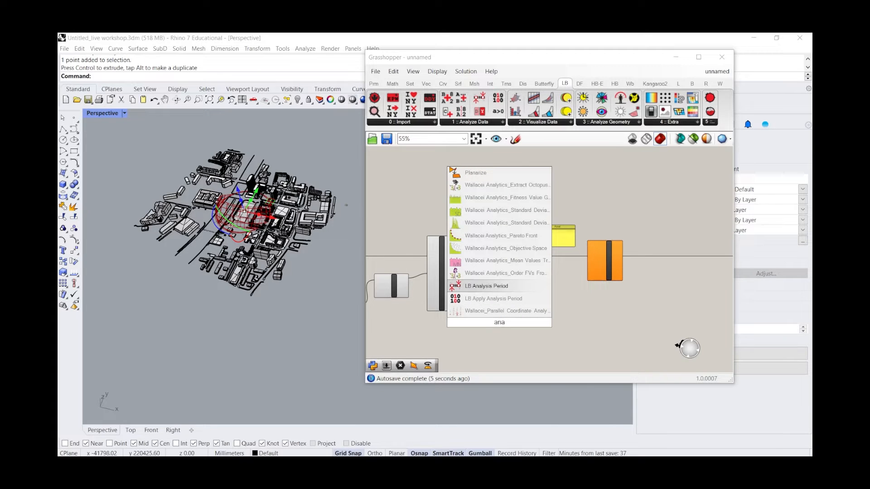
pyautogui.press('Return')
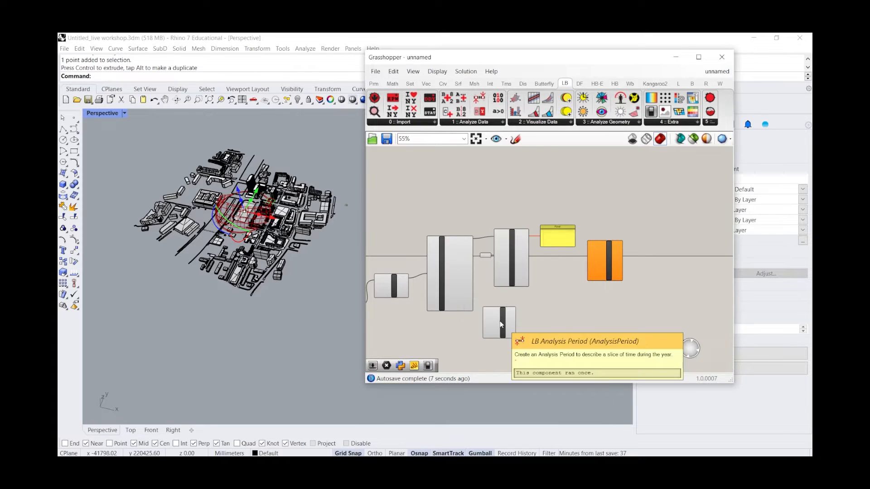
# Shift Sunpath, its vectors panel and DirectSunHours away from ImportEPW, and move AnalysisPeriod up beside ImportEPW
pyautogui.scroll(3, 573, 322)
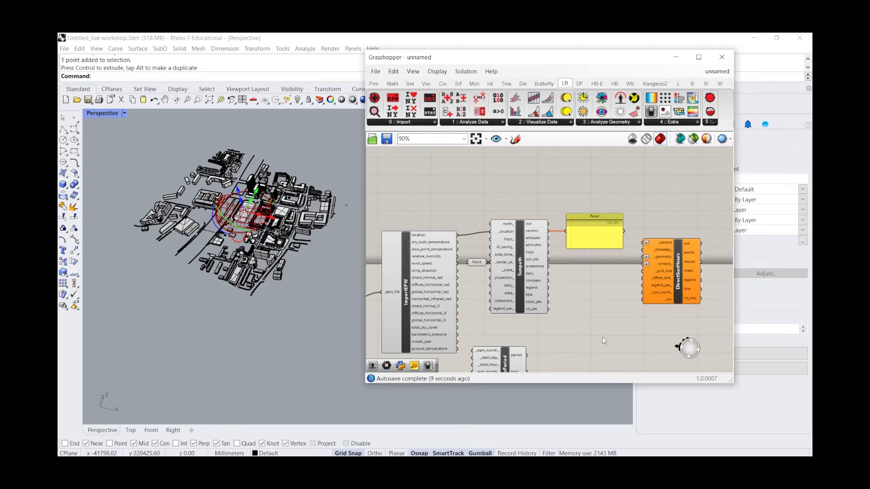
pyautogui.moveTo(656, 329); pyautogui.dragTo(455, 208)
pyautogui.moveTo(524, 262); pyautogui.dragTo(584, 268)
pyautogui.click(535, 338)
pyautogui.moveTo(506, 357); pyautogui.dragTo(507, 309)
# Read the description of Sunpath's hoys input and move AnalysisPeriod into the free space below ImportEPW and Sunpath
pyautogui.scroll(4, 628, 249)
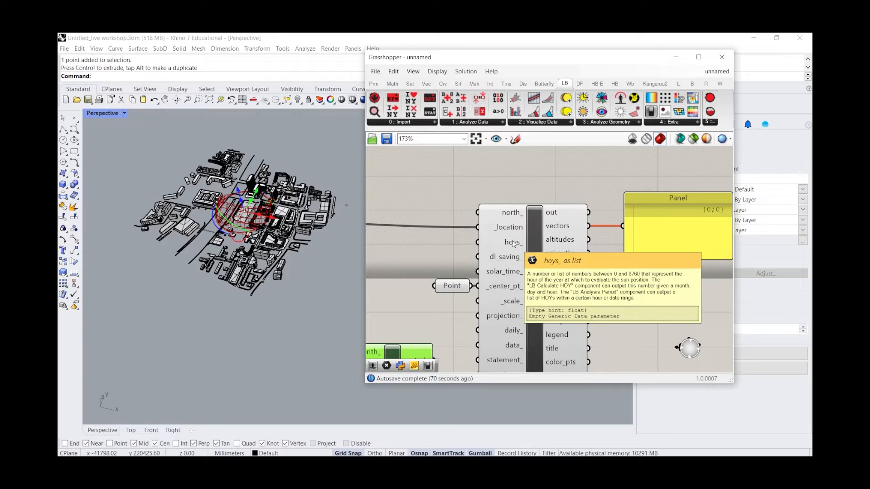
pyautogui.scroll(-3, 517, 236)
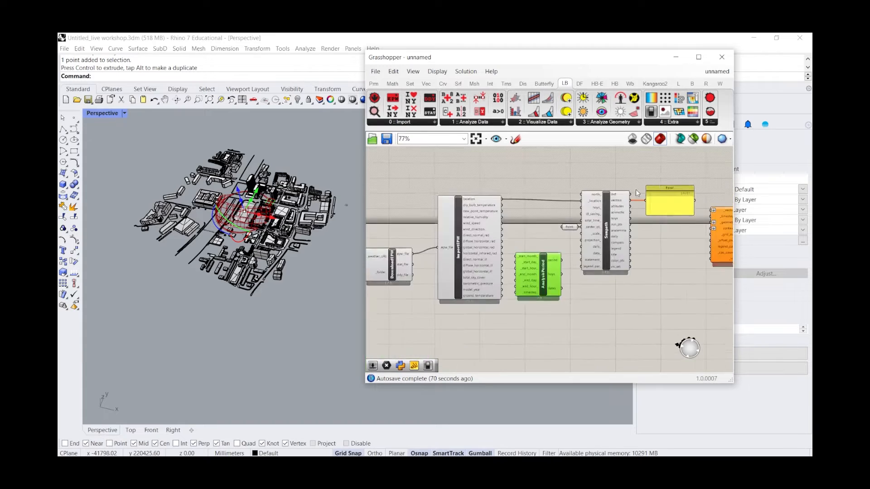
pyautogui.scroll(1, 526, 218)
pyautogui.scroll(-1, 531, 208)
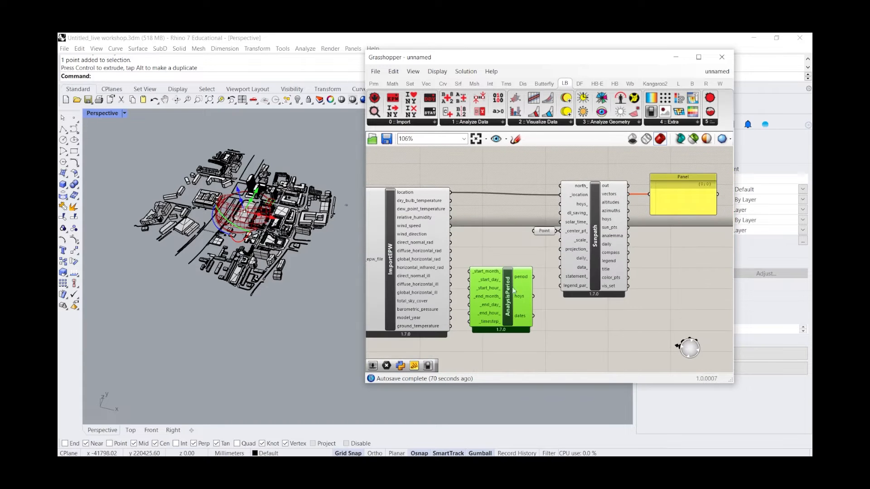
pyautogui.moveTo(509, 308); pyautogui.dragTo(515, 311)
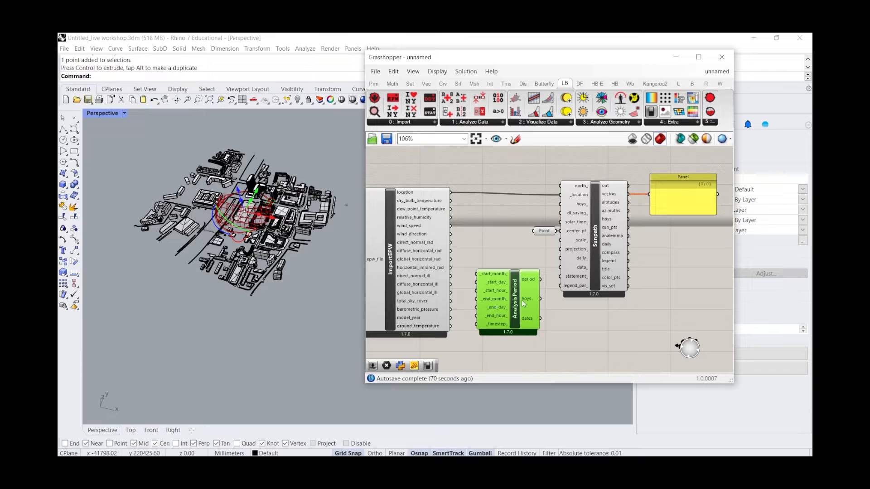
pyautogui.scroll(-1, 518, 315)
pyautogui.moveTo(518, 259); pyautogui.dragTo(545, 323)
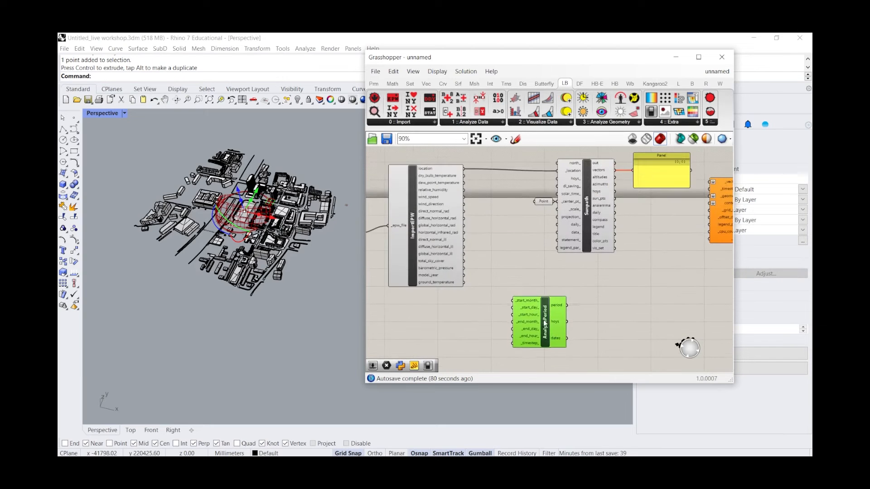
pyautogui.scroll(4, 545, 322)
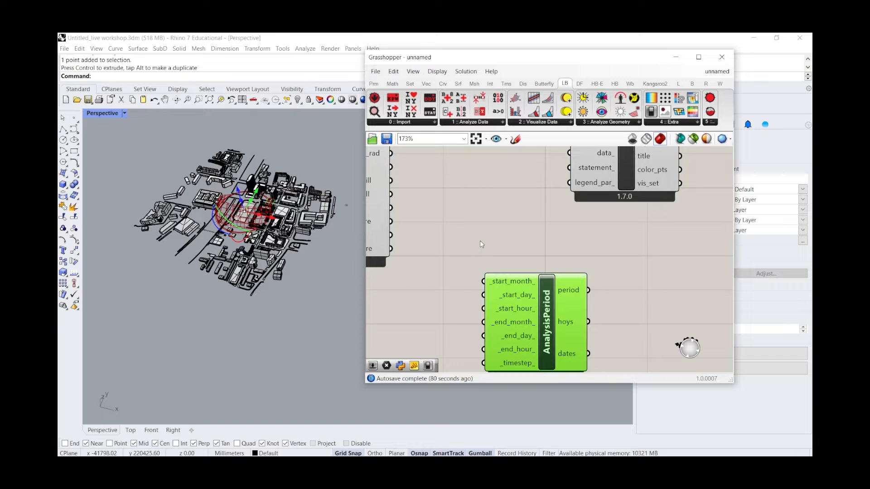
pyautogui.click(426, 279)
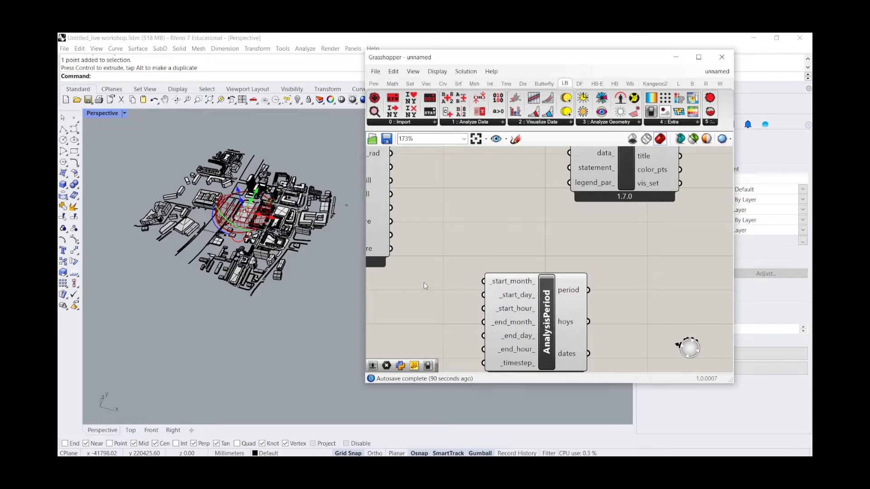
pyautogui.doubleClick(425, 285)
pyautogui.write('3')
pyautogui.press('Return')
pyautogui.moveTo(466, 282)
pyautogui.mouseDown()
pyautogui.moveTo(442, 277)
pyautogui.moveTo(483, 282)
pyautogui.moveTo(455, 286)
pyautogui.mouseUp()
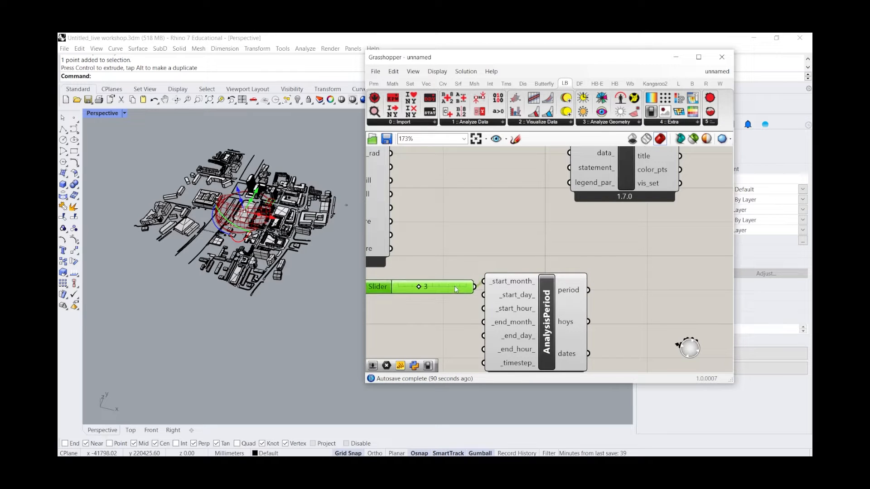
pyautogui.scroll(-2, 457, 289)
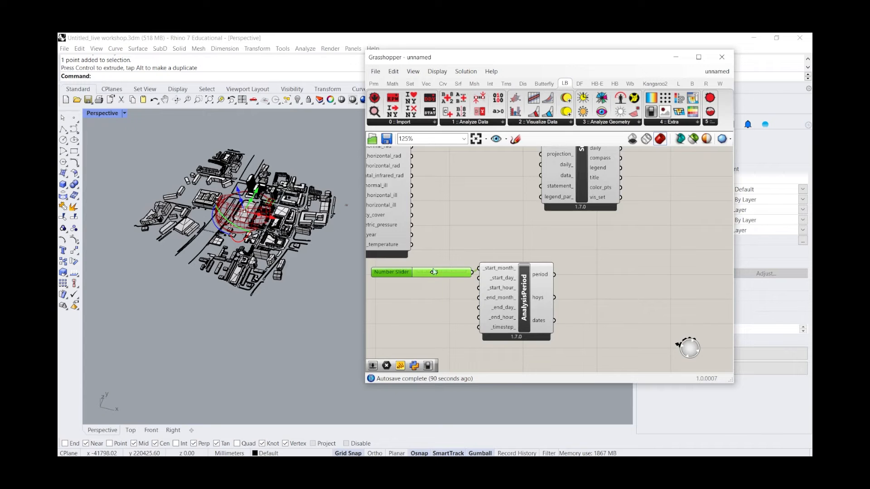
pyautogui.press('Delete')
# Reposition AnalysisPeriod slightly, add a Panel beside it, and connect the period output to the panel
pyautogui.moveTo(523, 300); pyautogui.dragTo(515, 285)
pyautogui.click(634, 253)
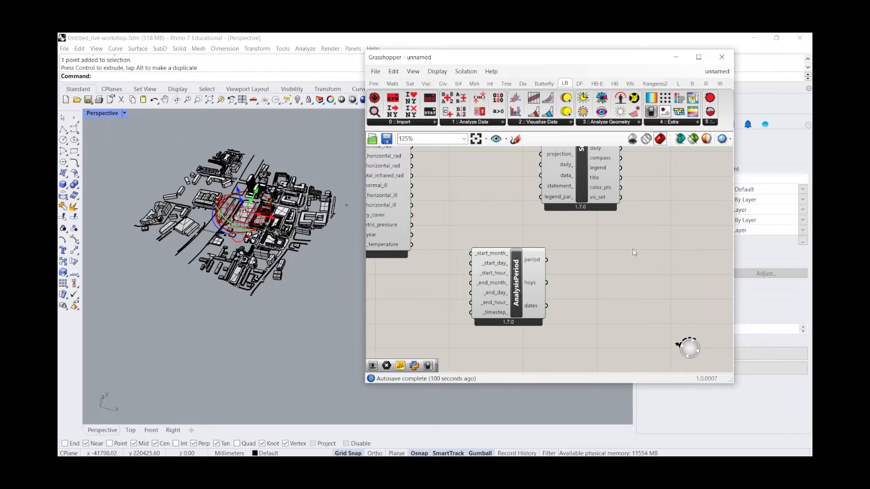
pyautogui.doubleClick(632, 249)
pyautogui.write('panel')
pyautogui.click(610, 224)
pyautogui.moveTo(546, 259); pyautogui.dragTo(578, 281)
pyautogui.scroll(4, 582, 256)
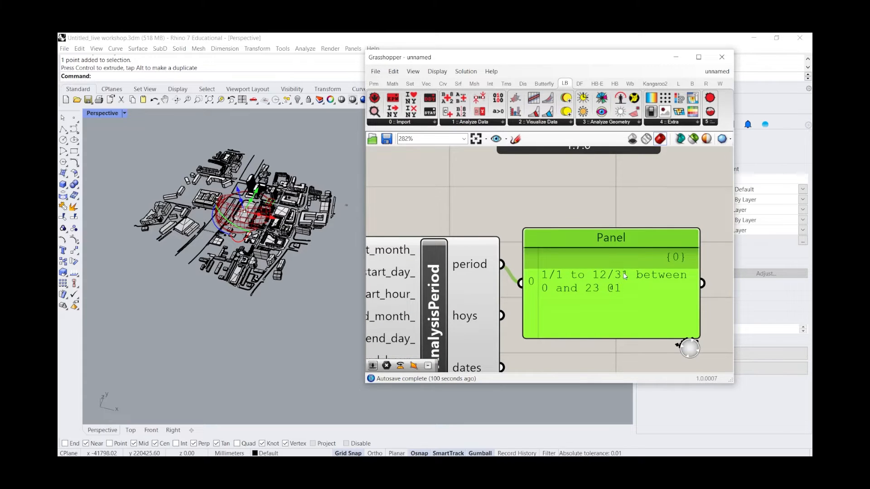
pyautogui.scroll(-2, 624, 273)
pyautogui.moveTo(621, 284); pyautogui.dragTo(631, 278)
# Add a number slider set to 3, connect it to AnalysisPeriod's start month, and align it with that input
pyautogui.scroll(-1, 407, 308)
pyautogui.moveTo(408, 308); pyautogui.dragTo(538, 288, button='right')
pyautogui.doubleClick(489, 281)
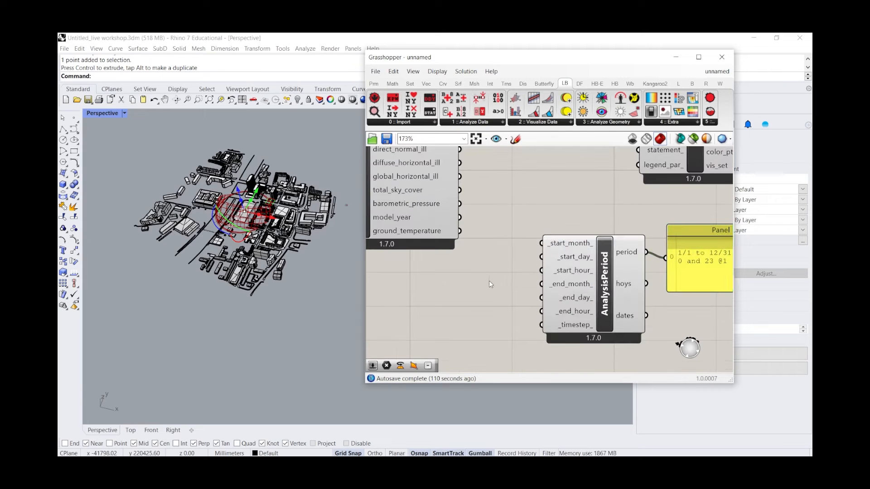
pyautogui.write('3')
pyautogui.press('Return')
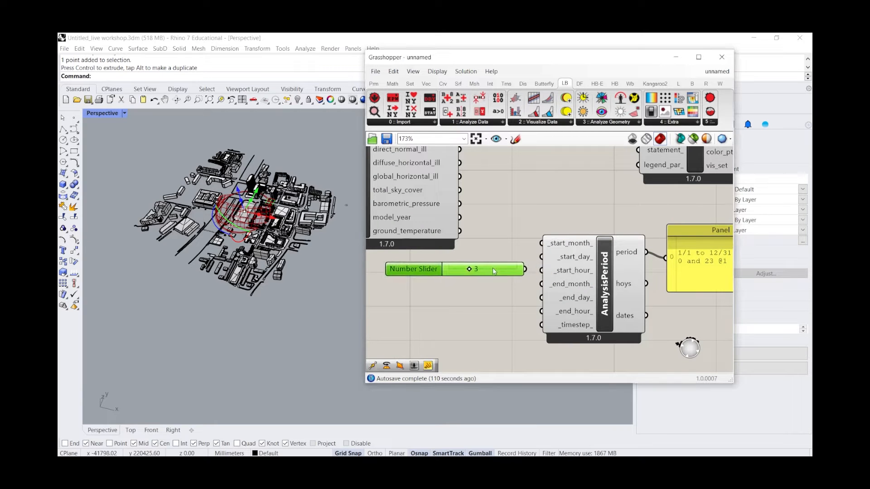
pyautogui.moveTo(525, 269); pyautogui.dragTo(536, 244)
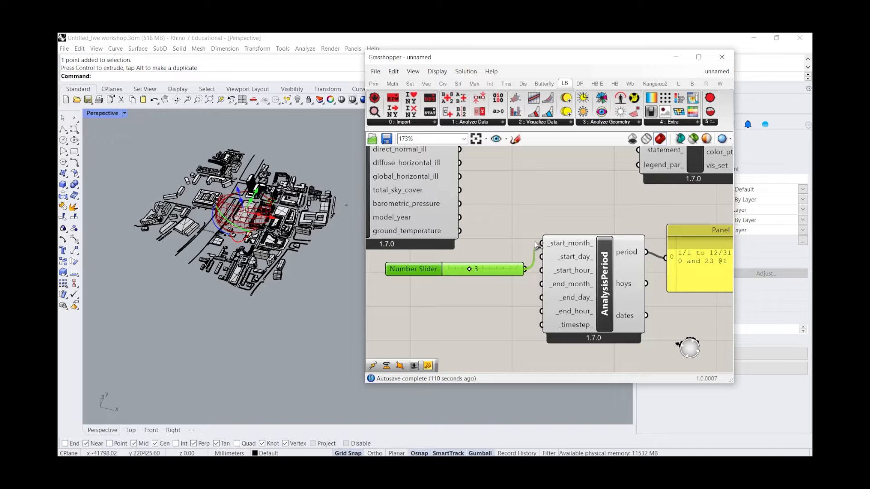
pyautogui.scroll(-2, 470, 270)
pyautogui.scroll(3, 626, 250)
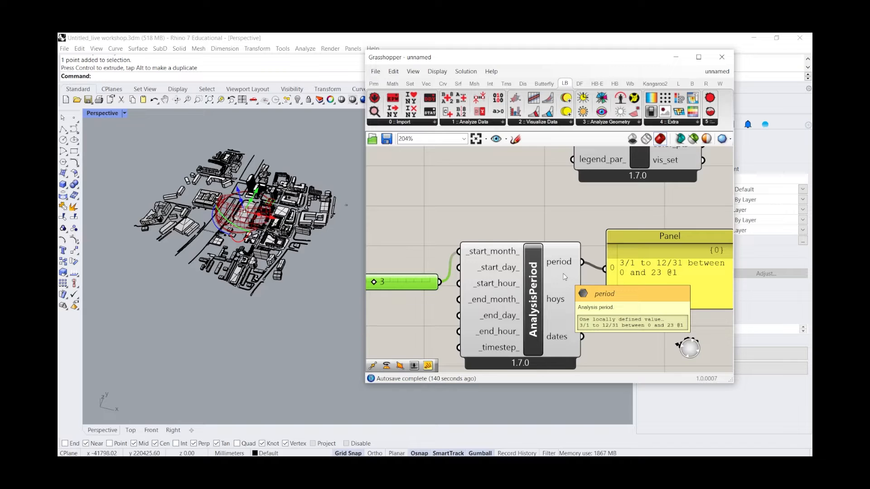
pyautogui.scroll(-3, 565, 276)
pyautogui.scroll(4, 532, 267)
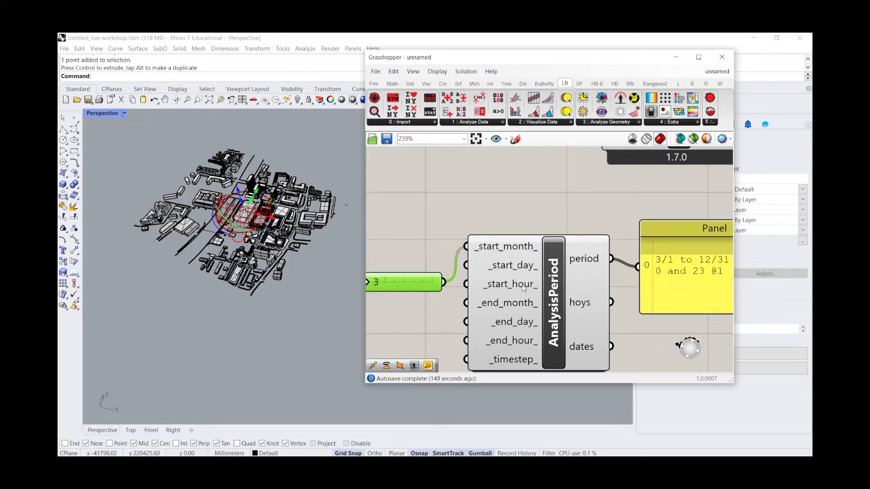
pyautogui.moveTo(403, 286); pyautogui.dragTo(406, 246)
# Add a number slider set to 9, place it under the start-month slider, and connect it to AnalysisPeriod's start hour
pyautogui.click(387, 287)
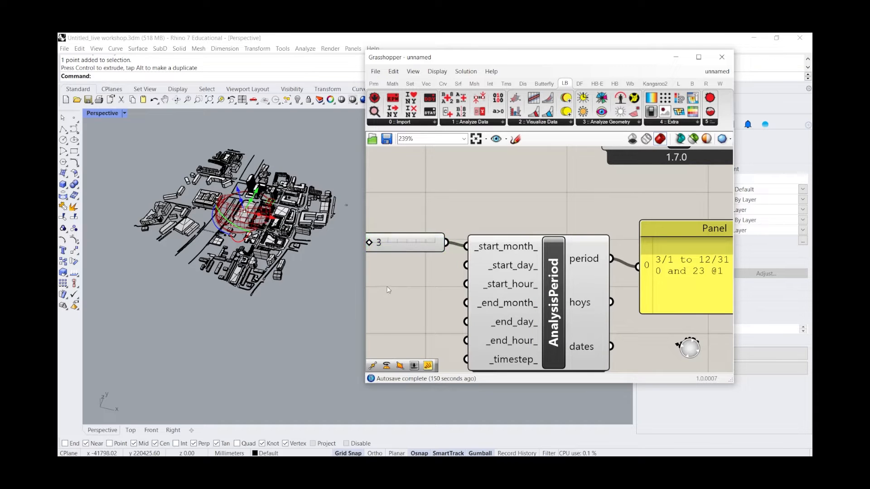
pyautogui.doubleClick(387, 287)
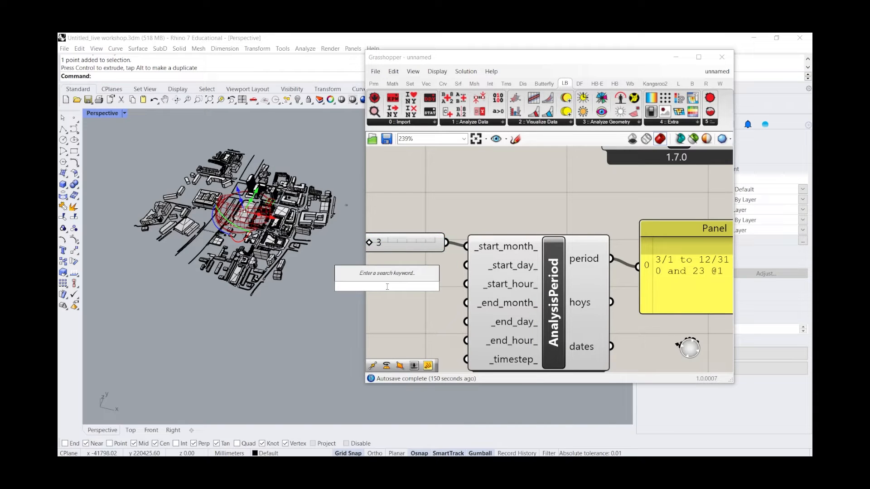
pyautogui.write('9')
pyautogui.press('Return')
pyautogui.moveTo(413, 284); pyautogui.dragTo(377, 272)
pyautogui.moveTo(447, 273); pyautogui.dragTo(465, 284)
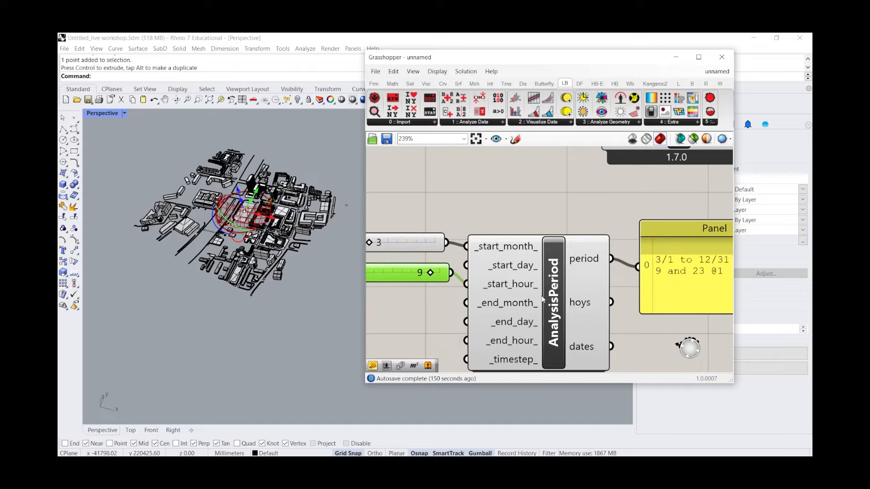
# Add a number slider set to 9 below the start-hour slider and connect it to AnalysisPeriod's end month
pyautogui.scroll(-2, 521, 306)
pyautogui.click(416, 307)
pyautogui.doubleClick(417, 306)
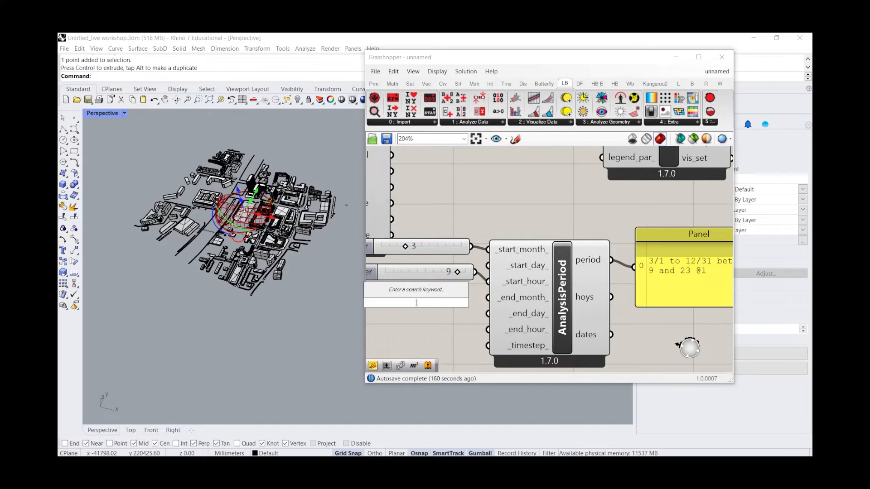
pyautogui.write('9')
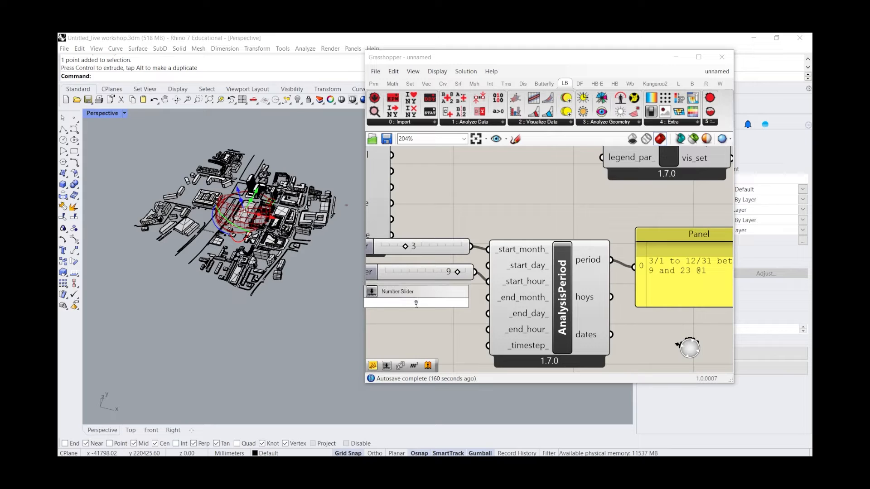
pyautogui.press('Return')
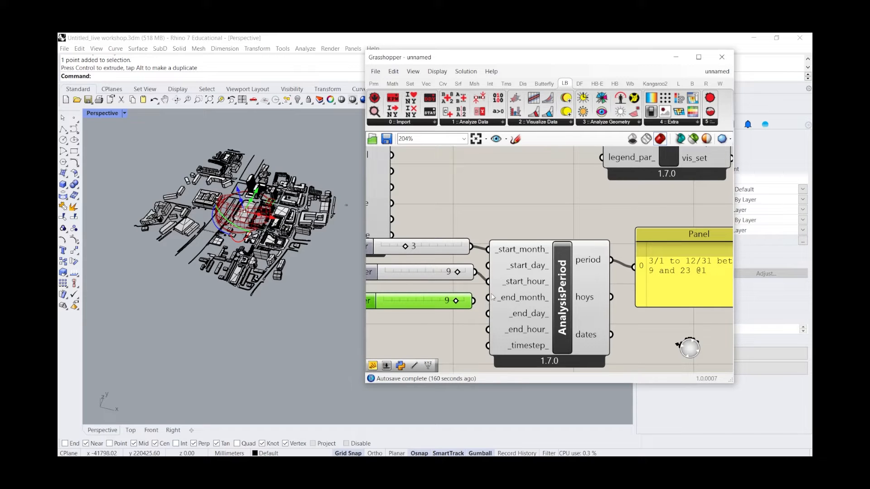
pyautogui.moveTo(474, 300); pyautogui.dragTo(488, 298)
# Add a number slider set to 19, place it under the end-month slider, and connect it to AnalysisPeriod's end hour
pyautogui.doubleClick(413, 334)
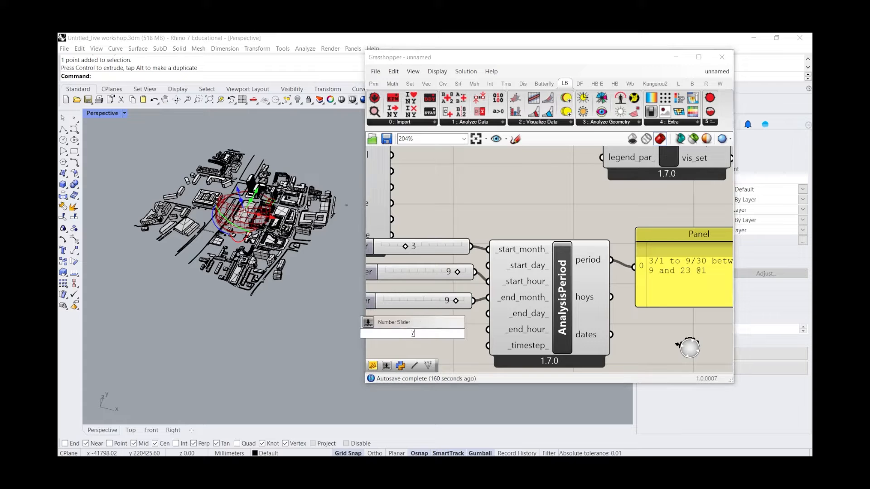
pyautogui.press('BackSpace')
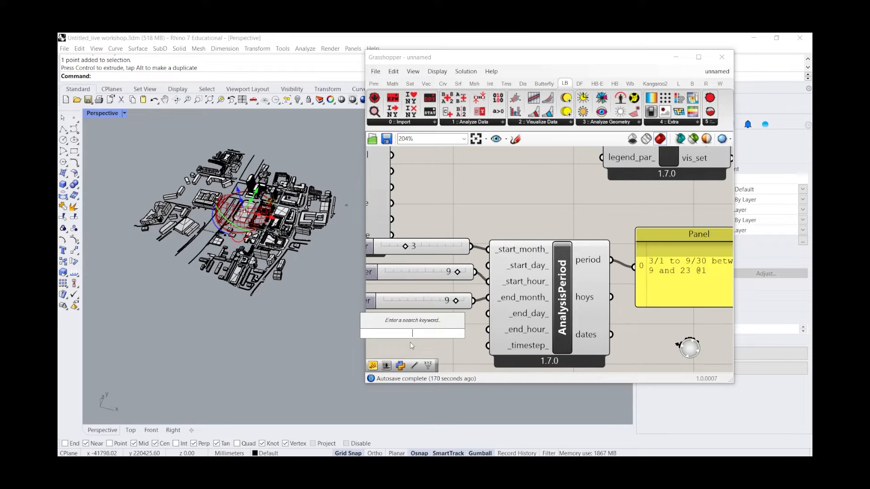
pyautogui.write('19')
pyautogui.press('Return')
pyautogui.moveTo(469, 338); pyautogui.dragTo(445, 325)
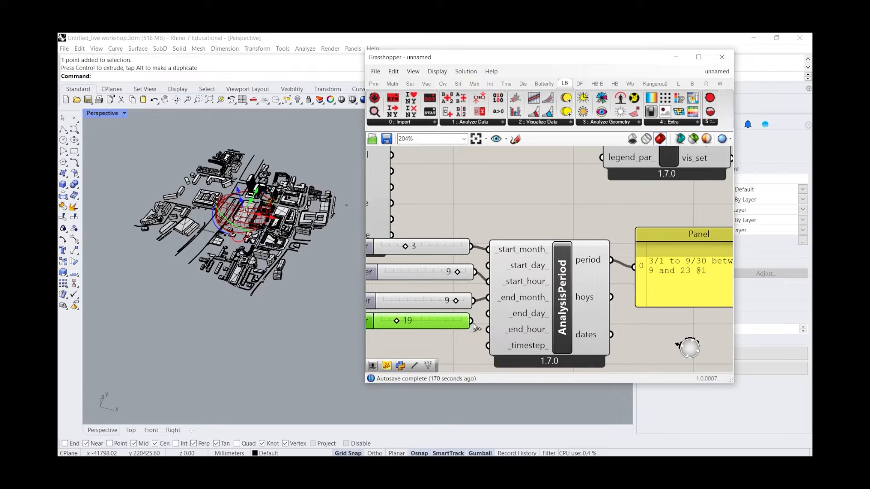
pyautogui.moveTo(473, 323); pyautogui.dragTo(488, 330)
pyautogui.scroll(-3, 422, 279)
pyautogui.scroll(5, 621, 261)
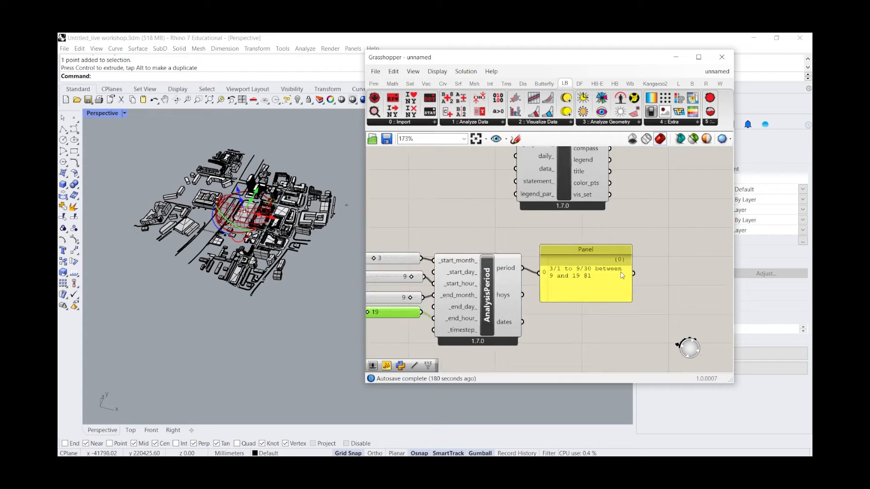
pyautogui.scroll(-2, 531, 197)
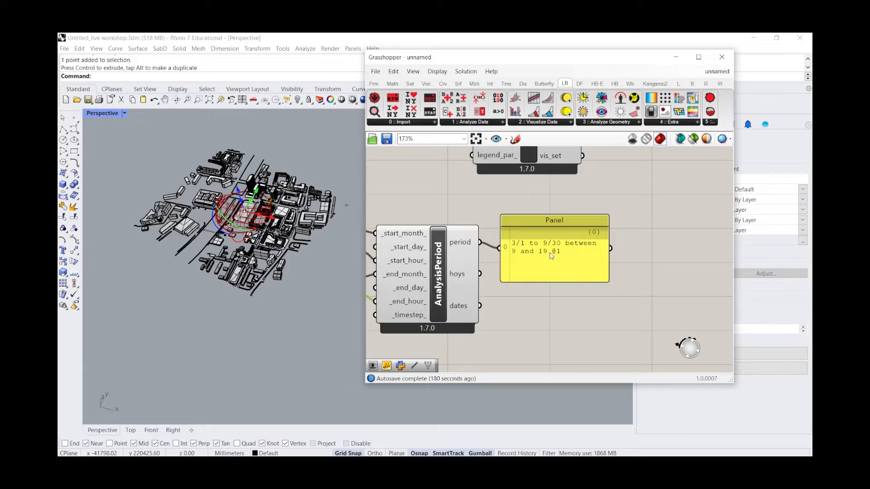
# Connect AnalysisPeriod's hoys output to the panel in place of period and enlarge the panel to read the listed hours
pyautogui.moveTo(561, 261); pyautogui.dragTo(570, 259)
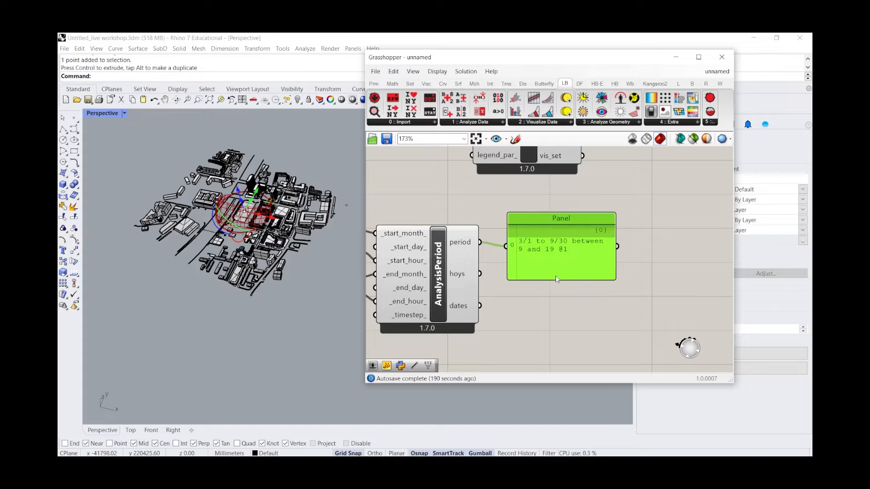
pyautogui.scroll(-5, 555, 276)
pyautogui.scroll(4, 587, 207)
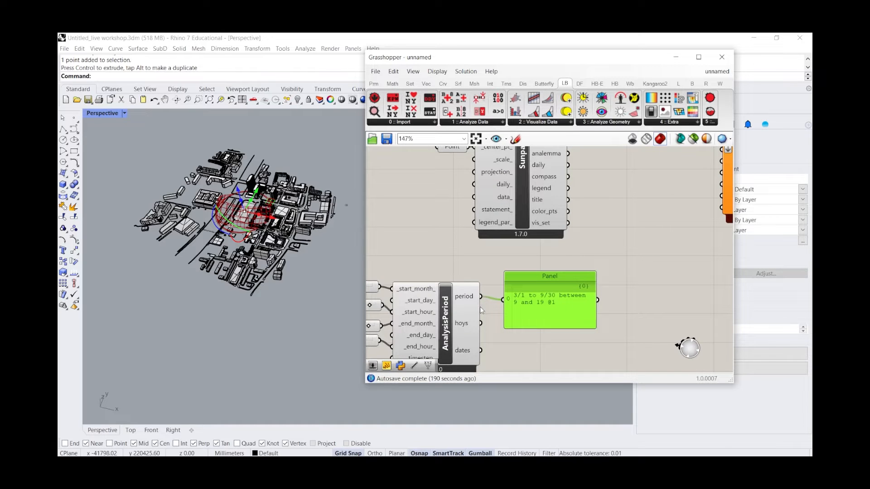
pyautogui.moveTo(481, 324); pyautogui.dragTo(504, 300)
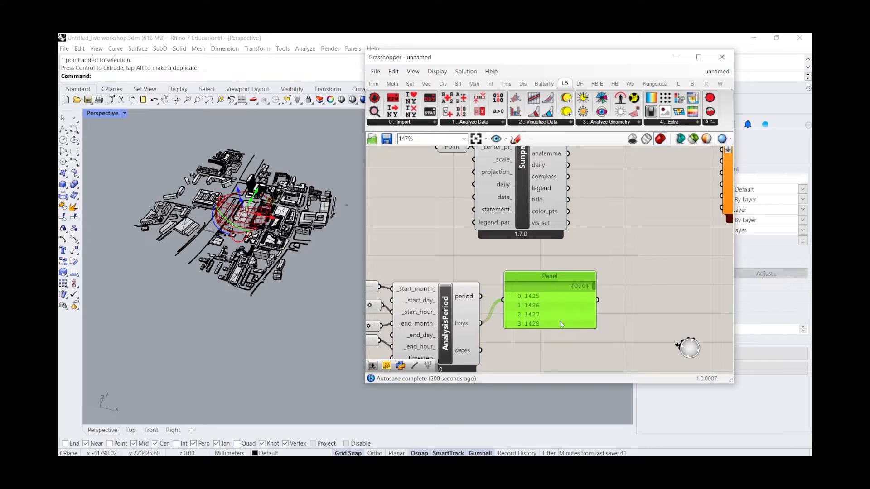
pyautogui.moveTo(560, 328); pyautogui.dragTo(570, 376)
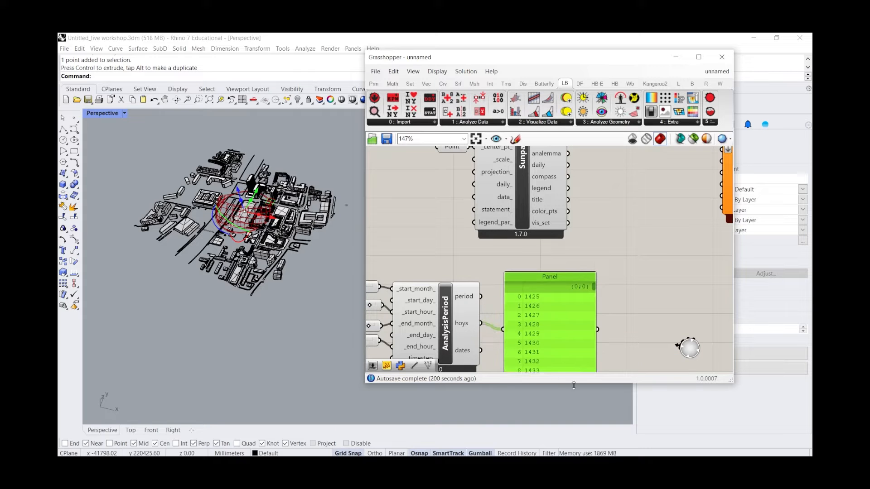
pyautogui.scroll(-3, 567, 290)
pyautogui.scroll(5, 567, 290)
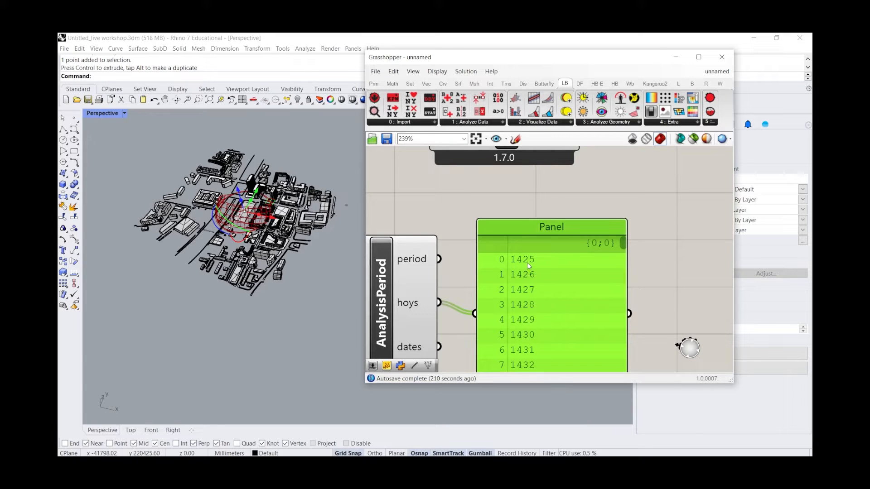
pyautogui.scroll(-4, 533, 295)
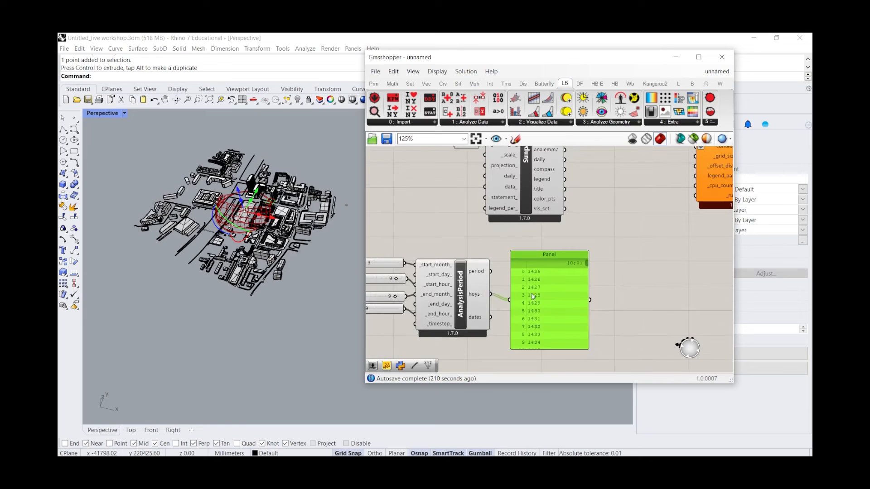
# Reconnect the period output to the panel and connect AnalysisPeriod's hoys output to Sunpath's hoys input
pyautogui.moveTo(491, 295); pyautogui.dragTo(532, 239)
pyautogui.moveTo(490, 294); pyautogui.dragTo(485, 155)
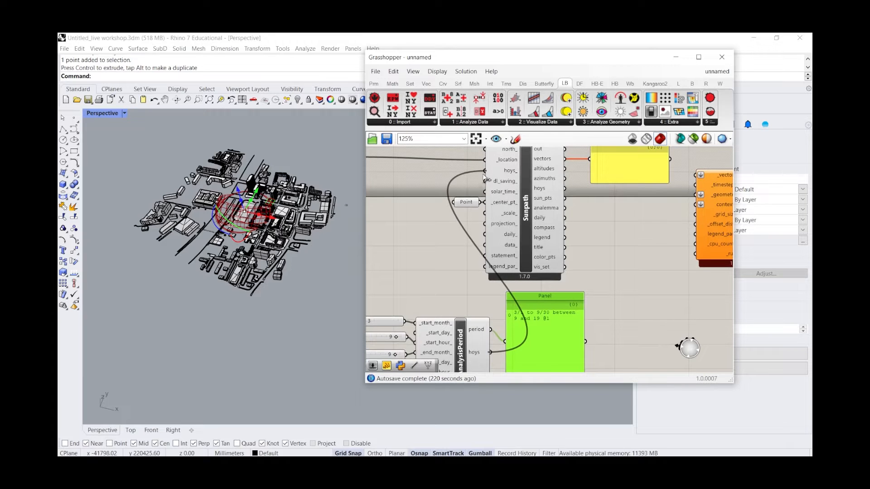
pyautogui.click(539, 178)
pyautogui.scroll(-1, 551, 231)
pyautogui.scroll(6, 247, 208)
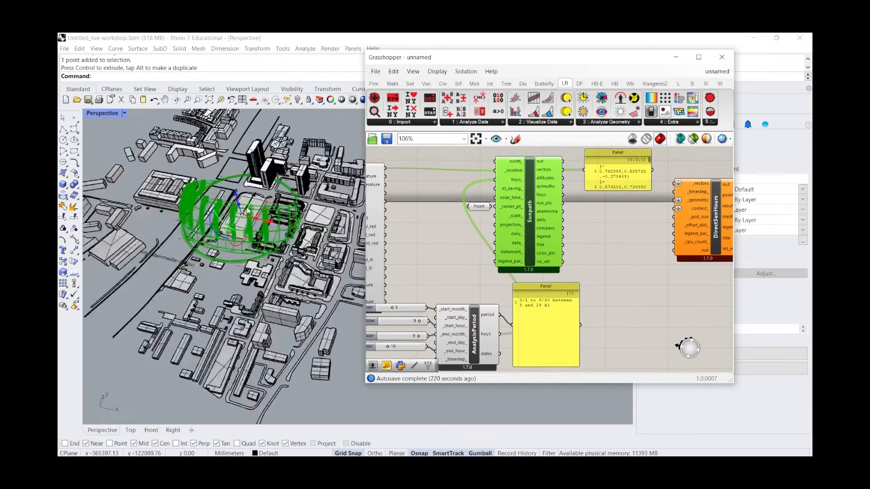
pyautogui.scroll(3, 246, 209)
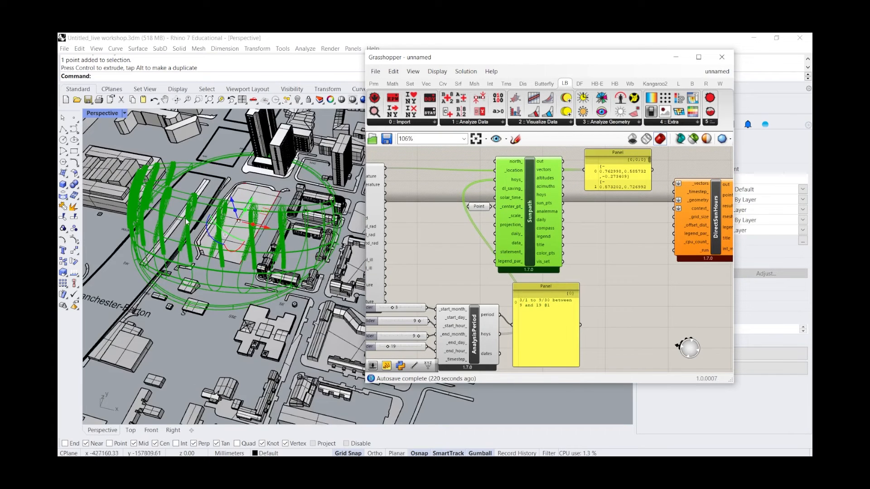
pyautogui.click(593, 267)
pyautogui.moveTo(244, 227); pyautogui.dragTo(230, 250, button='right')
# Spread out the definition by moving the period panel, AnalysisPeriod with its sliders, and Sunpath with its point and vectors panel
pyautogui.moveTo(568, 316); pyautogui.dragTo(601, 337)
pyautogui.moveTo(539, 243); pyautogui.dragTo(573, 247)
pyautogui.scroll(-3, 477, 225)
pyautogui.moveTo(479, 337); pyautogui.dragTo(387, 271)
pyautogui.moveTo(466, 286); pyautogui.dragTo(428, 316)
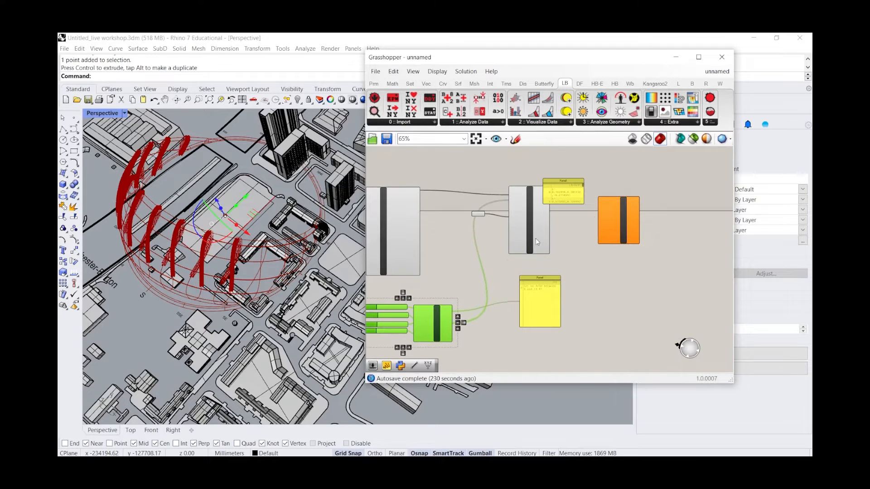
pyautogui.moveTo(563, 236); pyautogui.dragTo(471, 180)
pyautogui.moveTo(528, 225); pyautogui.dragTo(543, 232)
pyautogui.click(585, 279)
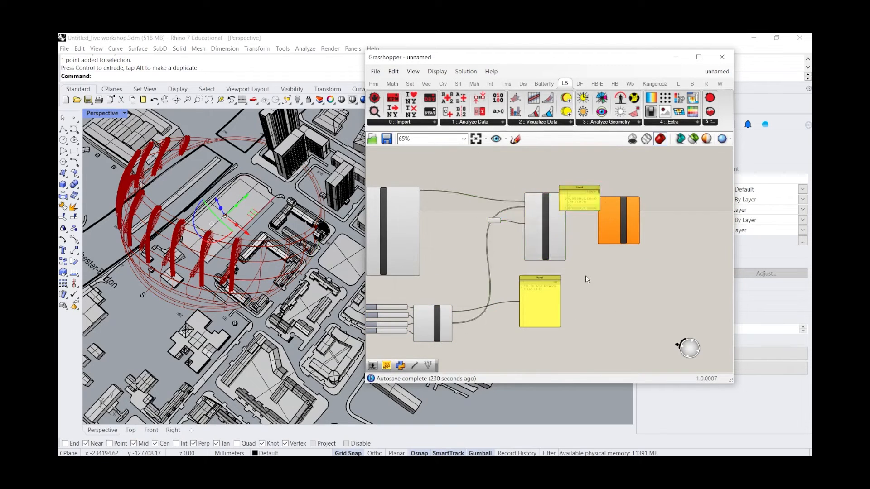
# Enlarge the Grasshopper window and move AnalysisPeriod with its sliders and ImportEPW closer to Sunpath
pyautogui.scroll(3, 517, 224)
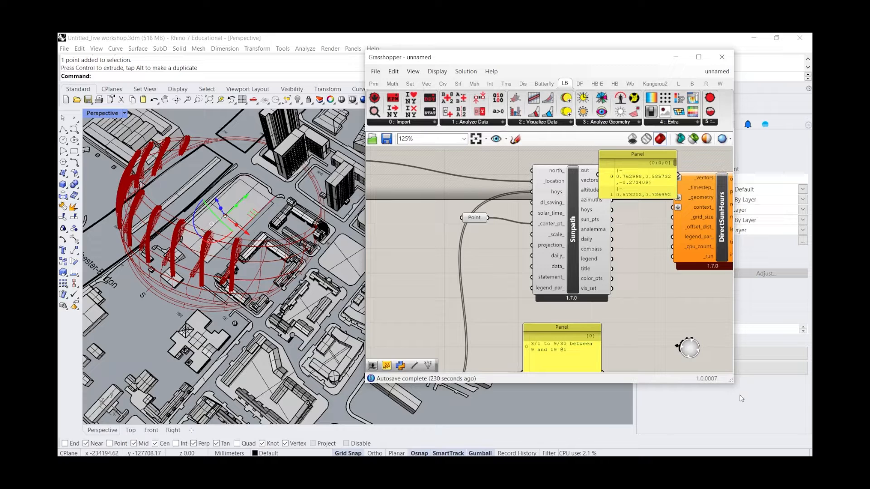
pyautogui.moveTo(733, 383); pyautogui.dragTo(783, 436)
pyautogui.scroll(-2, 631, 335)
pyautogui.moveTo(500, 409); pyautogui.dragTo(410, 331)
pyautogui.moveTo(477, 370); pyautogui.dragTo(519, 346)
pyautogui.moveTo(430, 263); pyautogui.dragTo(460, 250)
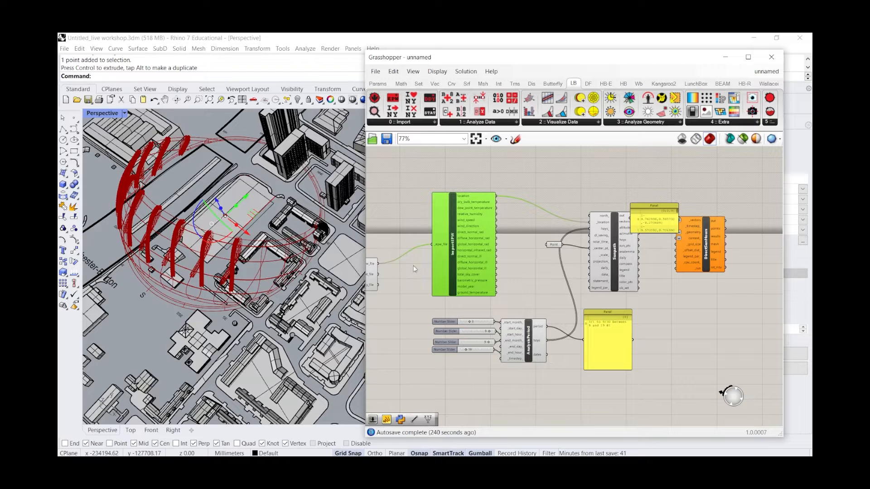
# Move DownloadEPW closer to ImportEPW and place the vectors panel above Sunpath so DirectSunHours is uncovered
pyautogui.click(372, 272)
pyautogui.moveTo(372, 272); pyautogui.dragTo(404, 244)
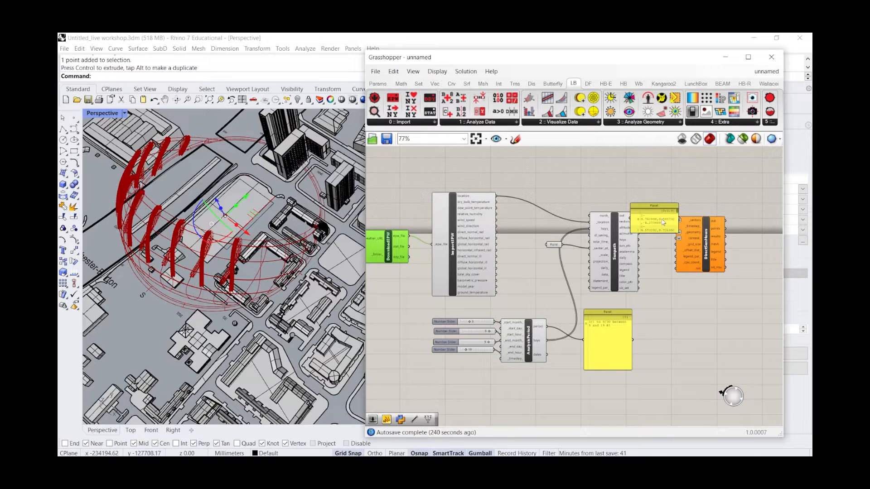
pyautogui.moveTo(663, 222); pyautogui.dragTo(659, 184)
pyautogui.click(718, 243)
pyautogui.scroll(2, 605, 231)
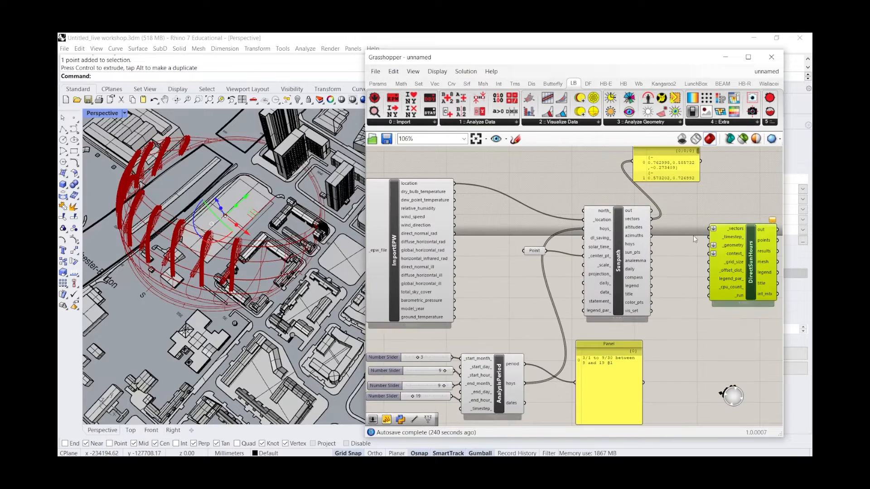
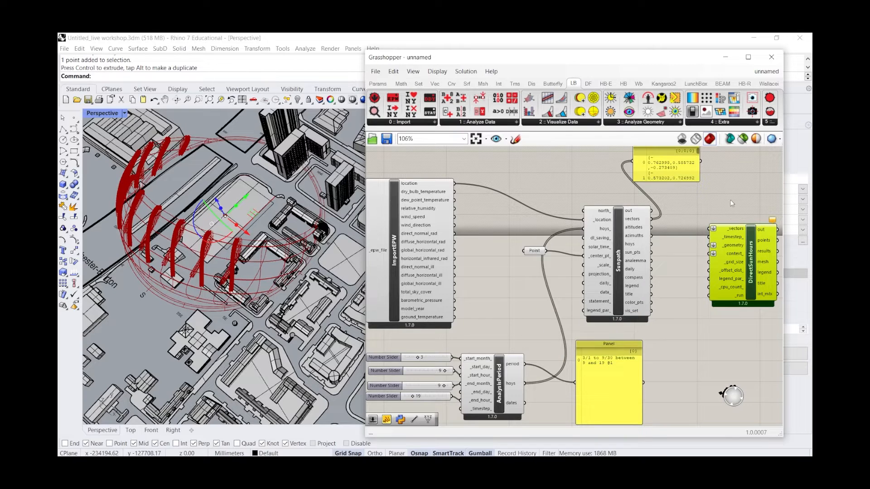
# Add a Line component and place it above DirectSunHours
pyautogui.scroll(-2, 581, 343)
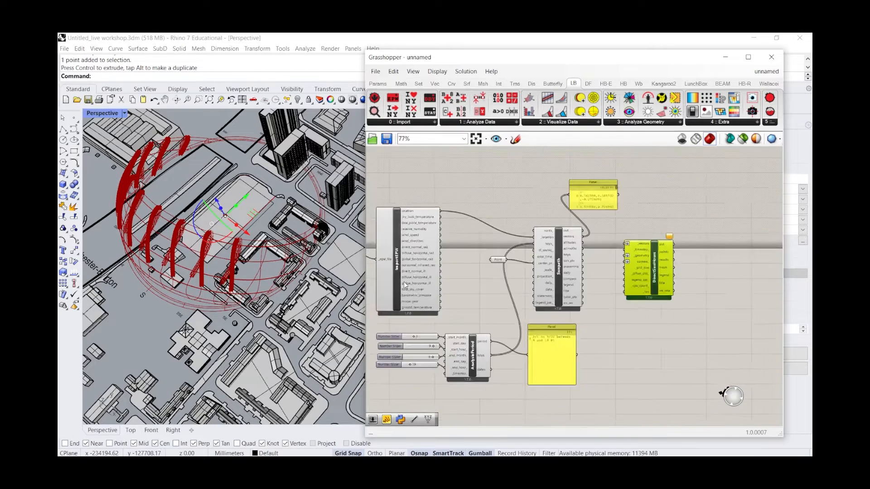
pyautogui.doubleClick(584, 344)
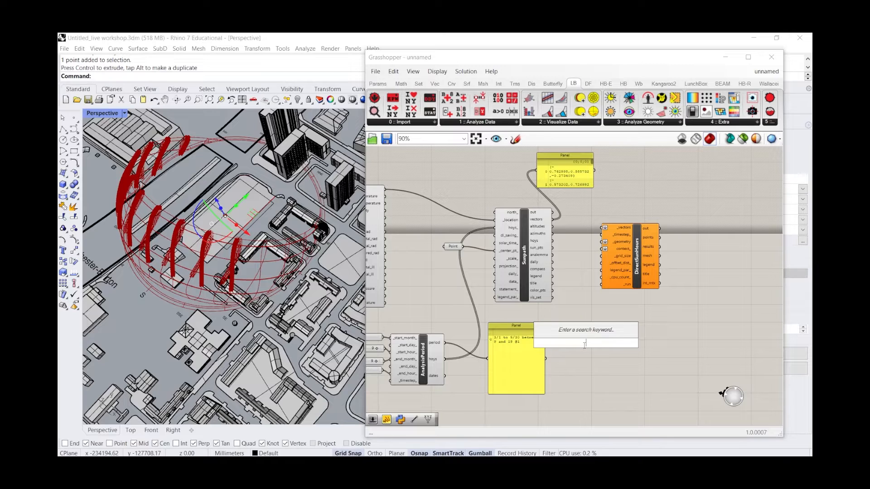
pyautogui.write('line')
pyautogui.click(589, 332)
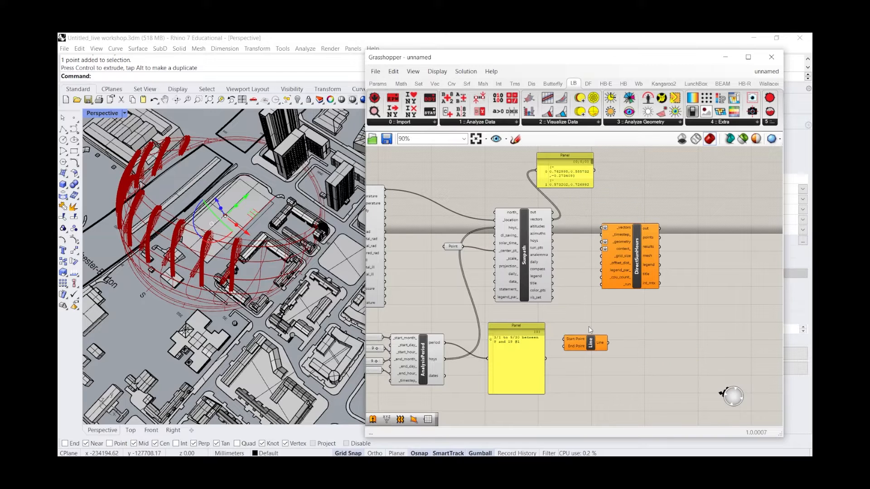
pyautogui.moveTo(580, 342); pyautogui.dragTo(575, 322)
# Connect the Point parameter to Line's start point and Sunpath's sun_pts output to its end point
pyautogui.moveTo(463, 247); pyautogui.dragTo(626, 195)
pyautogui.scroll(3, 572, 250)
pyautogui.moveTo(528, 251)
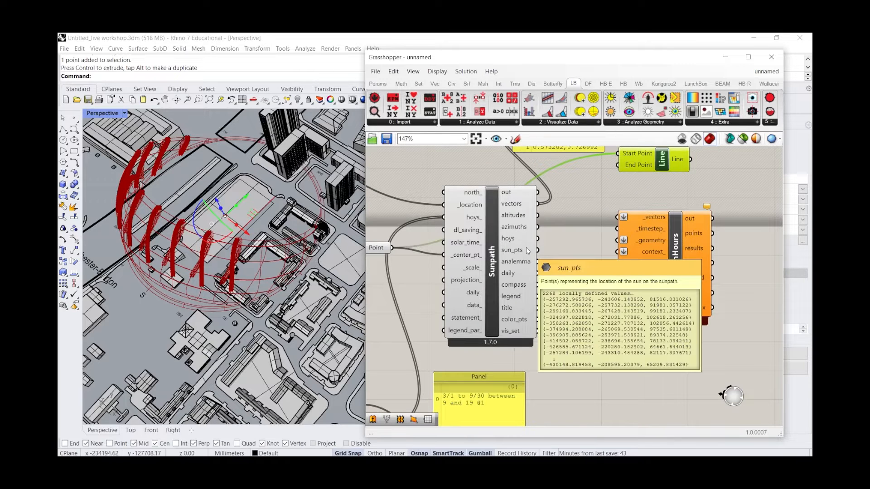
pyautogui.moveTo(535, 252); pyautogui.dragTo(627, 180)
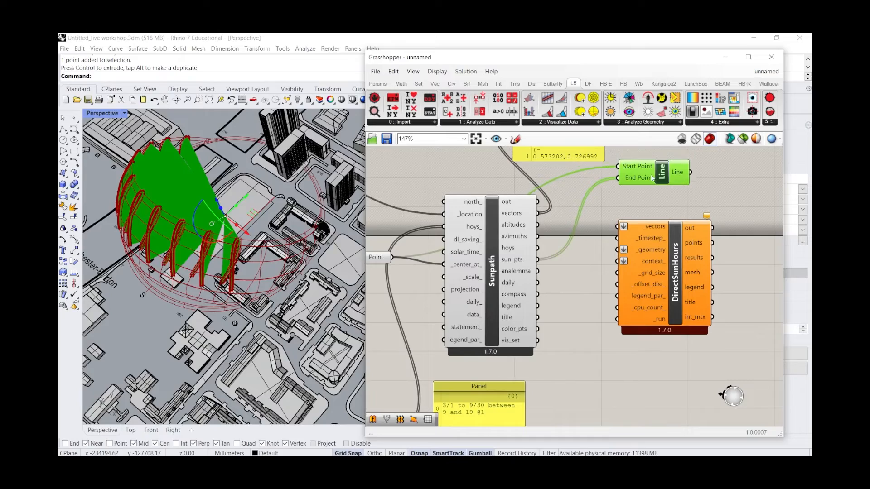
pyautogui.moveTo(251, 171); pyautogui.dragTo(242, 222, button='right')
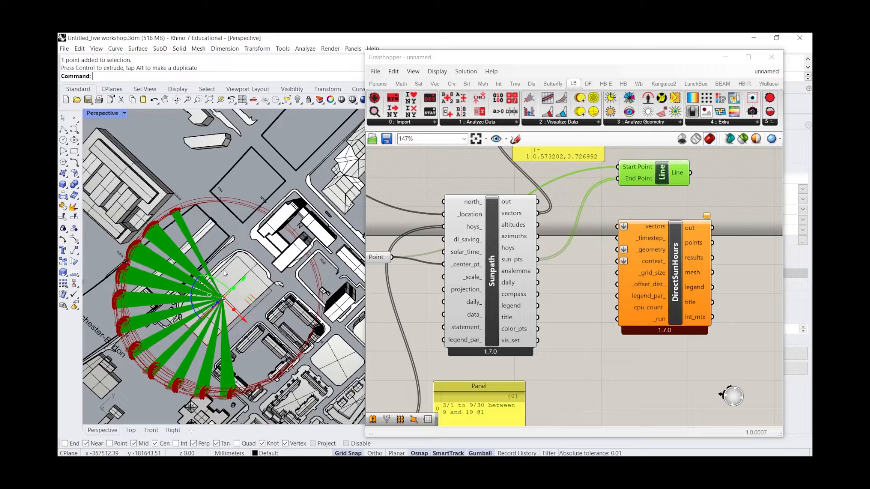
# Set AnalysisPeriod's end-month slider to 3 and examine the sun lines around the site
pyautogui.scroll(-3, 620, 334)
pyautogui.scroll(4, 502, 377)
pyautogui.scroll(-2, 502, 376)
pyautogui.scroll(3, 471, 346)
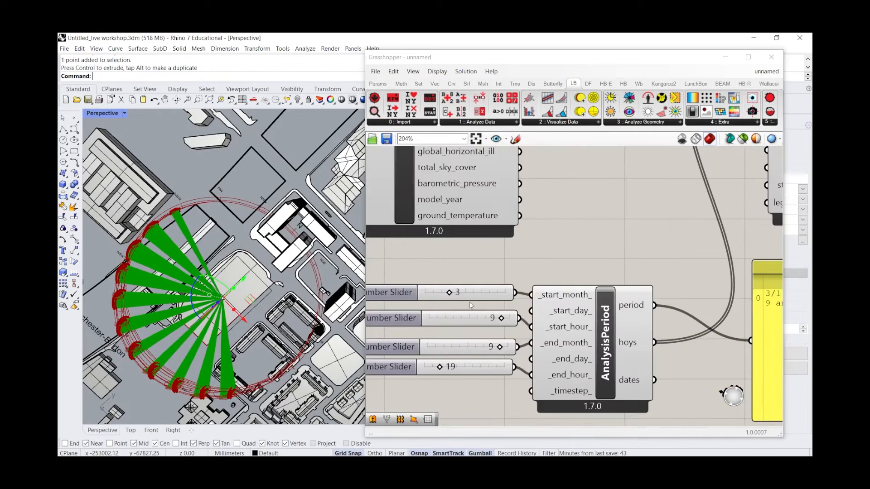
pyautogui.doubleClick(471, 345)
pyautogui.write('3')
pyautogui.click(500, 347)
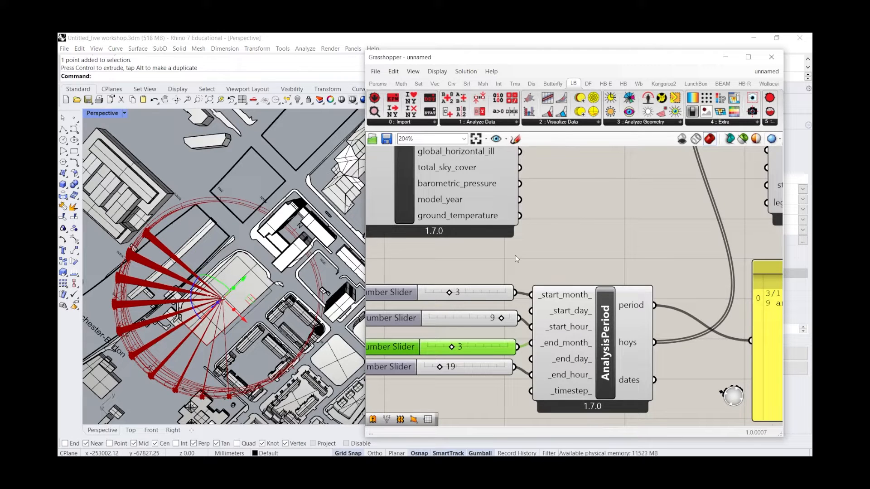
pyautogui.scroll(-4, 495, 253)
pyautogui.moveTo(254, 290); pyautogui.dragTo(292, 205, button='right')
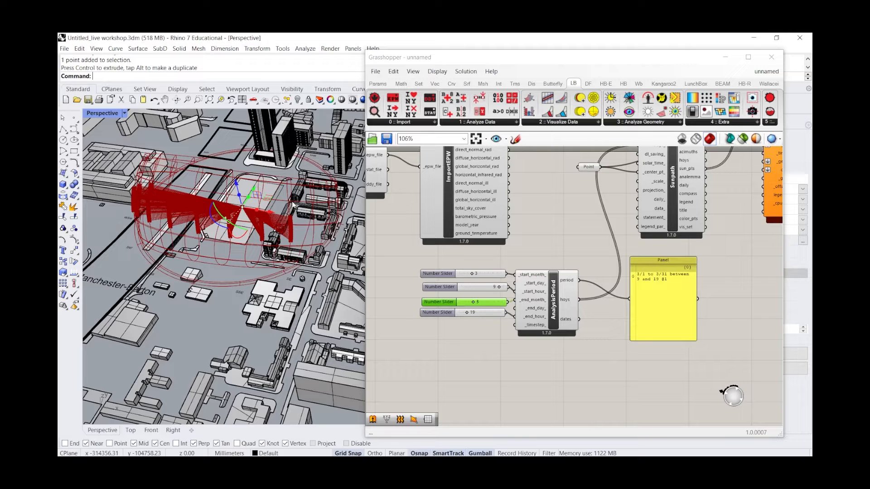
pyautogui.scroll(-3, 536, 299)
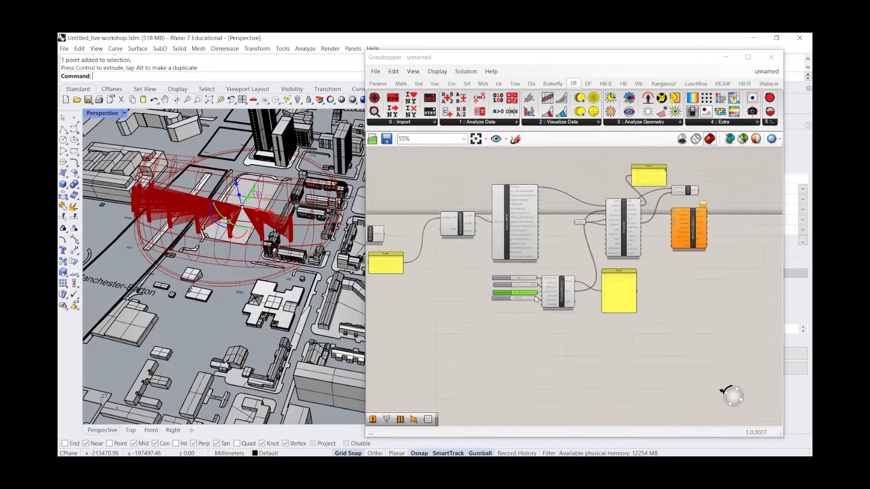
pyautogui.scroll(3, 536, 299)
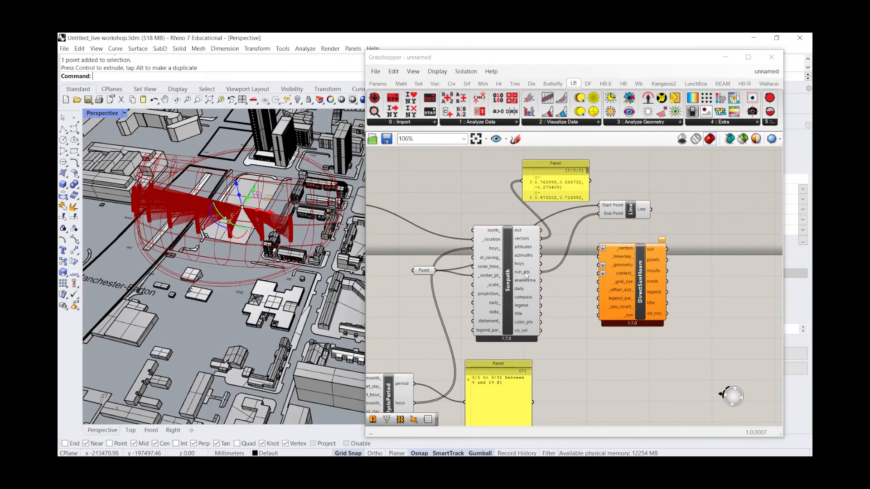
# Nudge the Point parameter slightly away from Sunpath and delete the Line component that draws the sun lines
pyautogui.moveTo(525, 273)
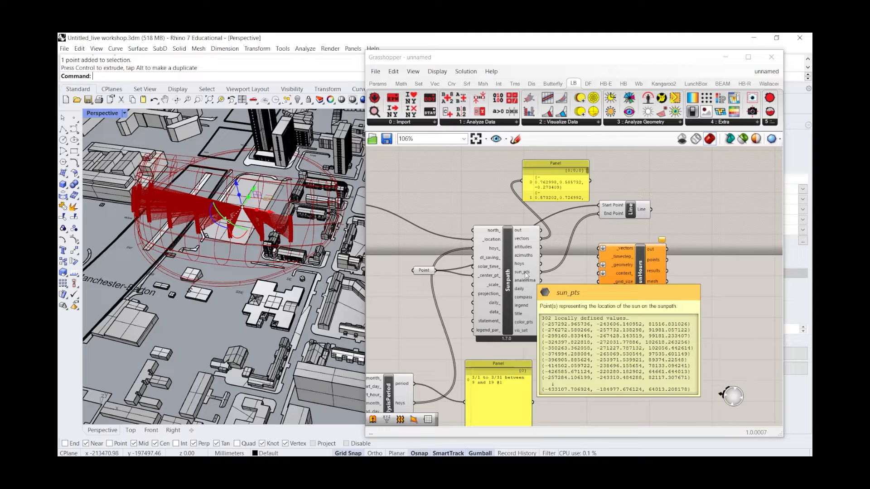
pyautogui.moveTo(446, 286); pyautogui.dragTo(512, 253, button='right')
pyautogui.moveTo(491, 240); pyautogui.dragTo(476, 250)
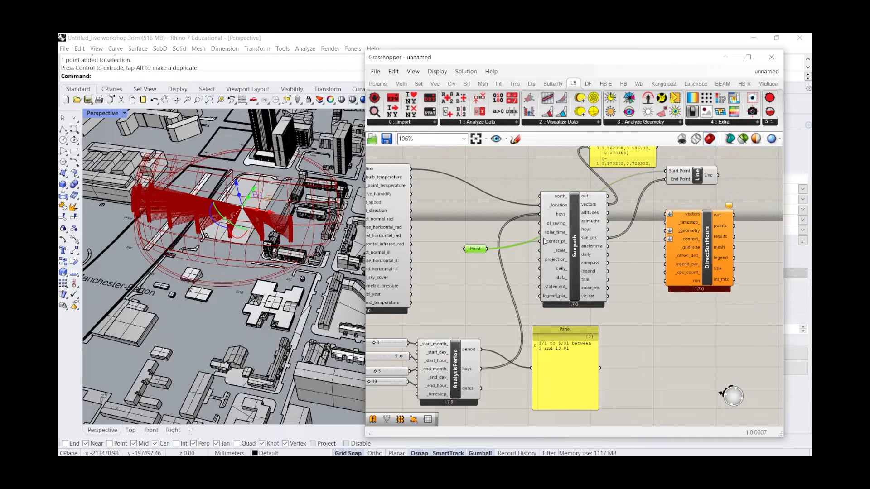
pyautogui.click(689, 179)
pyautogui.press('Delete')
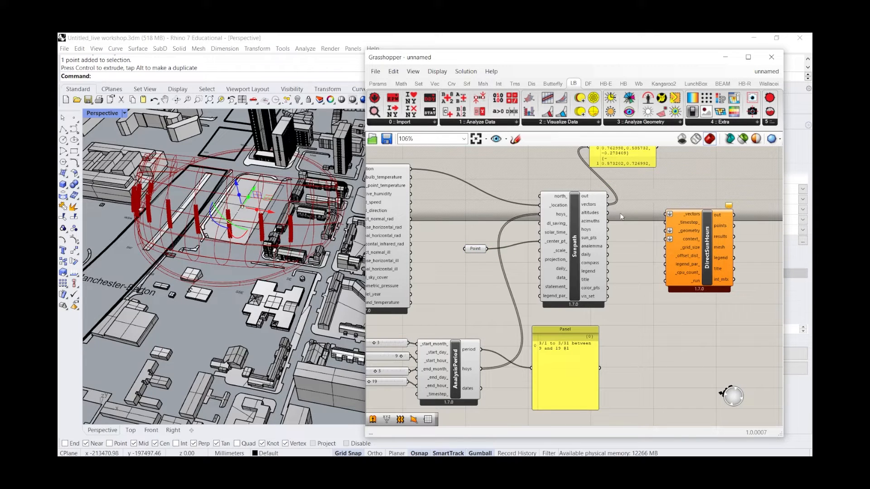
# Set AnalysisPeriod's end-month slider to 6 and examine the extended sun positions over the site
pyautogui.scroll(-2, 620, 213)
pyautogui.scroll(5, 494, 344)
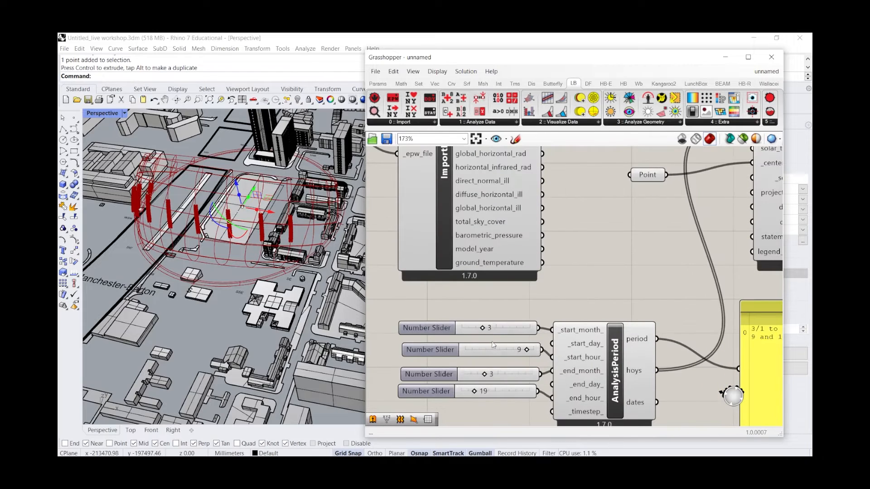
pyautogui.doubleClick(502, 376)
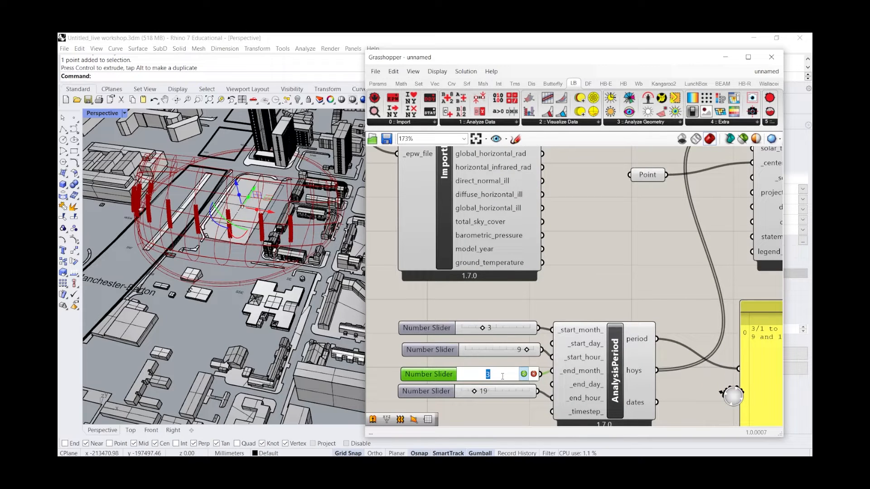
pyautogui.write('6')
pyautogui.click(524, 374)
pyautogui.scroll(-3, 169, 159)
pyautogui.moveTo(169, 158); pyautogui.dragTo(232, 311, button='right')
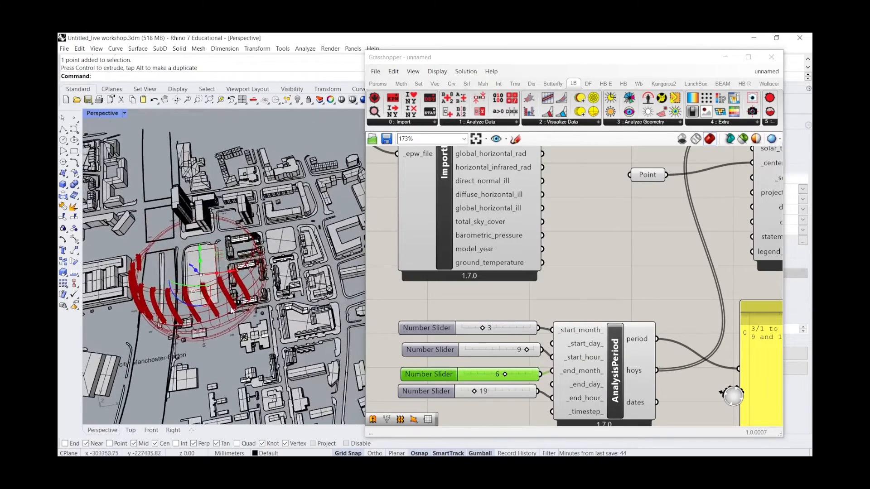
pyautogui.scroll(-5, 431, 278)
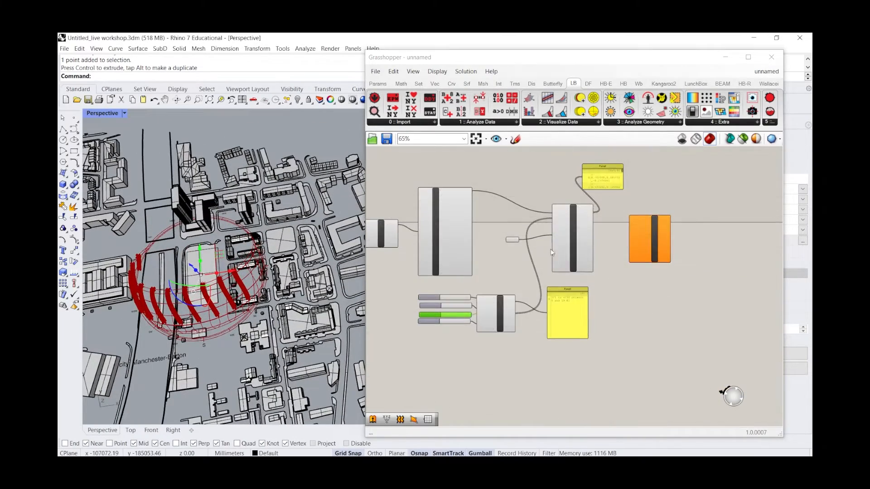
# Move DirectSunHours slightly lower on the canvas beside Sunpath
pyautogui.scroll(3, 679, 220)
pyautogui.click(648, 237)
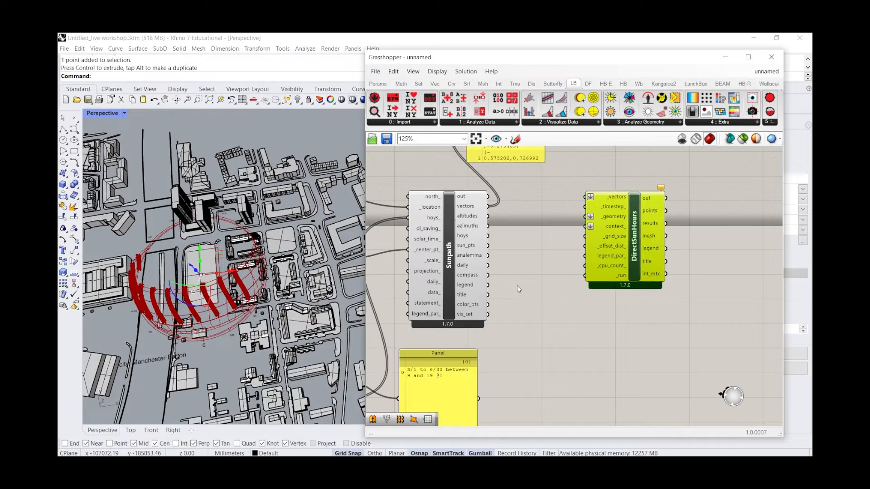
pyautogui.click(447, 211)
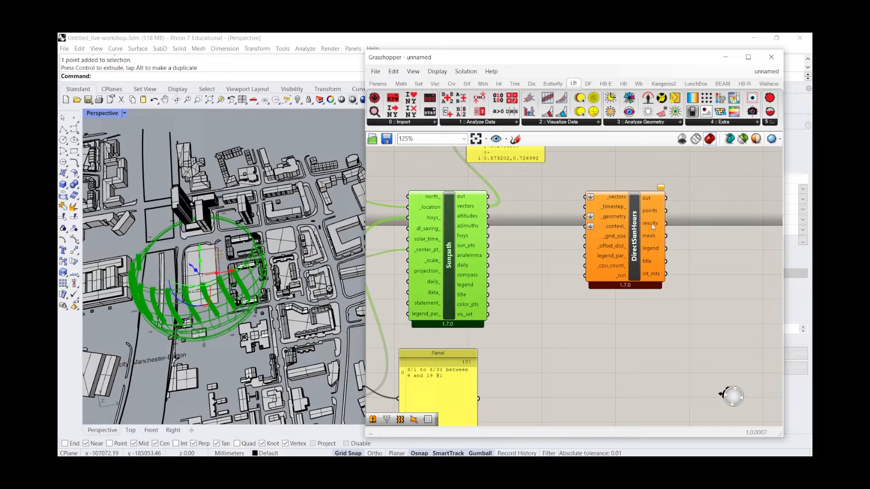
pyautogui.moveTo(627, 255); pyautogui.dragTo(637, 285)
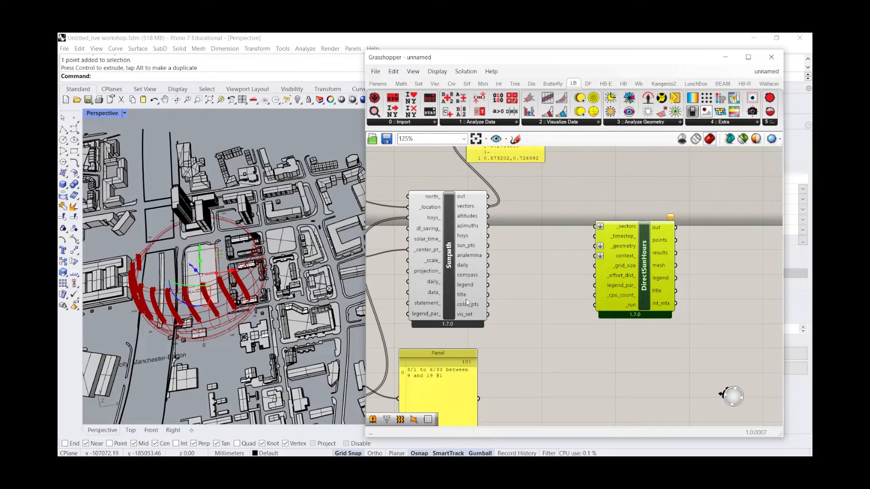
pyautogui.scroll(-2, 672, 252)
pyautogui.scroll(-1, 672, 252)
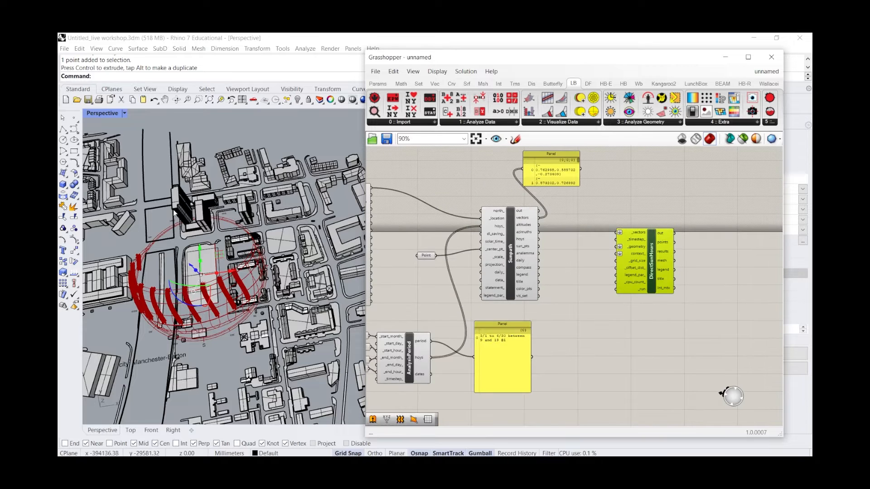
pyautogui.click(62, 183)
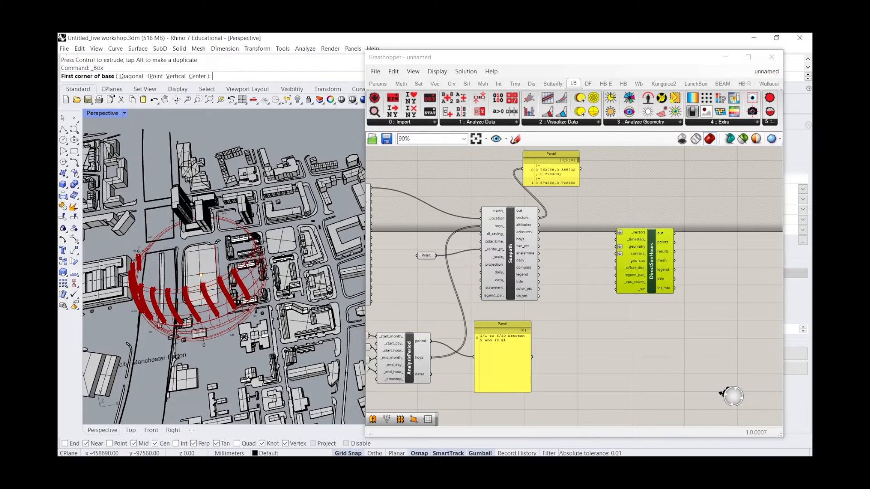
pyautogui.scroll(5, 247, 263)
pyautogui.scroll(-5, 247, 262)
pyautogui.press('Escape')
# Extrude the curve on the central site upward into a block and cap it into a closed solid
pyautogui.click(255, 260)
pyautogui.click(255, 260)
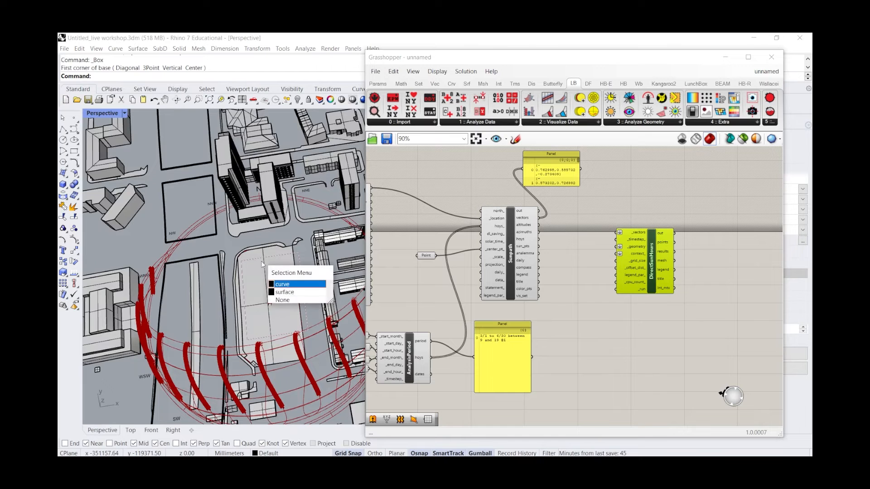
pyautogui.click(283, 288)
pyautogui.moveTo(272, 287); pyautogui.dragTo(256, 276)
pyautogui.moveTo(281, 272); pyautogui.dragTo(265, 249, button='right')
pyautogui.click(265, 249)
pyautogui.write('Cap')
pyautogui.press('Return')
# Add a Brep parameter below DirectSunHours and reference the capped block in it
pyautogui.doubleClick(603, 307)
pyautogui.write('brep')
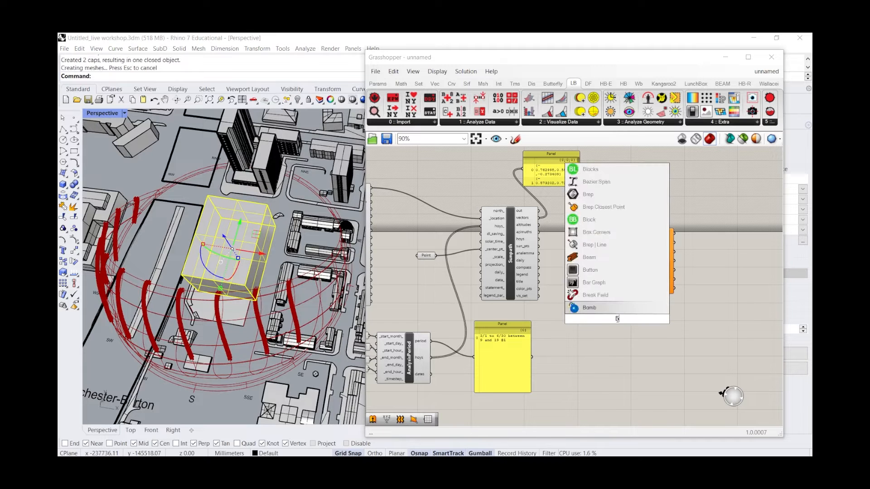
pyautogui.click(625, 308)
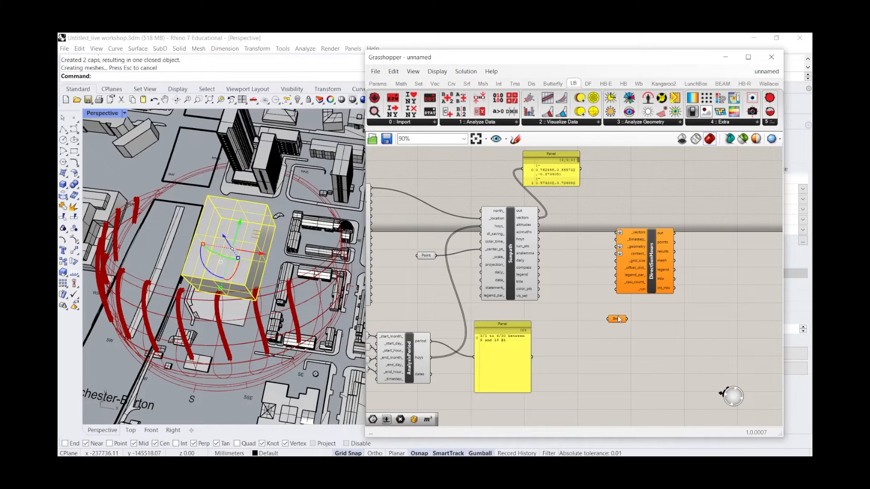
pyautogui.rightClick(613, 319)
pyautogui.click(659, 388)
pyautogui.moveTo(618, 319); pyautogui.dragTo(580, 322)
pyautogui.click(195, 155)
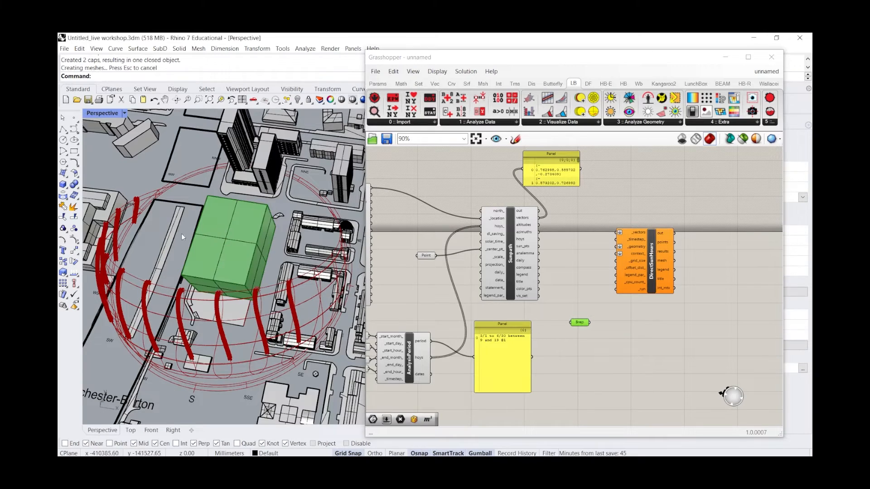
# Examine the referenced block and its Brep preview in the model from several angles
pyautogui.moveTo(274, 230); pyautogui.dragTo(258, 209, button='right')
pyautogui.scroll(-4, 257, 209)
pyautogui.scroll(5, 257, 211)
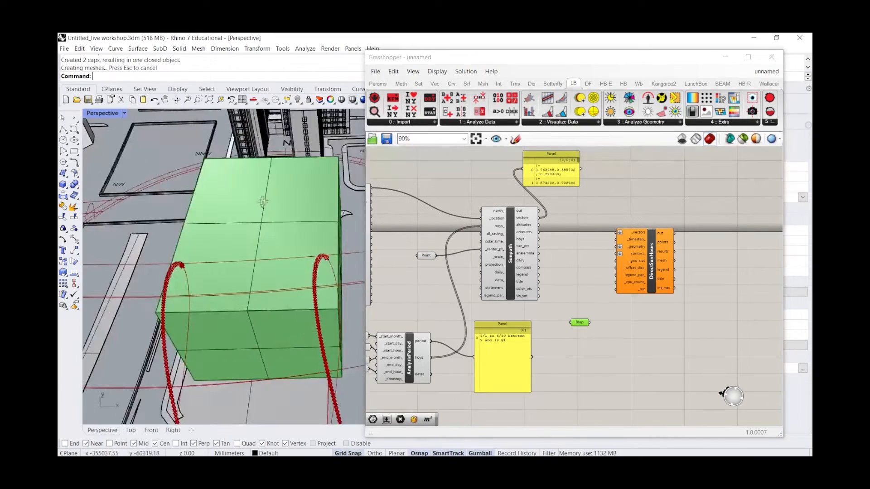
pyautogui.scroll(-2, 257, 217)
pyautogui.click(256, 219)
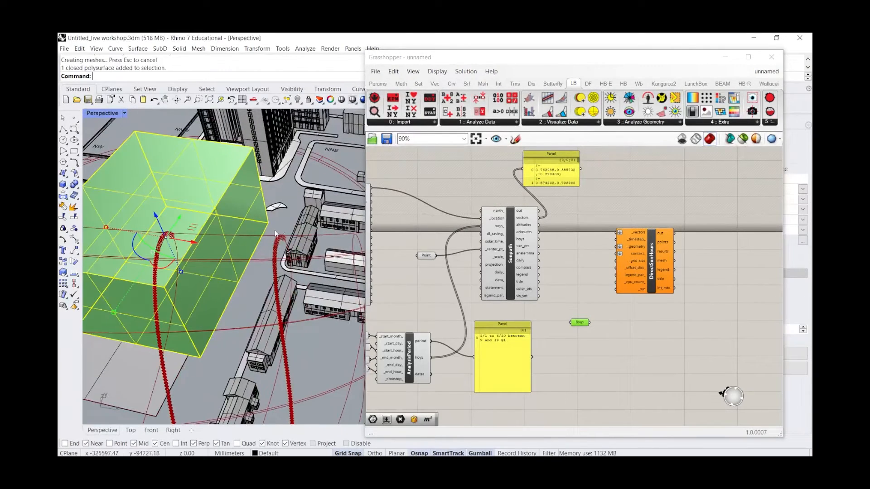
pyautogui.click(287, 220)
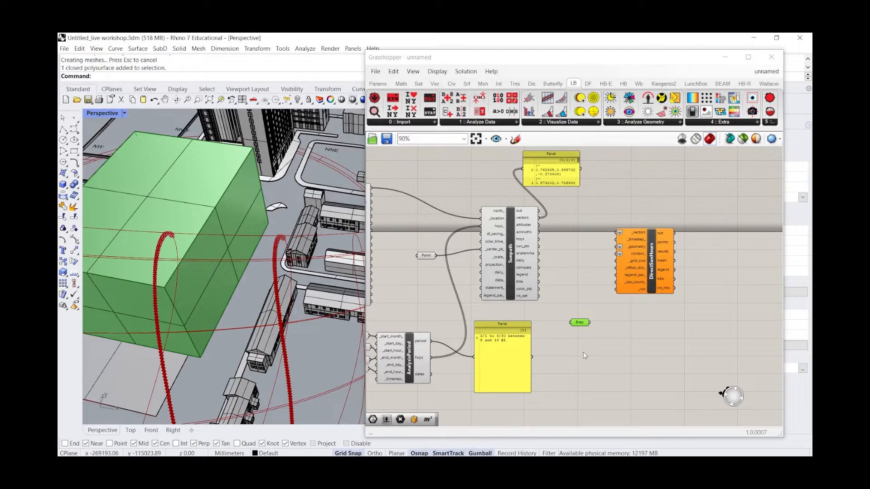
pyautogui.click(579, 324)
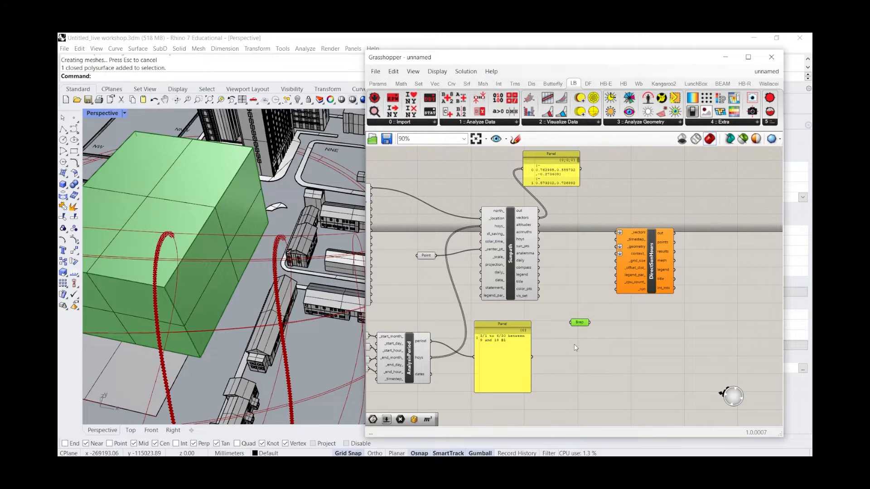
pyautogui.doubleClick(575, 344)
pyautogui.write('g')
pyautogui.click(578, 362)
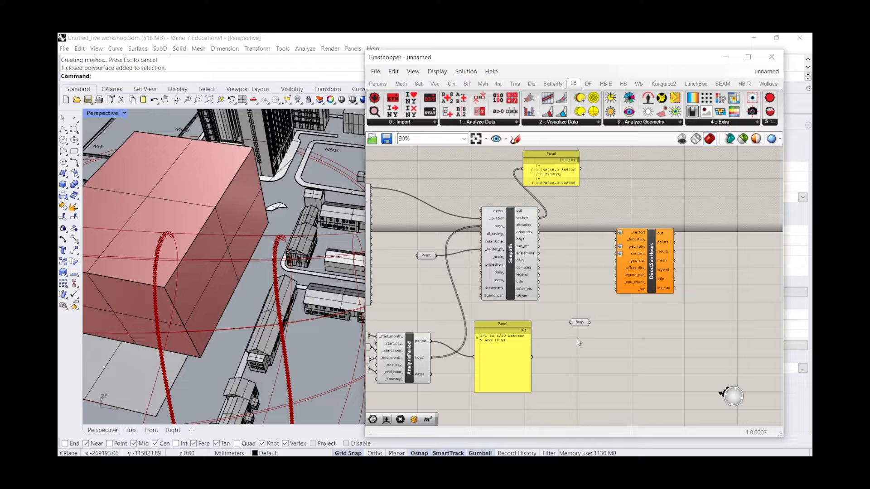
# Check the Brep parameter against its source block in the model and look at the parameter's options
pyautogui.click(579, 322)
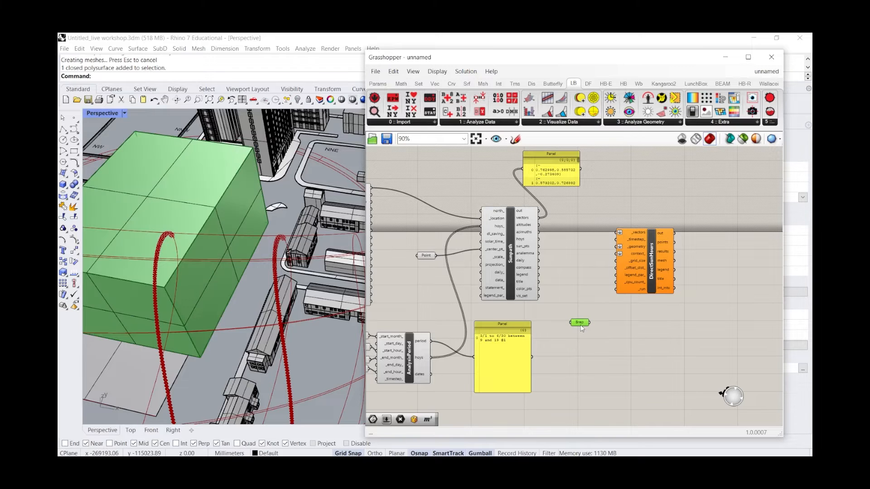
pyautogui.click(203, 206)
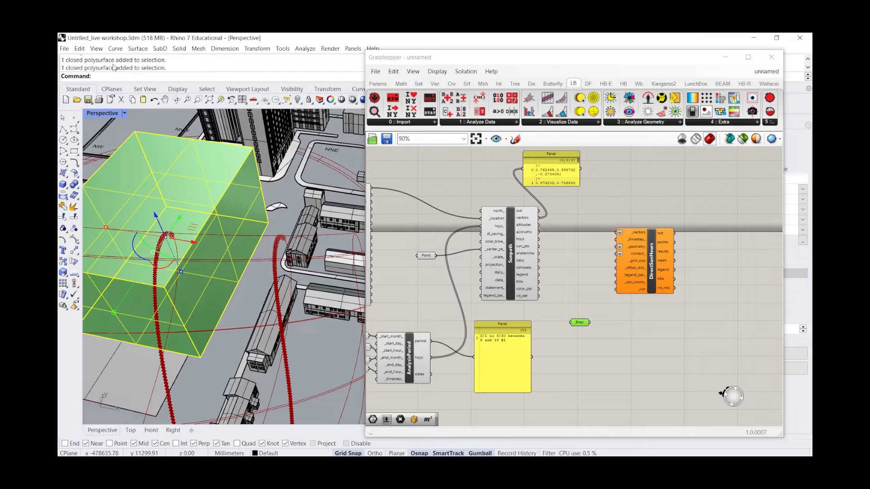
pyautogui.click(581, 355)
pyautogui.scroll(2, 582, 324)
pyautogui.scroll(1, 582, 323)
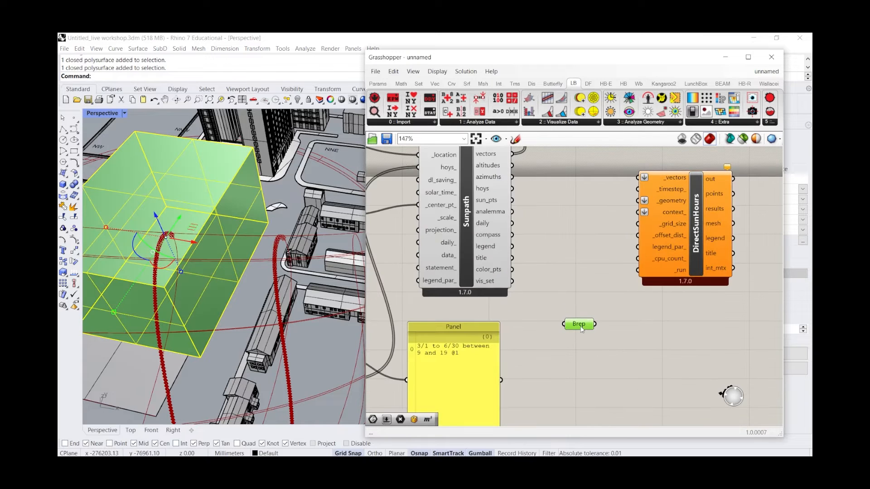
pyautogui.rightClick(580, 323)
pyautogui.click(555, 355)
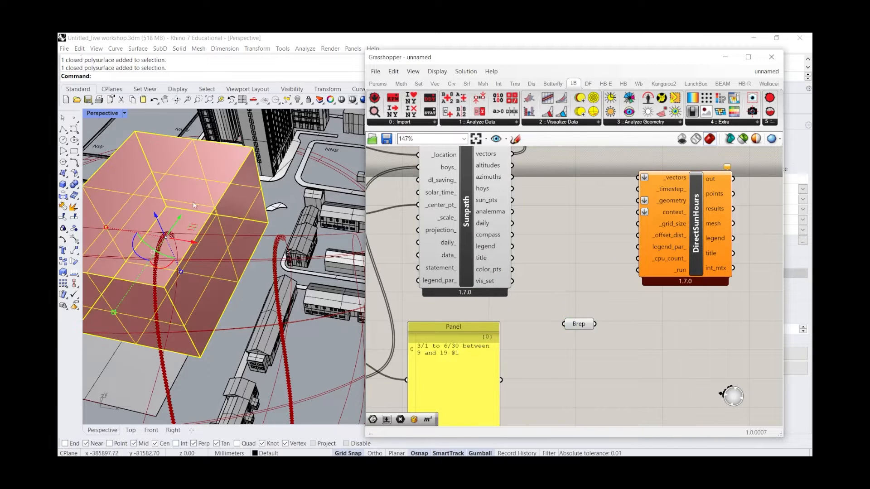
# Move DirectSunHours closer to Sunpath and place the Brep parameter below it
pyautogui.scroll(-8, 212, 163)
pyautogui.moveTo(211, 182); pyautogui.dragTo(240, 204, button='right')
pyautogui.scroll(-3, 574, 239)
pyautogui.moveTo(639, 237); pyautogui.dragTo(586, 230)
pyautogui.moveTo(560, 277); pyautogui.dragTo(599, 320)
pyautogui.moveTo(579, 292); pyautogui.dragTo(603, 313)
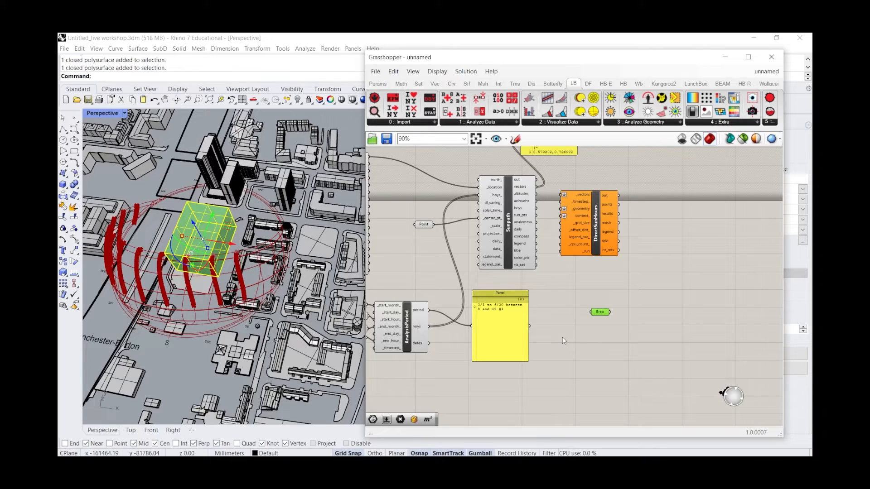
pyautogui.click(572, 334)
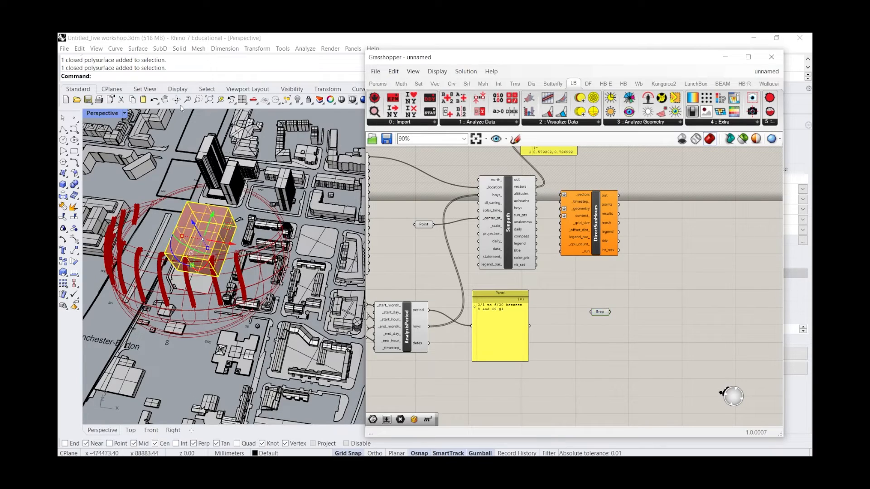
# Add a Brep/Mesh Contour component and place it beside the Brep parameter
pyautogui.scroll(-5, 227, 204)
pyautogui.moveTo(226, 191); pyautogui.dragTo(171, 195, button='right')
pyautogui.scroll(5, 171, 195)
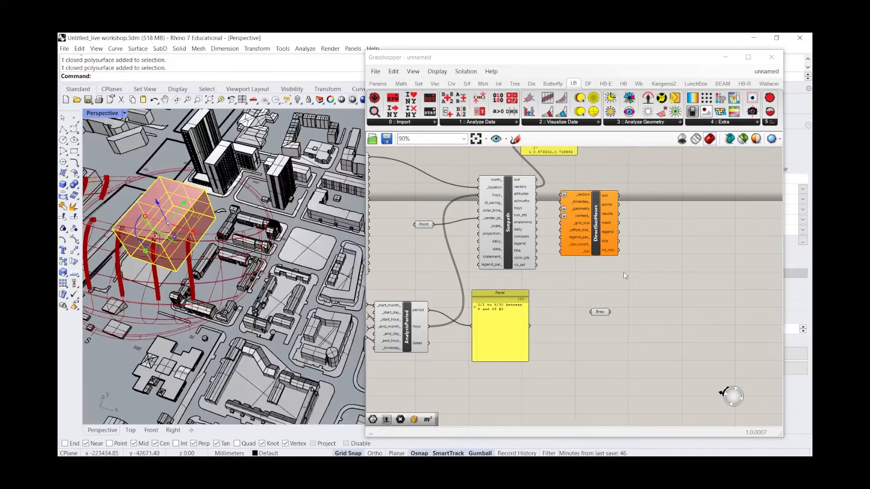
pyautogui.doubleClick(643, 311)
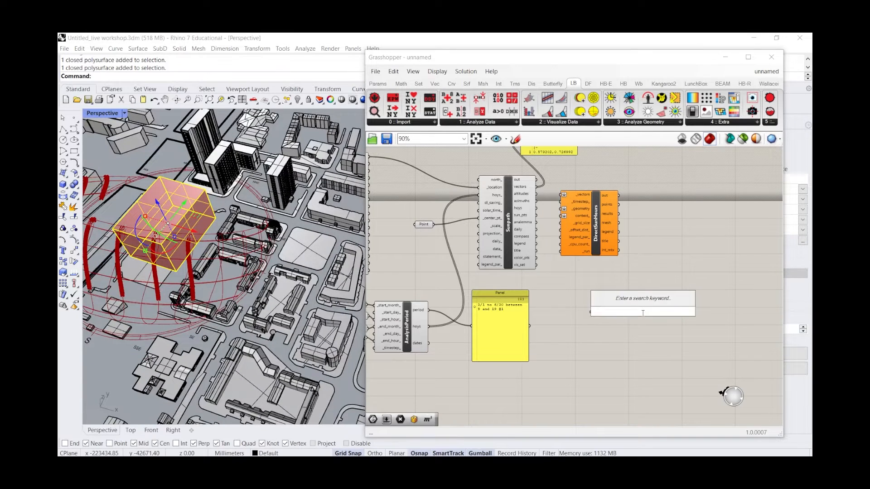
pyautogui.write('controu')
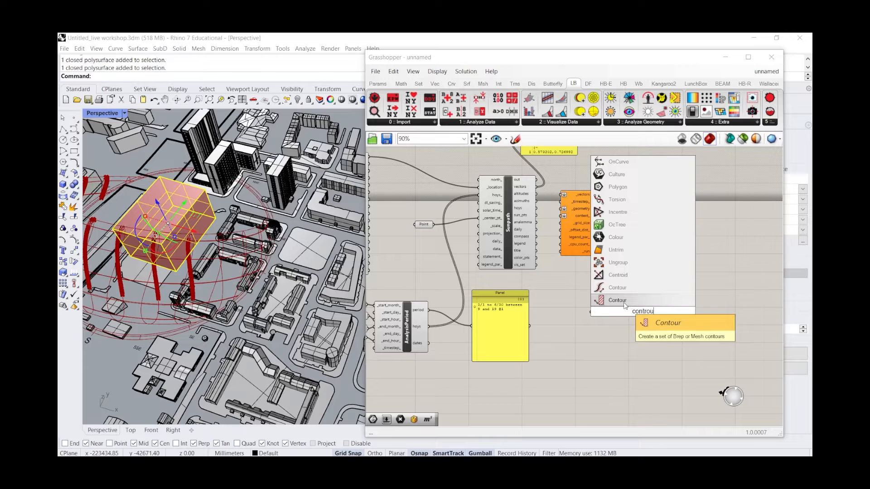
pyautogui.click(626, 305)
pyautogui.moveTo(655, 305); pyautogui.dragTo(662, 313)
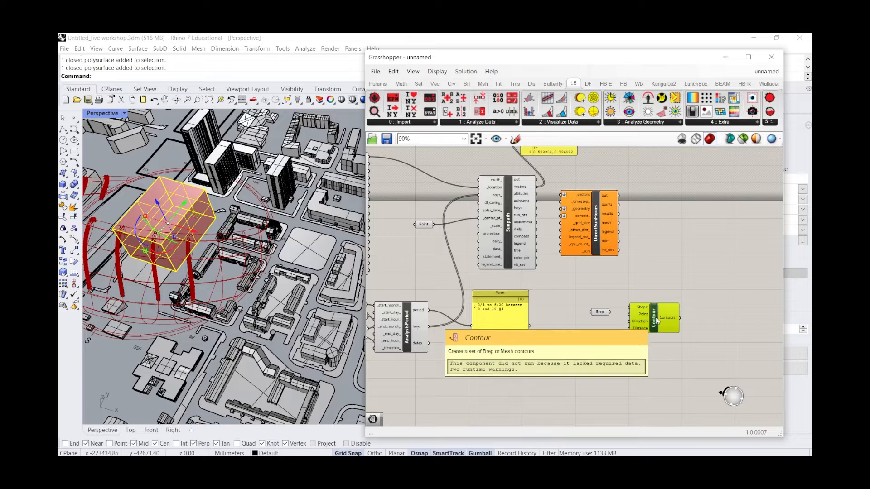
# Connect the Brep parameter to Contour's Shape input and check its Point and Distance inputs
pyautogui.scroll(2, 560, 420)
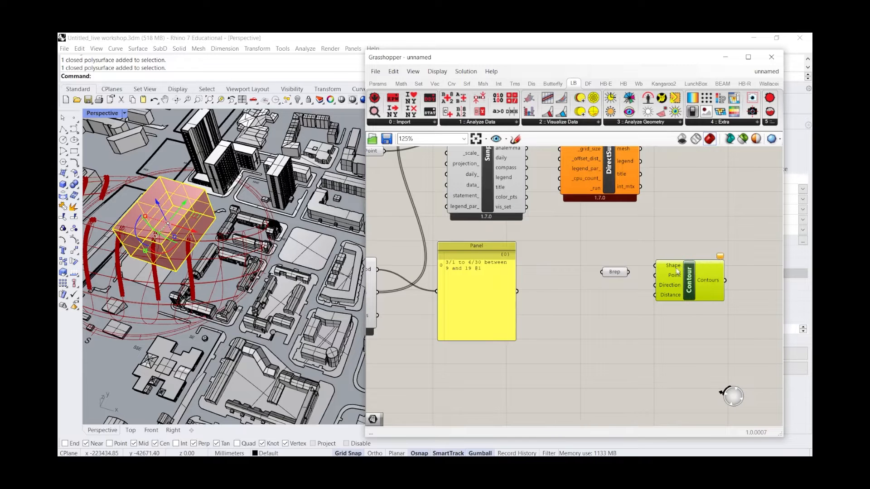
pyautogui.scroll(3, 678, 272)
pyautogui.moveTo(591, 290); pyautogui.dragTo(660, 290)
pyautogui.moveTo(667, 284)
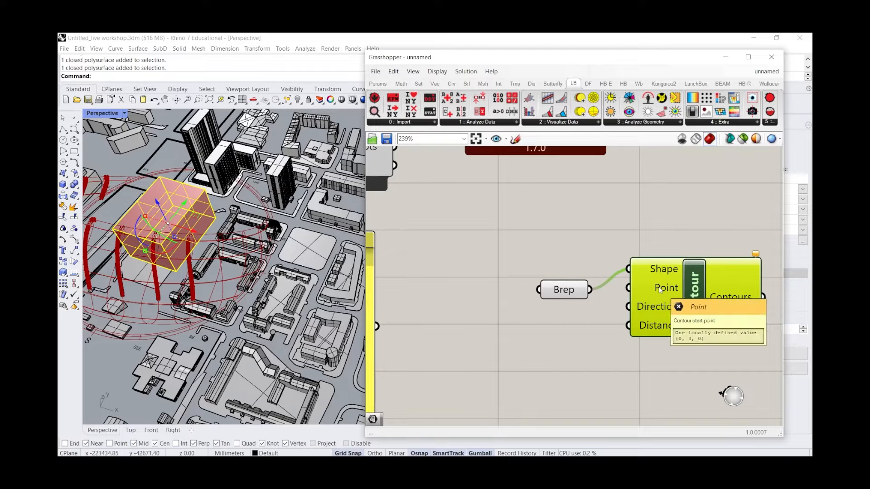
pyautogui.moveTo(659, 326)
# Add a Unit Z vector component below the Brep parameter and connect its output to Contour's Direction input
pyautogui.click(517, 355)
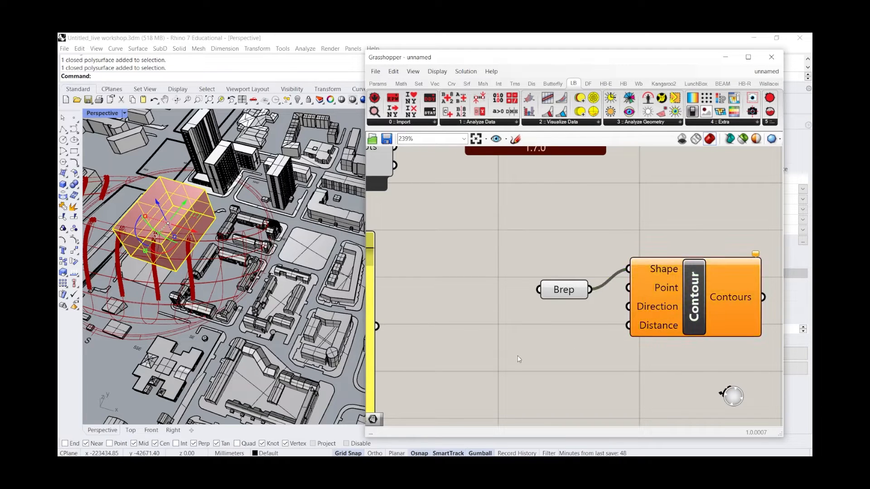
pyautogui.doubleClick(519, 359)
pyautogui.write('unit')
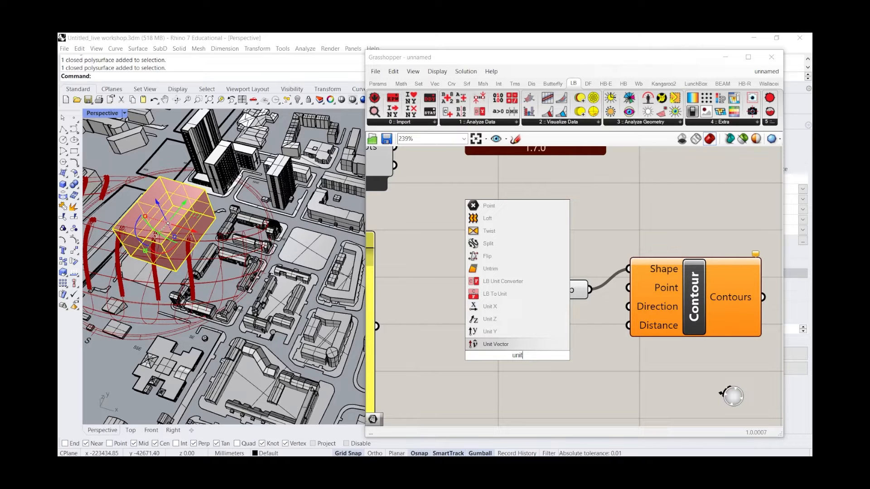
pyautogui.press('Up')
pyautogui.press('Up')
pyautogui.press('Return')
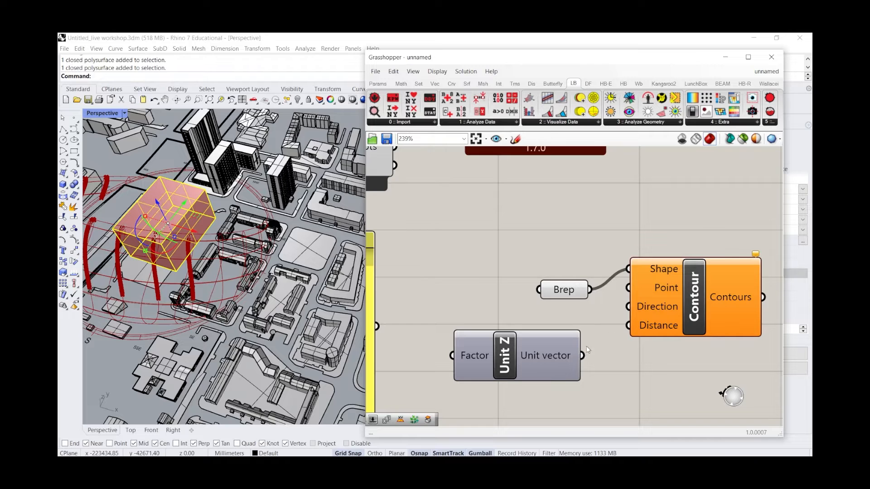
pyautogui.moveTo(561, 351); pyautogui.dragTo(627, 317)
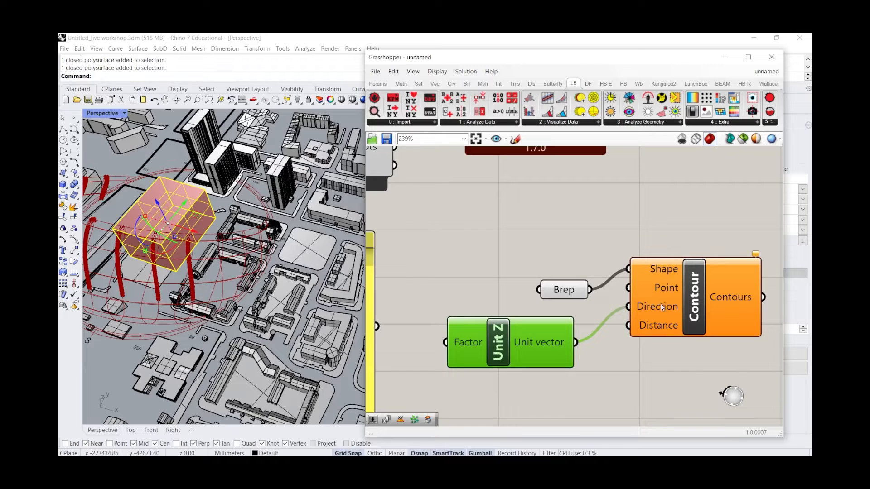
pyautogui.moveTo(599, 374); pyautogui.dragTo(553, 337)
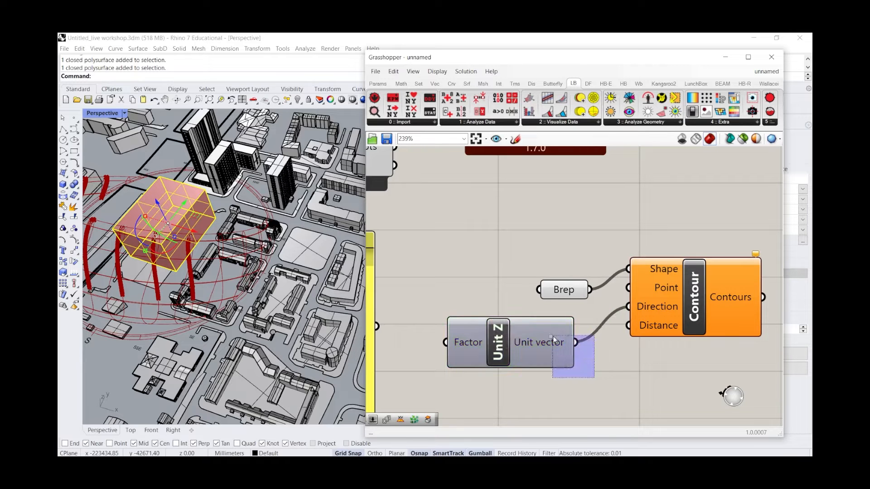
pyautogui.press('Delete')
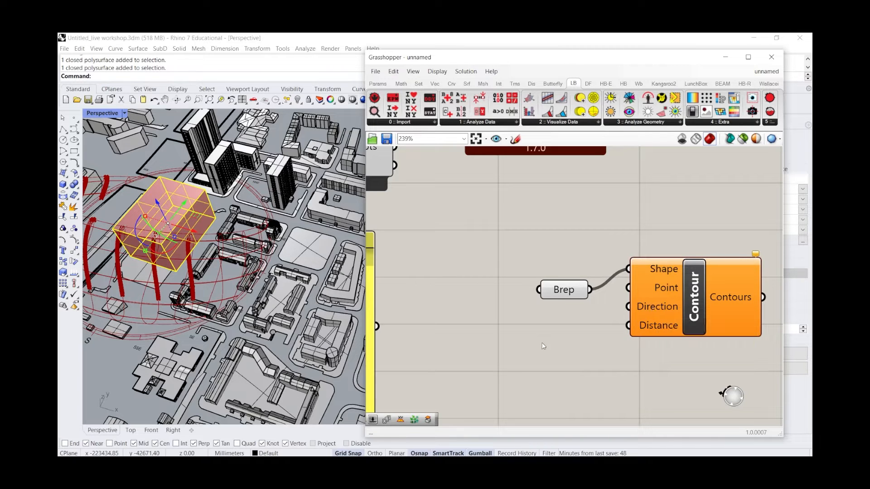
pyautogui.hotkey('ctrl', 'z')
# Move Unit Z closer to Contour and connect a new number slider set to 3500 to Contour's Distance input
pyautogui.moveTo(551, 342); pyautogui.dragTo(544, 346)
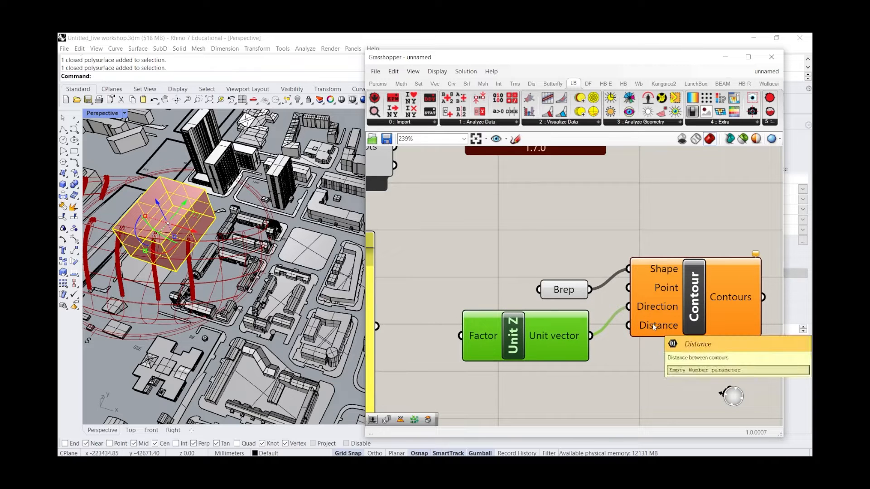
pyautogui.doubleClick(628, 370)
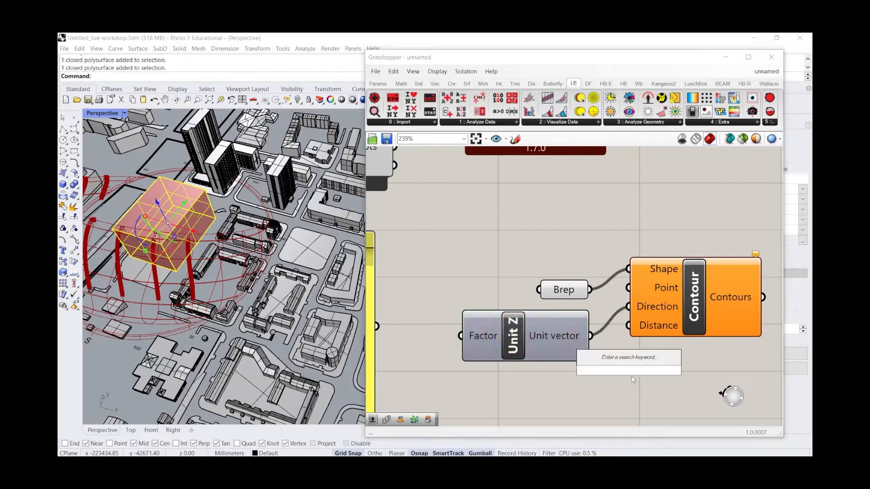
pyautogui.write('3')
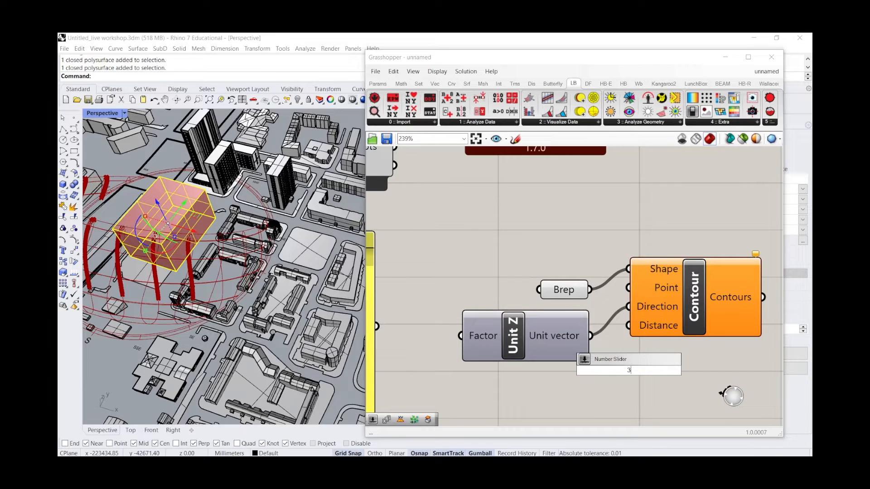
pyautogui.write('500')
pyautogui.press('Return')
pyautogui.moveTo(633, 378); pyautogui.dragTo(521, 385)
pyautogui.moveTo(614, 376); pyautogui.dragTo(630, 337)
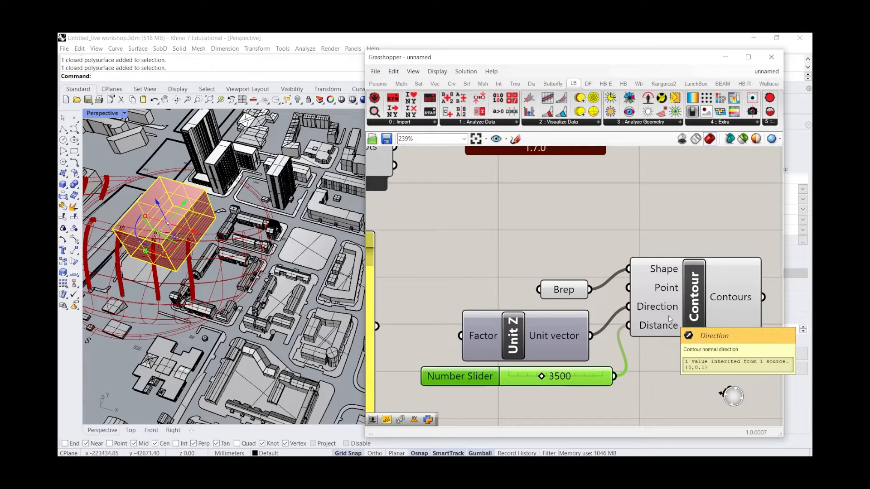
# Highlight the contour lines on the block and turn off the Brep parameter's preview
pyautogui.click(697, 286)
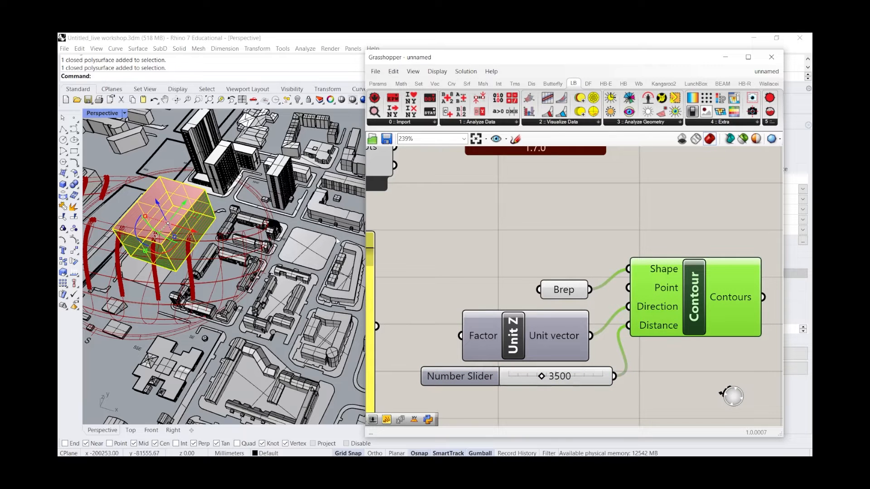
pyautogui.click(598, 227)
pyautogui.click(587, 290)
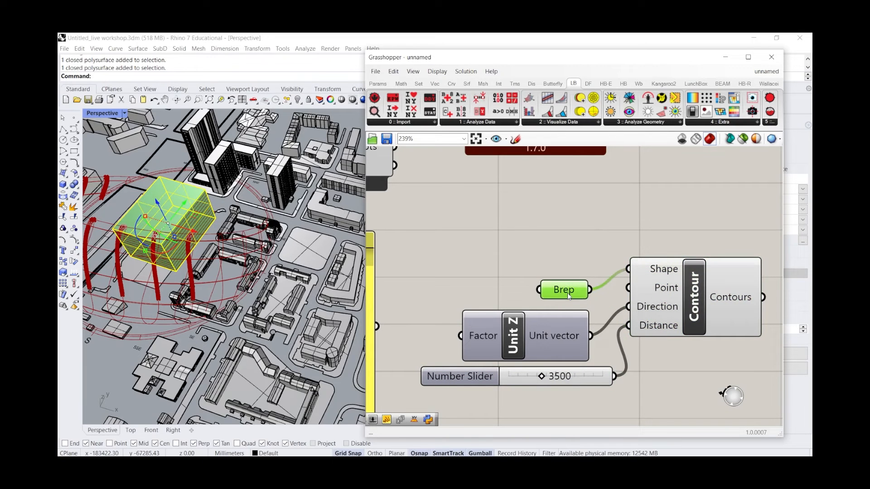
pyautogui.rightClick(570, 267)
pyautogui.click(590, 280)
pyautogui.click(572, 249)
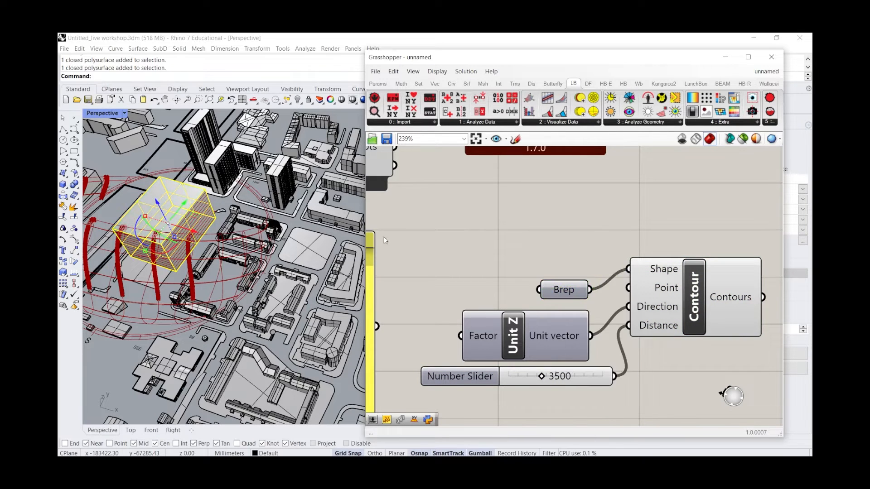
# Deselect the block and set the Perspective viewport's display mode to Wireframe
pyautogui.click(158, 168)
pyautogui.click(103, 114)
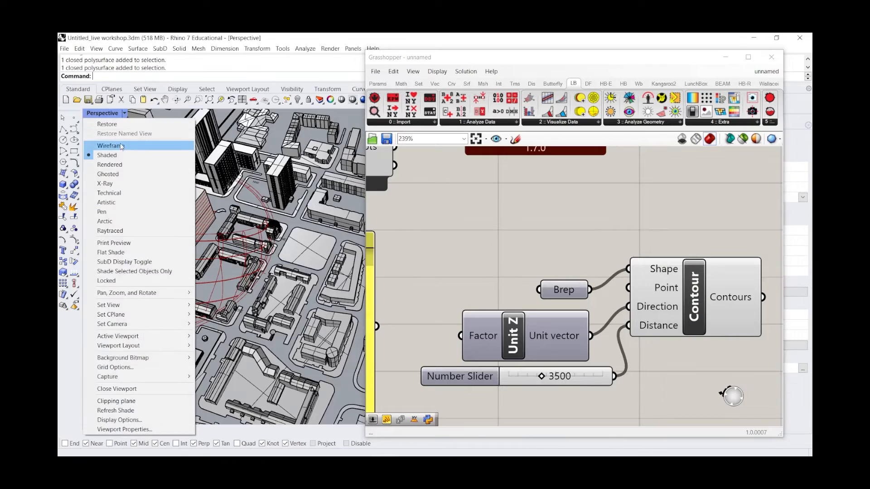
pyautogui.click(108, 146)
pyautogui.scroll(-5, 281, 184)
pyautogui.scroll(8, 215, 195)
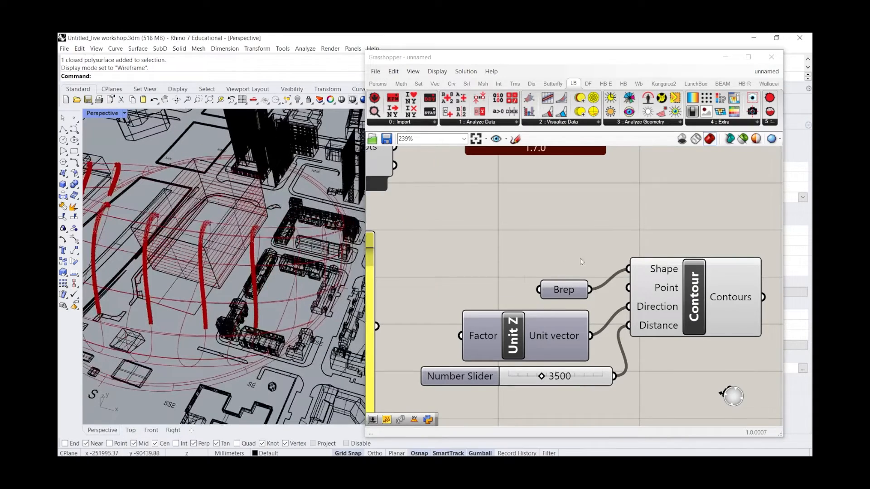
# Turn off the preview of the Sunpath component
pyautogui.scroll(-4, 594, 280)
pyautogui.click(478, 200)
pyautogui.rightClick(476, 178)
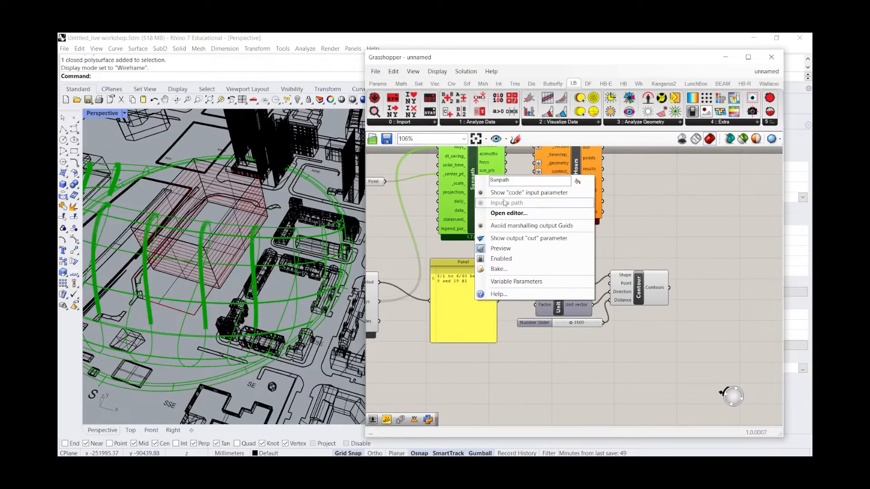
pyautogui.click(501, 249)
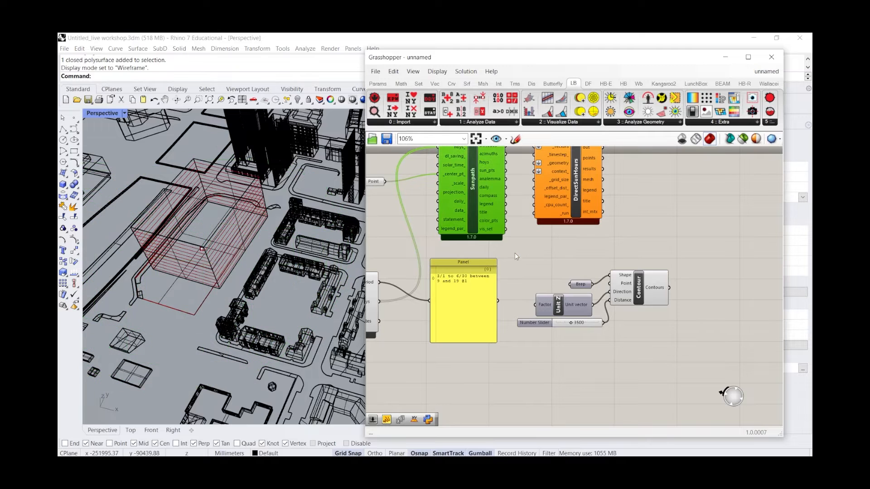
# Examine the contour lines on the block in the model and compare them with the Brep parameter
pyautogui.click(651, 292)
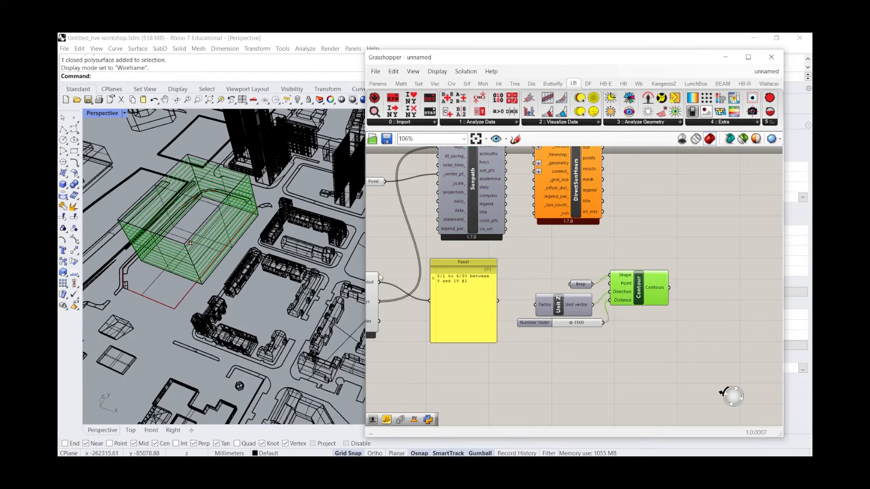
pyautogui.scroll(5, 233, 194)
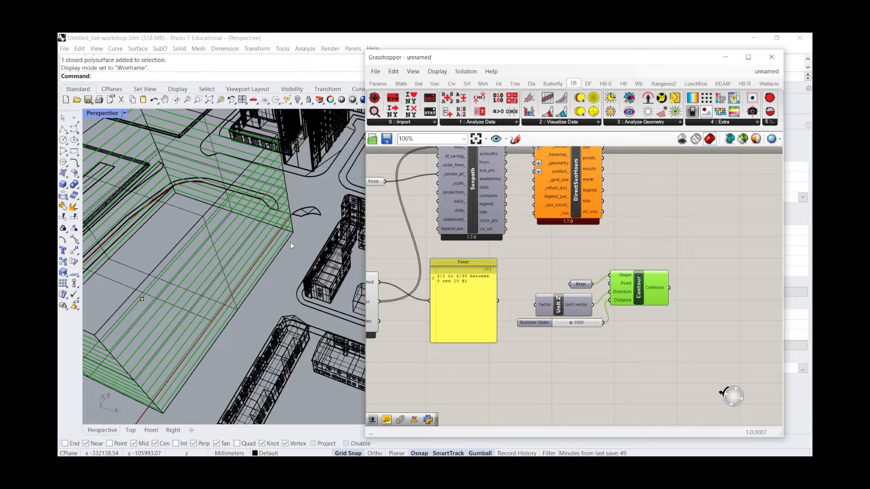
pyautogui.scroll(-5, 290, 242)
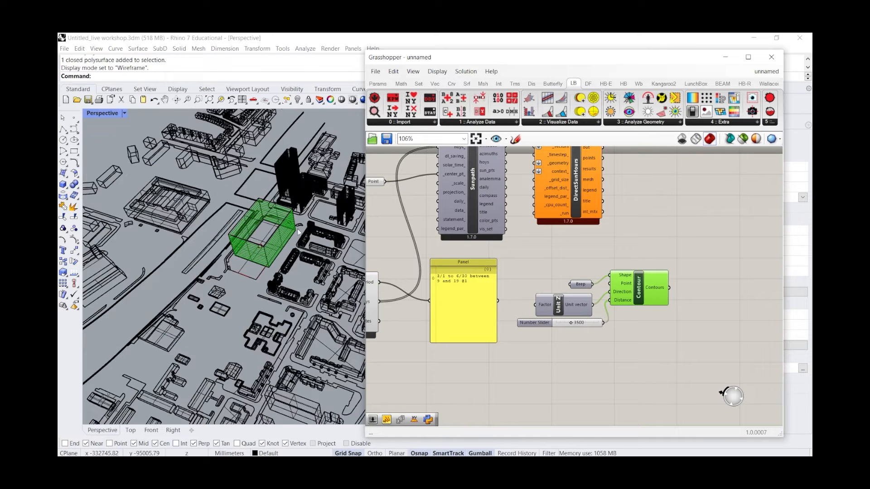
pyautogui.click(581, 285)
pyautogui.scroll(5, 299, 244)
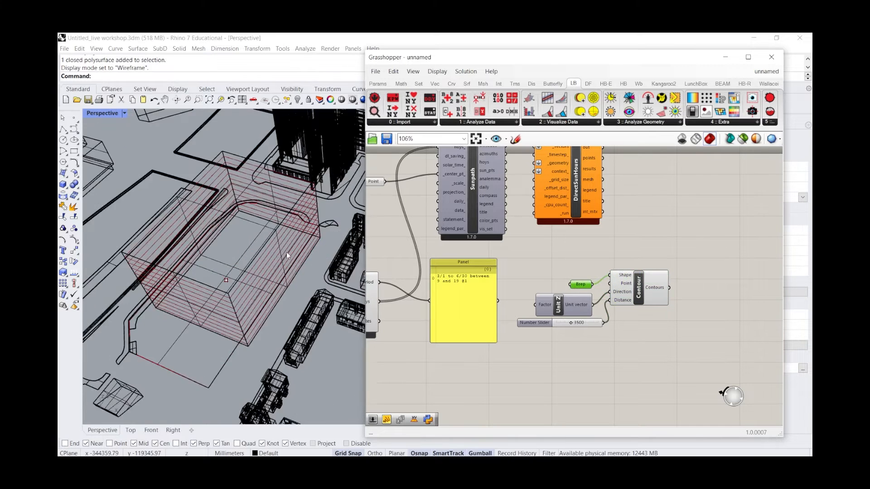
# Scale the block down in height, relocate it with the Move command, and deselect it
pyautogui.click(253, 222)
pyautogui.moveTo(242, 271); pyautogui.dragTo(273, 300)
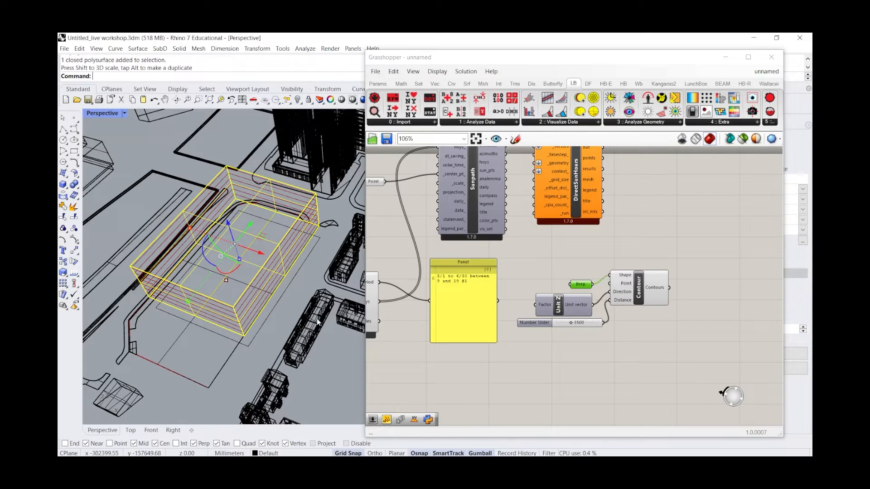
pyautogui.write('m')
pyautogui.press('Return')
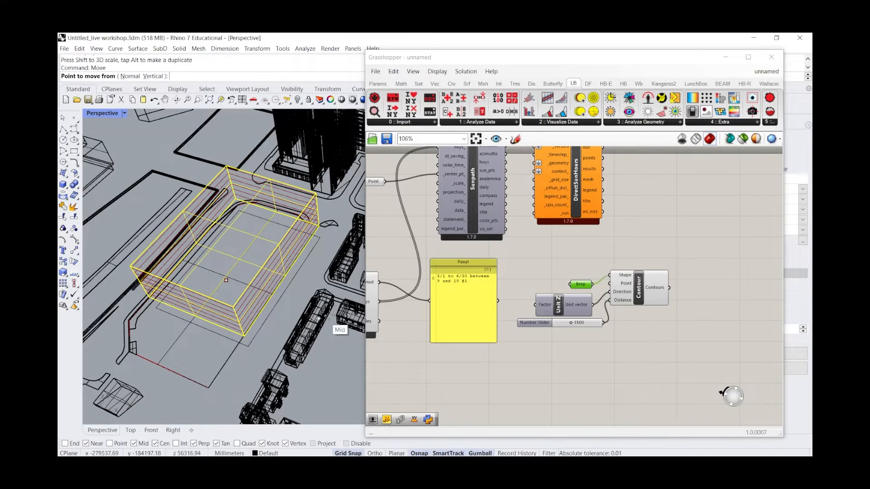
pyautogui.moveTo(322, 227); pyautogui.dragTo(278, 259, button='right')
pyautogui.click(285, 275)
pyautogui.click(288, 283)
pyautogui.click(482, 370)
pyautogui.moveTo(269, 196); pyautogui.dragTo(233, 151, button='right')
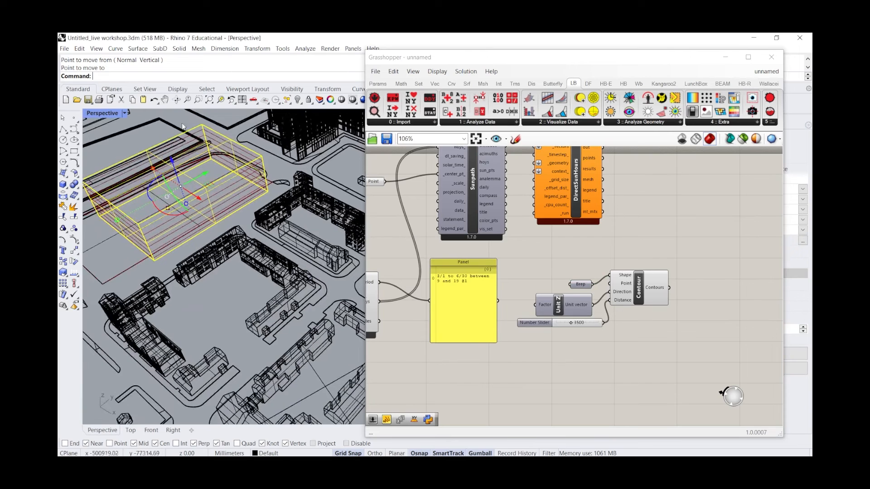
pyautogui.click(162, 135)
# Check Contour's output curves on the shortened block and search for a surface component with "srf"
pyautogui.scroll(4, 162, 135)
pyautogui.click(657, 289)
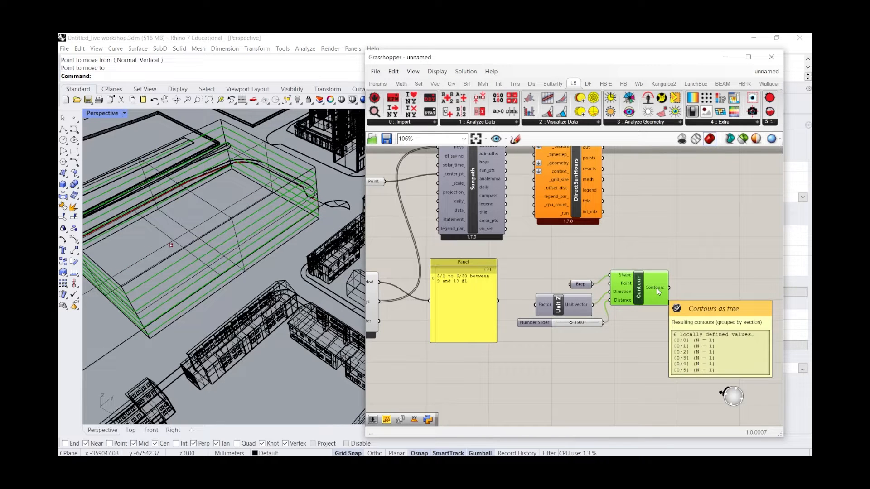
pyautogui.doubleClick(687, 276)
pyautogui.write('srf')
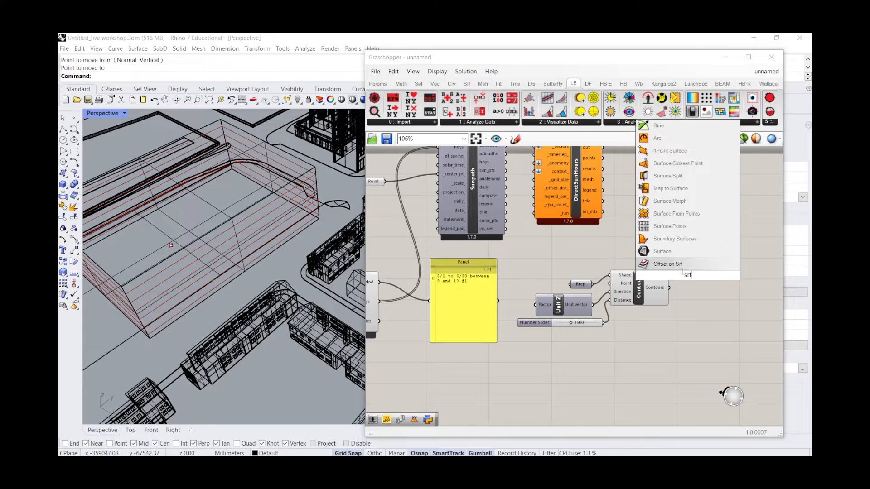
# Add a Surface parameter fed by the Contour component's Contours output, and space the Surface and Brep parameters away from Contour
pyautogui.click(662, 252)
pyautogui.moveTo(672, 290)
pyautogui.mouseDown()
pyautogui.moveTo(690, 266)
pyautogui.moveTo(700, 271)
pyautogui.mouseUp()
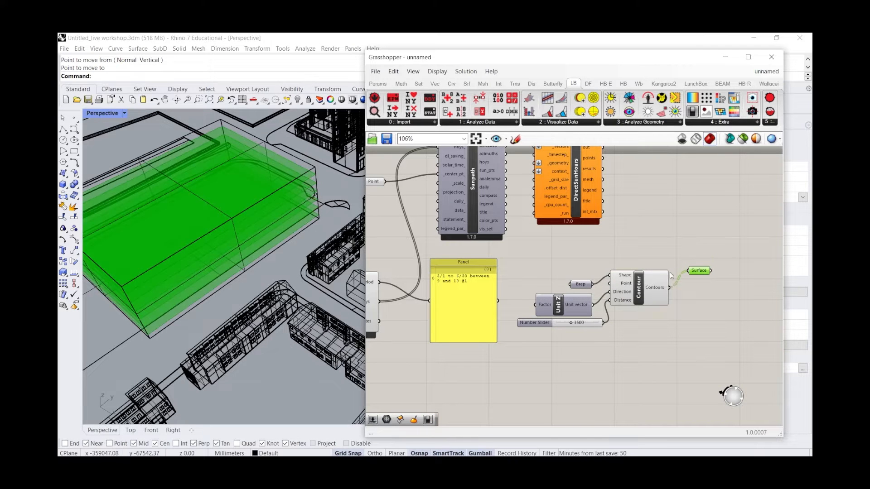
pyautogui.scroll(-5, 276, 184)
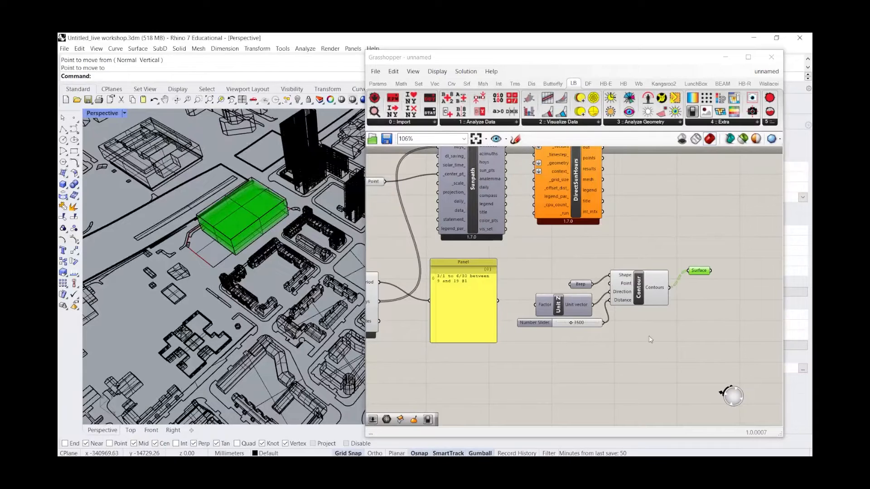
pyautogui.click(650, 340)
pyautogui.scroll(6, 288, 177)
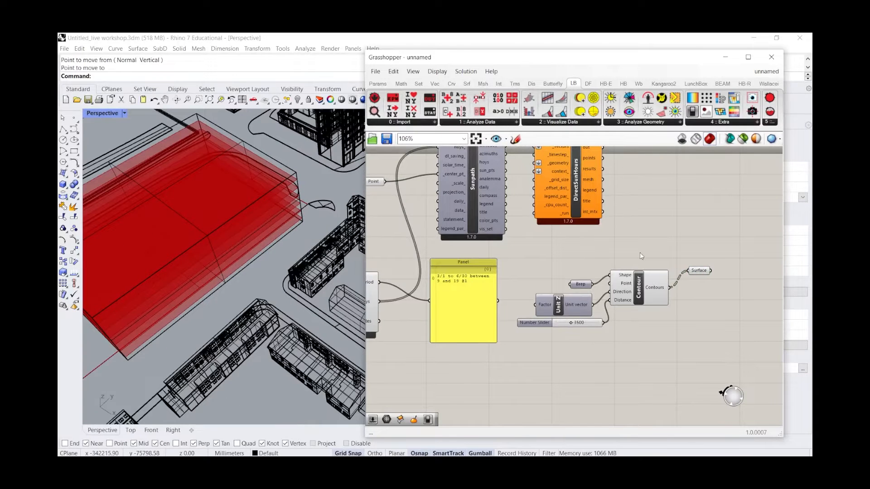
pyautogui.click(699, 270)
pyautogui.moveTo(699, 270); pyautogui.dragTo(734, 229)
pyautogui.click(709, 314)
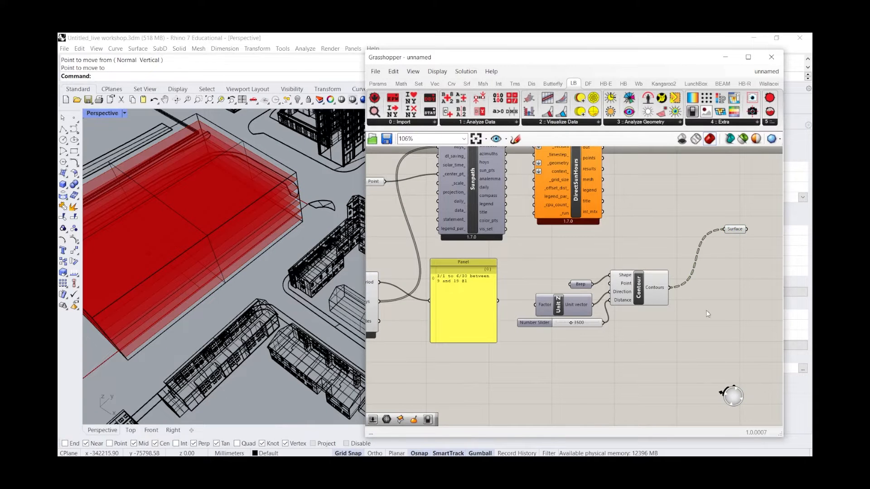
pyautogui.moveTo(581, 285); pyautogui.dragTo(559, 276)
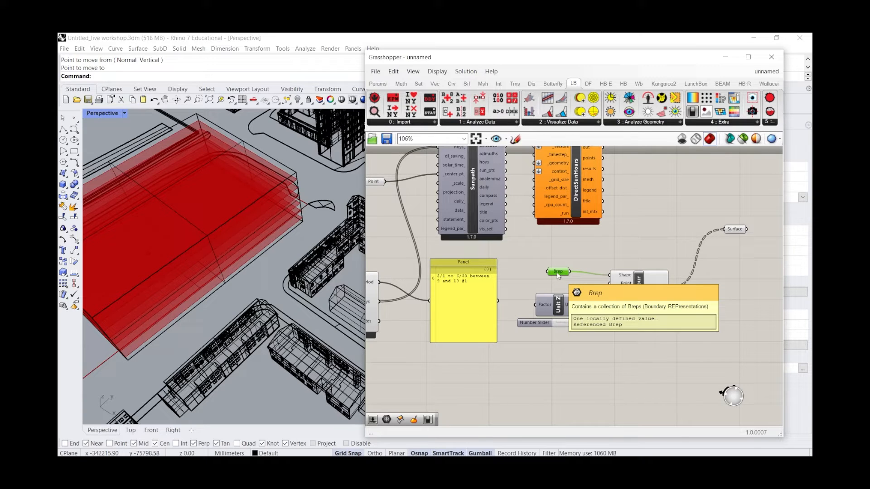
# Flatten the data of the Surface parameter and place it closer to the level of the Contour component
pyautogui.click(732, 229)
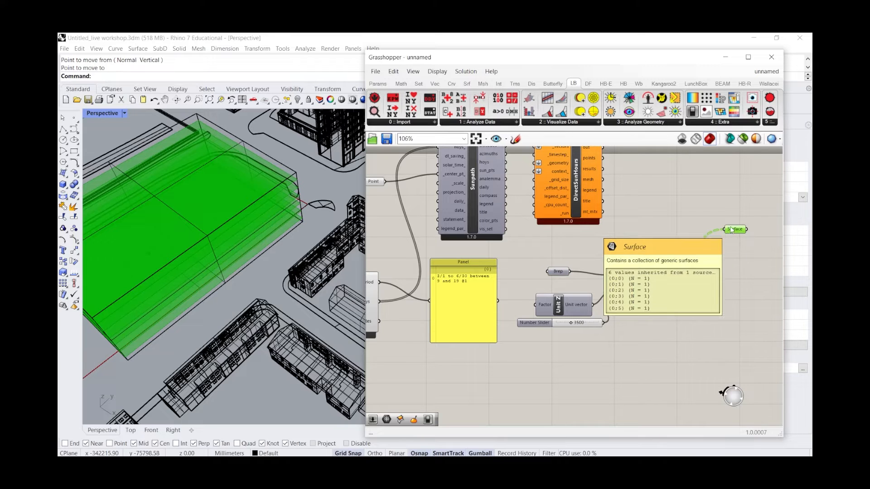
pyautogui.moveTo(733, 229); pyautogui.dragTo(725, 255)
pyautogui.rightClick(725, 255)
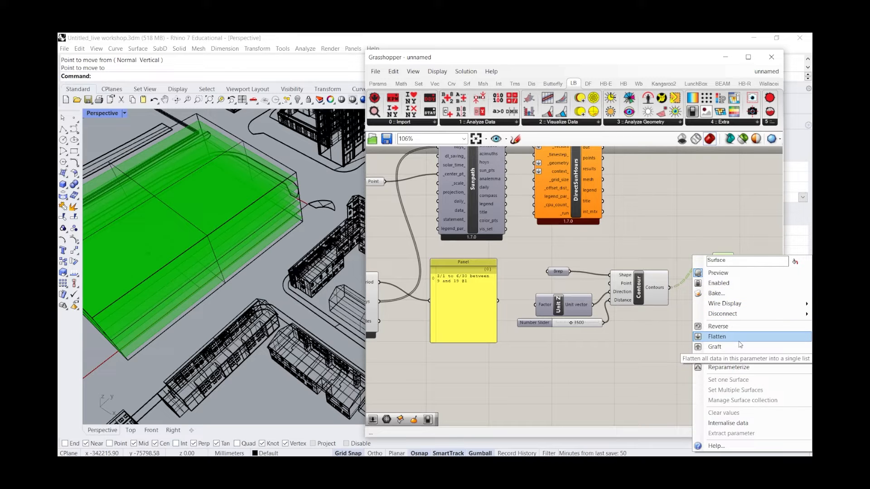
pyautogui.click(679, 216)
pyautogui.scroll(2, 684, 275)
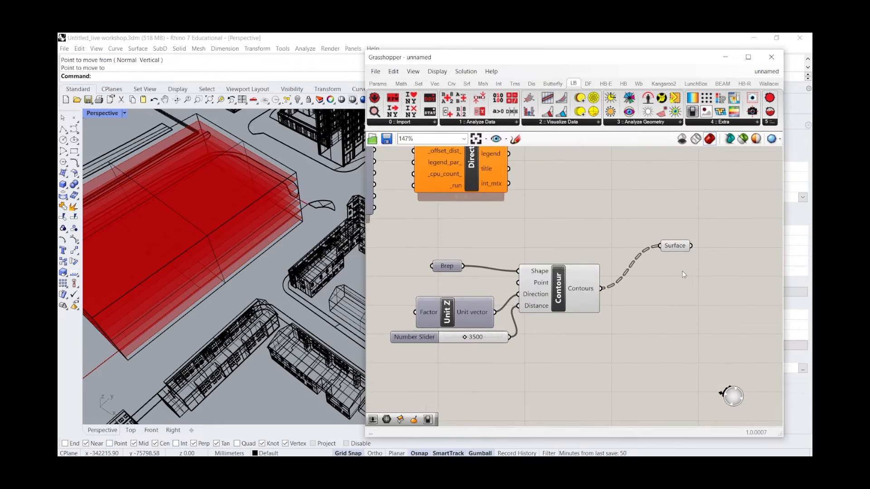
pyautogui.click(672, 247)
pyautogui.scroll(4, 672, 247)
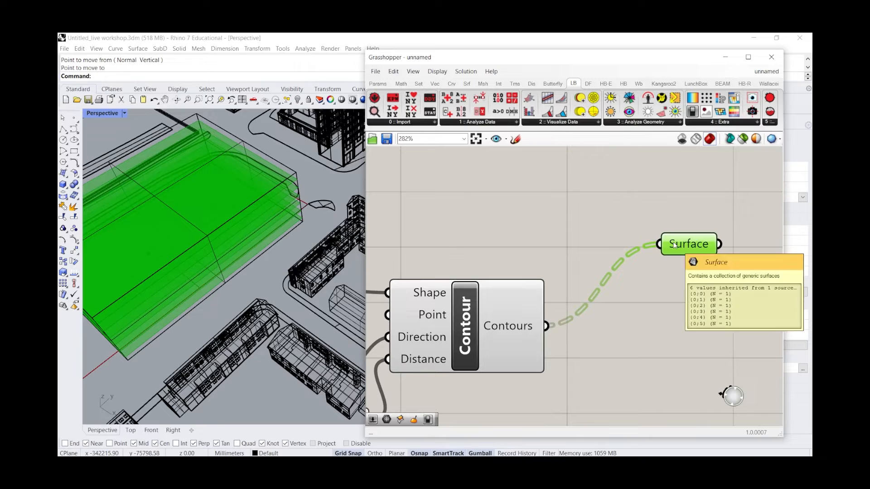
pyautogui.rightClick(674, 245)
pyautogui.click(709, 324)
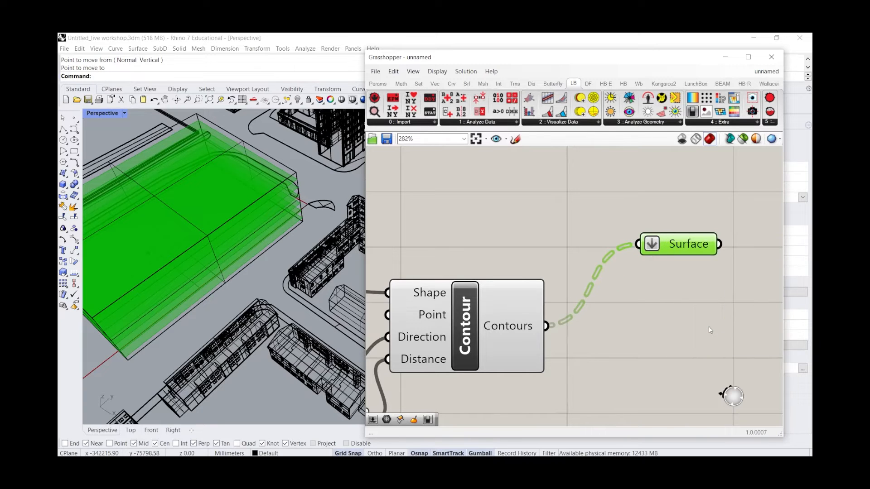
pyautogui.moveTo(680, 247); pyautogui.dragTo(688, 267)
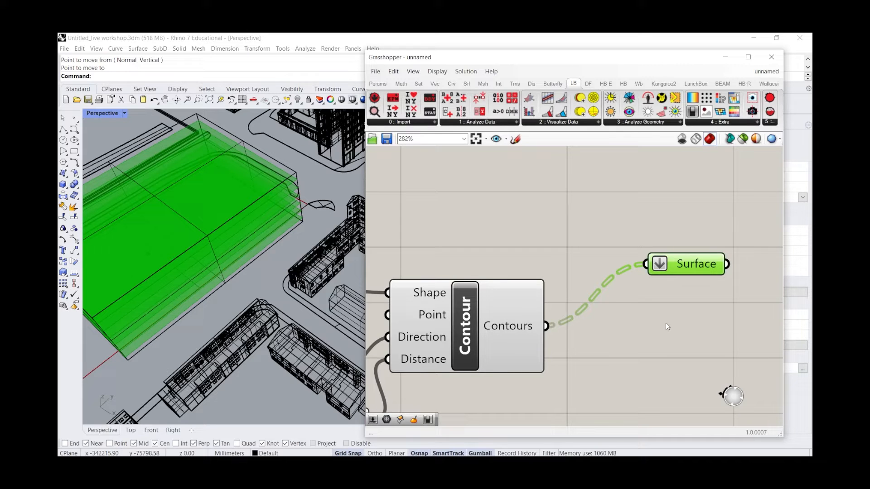
# Rearrange the Contour, Surface and DirectSunHours components so that they are spaced further from Sunpath and the panel
pyautogui.scroll(-4, 665, 323)
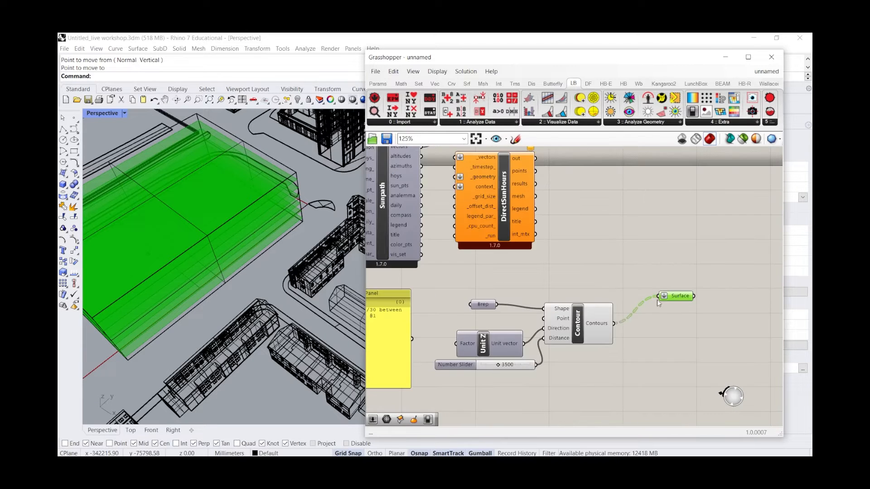
pyautogui.click(652, 243)
pyautogui.moveTo(706, 309); pyautogui.dragTo(611, 249)
pyautogui.moveTo(679, 295); pyautogui.dragTo(651, 284)
pyautogui.click(629, 235)
pyautogui.moveTo(667, 331); pyautogui.dragTo(557, 256)
pyautogui.moveTo(565, 320); pyautogui.dragTo(609, 333)
pyautogui.click(551, 207)
pyautogui.moveTo(508, 199); pyautogui.dragTo(578, 190)
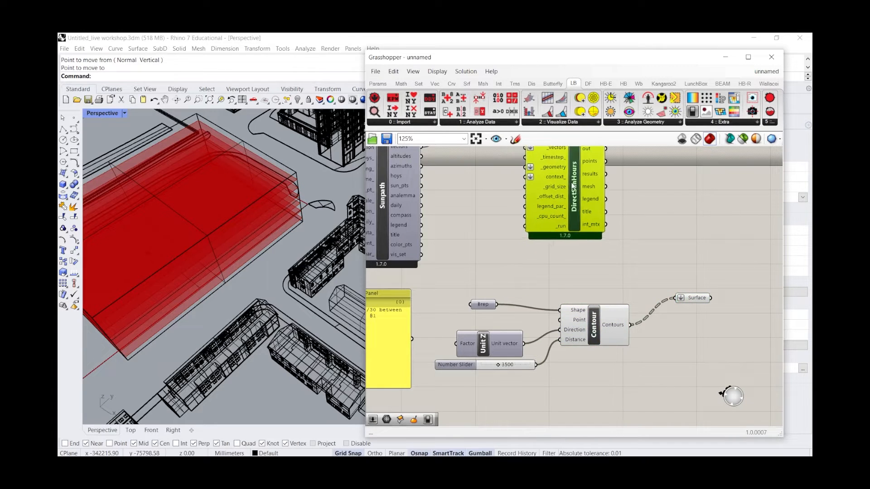
pyautogui.scroll(-3, 485, 328)
pyautogui.scroll(1, 500, 265)
pyautogui.scroll(-2, 554, 191)
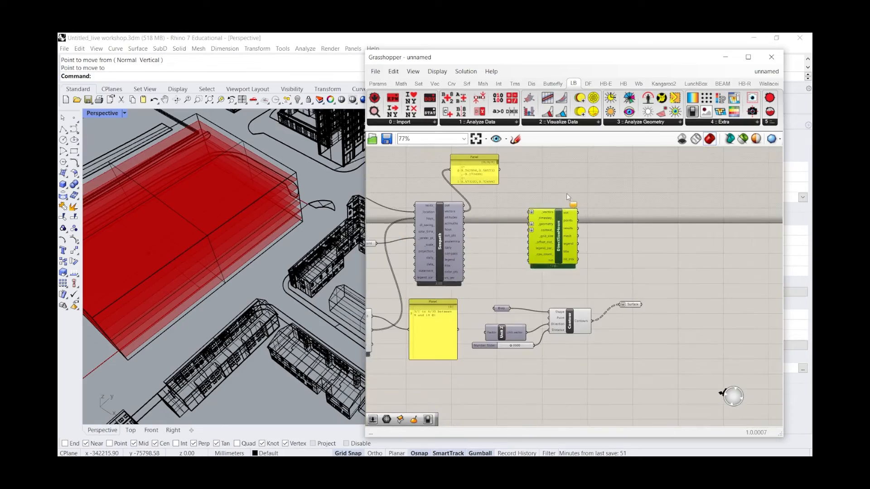
pyautogui.moveTo(563, 218); pyautogui.dragTo(568, 223)
pyautogui.scroll(3, 568, 224)
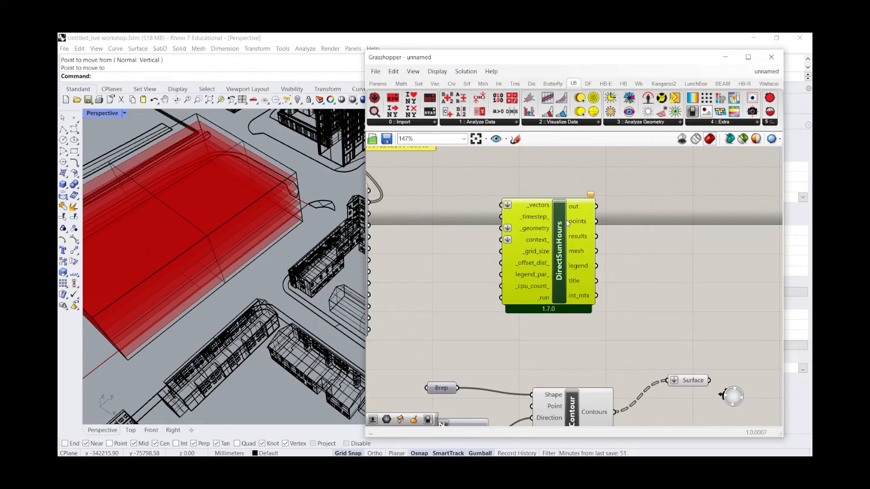
pyautogui.scroll(-5, 311, 186)
pyautogui.scroll(2, 311, 185)
pyautogui.moveTo(311, 185); pyautogui.dragTo(287, 174, button='right')
pyautogui.rightClick(294, 176)
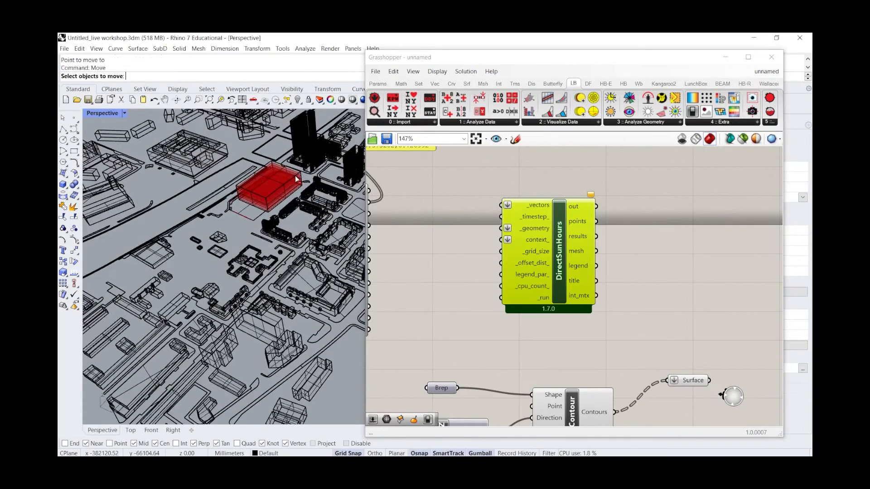
pyautogui.click(633, 259)
pyautogui.scroll(3, 249, 191)
pyautogui.moveTo(248, 191)
pyautogui.mouseDown(button='right')
pyautogui.moveTo(276, 192)
pyautogui.moveTo(257, 188)
pyautogui.mouseUp(button='right')
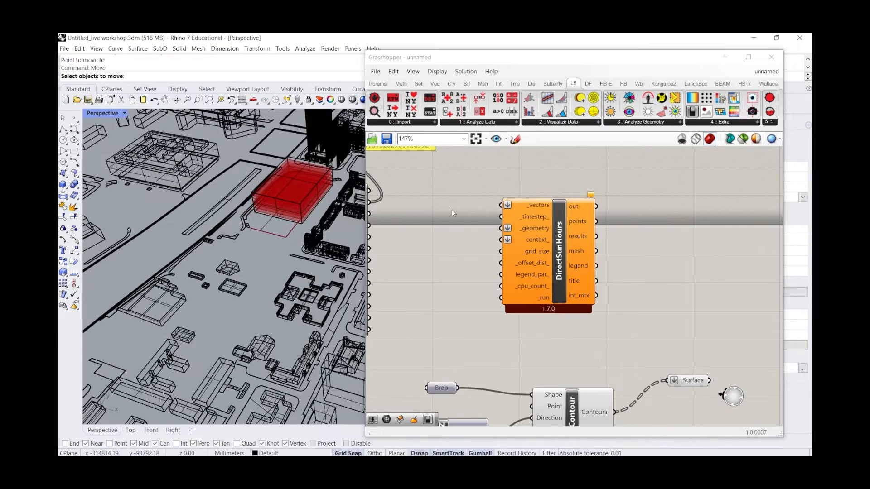
# Move the DirectSunHours component further away from Sunpath and read its description
pyautogui.moveTo(544, 238); pyautogui.dragTo(523, 232, button='right')
pyautogui.moveTo(522, 233); pyautogui.dragTo(667, 251)
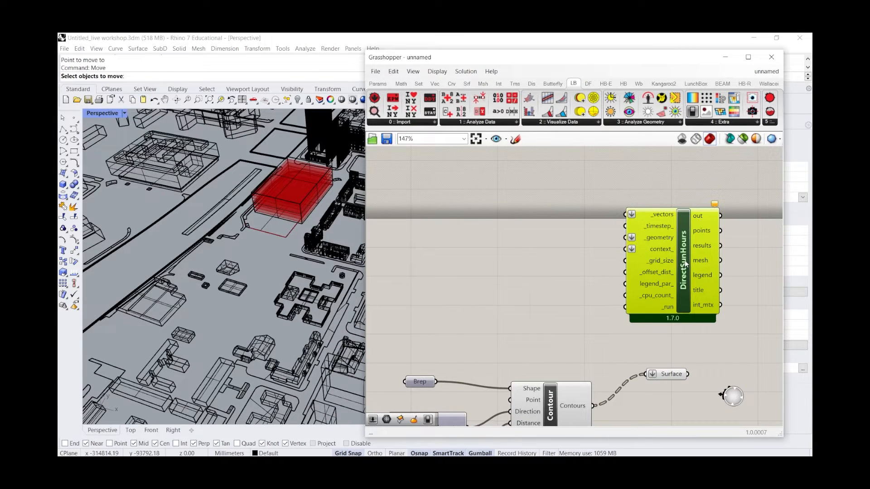
pyautogui.scroll(-4, 589, 233)
pyautogui.scroll(2, 425, 260)
pyautogui.scroll(-2, 449, 260)
pyautogui.scroll(4, 652, 246)
pyautogui.moveTo(641, 264)
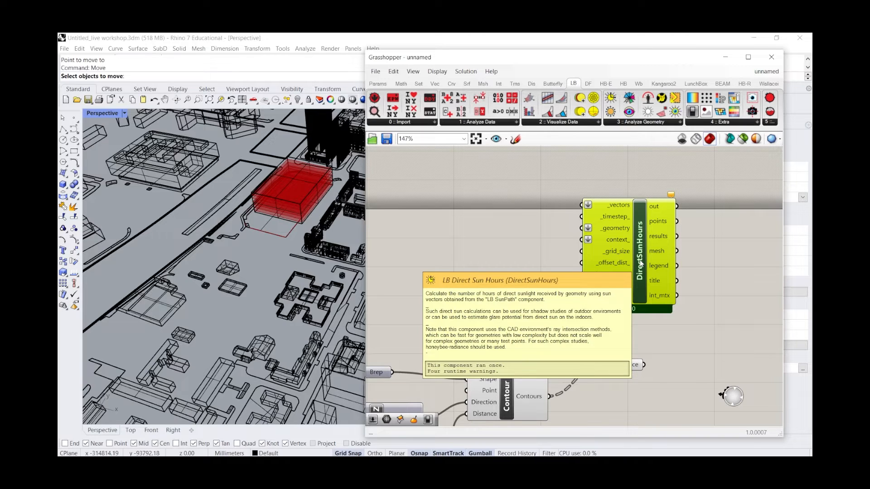
# Try to connect the Surface parameter to the _timestep_ input of DirectSunHours and check the component's error messages
pyautogui.moveTo(644, 365); pyautogui.dragTo(581, 217)
pyautogui.moveTo(663, 262); pyautogui.dragTo(677, 268)
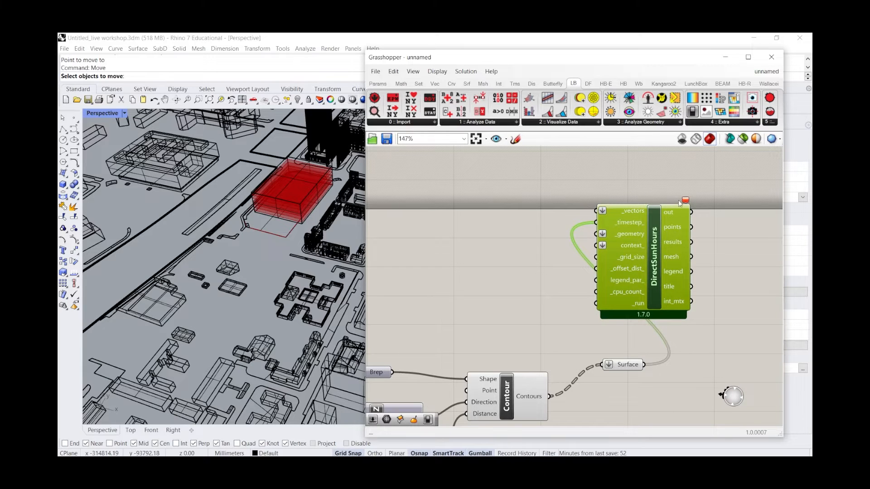
pyautogui.scroll(3, 653, 216)
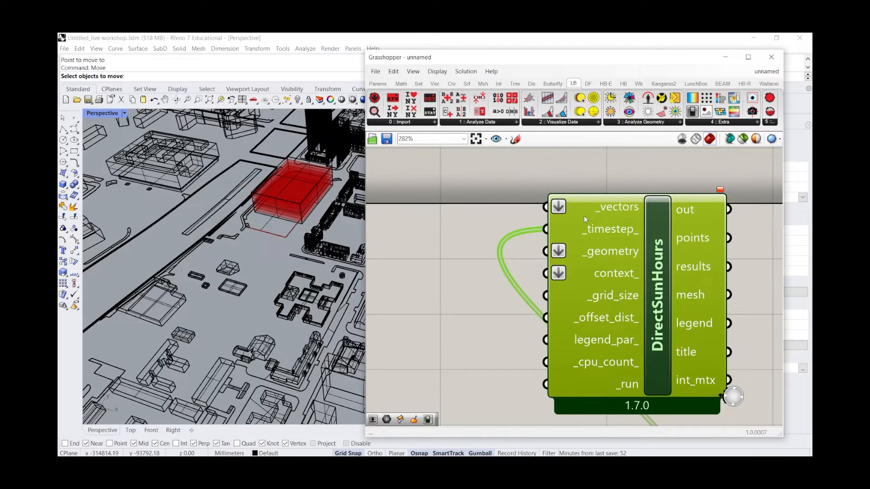
pyautogui.click(720, 190)
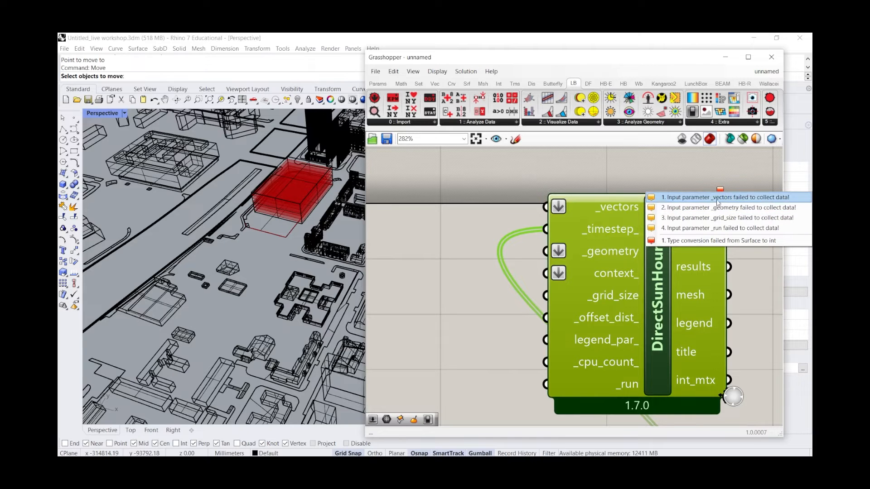
pyautogui.click(689, 172)
pyautogui.scroll(-3, 709, 185)
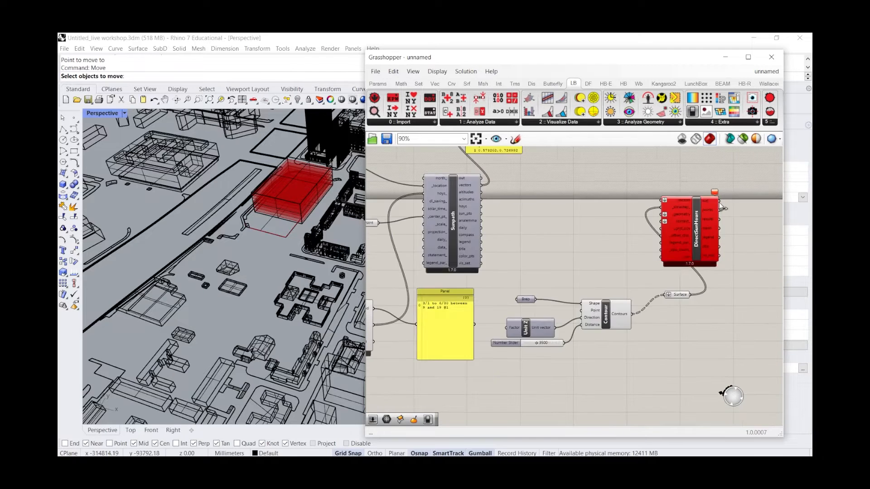
# Widen the panel that lists Sunpath's vectors and view the end of its list
pyautogui.scroll(2, 464, 185)
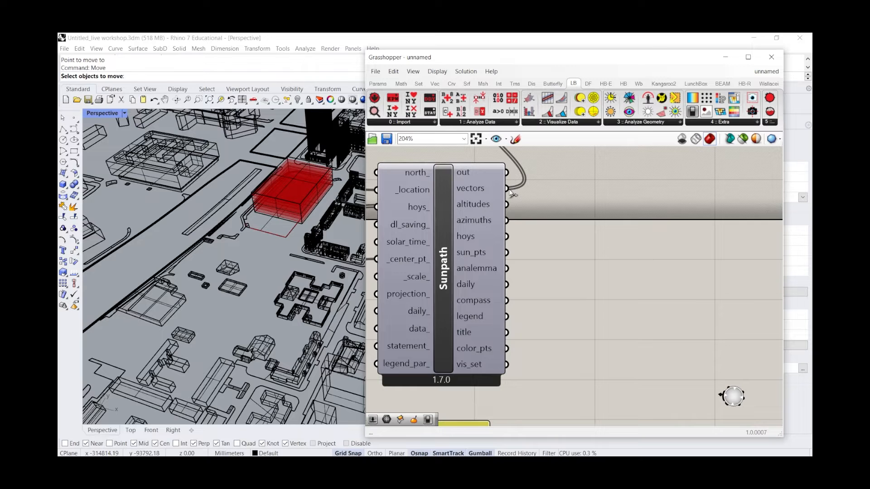
pyautogui.click(462, 194)
pyautogui.scroll(-5, 474, 210)
pyautogui.scroll(5, 516, 158)
pyautogui.scroll(-5, 502, 197)
pyautogui.scroll(3, 512, 198)
pyautogui.moveTo(526, 204); pyautogui.dragTo(724, 207)
pyautogui.moveTo(722, 164); pyautogui.dragTo(723, 209)
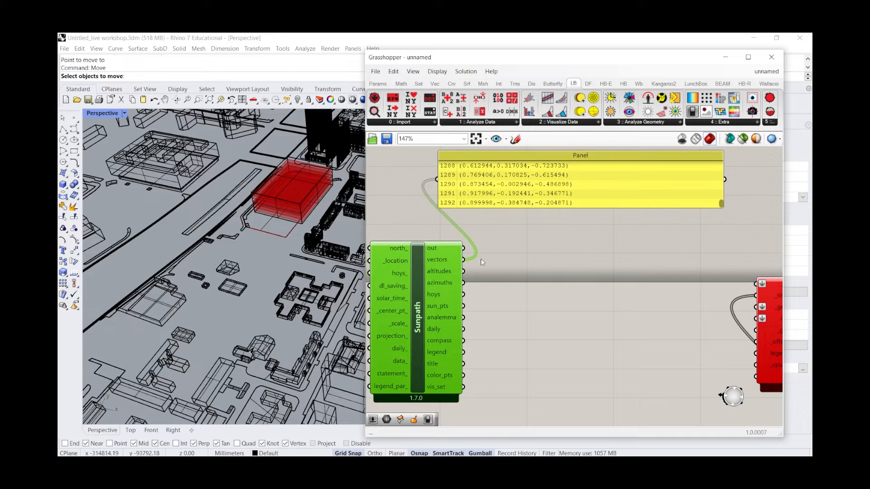
# Connect Sunpath's vectors output to the _vectors input of DirectSunHours
pyautogui.moveTo(461, 260); pyautogui.dragTo(558, 249)
pyautogui.scroll(-4, 439, 261)
pyautogui.scroll(5, 642, 293)
pyautogui.scroll(-5, 648, 222)
# Tidy the canvas by regrouping the contour components and Surface parameter below DirectSunHours and moving the vectors panel beside Sunpath
pyautogui.moveTo(632, 362); pyautogui.dragTo(491, 295)
pyautogui.moveTo(574, 320); pyautogui.dragTo(571, 306)
pyautogui.click(698, 312)
pyautogui.moveTo(626, 293); pyautogui.dragTo(599, 291)
pyautogui.scroll(2, 453, 227)
pyautogui.scroll(1, 659, 304)
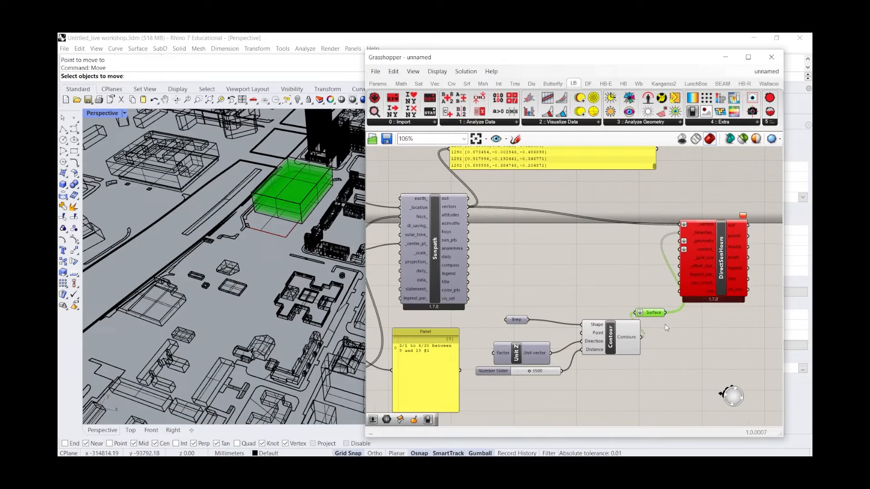
pyautogui.moveTo(515, 163); pyautogui.dragTo(599, 190)
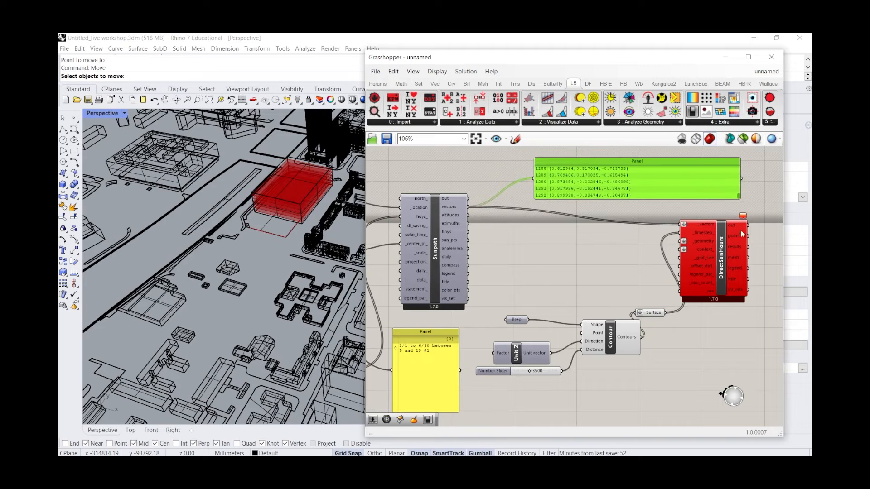
# Check the DirectSunHours errors, connect the Surface parameter to its _geometry input and disconnect Surface from _timestep_
pyautogui.click(743, 216)
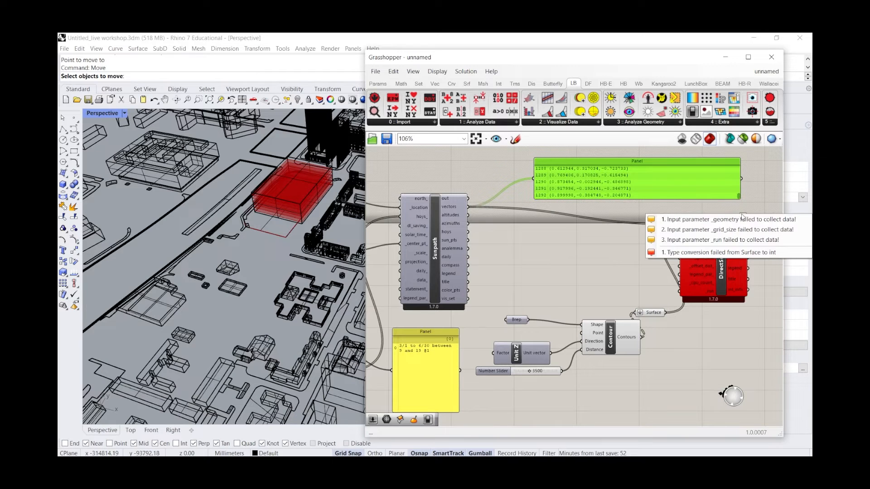
pyautogui.click(761, 201)
pyautogui.scroll(3, 730, 236)
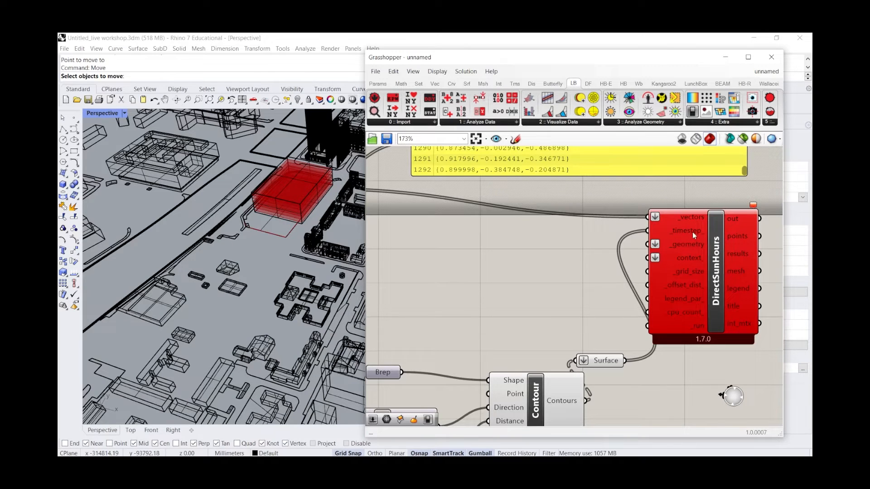
pyautogui.moveTo(625, 361); pyautogui.dragTo(647, 244)
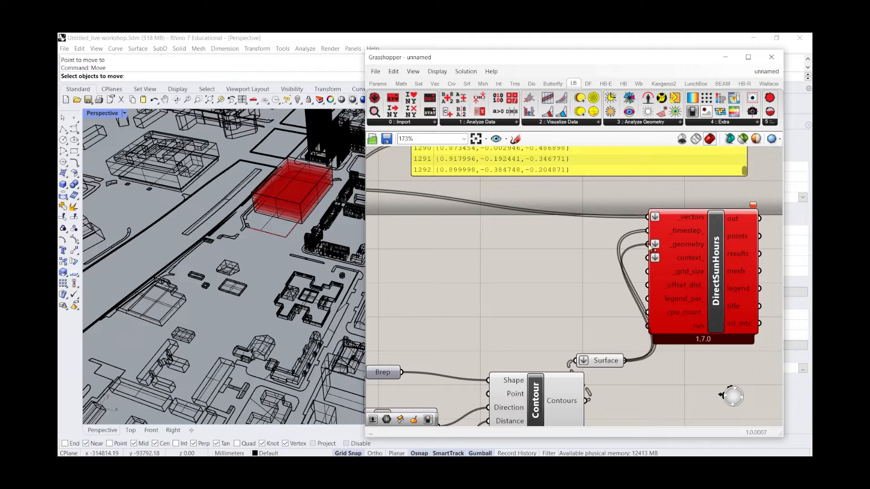
pyautogui.rightClick(680, 227)
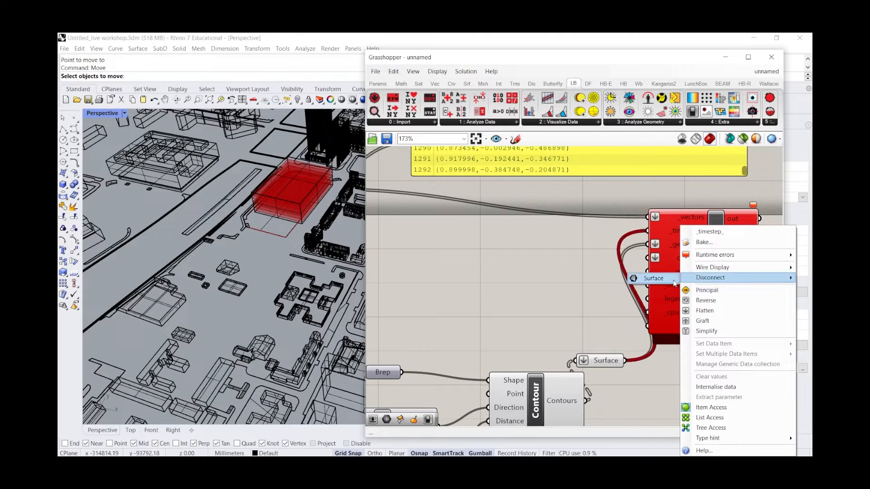
pyautogui.click(654, 278)
pyautogui.scroll(-2, 570, 263)
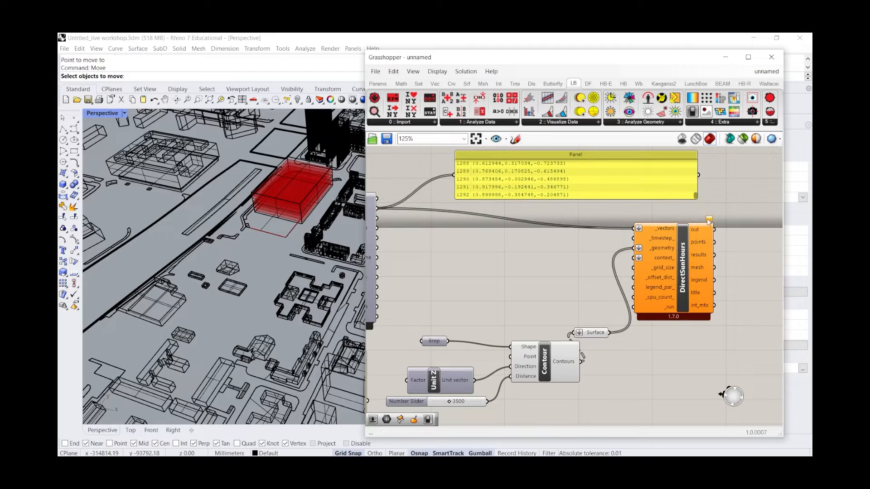
# Add a number slider set to 10000, connect it to the _grid_size input of DirectSunHours and place it in line with that input
pyautogui.moveTo(709, 220)
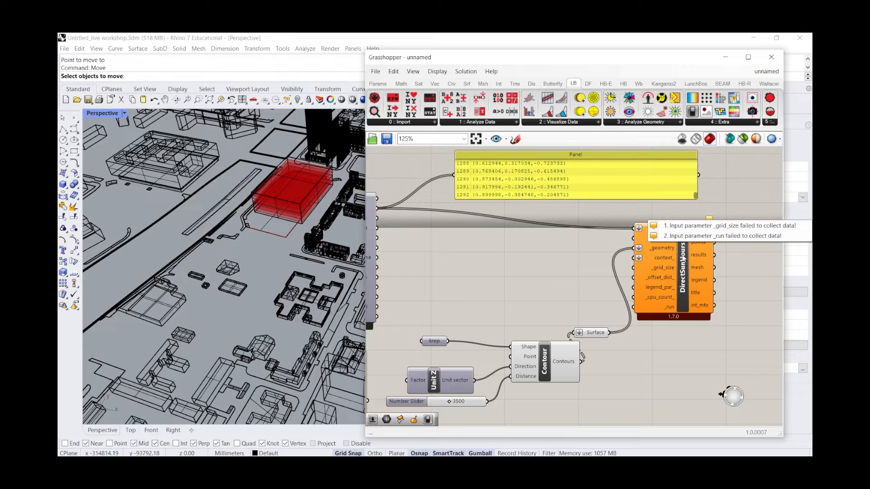
pyautogui.scroll(3, 682, 258)
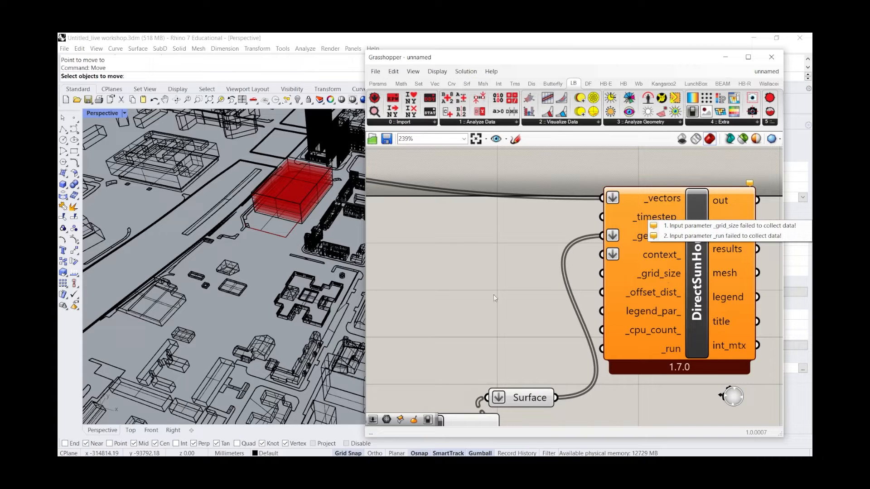
pyautogui.doubleClick(466, 281)
pyautogui.write('10000')
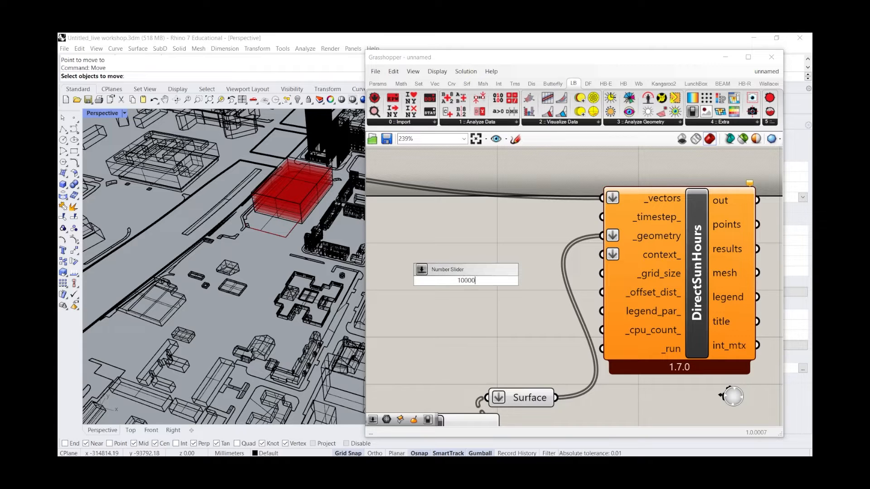
pyautogui.press('Return')
pyautogui.moveTo(563, 281); pyautogui.dragTo(603, 273)
pyautogui.moveTo(750, 184)
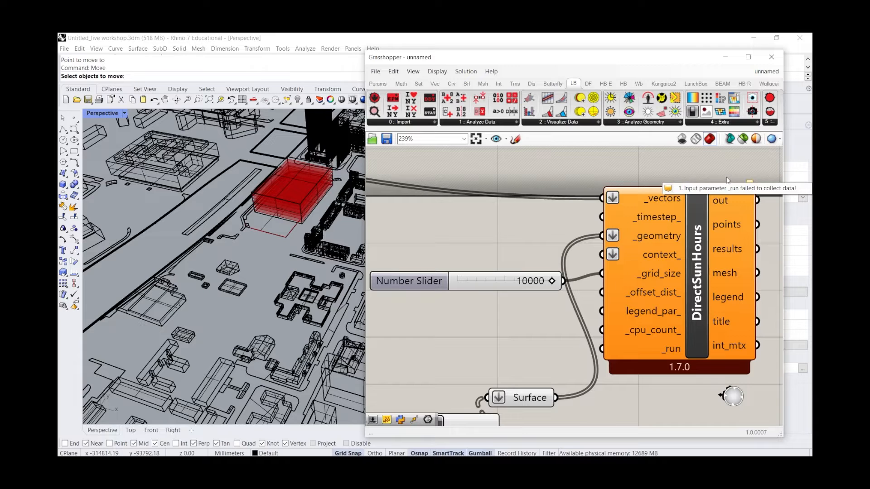
pyautogui.moveTo(434, 285); pyautogui.dragTo(461, 278)
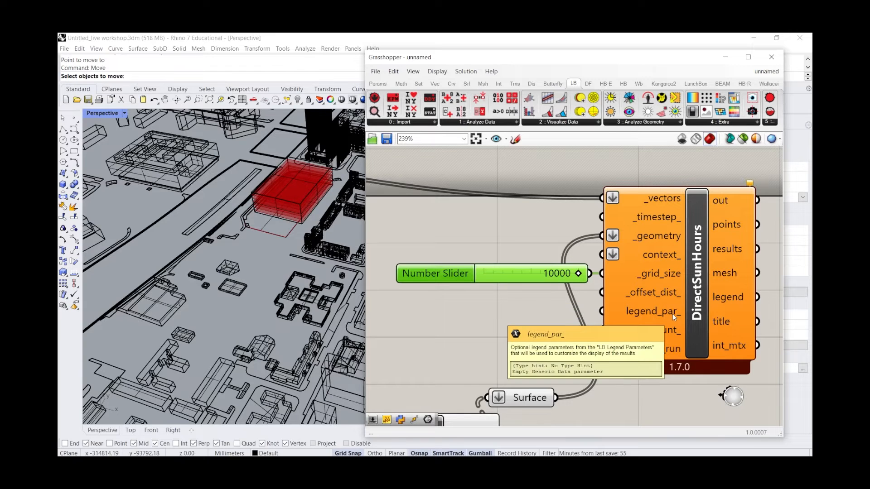
# Check the remaining DirectSunHours warning and read the description of its _run input
pyautogui.moveTo(657, 332)
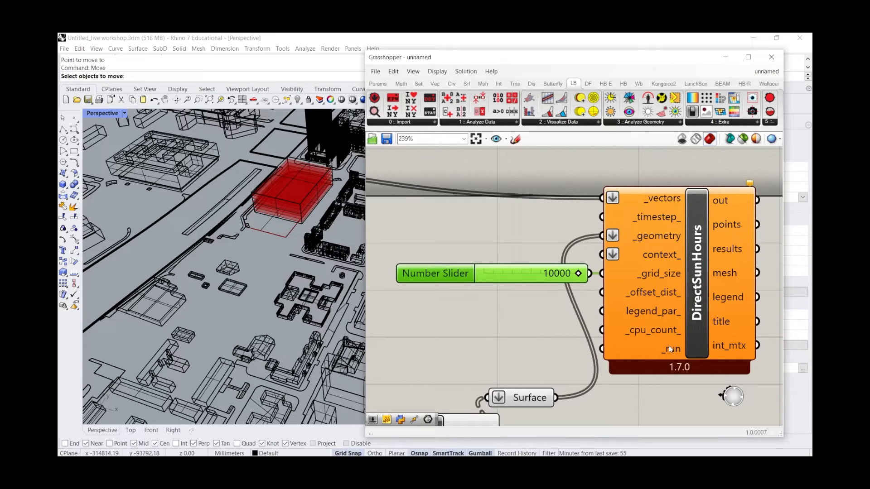
pyautogui.moveTo(750, 189)
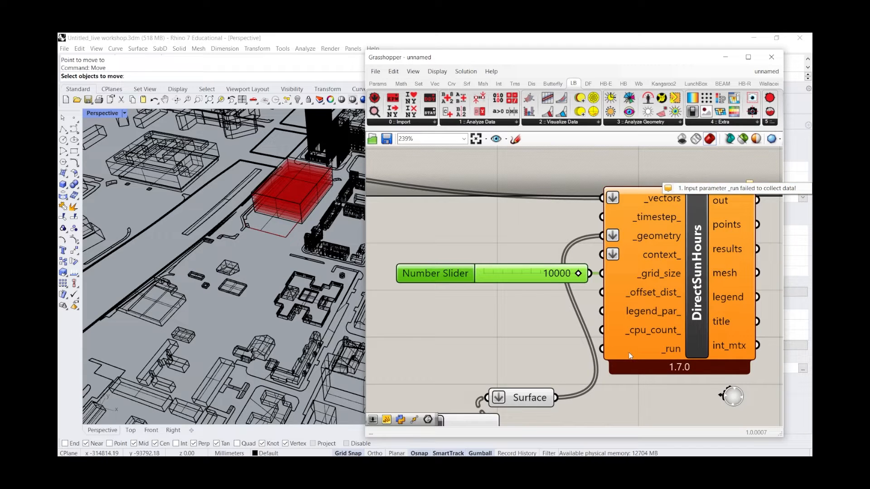
pyautogui.click(657, 390)
pyautogui.click(662, 346)
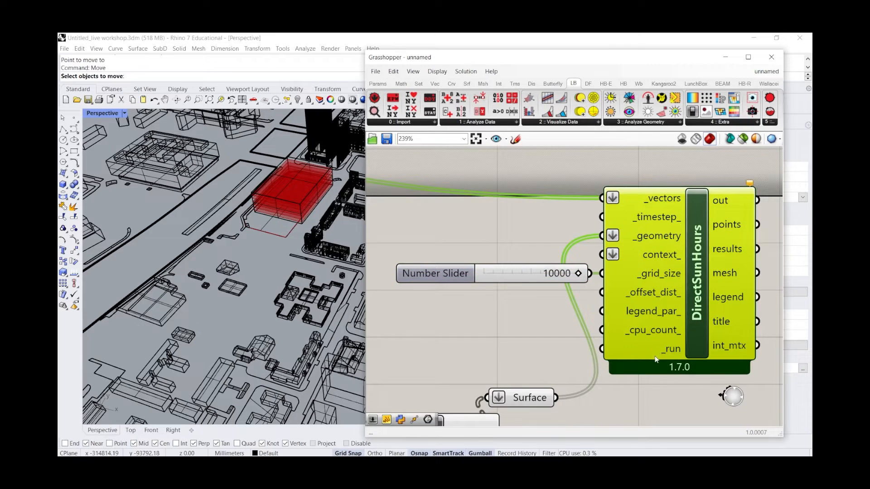
pyautogui.moveTo(654, 351)
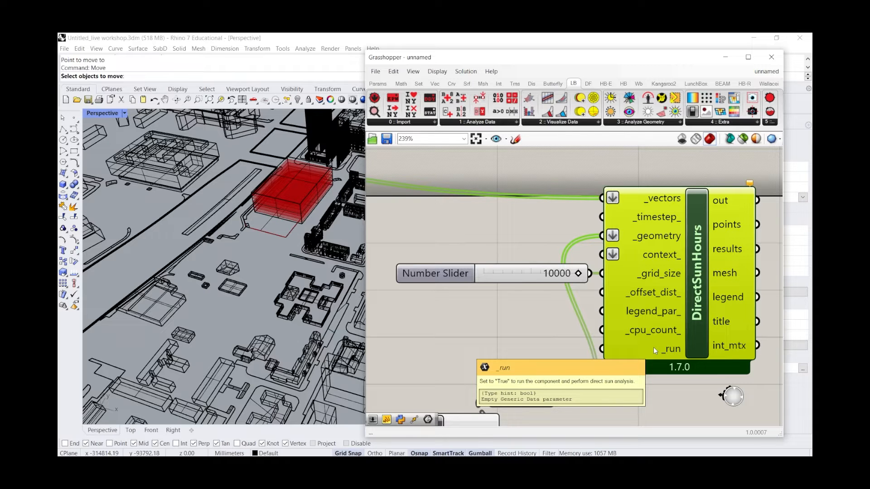
pyautogui.scroll(1, 653, 348)
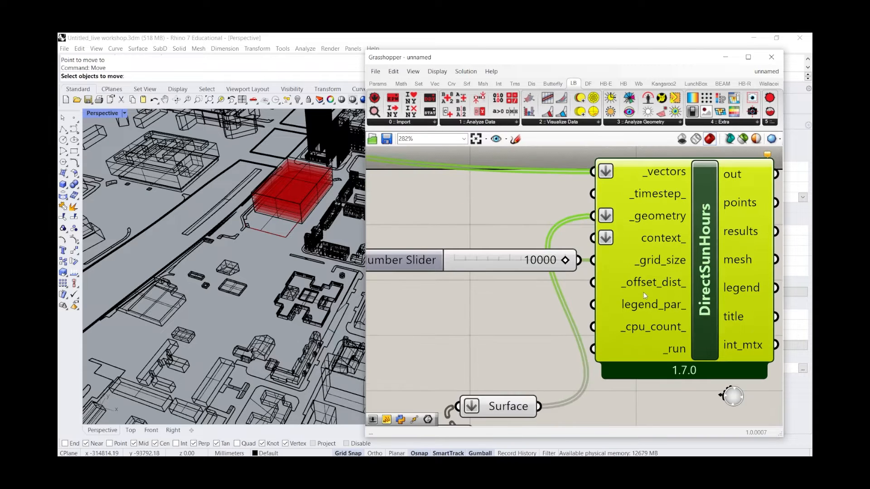
pyautogui.click(490, 365)
pyautogui.doubleClick(490, 362)
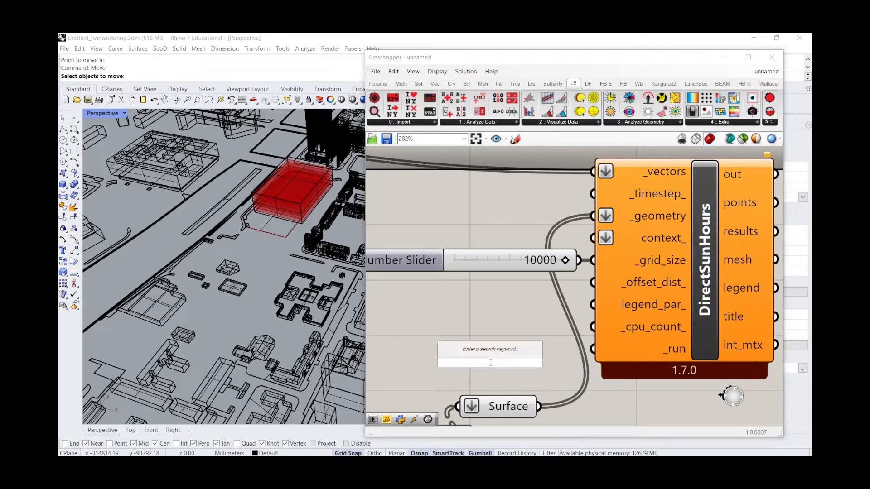
pyautogui.write('bool')
pyautogui.click(503, 340)
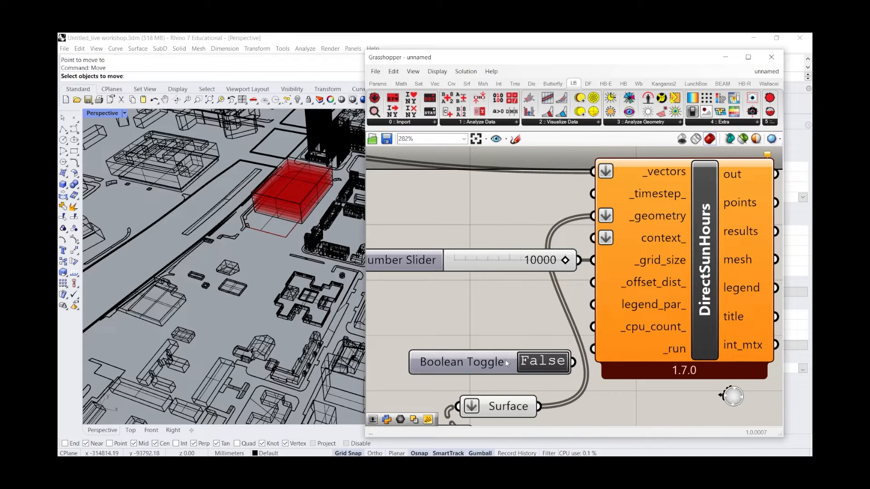
pyautogui.press('Delete')
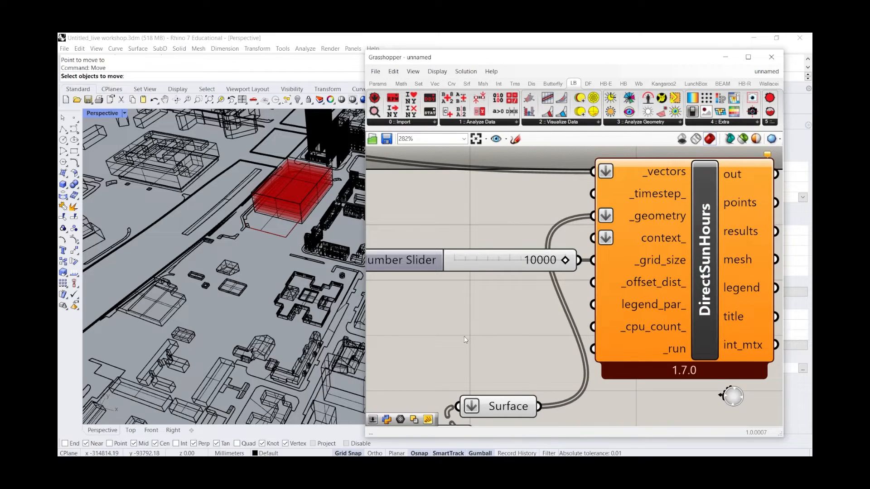
pyautogui.doubleClick(464, 336)
pyautogui.write('bo')
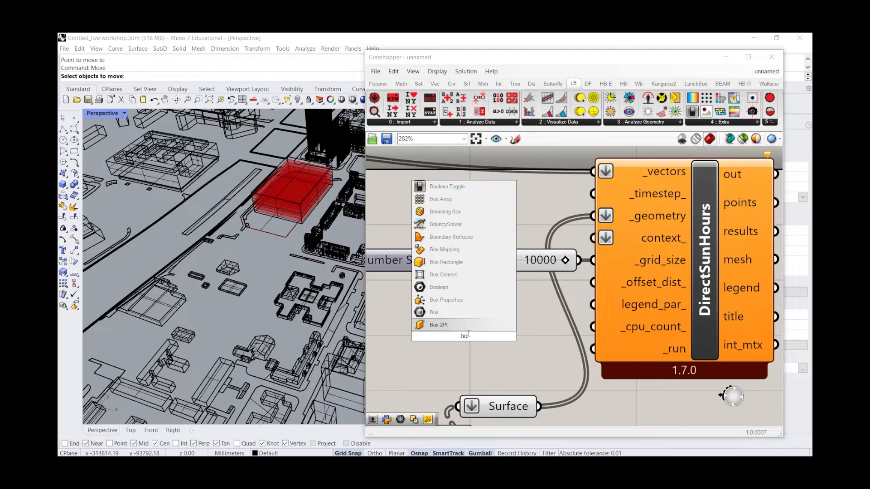
pyautogui.click(467, 276)
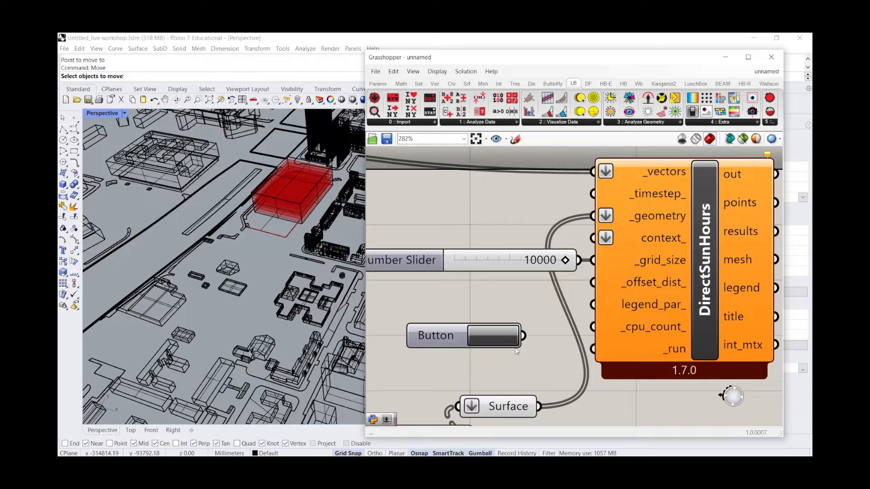
pyautogui.moveTo(520, 368); pyautogui.dragTo(459, 325)
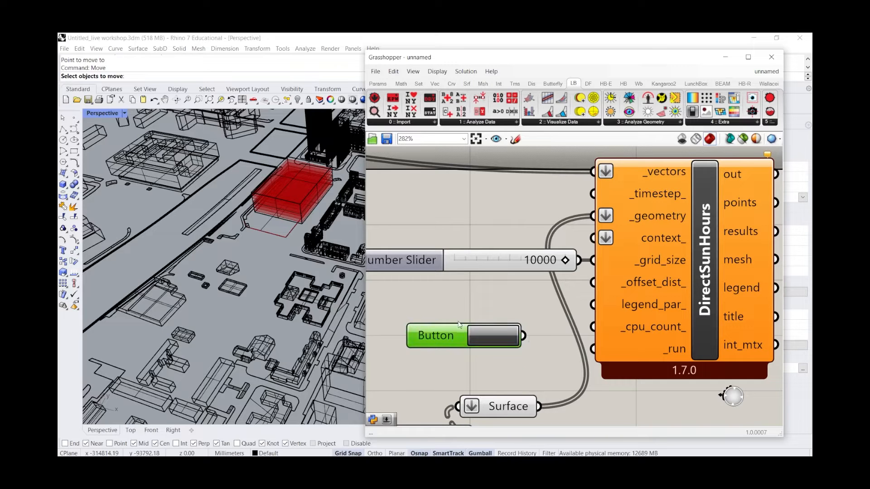
pyautogui.press('Delete')
# Add a Boolean Toggle, set it to True and connect it to the _run input of DirectSunHours
pyautogui.doubleClick(447, 335)
pyautogui.write('bool')
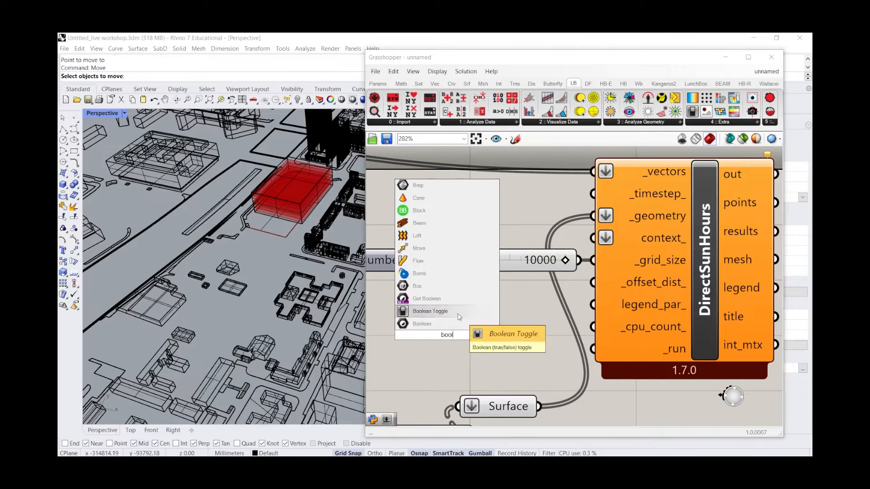
pyautogui.click(459, 313)
pyautogui.doubleClick(484, 338)
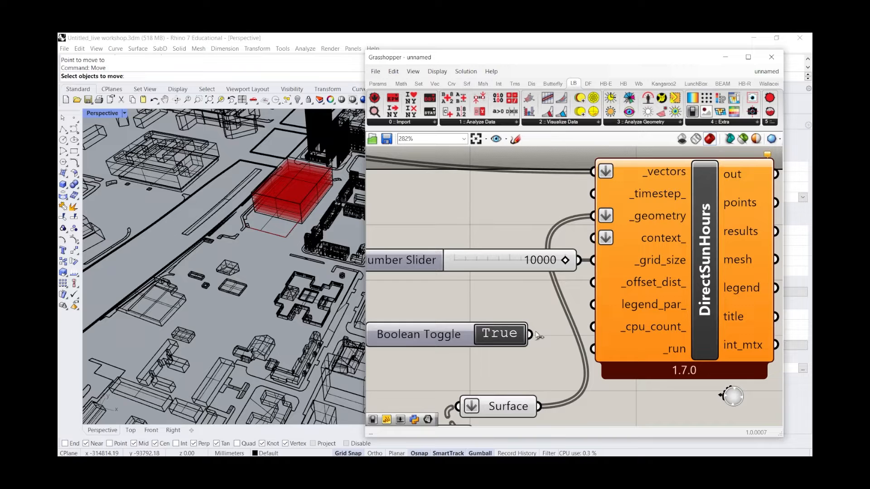
pyautogui.moveTo(531, 336); pyautogui.dragTo(588, 362)
pyautogui.moveTo(530, 335); pyautogui.dragTo(593, 349)
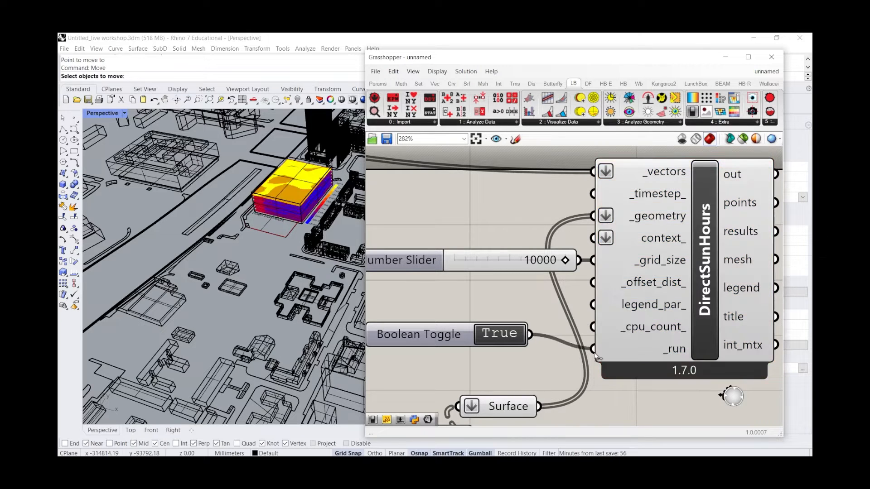
# Try flipping the floor surfaces by inserting a Flip component between the Surface parameter and the _geometry input of DirectSunHours
pyautogui.scroll(5, 272, 190)
pyautogui.moveTo(214, 225); pyautogui.dragTo(223, 211, button='right')
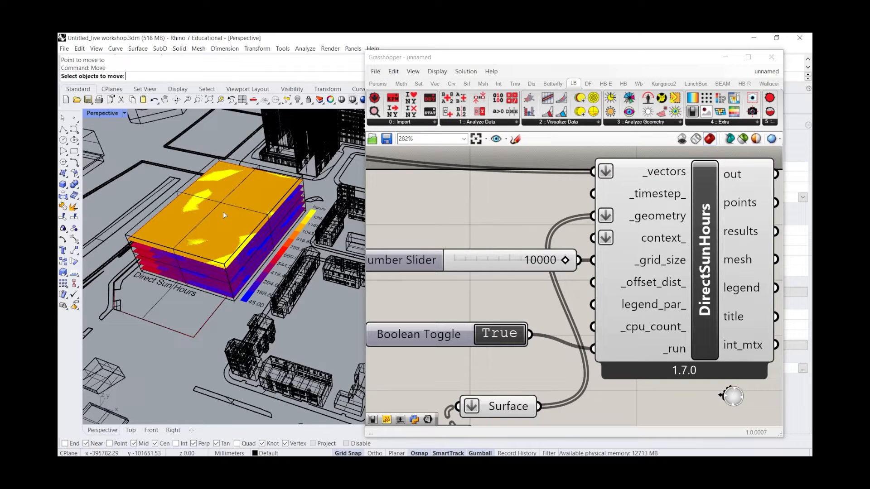
pyautogui.scroll(-4, 495, 224)
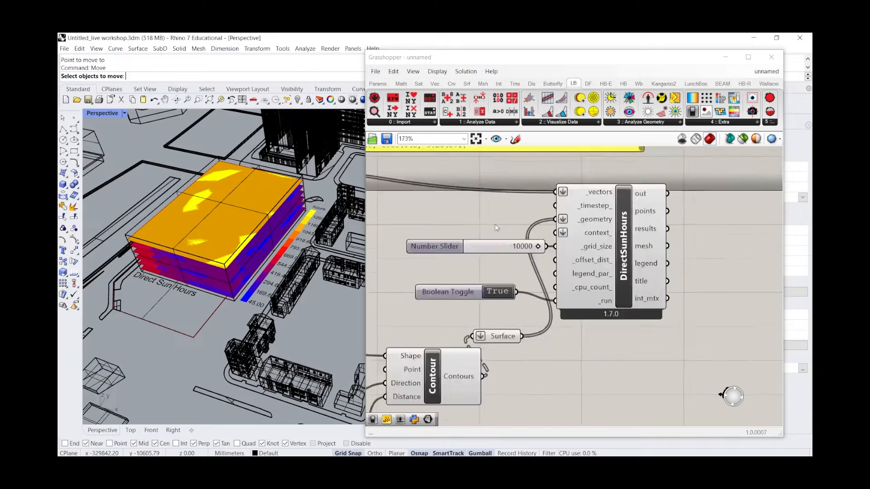
pyautogui.scroll(2, 545, 320)
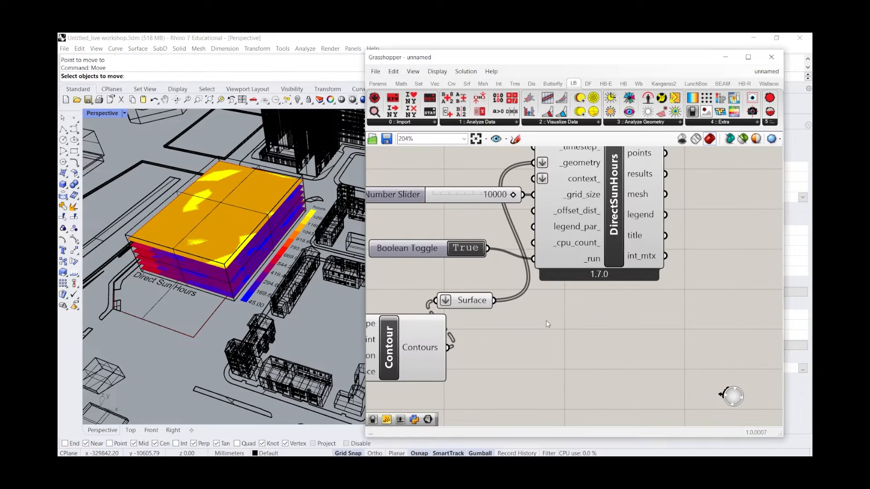
pyautogui.doubleClick(546, 320)
pyautogui.write('fl')
pyautogui.click(517, 297)
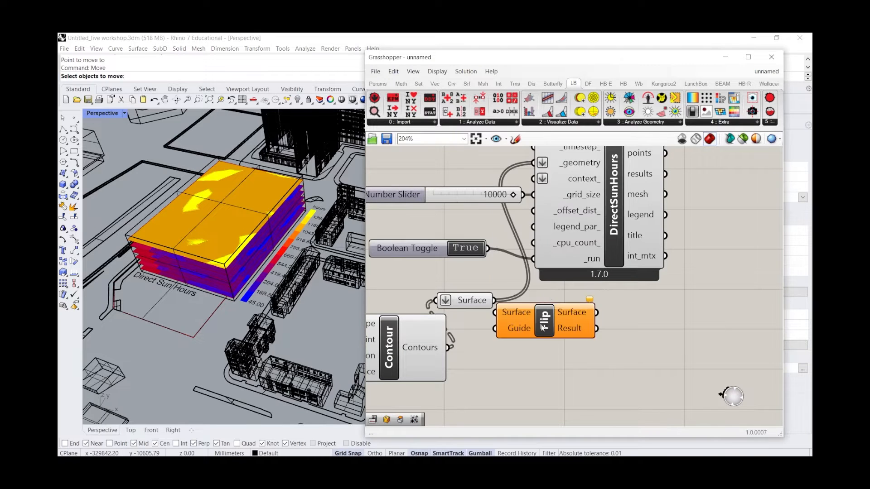
pyautogui.moveTo(495, 300); pyautogui.dragTo(520, 304)
pyautogui.scroll(-2, 546, 348)
pyautogui.moveTo(600, 316); pyautogui.dragTo(537, 216)
pyautogui.click(595, 226)
pyautogui.scroll(-4, 250, 235)
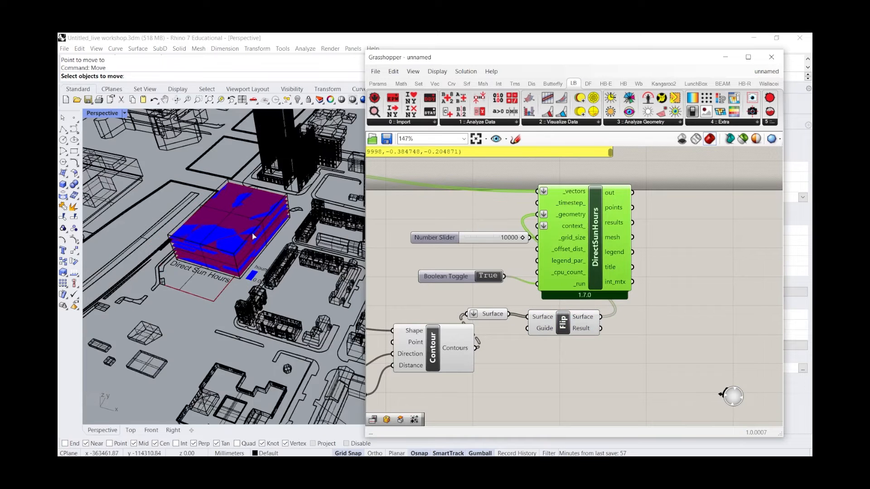
# Limit the preview to selected components only and select DirectSunHours to isolate its result on the mass
pyautogui.scroll(4, 254, 217)
pyautogui.click(643, 320)
pyautogui.click(563, 258)
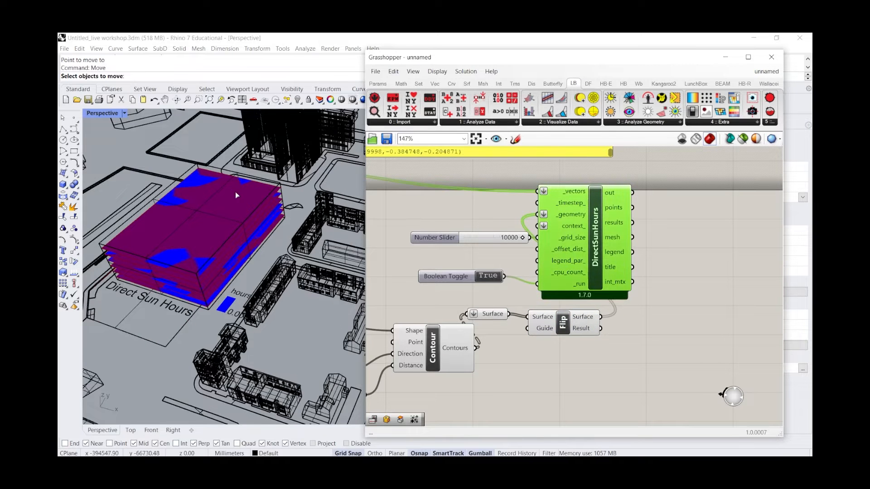
pyautogui.scroll(4, 235, 192)
pyautogui.scroll(-1, 576, 212)
pyautogui.click(655, 310)
pyautogui.click(743, 139)
pyautogui.click(598, 222)
pyautogui.scroll(-4, 282, 222)
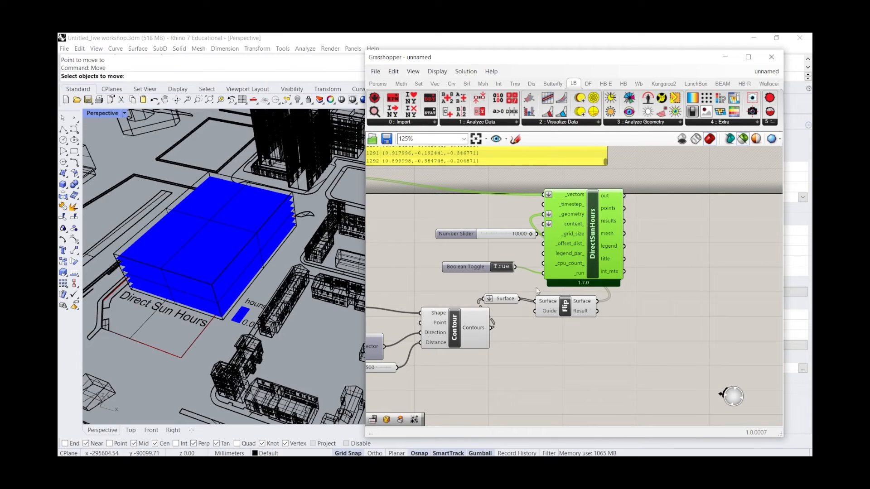
# Reconnect the Surface parameter directly to the _geometry input of DirectSunHours and delete the Flip component
pyautogui.moveTo(519, 299); pyautogui.dragTo(546, 216)
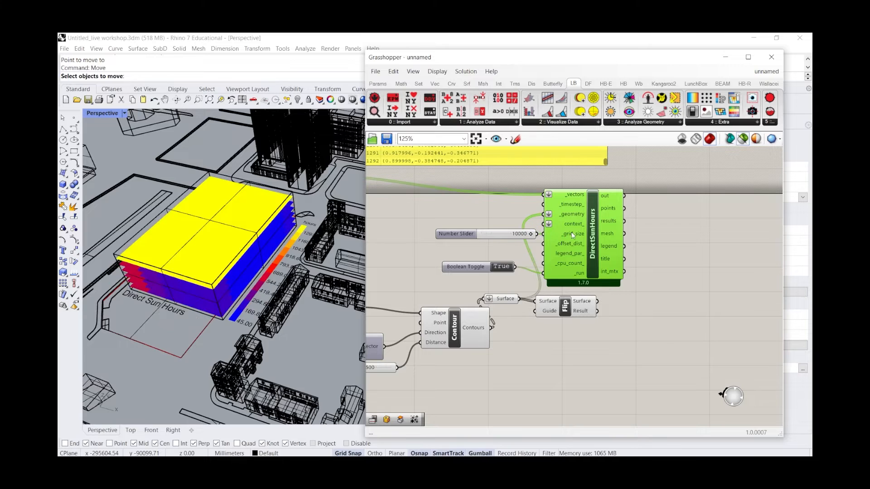
pyautogui.click(620, 377)
pyautogui.moveTo(611, 316); pyautogui.dragTo(577, 294)
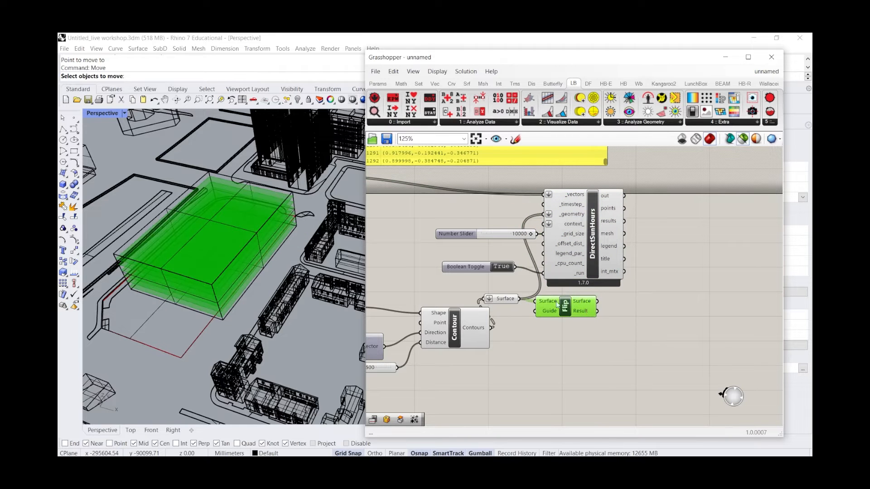
pyautogui.press('Delete')
# Move DirectSunHours farther away from its input sliders and review its context_ and _offset_dist_ inputs
pyautogui.click(574, 230)
pyautogui.moveTo(574, 230); pyautogui.dragTo(583, 230)
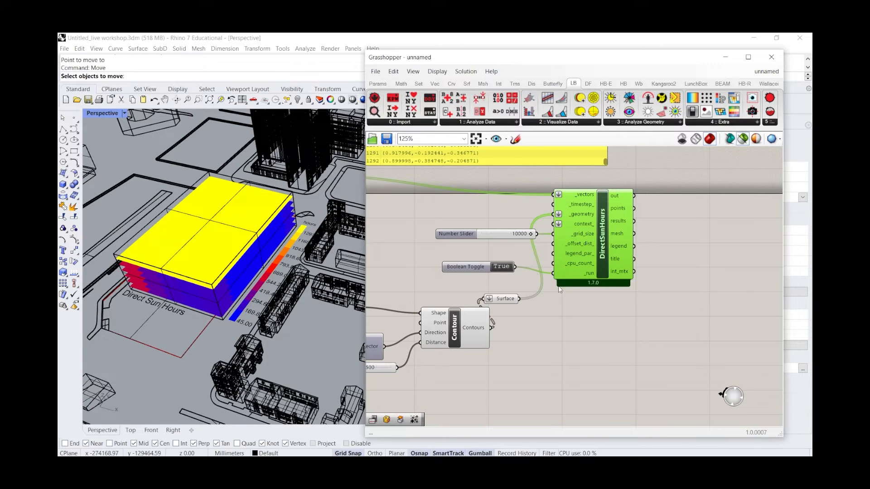
pyautogui.moveTo(577, 245); pyautogui.dragTo(621, 241)
pyautogui.click(634, 364)
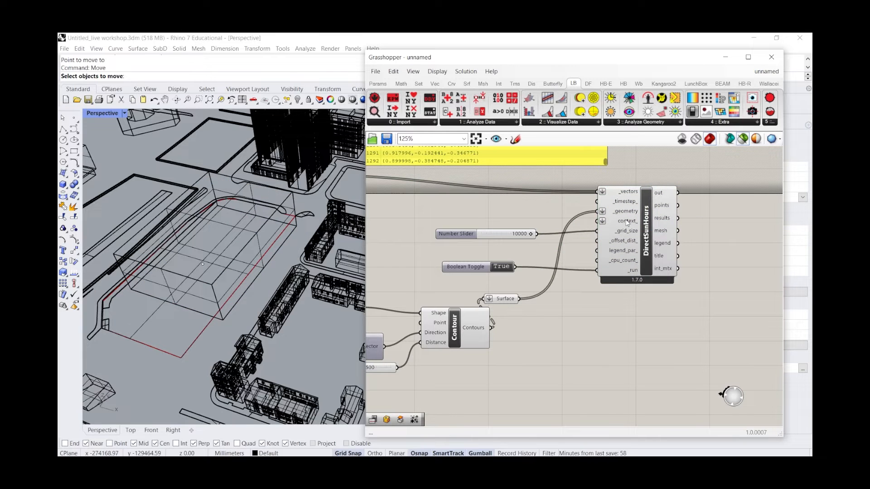
pyautogui.moveTo(629, 222)
pyautogui.moveTo(627, 246)
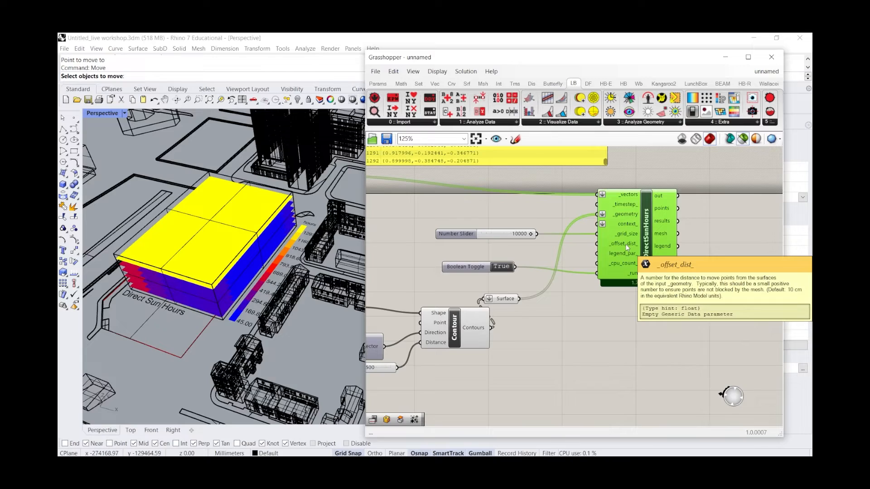
# Examine the direct sun hours colours on the stacked floors and the surrounding buildings from several viewpoints
pyautogui.scroll(-10, 269, 232)
pyautogui.moveTo(269, 232); pyautogui.dragTo(237, 230, button='right')
pyautogui.scroll(10, 318, 275)
pyautogui.scroll(-8, 245, 238)
pyautogui.scroll(8, 268, 165)
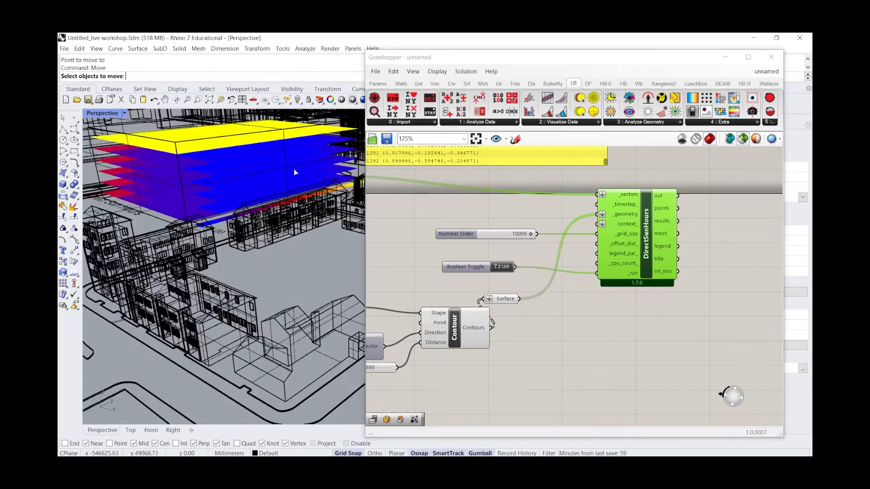
pyautogui.scroll(-7, 294, 172)
pyautogui.moveTo(290, 174); pyautogui.dragTo(301, 195, button='right')
pyautogui.scroll(5, 136, 191)
# Model a solid box on the open ground directly beside the analysed mass to serve as a neighbouring building
pyautogui.moveTo(118, 181); pyautogui.dragTo(88, 161, button='right')
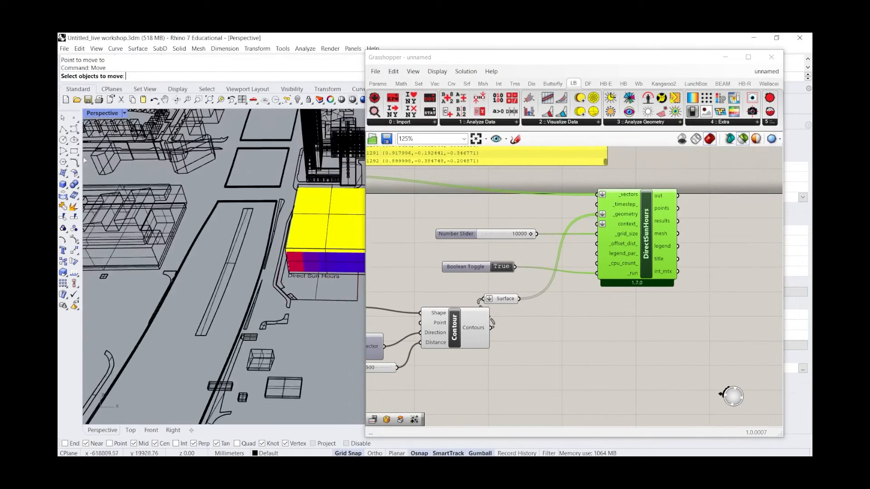
pyautogui.click(70, 186)
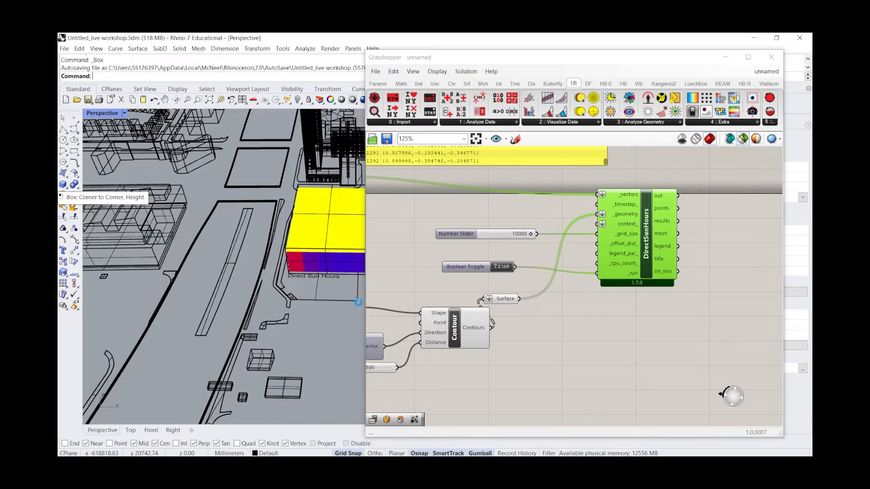
pyautogui.click(358, 301)
pyautogui.click(298, 353)
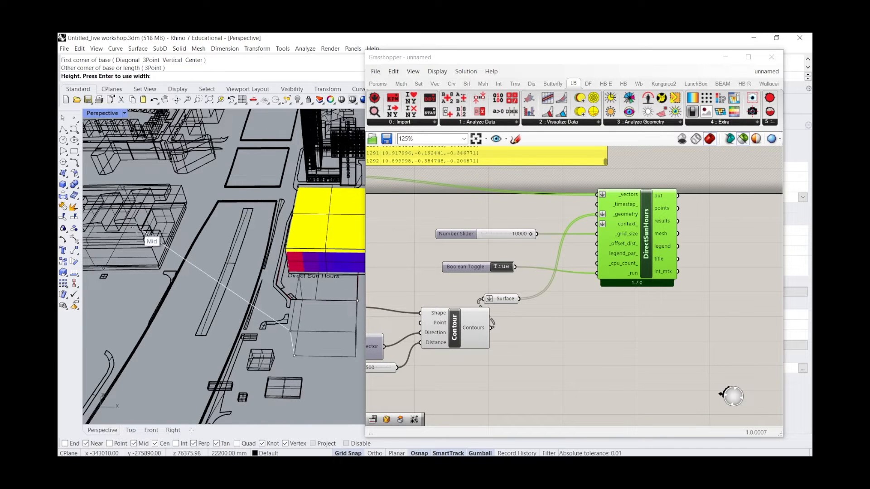
pyautogui.click(138, 215)
pyautogui.scroll(-3, 324, 295)
pyautogui.moveTo(327, 294); pyautogui.dragTo(306, 310, button='right')
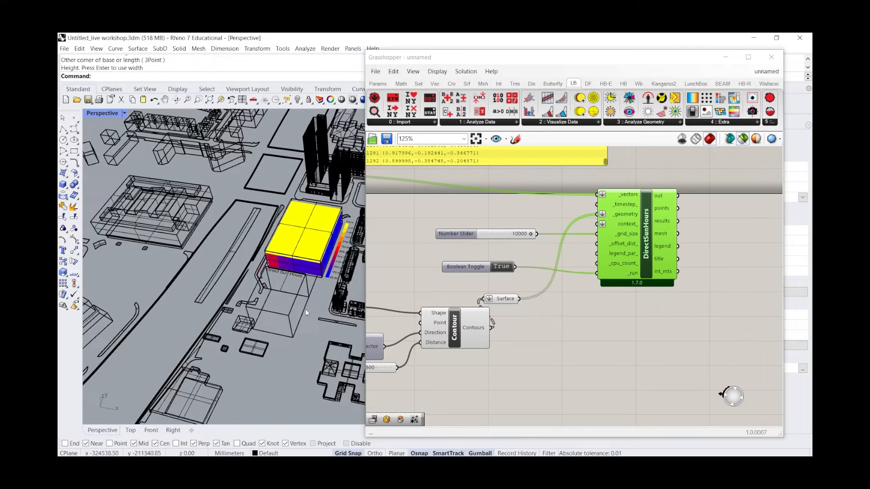
# Add a Brep parameter referencing the new box and connect it to the context_ input of DirectSunHours
pyautogui.click(305, 312)
pyautogui.doubleClick(545, 217)
pyautogui.write('brep')
pyautogui.press('Return')
pyautogui.rightClick(543, 216)
pyautogui.click(562, 330)
pyautogui.moveTo(556, 214); pyautogui.dragTo(598, 224)
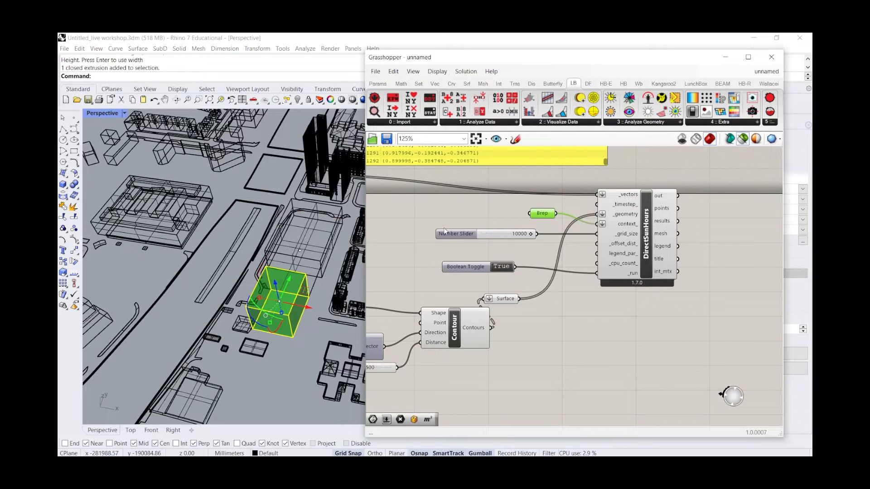
# Preview DirectSunHours and examine the colours on the mass with the context box beside it from several viewpoints
pyautogui.click(310, 334)
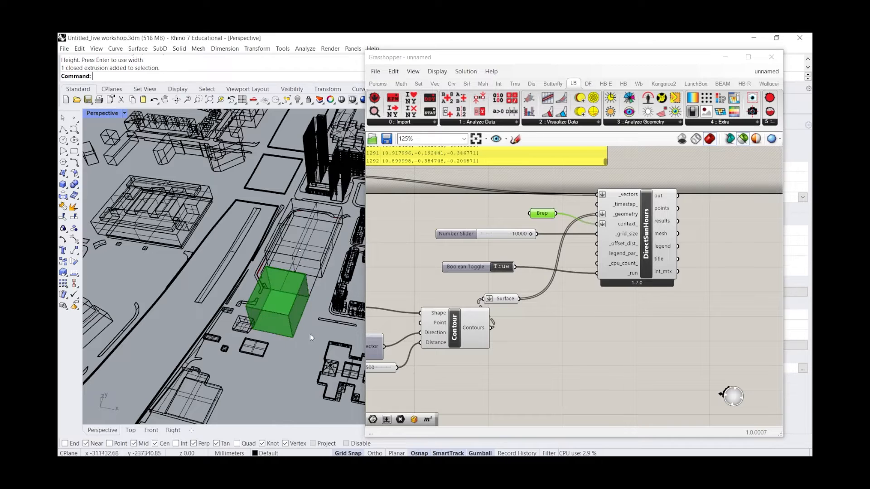
pyautogui.click(652, 237)
pyautogui.scroll(6, 338, 281)
pyautogui.click(269, 295)
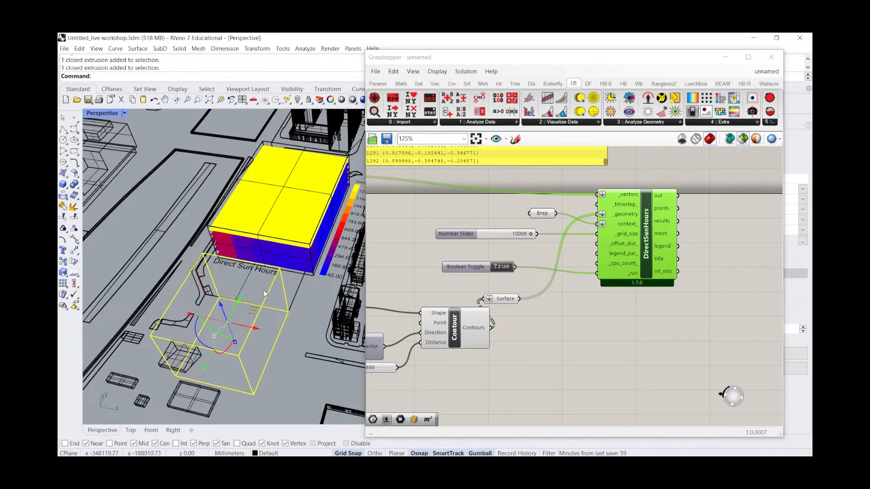
pyautogui.scroll(-3, 187, 268)
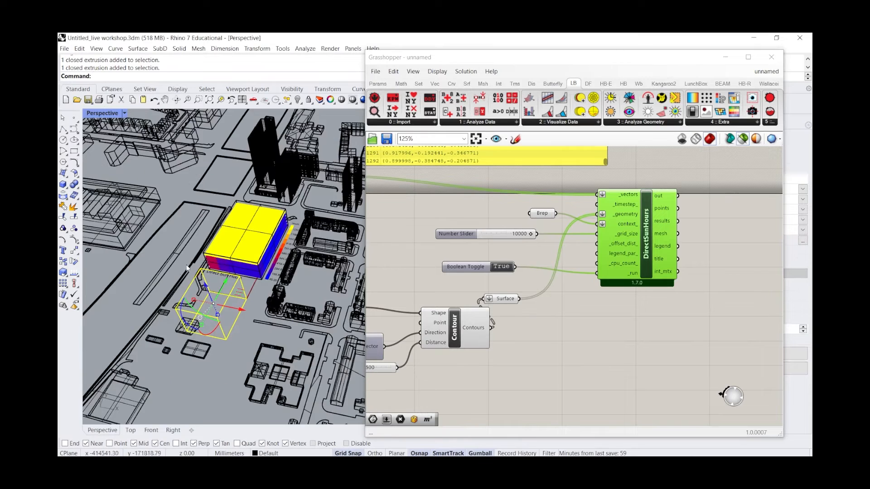
pyautogui.scroll(4, 311, 211)
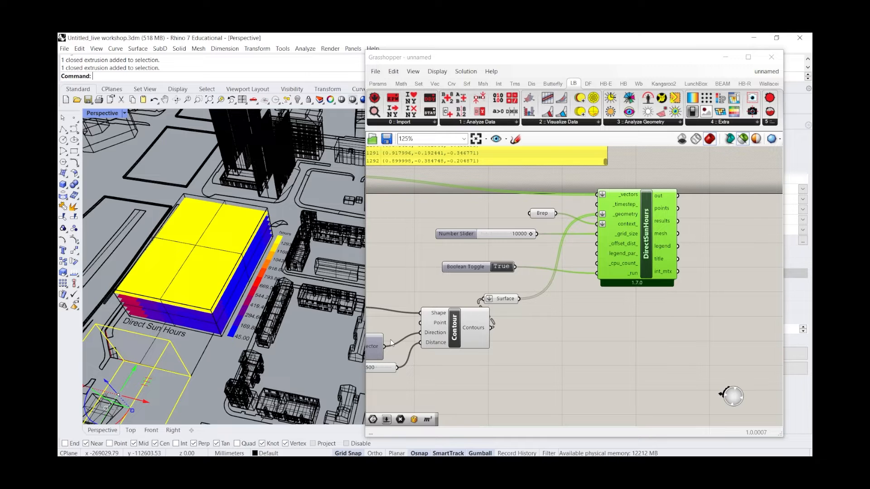
pyautogui.scroll(-3, 270, 264)
pyautogui.moveTo(270, 265); pyautogui.dragTo(233, 287, button='right')
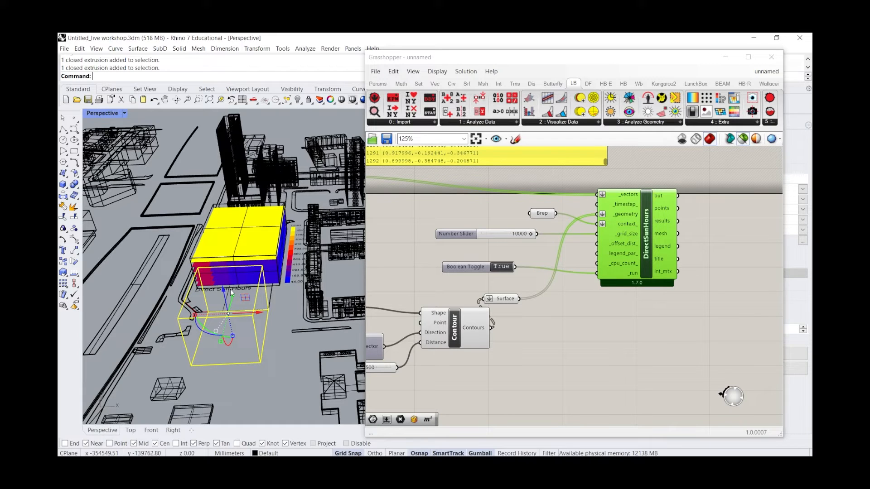
# Move the context box over the analysed mass with DirectSunHours selected to test the shading it casts
pyautogui.moveTo(544, 215)
pyautogui.mouseDown()
pyautogui.moveTo(530, 215)
pyautogui.moveTo(537, 220)
pyautogui.mouseUp()
pyautogui.click(617, 222)
pyautogui.moveTo(213, 313); pyautogui.dragTo(178, 342, button='right')
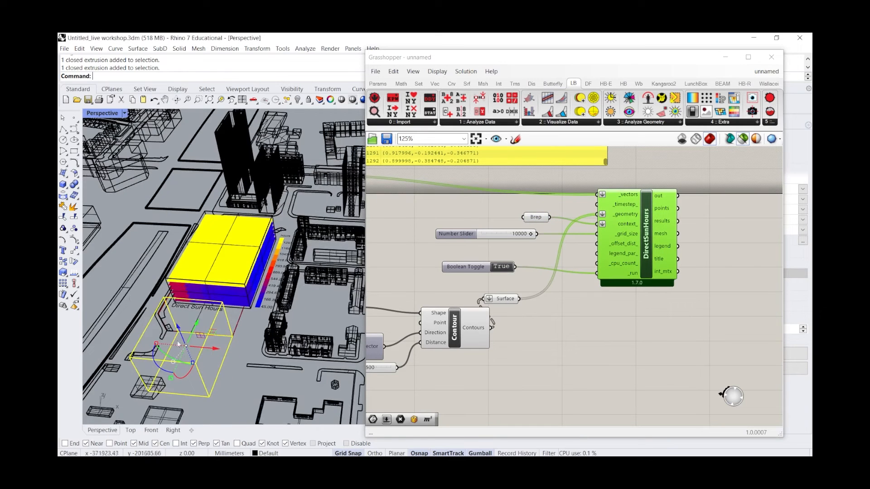
pyautogui.moveTo(178, 344); pyautogui.dragTo(229, 249)
pyautogui.moveTo(229, 249); pyautogui.dragTo(232, 272, button='right')
pyautogui.click(249, 187)
pyautogui.moveTo(276, 231); pyautogui.dragTo(332, 206, button='right')
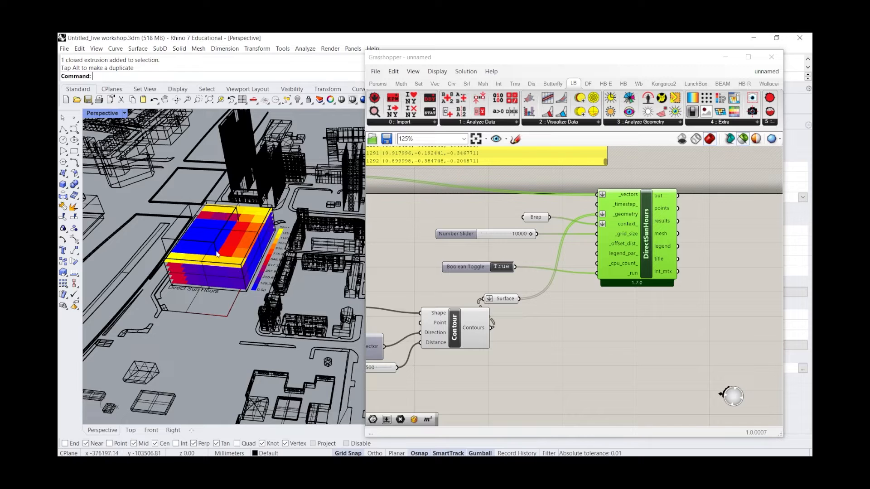
# Move the context box back off the mass, stretch it into a taller tower and reposition it in front of the mass
pyautogui.click(228, 215)
pyautogui.click(235, 215)
pyautogui.click(236, 215)
pyautogui.click(181, 195)
pyautogui.moveTo(203, 219); pyautogui.dragTo(237, 297, button='right')
pyautogui.click(190, 289)
pyautogui.moveTo(234, 302); pyautogui.dragTo(215, 394)
pyautogui.moveTo(232, 362); pyautogui.dragTo(226, 331, button='right')
pyautogui.moveTo(186, 353); pyautogui.dragTo(264, 321)
pyautogui.moveTo(171, 317); pyautogui.dragTo(162, 295)
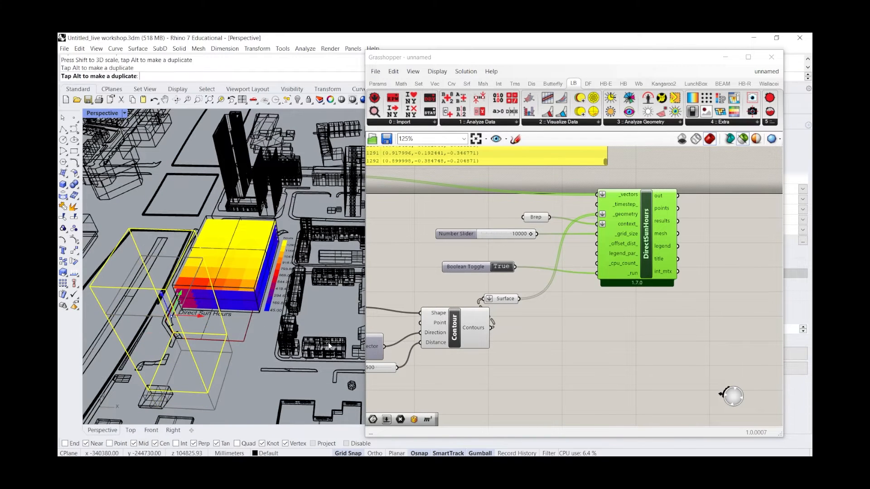
pyautogui.moveTo(168, 338); pyautogui.dragTo(256, 317)
pyautogui.moveTo(256, 317); pyautogui.dragTo(219, 333, button='right')
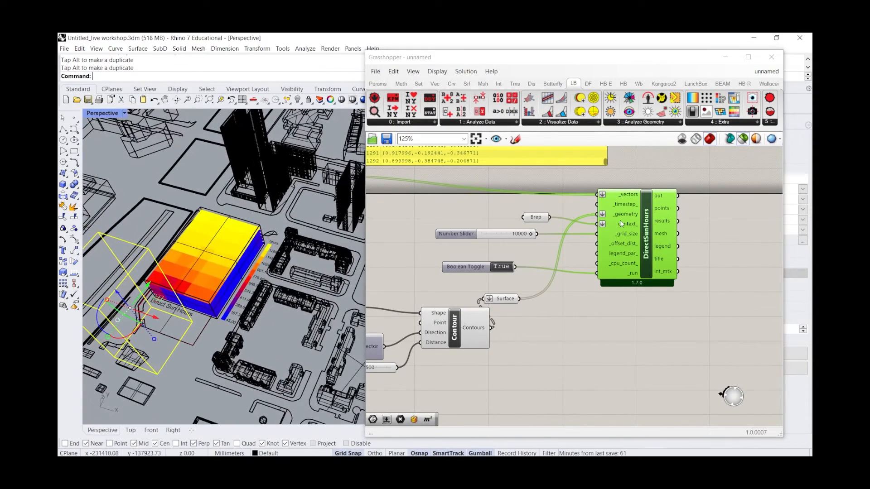
# Review the context_ input and the out, points, results and mesh outputs of DirectSunHours
pyautogui.moveTo(621, 223)
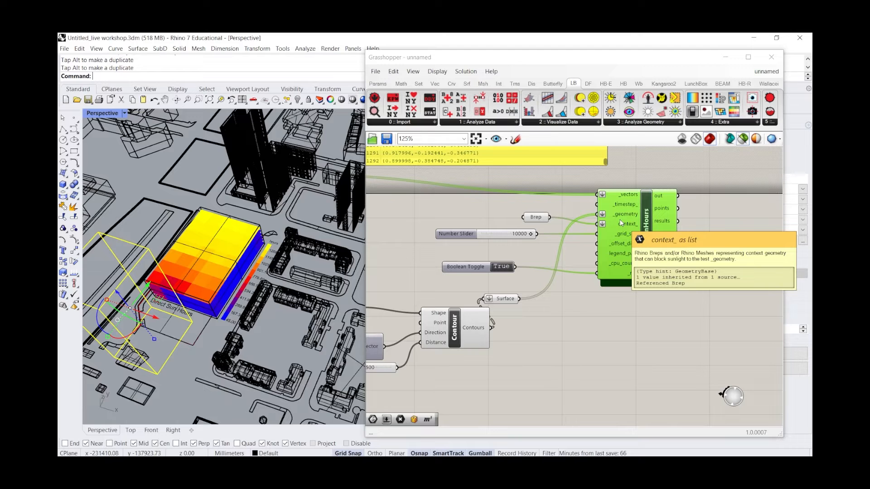
pyautogui.scroll(-1, 575, 224)
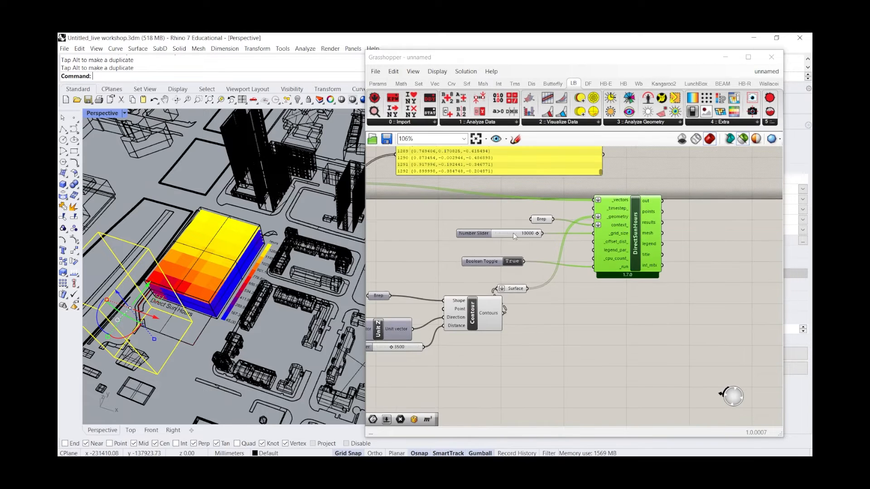
pyautogui.scroll(3, 739, 192)
pyautogui.moveTo(738, 192); pyautogui.dragTo(706, 200, button='right')
pyautogui.click(671, 241)
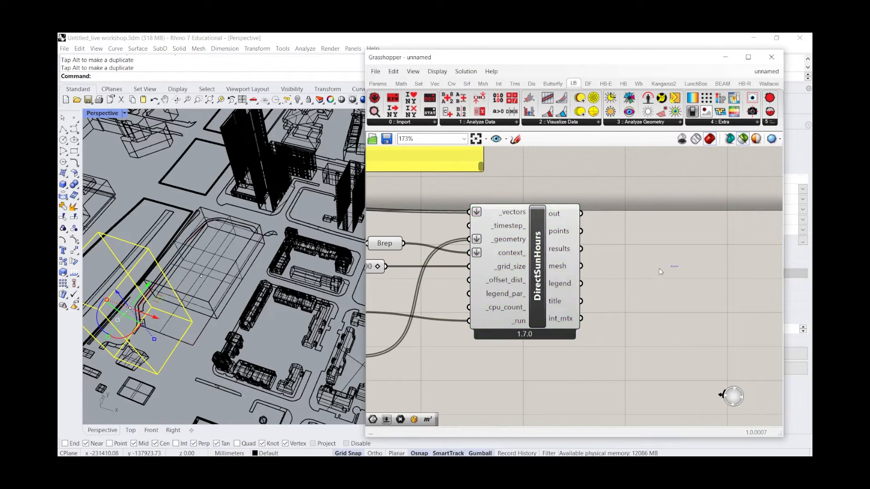
pyautogui.click(572, 245)
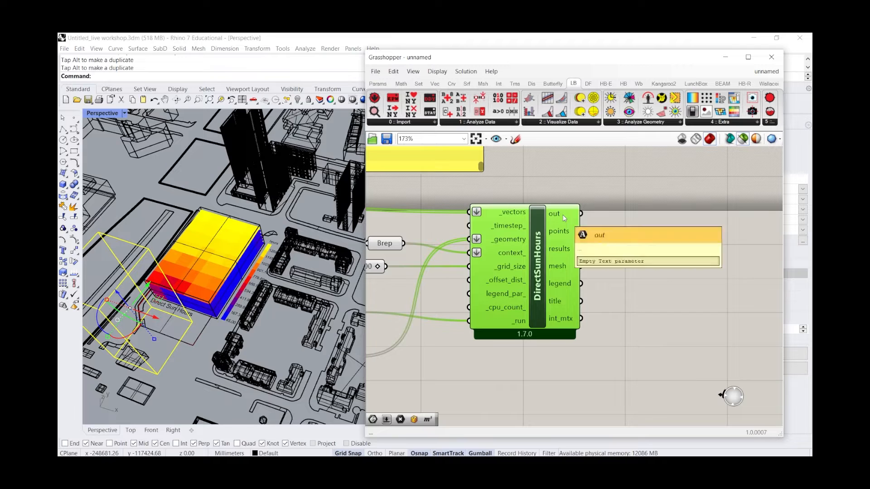
pyautogui.moveTo(569, 233)
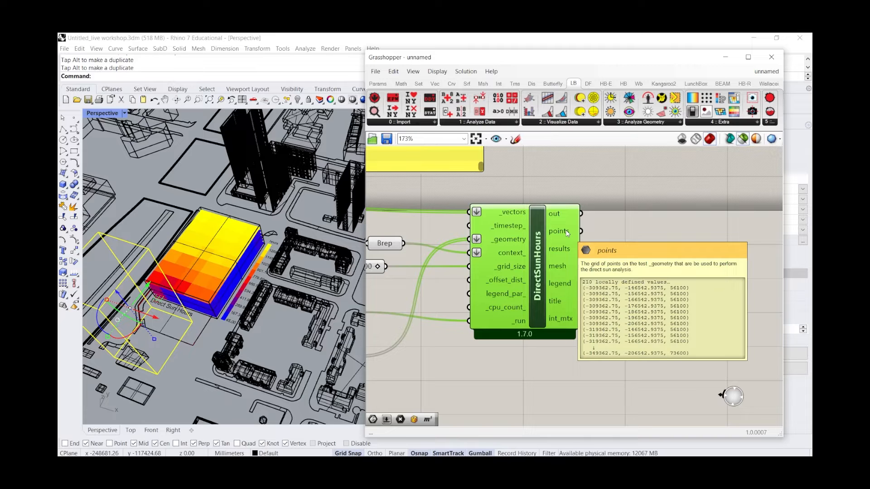
pyautogui.moveTo(560, 252)
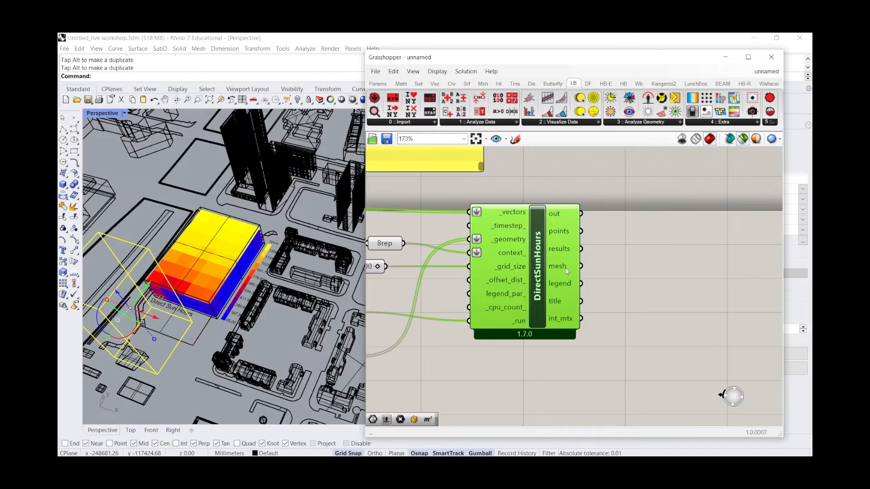
pyautogui.doubleClick(655, 265)
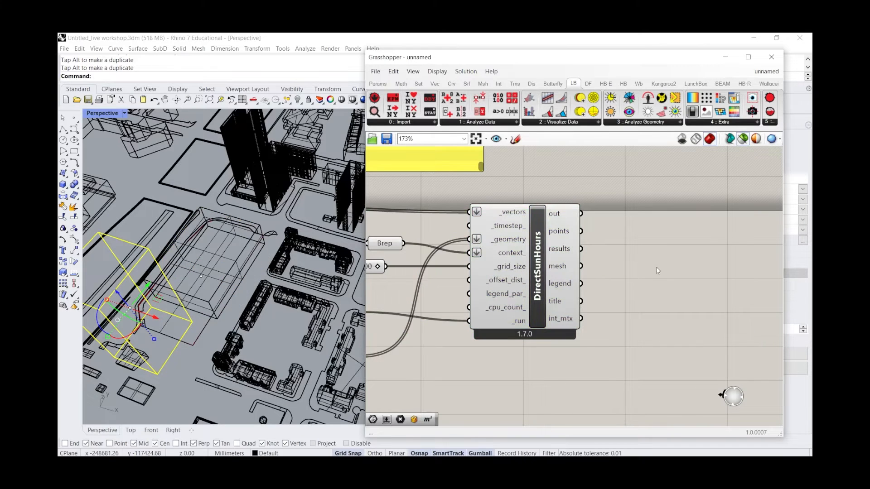
pyautogui.click(561, 273)
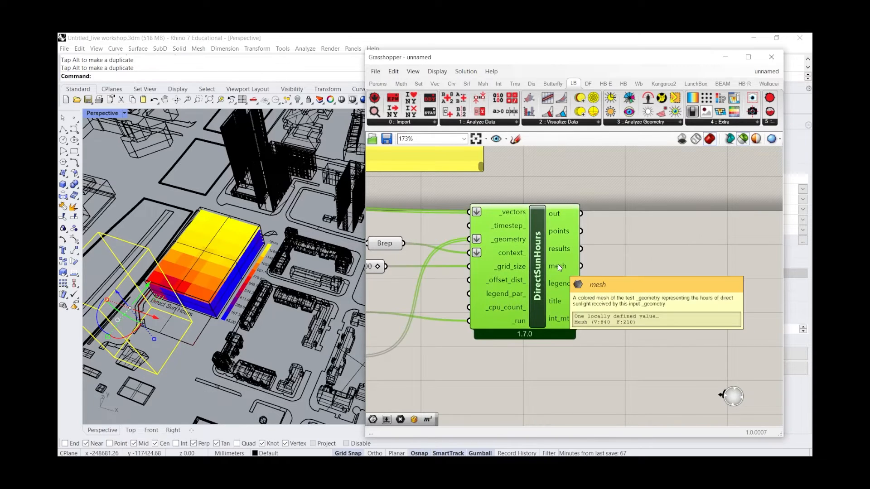
# Add a Mesh parameter fed by the mesh output of DirectSunHours and bake it into the Rhino model
pyautogui.click(644, 267)
pyautogui.write('Mes')
pyautogui.doubleClick(644, 266)
pyautogui.write('mesh')
pyautogui.press('Return')
pyautogui.moveTo(579, 268); pyautogui.dragTo(628, 265)
pyautogui.rightClick(641, 263)
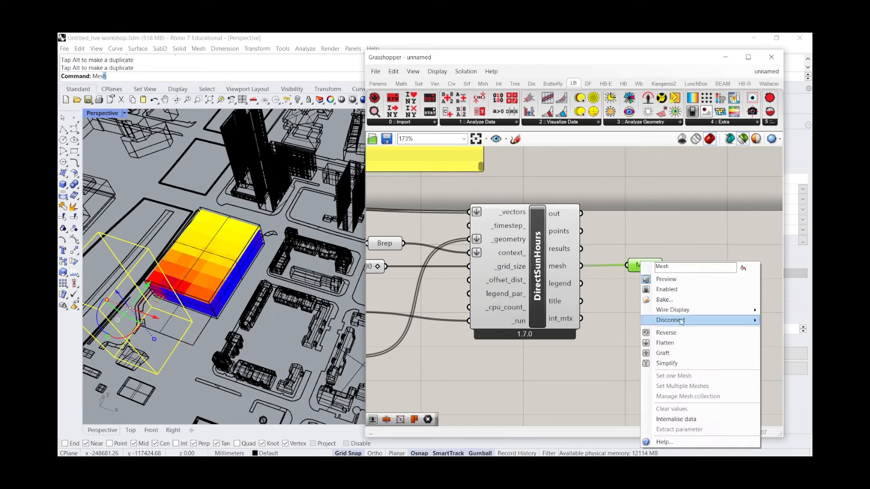
pyautogui.click(665, 299)
pyautogui.press('Return')
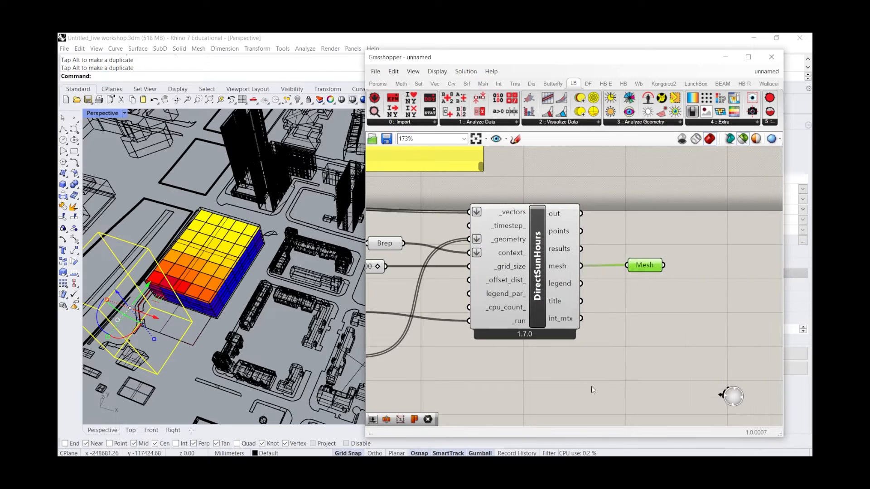
# Move the baked sun hours mesh along the X direction to an empty area well clear of the site model
pyautogui.click(216, 252)
pyautogui.scroll(-5, 337, 271)
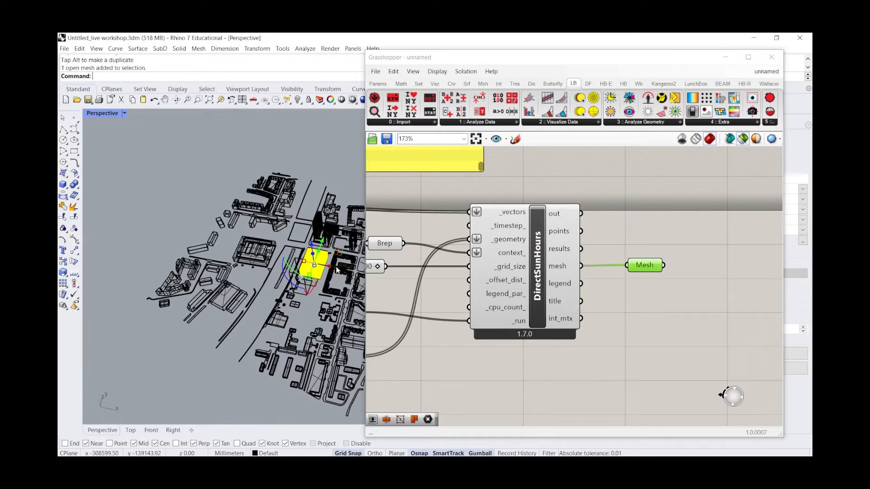
pyautogui.moveTo(329, 266); pyautogui.dragTo(159, 257)
pyautogui.click(159, 256)
pyautogui.scroll(8, 136, 221)
pyautogui.scroll(6, 136, 219)
pyautogui.moveTo(265, 176); pyautogui.dragTo(149, 170, button='right')
# Switch the Perspective viewport to Shaded display and inspect the coloured faces of the baked mesh
pyautogui.click(124, 113)
pyautogui.click(113, 155)
pyautogui.scroll(-3, 231, 179)
pyautogui.click(217, 241)
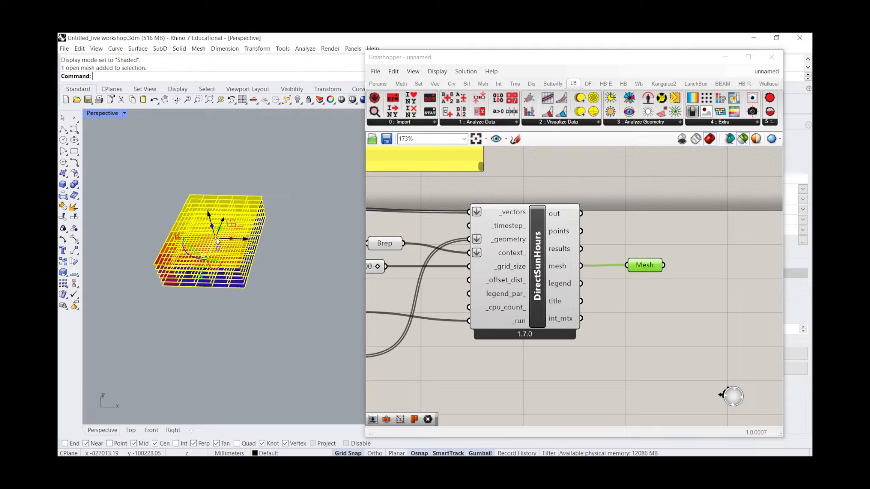
pyautogui.click(264, 283)
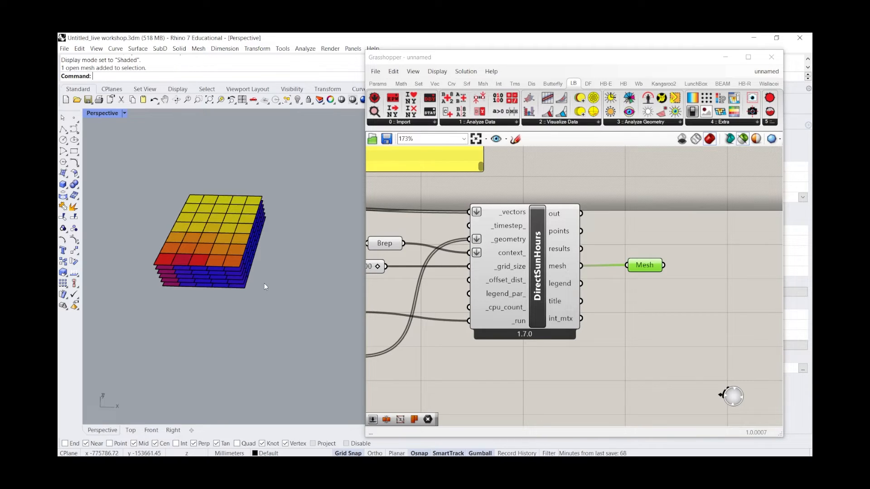
# Delete the Mesh parameter from the definition and the baked mesh from the model, keeping DirectSunHours selected for preview
pyautogui.moveTo(674, 316); pyautogui.dragTo(613, 227)
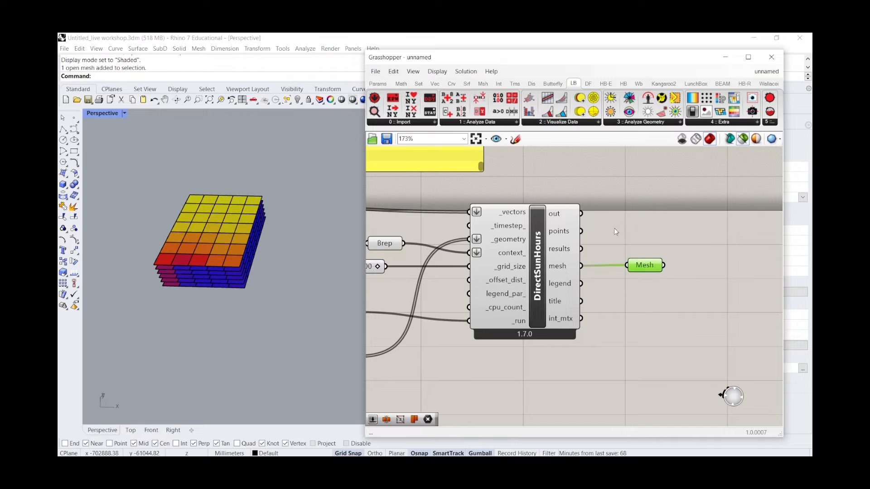
pyautogui.press('Delete')
pyautogui.scroll(-1, 564, 248)
pyautogui.click(510, 236)
pyautogui.scroll(-3, 620, 219)
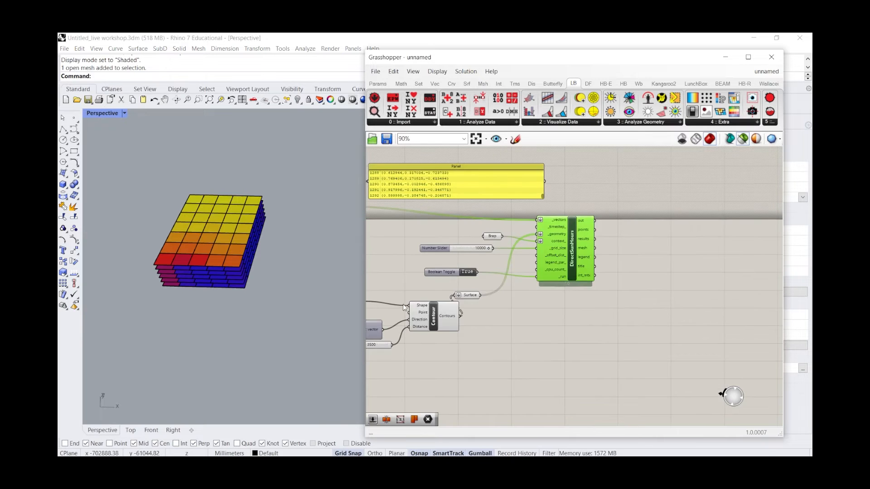
pyautogui.click(232, 228)
pyautogui.press('Delete')
# Return to the site model and set the Perspective viewport back to Wireframe display
pyautogui.scroll(-5, 130, 253)
pyautogui.moveTo(130, 252); pyautogui.dragTo(272, 268, button='right')
pyautogui.scroll(5, 282, 269)
pyautogui.scroll(4, 282, 269)
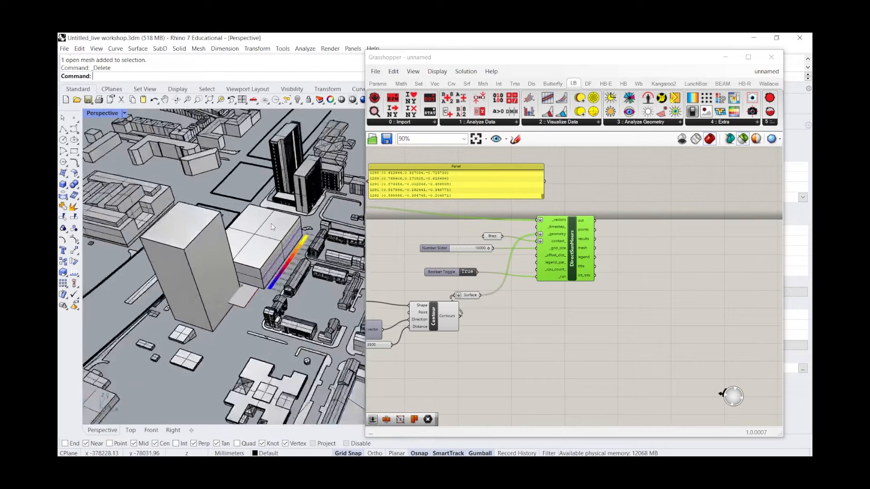
pyautogui.click(127, 116)
pyautogui.click(125, 114)
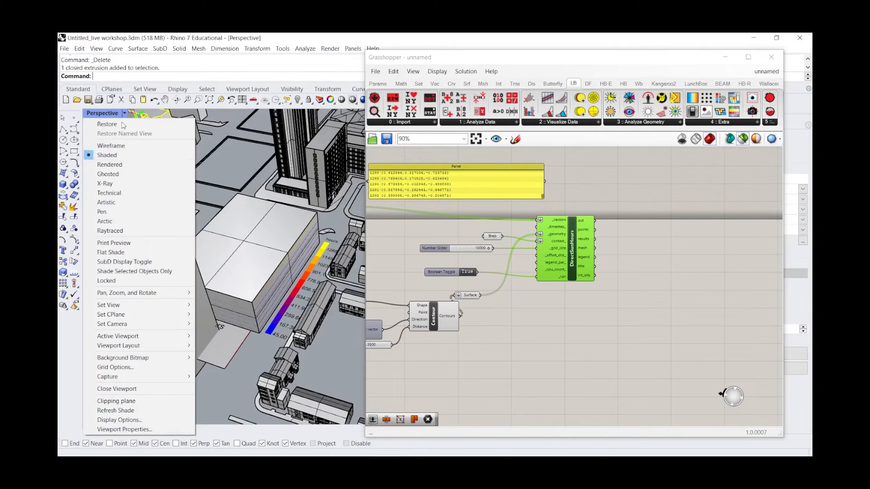
pyautogui.click(126, 144)
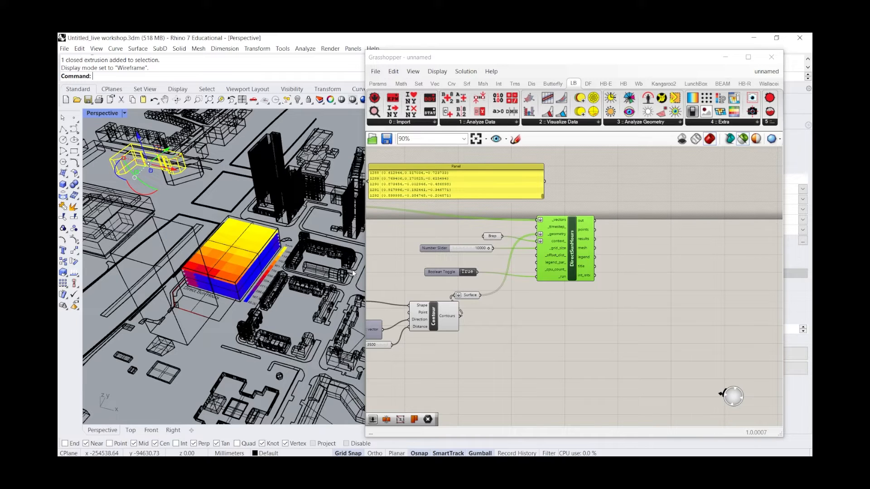
# Explode the building mass into separate surfaces and turn on their control points
pyautogui.click(245, 236)
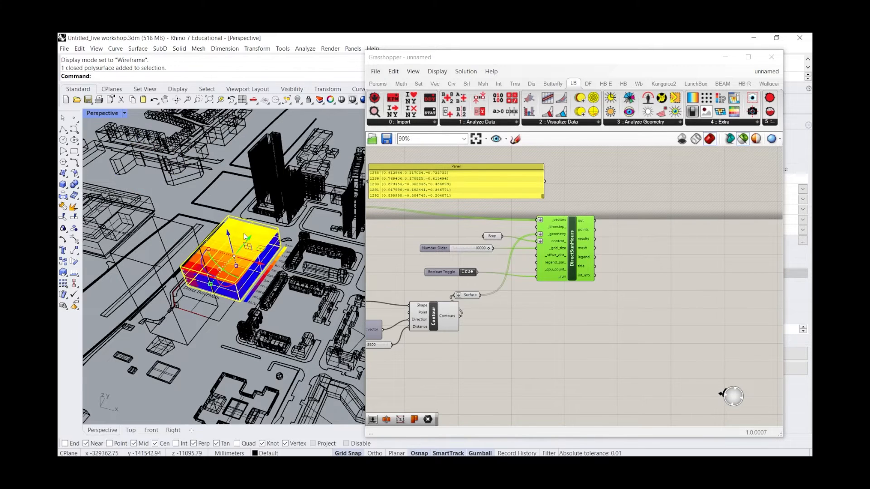
pyautogui.write('Explkde')
pyautogui.press('Down')
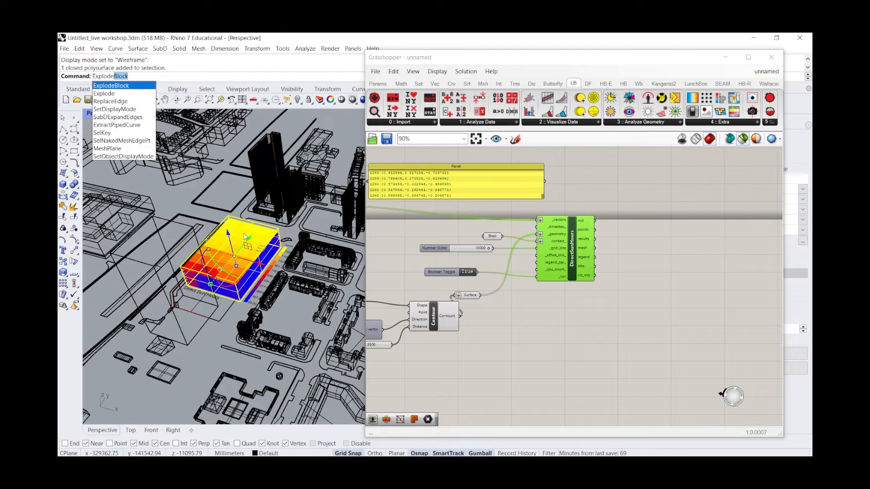
pyautogui.press('Down')
pyautogui.press('Return')
pyautogui.write('P')
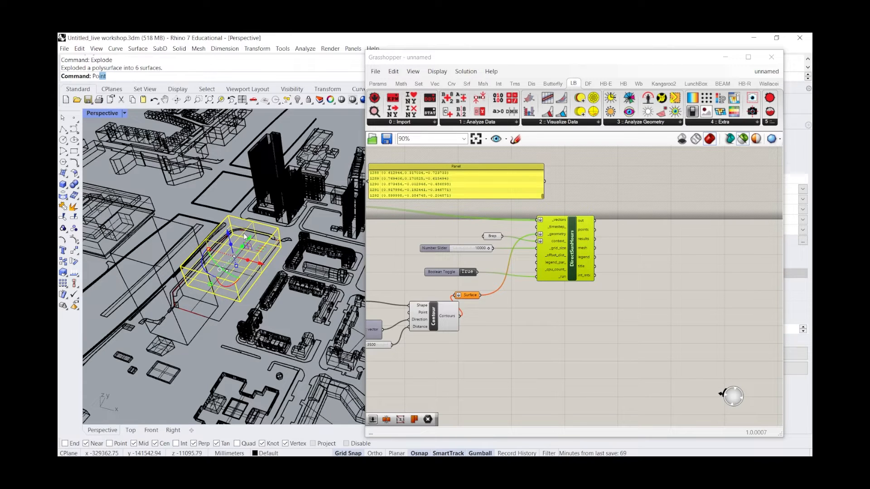
pyautogui.write('On')
pyautogui.press('Return')
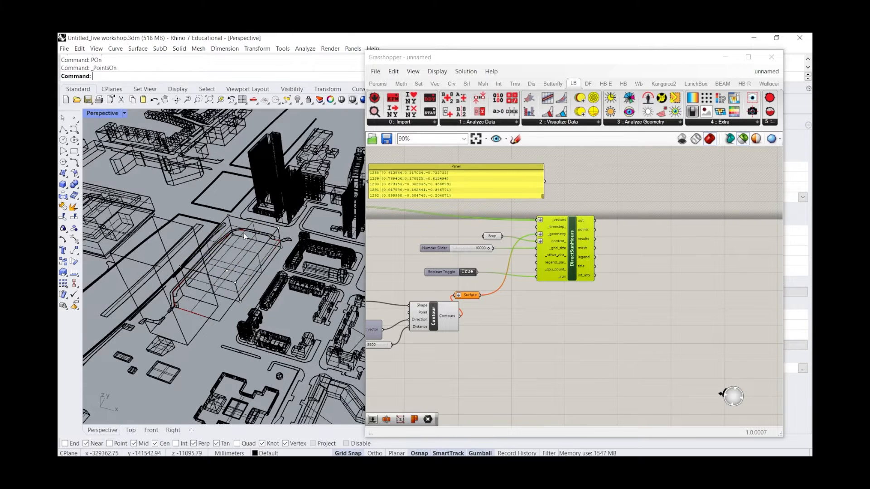
# Raise the far upper corner of the exploded mass by its control points to form a tall sloping peak
pyautogui.scroll(4, 208, 254)
pyautogui.moveTo(208, 229); pyautogui.dragTo(175, 136)
pyautogui.keyDown('shift'); pyautogui.moveTo(240, 270); pyautogui.dragTo(257, 322, button='right'); pyautogui.keyUp('shift')
pyautogui.click(256, 322)
pyautogui.moveTo(257, 321); pyautogui.dragTo(248, 313)
# Select all surfaces of the reshaped mass and join them into one closed polysurface
pyautogui.keyDown('shift'); pyautogui.moveTo(197, 200); pyautogui.dragTo(186, 204); pyautogui.keyUp('shift')
pyautogui.keyDown('shift'); pyautogui.click(215, 278); pyautogui.keyUp('shift')
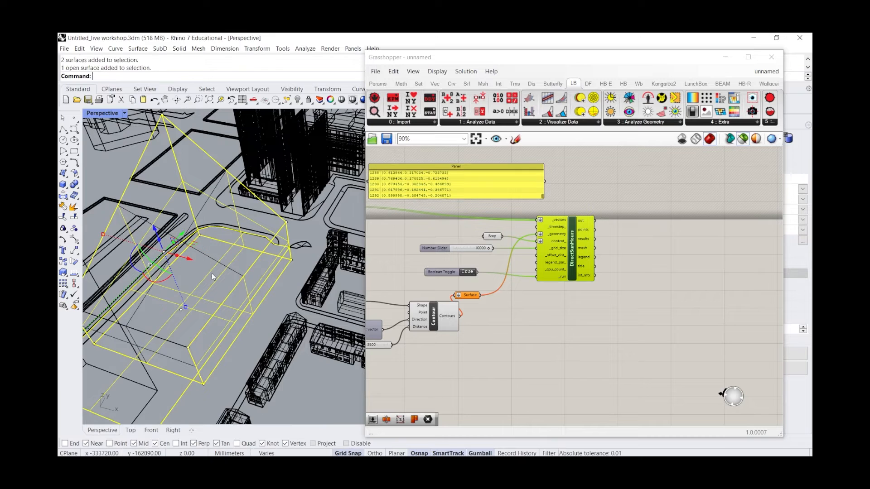
pyautogui.keyDown('ctrl'); pyautogui.click(181, 349); pyautogui.keyUp('ctrl')
pyautogui.keyDown('ctrl'); pyautogui.click(182, 348); pyautogui.keyUp('ctrl')
pyautogui.click(208, 371)
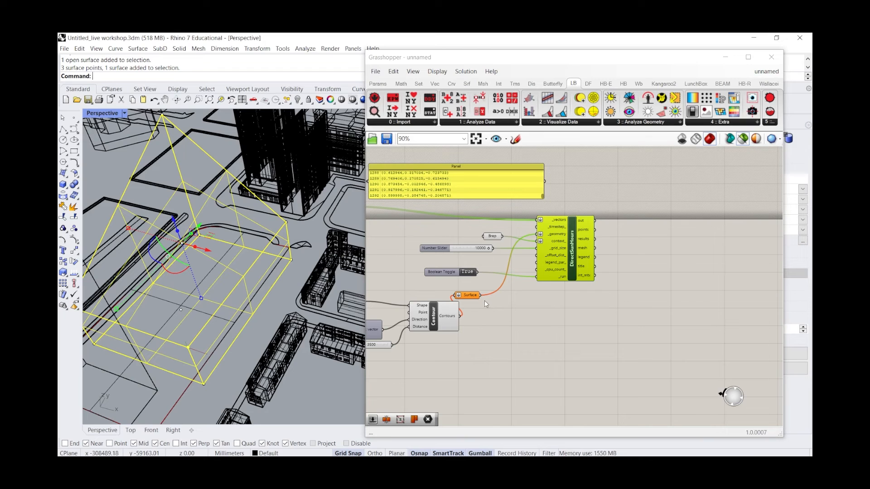
pyautogui.write('join')
pyautogui.press('Return')
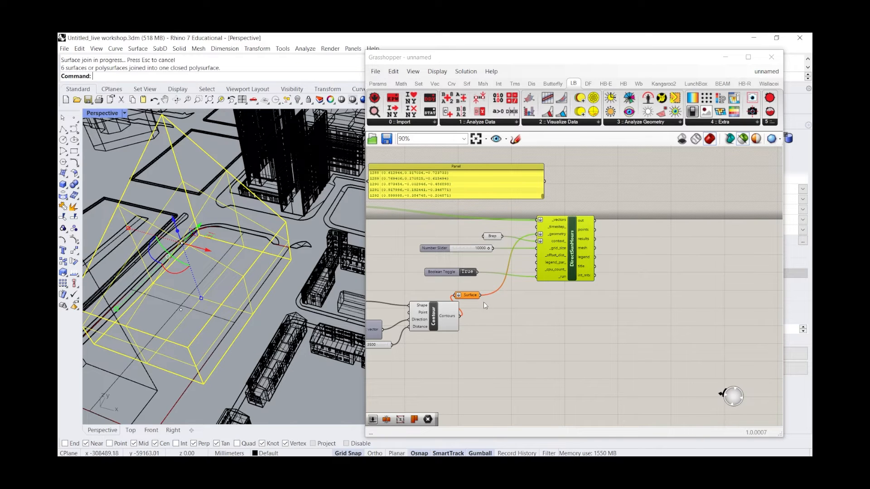
# Reference the peaked mass in the Brep parameter feeding Contour's Shape input to rerun the direct sun hours analysis
pyautogui.scroll(2, 472, 278)
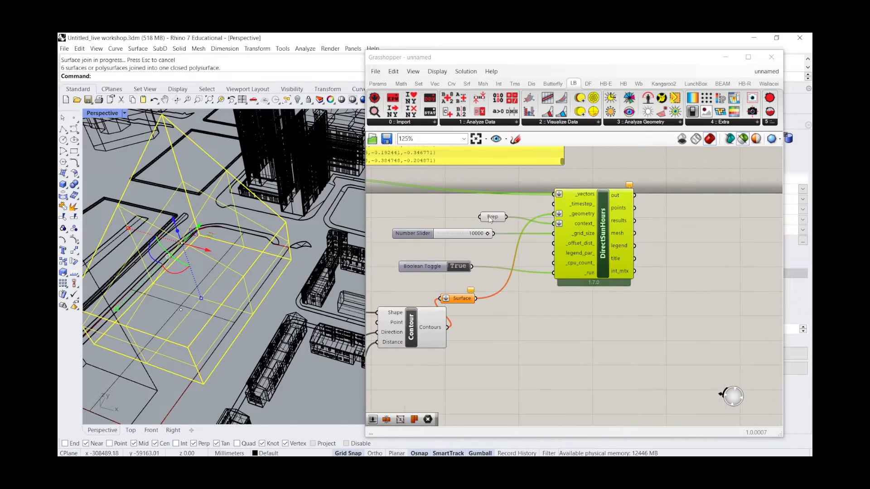
pyautogui.scroll(-3, 575, 304)
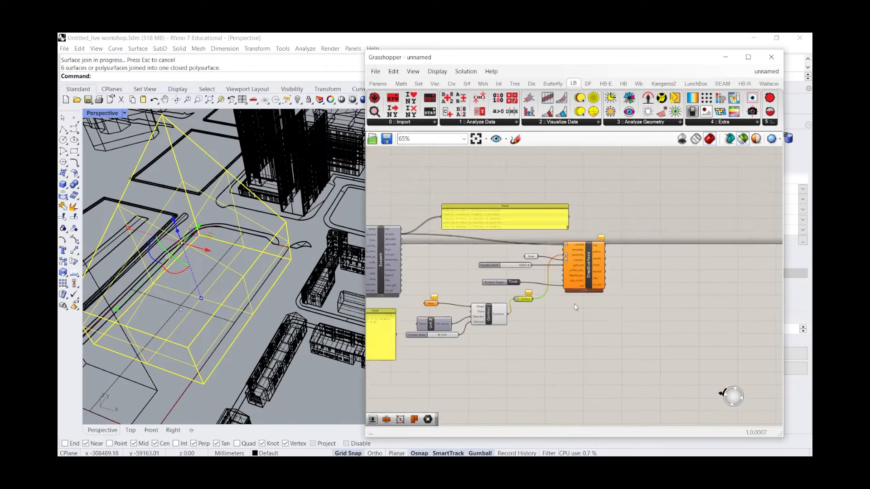
pyautogui.scroll(4, 468, 305)
pyautogui.click(395, 301)
pyautogui.rightClick(395, 301)
pyautogui.click(461, 395)
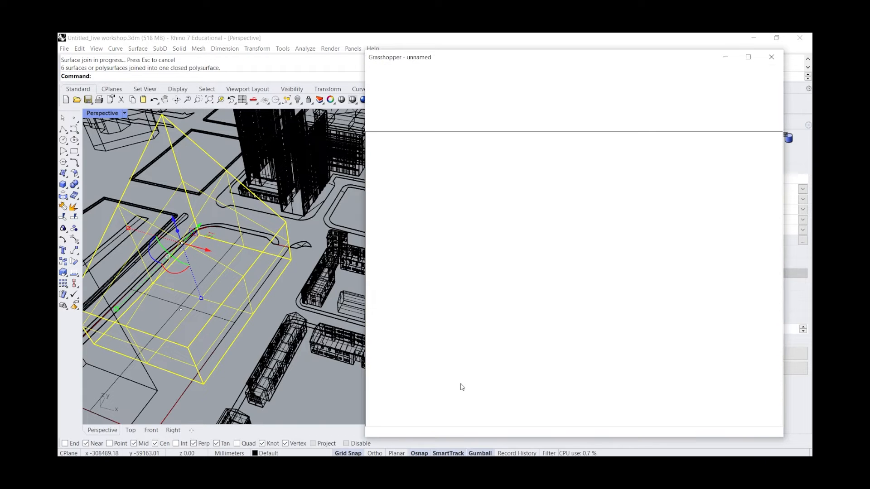
pyautogui.press('Return')
pyautogui.click(573, 345)
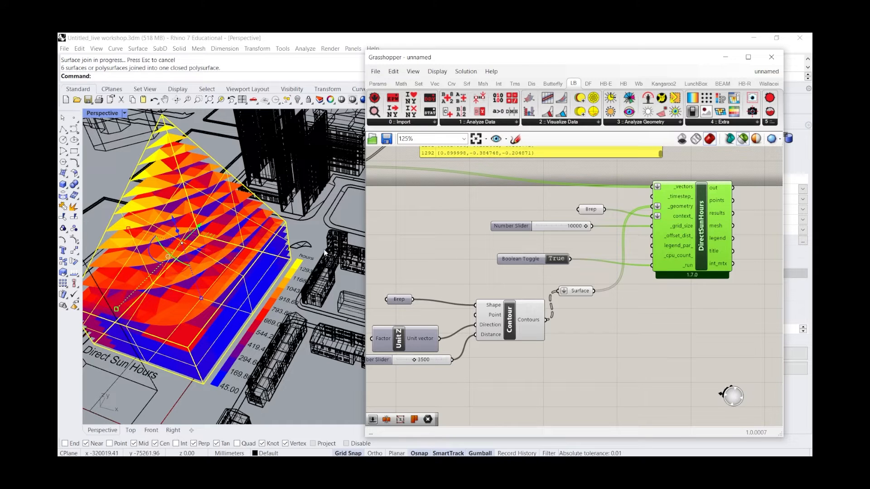
pyautogui.click(349, 211)
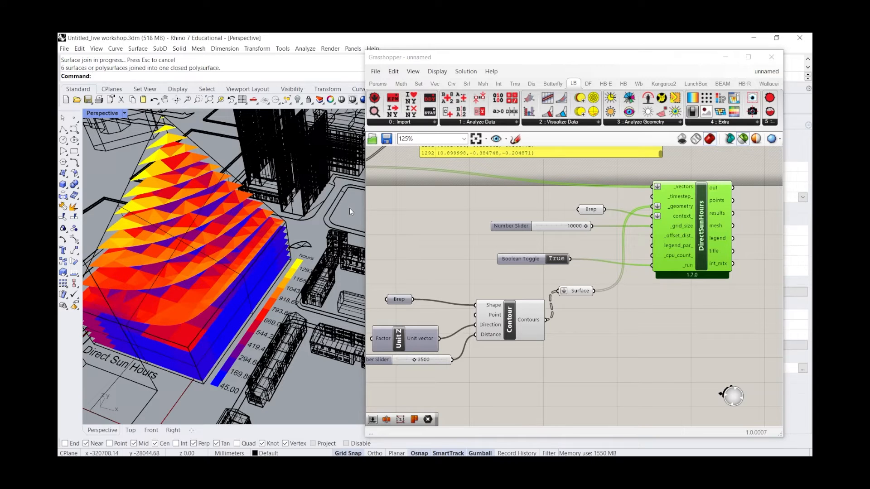
# Undo the reshaping of the mass and reference the original box in the Brep parameter feeding Contour
pyautogui.hotkey('ctrl', 'z')
pyautogui.hotkey('ctrl', 'z')
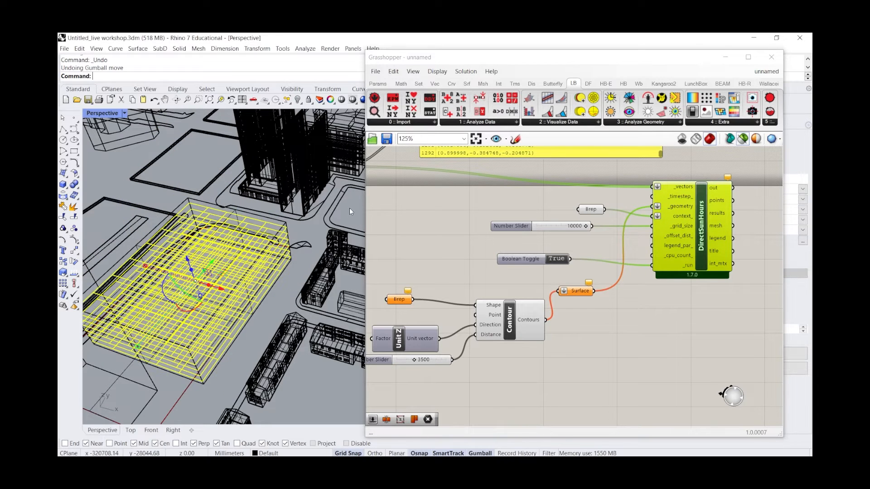
pyautogui.click(243, 286)
pyautogui.rightClick(405, 305)
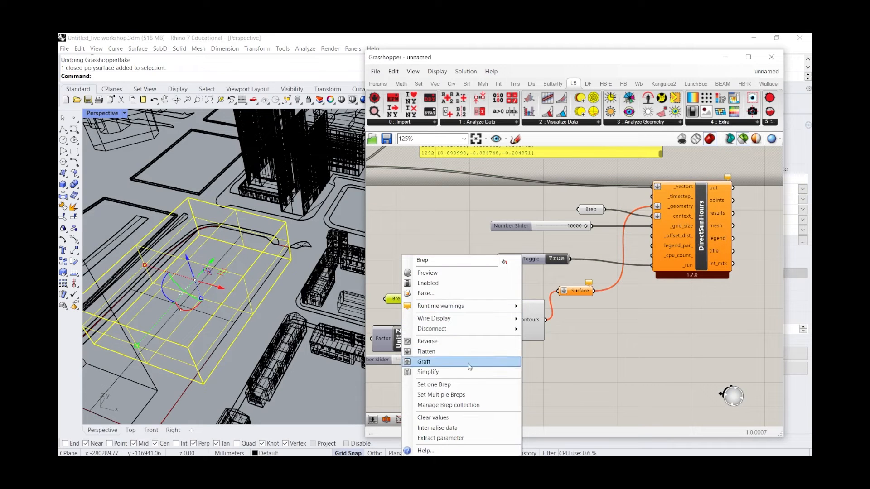
pyautogui.click(480, 389)
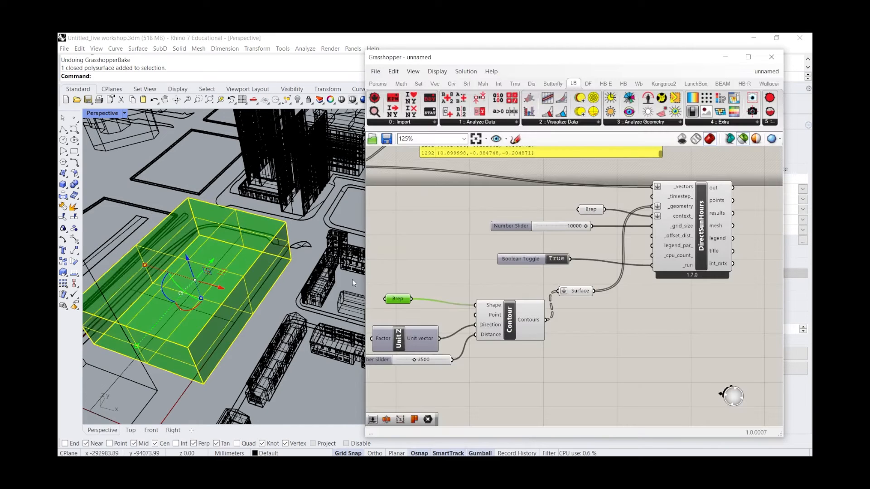
pyautogui.click(634, 397)
pyautogui.click(714, 254)
pyautogui.moveTo(273, 260); pyautogui.dragTo(290, 235, button='right')
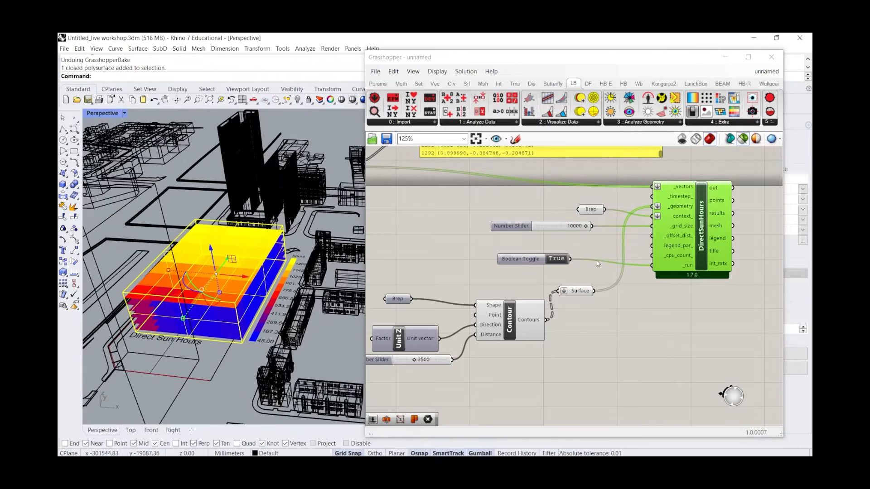
# Set the analysis run toggle to False and move the Contour and DirectSunHours components away from the Brep parameter to make room
pyautogui.click(559, 261)
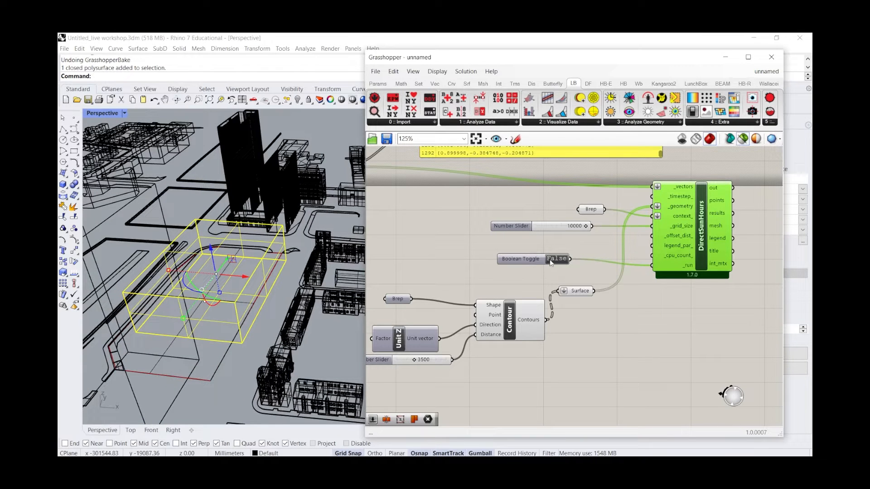
pyautogui.scroll(-3, 546, 259)
pyautogui.moveTo(633, 318); pyautogui.dragTo(490, 218)
pyautogui.moveTo(616, 239); pyautogui.dragTo(759, 230)
pyautogui.click(521, 259)
pyautogui.click(468, 279)
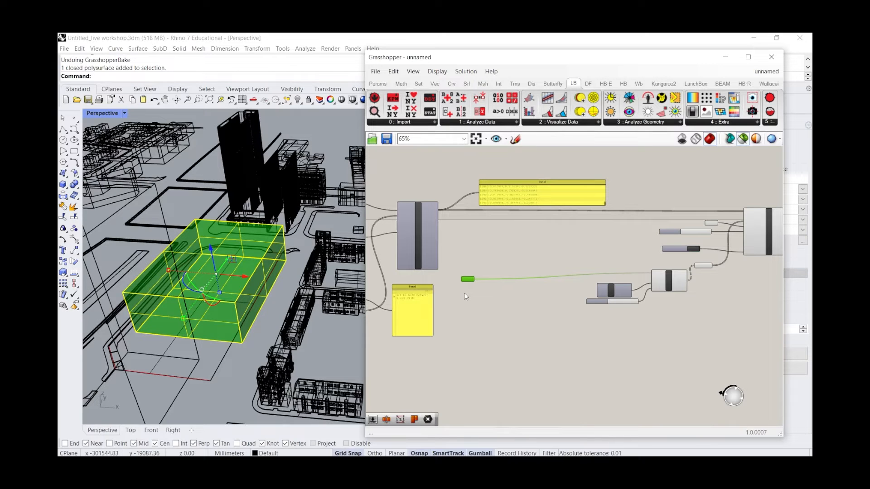
# Deselect the mass, start a polyline and switch the Perspective viewport to Shaded display
pyautogui.scroll(-8, 270, 217)
pyautogui.scroll(8, 276, 231)
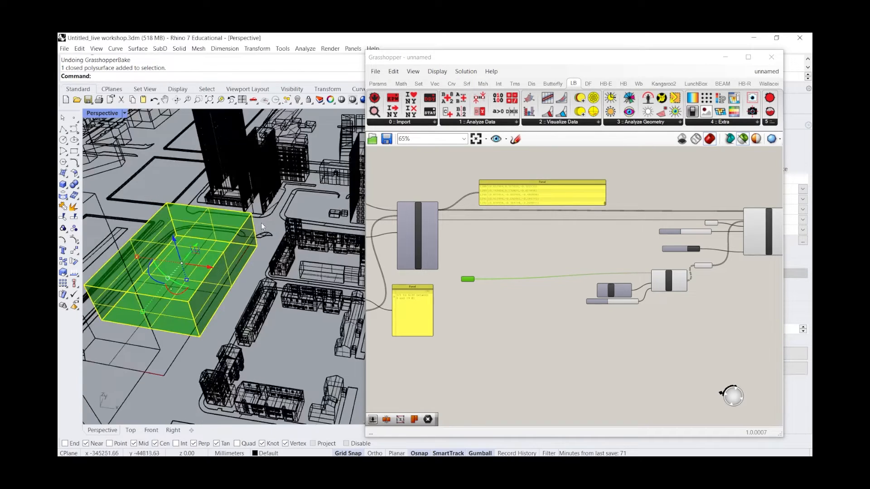
pyautogui.moveTo(264, 233); pyautogui.dragTo(204, 219, button='right')
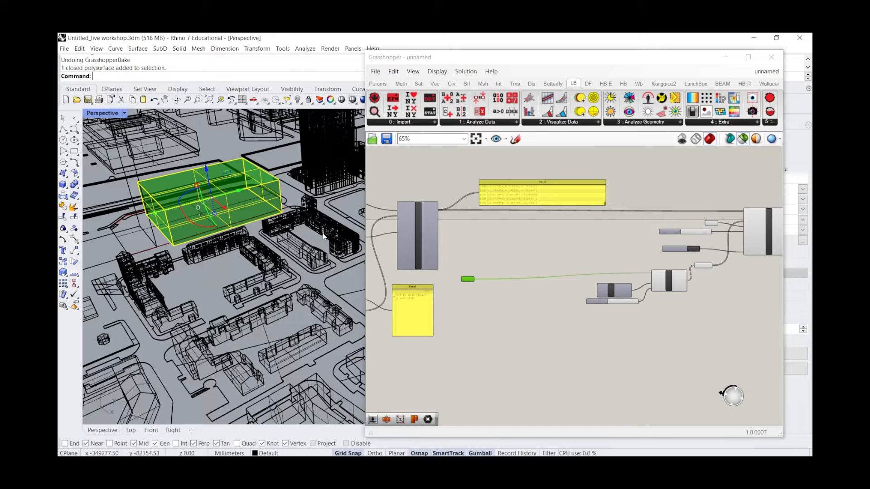
pyautogui.click(507, 244)
pyautogui.scroll(-1, 585, 327)
pyautogui.moveTo(290, 193); pyautogui.dragTo(213, 169, button='right')
pyautogui.click(264, 181)
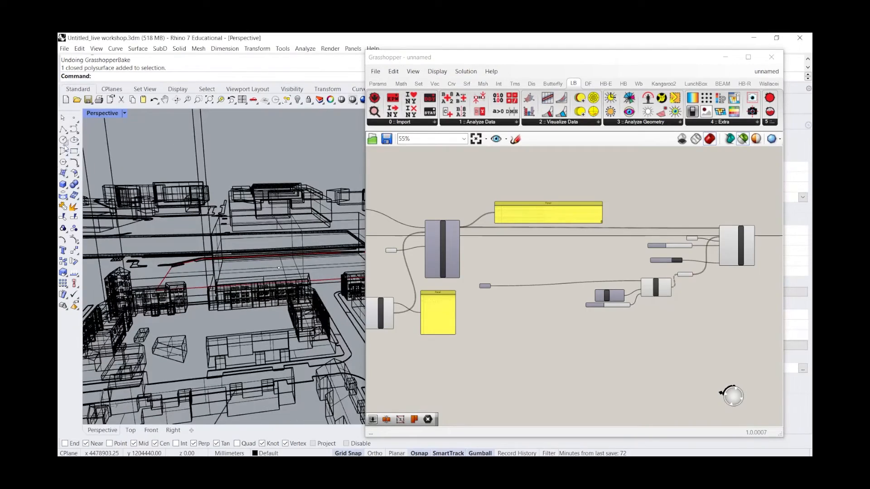
pyautogui.click(64, 130)
pyautogui.moveTo(222, 248)
pyautogui.mouseDown(button='right')
pyautogui.moveTo(260, 236)
pyautogui.moveTo(254, 271)
pyautogui.moveTo(247, 270)
pyautogui.mouseUp(button='right')
pyautogui.click(125, 114)
pyautogui.click(121, 155)
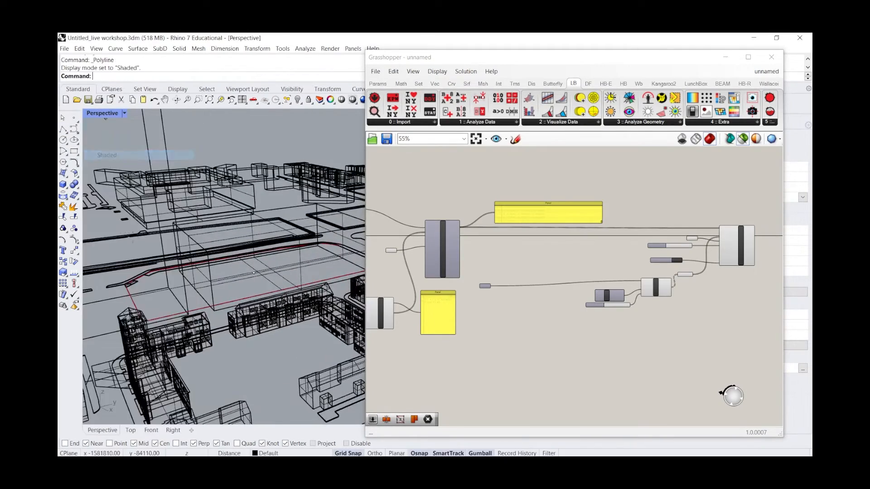
# Draw a closed triangular polyline on the mass's long facade through its two upper corners and the midpoint of one vertical edge
pyautogui.scroll(5, 290, 237)
pyautogui.moveTo(282, 229); pyautogui.dragTo(260, 191, button='right')
pyautogui.click(296, 249)
pyautogui.scroll(-5, 293, 251)
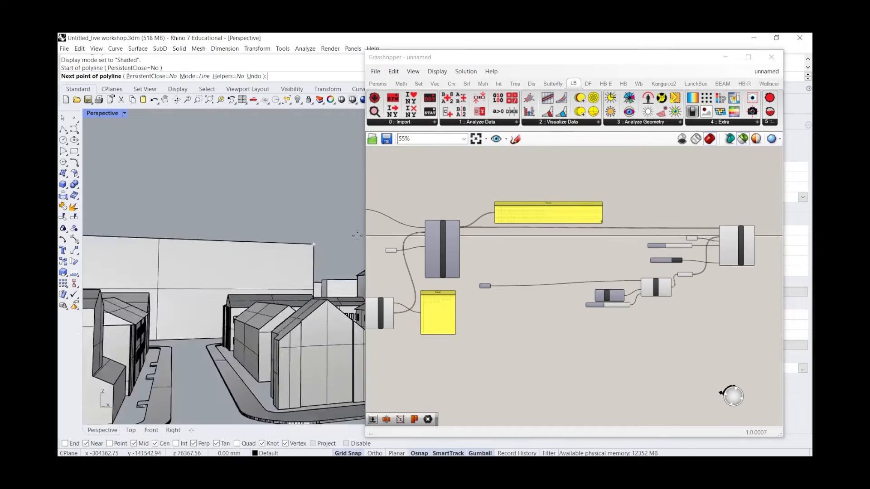
pyautogui.moveTo(196, 221); pyautogui.dragTo(190, 262, button='right')
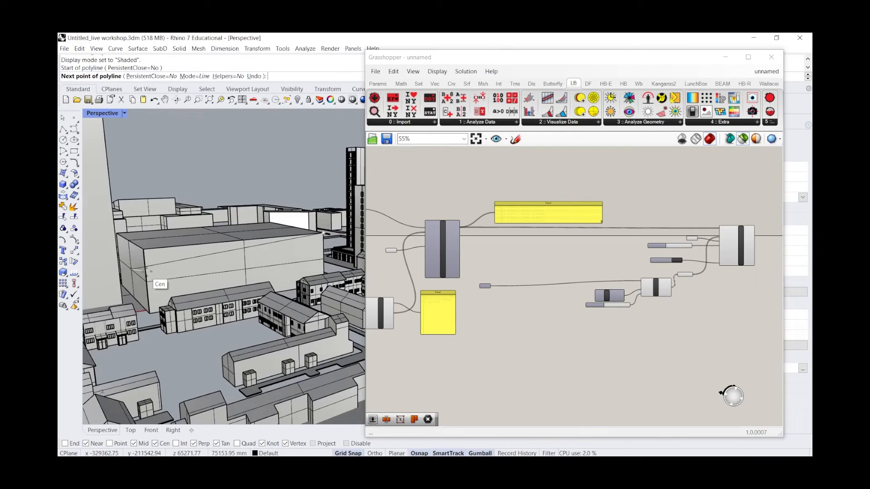
pyautogui.scroll(3, 152, 283)
pyautogui.click(146, 285)
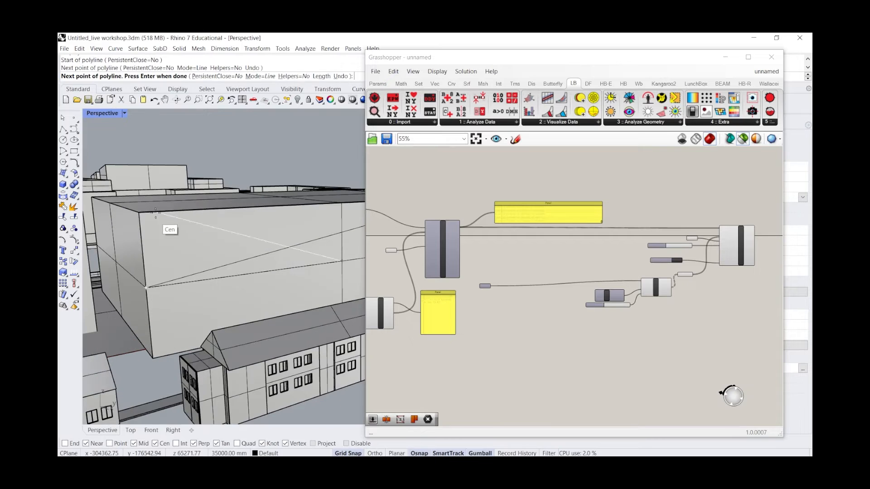
pyautogui.click(140, 214)
pyautogui.scroll(-4, 145, 222)
pyautogui.scroll(3, 272, 214)
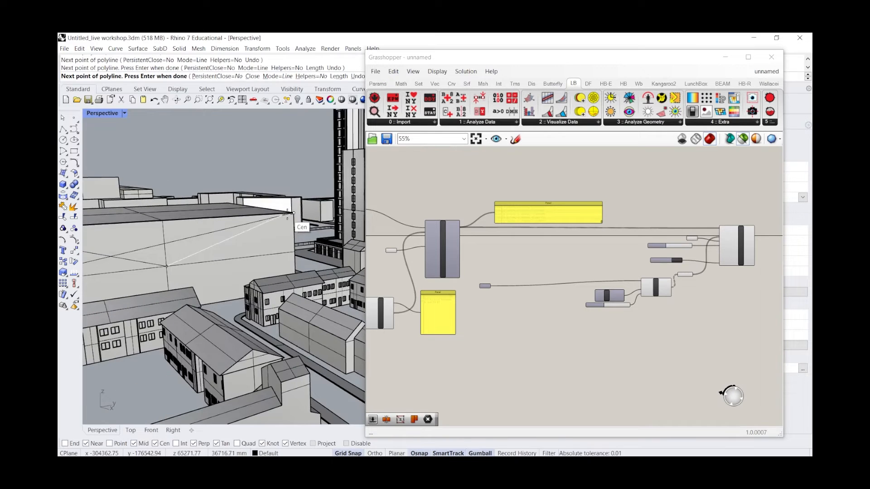
pyautogui.click(293, 213)
pyautogui.scroll(-5, 263, 224)
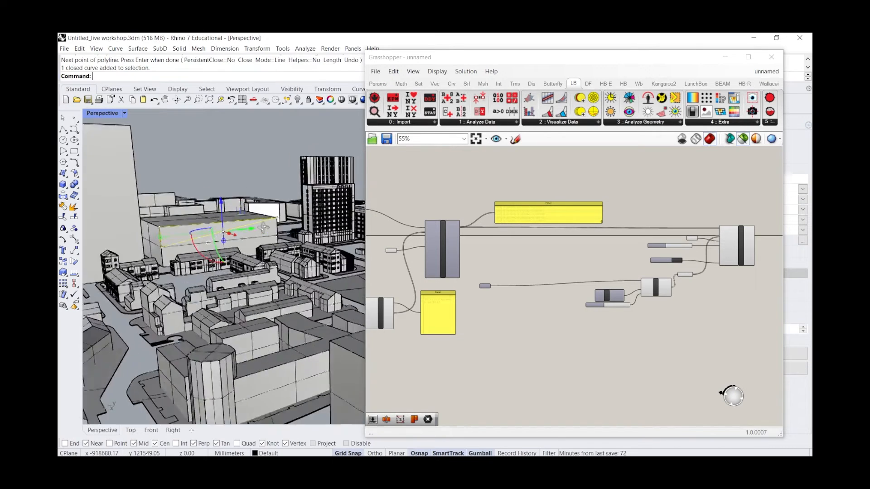
# Extrude the triangular profile across the building mass and beyond its sides, and delete the leftover profile curve
pyautogui.moveTo(220, 261); pyautogui.dragTo(256, 339, button='right')
pyautogui.moveTo(226, 345); pyautogui.dragTo(218, 361)
pyautogui.moveTo(255, 305); pyautogui.dragTo(255, 309)
pyautogui.moveTo(255, 308); pyautogui.dragTo(334, 291, button='right')
pyautogui.moveTo(310, 297); pyautogui.dragTo(237, 298)
pyautogui.scroll(-5, 321, 298)
pyautogui.moveTo(320, 292); pyautogui.dragTo(274, 256, button='right')
pyautogui.scroll(5, 274, 206)
pyautogui.click(260, 177)
pyautogui.click(281, 279)
pyautogui.click(310, 305)
pyautogui.press('Delete')
# Cap the open ends of the extruded wedge to make it a closed solid
pyautogui.click(264, 249)
pyautogui.write('Cap#')
pyautogui.press('Return')
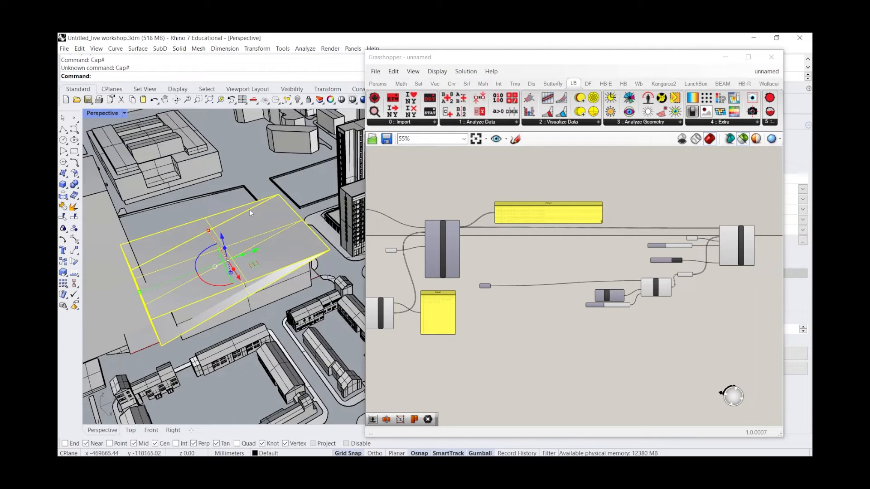
pyautogui.write('Cap')
pyautogui.press('Return')
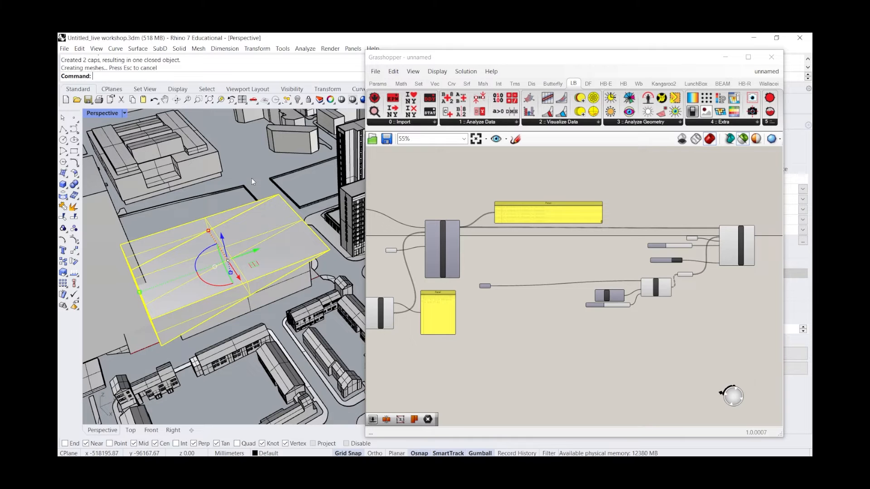
# Add a second Brep parameter above the existing one and reference the capped wedge in it
pyautogui.scroll(4, 500, 295)
pyautogui.doubleClick(499, 292)
pyautogui.write('brep')
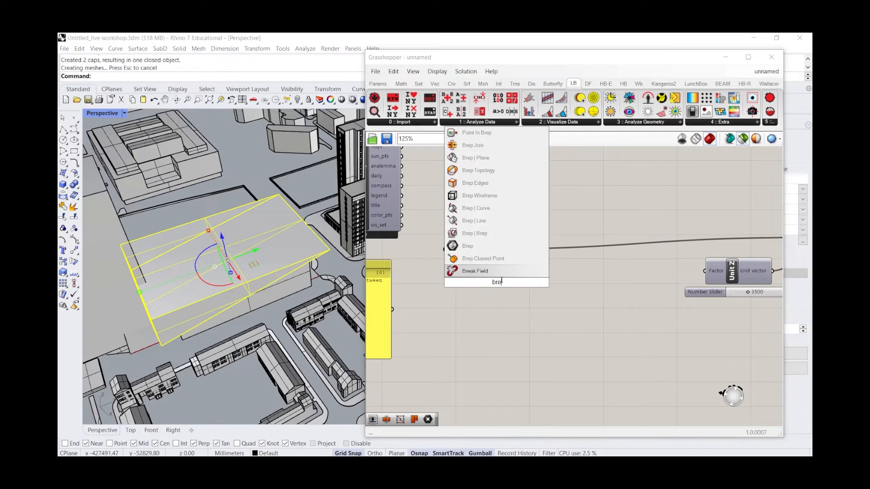
pyautogui.press('Return')
pyautogui.moveTo(496, 284); pyautogui.dragTo(517, 222)
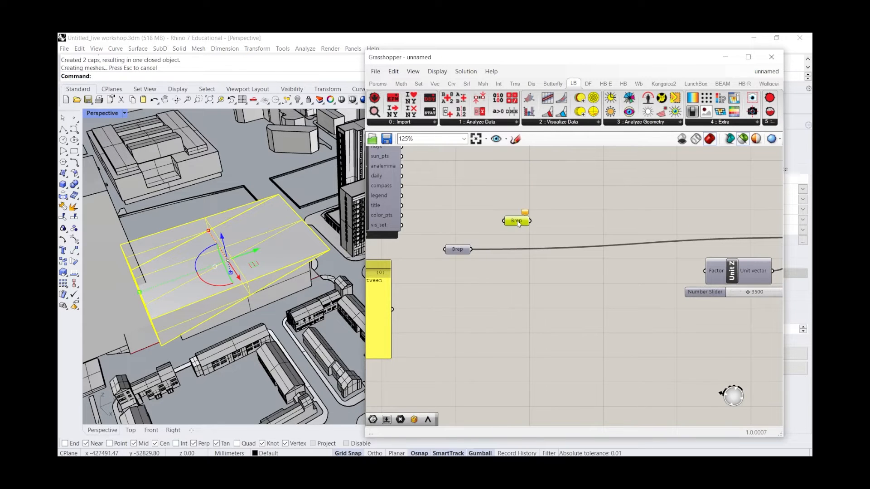
pyautogui.rightClick(517, 221)
pyautogui.click(572, 339)
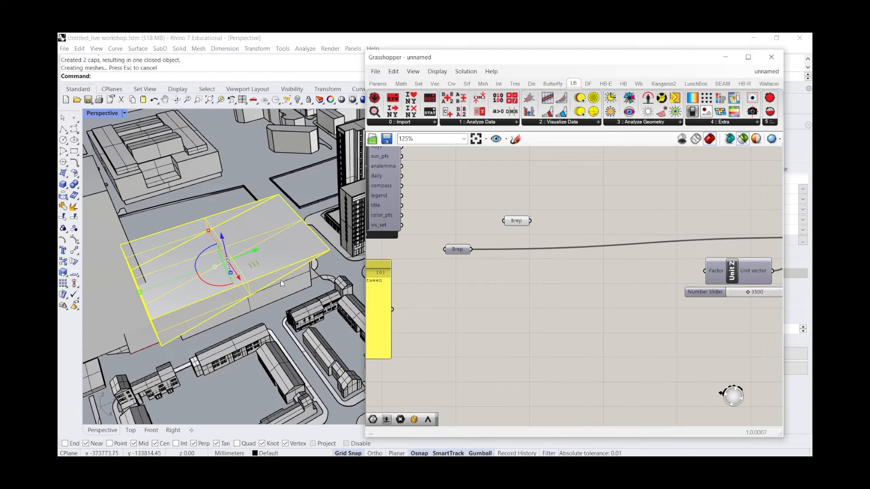
# Hide the wedge solid in the Rhino model
pyautogui.click(276, 243)
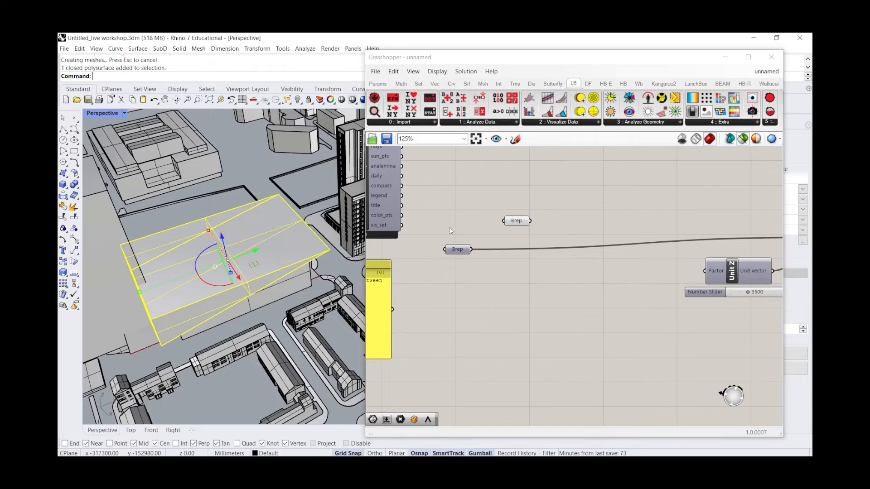
pyautogui.moveTo(326, 258)
pyautogui.mouseDown(button='right')
pyautogui.moveTo(277, 243)
pyautogui.moveTo(320, 255)
pyautogui.mouseUp(button='right')
pyautogui.write('Hide')
pyautogui.press('Return')
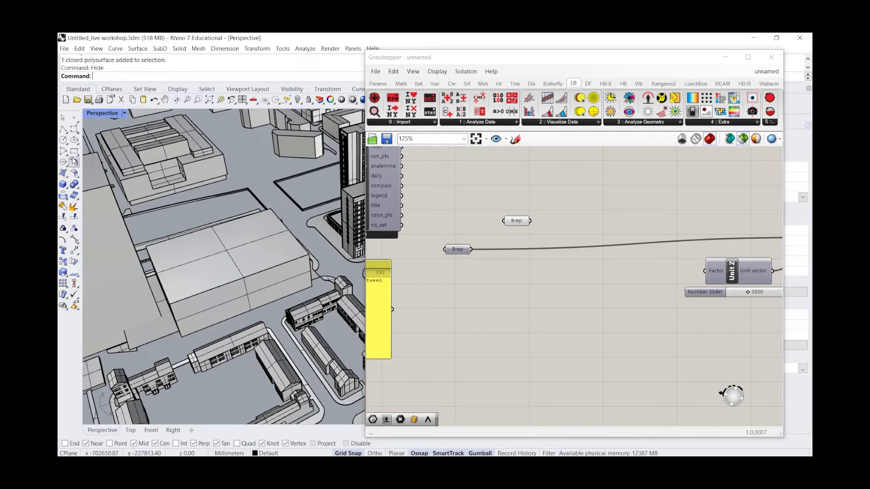
pyautogui.click(63, 185)
pyautogui.moveTo(314, 282); pyautogui.dragTo(229, 324, button='right')
pyautogui.click(229, 324)
pyautogui.click(213, 308)
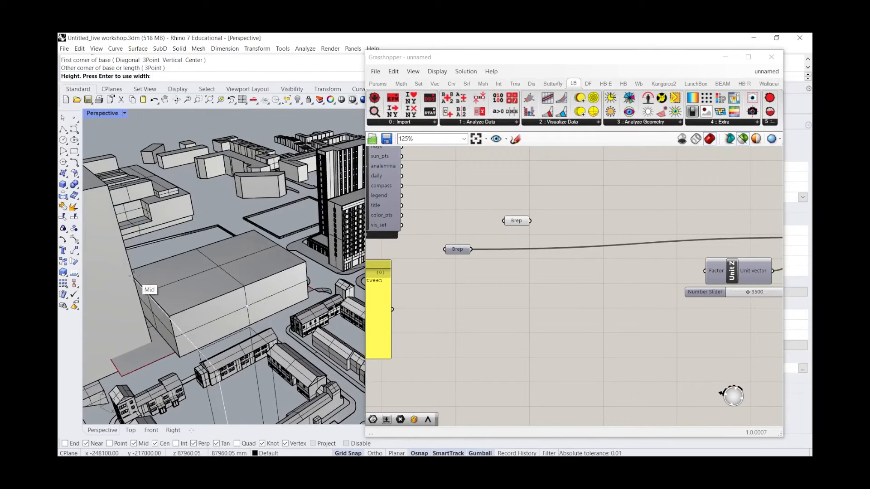
pyautogui.moveTo(136, 254); pyautogui.dragTo(215, 286, button='right')
pyautogui.press('Escape')
# Create a solid box over part of the building mass, using its width as the height
pyautogui.rightClick(229, 380)
pyautogui.click(215, 383)
pyautogui.moveTo(240, 320); pyautogui.dragTo(234, 356, button='right')
pyautogui.click(222, 318)
pyautogui.click(213, 268)
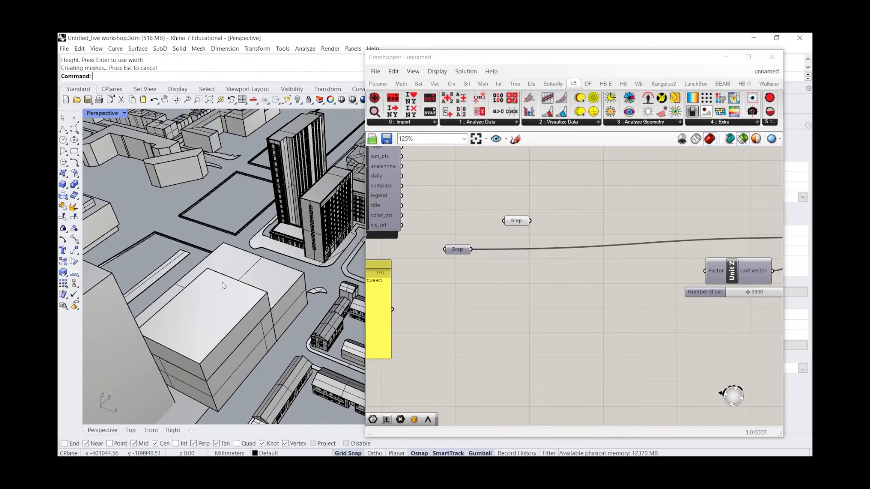
# Scale and move the new box so it passes through the building mass's roof and projects above it
pyautogui.click(229, 327)
pyautogui.moveTo(250, 328); pyautogui.dragTo(247, 346, button='right')
pyautogui.moveTo(242, 337); pyautogui.dragTo(243, 292)
pyautogui.moveTo(192, 279); pyautogui.dragTo(198, 324)
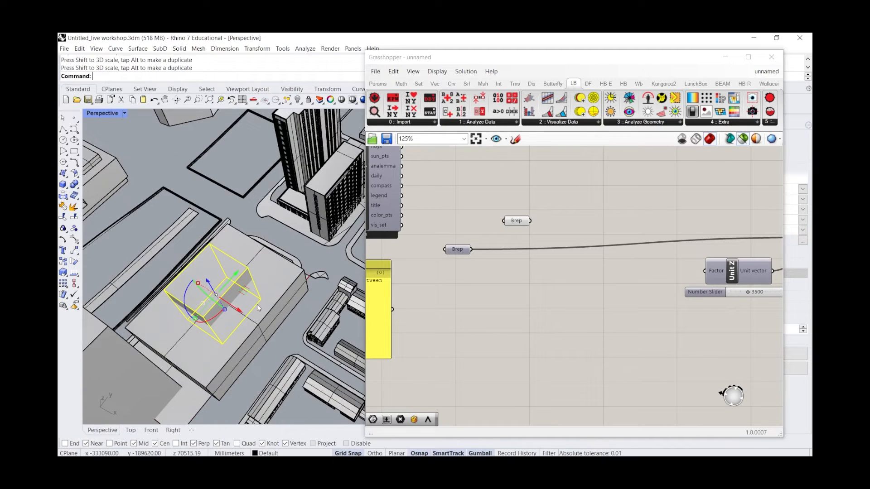
pyautogui.press('Escape')
pyautogui.moveTo(197, 283); pyautogui.dragTo(218, 238, button='right')
pyautogui.scroll(8, 204, 215)
pyautogui.rightClick(202, 233)
pyautogui.moveTo(226, 253); pyautogui.dragTo(217, 278)
pyautogui.moveTo(253, 207); pyautogui.dragTo(268, 242, button='right')
pyautogui.scroll(-5, 283, 205)
# Isolate the new box from the rest of the site model
pyautogui.click(268, 243)
pyautogui.write('isolate')
pyautogui.press('Return')
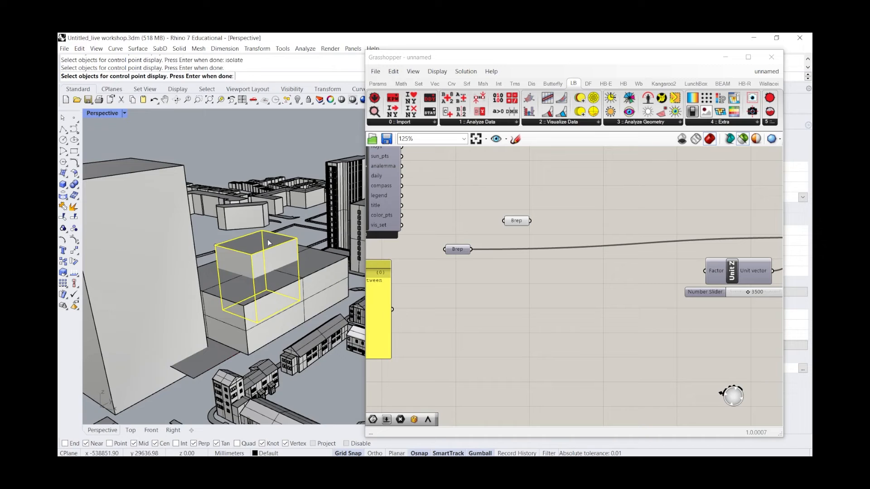
pyautogui.click(256, 252)
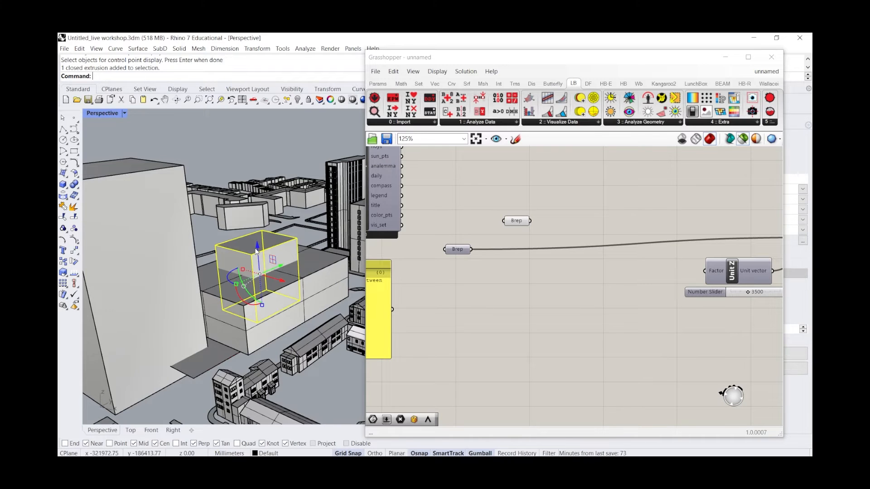
pyautogui.press('Return')
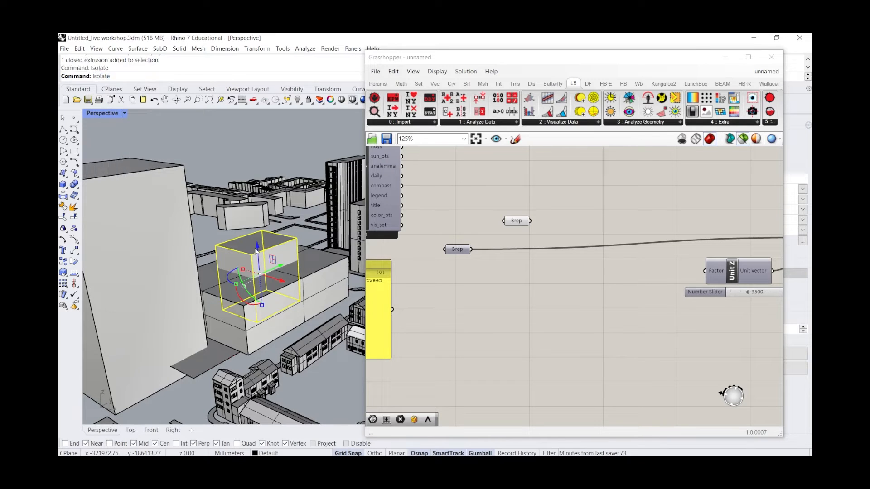
pyautogui.moveTo(260, 243); pyautogui.dragTo(235, 265)
# Try to turn on the box's control points, then explode the box into separate surfaces
pyautogui.write('POn')
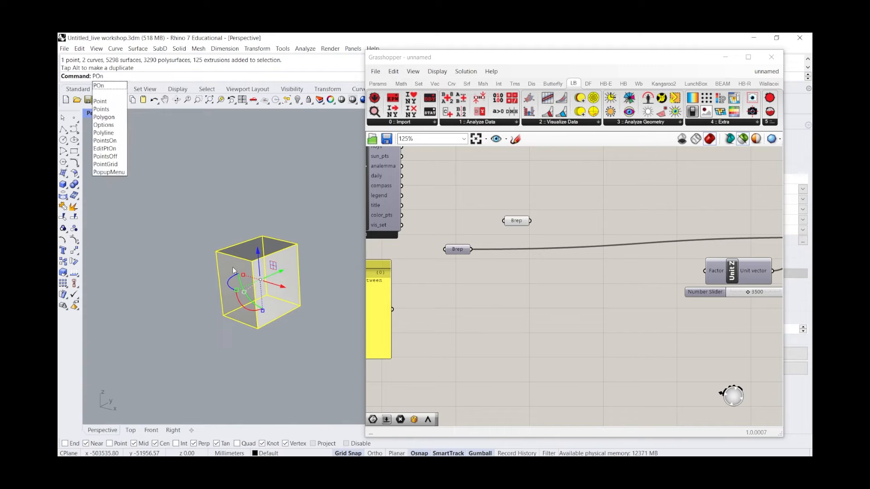
pyautogui.press('Return')
pyautogui.moveTo(252, 259); pyautogui.dragTo(314, 327, button='right')
pyautogui.moveTo(330, 375); pyautogui.dragTo(291, 319, button='right')
pyautogui.click(280, 301)
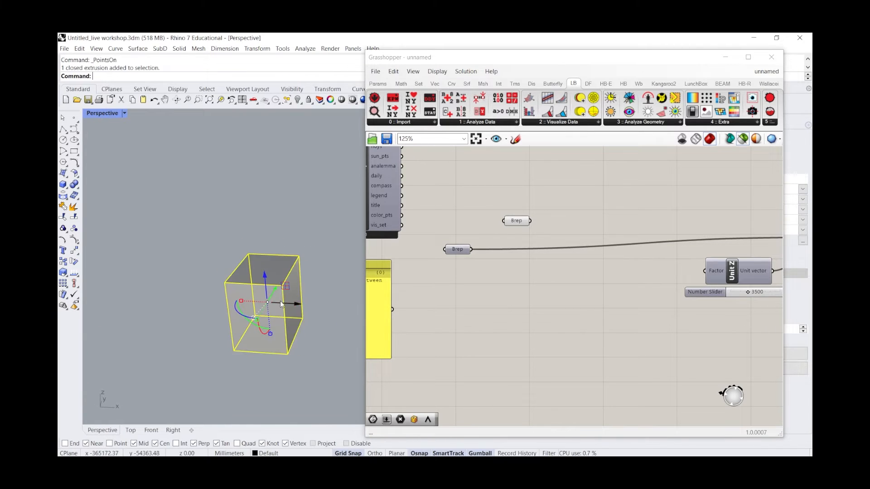
pyautogui.write('Ex')
pyautogui.press('Return')
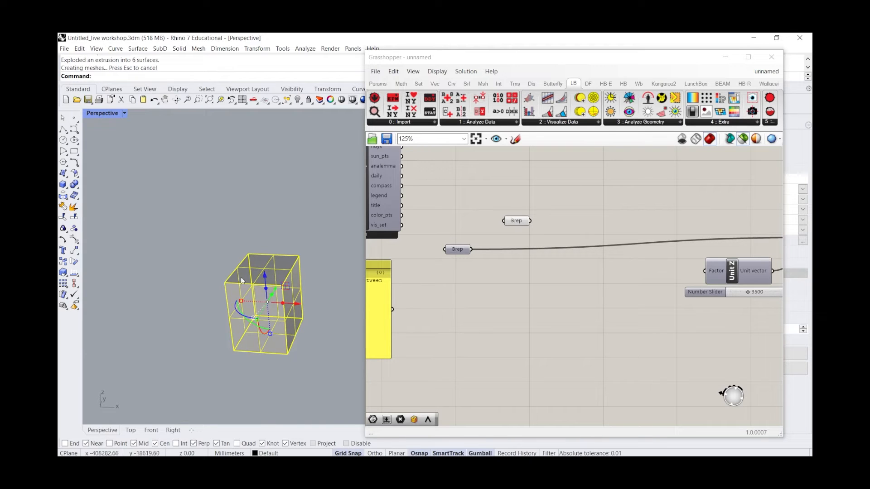
# Turn on the control points of the exploded box surfaces
pyautogui.press('Escape')
pyautogui.write('POn')
pyautogui.press('Return')
pyautogui.click(279, 295)
pyautogui.press('Return')
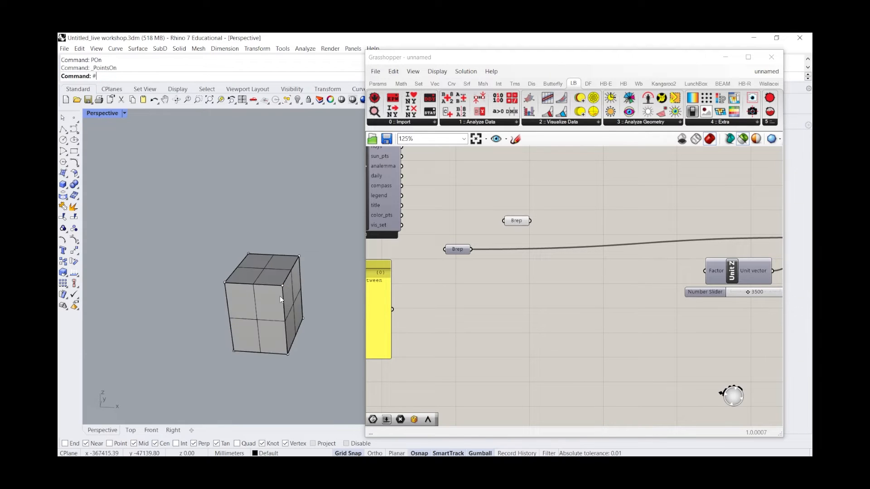
# Move control points along the box's upper edges outward to turn it into a skewed, flared shape
pyautogui.moveTo(306, 314); pyautogui.dragTo(316, 306, button='right')
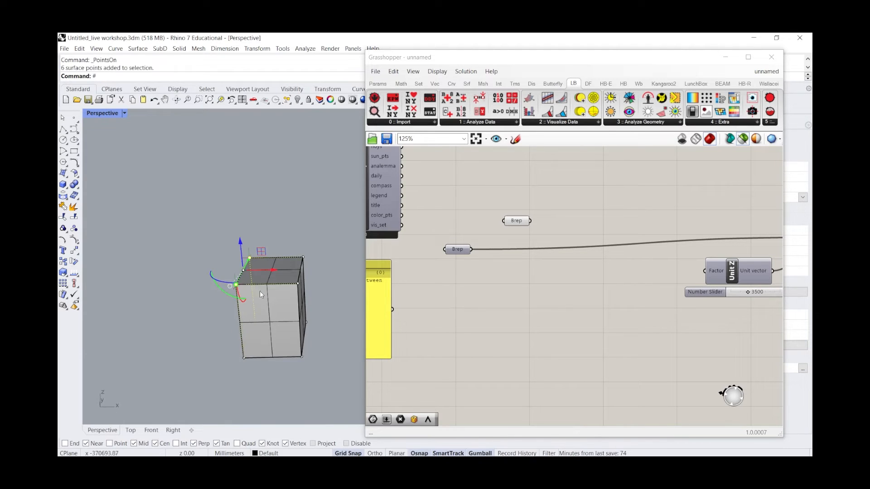
pyautogui.moveTo(267, 270); pyautogui.dragTo(219, 262)
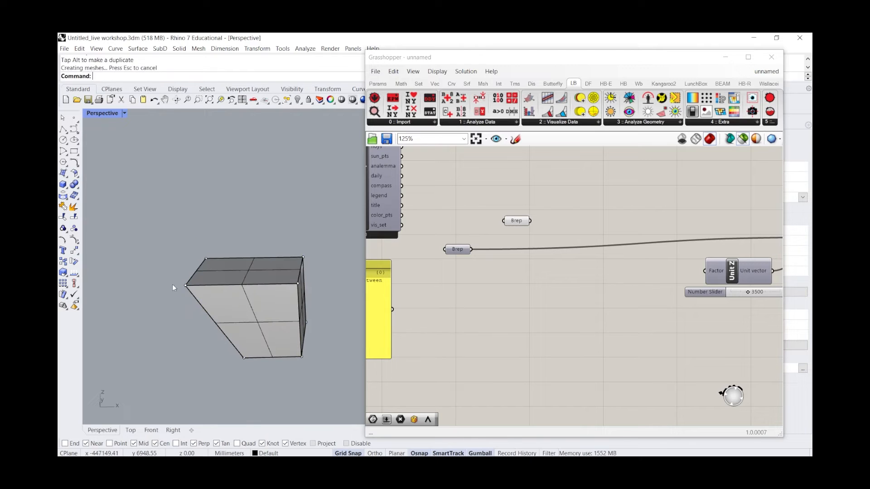
pyautogui.moveTo(198, 303); pyautogui.dragTo(198, 303)
pyautogui.moveTo(197, 303); pyautogui.dragTo(178, 304, button='right')
pyautogui.moveTo(166, 320); pyautogui.dragTo(169, 317)
pyautogui.click(316, 226)
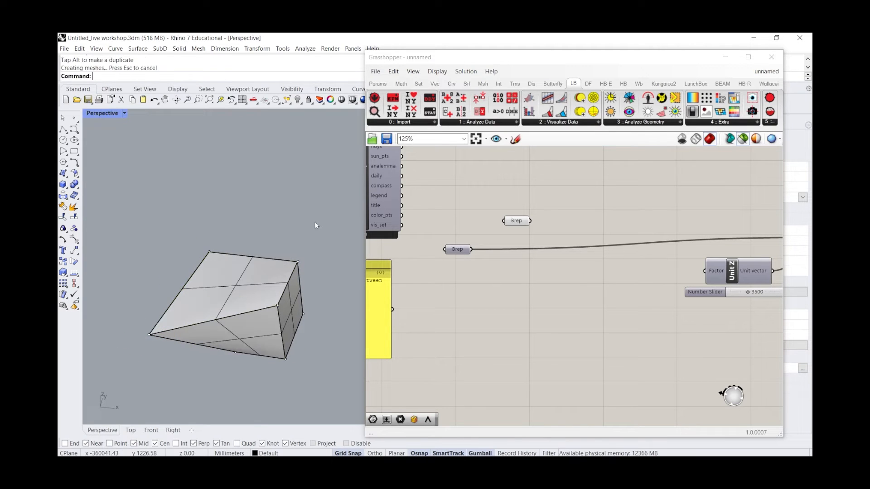
# Join all the reshaped surfaces into one closed polysurface
pyautogui.moveTo(160, 241); pyautogui.dragTo(115, 206)
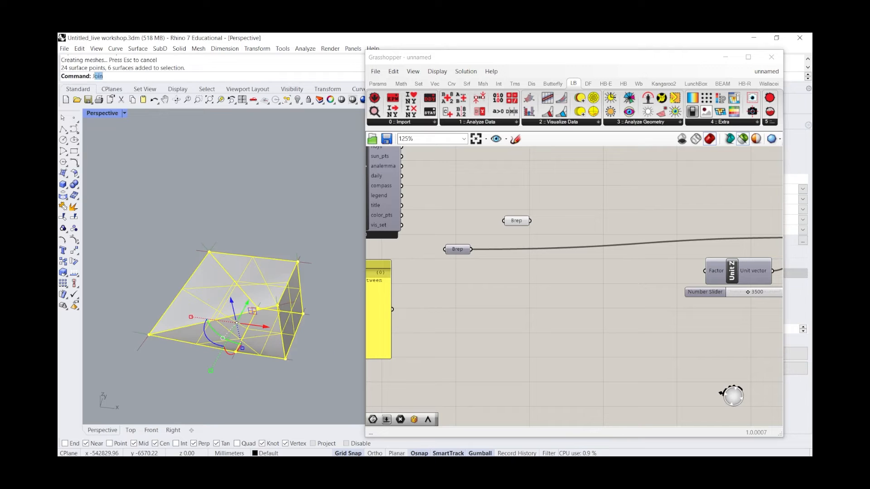
pyautogui.press('Return')
pyautogui.click(187, 197)
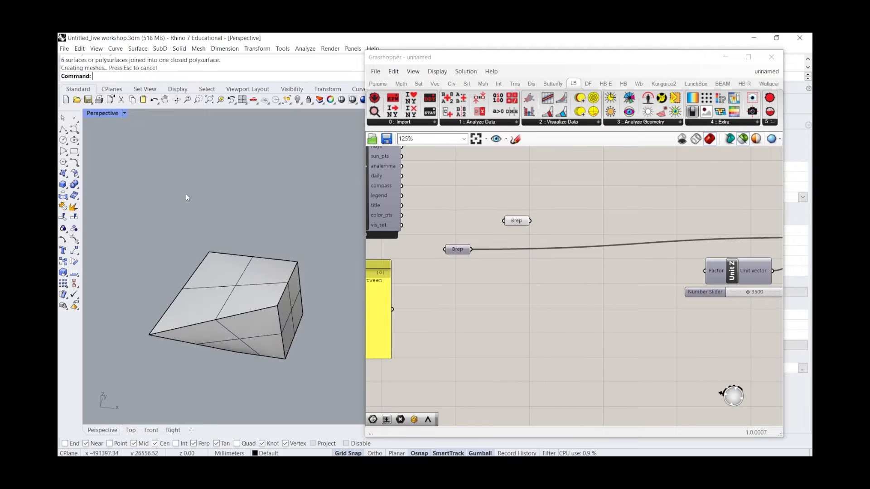
# Bring back the hidden site model, and hide the two closed polysurfaces overlapping the building mass
pyautogui.rightClick(297, 99)
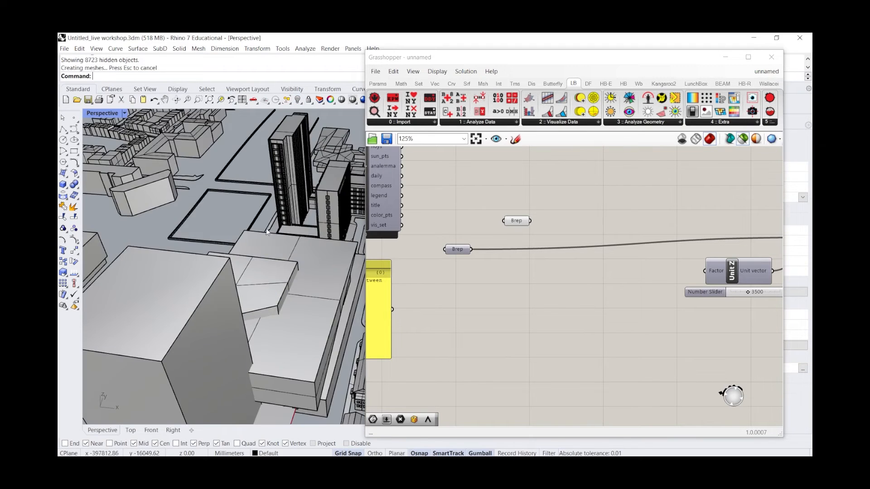
pyautogui.moveTo(266, 232); pyautogui.dragTo(183, 249, button='right')
pyautogui.click(283, 195)
pyautogui.moveTo(268, 243); pyautogui.dragTo(299, 186, button='right')
pyautogui.scroll(10, 299, 185)
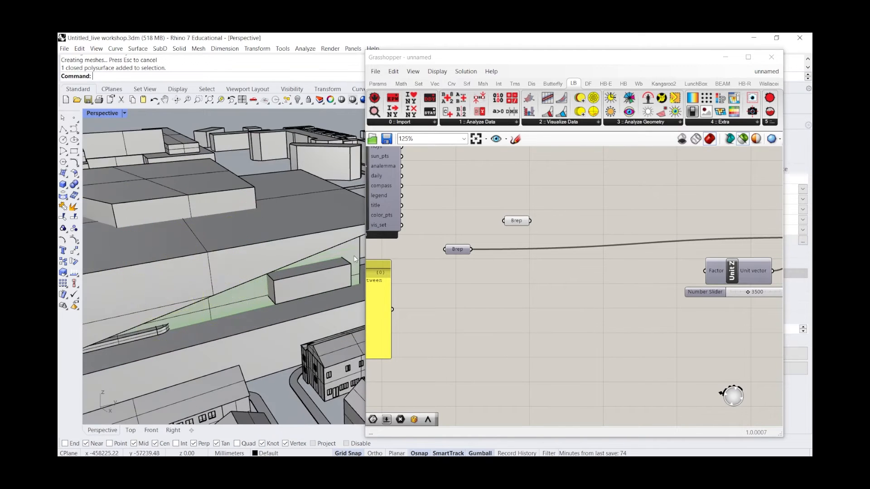
pyautogui.click(355, 258)
pyautogui.click(403, 281)
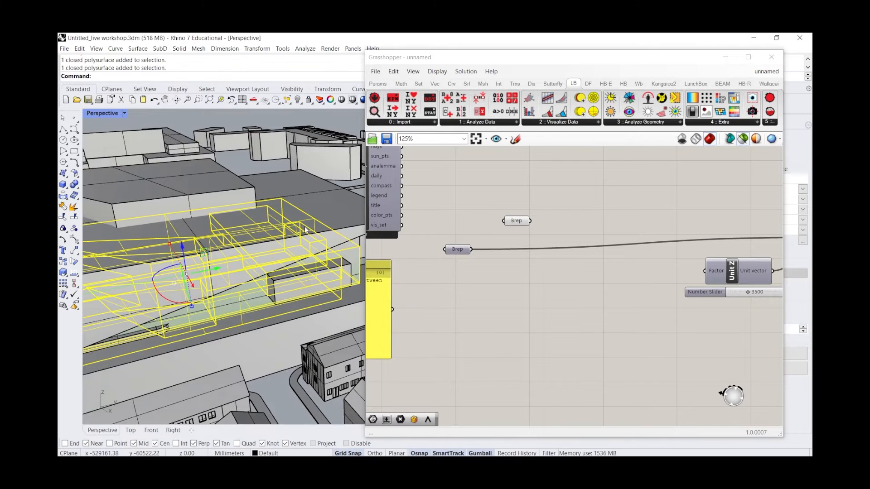
pyautogui.press('Return')
pyautogui.scroll(5, 303, 279)
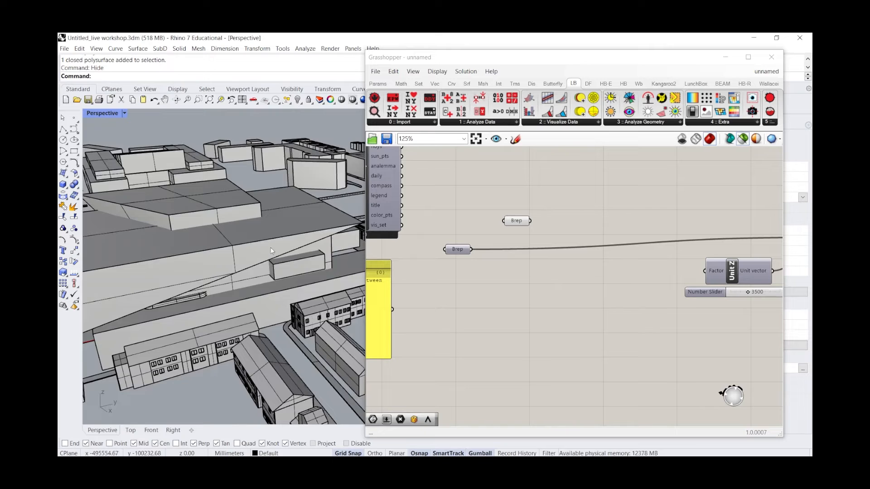
# Check the existing Brep reference, and reposition the skewed solid on the building mass's roof
pyautogui.click(205, 313)
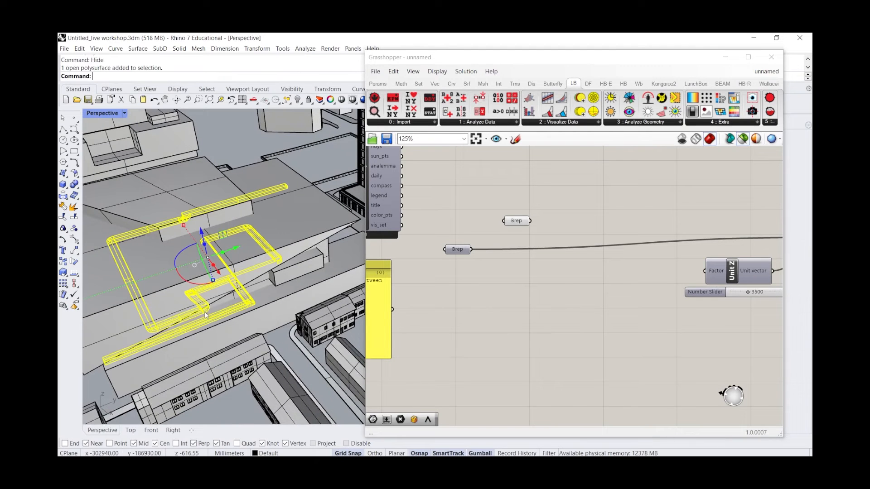
pyautogui.scroll(-3, 253, 195)
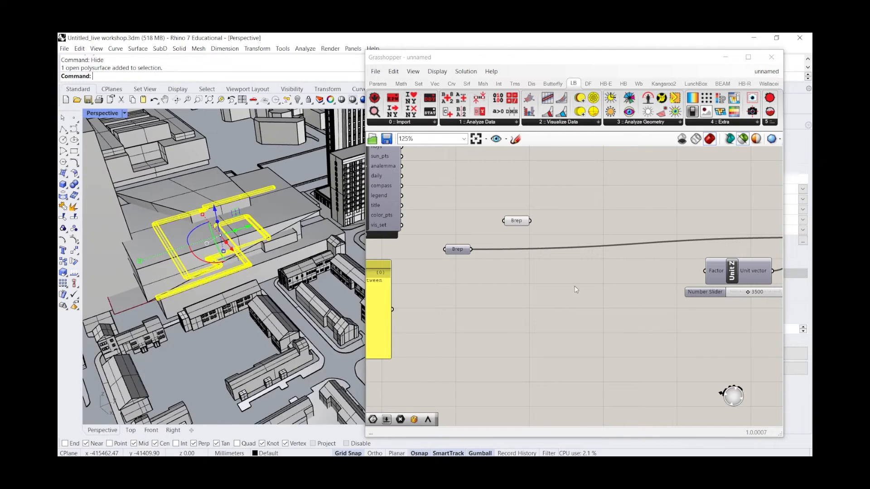
pyautogui.click(517, 221)
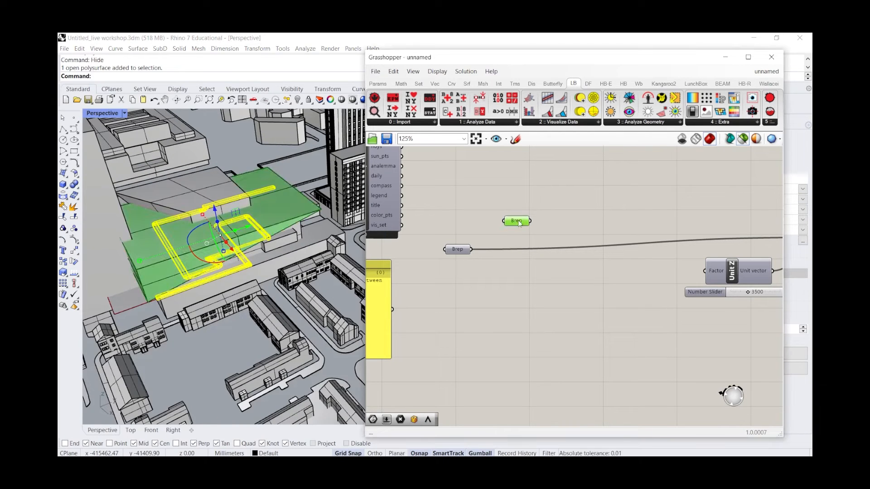
pyautogui.click(199, 194)
pyautogui.moveTo(199, 195); pyautogui.dragTo(204, 253, button='right')
pyautogui.moveTo(191, 217); pyautogui.dragTo(207, 246)
pyautogui.moveTo(222, 206); pyautogui.dragTo(243, 195)
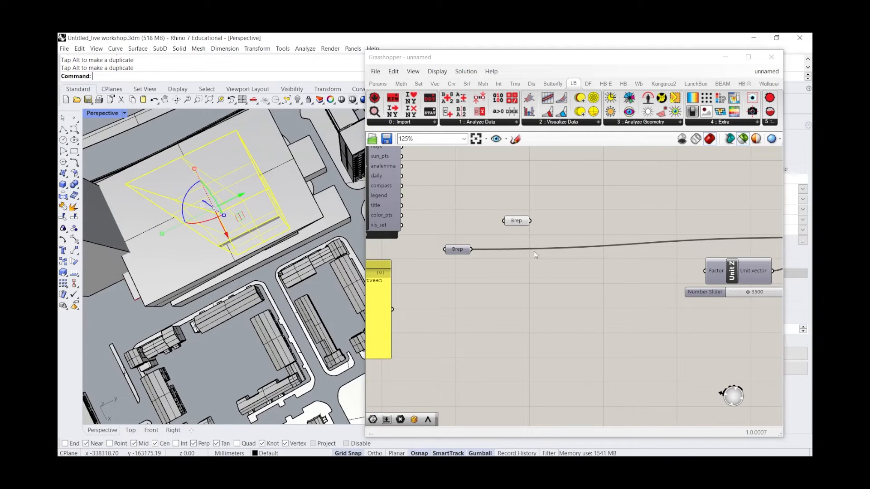
# Add a Brep parameter below the wedge's Brep and reference the skewed solid in it
pyautogui.scroll(5, 515, 221)
pyautogui.doubleClick(515, 256)
pyautogui.write('brep')
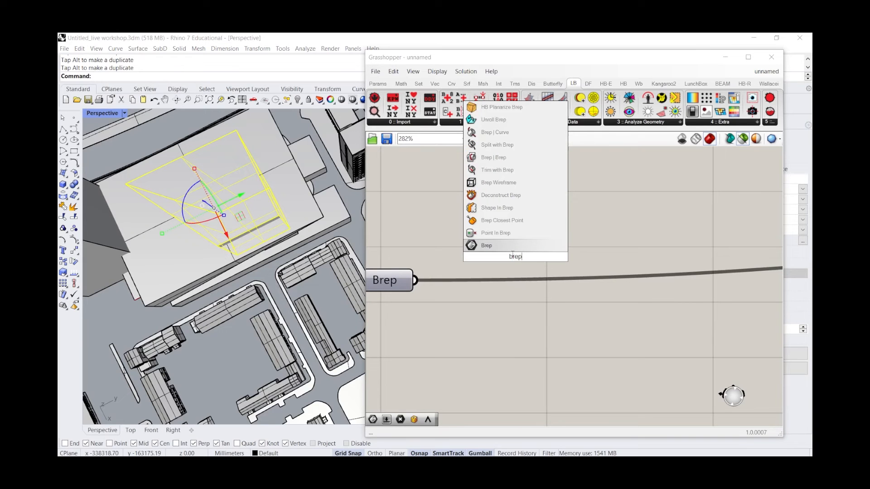
pyautogui.click(486, 233)
pyautogui.rightClick(513, 256)
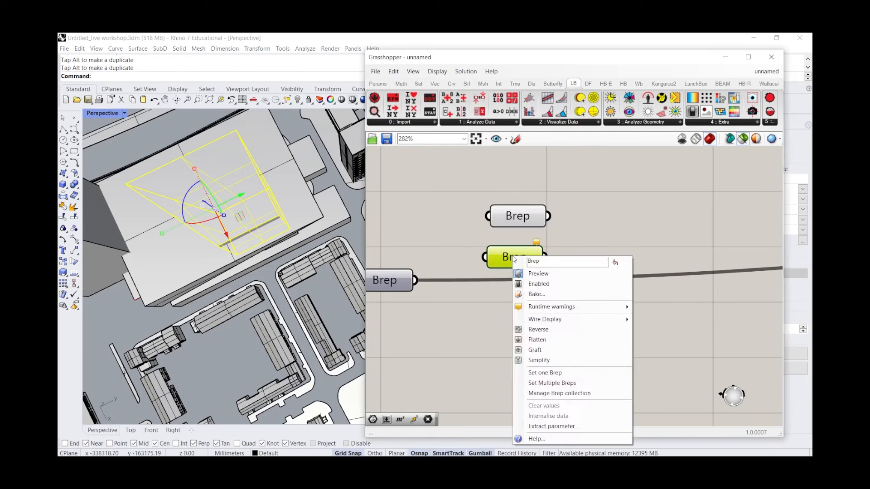
pyautogui.click(577, 374)
pyautogui.click(540, 293)
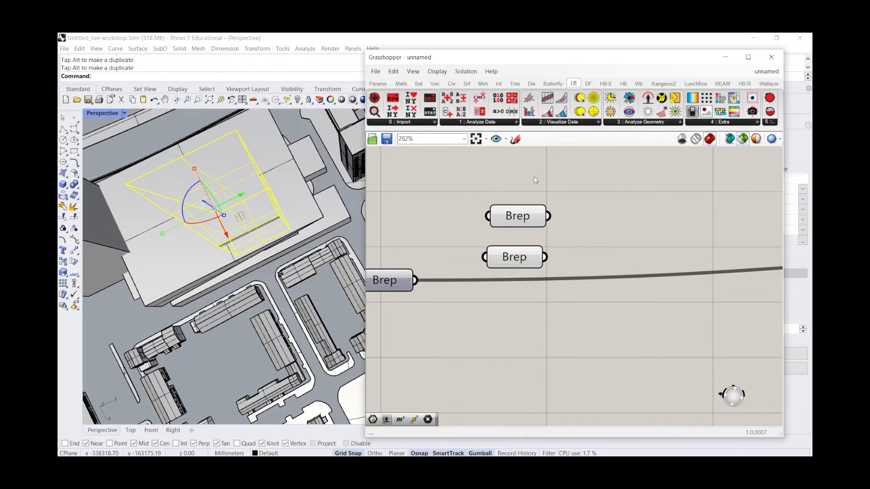
# Check the two new Brep references, and shift the long box along the street side of the building mass
pyautogui.click(523, 218)
pyautogui.click(531, 250)
pyautogui.click(462, 245)
pyautogui.moveTo(308, 268); pyautogui.dragTo(243, 284, button='right')
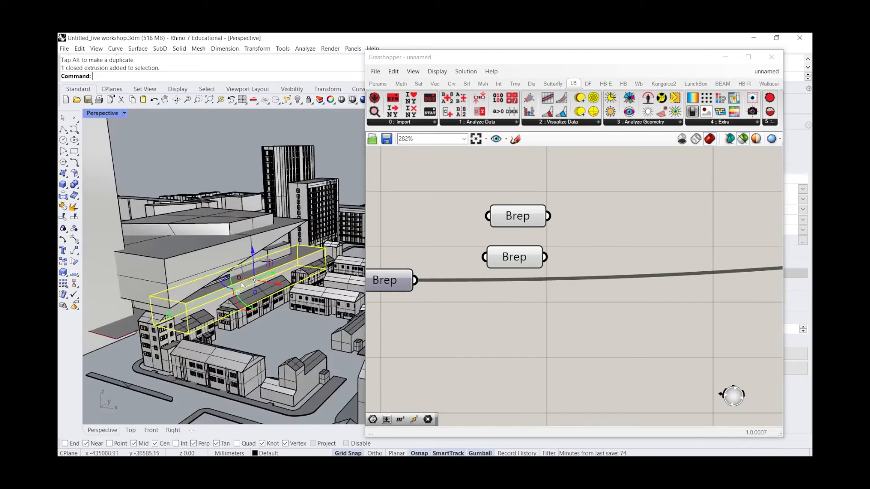
pyautogui.moveTo(217, 292); pyautogui.dragTo(216, 279)
pyautogui.moveTo(218, 282); pyautogui.dragTo(254, 272, button='right')
# Add another Brep parameter below the existing ones and reference the long street-side box in it
pyautogui.doubleClick(521, 315)
pyautogui.write('brep')
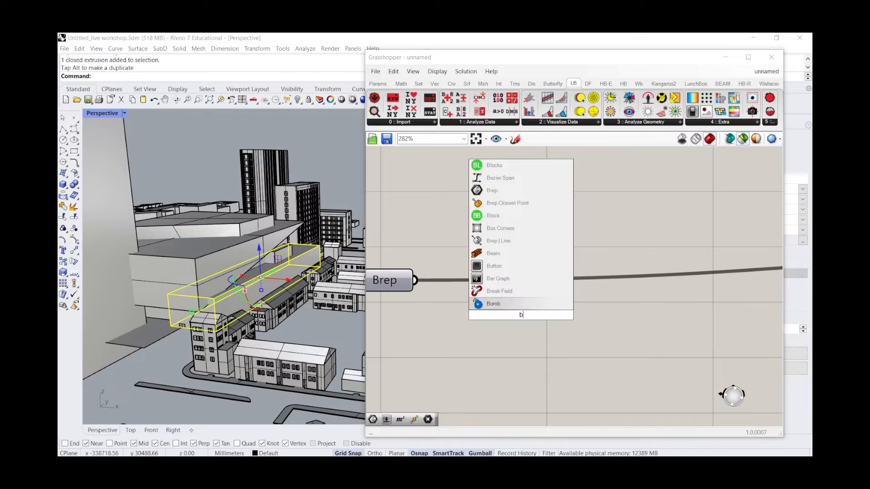
pyautogui.press('Return')
pyautogui.rightClick(523, 316)
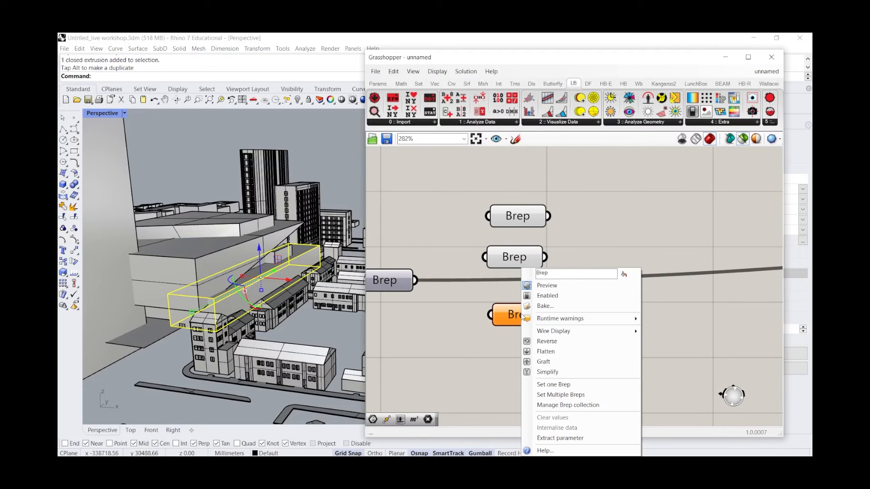
pyautogui.click(577, 384)
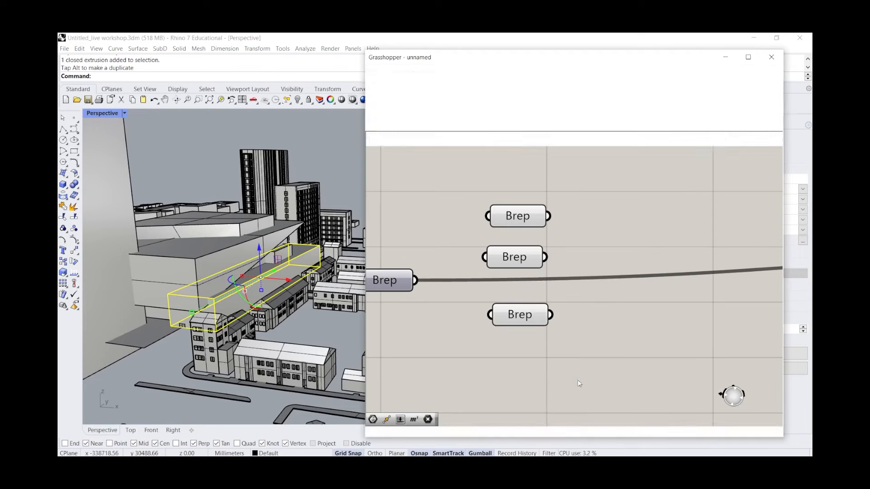
# Add one more Brep parameter beneath the others and reference the small box projecting from the building mass in it
pyautogui.click(513, 258)
pyautogui.click(523, 220)
pyautogui.moveTo(303, 195); pyautogui.dragTo(248, 234, button='right')
pyautogui.click(297, 238)
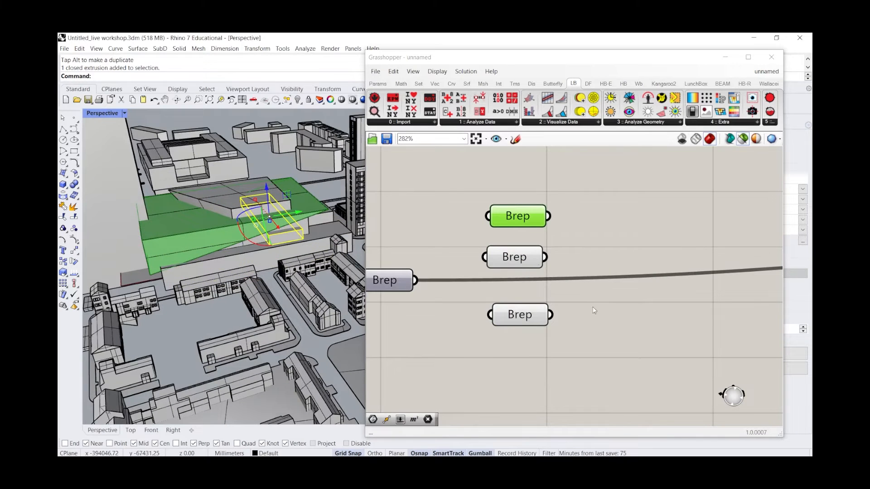
pyautogui.doubleClick(529, 359)
pyautogui.write('brep')
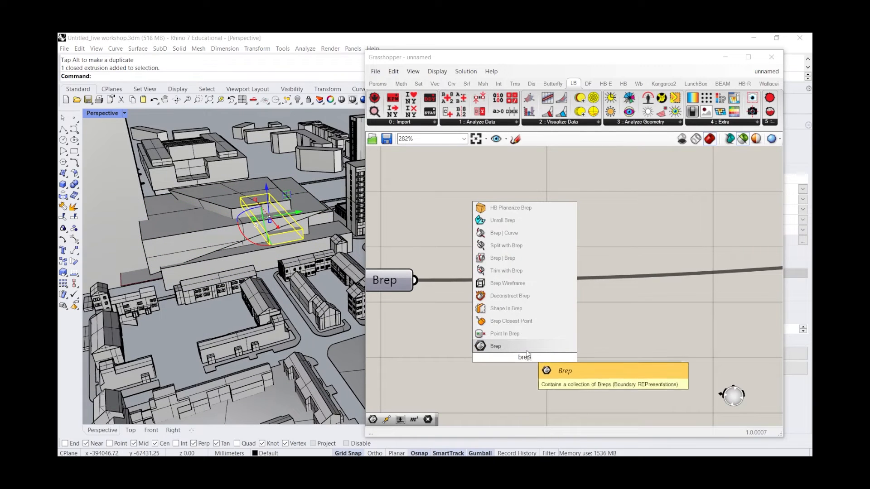
pyautogui.press('Return')
pyautogui.rightClick(522, 358)
pyautogui.click(558, 384)
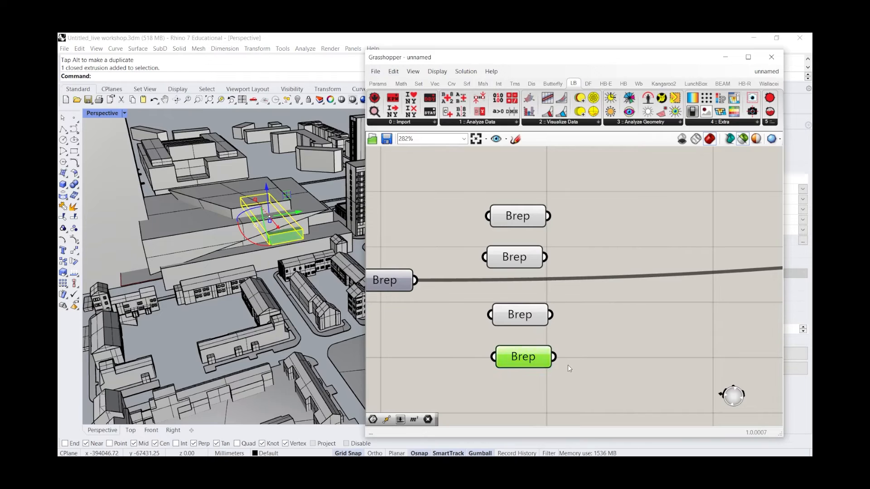
# Try hiding the wedge, the skewed solid and the long street-side box of the building mass, and undo it
pyautogui.click(274, 157)
pyautogui.moveTo(267, 165); pyautogui.dragTo(188, 277, button='right')
pyautogui.click(189, 277)
pyautogui.keyDown('shift'); pyautogui.click(272, 236); pyautogui.keyUp('shift')
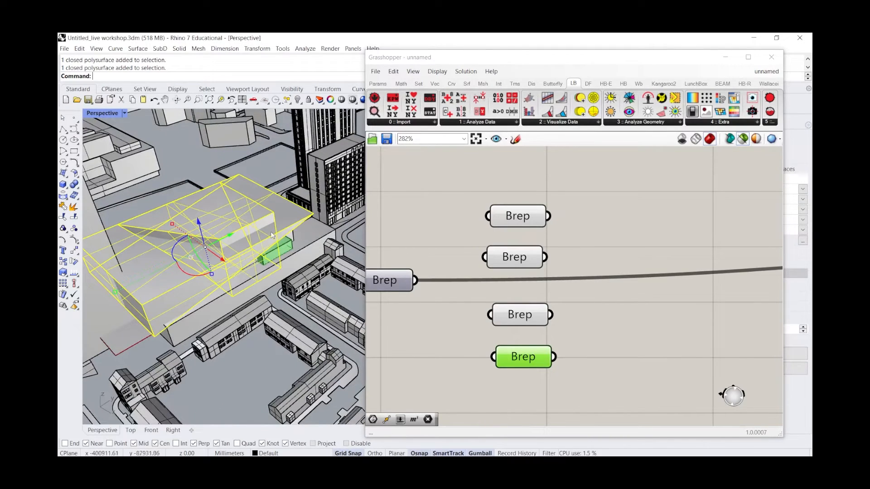
pyautogui.keyDown('shift'); pyautogui.click(301, 260); pyautogui.keyUp('shift')
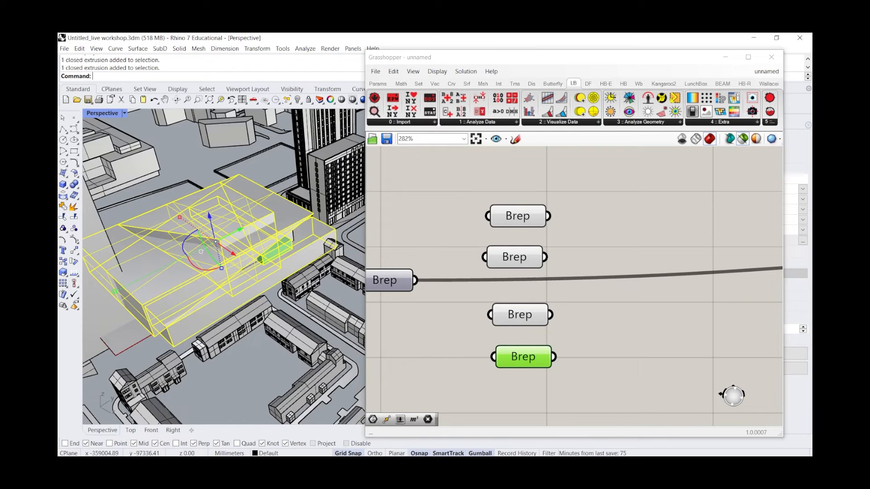
pyautogui.press('Return')
pyautogui.moveTo(200, 238); pyautogui.dragTo(216, 276, button='right')
pyautogui.hotkey('ctrl', 'z')
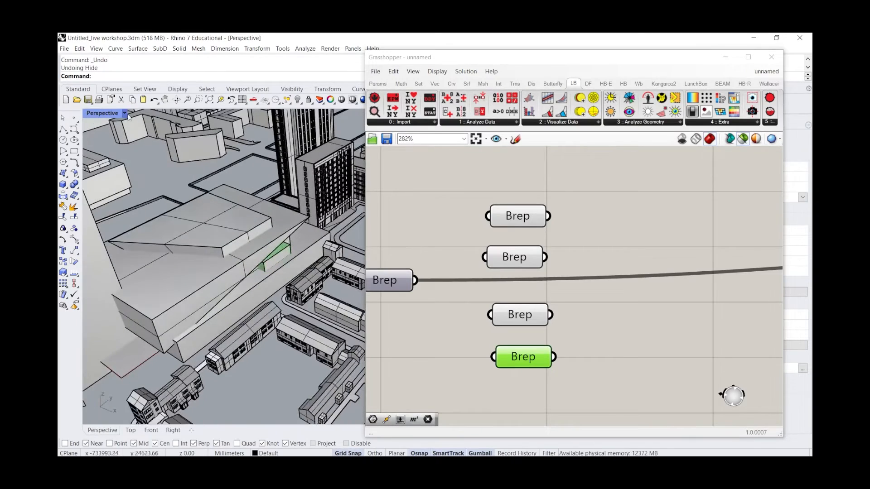
# Set the Perspective viewport to Wireframe and hide the frame-like open polysurface and the closed polysurface overlapping it inside the building mass
pyautogui.click(123, 114)
pyautogui.click(110, 146)
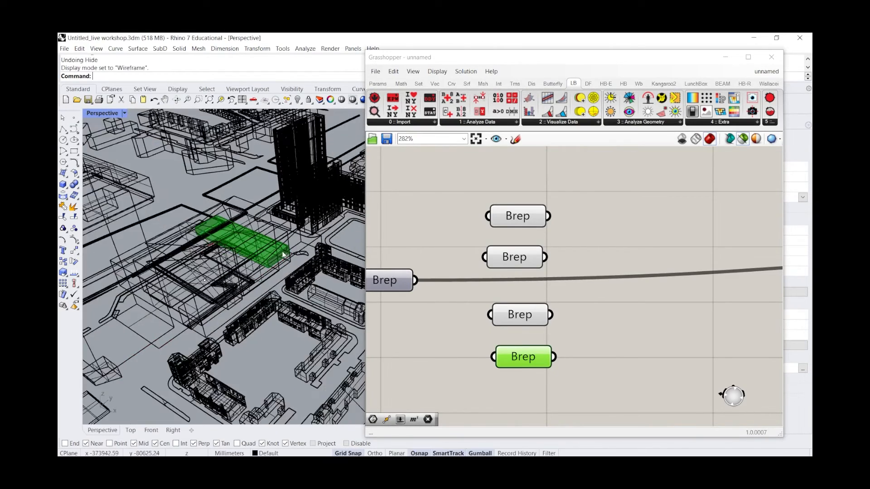
pyautogui.scroll(5, 219, 346)
pyautogui.click(176, 387)
pyautogui.moveTo(176, 387); pyautogui.dragTo(170, 239, button='right')
pyautogui.keyDown('shift'); pyautogui.click(122, 246); pyautogui.keyUp('shift')
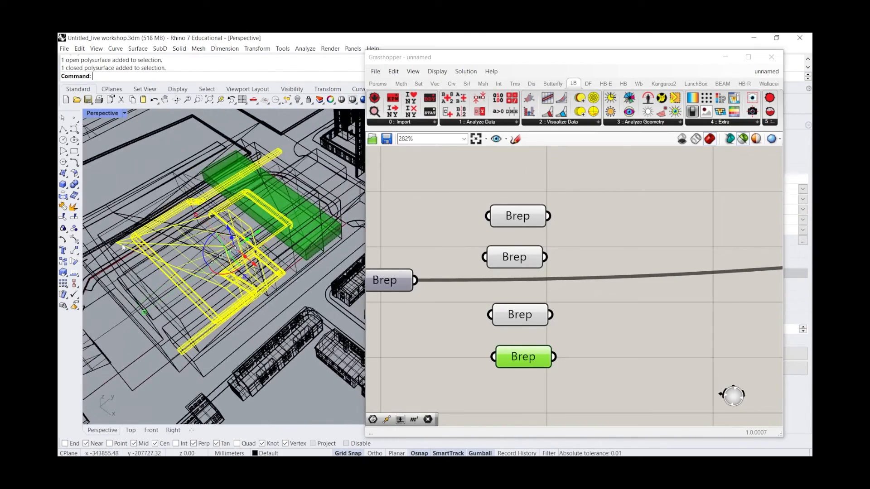
pyautogui.write('Hide')
pyautogui.press('Return')
pyautogui.moveTo(256, 267); pyautogui.dragTo(240, 276, button='right')
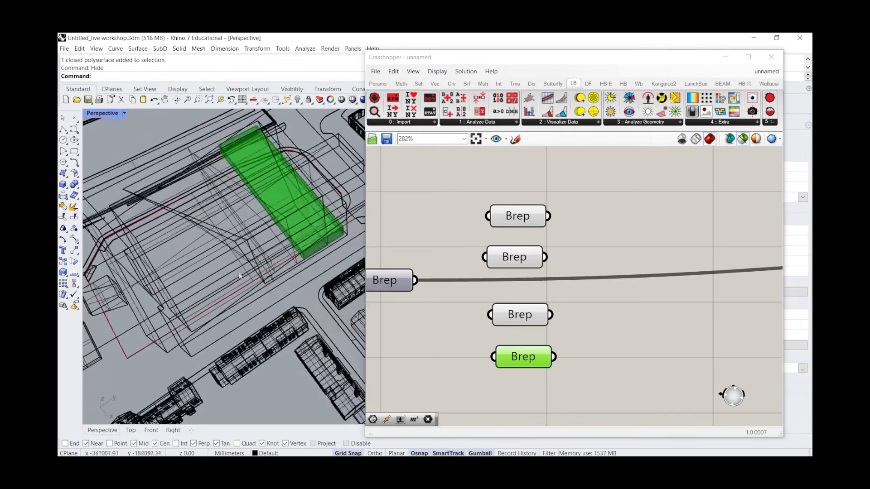
# Return the Perspective viewport to Shaded display
pyautogui.click(196, 220)
pyautogui.click(281, 313)
pyautogui.moveTo(144, 190); pyautogui.dragTo(153, 129, button='right')
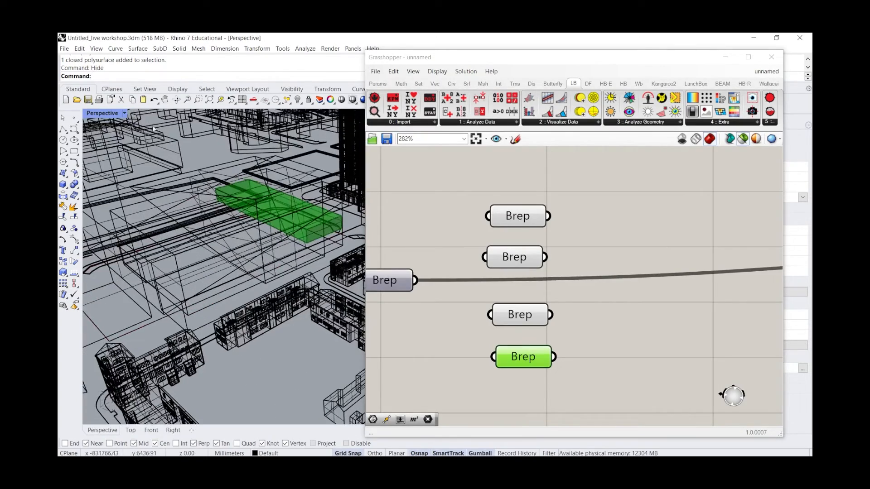
pyautogui.click(126, 114)
pyautogui.click(119, 155)
pyautogui.moveTo(251, 232)
pyautogui.mouseDown(button='right')
pyautogui.moveTo(325, 186)
pyautogui.moveTo(328, 142)
pyautogui.mouseUp(button='right')
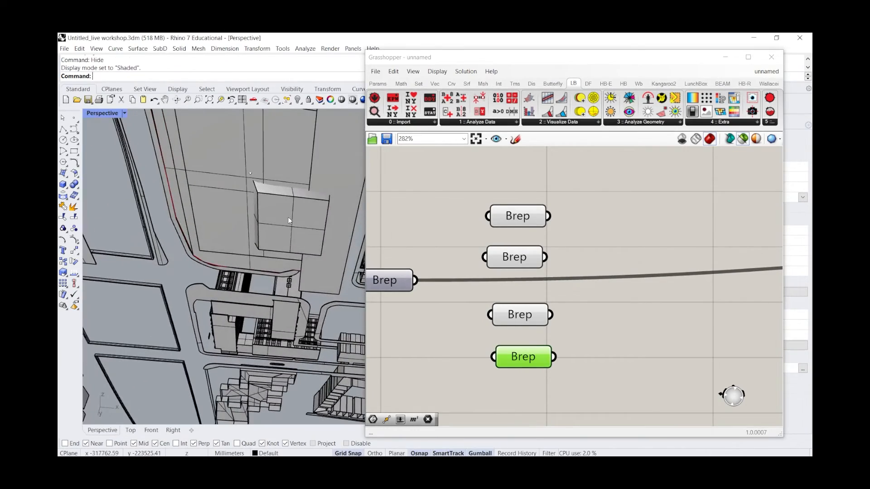
# Check which massing solid each of the four new Brep parameters references, comparing them with the skewed solid in the model
pyautogui.click(291, 218)
pyautogui.moveTo(295, 169); pyautogui.dragTo(258, 235, button='right')
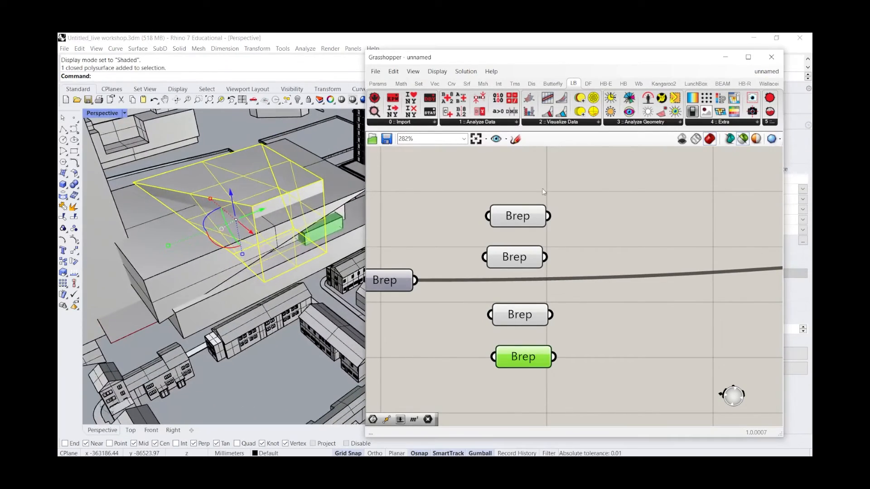
pyautogui.click(525, 209)
pyautogui.click(517, 258)
pyautogui.moveTo(290, 254); pyautogui.dragTo(268, 265, button='right')
pyautogui.click(496, 179)
pyautogui.scroll(-5, 267, 267)
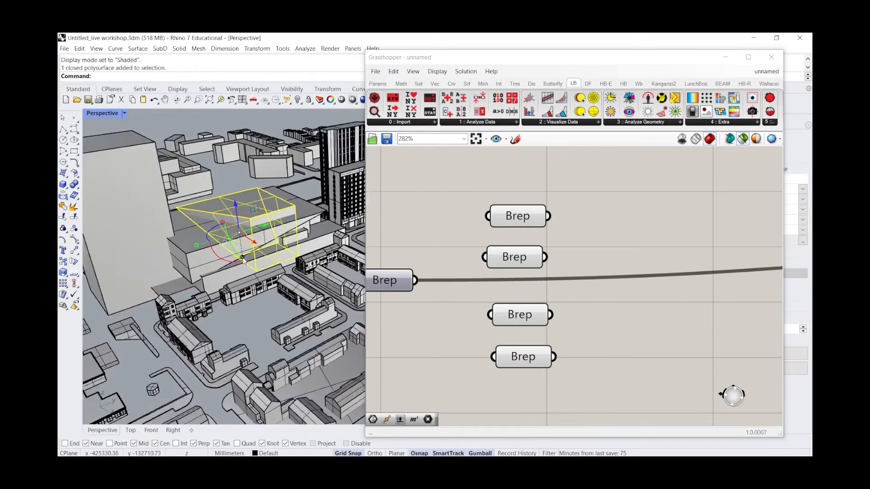
pyautogui.click(280, 124)
pyautogui.click(513, 215)
pyautogui.click(522, 258)
pyautogui.click(522, 318)
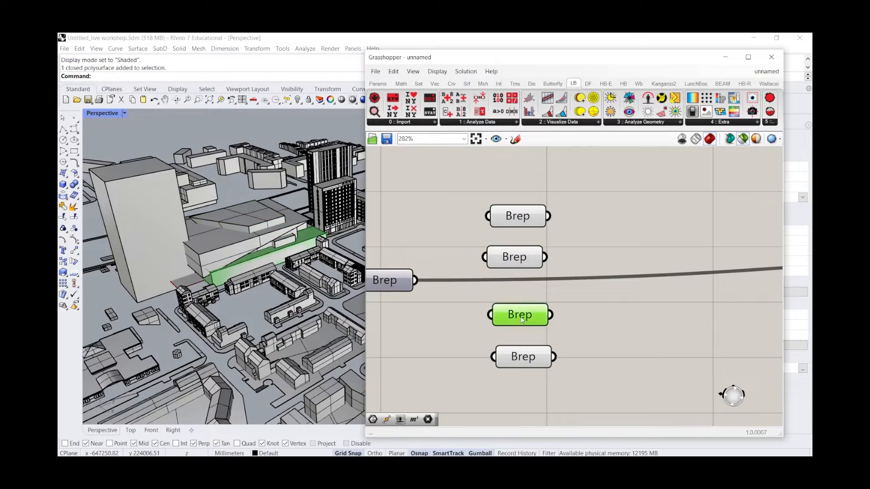
pyautogui.moveTo(252, 207); pyautogui.dragTo(326, 196, button='right')
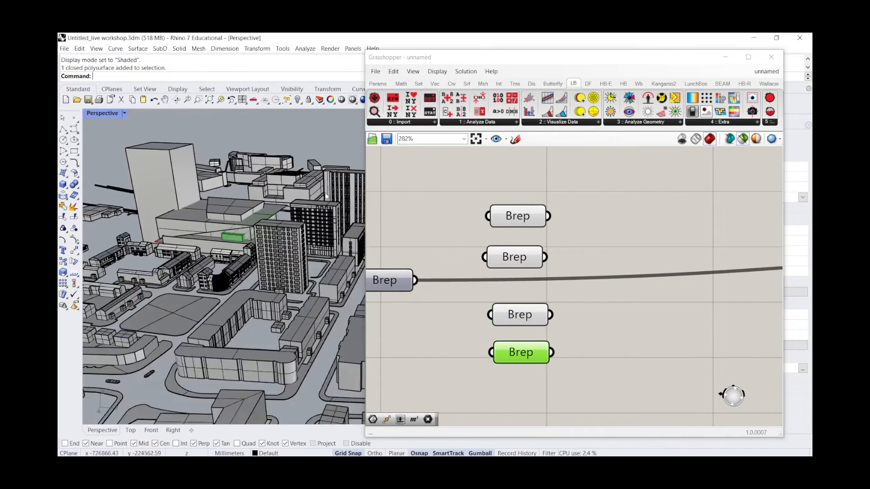
# Hide a closed extrusion near the small box projecting from the building mass
pyautogui.scroll(5, 325, 196)
pyautogui.moveTo(208, 226); pyautogui.dragTo(291, 237, button='right')
pyautogui.click(222, 258)
pyautogui.scroll(5, 336, 220)
pyautogui.hotkey('ctrl', 'h')
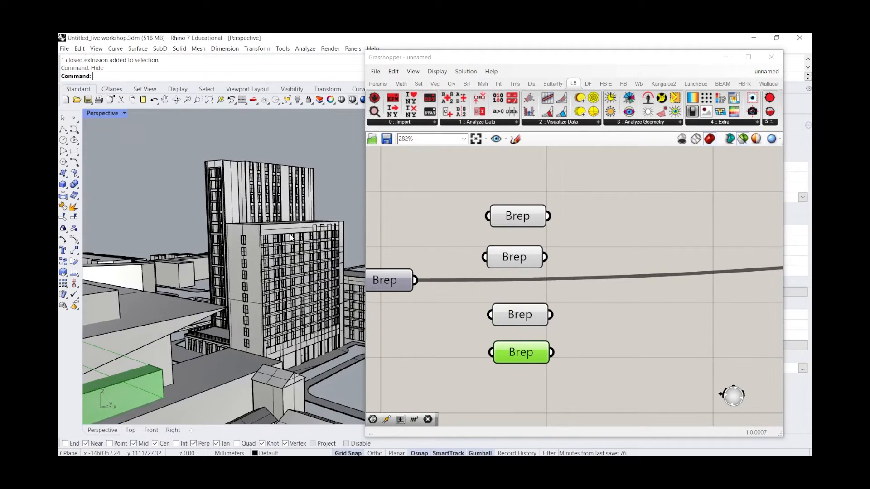
# Add a Solid Difference component beside the four Brep parameters
pyautogui.scroll(-3, 572, 236)
pyautogui.doubleClick(572, 273)
pyautogui.write('s')
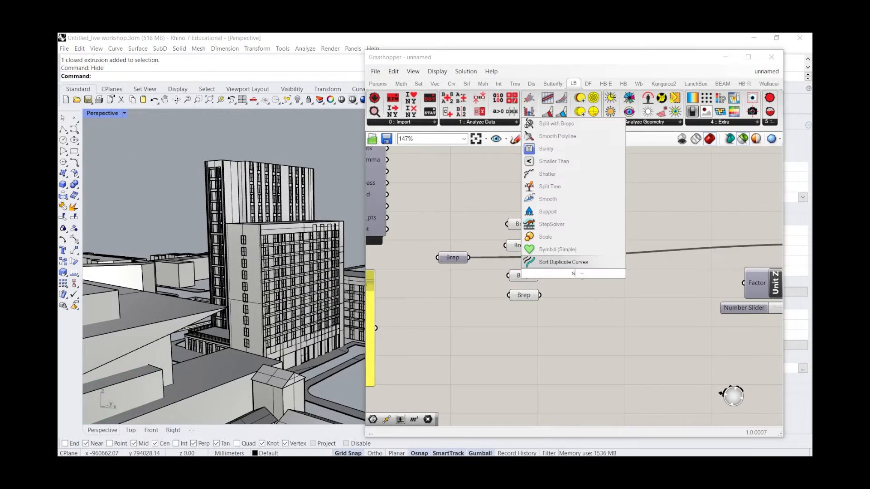
pyautogui.write('olid')
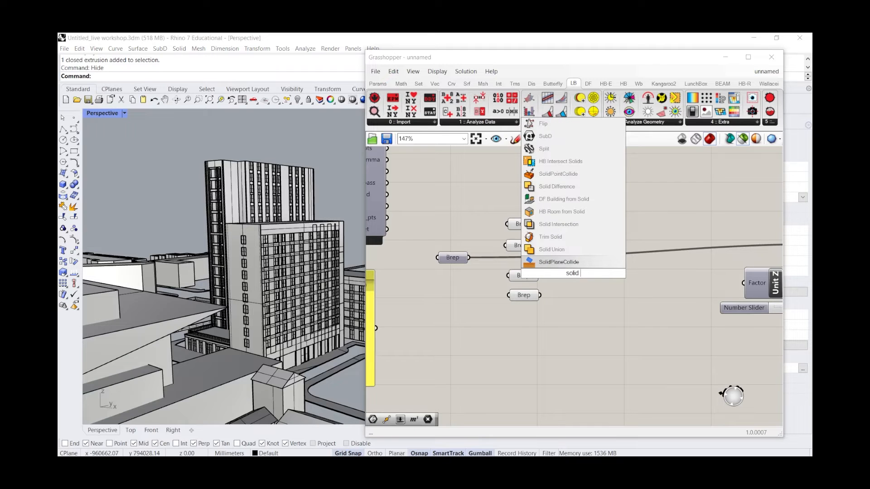
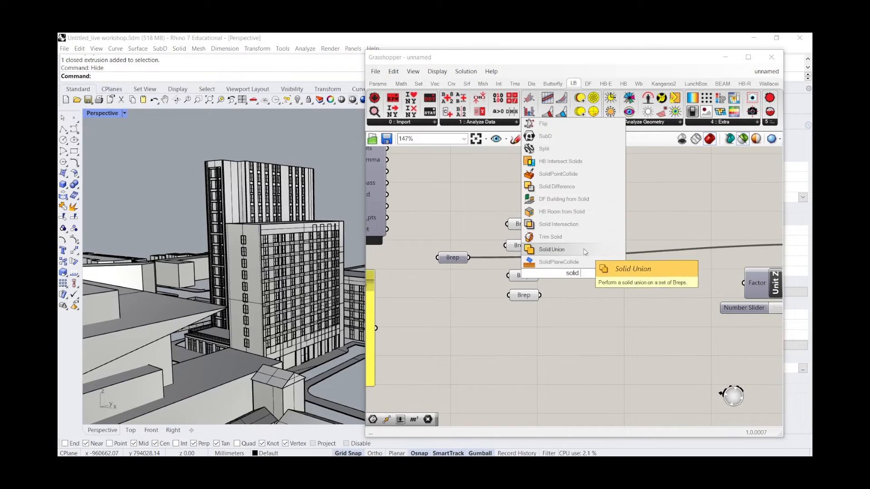
pyautogui.write('diff')
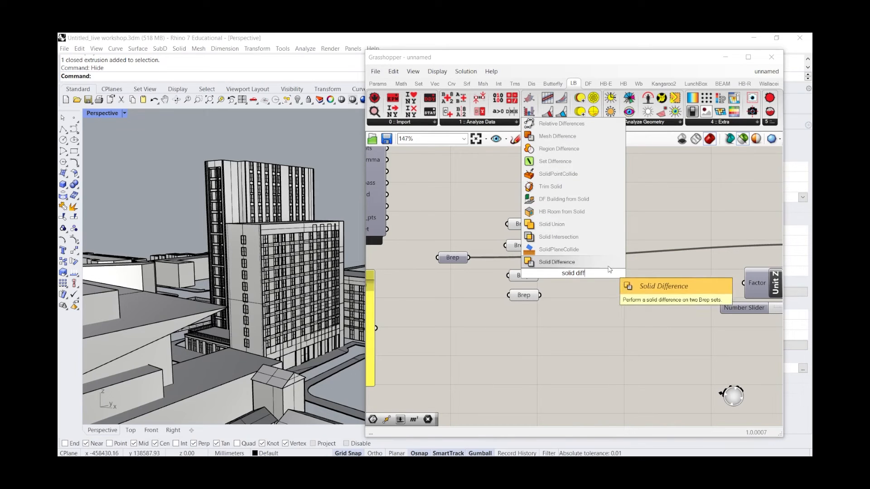
pyautogui.click(556, 262)
# Connect the building mass Brep to Breps A of the Solid Difference and the four massing Breps to Breps B
pyautogui.moveTo(587, 295); pyautogui.dragTo(609, 198)
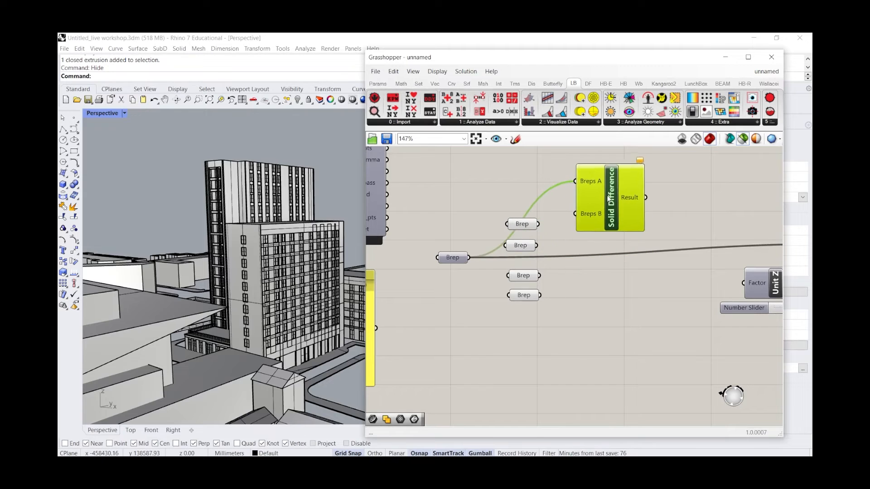
pyautogui.moveTo(540, 225); pyautogui.dragTo(575, 213)
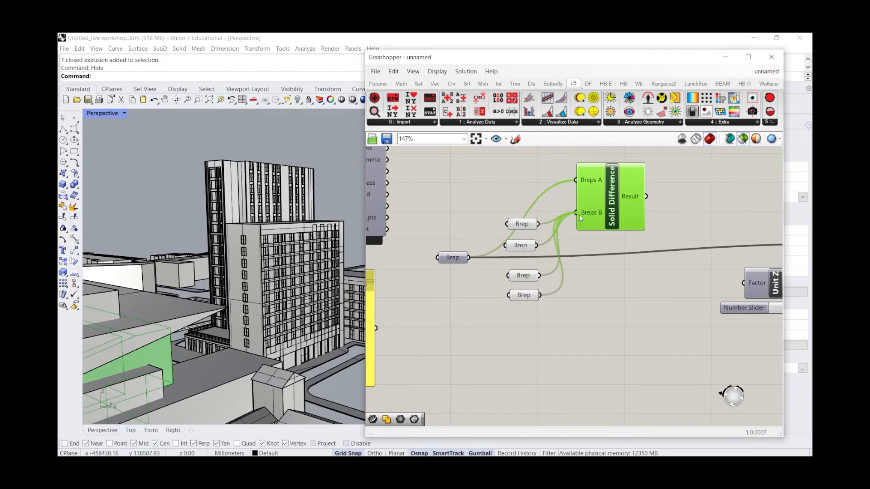
pyautogui.moveTo(581, 218); pyautogui.dragTo(594, 309)
# Switch the Perspective viewport to Wireframe and examine the Solid Difference preview on the building mass
pyautogui.scroll(-5, 280, 269)
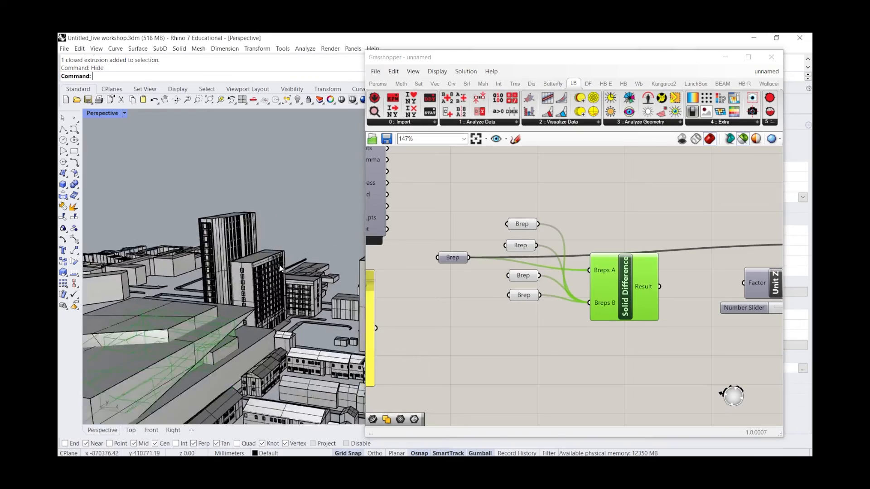
pyautogui.scroll(-3, 280, 269)
pyautogui.click(104, 114)
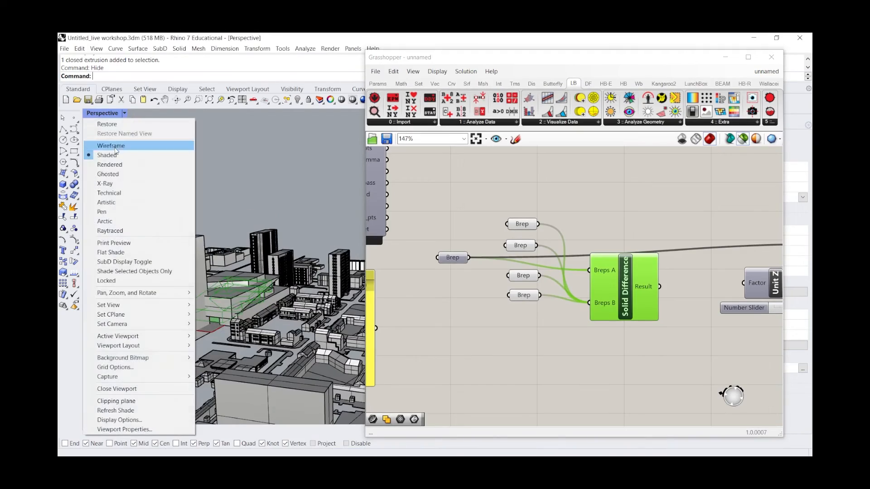
pyautogui.click(106, 142)
pyautogui.scroll(5, 195, 286)
pyautogui.moveTo(196, 286); pyautogui.dragTo(213, 319, button='right')
pyautogui.moveTo(626, 298); pyautogui.dragTo(628, 304)
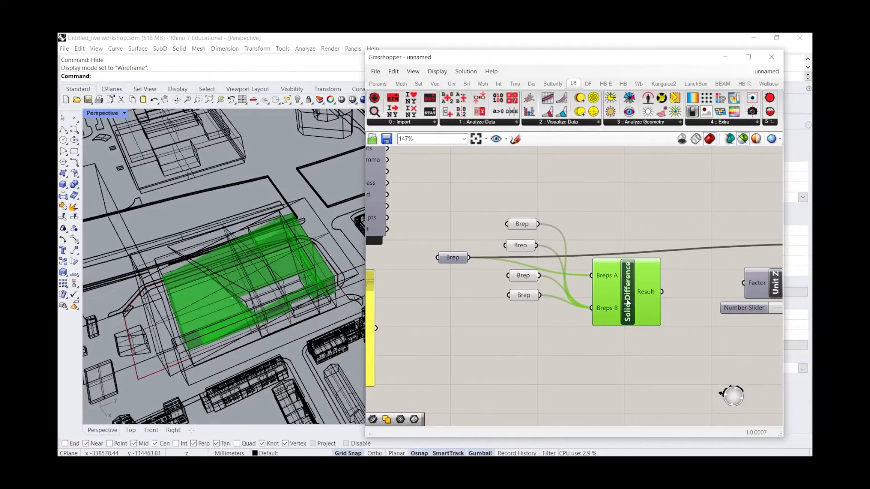
pyautogui.scroll(-3, 434, 294)
pyautogui.scroll(2, 615, 262)
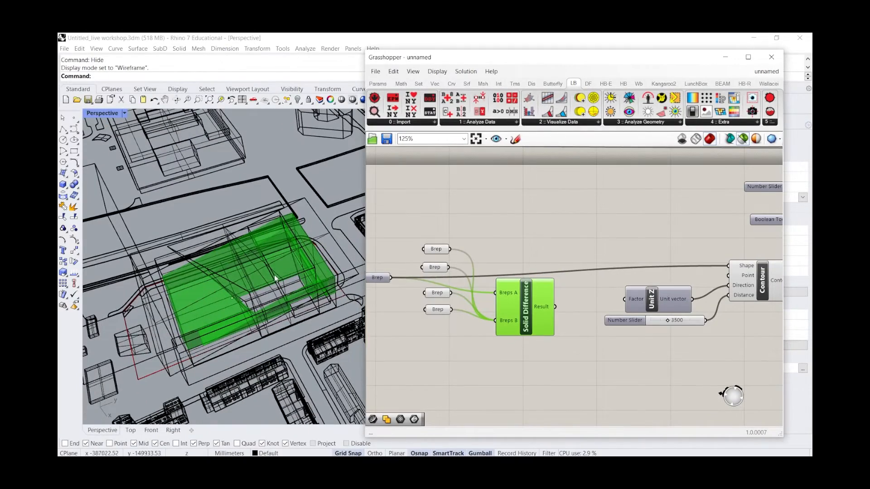
# Compare the Solid Difference preview in Shaded, Rendered and Ghosted display, and return the viewport to Wireframe
pyautogui.scroll(5, 273, 275)
pyautogui.click(124, 113)
pyautogui.click(119, 155)
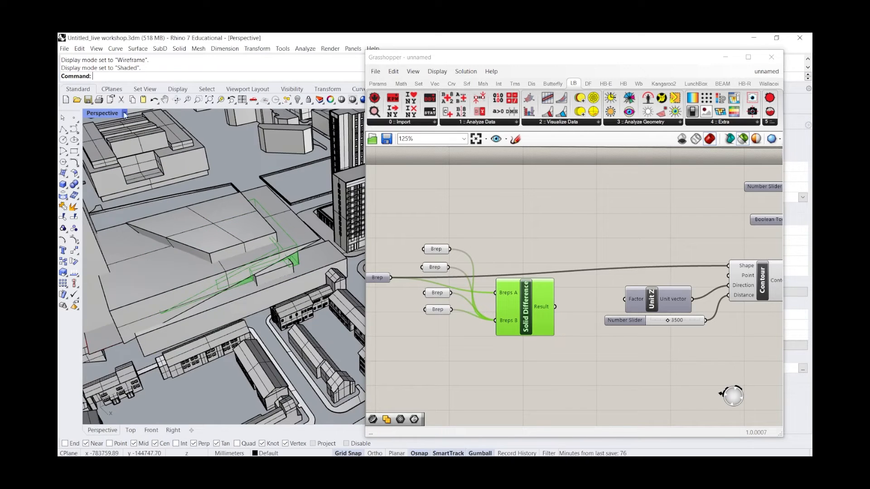
pyautogui.click(124, 114)
pyautogui.click(135, 168)
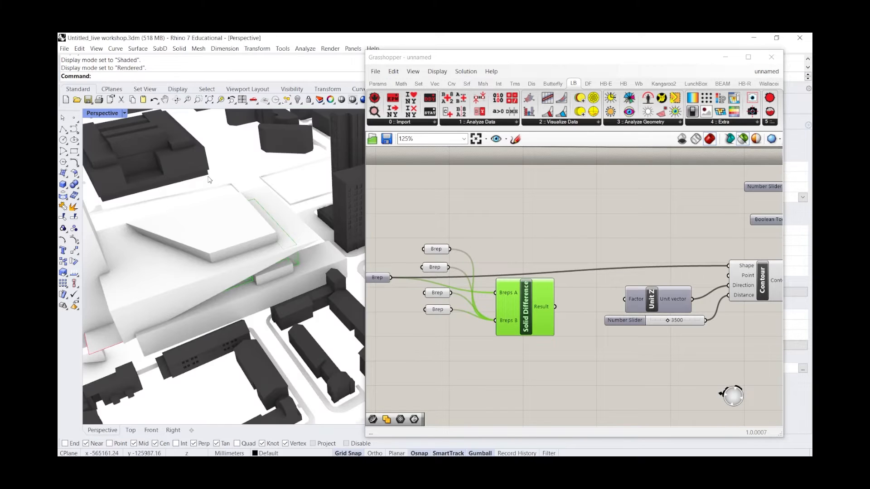
pyautogui.click(123, 114)
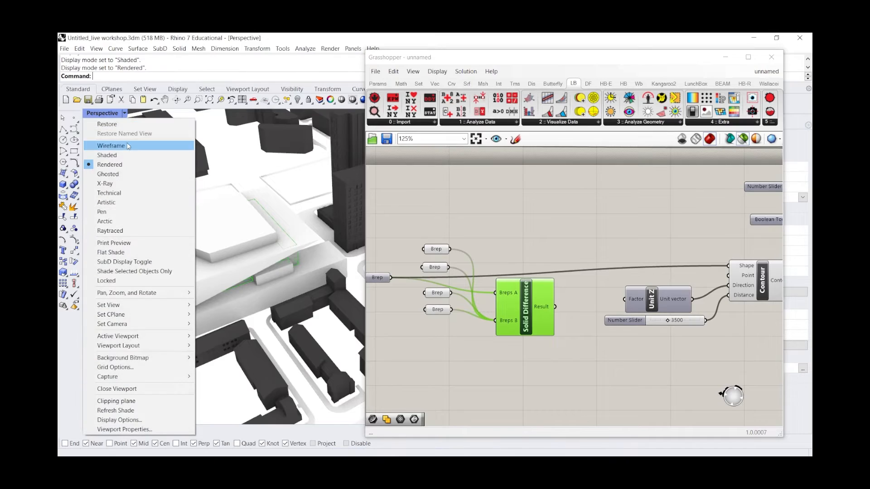
pyautogui.click(118, 174)
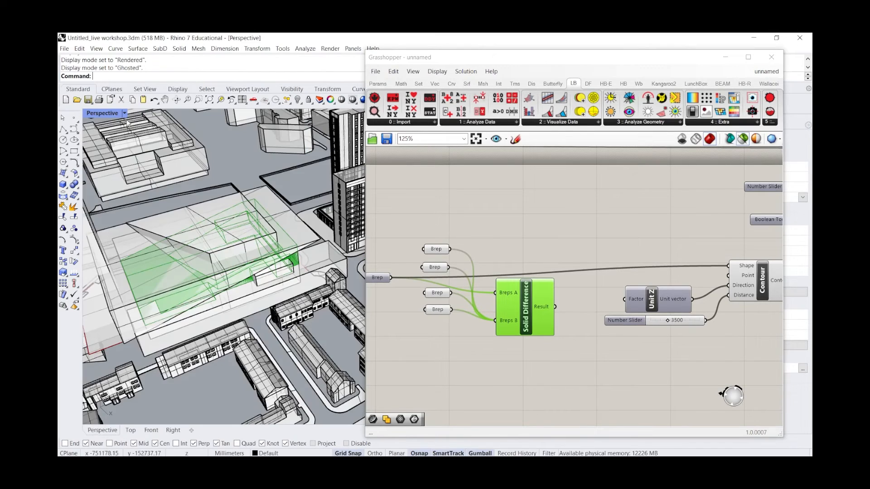
pyautogui.click(124, 113)
pyautogui.click(115, 146)
# Narrow the skewed solid and shift it sideways across the building mass to change where it is subtracted
pyautogui.moveTo(255, 261); pyautogui.dragTo(253, 238, button='right')
pyautogui.click(240, 208)
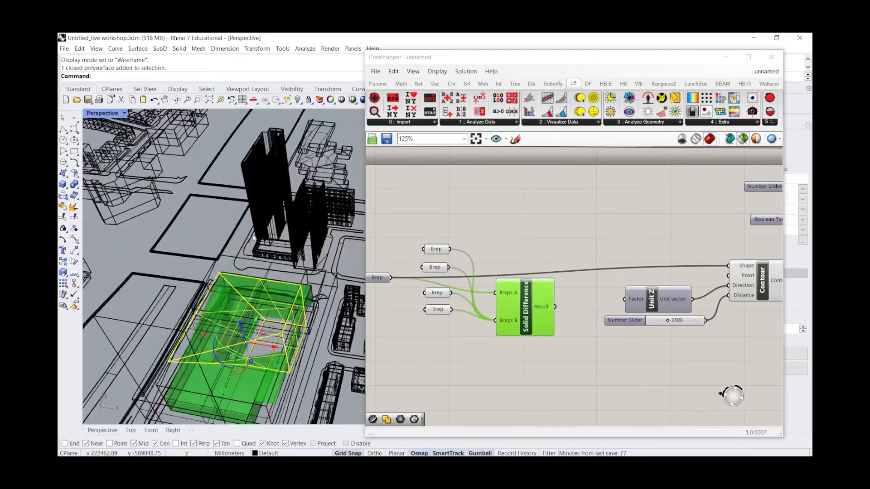
pyautogui.moveTo(215, 338); pyautogui.dragTo(215, 338)
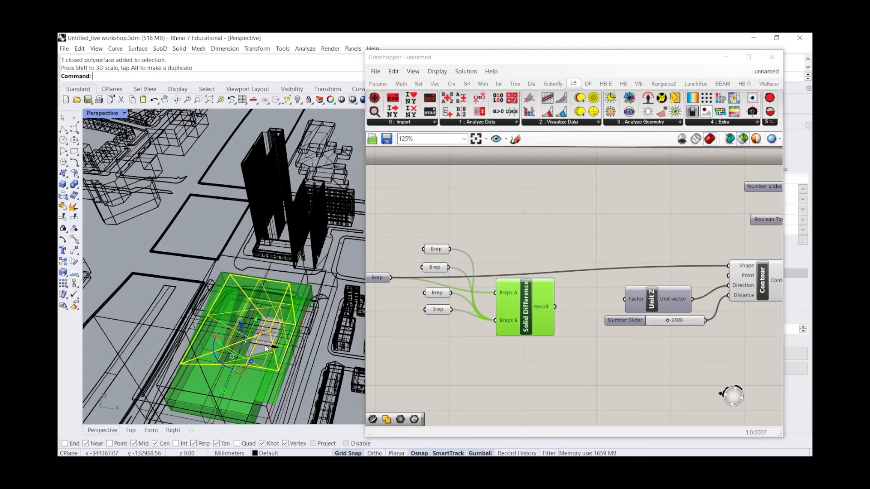
pyautogui.moveTo(274, 345); pyautogui.dragTo(237, 329)
pyautogui.moveTo(290, 299); pyautogui.dragTo(239, 314, button='right')
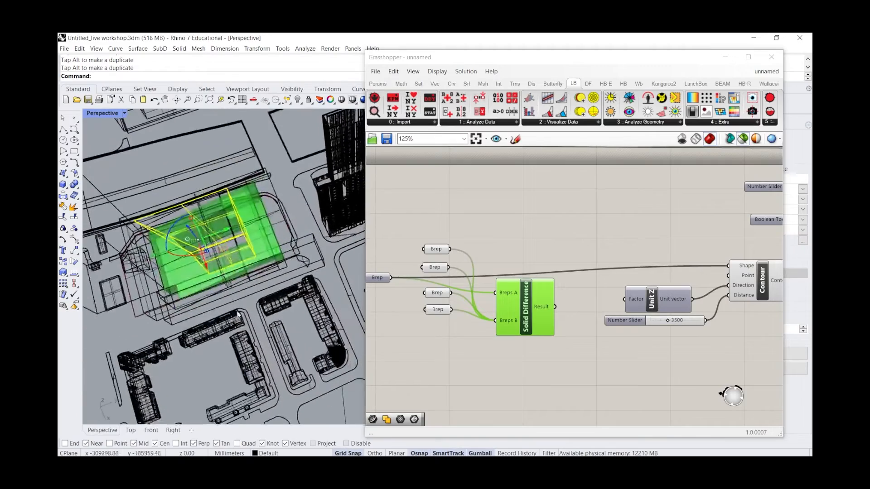
# Examine the updated Solid Difference preview, and check the solids referenced by the four subtracting Brep parameters one by one
pyautogui.click(525, 372)
pyautogui.scroll(-2, 544, 362)
pyautogui.click(529, 326)
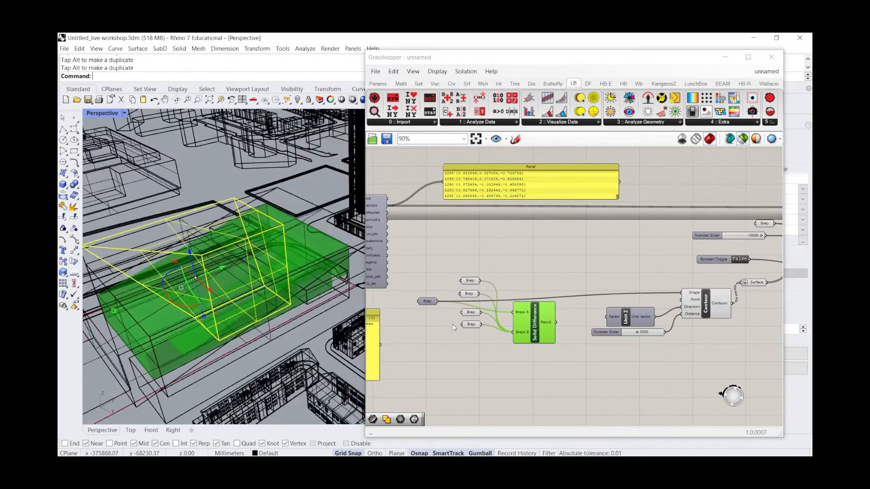
pyautogui.scroll(3, 455, 328)
pyautogui.click(429, 328)
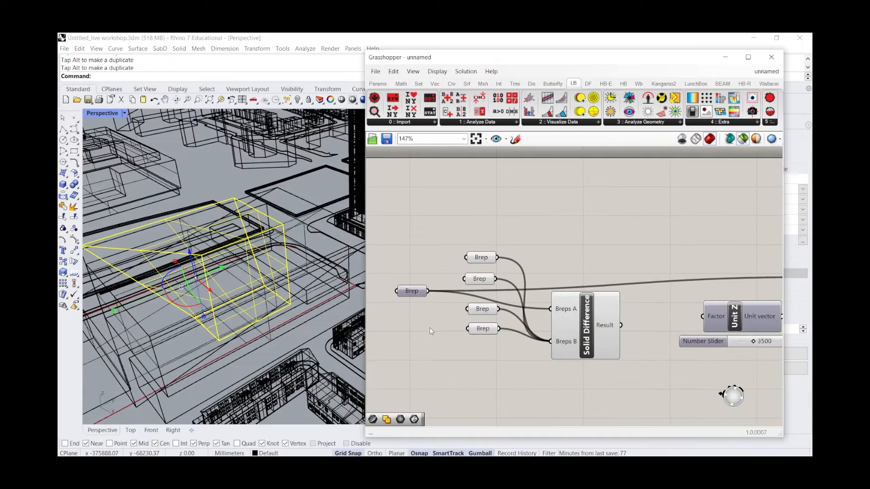
pyautogui.moveTo(429, 328); pyautogui.dragTo(397, 258)
pyautogui.moveTo(537, 205); pyautogui.dragTo(468, 286)
pyautogui.click(506, 228)
pyautogui.click(481, 257)
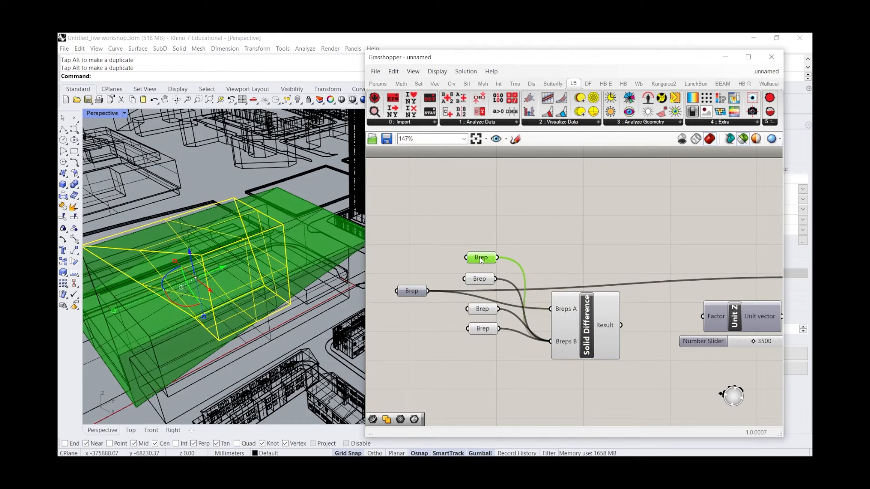
pyautogui.click(480, 279)
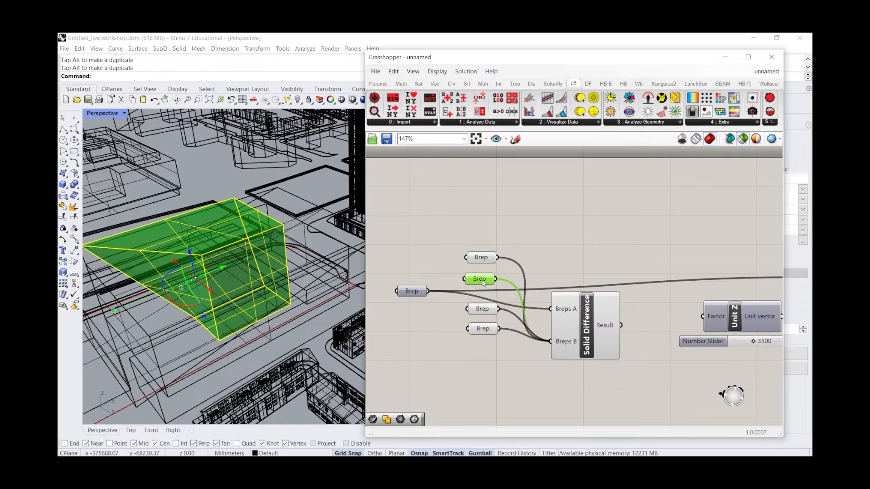
pyautogui.click(487, 309)
pyautogui.click(483, 329)
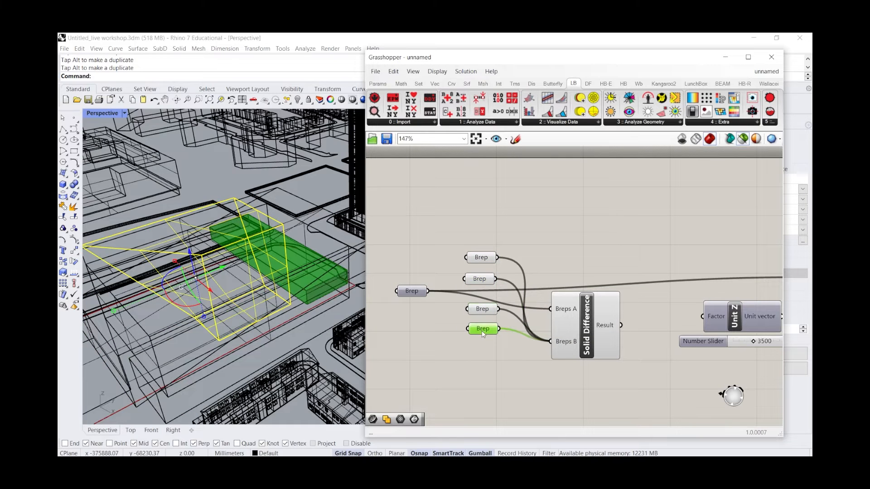
# Compare the original building mass and the four subtracting Breps with the Solid Difference result
pyautogui.click(587, 332)
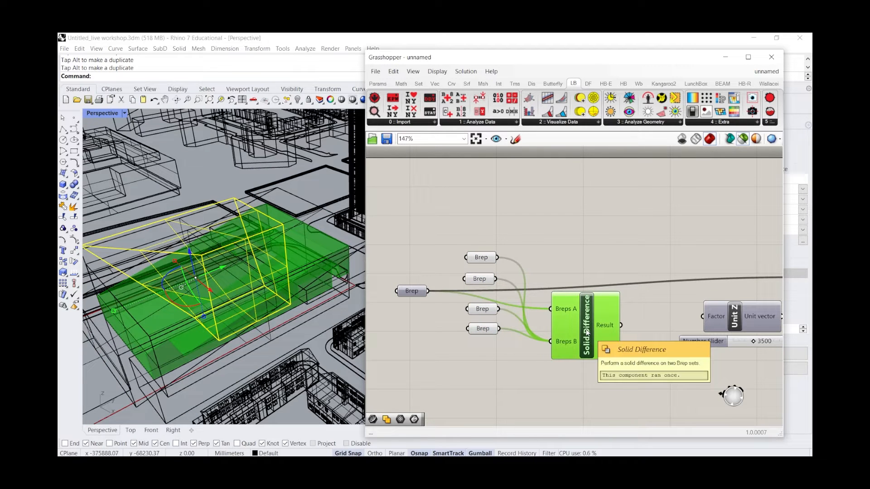
pyautogui.click(408, 291)
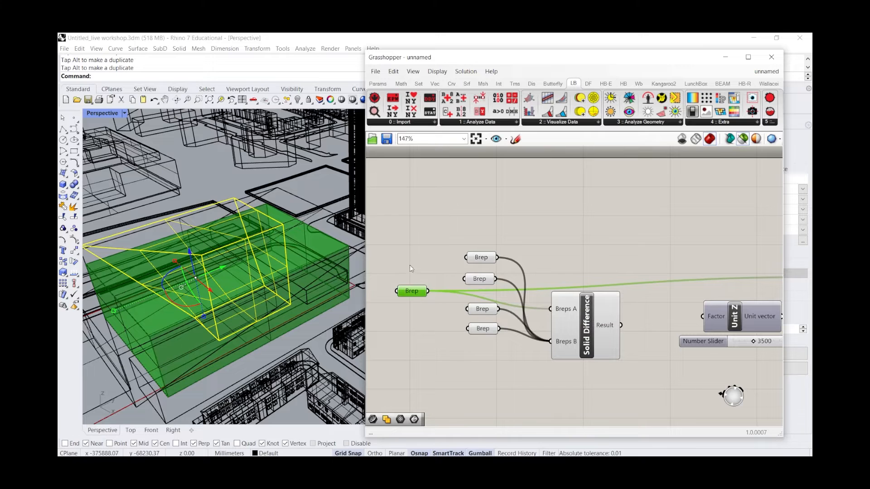
pyautogui.moveTo(506, 368); pyautogui.dragTo(466, 224)
pyautogui.click(598, 331)
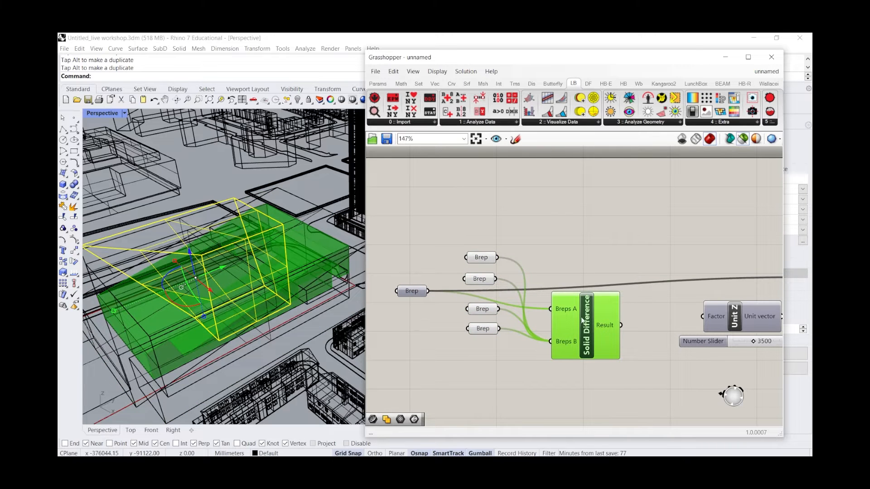
# Bake the Solid Difference result into the model and move the baked solid away from the site buildings
pyautogui.rightClick(583, 320)
pyautogui.click(594, 355)
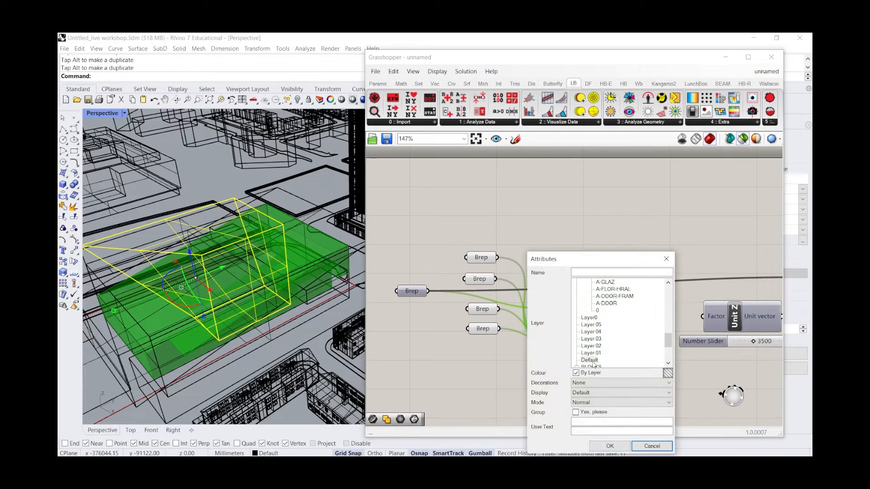
pyautogui.click(610, 446)
pyautogui.click(314, 240)
pyautogui.click(314, 242)
pyautogui.scroll(-5, 313, 240)
pyautogui.moveTo(317, 287); pyautogui.dragTo(143, 196)
pyautogui.click(211, 150)
pyautogui.keyDown('shift'); pyautogui.moveTo(199, 172); pyautogui.dragTo(245, 164, button='right'); pyautogui.keyUp('shift')
pyautogui.scroll(4, 124, 140)
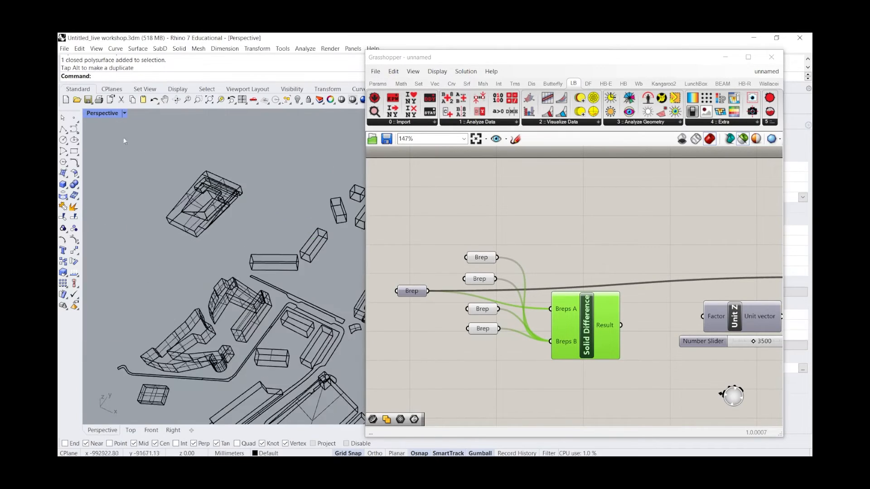
# Switch the Perspective viewport to Shaded and examine the carved shape of the baked solid from several angles
pyautogui.click(126, 113)
pyautogui.click(149, 157)
pyautogui.scroll(3, 204, 182)
pyautogui.moveTo(281, 245); pyautogui.dragTo(107, 271, button='right')
pyautogui.scroll(-6, 107, 271)
pyautogui.scroll(6, 200, 276)
pyautogui.moveTo(200, 277); pyautogui.dragTo(268, 268, button='right')
pyautogui.scroll(-3, 326, 272)
pyautogui.scroll(8, 220, 292)
pyautogui.scroll(-2, 258, 276)
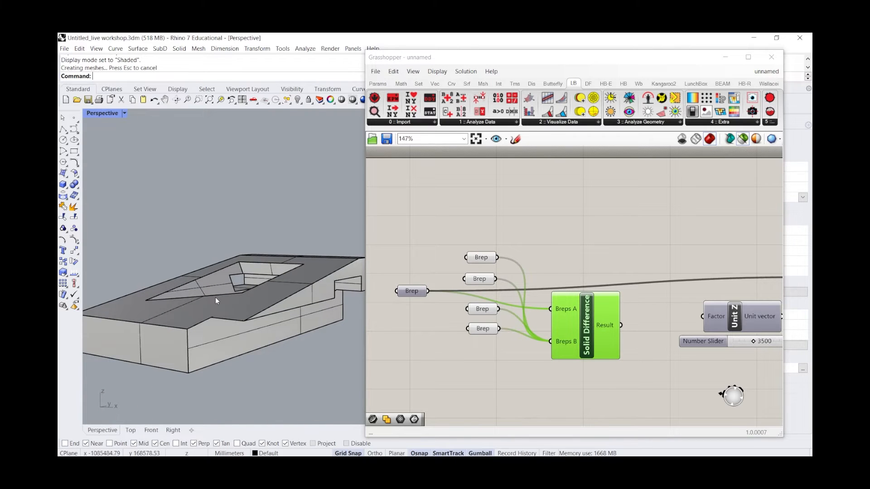
pyautogui.scroll(-5, 204, 295)
# Delete the baked Solid Difference copy and return the Perspective viewport to Wireframe
pyautogui.click(270, 299)
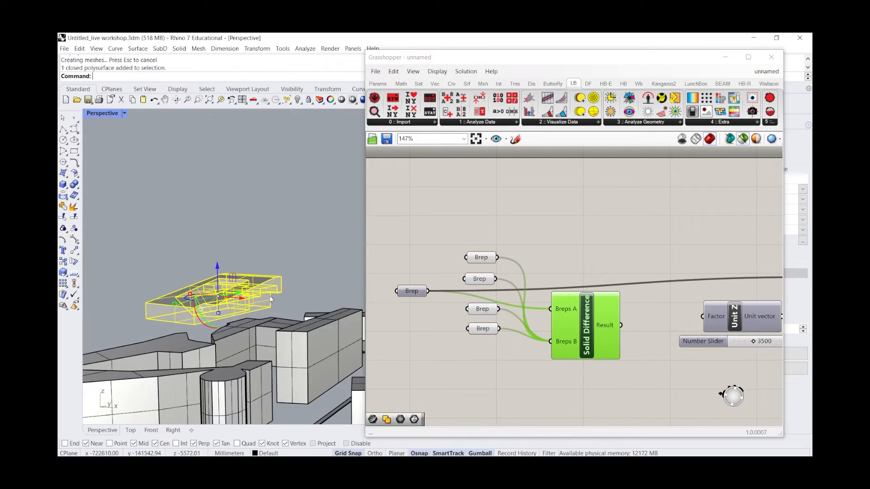
pyautogui.press('Delete')
pyautogui.moveTo(400, 253); pyautogui.dragTo(418, 319)
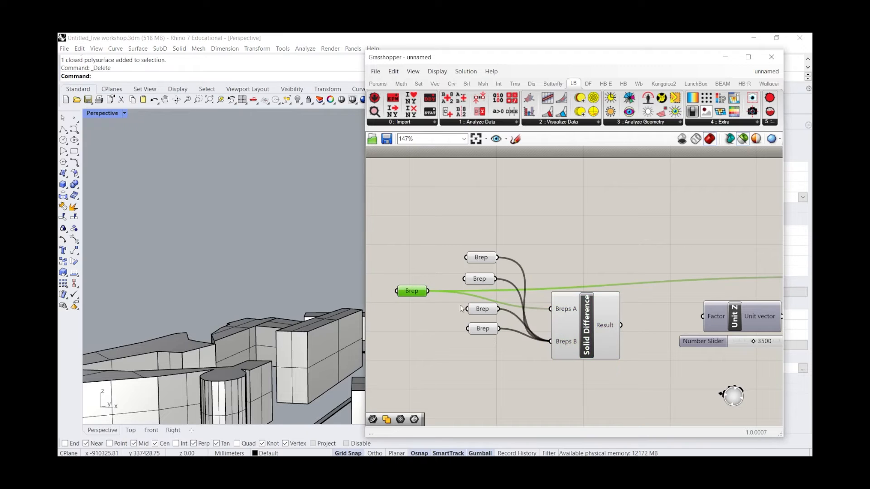
pyautogui.scroll(-8, 158, 283)
pyautogui.scroll(10, 306, 281)
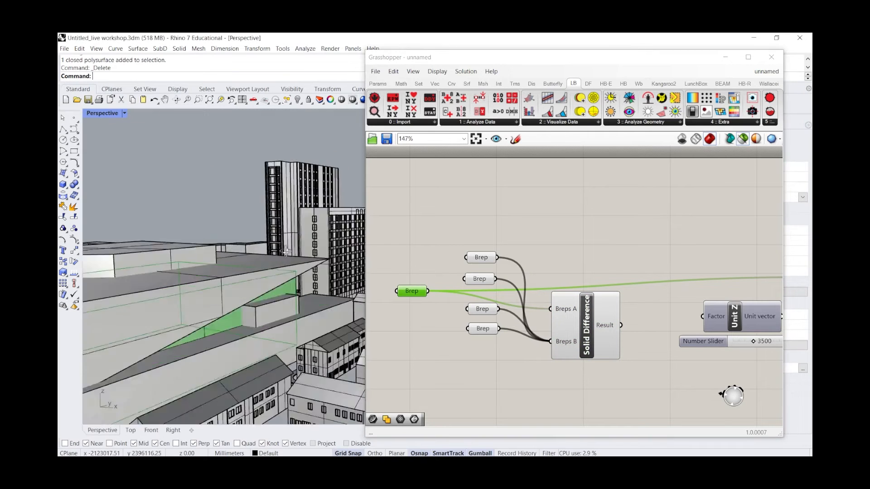
pyautogui.scroll(-3, 287, 252)
pyautogui.click(125, 114)
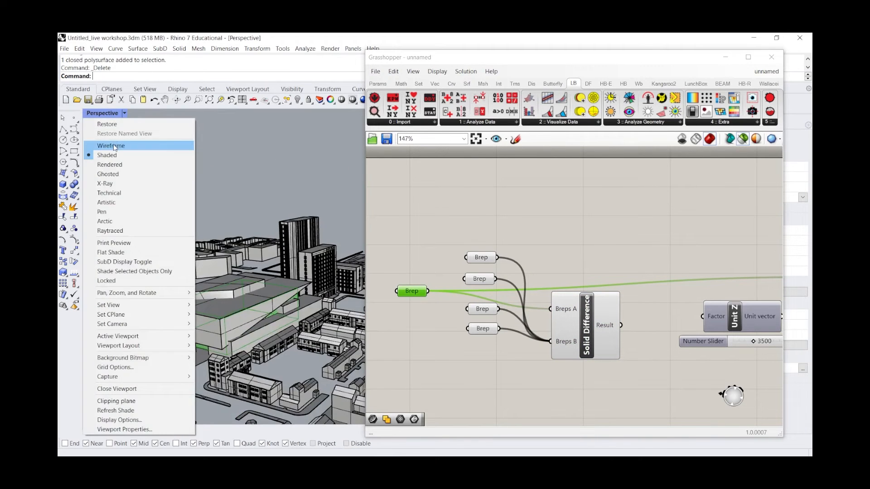
pyautogui.click(114, 145)
pyautogui.scroll(2, 197, 318)
# Check the four subtracting Breps together against the Solid Difference result on the building mass
pyautogui.moveTo(499, 352); pyautogui.dragTo(471, 224)
pyautogui.click(601, 328)
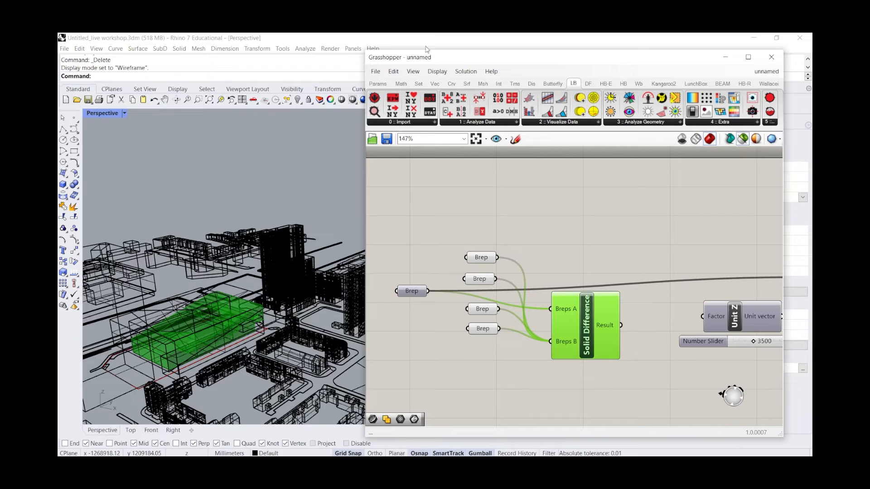
pyautogui.scroll(-3, 493, 254)
pyautogui.click(547, 341)
pyautogui.moveTo(548, 319); pyautogui.dragTo(452, 235)
pyautogui.moveTo(486, 325); pyautogui.dragTo(459, 241)
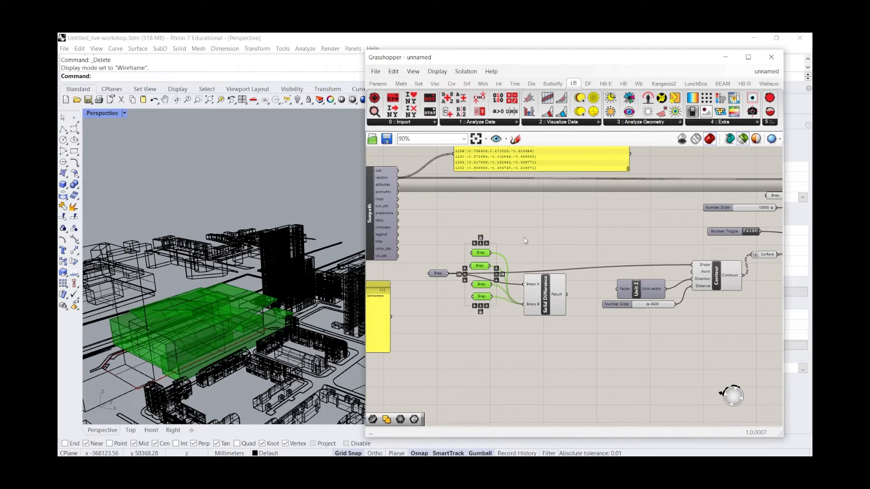
pyautogui.click(547, 295)
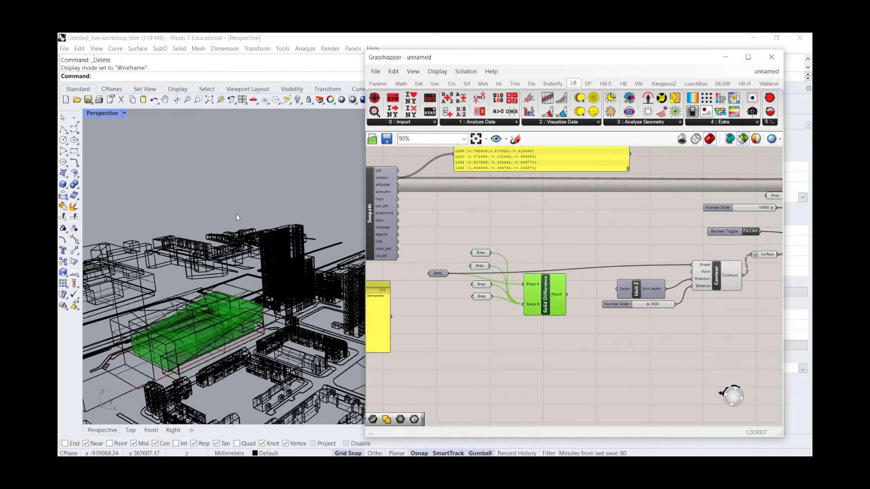
# Draw a box based on one end of the carved building mass and rising above its roof
pyautogui.click(63, 184)
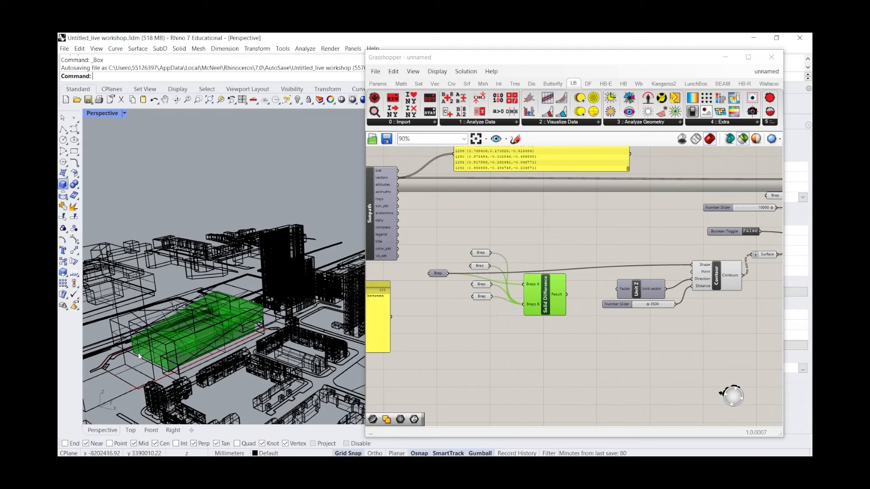
pyautogui.scroll(5, 139, 357)
pyautogui.click(197, 387)
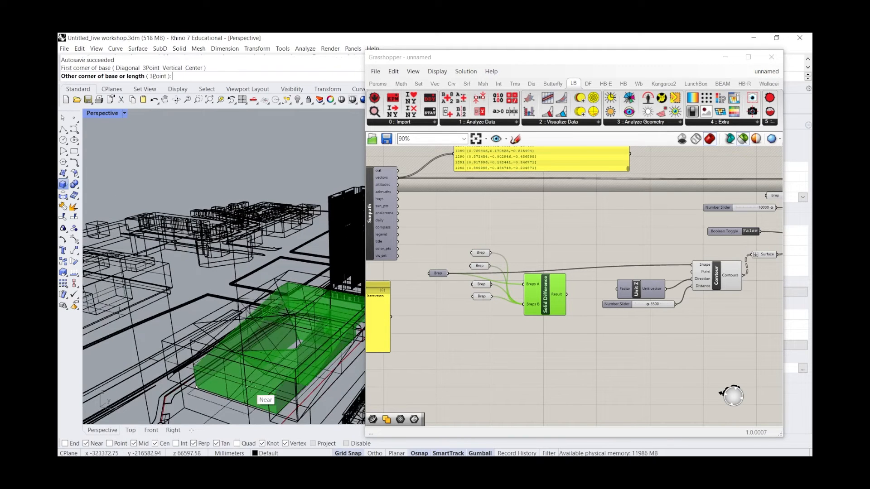
pyautogui.click(276, 373)
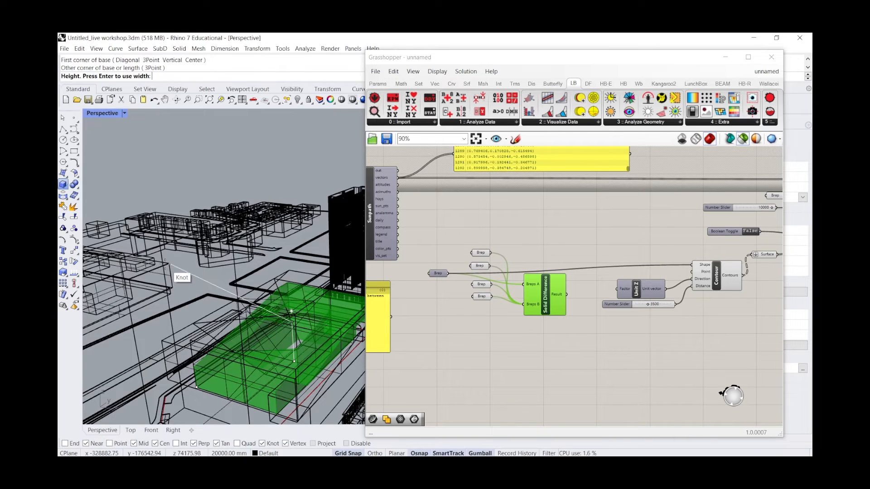
pyautogui.scroll(-5, 240, 216)
pyautogui.scroll(8, 278, 222)
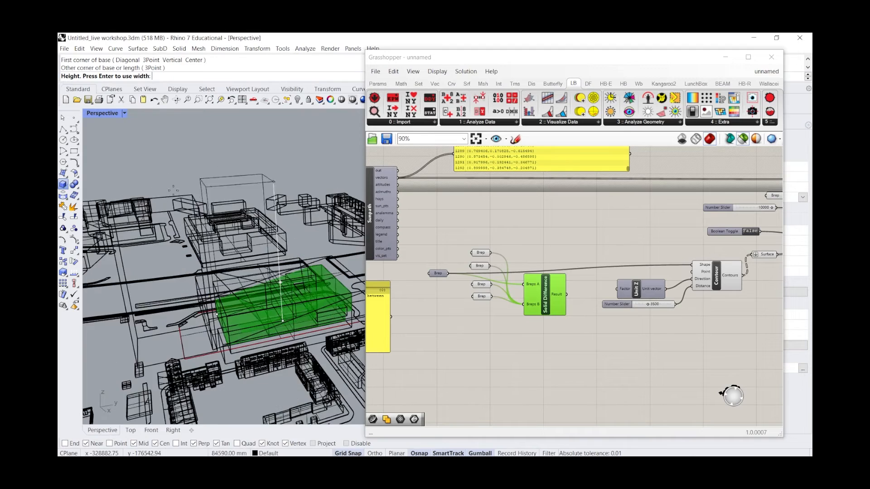
pyautogui.scroll(3, 205, 317)
pyautogui.moveTo(207, 302); pyautogui.dragTo(262, 240, button='right')
pyautogui.click(239, 229)
pyautogui.moveTo(245, 272); pyautogui.dragTo(255, 242, button='right')
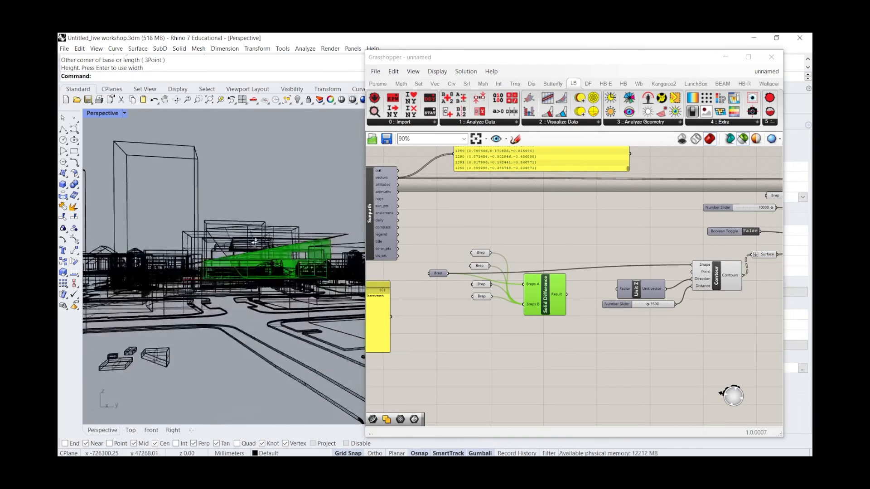
# Add a Brep parameter below Solid Difference and reference the new box in it
pyautogui.click(255, 242)
pyautogui.scroll(3, 578, 313)
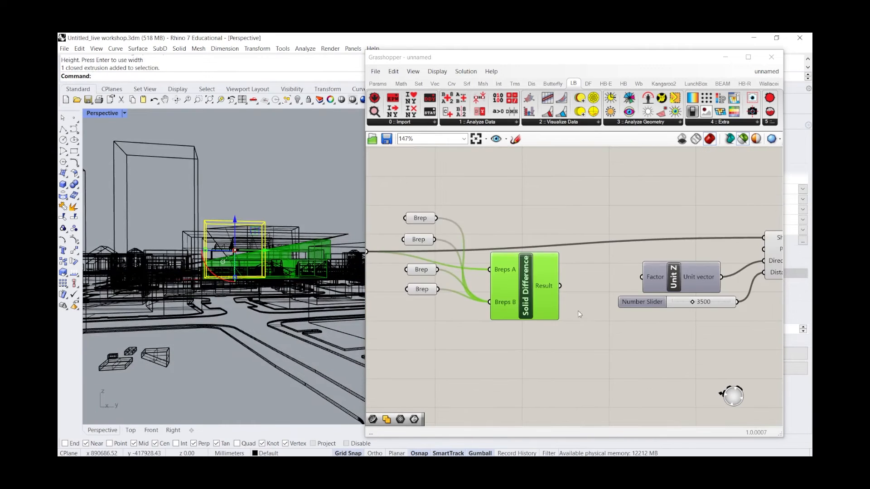
pyautogui.doubleClick(579, 343)
pyautogui.write('brep')
pyautogui.press('Return')
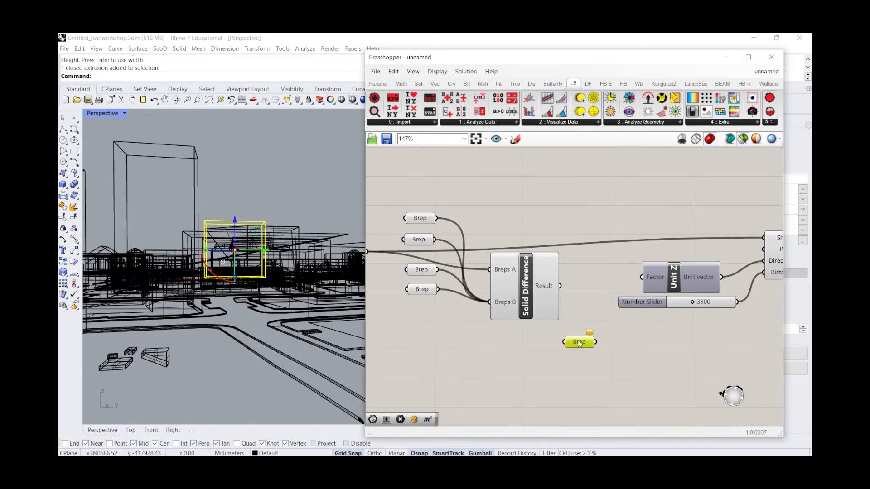
pyautogui.moveTo(578, 341); pyautogui.dragTo(577, 339, button='right')
pyautogui.rightClick(576, 340)
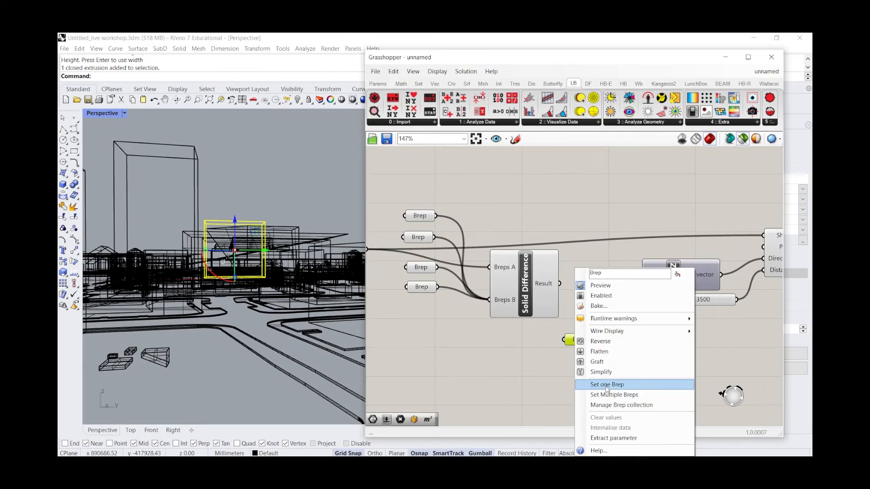
pyautogui.click(617, 383)
pyautogui.moveTo(580, 341); pyautogui.dragTo(547, 341)
pyautogui.click(537, 357)
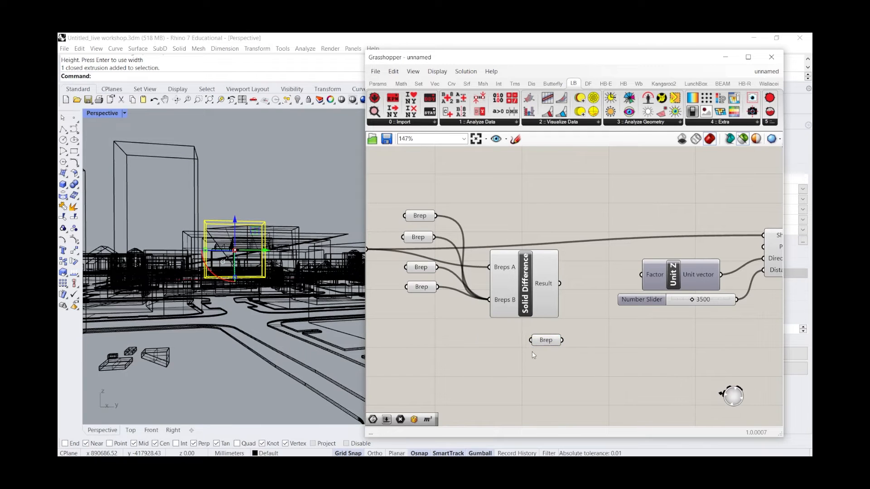
# Add a Solid Union component and feed it the Solid Difference result and the new box's Brep
pyautogui.doubleClick(534, 356)
pyautogui.write('soli')
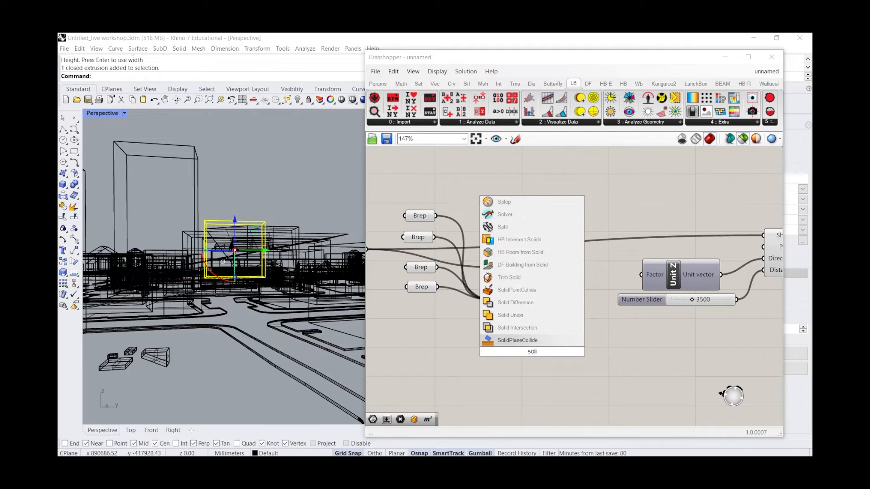
pyautogui.press('Up')
pyautogui.press('Up')
pyautogui.press('Return')
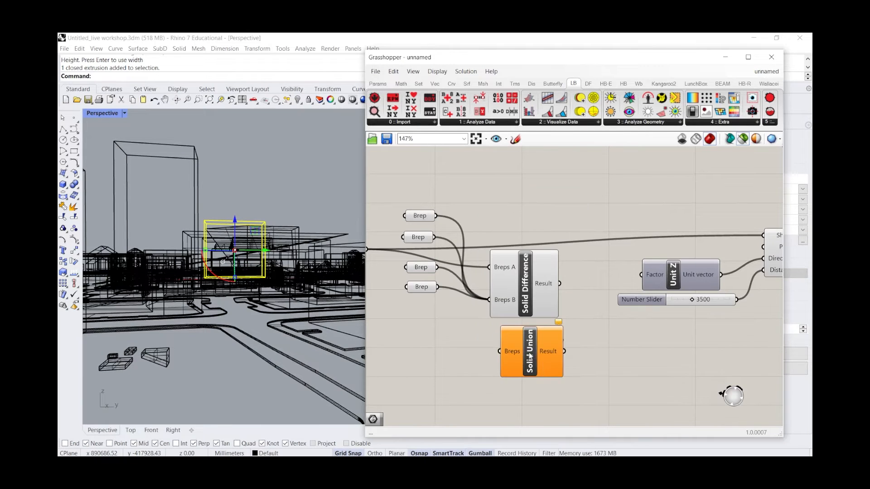
pyautogui.moveTo(530, 356); pyautogui.dragTo(605, 351)
pyautogui.moveTo(560, 283); pyautogui.dragTo(578, 349)
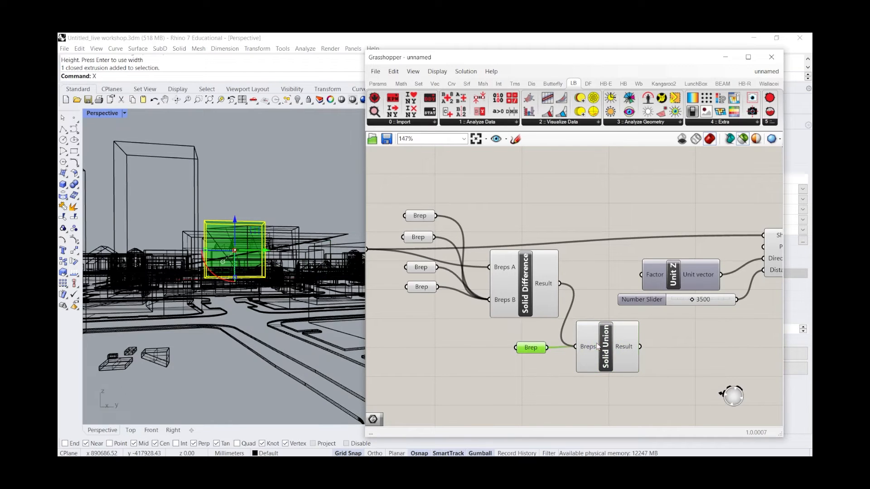
# Bake the Solid Union result into the model
pyautogui.click(597, 347)
pyautogui.rightClick(605, 339)
pyautogui.click(636, 370)
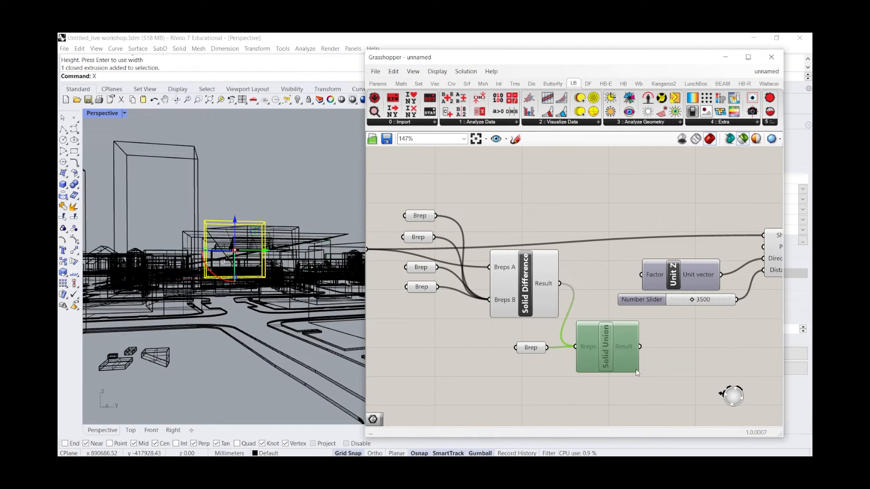
pyautogui.rightClick(610, 347)
pyautogui.click(630, 383)
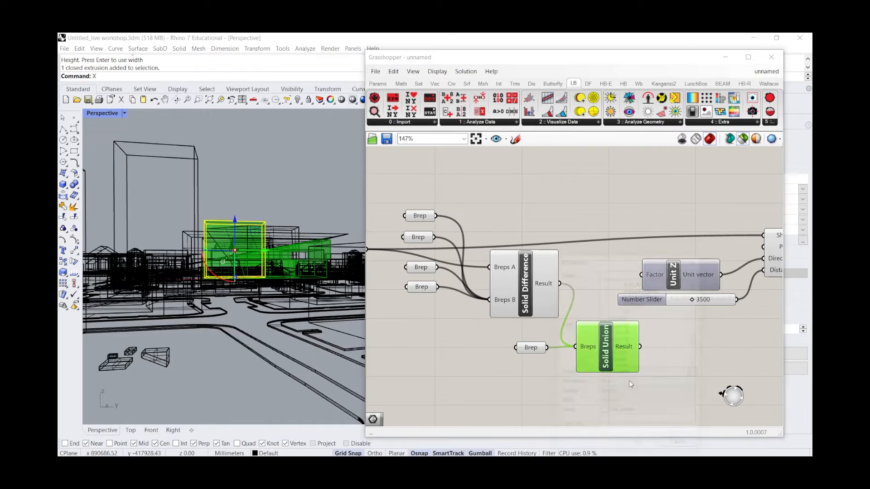
pyautogui.click(638, 446)
# Select the baked union on the building mass and move it clear of the site buildings
pyautogui.moveTo(210, 200); pyautogui.dragTo(286, 228, button='right')
pyautogui.scroll(8, 268, 282)
pyautogui.click(260, 284)
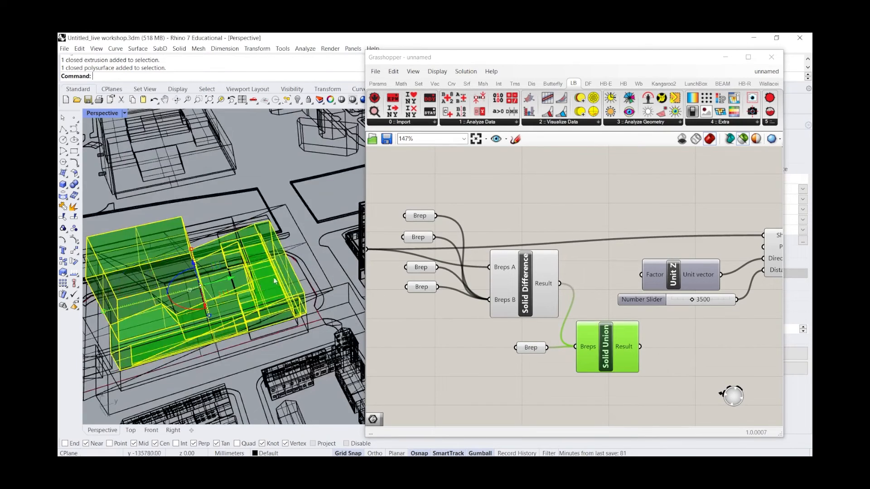
pyautogui.scroll(-8, 284, 274)
pyautogui.scroll(-5, 284, 274)
pyautogui.moveTo(284, 274); pyautogui.dragTo(305, 272, button='right')
pyautogui.moveTo(309, 311); pyautogui.dragTo(189, 229)
pyautogui.click(215, 186)
# Switch the Perspective viewport to Shaded and examine the baked union of the carved mass and box
pyautogui.scroll(12, 215, 185)
pyautogui.moveTo(215, 184); pyautogui.dragTo(310, 232, button='right')
pyautogui.scroll(-5, 311, 232)
pyautogui.scroll(6, 200, 256)
pyautogui.click(124, 113)
pyautogui.click(140, 146)
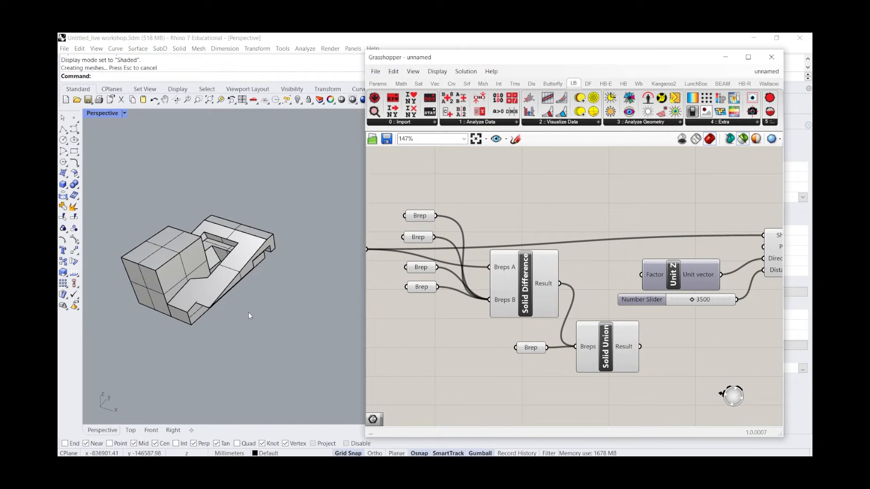
# Delete the baked union copy and return the Perspective viewport to Wireframe over the building mass
pyautogui.click(199, 251)
pyautogui.press('Delete')
pyautogui.scroll(-10, 165, 217)
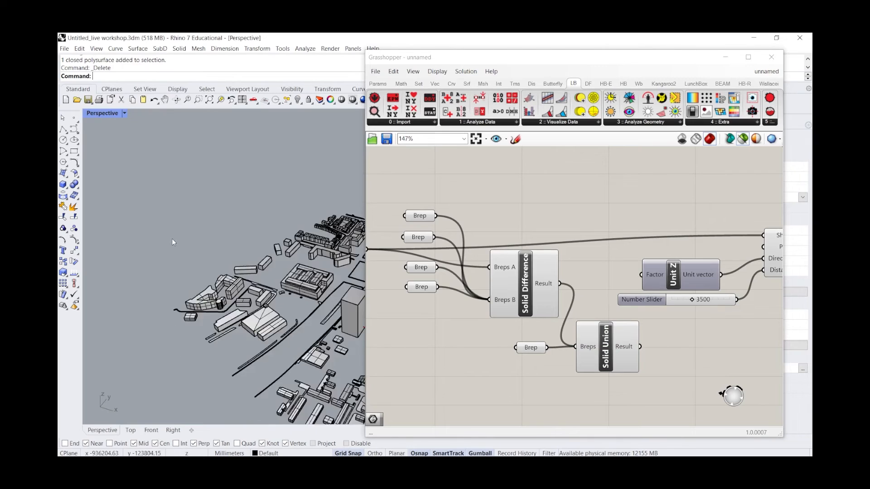
pyautogui.scroll(12, 220, 230)
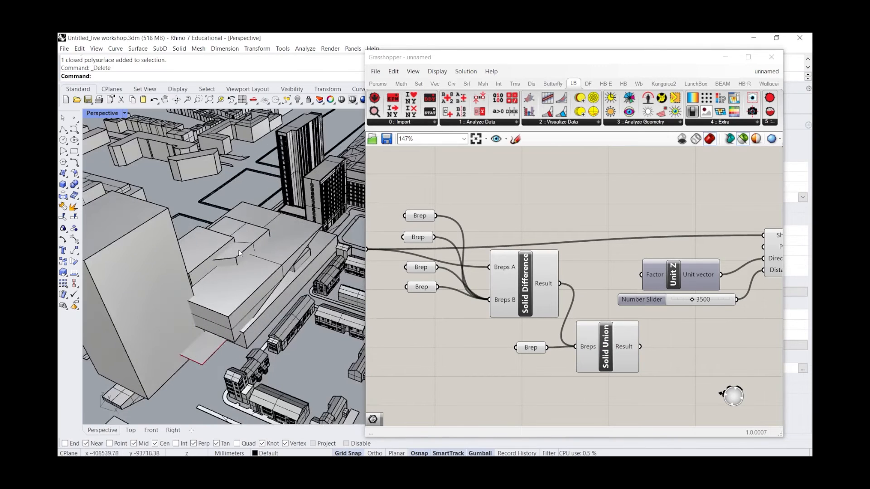
pyautogui.click(124, 113)
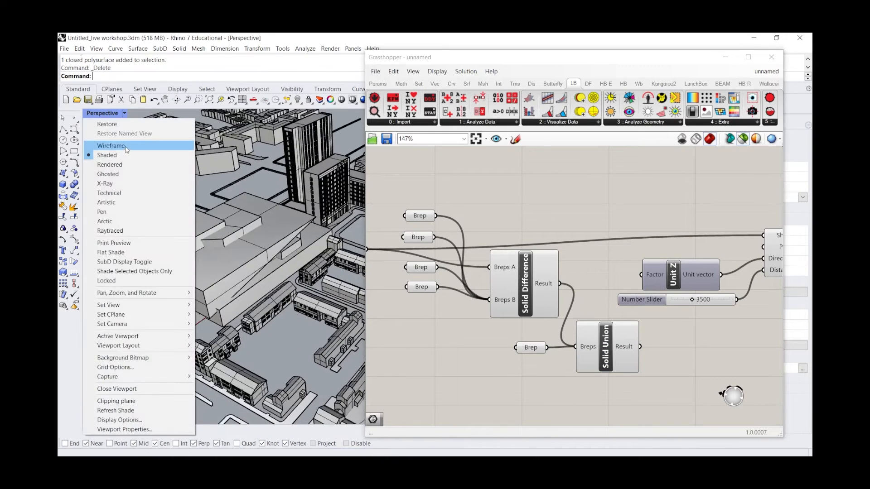
pyautogui.click(123, 147)
# Reposition the Solid Union component above and to the right of Solid Difference on the canvas
pyautogui.moveTo(547, 289); pyautogui.dragTo(555, 265)
pyautogui.moveTo(601, 404); pyautogui.dragTo(534, 340)
pyautogui.moveTo(593, 348); pyautogui.dragTo(659, 202)
pyautogui.click(529, 259)
pyautogui.scroll(1, 585, 275)
# Shift the added Brep parameters, Solid Difference and Solid Union together upward, clear of the Contour inputs
pyautogui.scroll(-7, 584, 249)
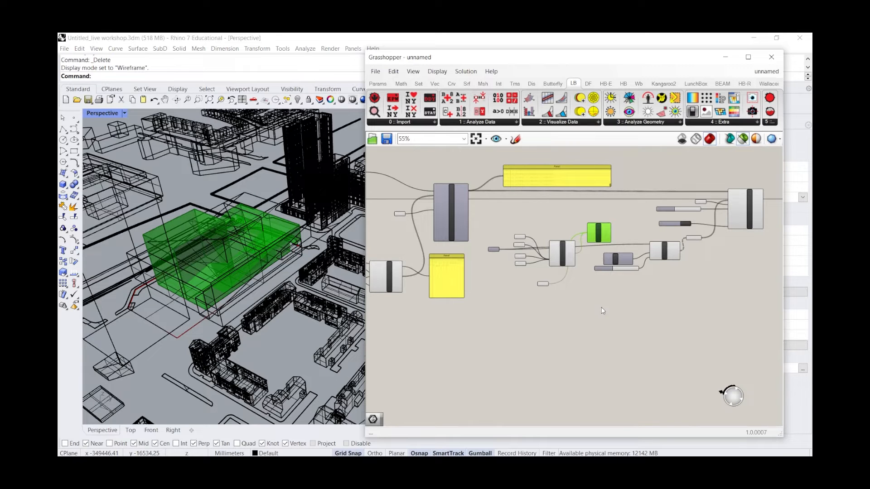
pyautogui.keyDown('shift'); pyautogui.moveTo(583, 310); pyautogui.dragTo(516, 220); pyautogui.keyUp('shift')
pyautogui.moveTo(602, 235); pyautogui.dragTo(603, 214)
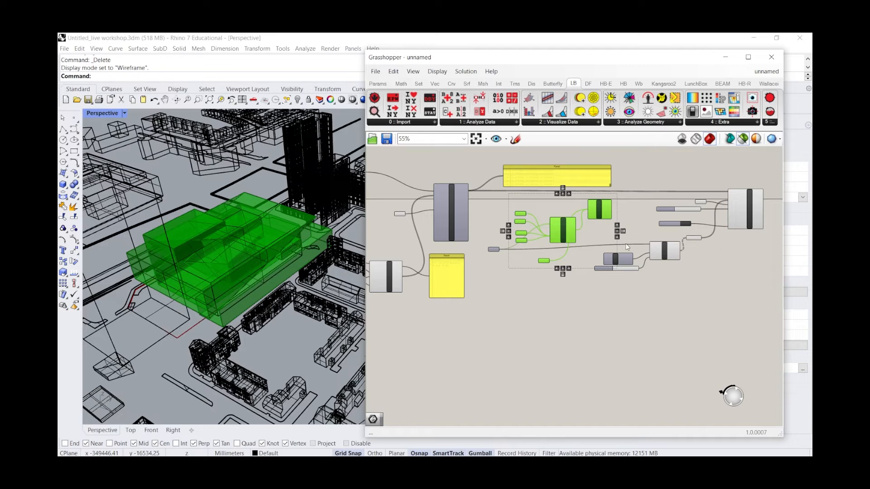
pyautogui.click(583, 286)
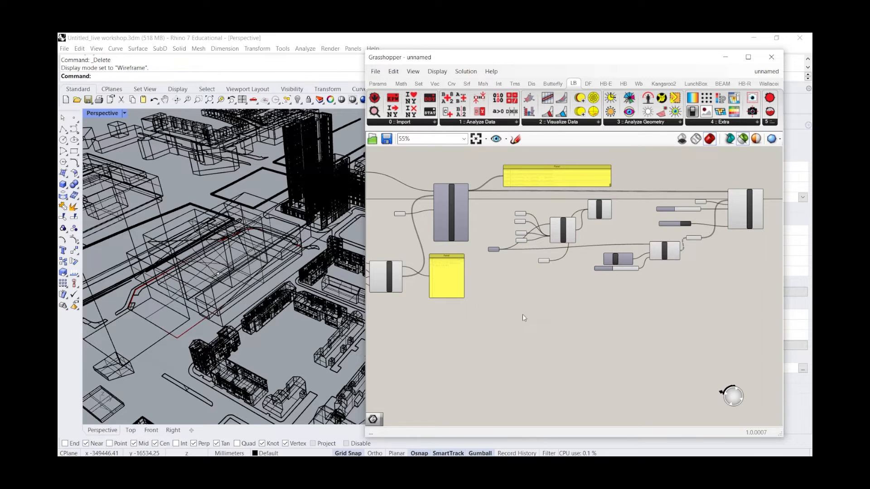
pyautogui.doubleClick(524, 316)
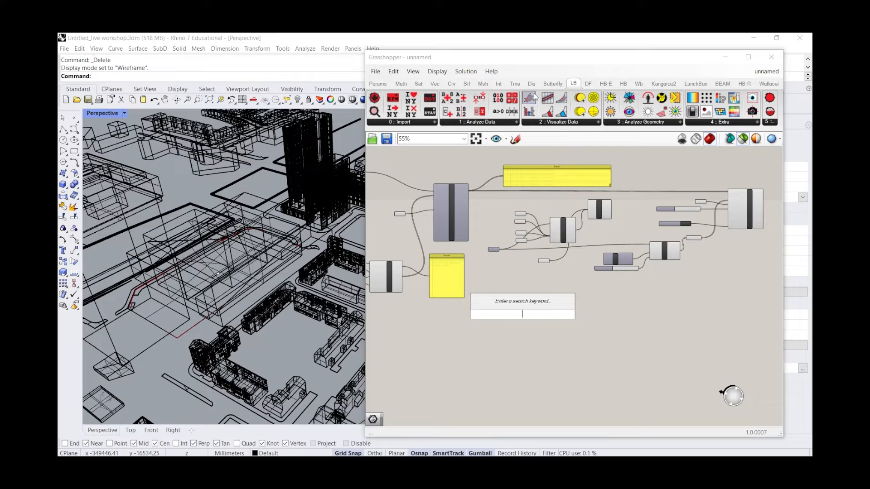
pyautogui.scroll(4, 552, 127)
pyautogui.click(553, 125)
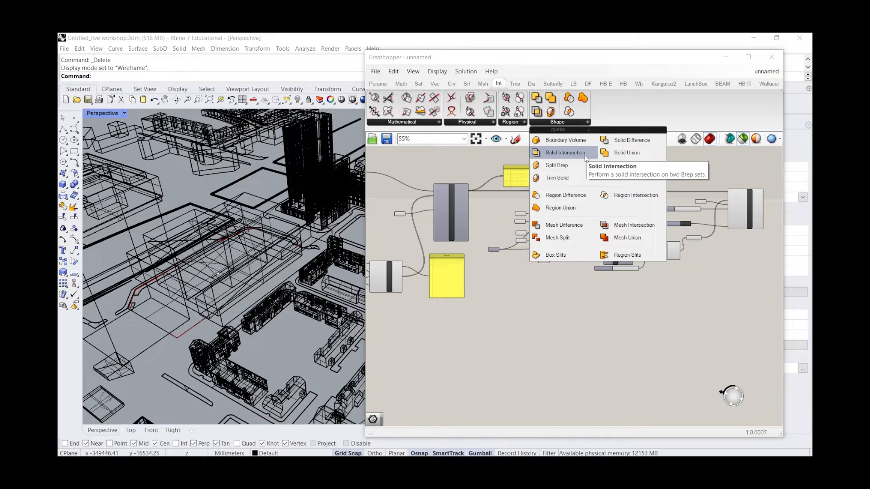
pyautogui.click(580, 198)
pyautogui.click(551, 287)
pyautogui.scroll(4, 551, 286)
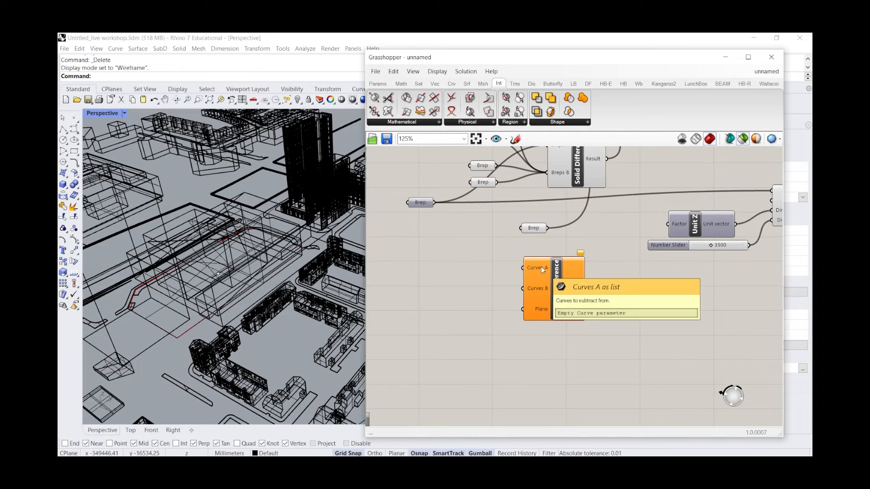
pyautogui.scroll(-1, 544, 274)
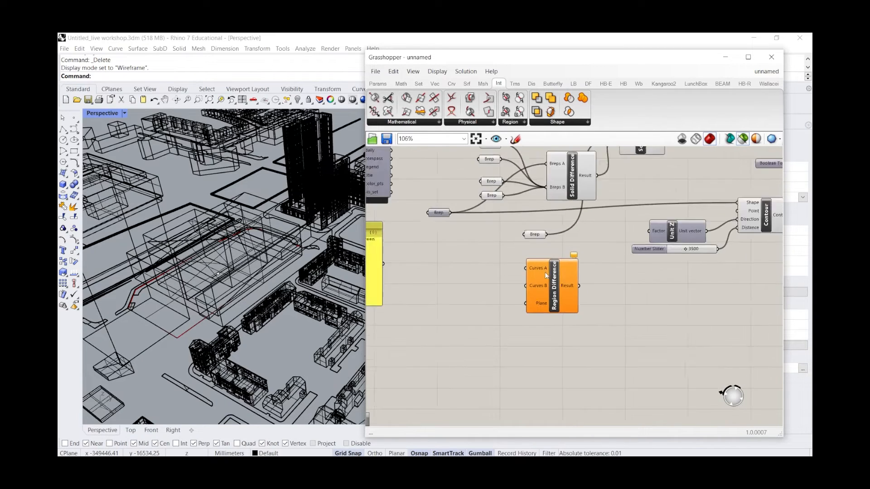
pyautogui.scroll(-1, 546, 275)
pyautogui.click(554, 285)
pyautogui.press('Delete')
pyautogui.scroll(-3, 550, 281)
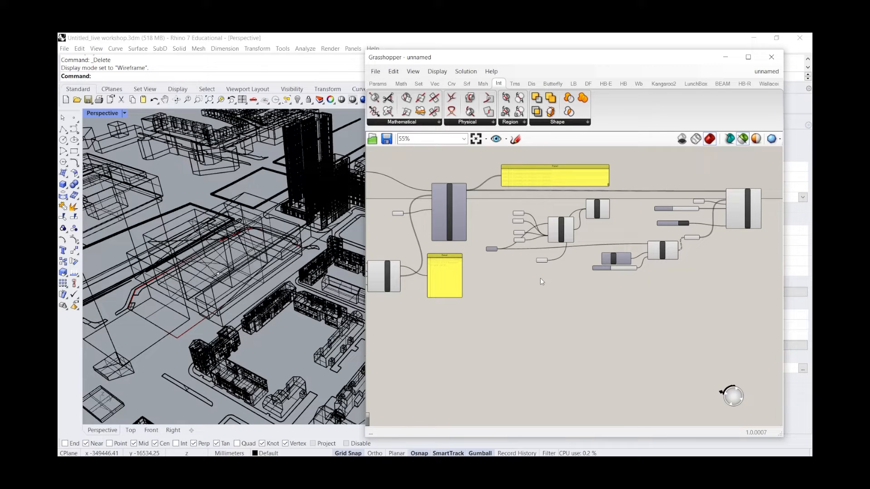
# Check the Solid Union result, then select the added box in the Perspective viewport and narrow it with the gumball
pyautogui.scroll(4, 603, 219)
pyautogui.click(598, 186)
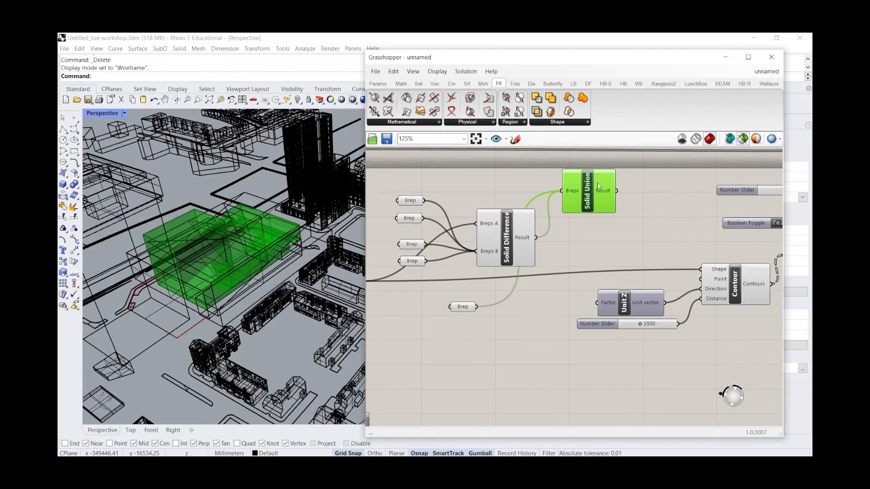
pyautogui.moveTo(280, 254); pyautogui.dragTo(254, 283, button='right')
pyautogui.scroll(-2, 701, 283)
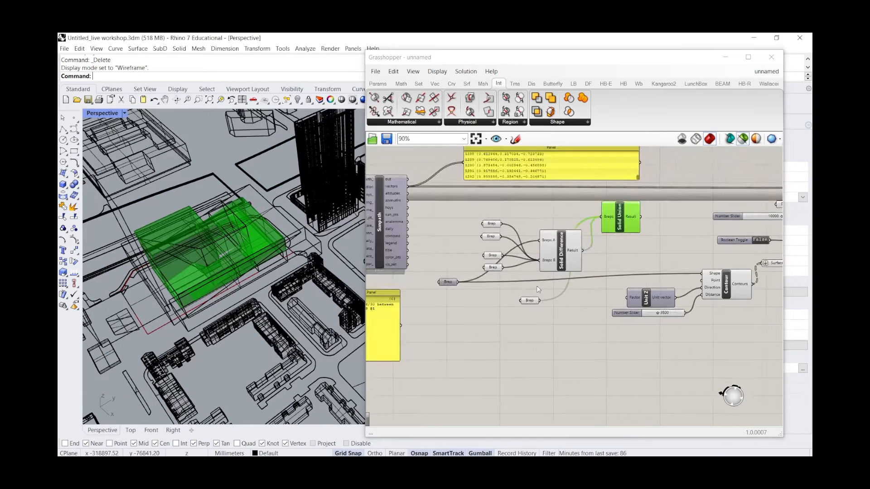
pyautogui.scroll(2, 538, 290)
pyautogui.click(532, 309)
pyautogui.scroll(3, 197, 194)
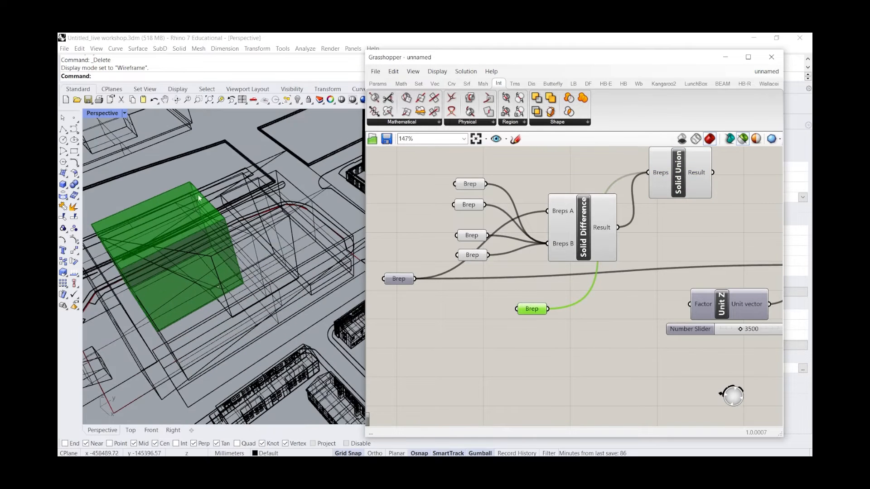
pyautogui.click(199, 193)
pyautogui.moveTo(127, 281); pyautogui.dragTo(175, 276)
pyautogui.moveTo(175, 277); pyautogui.dragTo(223, 299, button='right')
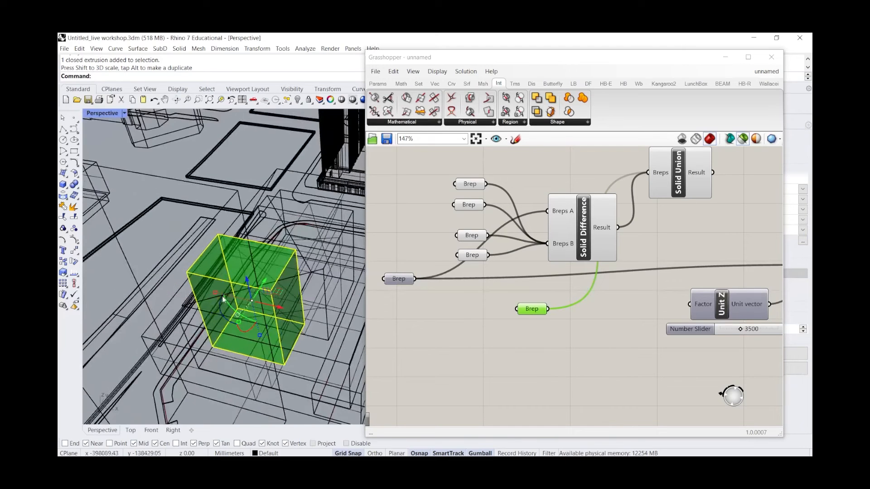
pyautogui.scroll(-1, 461, 307)
# Add a Move component below Solid Difference and connect the added box's Brep to its Geometry input
pyautogui.doubleClick(481, 334)
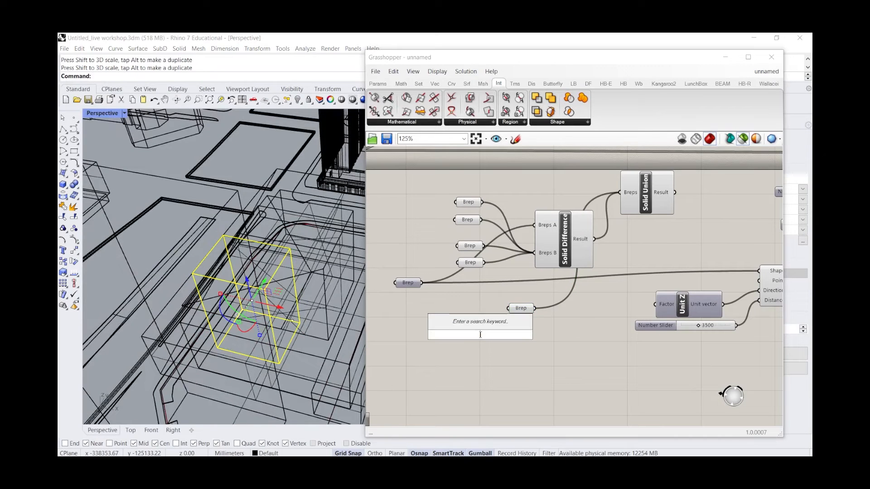
pyautogui.write('move')
pyautogui.press('Return')
pyautogui.moveTo(462, 347); pyautogui.dragTo(483, 354)
pyautogui.moveTo(515, 310); pyautogui.dragTo(496, 313)
pyautogui.scroll(-6, 154, 280)
pyautogui.moveTo(154, 280); pyautogui.dragTo(184, 256, button='right')
pyautogui.moveTo(499, 343); pyautogui.dragTo(570, 326)
pyautogui.moveTo(514, 308); pyautogui.dragTo(532, 329)
# Add a Vector XYZ component and place it below and to the left of Move
pyautogui.click(485, 336)
pyautogui.doubleClick(484, 337)
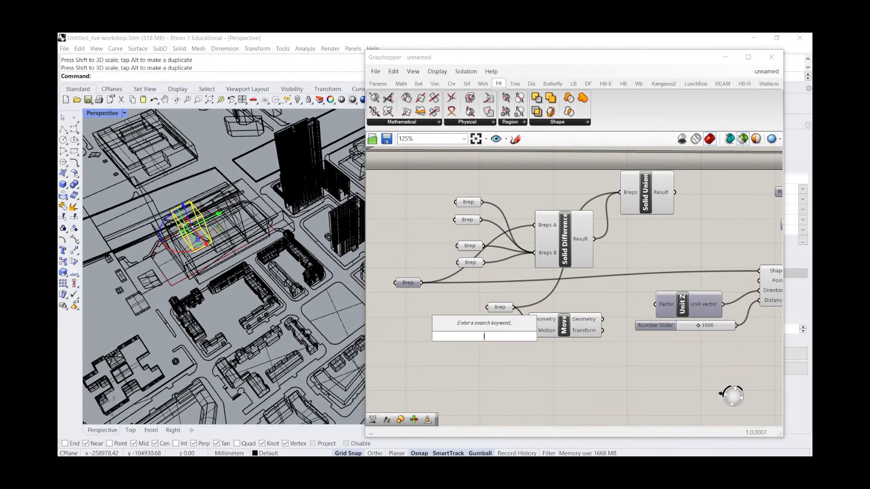
pyautogui.write('vecto')
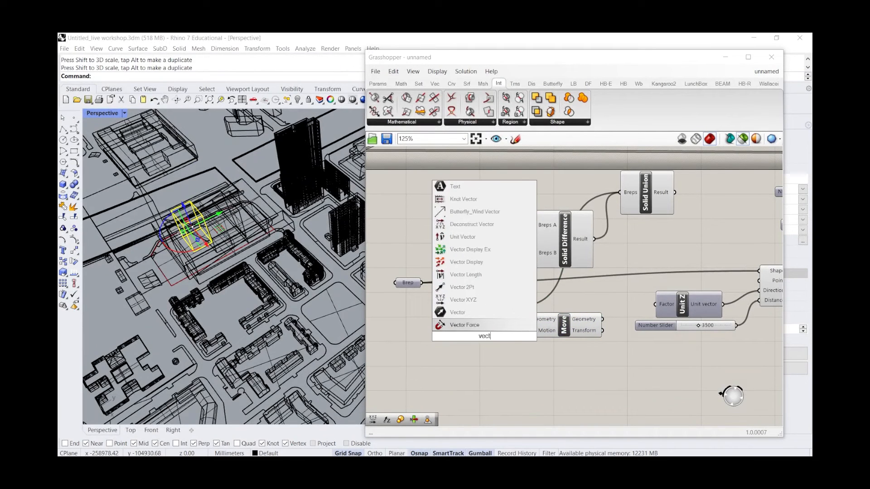
pyautogui.press('Up')
pyautogui.press('Up')
pyautogui.press('Return')
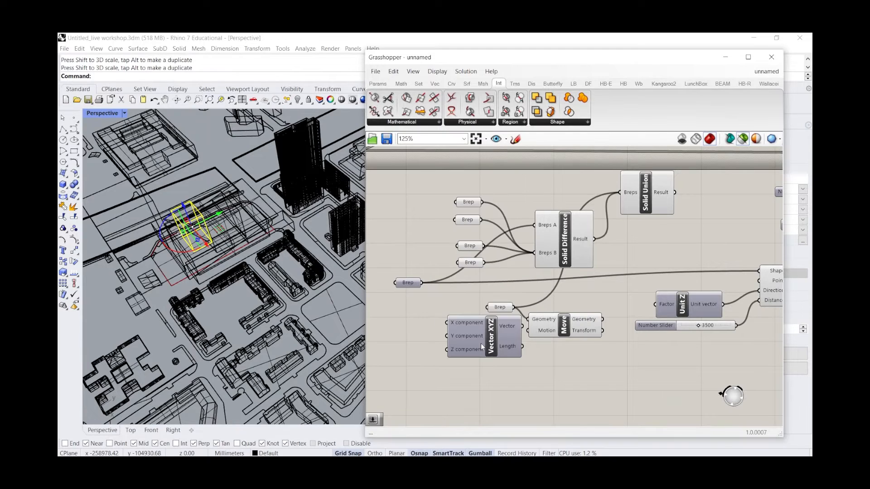
pyautogui.moveTo(466, 363); pyautogui.dragTo(451, 367)
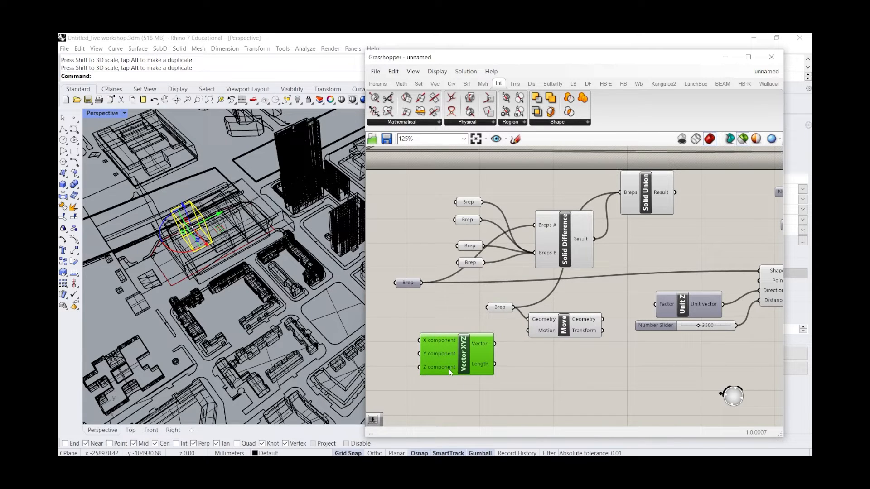
pyautogui.moveTo(165, 309); pyautogui.dragTo(174, 234, button='right')
pyautogui.scroll(3, 186, 227)
pyautogui.moveTo(439, 343); pyautogui.dragTo(470, 347)
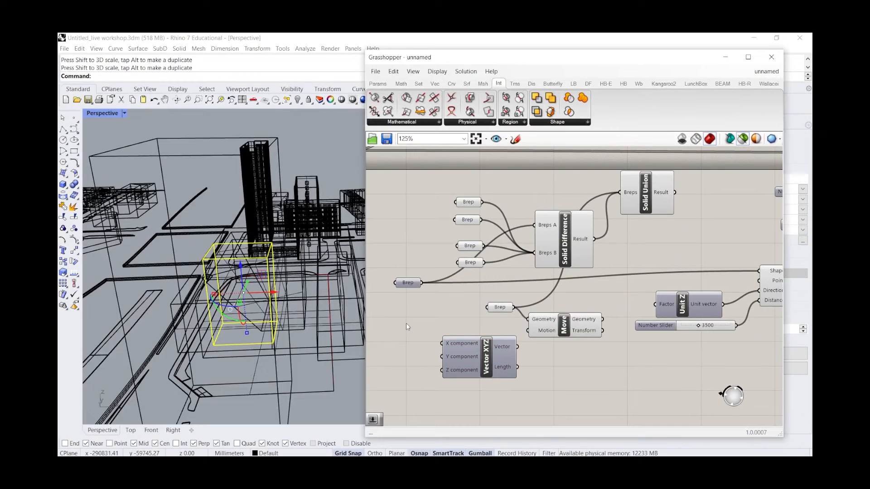
# Add a Number Slider and connect it to the X component input of Vector XYZ
pyautogui.doubleClick(407, 323)
pyautogui.write('slid')
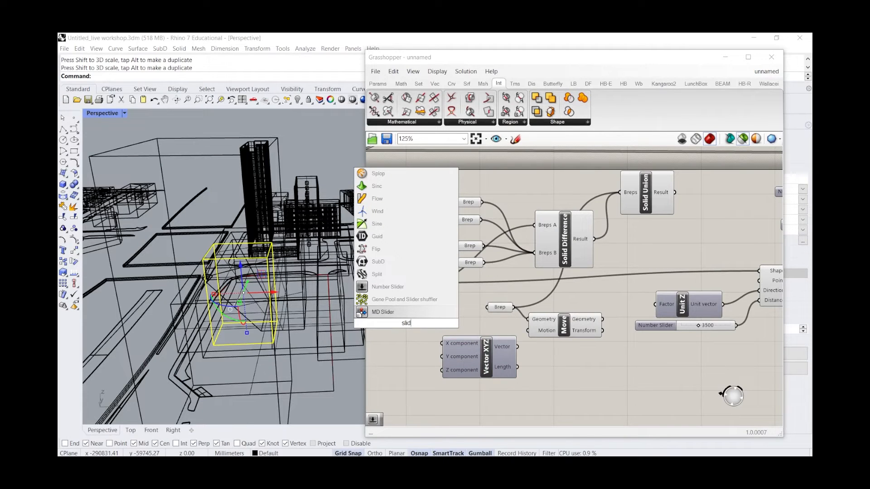
pyautogui.press('Up')
pyautogui.press('Return')
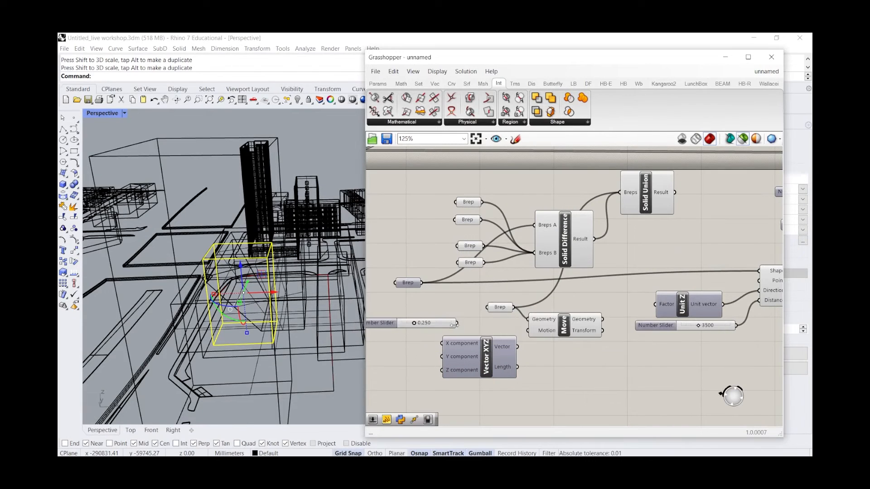
pyautogui.moveTo(445, 345); pyautogui.dragTo(457, 323)
pyautogui.click(66, 130)
pyautogui.moveTo(225, 352); pyautogui.dragTo(275, 366, button='right')
pyautogui.scroll(5, 275, 366)
pyautogui.click(250, 361)
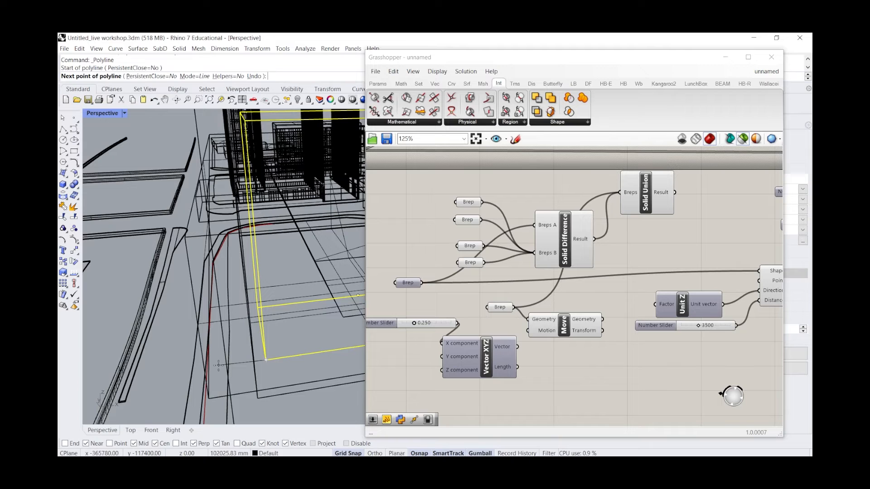
pyautogui.press('Escape')
# Configure the X slider for integers with a minimum of -10000 and a maximum of 50000
pyautogui.moveTo(476, 347); pyautogui.dragTo(496, 354)
pyautogui.doubleClick(382, 323)
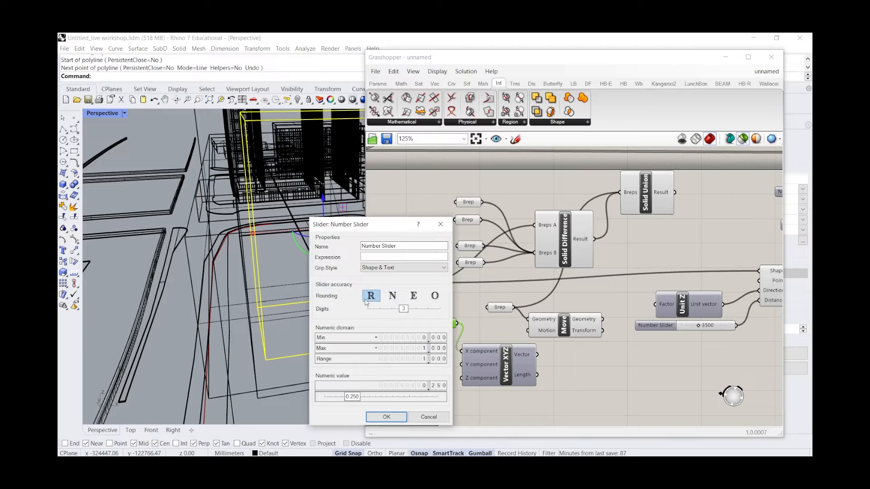
pyautogui.click(392, 296)
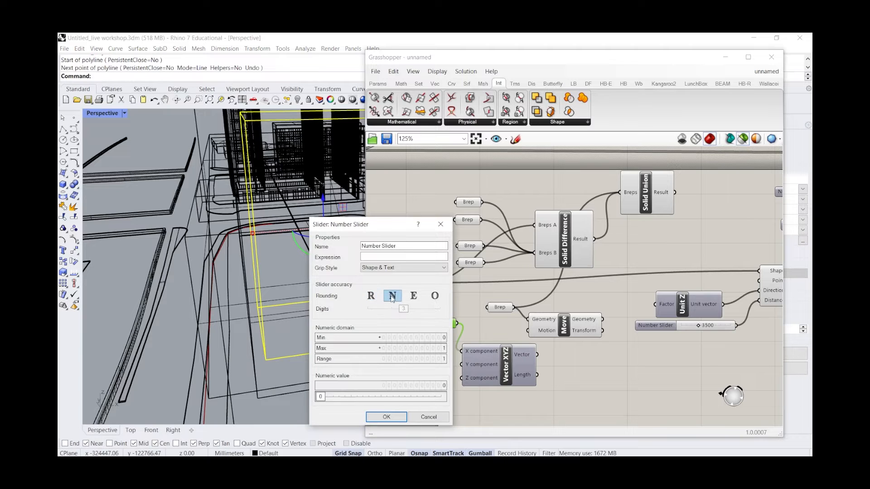
pyautogui.doubleClick(406, 338)
pyautogui.write('-')
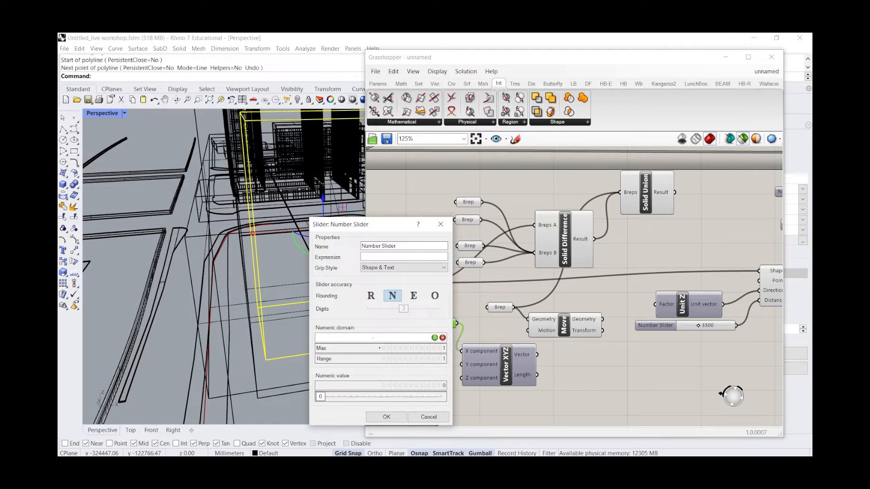
pyautogui.write('10000')
pyautogui.click(435, 337)
pyautogui.doubleClick(426, 348)
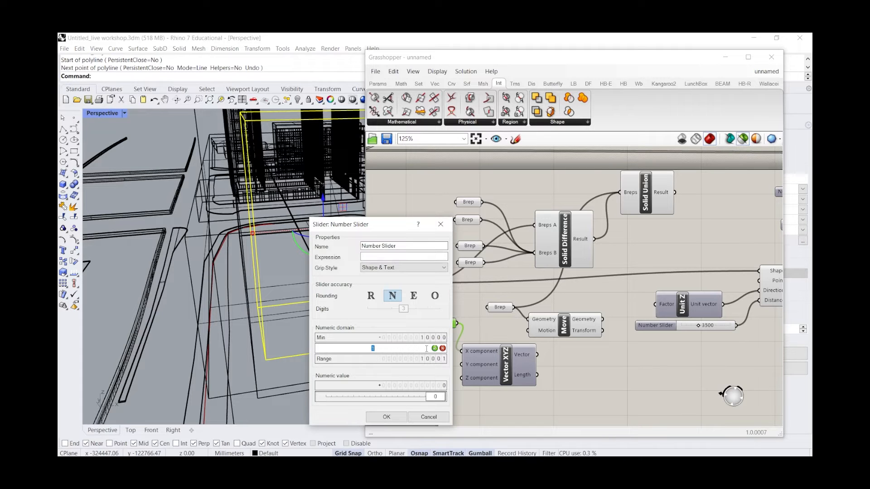
pyautogui.write('50000')
pyautogui.click(435, 348)
pyautogui.click(386, 417)
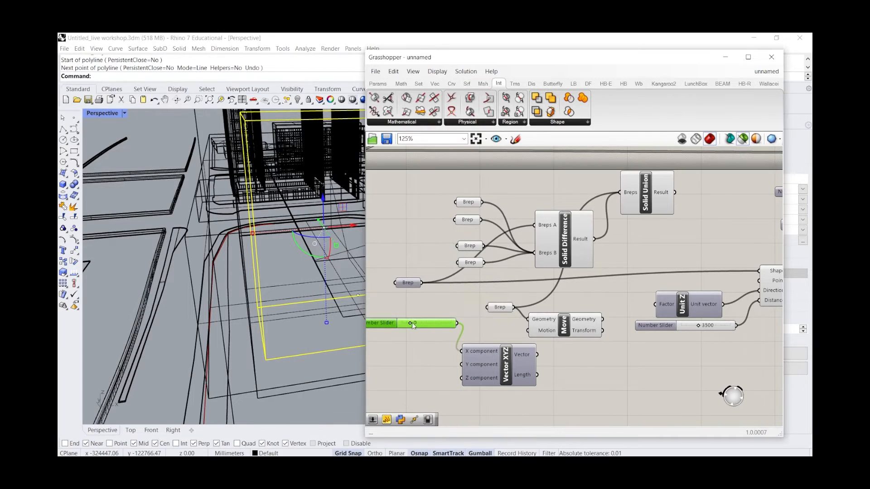
# Connect the Vector output of Vector XYZ to Move's Motion input and raise the X slider to 50000
pyautogui.moveTo(537, 355); pyautogui.dragTo(528, 331)
pyautogui.click(566, 325)
pyautogui.scroll(-6, 248, 283)
pyautogui.scroll(-5, 248, 283)
pyautogui.scroll(3, 400, 324)
pyautogui.moveTo(401, 324); pyautogui.dragTo(455, 322)
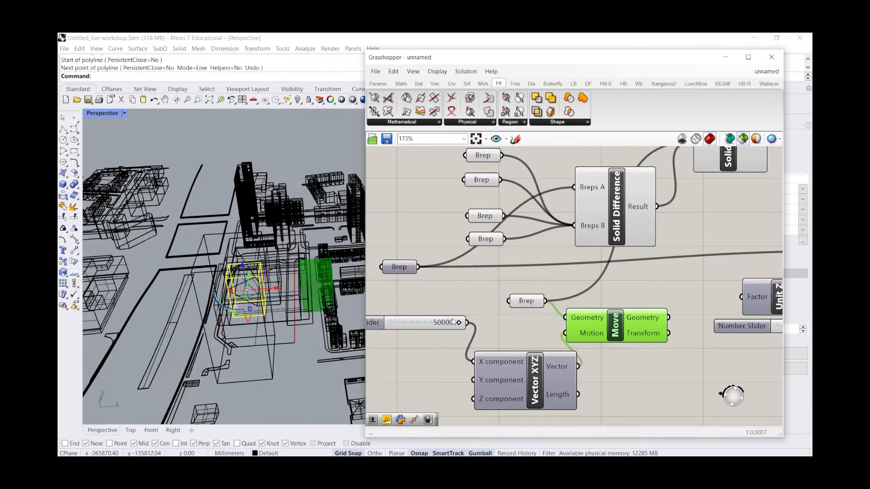
# Reduce the X slider's maximum to 35000, set its value to -10000 and preview the moved box
pyautogui.doubleClick(375, 323)
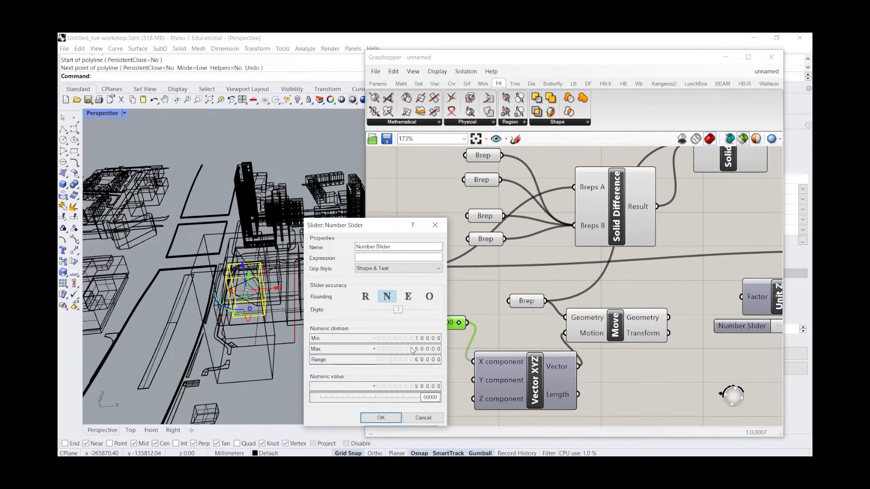
pyautogui.doubleClick(402, 350)
pyautogui.write('83500')
pyautogui.doubleClick(347, 353)
pyautogui.write('35000')
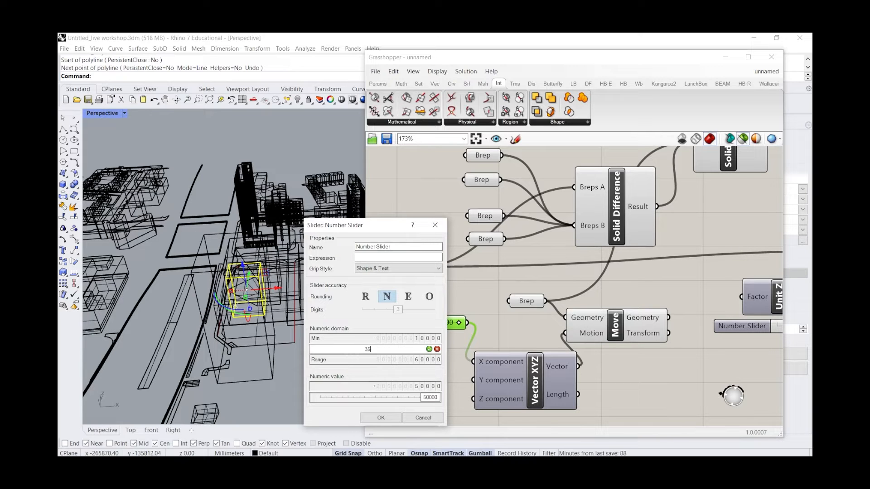
pyautogui.click(380, 418)
pyautogui.moveTo(415, 325); pyautogui.dragTo(385, 354)
pyautogui.click(579, 331)
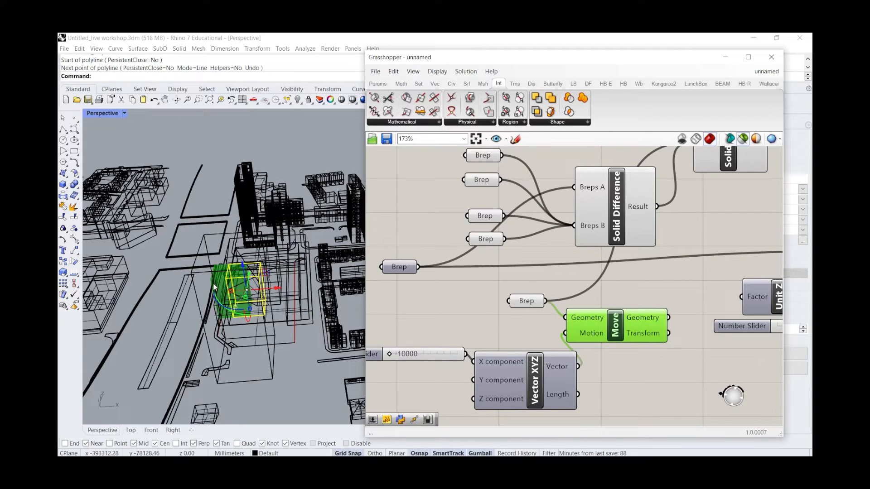
# Duplicate the X slider and connect the copy to the Y component input of Vector XYZ
pyautogui.moveTo(380, 360); pyautogui.dragTo(382, 346)
pyautogui.hotkey('ctrl', 'c')
pyautogui.hotkey('ctrl', 'v')
pyautogui.moveTo(452, 346); pyautogui.dragTo(411, 370)
pyautogui.click(520, 363)
# Preview the moved box through both sliders' ranges and set the X and Y sliders to 35000
pyautogui.click(615, 320)
pyautogui.moveTo(290, 235); pyautogui.dragTo(213, 247, button='right')
pyautogui.scroll(5, 309, 161)
pyautogui.moveTo(310, 161); pyautogui.dragTo(333, 211, button='right')
pyautogui.moveTo(378, 375); pyautogui.dragTo(455, 368)
pyautogui.moveTo(392, 340)
pyautogui.mouseDown()
pyautogui.moveTo(474, 343)
pyautogui.moveTo(390, 348)
pyautogui.mouseUp()
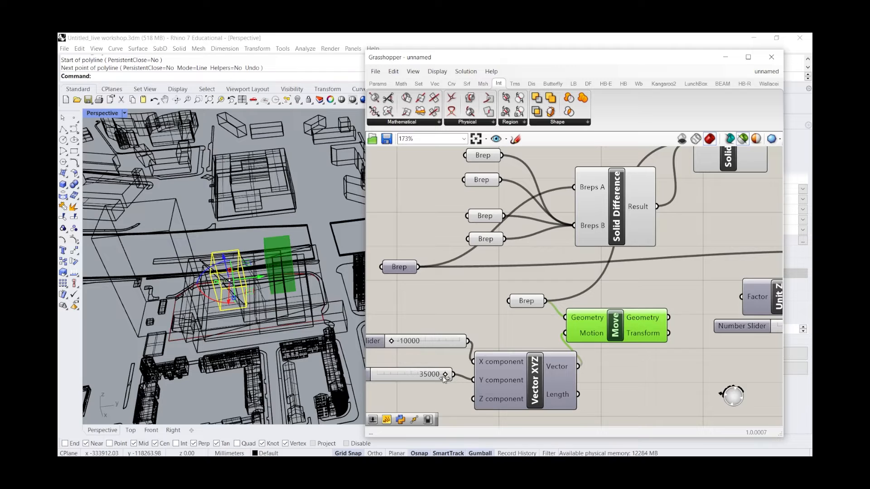
pyautogui.moveTo(444, 376); pyautogui.dragTo(375, 376)
pyautogui.moveTo(391, 341); pyautogui.dragTo(462, 342)
pyautogui.moveTo(382, 376); pyautogui.dragTo(419, 362)
# Reposition the added Brep and shift it together with Move, Vector XYZ and both sliders on the canvas
pyautogui.click(601, 333)
pyautogui.keyDown('shift'); pyautogui.click(422, 341); pyautogui.keyUp('shift')
pyautogui.click(525, 301)
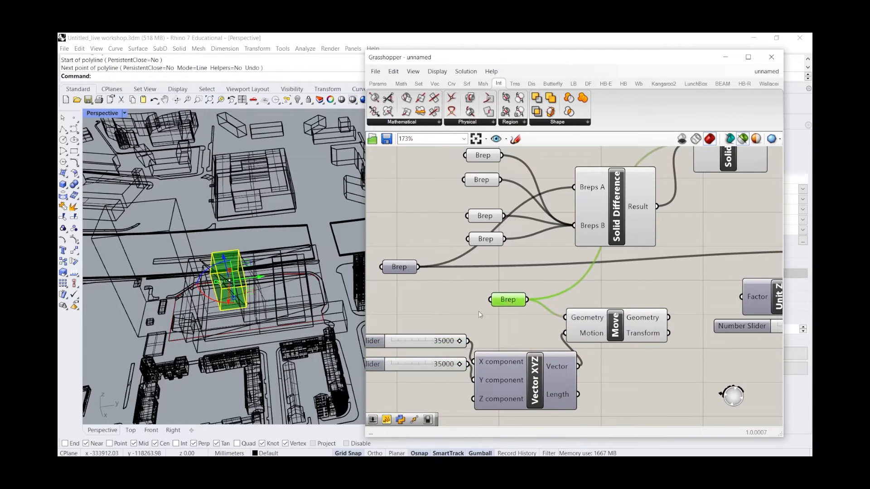
pyautogui.scroll(-3, 478, 311)
pyautogui.scroll(-2, 515, 329)
pyautogui.moveTo(589, 236); pyautogui.dragTo(570, 262)
pyautogui.click(552, 331)
pyautogui.moveTo(526, 342); pyautogui.dragTo(417, 326)
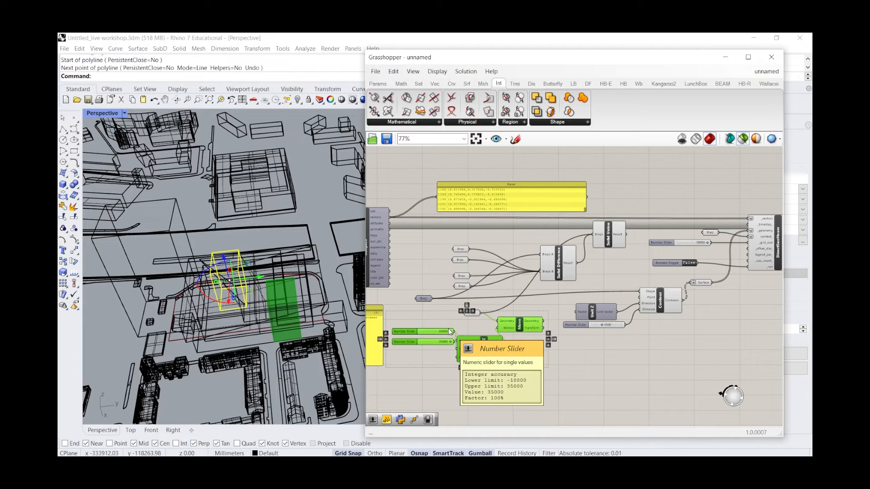
pyautogui.moveTo(538, 375); pyautogui.dragTo(437, 310)
pyautogui.moveTo(525, 325); pyautogui.dragTo(538, 324)
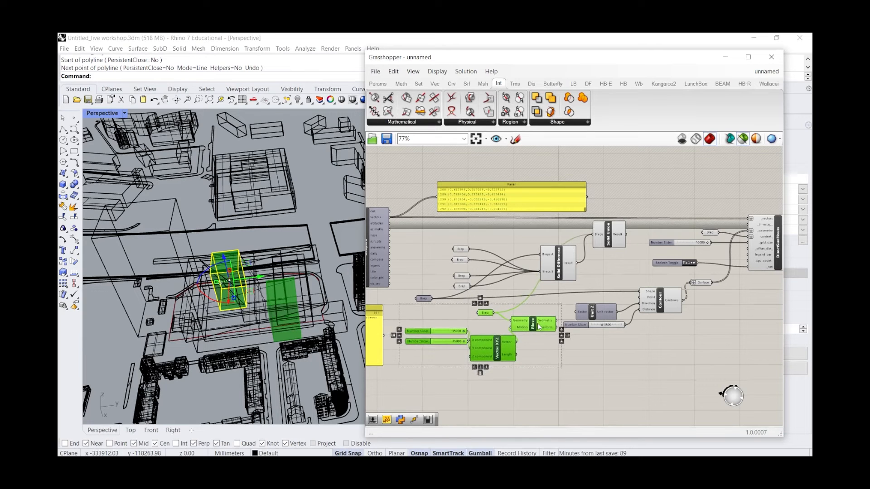
# Spread the downstream components to the right, lower the Move group and bring one cutting Brep down above it
pyautogui.scroll(-3, 469, 333)
pyautogui.moveTo(682, 355); pyautogui.dragTo(542, 287)
pyautogui.scroll(4, 510, 360)
pyautogui.moveTo(524, 375); pyautogui.dragTo(399, 271)
pyautogui.moveTo(451, 285); pyautogui.dragTo(459, 340)
pyautogui.moveTo(423, 254); pyautogui.dragTo(449, 288)
# Duplicate Move, Vector XYZ and their sliders, and connect the cutting Brep to the copied Move's Geometry input
pyautogui.click(552, 372)
pyautogui.moveTo(532, 402); pyautogui.dragTo(421, 357)
pyautogui.moveTo(472, 378); pyautogui.dragTo(460, 313)
pyautogui.moveTo(483, 281); pyautogui.dragTo(477, 283)
pyautogui.click(492, 299)
# Try the copied Move with its X slider at -10000
pyautogui.scroll(3, 496, 303)
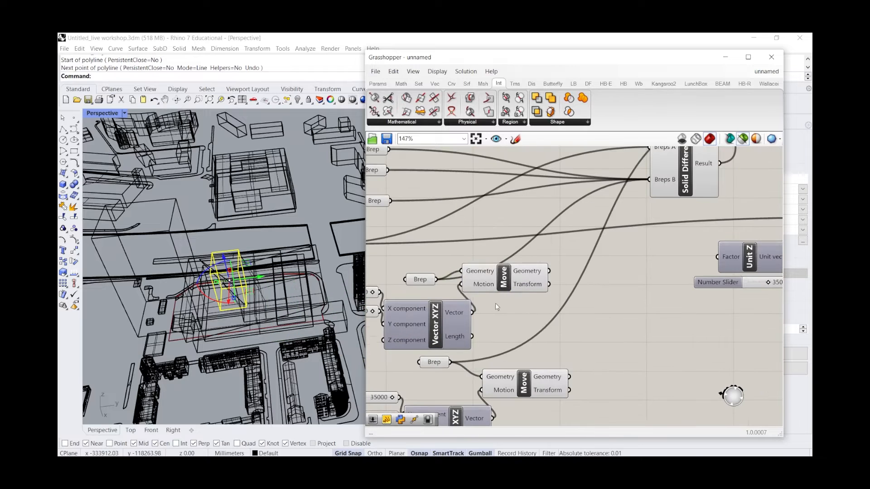
pyautogui.click(504, 278)
pyautogui.scroll(-3, 508, 306)
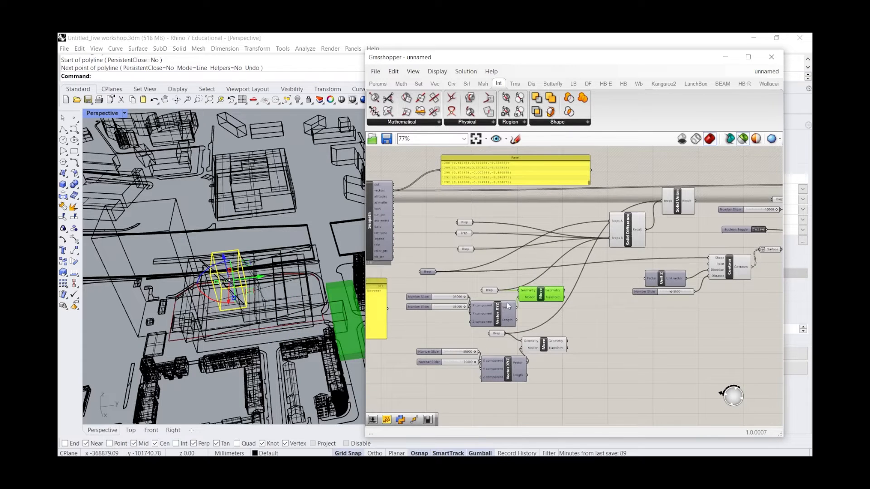
pyautogui.scroll(3, 481, 306)
pyautogui.moveTo(450, 289); pyautogui.dragTo(386, 282)
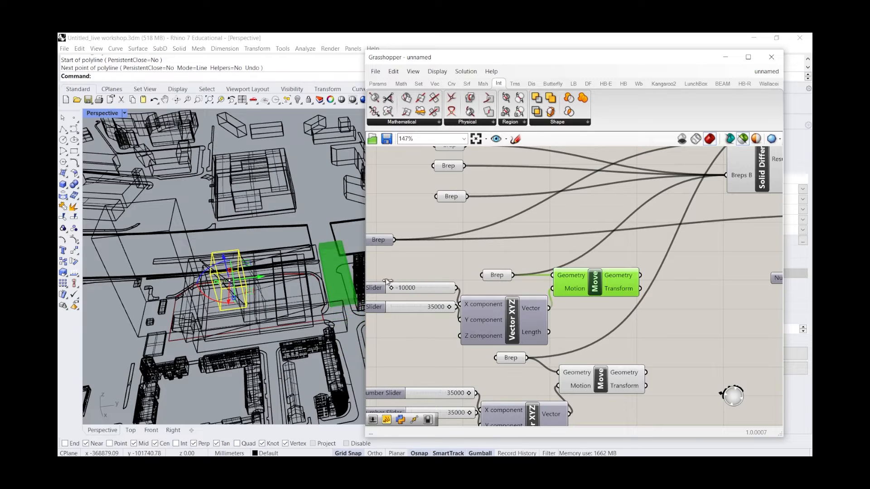
# Delete the X slider of the copied Vector XYZ and nudge that component into place
pyautogui.click(422, 289)
pyautogui.press('Delete')
pyautogui.moveTo(515, 319); pyautogui.dragTo(522, 312)
# Set the copied Vector XYZ's Y slider range to a minimum of -35000 and a maximum of 1000
pyautogui.click(609, 291)
pyautogui.moveTo(446, 309); pyautogui.dragTo(379, 311)
pyautogui.click(593, 285)
pyautogui.doubleClick(379, 309)
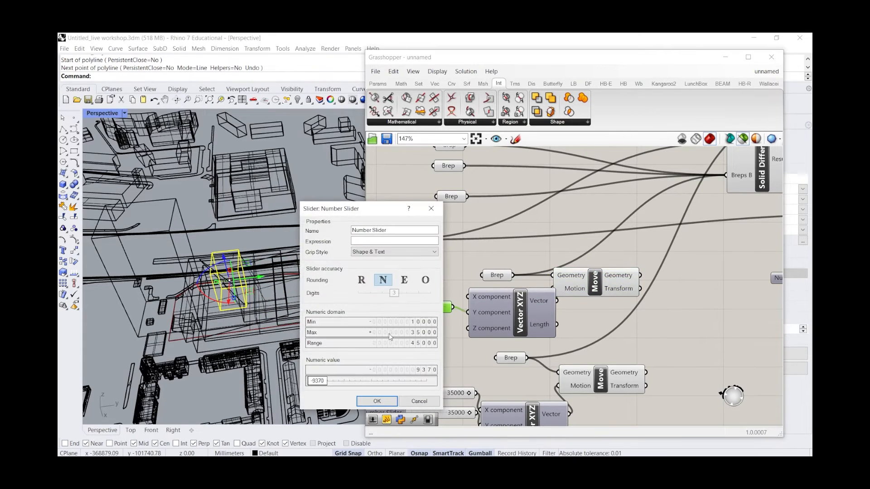
pyautogui.click(393, 323)
pyautogui.click(406, 323)
pyautogui.doubleClick(360, 322)
pyautogui.write('-35000')
pyautogui.press('Tab')
pyautogui.write('1')
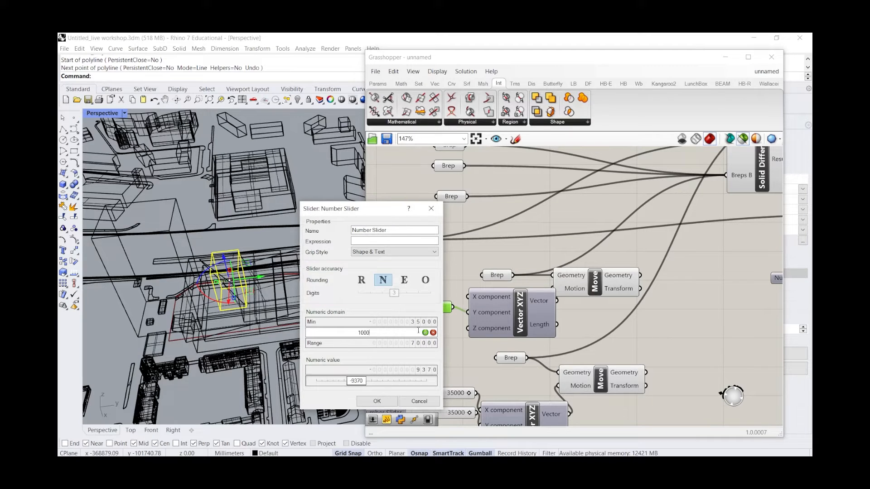
pyautogui.click(377, 401)
# Place the copied Move beside its Vector XYZ and put the Y slider at 1000
pyautogui.moveTo(566, 291); pyautogui.dragTo(578, 281)
pyautogui.moveTo(427, 308)
pyautogui.mouseDown()
pyautogui.moveTo(467, 310)
pyautogui.moveTo(385, 310)
pyautogui.moveTo(439, 303)
pyautogui.moveTo(359, 313)
pyautogui.moveTo(434, 313)
pyautogui.mouseUp()
pyautogui.moveTo(503, 315); pyautogui.dragTo(504, 314)
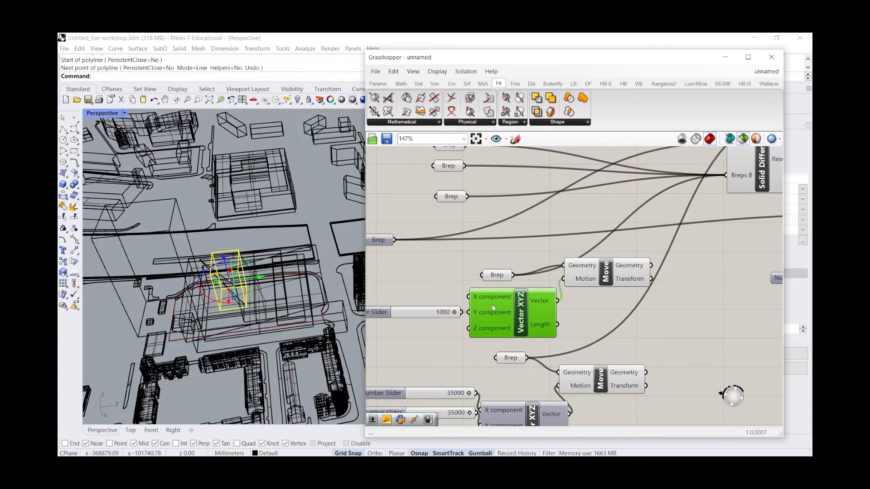
# Try shifting the Move groups and relocating the cutting box in the Rhino viewport, and undo these moves
pyautogui.scroll(-3, 565, 315)
pyautogui.moveTo(602, 402); pyautogui.dragTo(437, 291)
pyautogui.moveTo(580, 291); pyautogui.dragTo(598, 303)
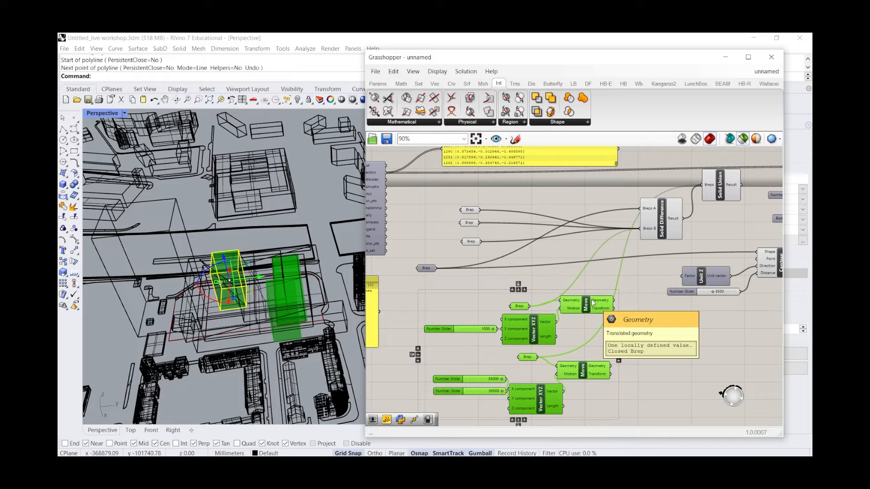
pyautogui.click(274, 238)
pyautogui.moveTo(304, 286); pyautogui.dragTo(236, 300)
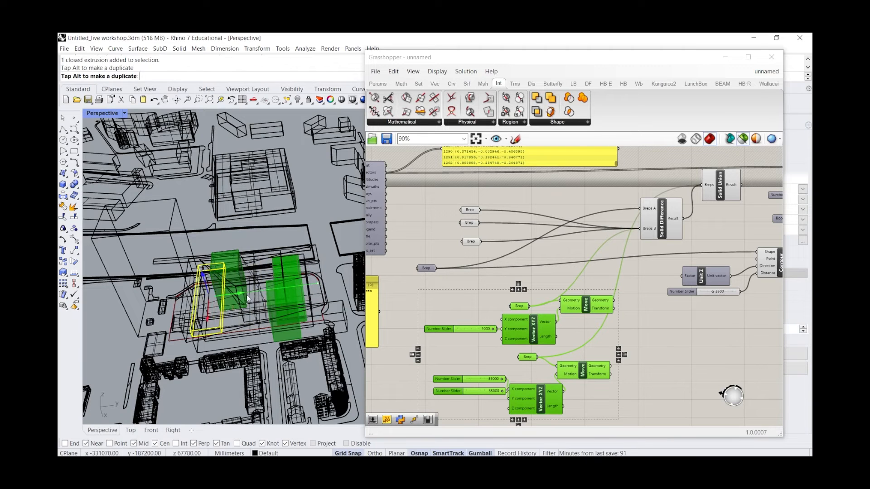
pyautogui.click(610, 307)
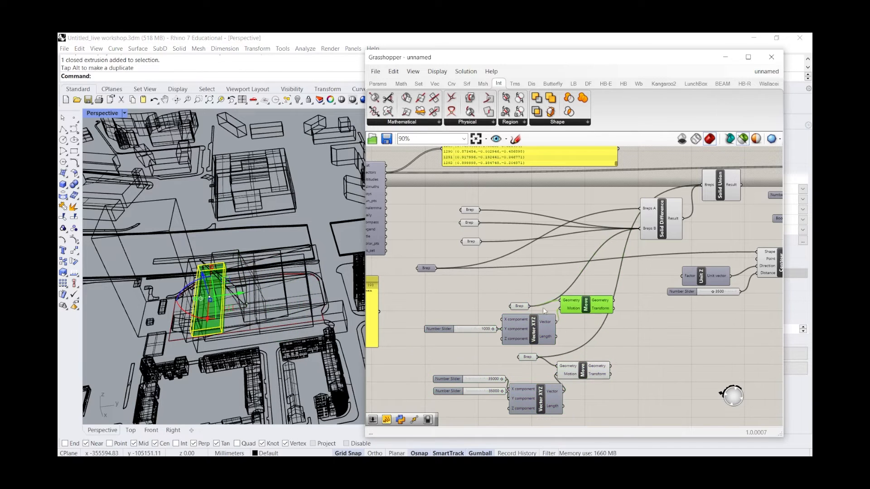
pyautogui.moveTo(494, 332)
pyautogui.mouseDown()
pyautogui.moveTo(416, 324)
pyautogui.moveTo(490, 322)
pyautogui.mouseUp()
pyautogui.hotkey('ctrl', 'z')
pyautogui.hotkey('ctrl', 'z')
pyautogui.click(320, 242)
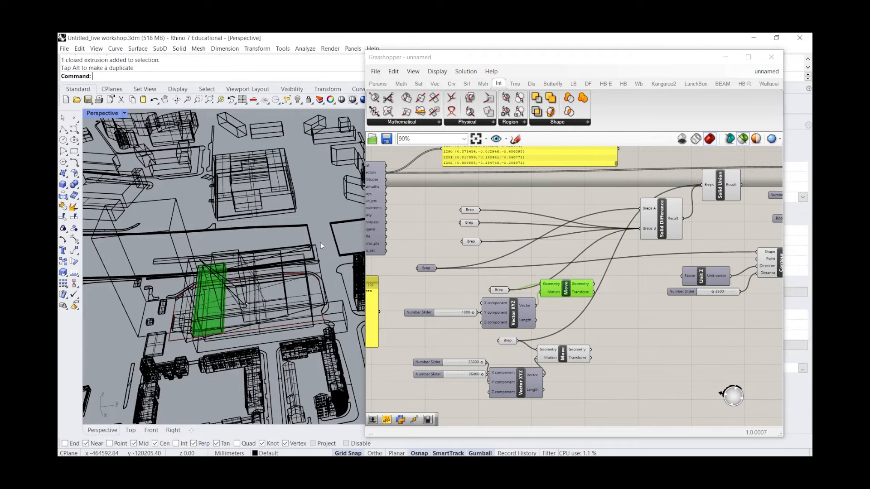
pyautogui.hotkey('ctrl', 'z')
# Shift the lower Move, its Brep, Vector XYZ and two 35000 sliders further down the canvas
pyautogui.click(594, 310)
pyautogui.moveTo(594, 310); pyautogui.dragTo(497, 276)
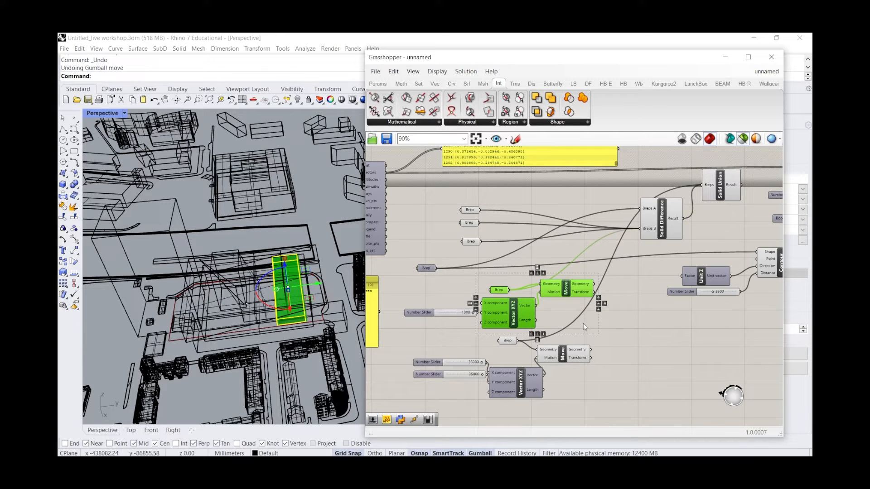
pyautogui.click(583, 323)
pyautogui.moveTo(602, 383); pyautogui.dragTo(500, 338)
pyautogui.moveTo(560, 357); pyautogui.dragTo(603, 377)
pyautogui.hotkey('ctrl', 'z')
pyautogui.click(602, 373)
pyautogui.moveTo(514, 338); pyautogui.dragTo(534, 356)
pyautogui.moveTo(610, 412); pyautogui.dragTo(465, 351)
pyautogui.moveTo(502, 372); pyautogui.dragTo(513, 389)
# Lower the upper Move with its Brep, Vector XYZ and slider closer to the group beneath it
pyautogui.click(555, 338)
pyautogui.moveTo(567, 288); pyautogui.dragTo(575, 299)
pyautogui.moveTo(586, 347); pyautogui.dragTo(505, 333)
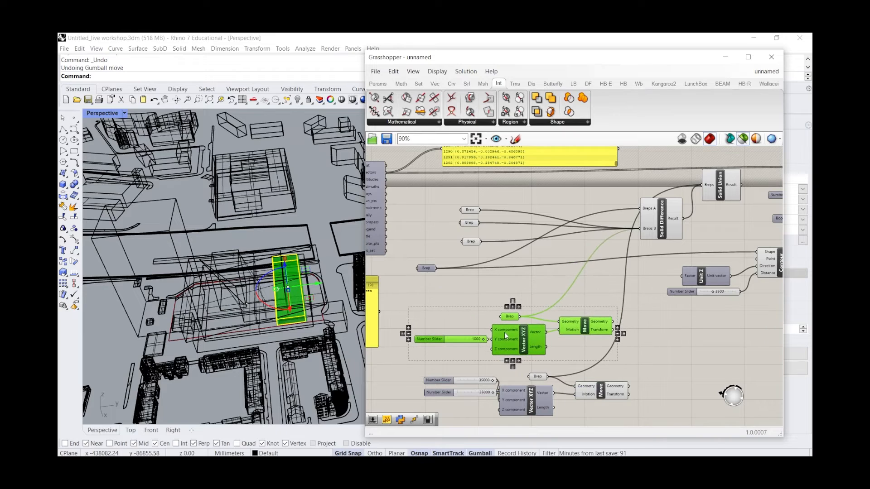
# Identify the remaining cutting Breps in the viewport and bring two of them down above the upper Move group
pyautogui.click(513, 302)
pyautogui.click(495, 283)
pyautogui.click(471, 242)
pyautogui.moveTo(292, 293); pyautogui.dragTo(299, 261, button='right')
pyautogui.moveTo(471, 241); pyautogui.dragTo(512, 302)
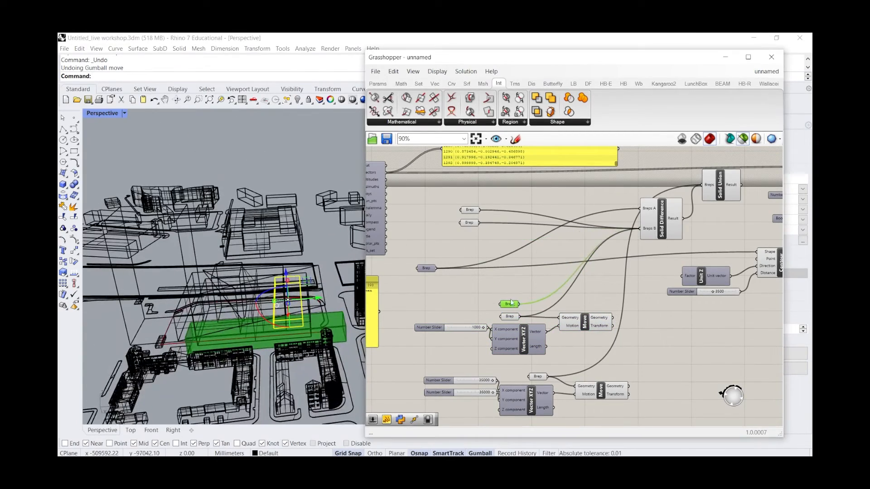
pyautogui.click(469, 223)
pyautogui.moveTo(294, 290); pyautogui.dragTo(303, 376, button='right')
pyautogui.moveTo(470, 225); pyautogui.dragTo(510, 285)
# Duplicate Move, Vector XYZ and the 1000 slider, and connect the wedge-shaped cutting Brep to the new Move's Geometry input
pyautogui.scroll(-2, 509, 284)
pyautogui.moveTo(542, 353); pyautogui.dragTo(572, 385)
pyautogui.moveTo(530, 342); pyautogui.dragTo(468, 289)
pyautogui.moveTo(547, 309); pyautogui.dragTo(455, 349)
pyautogui.moveTo(515, 372); pyautogui.dragTo(546, 323)
pyautogui.scroll(4, 503, 323)
pyautogui.moveTo(312, 313); pyautogui.dragTo(327, 278, button='right')
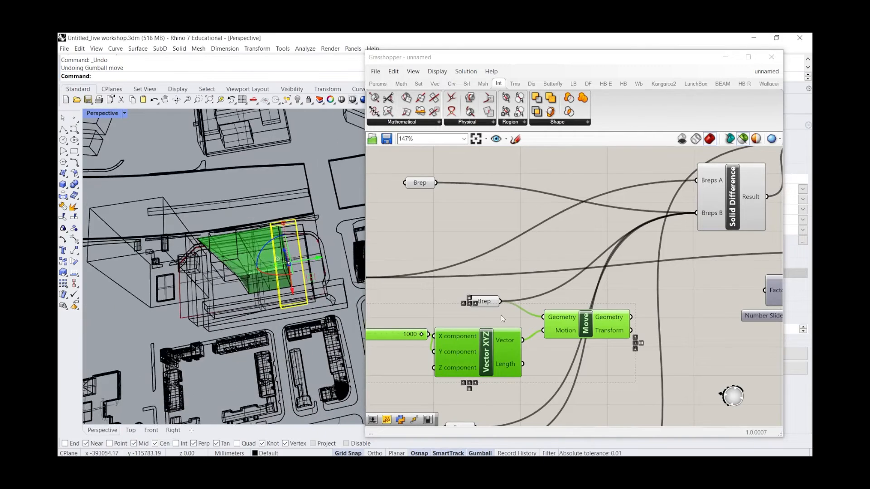
# Duplicate the new group's slider so separate sliders drive the Vector XYZ's X and Y components
pyautogui.scroll(-2, 501, 317)
pyautogui.moveTo(430, 332)
pyautogui.mouseDown()
pyautogui.moveTo(376, 334)
pyautogui.moveTo(430, 331)
pyautogui.mouseUp()
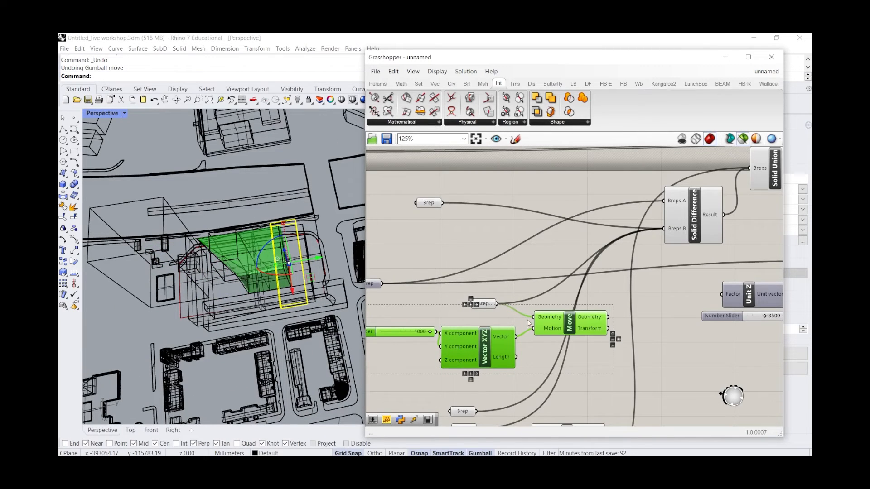
pyautogui.moveTo(528, 322); pyautogui.dragTo(586, 309, button='right')
pyautogui.click(457, 320)
pyautogui.hotkey('ctrl', 'c')
pyautogui.hotkey('ctrl', 'v')
pyautogui.moveTo(451, 327); pyautogui.dragTo(438, 340)
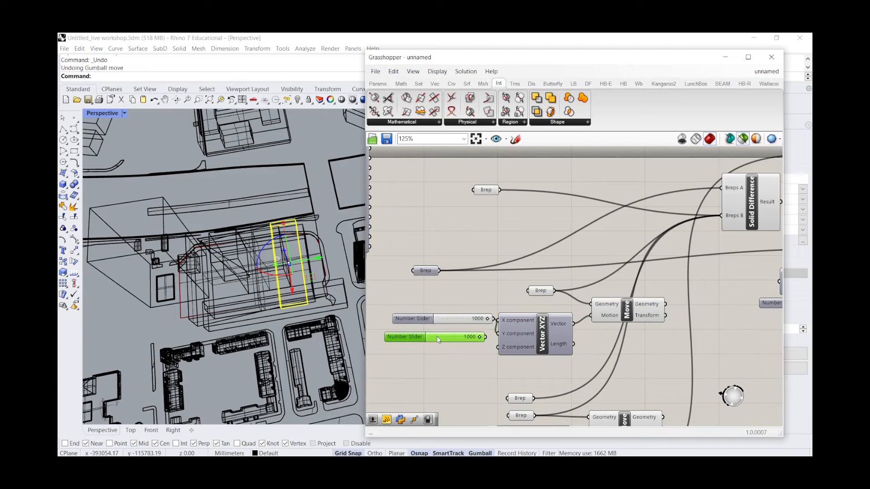
pyautogui.moveTo(494, 339); pyautogui.dragTo(474, 311)
# Try the wedge-shaped cutting volume's Move with its X slider at -17974 and inspect the shift in the viewport
pyautogui.scroll(-1, 578, 304)
pyautogui.click(607, 309)
pyautogui.moveTo(204, 290); pyautogui.dragTo(317, 194, button='right')
pyautogui.scroll(5, 462, 330)
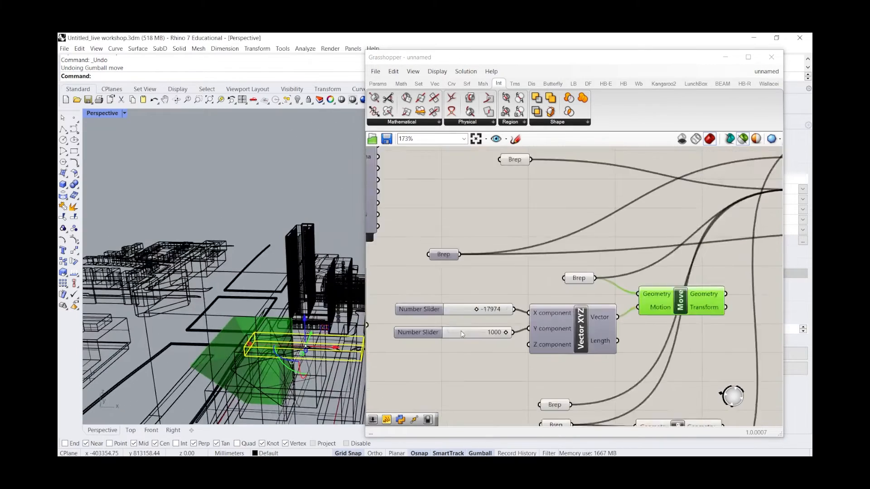
# Set the minimum of the new Vector XYZ's X slider to -20000
pyautogui.click(423, 309)
pyautogui.doubleClick(423, 309)
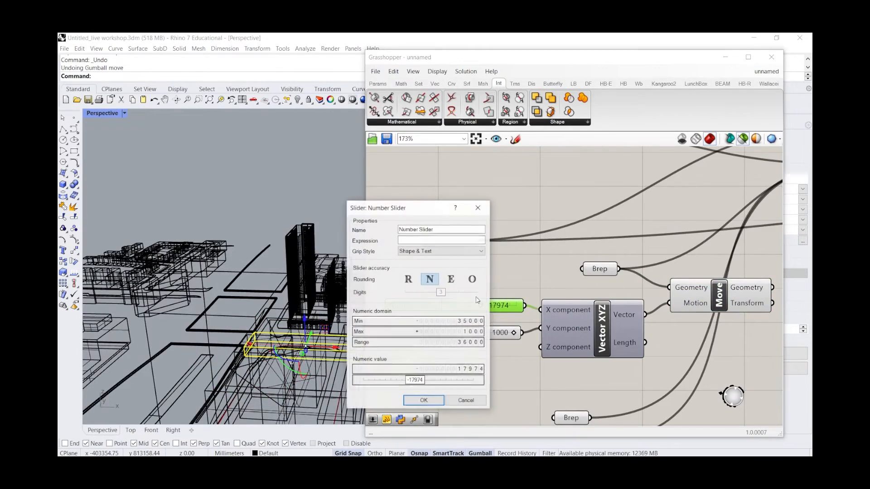
pyautogui.doubleClick(449, 320)
pyautogui.moveTo(433, 322); pyautogui.dragTo(405, 323)
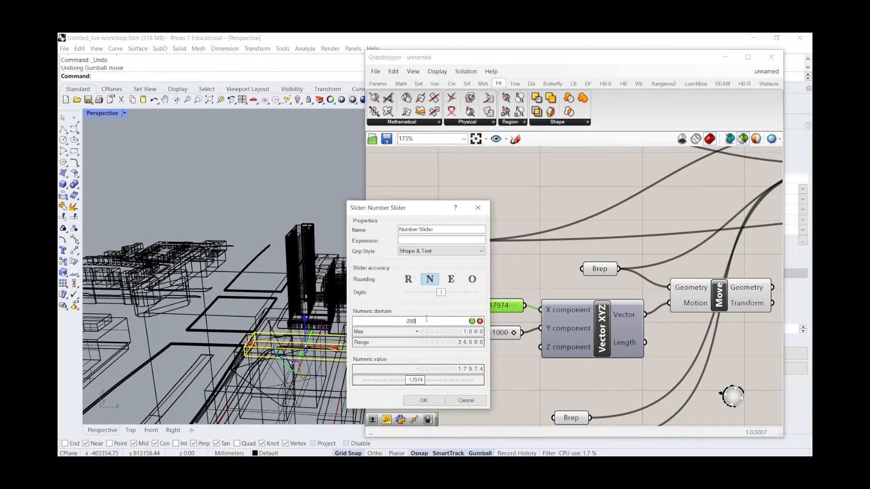
pyautogui.click(472, 322)
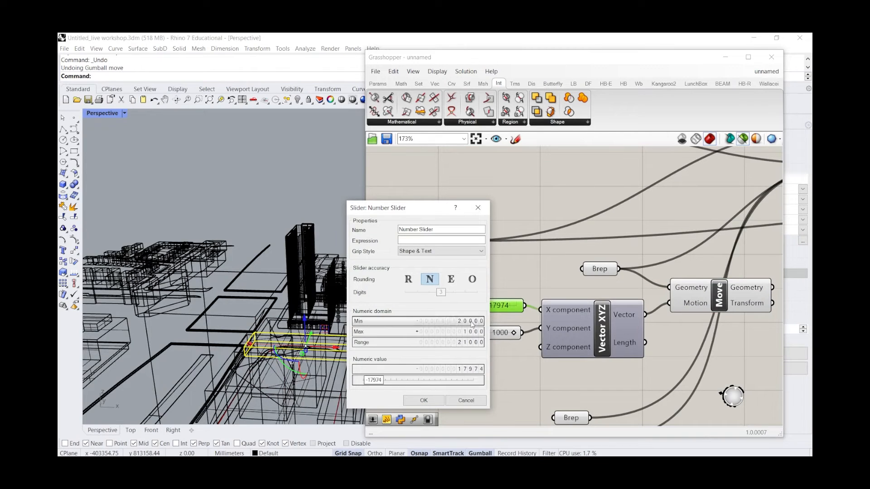
pyautogui.click(430, 401)
pyautogui.scroll(-2, 417, 309)
pyautogui.scroll(2, 416, 308)
pyautogui.doubleClick(415, 311)
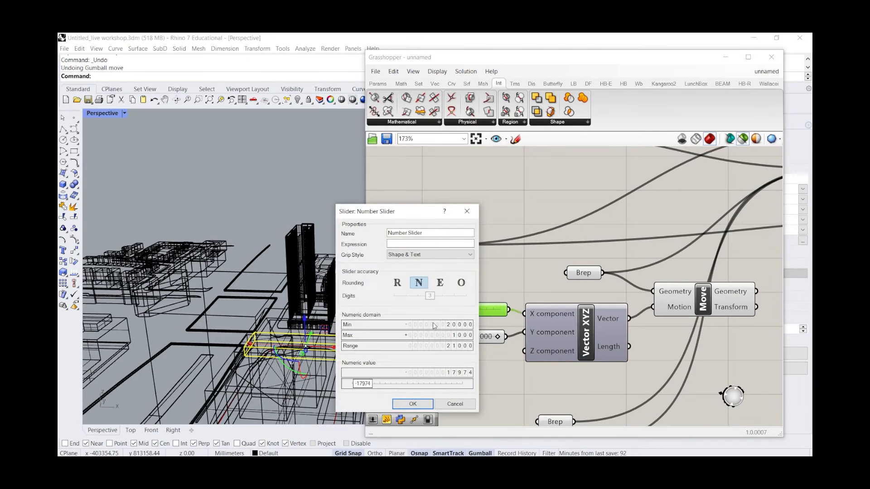
pyautogui.click(413, 404)
# Try the wedge-shaped cutting volume's X slider at 1000 and view the moved solid from above
pyautogui.scroll(-3, 481, 290)
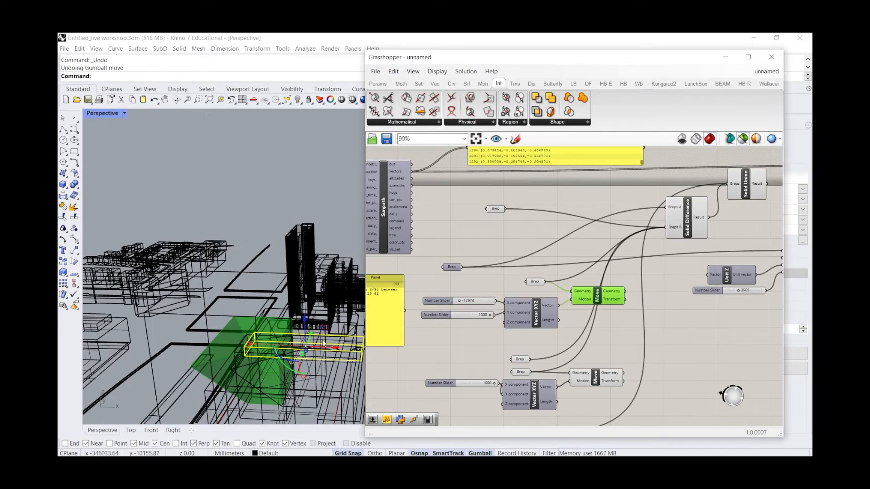
pyautogui.moveTo(459, 303); pyautogui.dragTo(491, 300)
pyautogui.moveTo(325, 384); pyautogui.dragTo(311, 370, button='right')
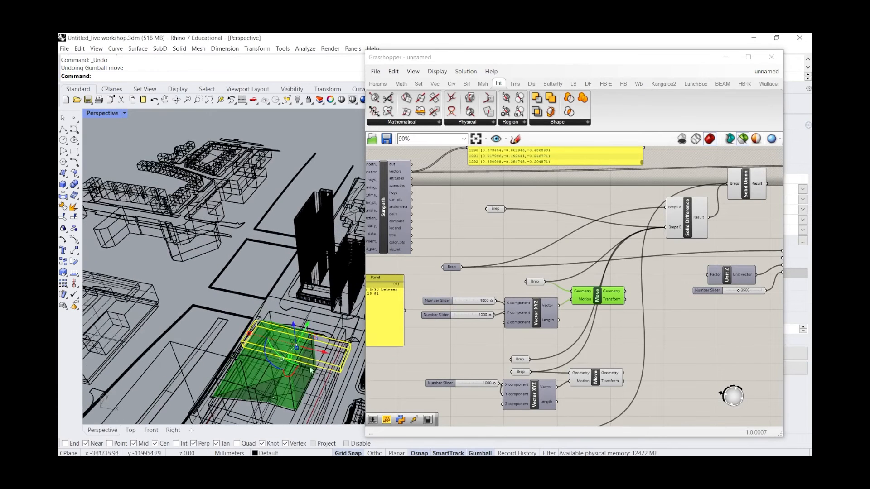
# Shift the wedge-shaped cutting polysurface slightly in the Rhino viewport and set its X slider to -9464
pyautogui.scroll(3, 287, 374)
pyautogui.click(309, 384)
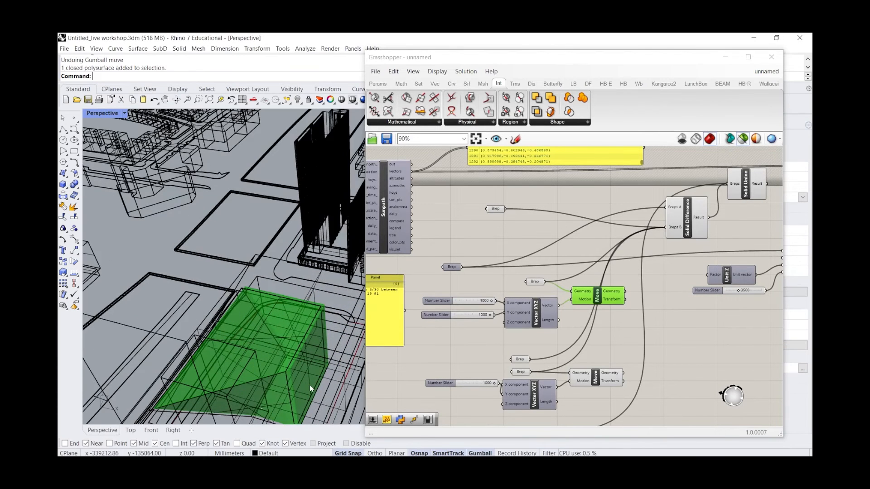
pyautogui.moveTo(277, 391); pyautogui.dragTo(297, 399)
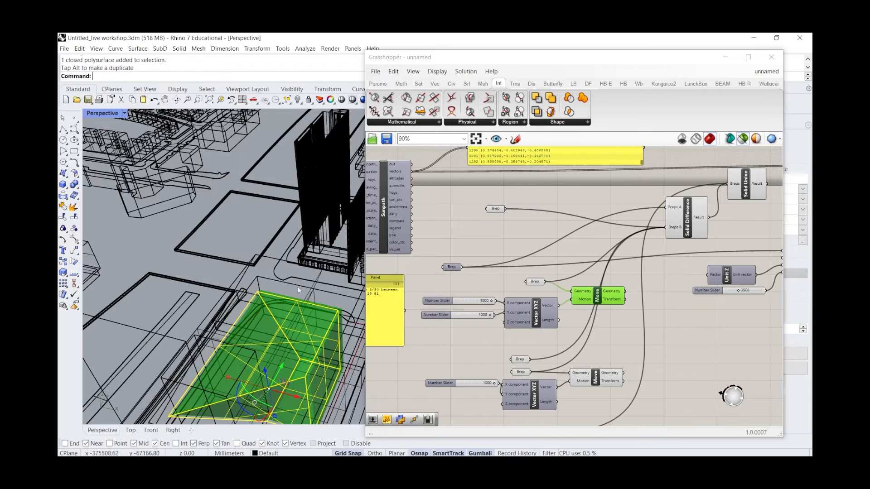
pyautogui.scroll(-2, 297, 286)
pyautogui.moveTo(493, 301); pyautogui.dragTo(475, 299)
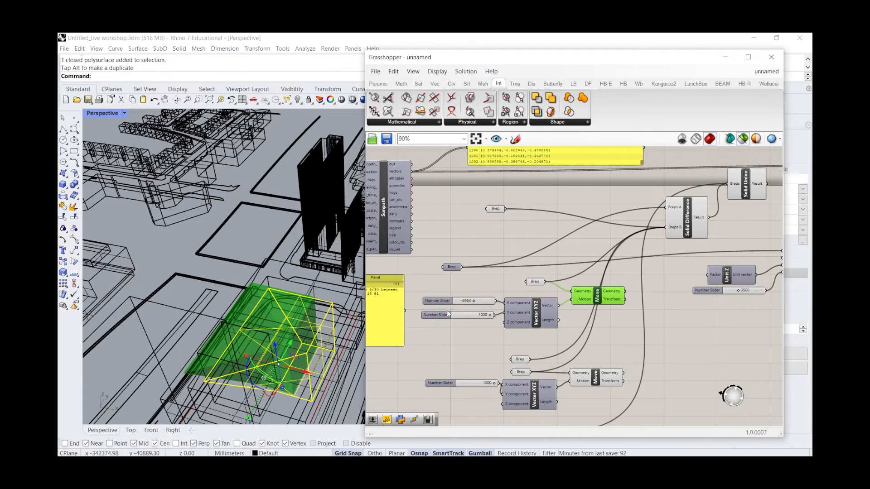
# Shift the wedge's Brep, Move, Vector XYZ and sliders to the left to free space after the Move
pyautogui.scroll(2, 606, 323)
pyautogui.moveTo(605, 323); pyautogui.dragTo(562, 321, button='right')
pyautogui.click(560, 318)
pyautogui.moveTo(547, 347); pyautogui.dragTo(383, 285)
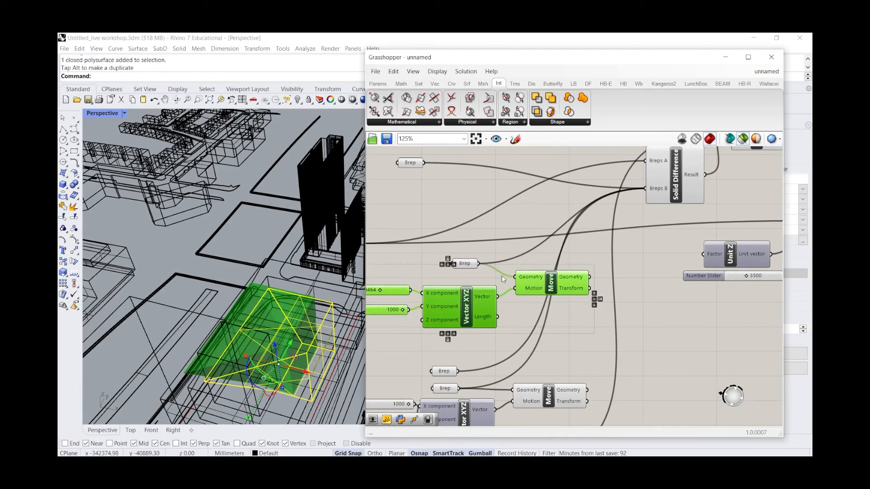
pyautogui.moveTo(582, 343); pyautogui.dragTo(397, 252)
pyautogui.moveTo(476, 296); pyautogui.dragTo(437, 309)
# Add a Rotate component and place it to the right of the wedge's Move
pyautogui.doubleClick(575, 310)
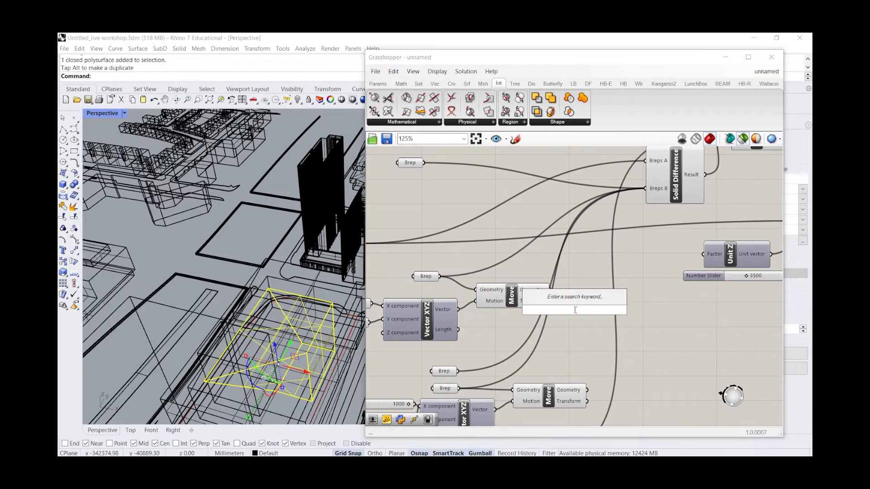
pyautogui.write('rot')
pyautogui.click(573, 287)
pyautogui.moveTo(573, 302); pyautogui.dragTo(610, 303)
# Add a Volume component fed by the Move's Geometry output and connect its Centroid to Rotate's Plane input
pyautogui.doubleClick(572, 341)
pyautogui.write('volum')
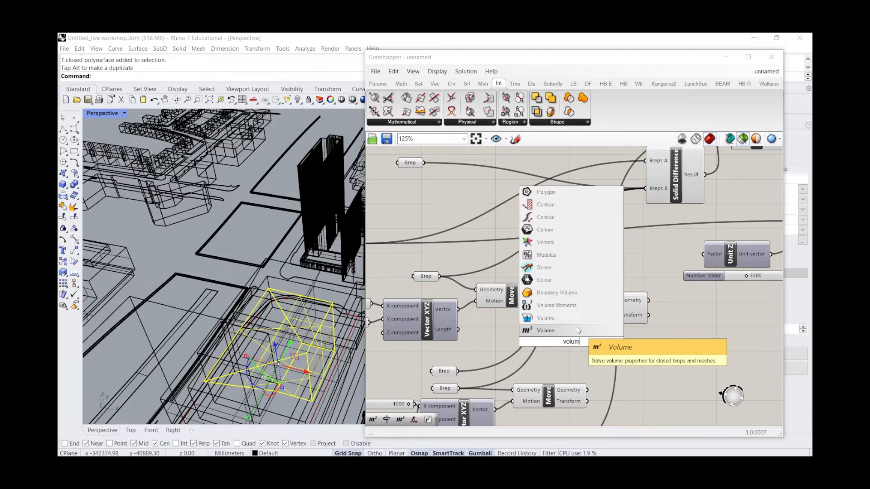
pyautogui.click(546, 330)
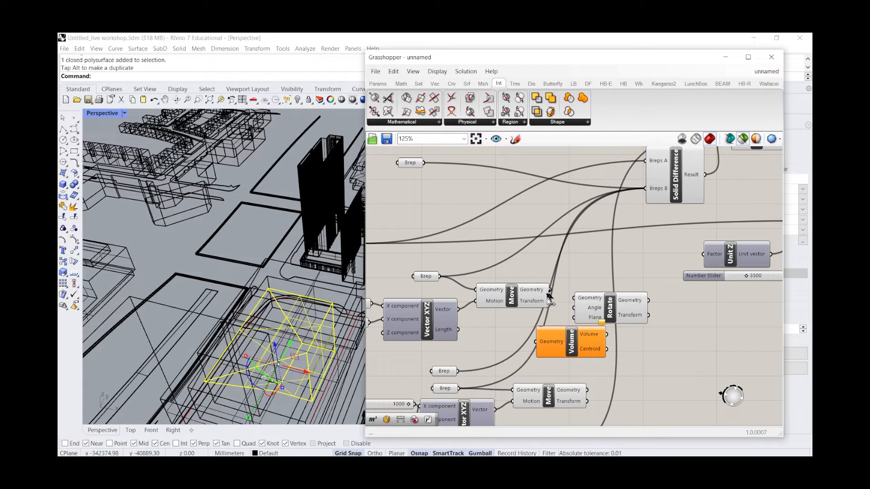
pyautogui.moveTo(543, 338); pyautogui.dragTo(528, 338)
pyautogui.moveTo(593, 349); pyautogui.dragTo(573, 319)
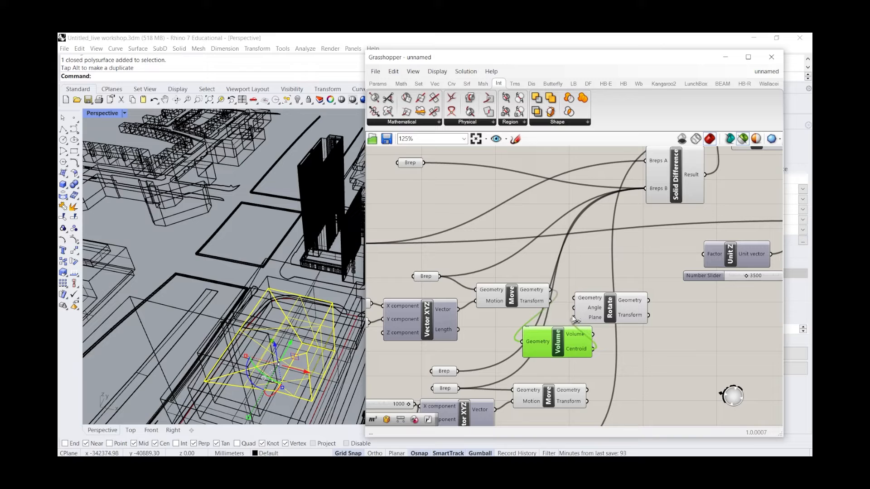
# Add a Radians component for converting degrees and place it below and to the right of Rotate
pyautogui.doubleClick(484, 325)
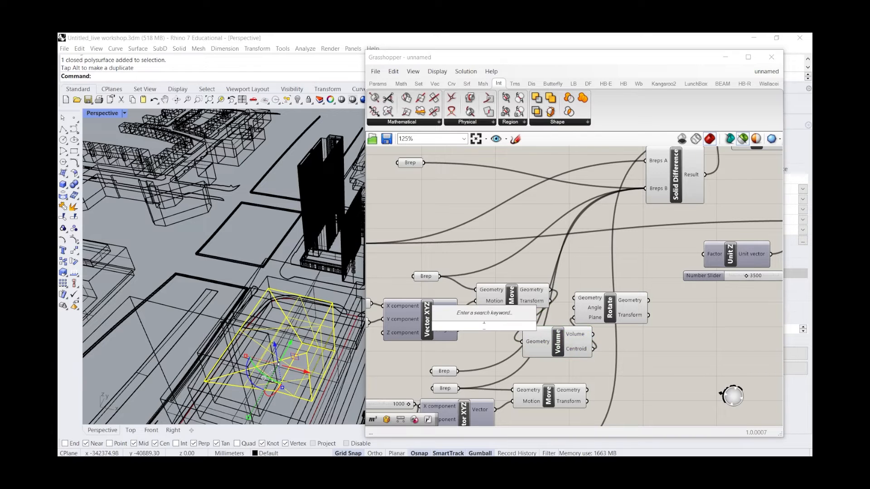
pyautogui.write('degre')
pyautogui.press('Return')
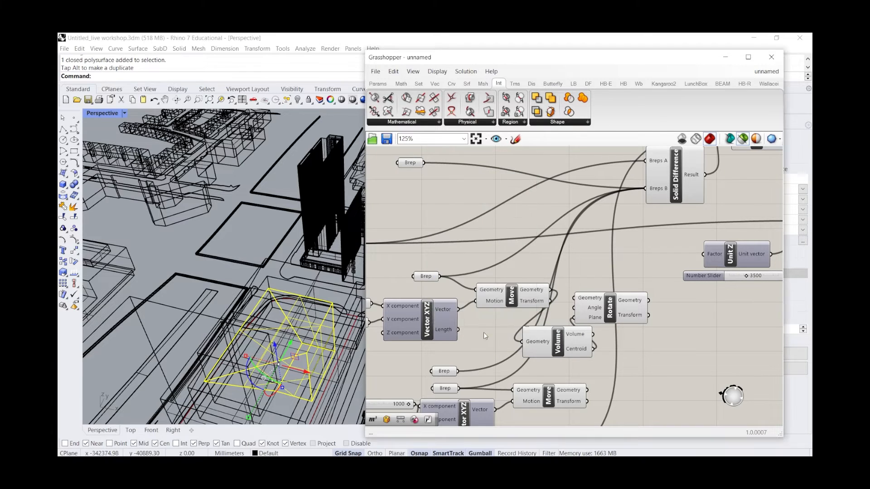
pyautogui.doubleClick(483, 333)
pyautogui.write('rad')
pyautogui.click(484, 322)
pyautogui.moveTo(484, 327); pyautogui.dragTo(678, 343)
# Add a number slider with value 360 and connect it to the Radians component's Degrees input
pyautogui.doubleClick(671, 385)
pyautogui.write('3')
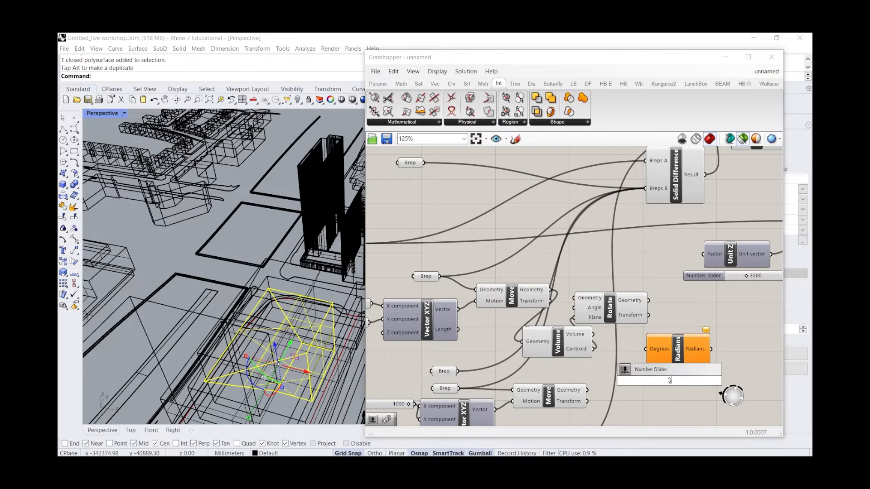
pyautogui.write('60')
pyautogui.press('Return')
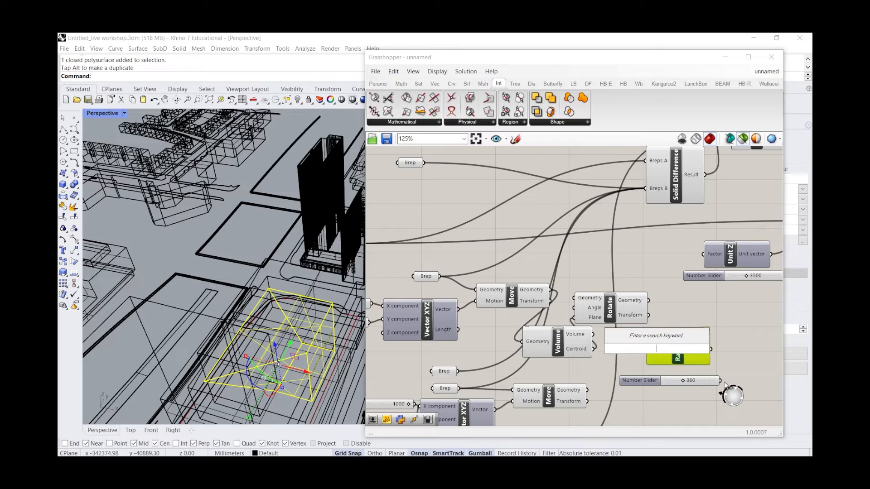
pyautogui.moveTo(721, 381); pyautogui.dragTo(652, 358)
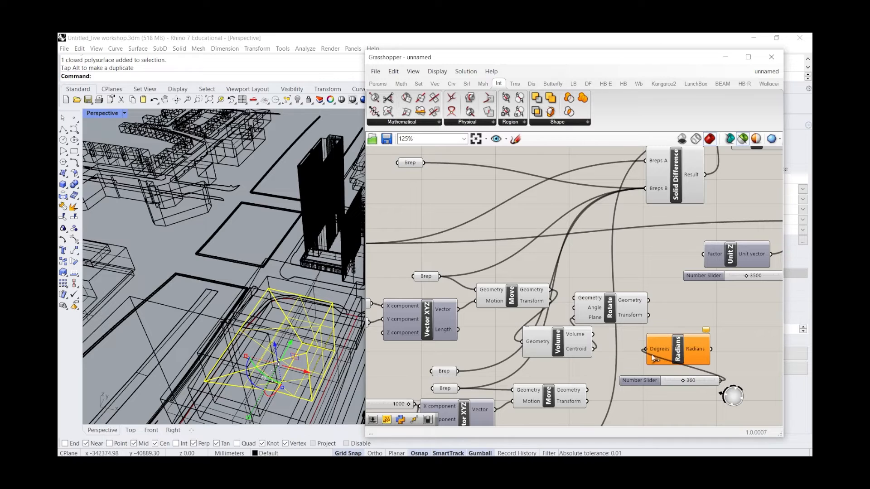
# Set the maximum of the number slider feeding the Radians component to 360
pyautogui.doubleClick(639, 381)
pyautogui.doubleClick(653, 379)
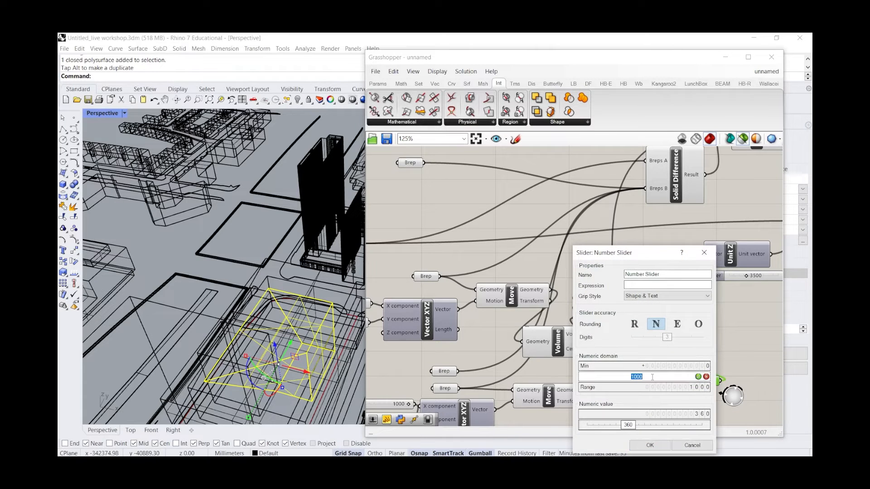
pyautogui.press('Return')
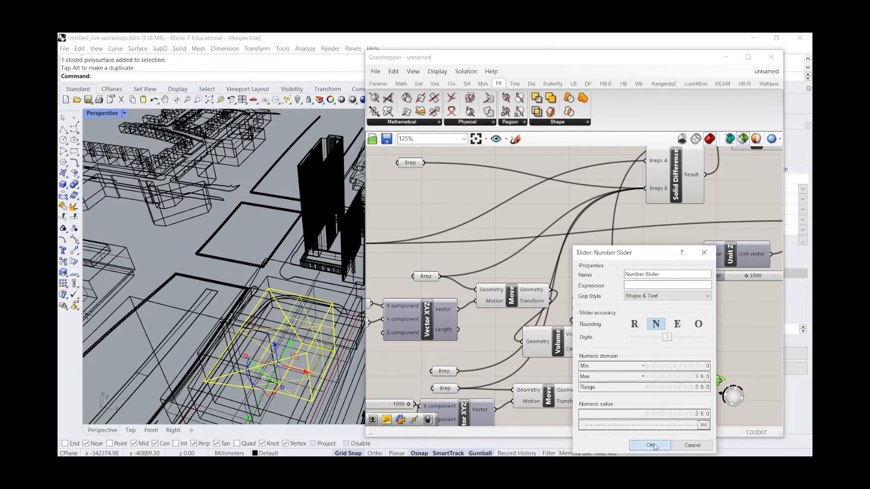
pyautogui.click(650, 445)
# Place the Radians component below Rotate, with its number slider directly beside the Degrees input
pyautogui.moveTo(651, 383); pyautogui.dragTo(584, 353)
pyautogui.moveTo(613, 314); pyautogui.dragTo(633, 310)
pyautogui.scroll(-4, 430, 302)
pyautogui.scroll(3, 511, 300)
pyautogui.scroll(-4, 494, 303)
pyautogui.moveTo(723, 296); pyautogui.dragTo(539, 207)
pyautogui.moveTo(540, 239); pyautogui.dragTo(593, 226)
# Arrange the Volume and Rotate components in a row following the upper Move component
pyautogui.click(594, 304)
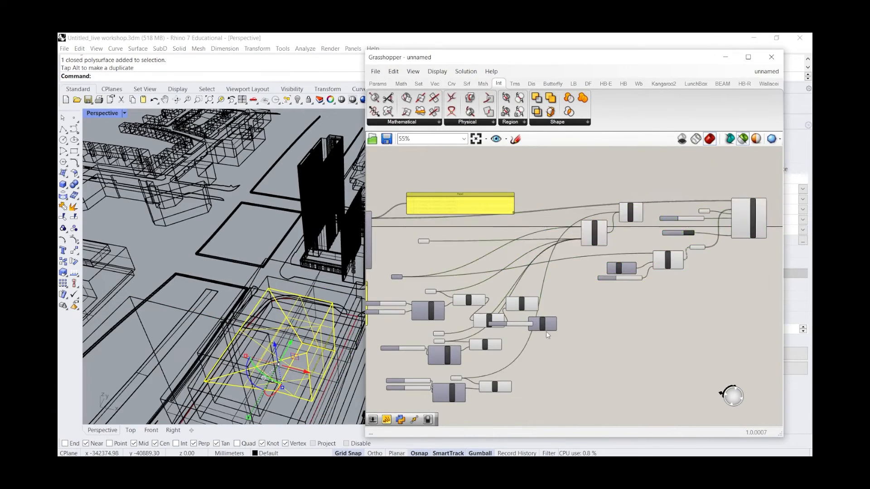
pyautogui.scroll(3, 546, 331)
pyautogui.moveTo(459, 313); pyautogui.dragTo(468, 257)
pyautogui.moveTo(522, 276); pyautogui.dragTo(565, 242)
pyautogui.scroll(-2, 583, 249)
pyautogui.click(666, 265)
pyautogui.scroll(-2, 597, 272)
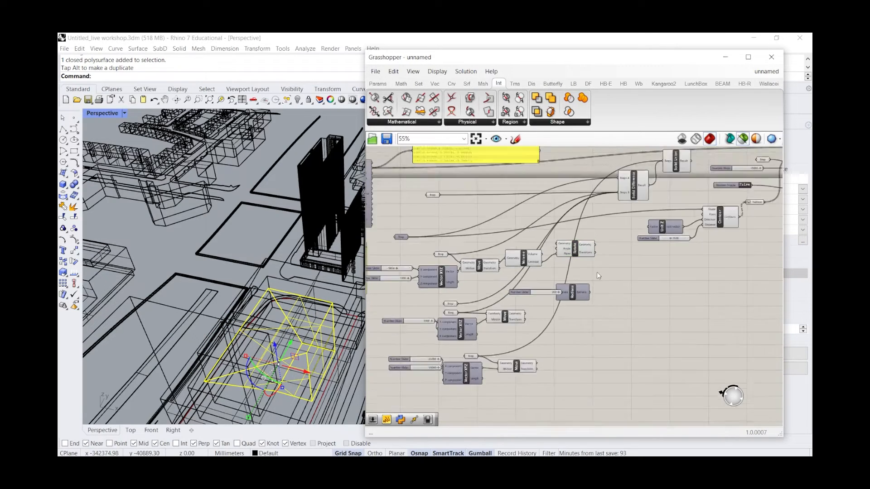
# Examine in the Rhino viewport which solids the upper Brep parameters and the upper Move component represent
pyautogui.click(458, 207)
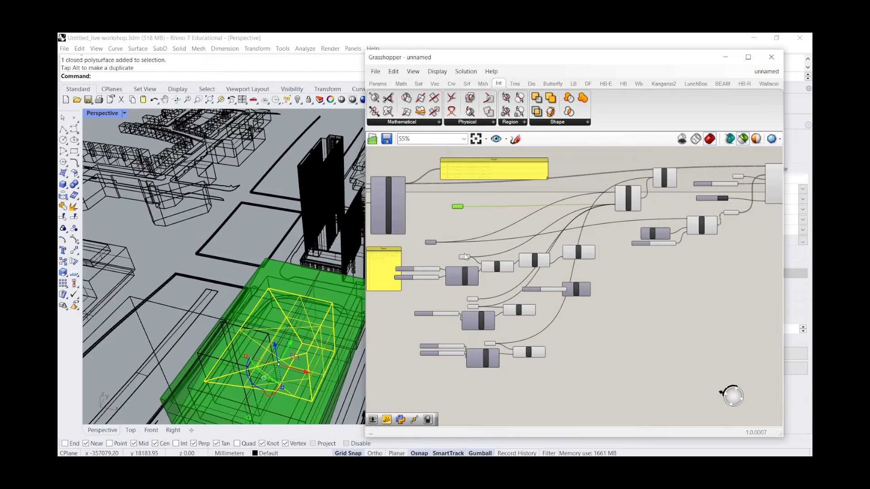
pyautogui.click(414, 283)
pyautogui.click(465, 256)
pyautogui.moveTo(290, 268); pyautogui.dragTo(203, 314, button='right')
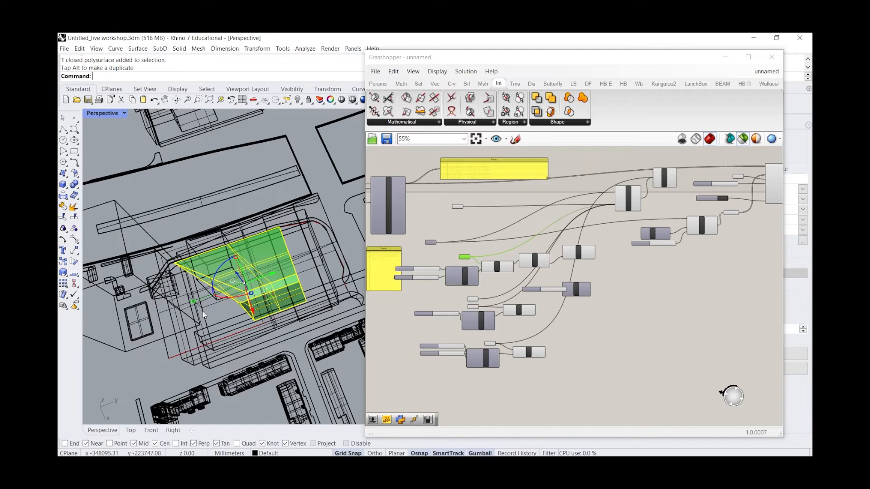
pyautogui.scroll(5, 628, 243)
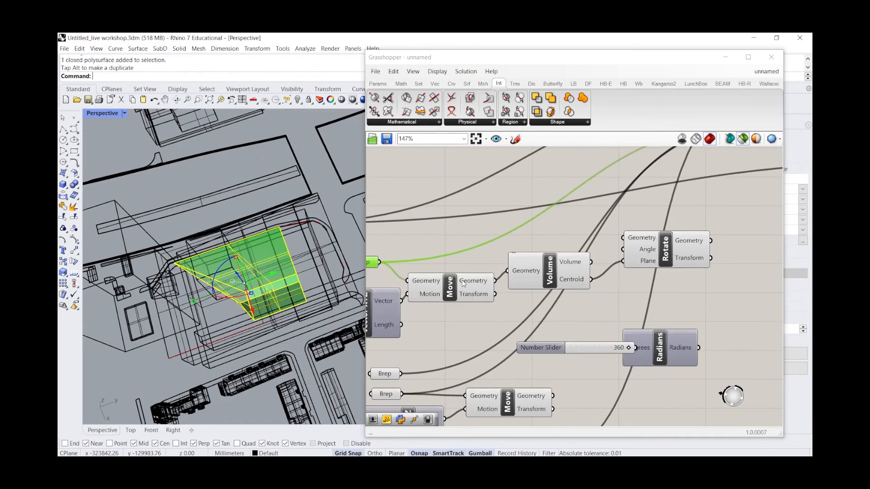
pyautogui.click(463, 285)
pyautogui.scroll(-4, 463, 284)
pyautogui.scroll(3, 393, 292)
pyautogui.moveTo(418, 284); pyautogui.dragTo(410, 307)
pyautogui.click(406, 303)
pyautogui.moveTo(611, 281); pyautogui.dragTo(609, 283)
pyautogui.moveTo(413, 309); pyautogui.dragTo(384, 308)
pyautogui.scroll(-2, 383, 308)
pyautogui.scroll(4, 662, 245)
# Wire the Radians output to Rotate's Angle input and the upper Move's Geometry output to Rotate's Geometry input
pyautogui.click(630, 281)
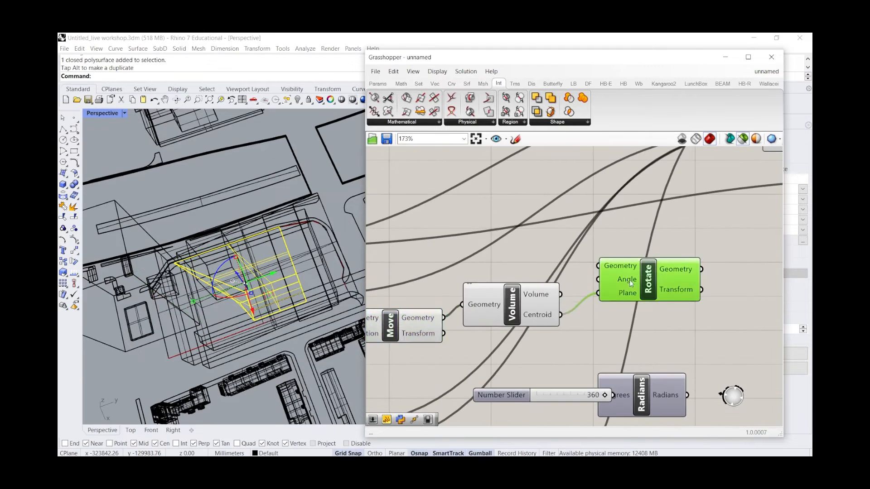
pyautogui.scroll(-1, 631, 282)
pyautogui.moveTo(669, 379); pyautogui.dragTo(595, 289)
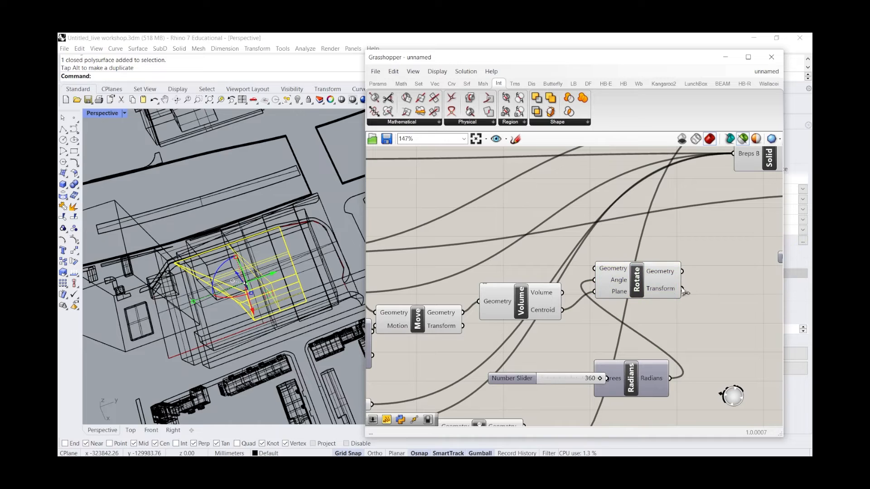
pyautogui.scroll(-2, 666, 281)
pyautogui.click(491, 310)
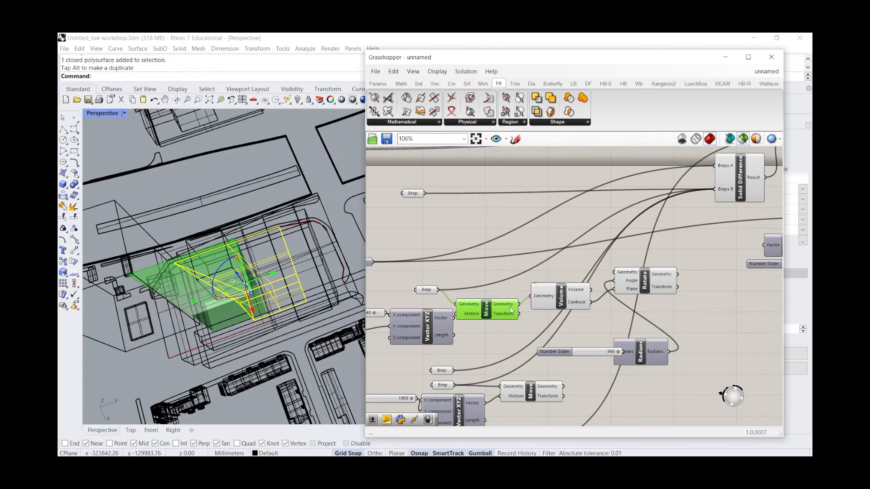
pyautogui.click(644, 286)
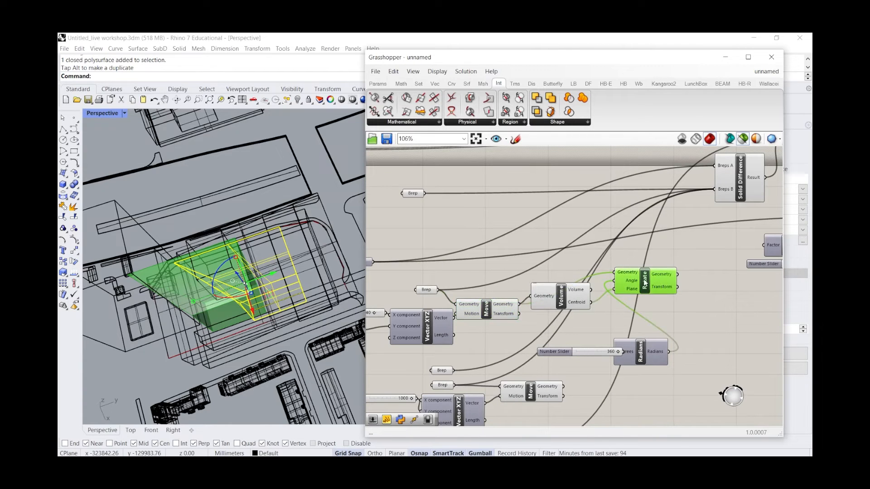
# Set the rotation angle slider to 321 and place it below the upper Vector XYZ's sliders
pyautogui.scroll(2, 701, 331)
pyautogui.moveTo(576, 364); pyautogui.dragTo(545, 359)
pyautogui.moveTo(516, 355); pyautogui.dragTo(580, 353)
pyautogui.scroll(-3, 571, 349)
pyautogui.scroll(-2, 566, 345)
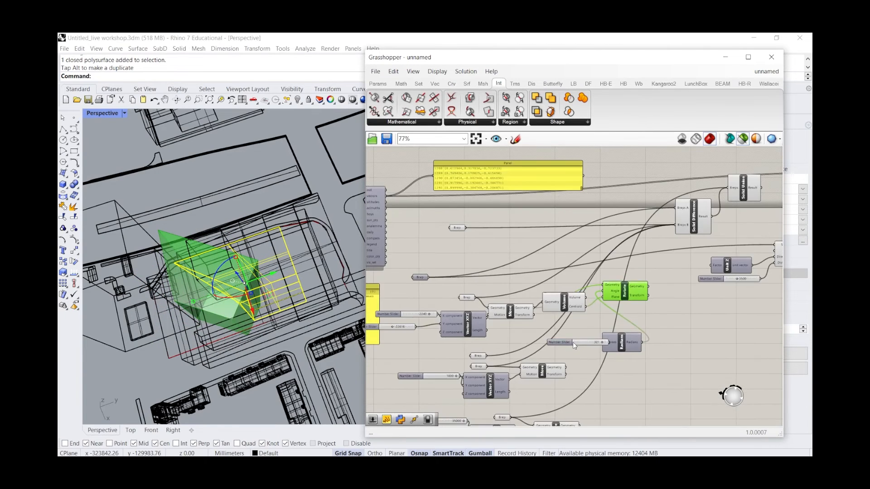
pyautogui.click(409, 348)
pyautogui.moveTo(410, 348); pyautogui.dragTo(402, 314)
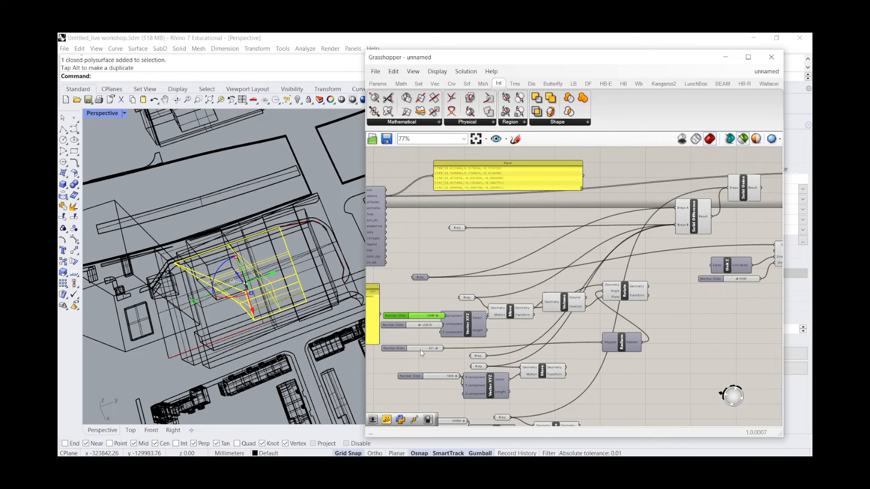
# Compare the previews of the moved solid and the rotated solid by selecting the Move and Rotate components
pyautogui.scroll(3, 626, 337)
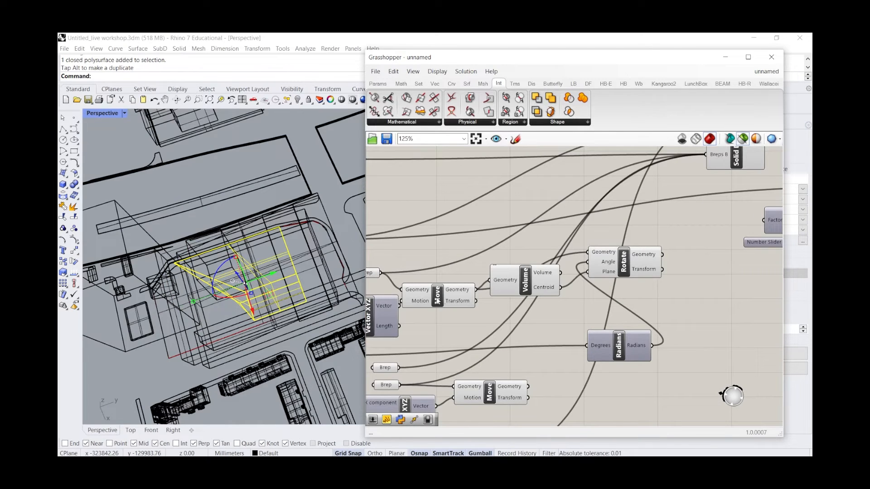
pyautogui.click(438, 300)
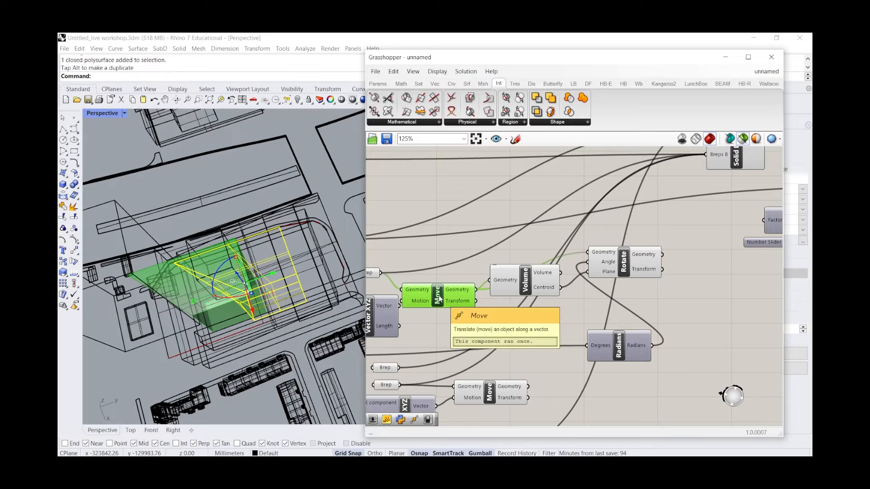
pyautogui.moveTo(439, 297); pyautogui.dragTo(446, 293)
pyautogui.moveTo(447, 297); pyautogui.dragTo(492, 288, button='right')
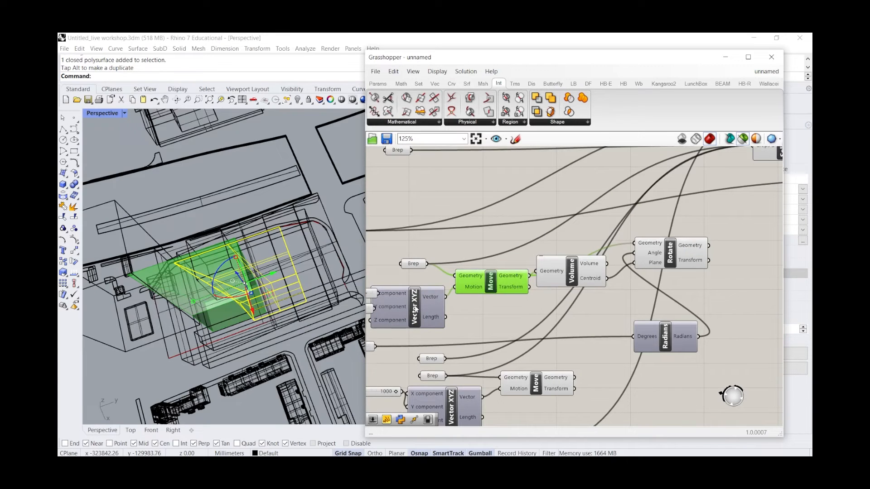
pyautogui.click(415, 308)
pyautogui.scroll(-4, 415, 308)
pyautogui.click(548, 275)
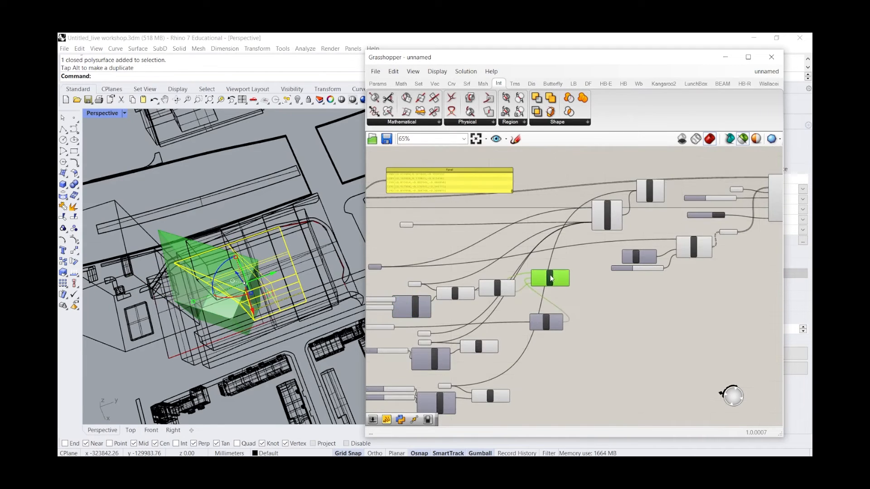
pyautogui.scroll(-3, 580, 278)
pyautogui.click(702, 345)
pyautogui.moveTo(705, 343); pyautogui.dragTo(678, 332)
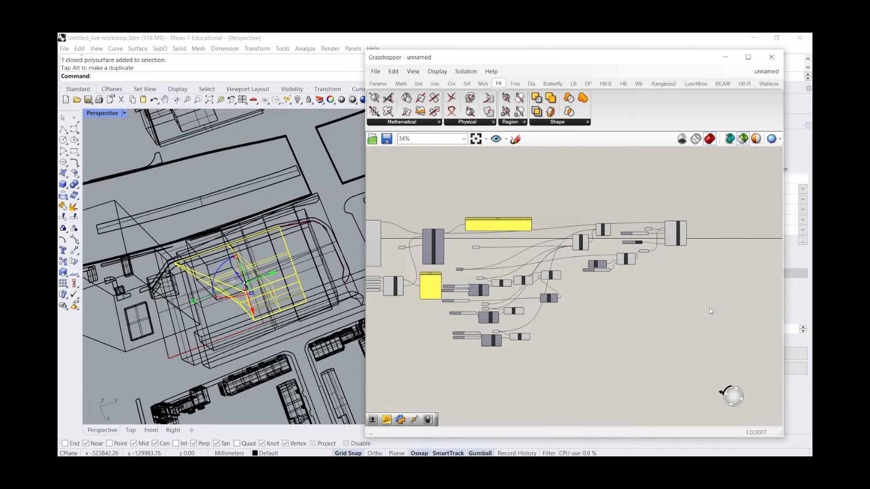
# Group the lowest Brep, Vector XYZ and Move cluster with its sliders and shift it to a clear spot
pyautogui.scroll(5, 525, 294)
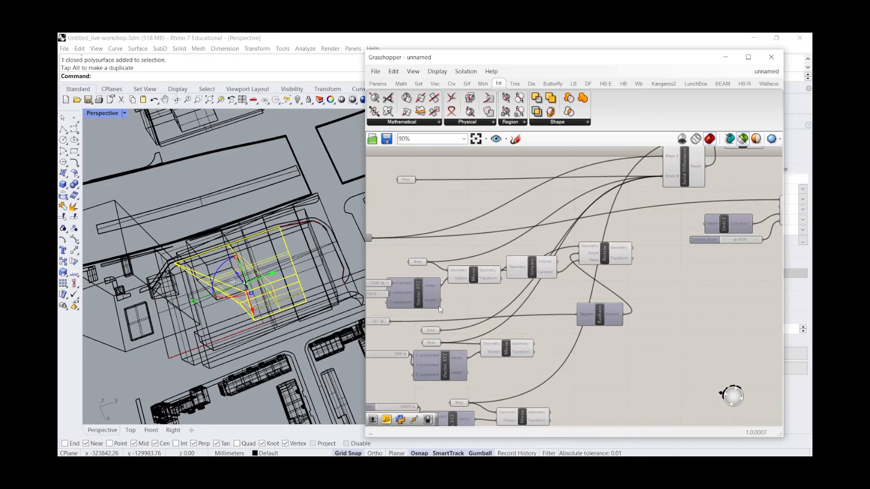
pyautogui.scroll(-1, 551, 323)
pyautogui.moveTo(584, 419); pyautogui.dragTo(427, 364)
pyautogui.hotkey('ctrl', 'g')
pyautogui.moveTo(493, 385); pyautogui.dragTo(518, 407)
# Group the middle Brep, Vector XYZ and Move cluster, reposition it, and put the single Brep above it in its own group
pyautogui.moveTo(554, 357); pyautogui.dragTo(444, 328)
pyautogui.hotkey('ctrl', 'g')
pyautogui.moveTo(489, 345); pyautogui.dragTo(524, 369)
pyautogui.click(496, 324)
pyautogui.click(477, 325)
pyautogui.hotkey('ctrl', 'g')
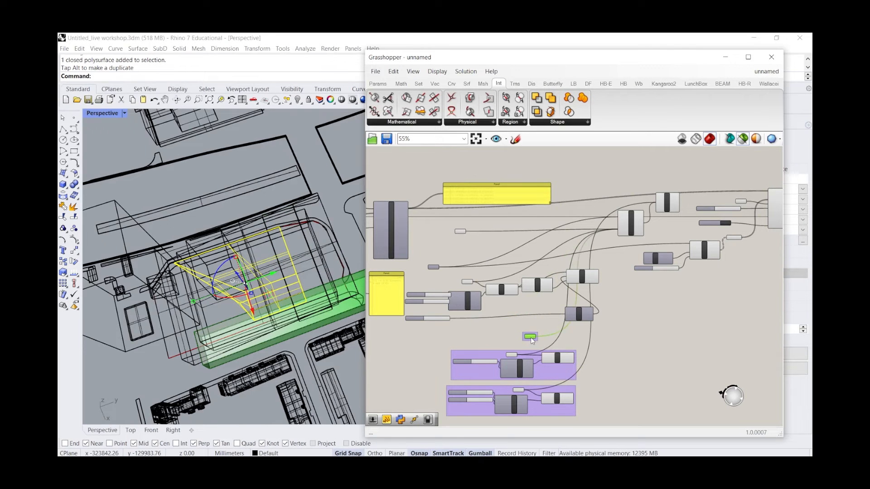
# Compact the rotation cluster by placing Rotate lower, Volume closer to it and Radians directly beneath Volume
pyautogui.scroll(3, 517, 342)
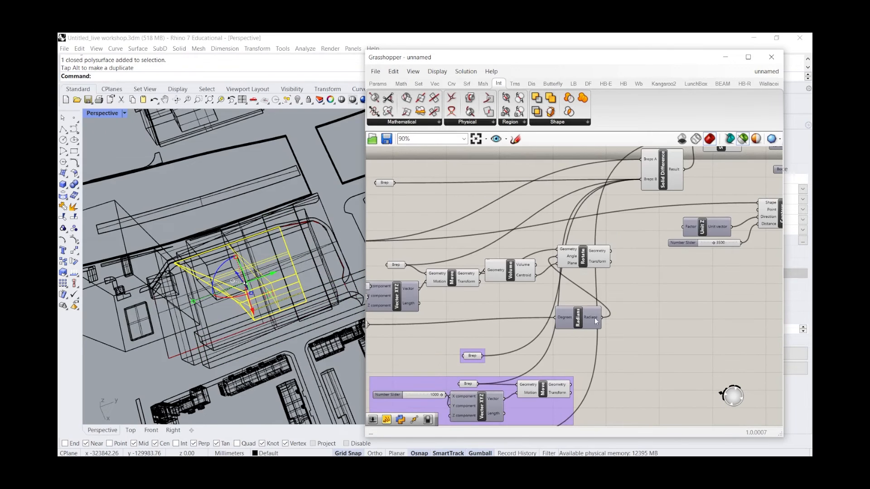
pyautogui.click(585, 278)
pyautogui.moveTo(585, 278); pyautogui.dragTo(584, 292)
pyautogui.moveTo(520, 272); pyautogui.dragTo(531, 292)
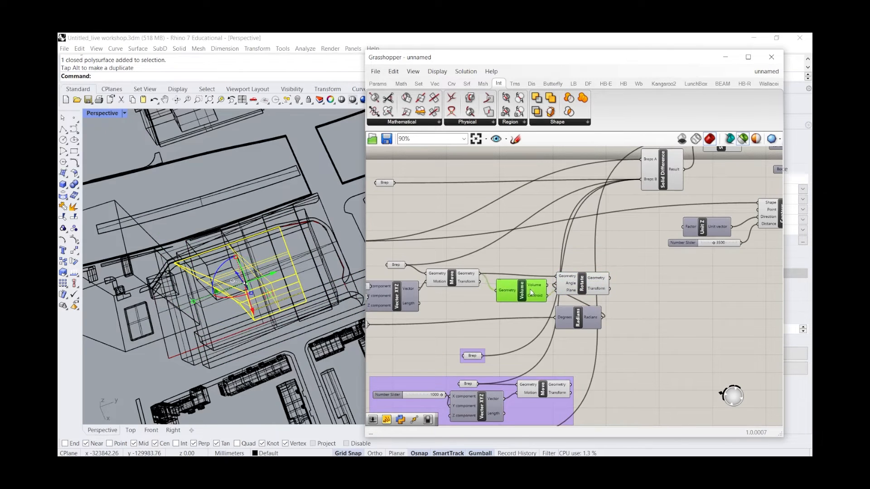
pyautogui.moveTo(590, 329); pyautogui.dragTo(528, 327)
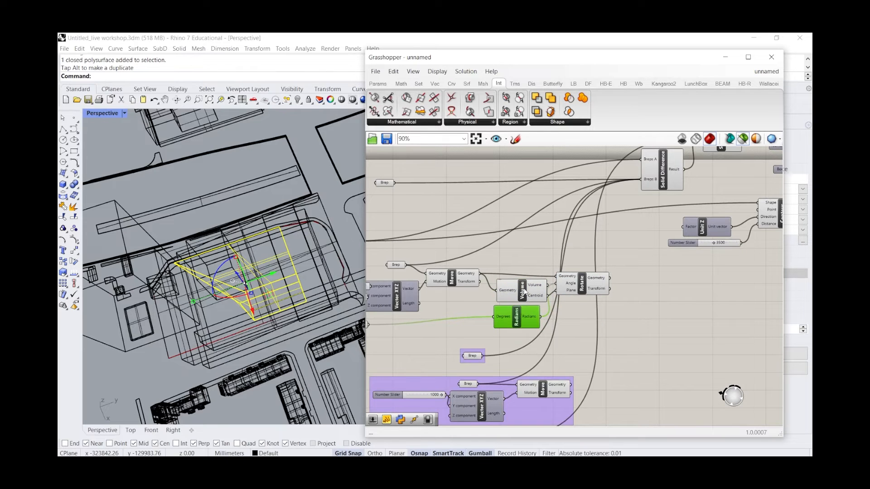
pyautogui.moveTo(525, 292); pyautogui.dragTo(515, 291)
pyautogui.moveTo(463, 306); pyautogui.dragTo(486, 308, button='right')
pyautogui.click(483, 306)
pyautogui.moveTo(452, 279); pyautogui.dragTo(421, 272)
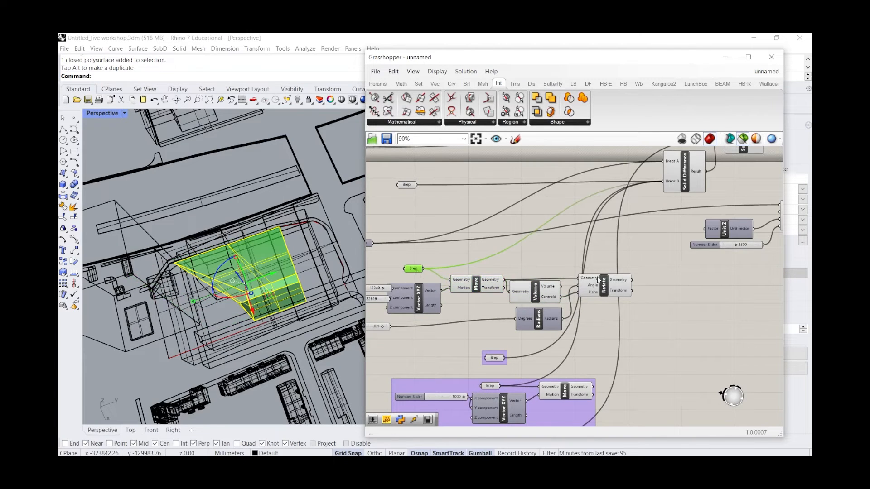
pyautogui.scroll(-2, 598, 280)
pyautogui.moveTo(635, 334); pyautogui.dragTo(421, 269)
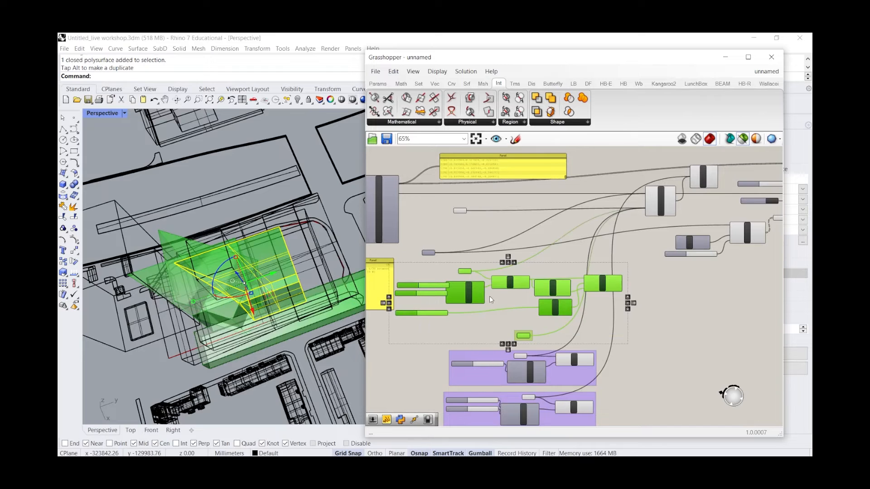
pyautogui.hotkey('ctrl', 'g')
pyautogui.moveTo(499, 297); pyautogui.dragTo(506, 298)
pyautogui.scroll(-1, 527, 291)
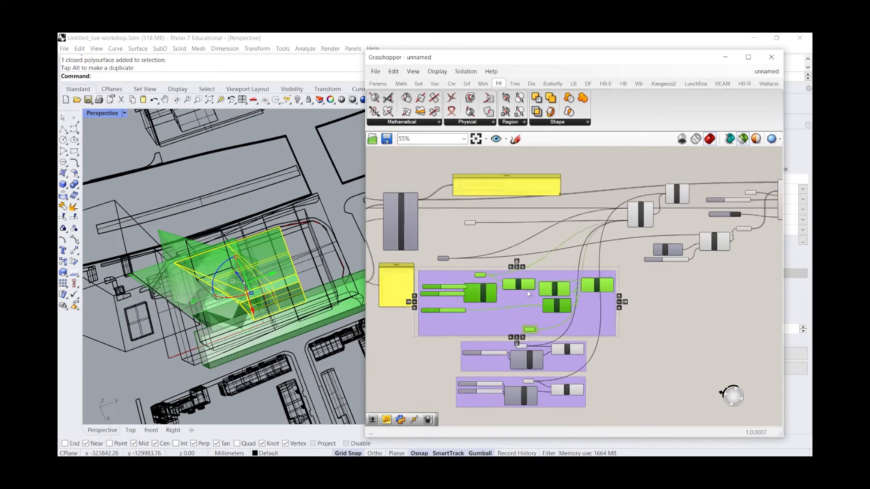
pyautogui.scroll(-1, 527, 290)
pyautogui.click(608, 340)
pyautogui.hotkey('ctrl', 'z')
pyautogui.hotkey('ctrl', 'z')
# Group the upper Brep, Move, Volume, Radians and Rotate cluster with its sliders, leaving out the single Brep below
pyautogui.moveTo(604, 311); pyautogui.dragTo(449, 275)
pyautogui.hotkey('ctrl', 'g')
pyautogui.moveTo(502, 290); pyautogui.dragTo(514, 292)
pyautogui.click(617, 318)
# Check each cutting solid in the viewport by selecting Rotate, the two lower Moves and the single Breps in turn
pyautogui.click(587, 289)
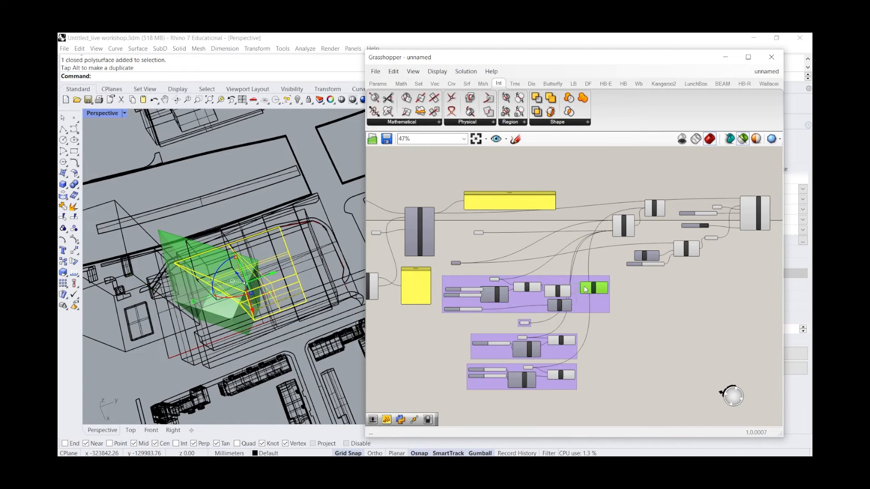
pyautogui.click(563, 342)
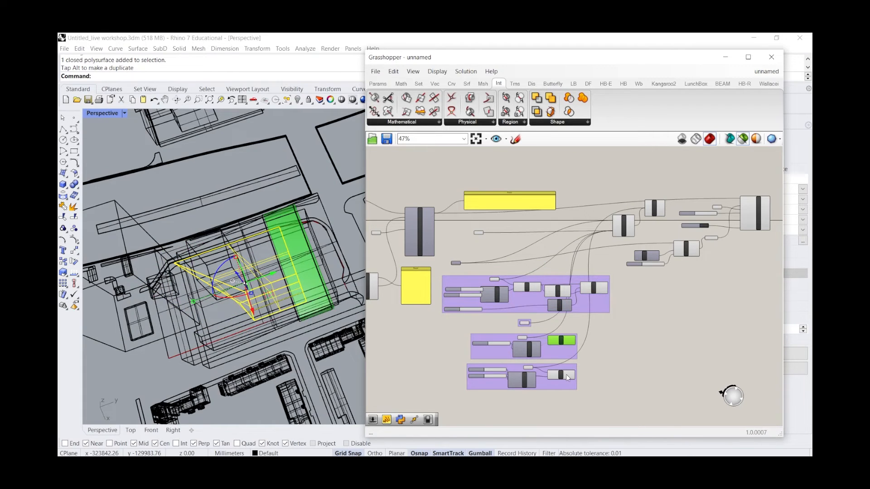
pyautogui.click(562, 375)
pyautogui.moveTo(324, 287); pyautogui.dragTo(296, 268, button='right')
pyautogui.click(560, 341)
pyautogui.click(595, 288)
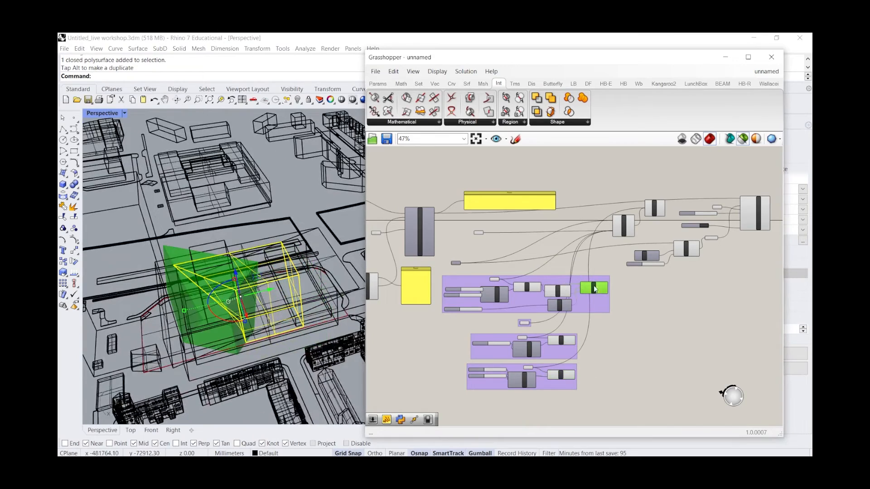
pyautogui.click(524, 324)
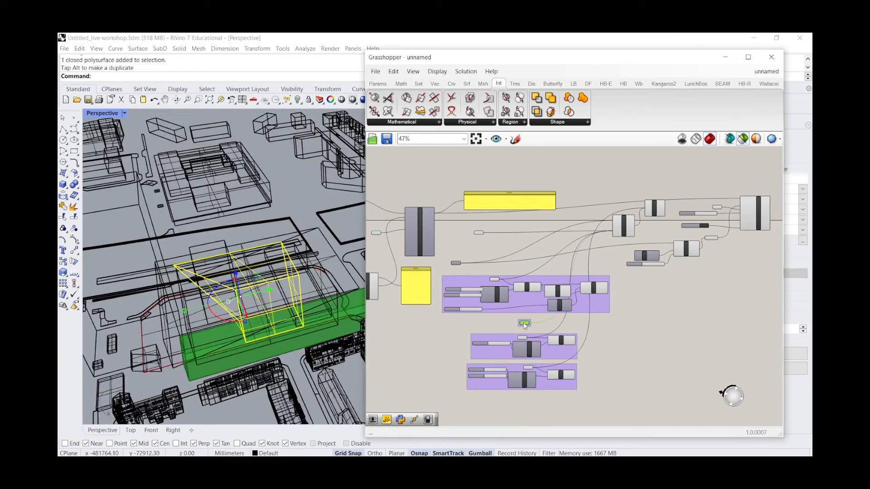
pyautogui.click(477, 233)
# Duplicate the middle group's 1000 slider, Vector XYZ and Move components beside the upper ungrouped Brep
pyautogui.scroll(4, 475, 235)
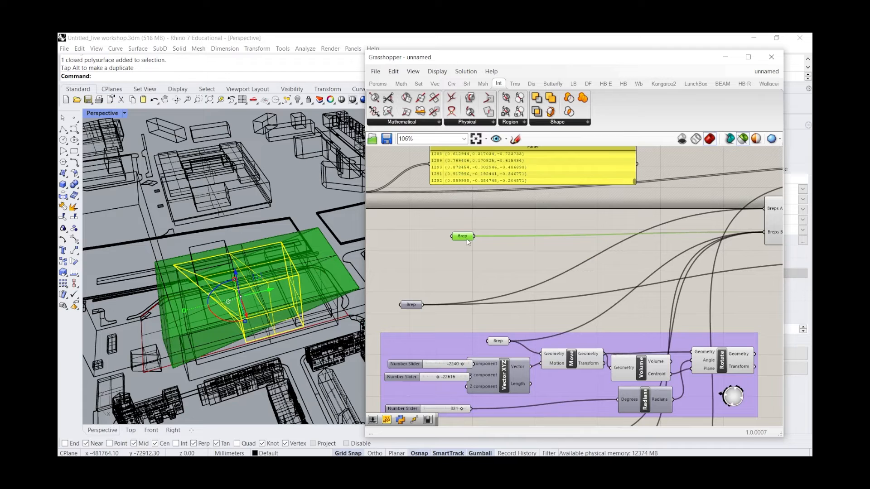
pyautogui.moveTo(467, 242); pyautogui.dragTo(469, 246)
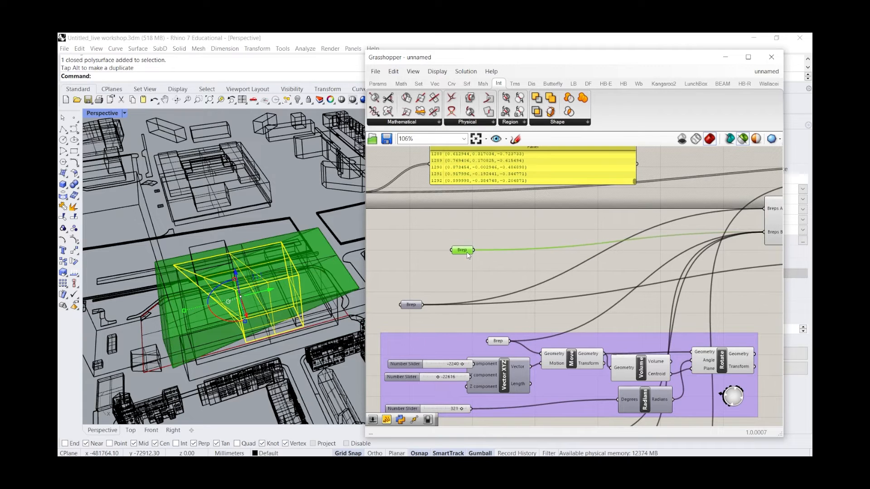
pyautogui.scroll(-3, 470, 246)
pyautogui.scroll(3, 549, 380)
pyautogui.click(524, 371)
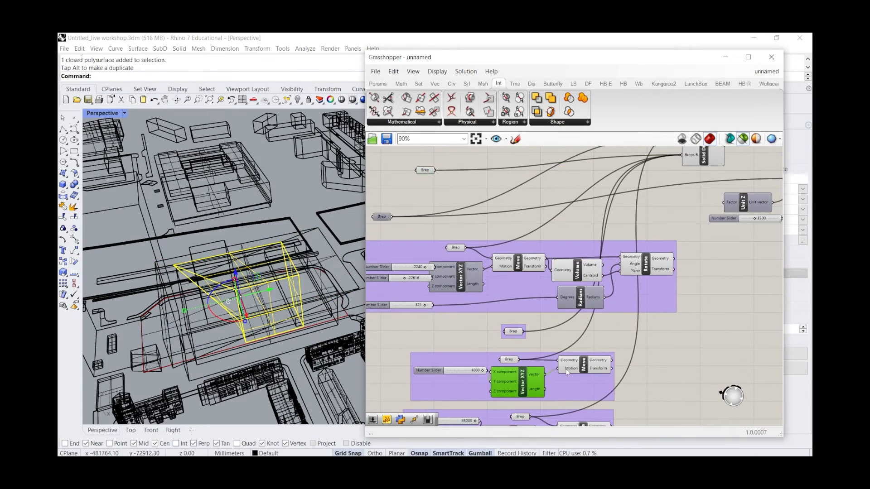
pyautogui.keyDown('shift'); pyautogui.click(584, 368); pyautogui.keyUp('shift')
pyautogui.keyDown('shift'); pyautogui.click(449, 372); pyautogui.keyUp('shift')
pyautogui.keyDown('alt'); pyautogui.moveTo(521, 377); pyautogui.dragTo(515, 268); pyautogui.keyUp('alt')
pyautogui.scroll(-3, 527, 388)
pyautogui.scroll(4, 526, 267)
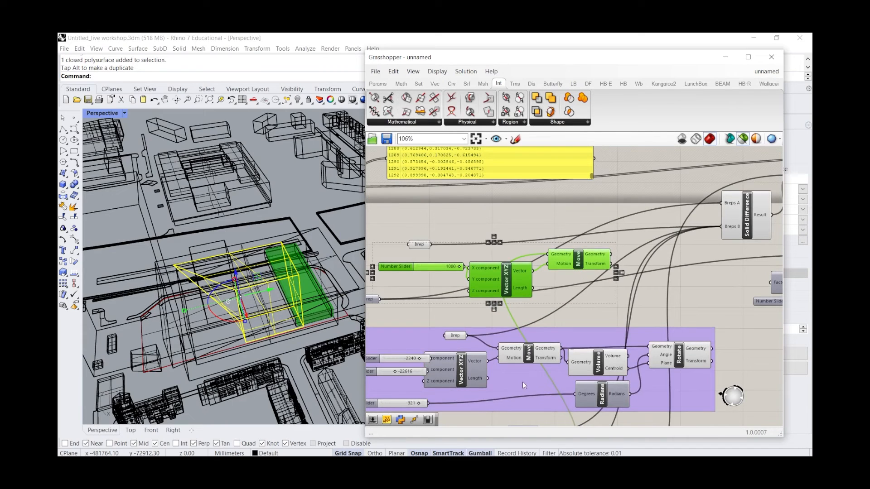
pyautogui.click(521, 380)
pyautogui.rightClick(520, 370)
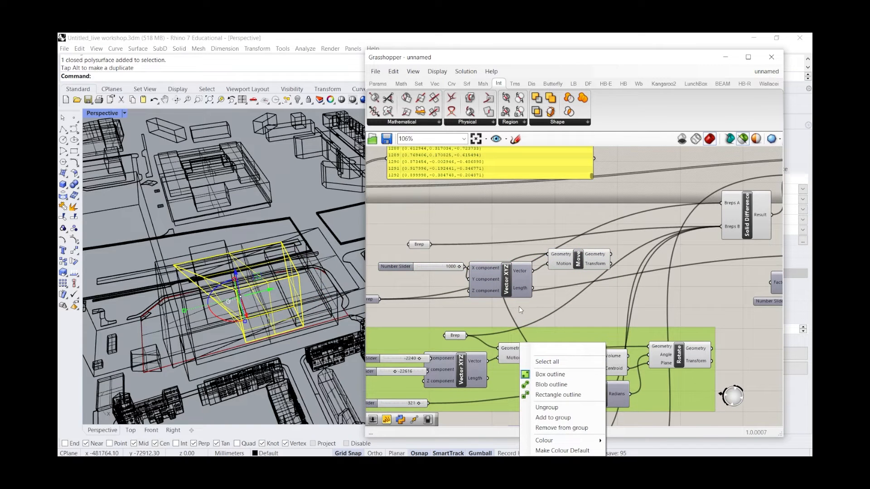
pyautogui.scroll(-2, 591, 273)
pyautogui.click(553, 353)
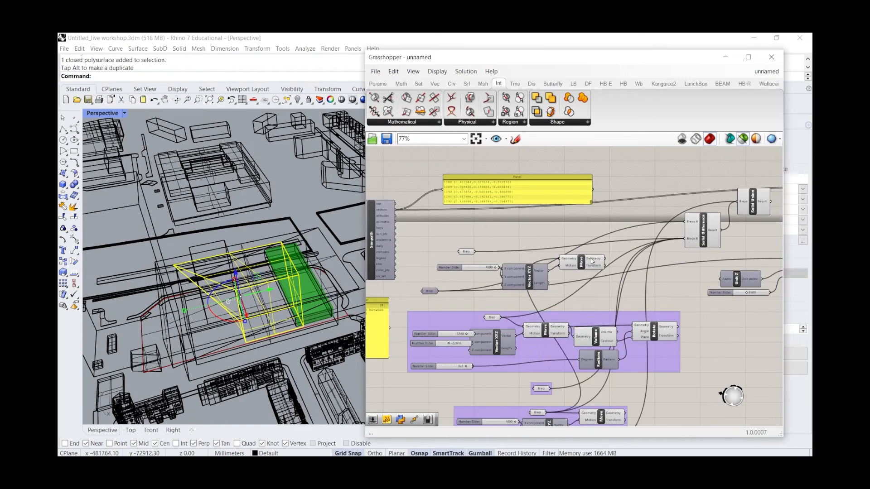
pyautogui.moveTo(656, 366); pyautogui.dragTo(661, 309)
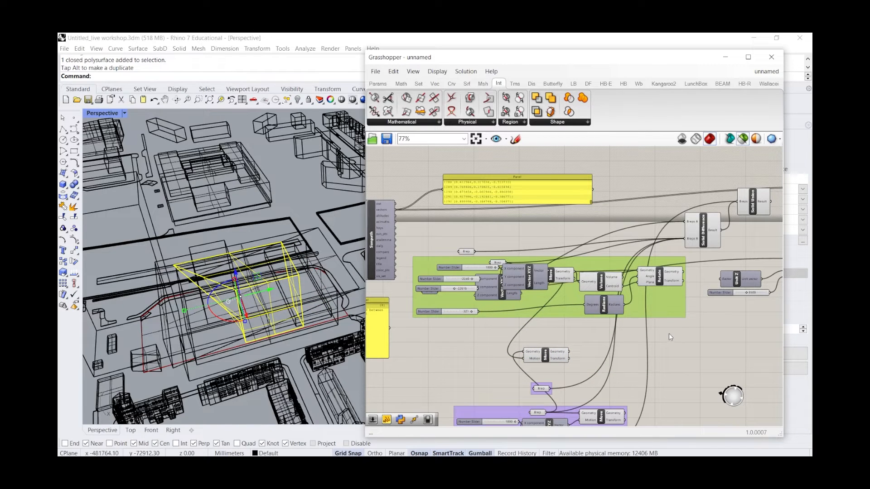
pyautogui.hotkey('ctrl', 'z')
# Wire the upper ungrouped Brep into the duplicated Move's Geometry input and shift the 1000 slider slightly beside Vector XYZ
pyautogui.scroll(3, 553, 286)
pyautogui.click(525, 271)
pyautogui.scroll(-2, 526, 270)
pyautogui.scroll(2, 454, 240)
pyautogui.click(475, 252)
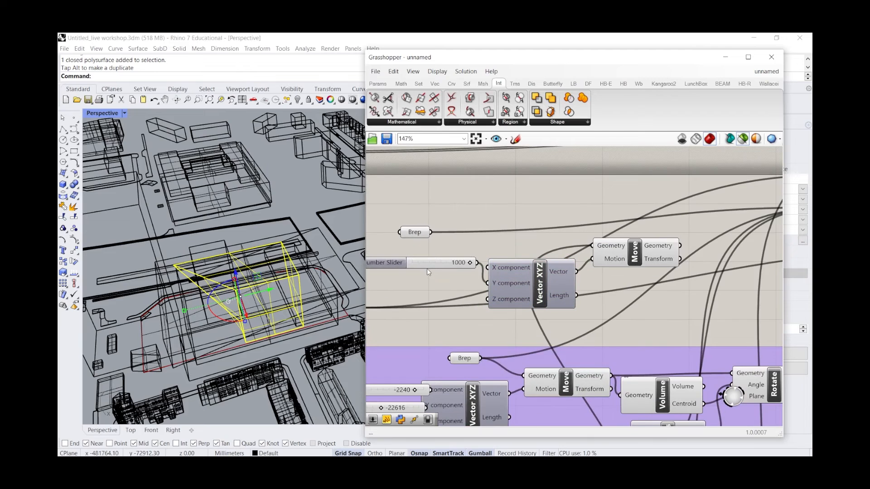
pyautogui.moveTo(427, 269); pyautogui.dragTo(461, 267)
pyautogui.moveTo(433, 233); pyautogui.dragTo(591, 246)
pyautogui.click(633, 254)
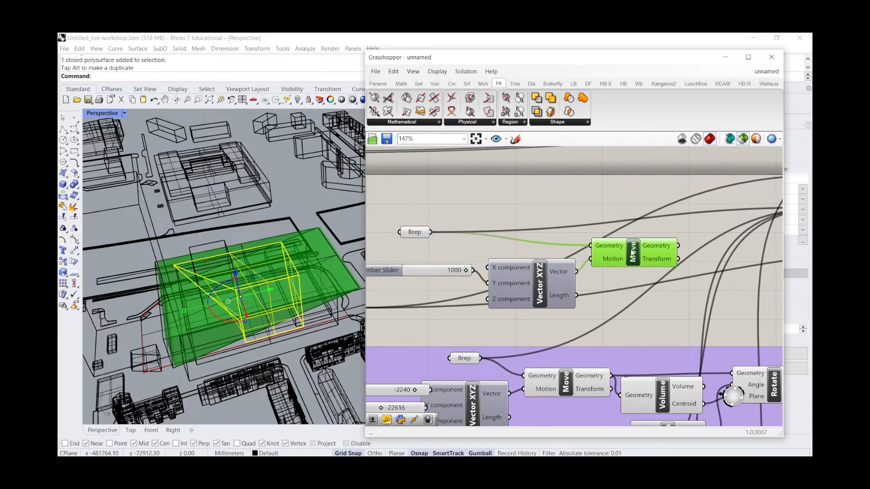
pyautogui.moveTo(466, 273); pyautogui.dragTo(514, 270)
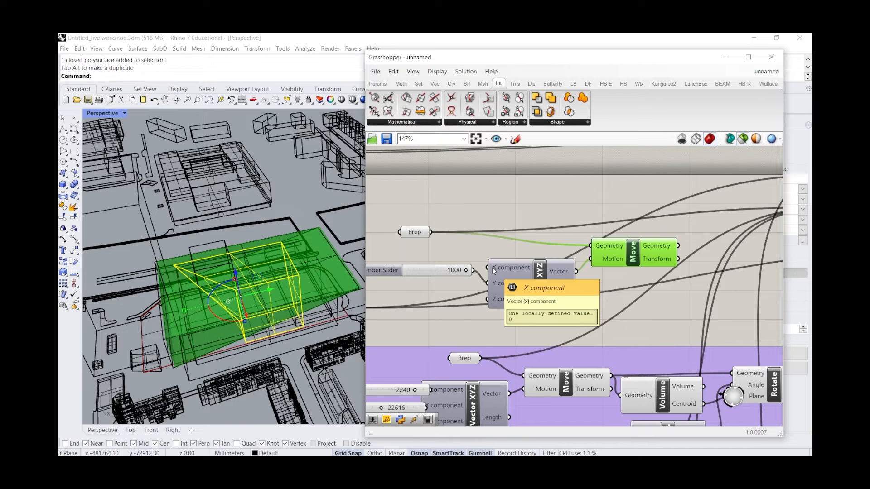
# Place the building-mass Brep above the new cluster, and group the cutting Brep, 1000 slider, Vector XYZ and Move
pyautogui.scroll(-2, 492, 267)
pyautogui.click(613, 285)
pyautogui.click(382, 297)
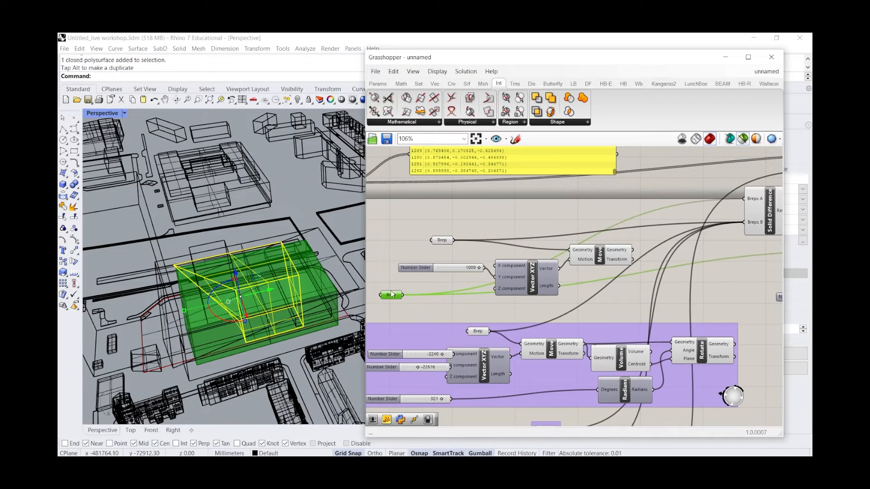
pyautogui.moveTo(388, 297); pyautogui.dragTo(400, 205)
pyautogui.moveTo(575, 286); pyautogui.dragTo(433, 229)
pyautogui.hotkey('ctrl', 'g')
pyautogui.moveTo(522, 277)
pyautogui.mouseDown()
pyautogui.moveTo(549, 290)
pyautogui.moveTo(531, 280)
pyautogui.mouseUp()
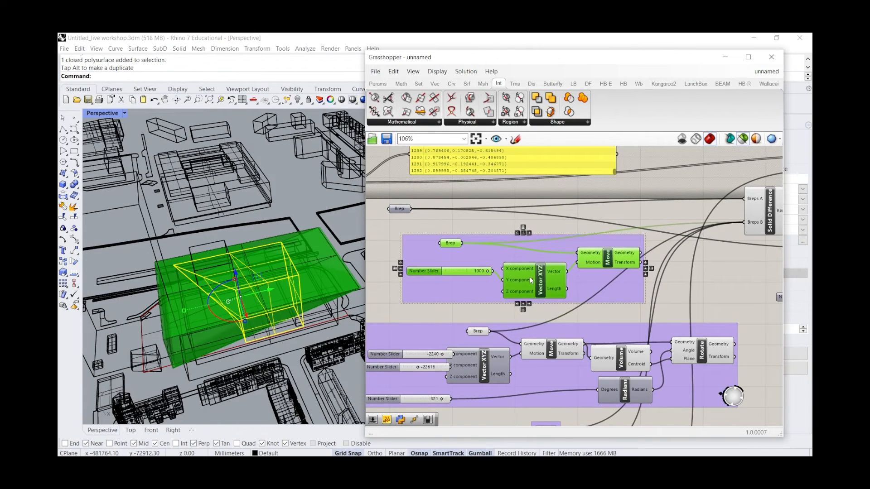
# Disconnect the existing sources from Solid Difference's Breps B input
pyautogui.scroll(-2, 531, 280)
pyautogui.scroll(2, 707, 271)
pyautogui.click(632, 290)
pyautogui.click(522, 262)
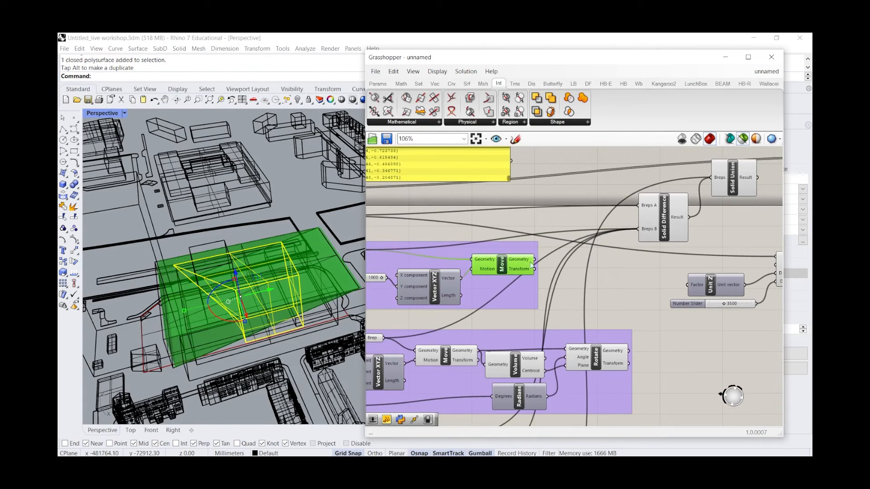
pyautogui.scroll(-3, 629, 324)
pyautogui.scroll(2, 648, 262)
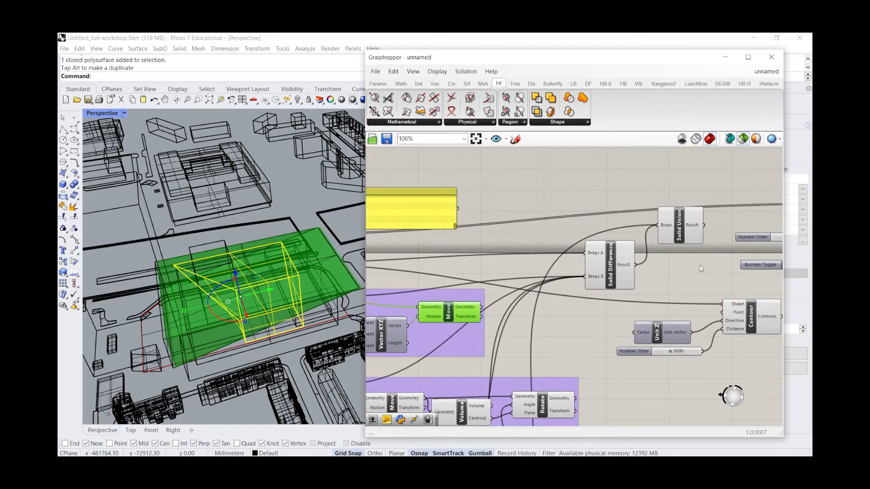
pyautogui.scroll(-2, 665, 277)
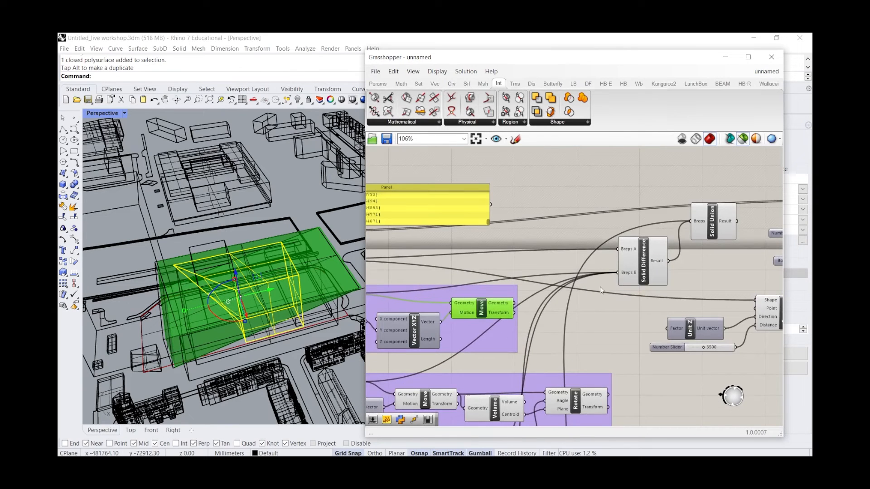
pyautogui.scroll(3, 629, 277)
pyautogui.rightClick(632, 277)
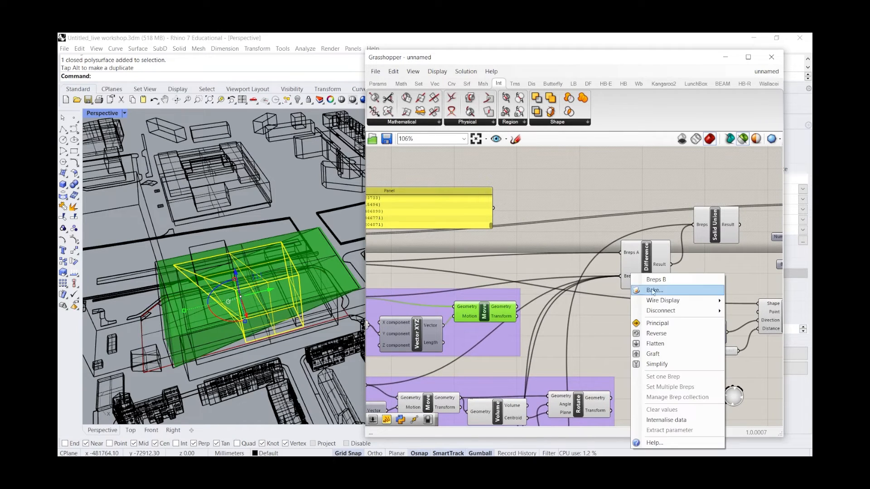
pyautogui.moveTo(681, 313)
pyautogui.click(740, 313)
# Wire the Geometry outputs of the uppermost Move, the Rotate and the two lower groups' Moves into Solid Difference's Breps B
pyautogui.scroll(-2, 589, 254)
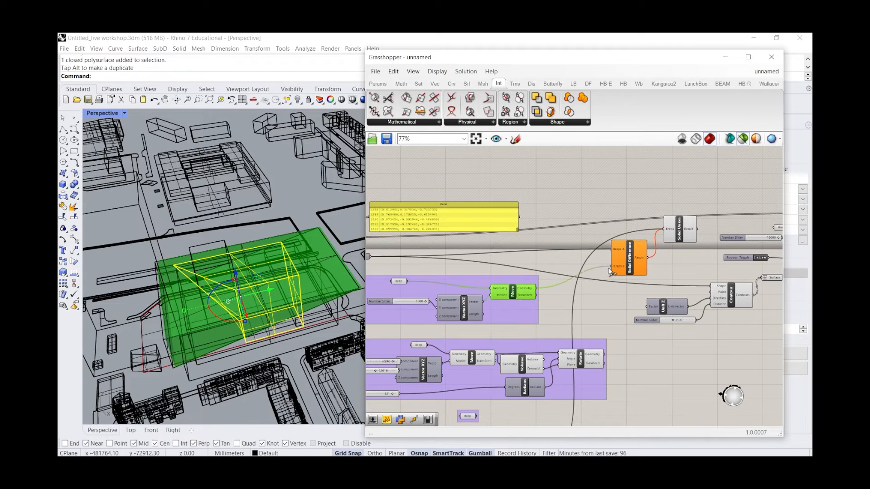
pyautogui.moveTo(609, 271); pyautogui.dragTo(611, 267)
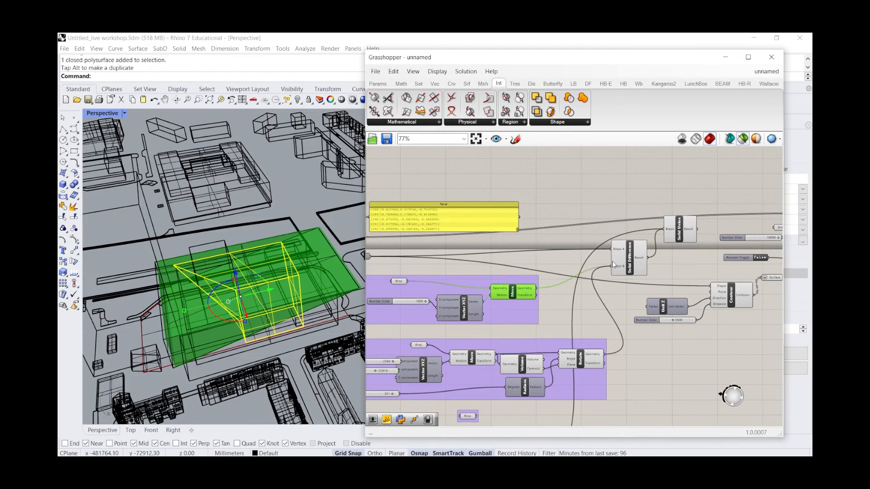
pyautogui.scroll(-2, 611, 256)
pyautogui.scroll(5, 567, 393)
pyautogui.keyDown('shift'); pyautogui.moveTo(571, 386); pyautogui.dragTo(664, 183); pyautogui.keyUp('shift')
pyautogui.scroll(-2, 659, 183)
pyautogui.scroll(-2, 659, 182)
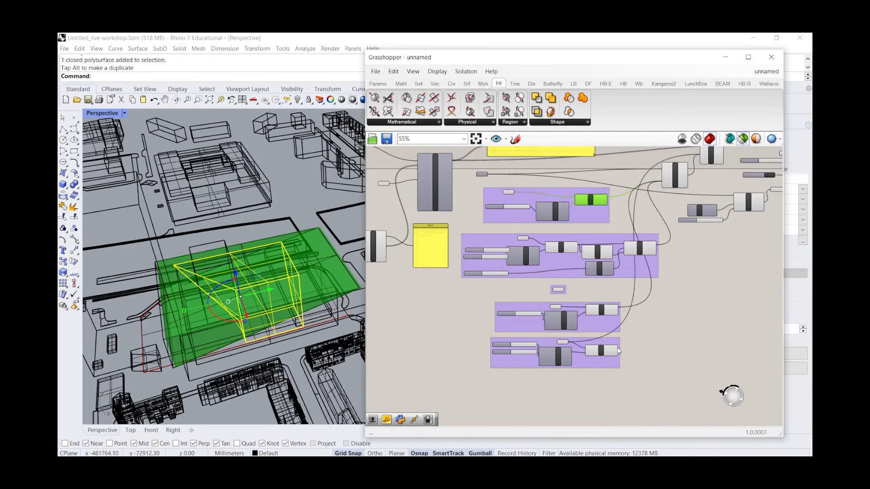
pyautogui.keyDown('shift'); pyautogui.moveTo(622, 354); pyautogui.dragTo(664, 184); pyautogui.keyUp('shift')
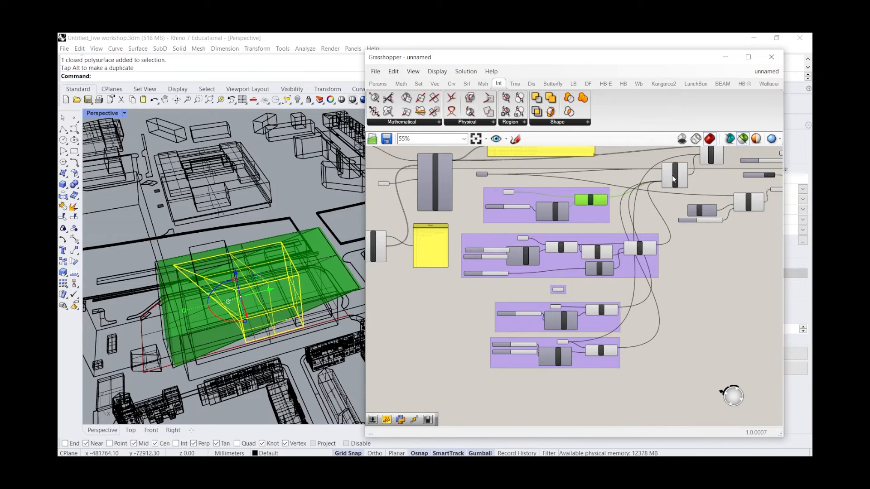
# Preview Solid Difference in the viewport and set the uppermost group's Y movement slider to -6834
pyautogui.click(672, 178)
pyautogui.moveTo(313, 181); pyautogui.dragTo(325, 217, button='right')
pyautogui.scroll(5, 573, 178)
pyautogui.moveTo(603, 266); pyautogui.dragTo(590, 267)
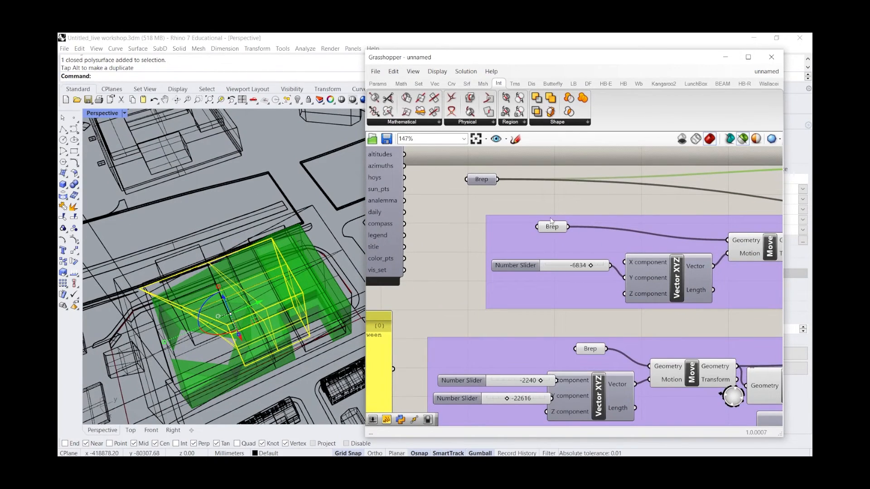
# Set the rotation group's X slider to -9464, its Y slider to -6200 and its angle slider to 189 degrees
pyautogui.scroll(-1, 562, 314)
pyautogui.moveTo(524, 305); pyautogui.dragTo(513, 302)
pyautogui.moveTo(530, 356); pyautogui.dragTo(513, 348)
pyautogui.moveTo(501, 318); pyautogui.dragTo(525, 317)
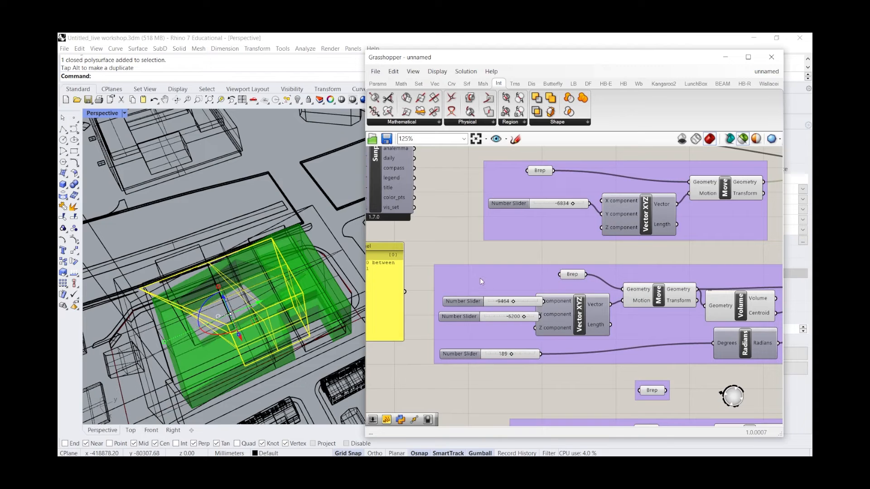
# Examine Solid Difference's Breps B sources and preview the uppermost Move, the Rotate and the building-mass Brep in the viewport
pyautogui.scroll(-5, 466, 260)
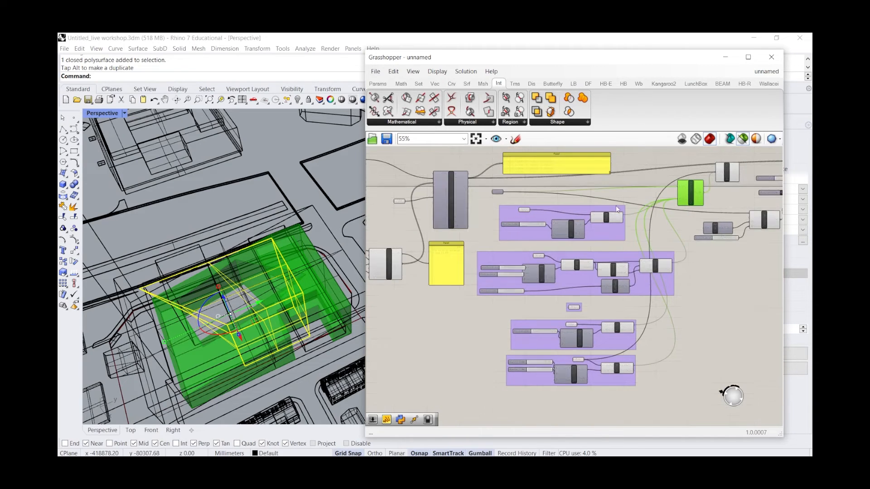
pyautogui.scroll(3, 643, 203)
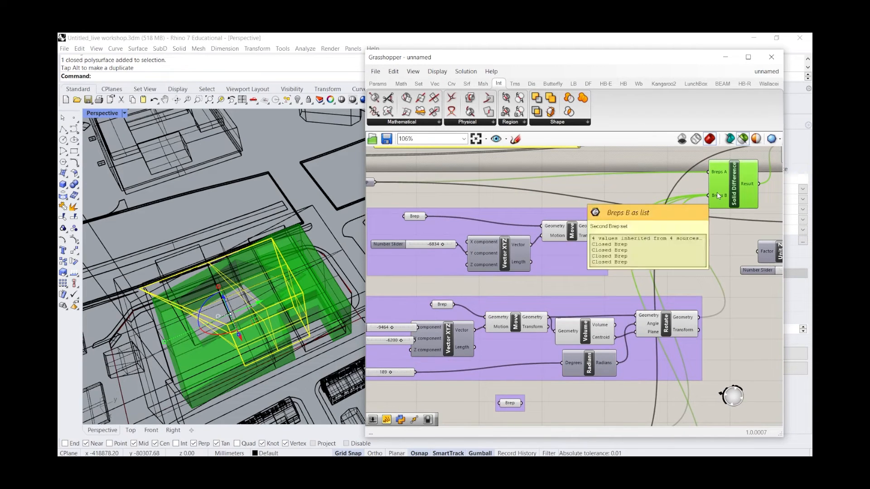
pyautogui.click(593, 236)
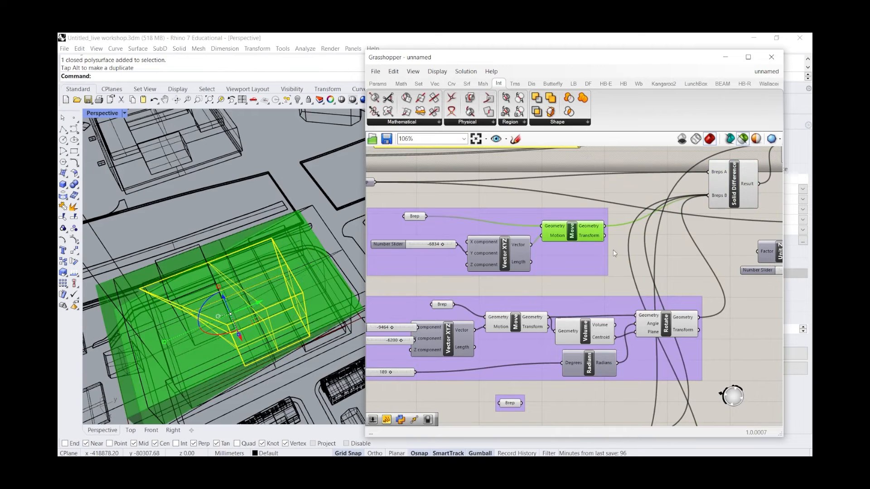
pyautogui.click(668, 322)
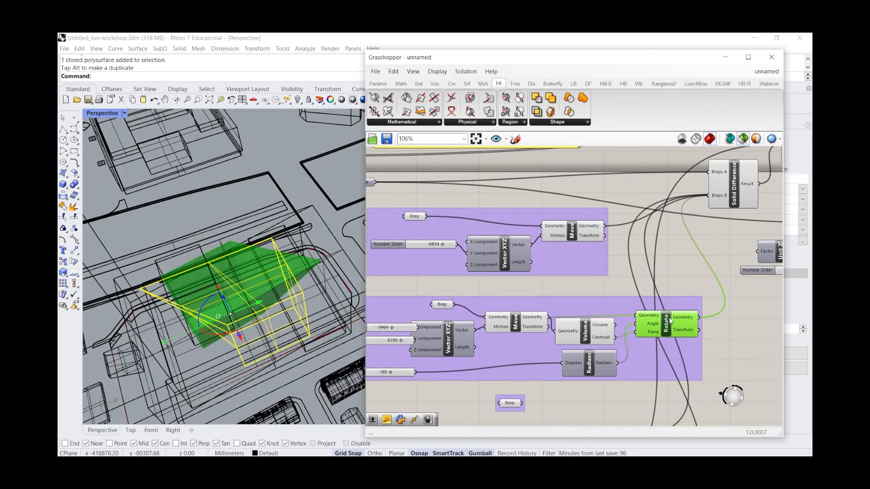
pyautogui.scroll(-2, 609, 301)
pyautogui.click(691, 232)
pyautogui.moveTo(380, 230); pyautogui.dragTo(450, 229)
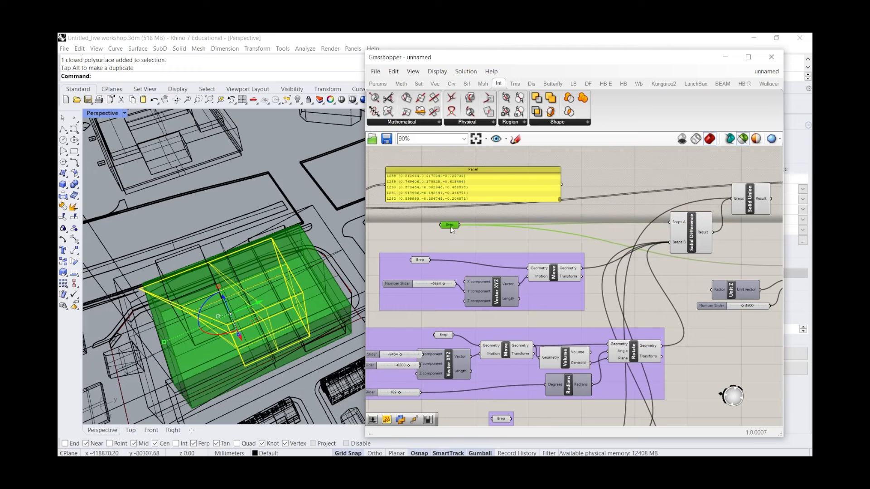
pyautogui.hotkey('ctrl', 'z')
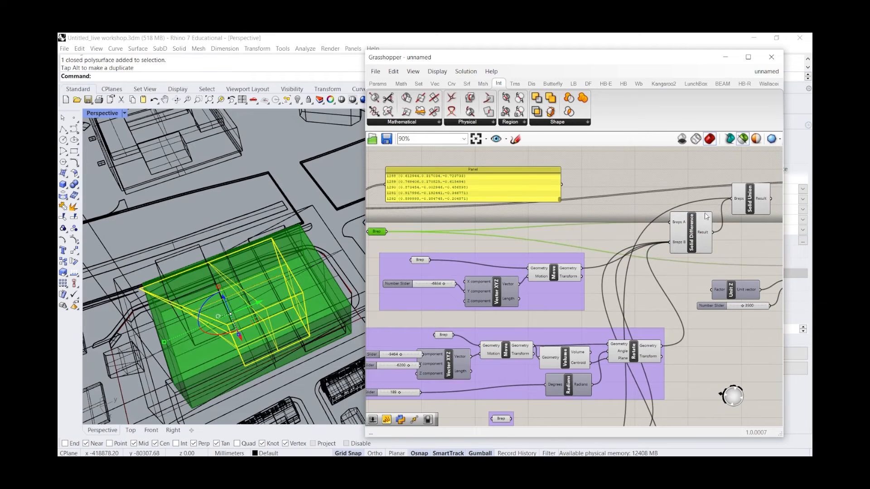
# Compare the previews of Solid Difference, the uppermost Move, the Rotate and Solid Union in the viewport
pyautogui.click(706, 217)
pyautogui.scroll(-3, 680, 222)
pyautogui.scroll(4, 679, 235)
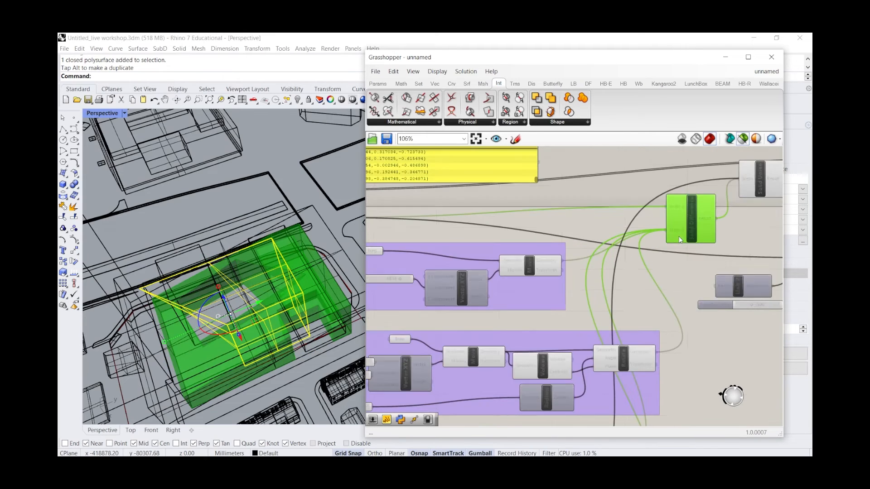
pyautogui.click(534, 270)
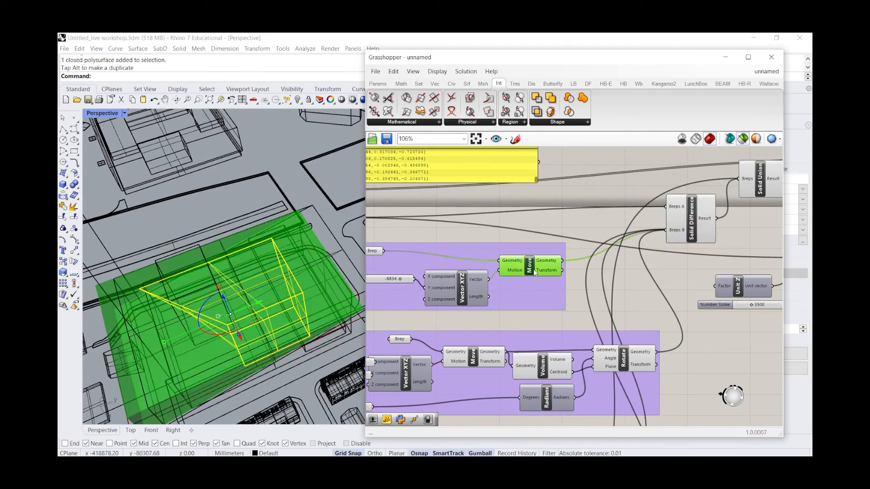
pyautogui.click(613, 357)
pyautogui.scroll(-2, 760, 187)
pyautogui.moveTo(759, 187); pyautogui.dragTo(637, 214, button='right')
pyautogui.scroll(3, 636, 213)
pyautogui.click(637, 214)
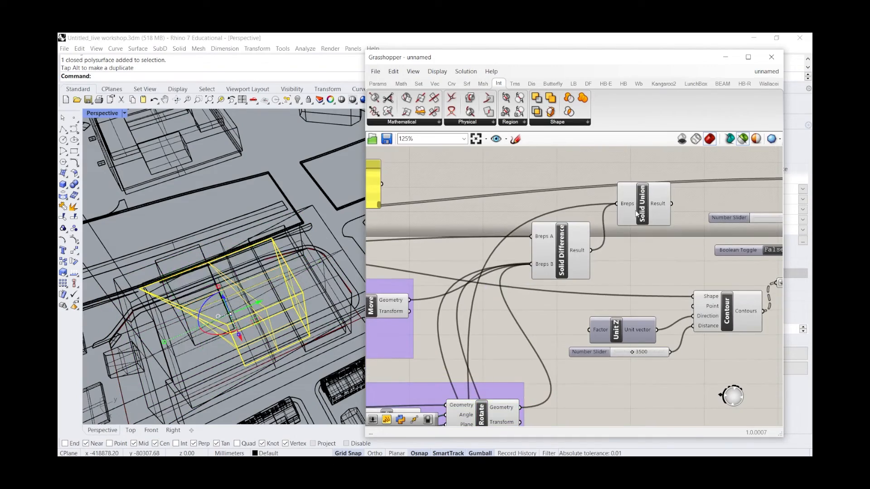
pyautogui.moveTo(256, 292); pyautogui.dragTo(252, 264, button='right')
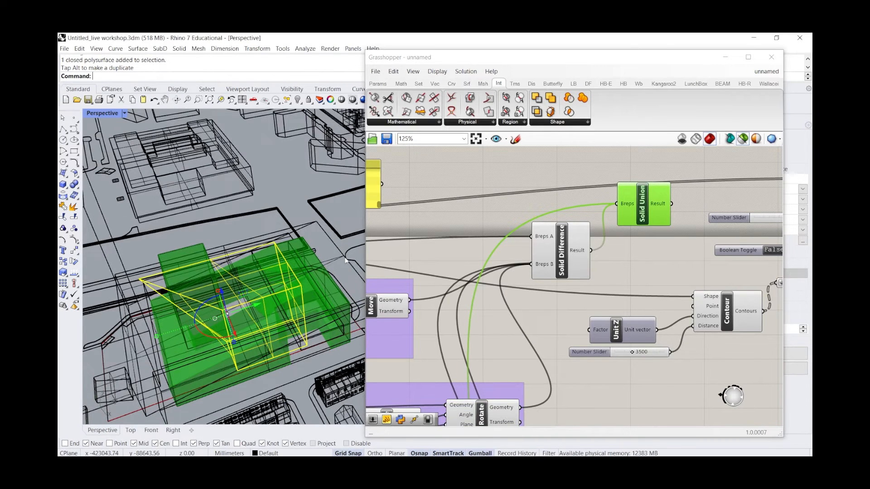
# Move Solid Union closer to Solid Difference and wire its Result into Contour's Shape input
pyautogui.scroll(-3, 500, 219)
pyautogui.moveTo(268, 265); pyautogui.dragTo(248, 287, button='right')
pyautogui.moveTo(587, 215); pyautogui.dragTo(578, 230)
pyautogui.scroll(-3, 566, 238)
pyautogui.scroll(3, 606, 274)
pyautogui.moveTo(681, 302); pyautogui.dragTo(538, 257)
pyautogui.scroll(-2, 503, 277)
pyautogui.moveTo(693, 300); pyautogui.dragTo(603, 295)
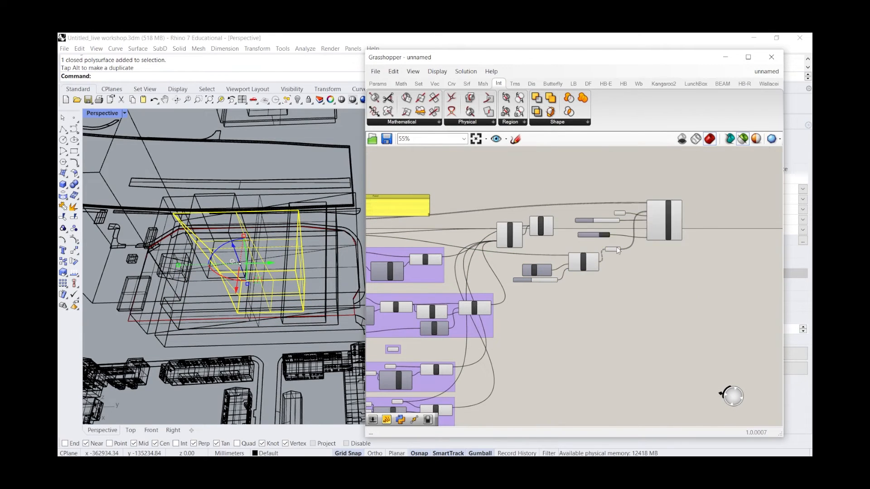
pyautogui.scroll(4, 624, 303)
pyautogui.click(485, 198)
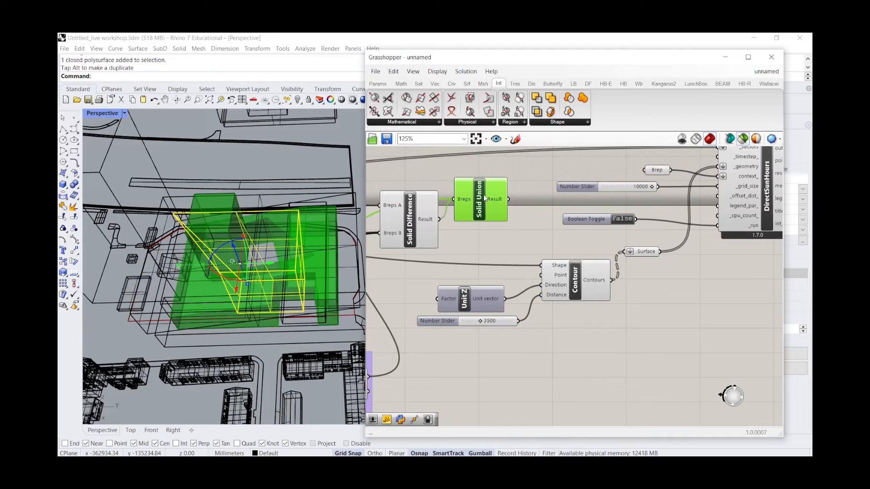
pyautogui.moveTo(547, 273); pyautogui.dragTo(545, 269)
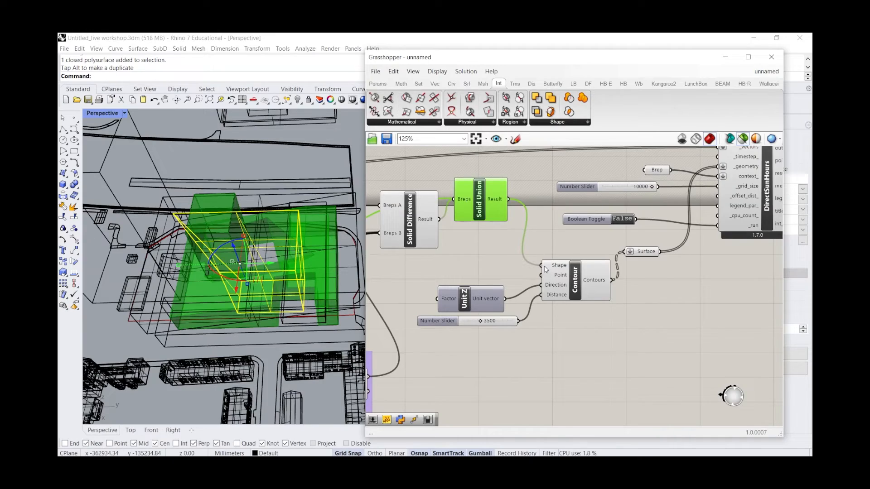
# Inspect the Contour curves and the floor surfaces from the Surface parameter in the viewport
pyautogui.click(584, 278)
pyautogui.moveTo(302, 333); pyautogui.dragTo(343, 306, button='right')
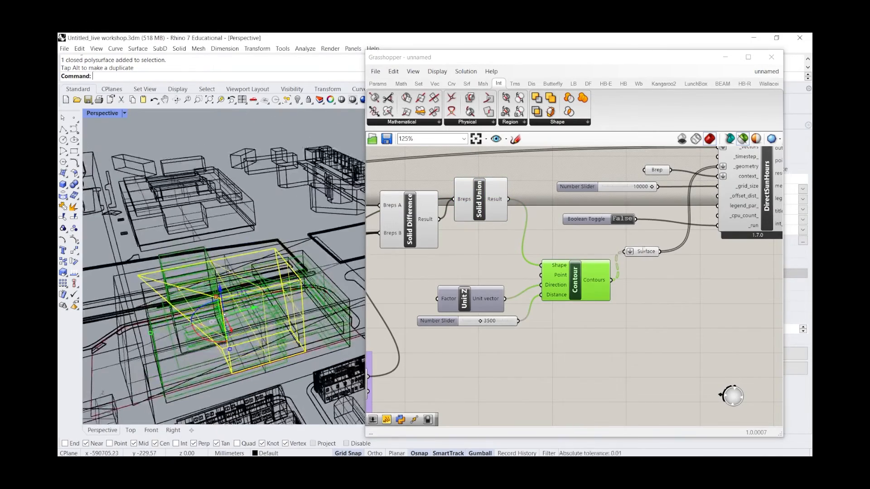
pyautogui.click(644, 252)
pyautogui.moveTo(317, 236); pyautogui.dragTo(284, 265, button='right')
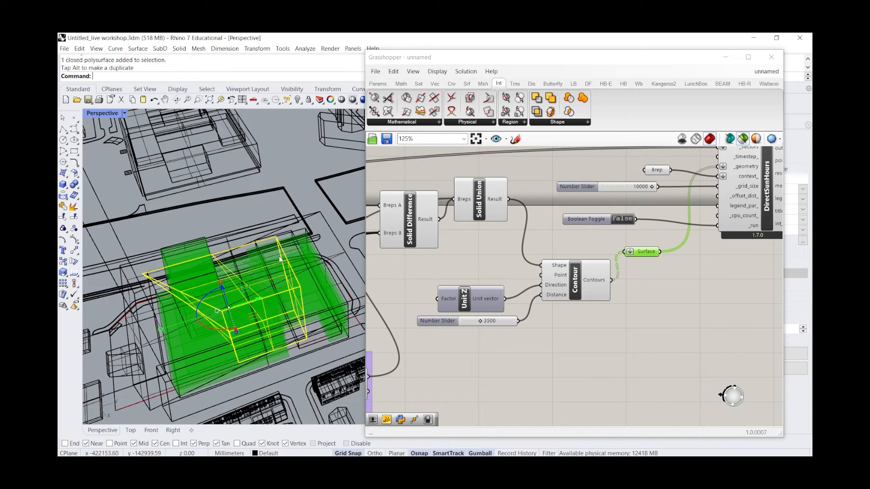
pyautogui.click(702, 313)
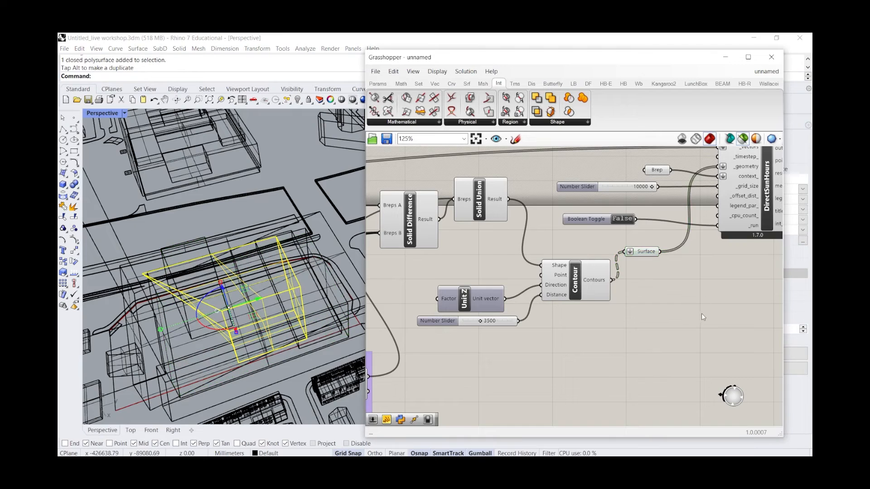
pyautogui.scroll(-5, 702, 314)
pyautogui.moveTo(709, 281); pyautogui.dragTo(741, 245, button='right')
pyautogui.moveTo(610, 406); pyautogui.dragTo(460, 333)
pyautogui.click(575, 330)
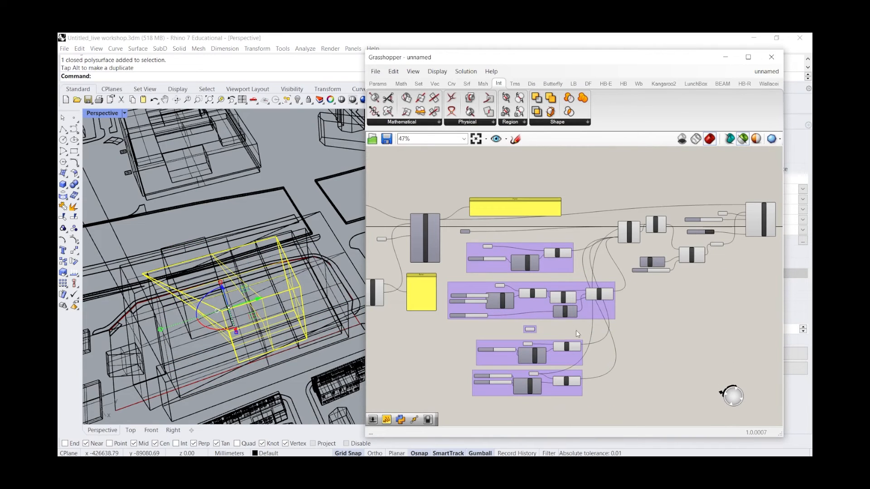
# Add the standalone Brep as another source of Solid Difference's Breps B input and preview the subtracted mass and its source groups
pyautogui.moveTo(536, 330); pyautogui.dragTo(621, 234)
pyautogui.click(632, 234)
pyautogui.moveTo(290, 294); pyautogui.dragTo(325, 248, button='right')
pyautogui.scroll(-2, 640, 302)
pyautogui.moveTo(636, 369); pyautogui.dragTo(517, 248)
pyautogui.scroll(4, 516, 243)
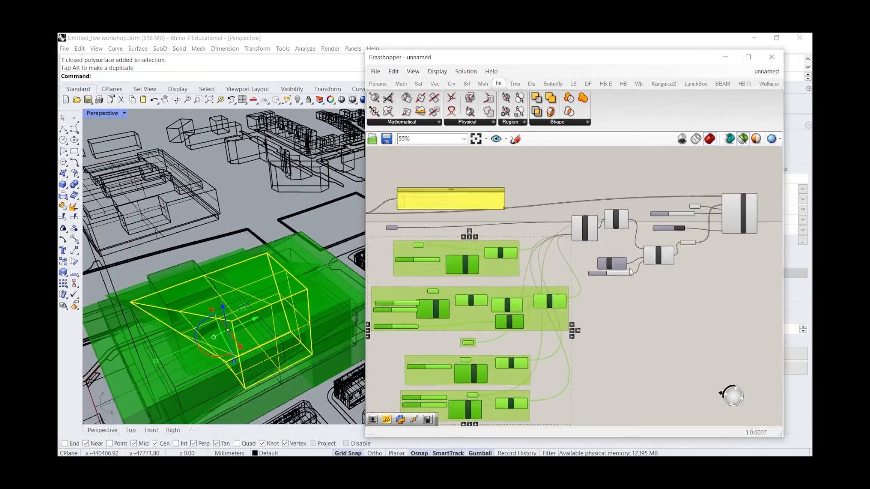
# Examine the component chain from the move and rotate groups through Solid Difference and Solid Union to Contour
pyautogui.scroll(-2, 755, 232)
pyautogui.click(675, 261)
pyautogui.scroll(3, 716, 257)
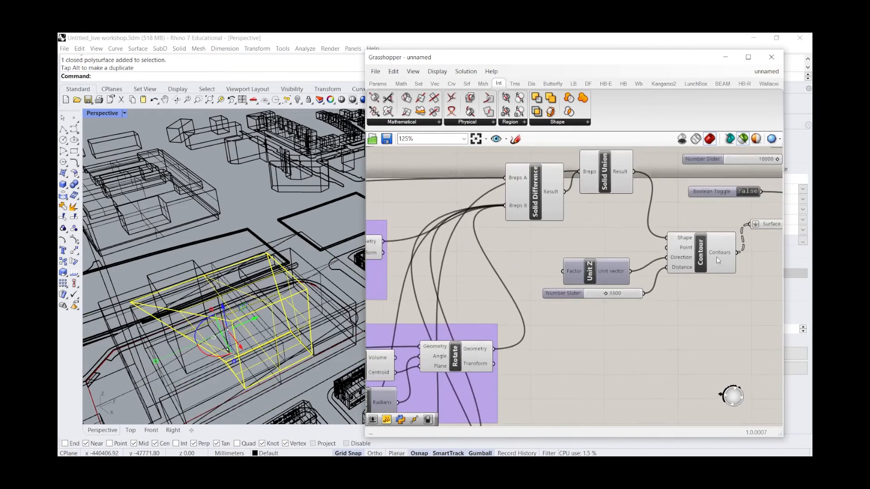
pyautogui.scroll(-2, 736, 267)
pyautogui.scroll(2, 675, 299)
pyautogui.scroll(-2, 652, 342)
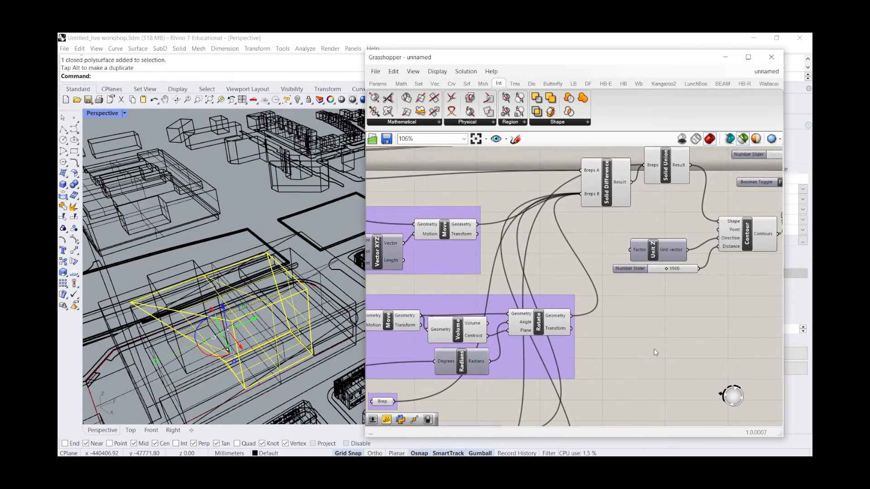
pyautogui.scroll(2, 654, 349)
pyautogui.moveTo(689, 313); pyautogui.dragTo(716, 295, button='right')
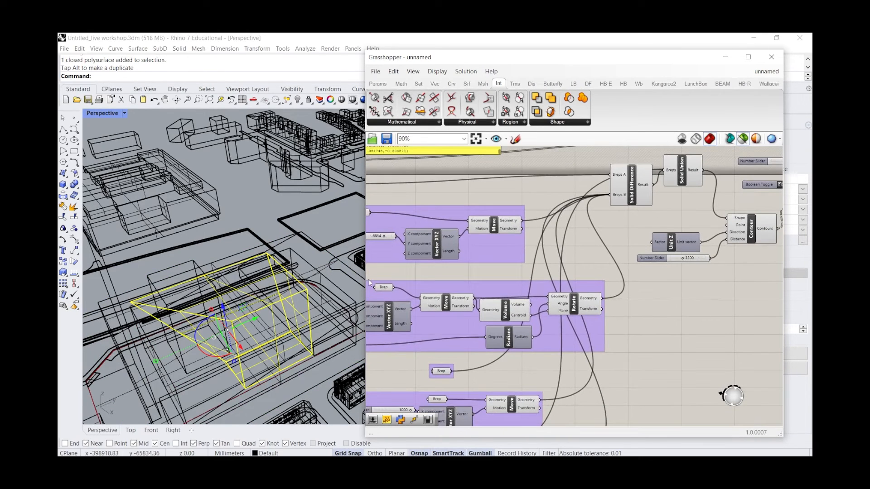
# Widen the Grasshopper window and inspect the data list of Solid Difference's Breps B input
pyautogui.moveTo(366, 278); pyautogui.dragTo(218, 276)
pyautogui.moveTo(316, 266); pyautogui.dragTo(407, 261, button='right')
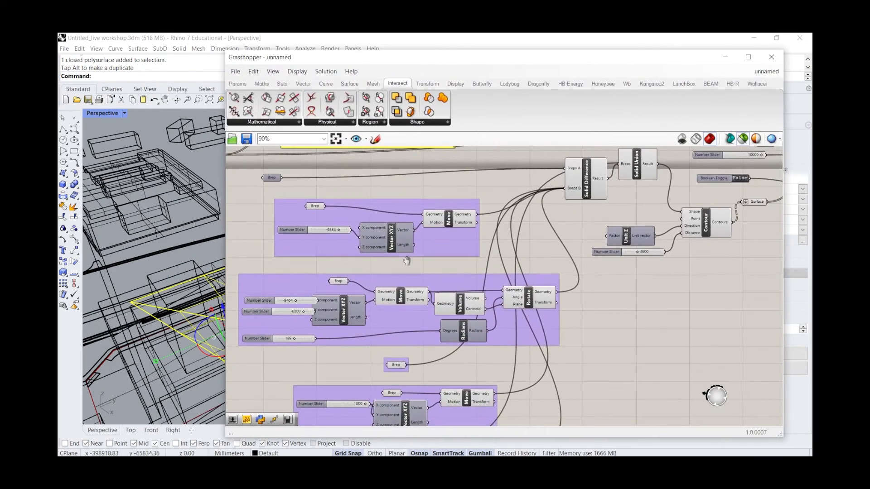
pyautogui.click(572, 188)
pyautogui.moveTo(571, 187)
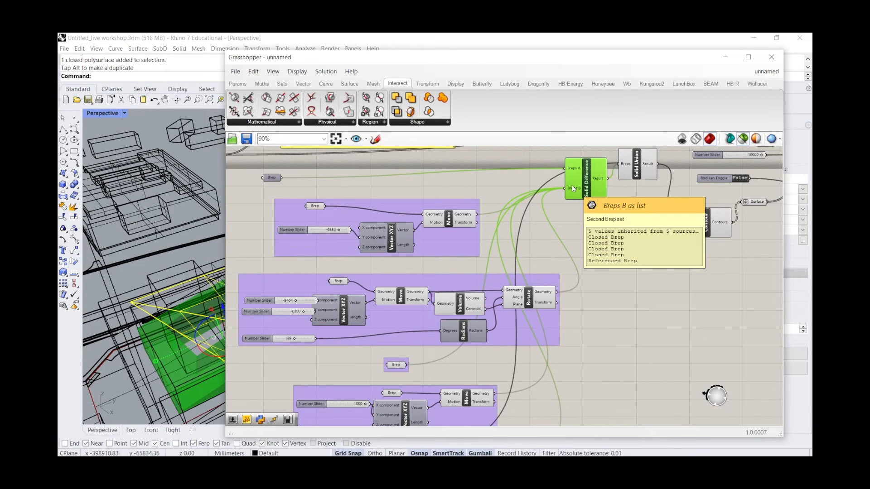
# Move Solid Difference farther from Solid Union to leave a wider gap between the two components
pyautogui.scroll(-2, 392, 425)
pyautogui.scroll(8, 538, 260)
pyautogui.moveTo(464, 238); pyautogui.dragTo(348, 279)
pyautogui.scroll(-3, 408, 272)
# Add a Panel beside Contour, connect the Contours output to it and enlarge the panel
pyautogui.moveTo(617, 265); pyautogui.dragTo(497, 261, button='right')
pyautogui.scroll(2, 544, 317)
pyautogui.click(543, 319)
pyautogui.moveTo(577, 296); pyautogui.dragTo(509, 254, button='right')
pyautogui.doubleClick(623, 309)
pyautogui.write('panel')
pyautogui.press('Return')
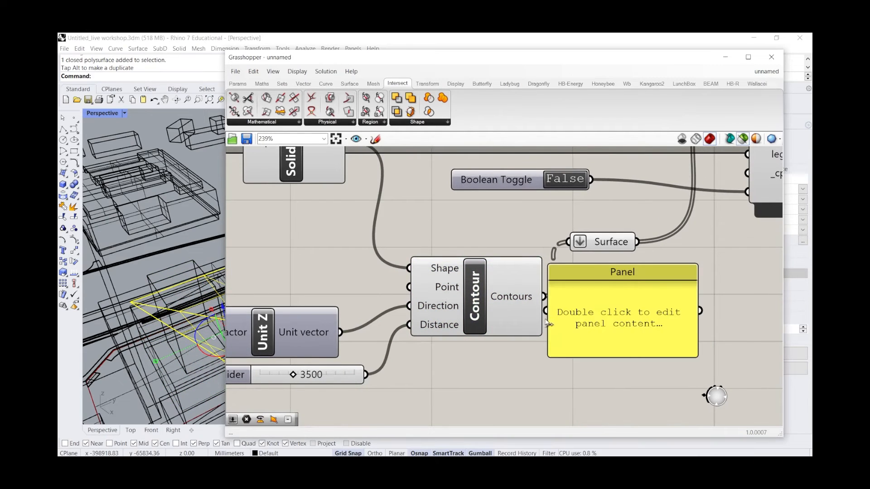
pyautogui.moveTo(548, 322); pyautogui.dragTo(547, 311)
pyautogui.moveTo(591, 327); pyautogui.dragTo(635, 319)
pyautogui.moveTo(648, 351); pyautogui.dragTo(648, 424)
# Preview the floors from the Surface parameter and zoom the viewport to the selected solid
pyautogui.scroll(-3, 495, 316)
pyautogui.click(566, 270)
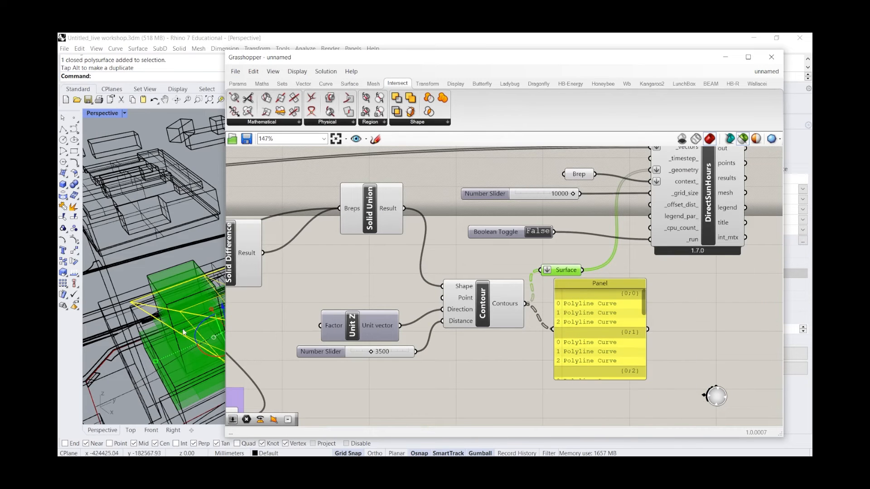
pyautogui.moveTo(553, 205); pyautogui.dragTo(528, 235, button='right')
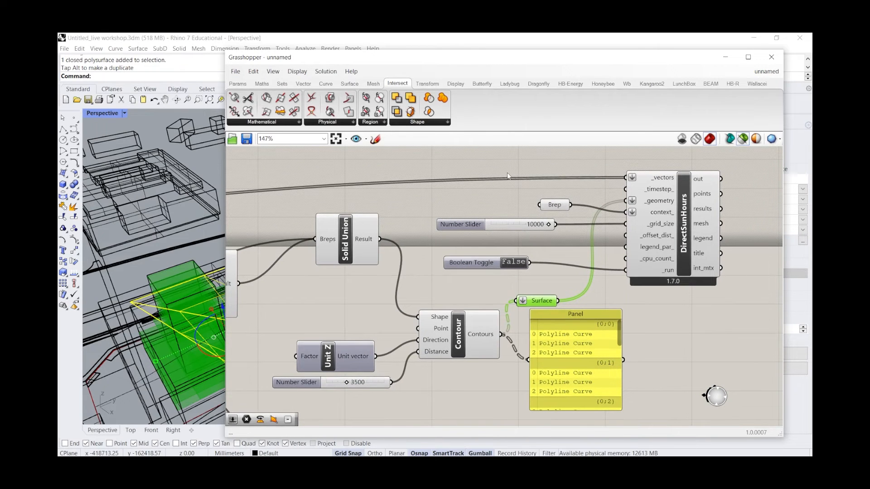
pyautogui.moveTo(182, 263); pyautogui.dragTo(193, 308, button='right')
pyautogui.scroll(-6, 190, 304)
pyautogui.write('ZS')
pyautogui.press('Return')
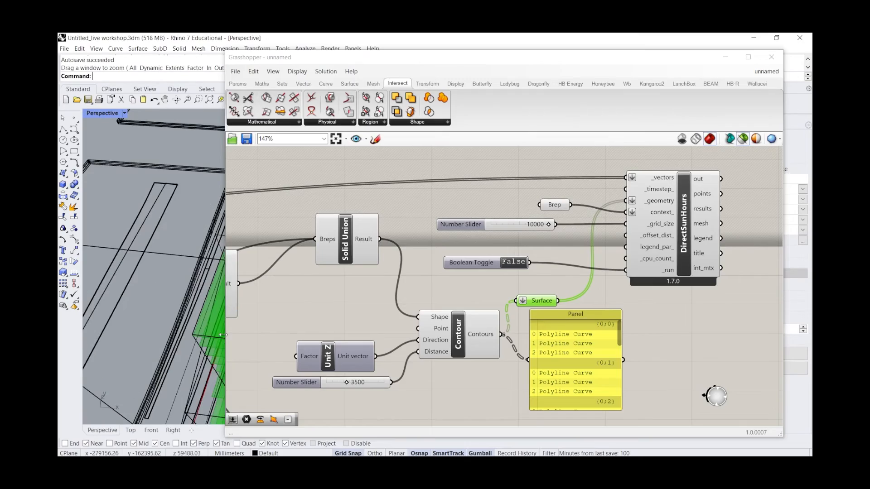
# Narrow the Grasshopper window to reveal more of the viewport and examine the previewed floors from different angles
pyautogui.moveTo(226, 320); pyautogui.dragTo(463, 312)
pyautogui.scroll(-5, 247, 298)
pyautogui.moveTo(246, 298); pyautogui.dragTo(219, 299, button='right')
pyautogui.scroll(4, 295, 268)
pyautogui.moveTo(294, 267); pyautogui.dragTo(279, 308, button='right')
pyautogui.moveTo(280, 350); pyautogui.dragTo(283, 295)
pyautogui.moveTo(315, 260); pyautogui.dragTo(295, 290, button='right')
pyautogui.hotkey('ctrl', 'z')
# Clear the selections in the viewport and on the Grasshopper canvas
pyautogui.scroll(-4, 304, 266)
pyautogui.click(216, 173)
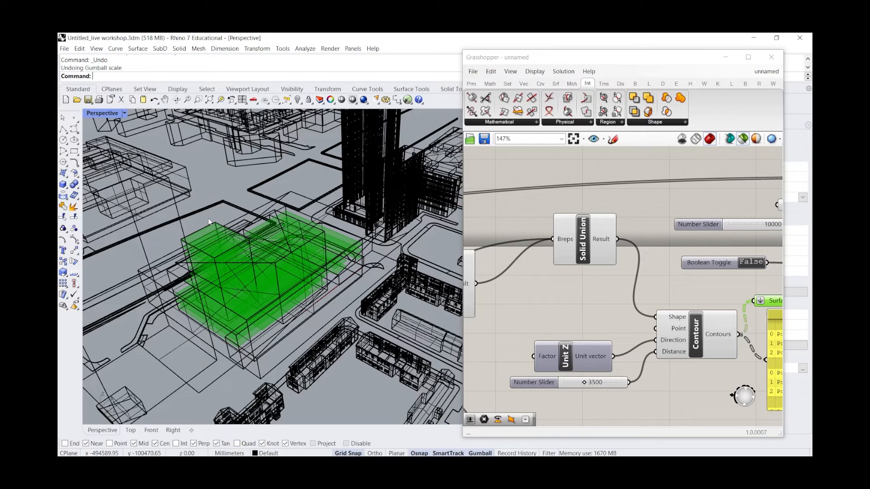
pyautogui.scroll(-4, 579, 274)
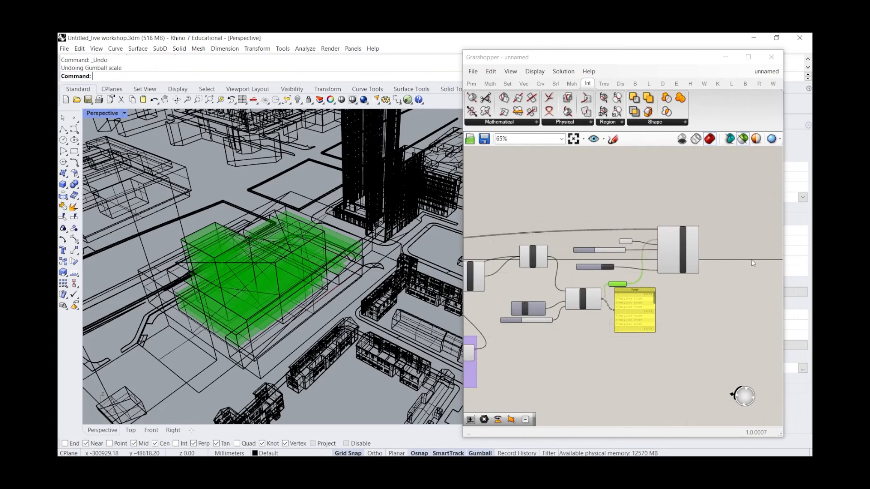
pyautogui.scroll(3, 725, 245)
pyautogui.click(736, 249)
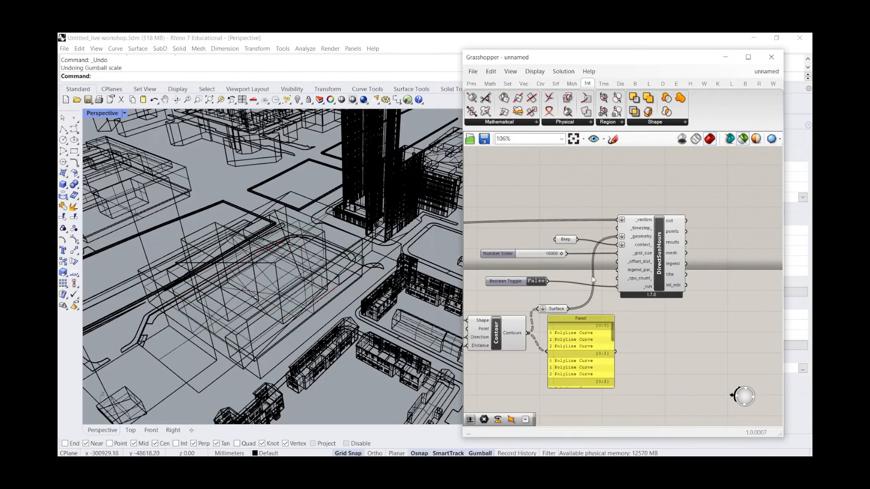
# Set DirectSunHours' Boolean Toggle to True to run the analysis, and preview the colored floors from below
pyautogui.scroll(3, 575, 283)
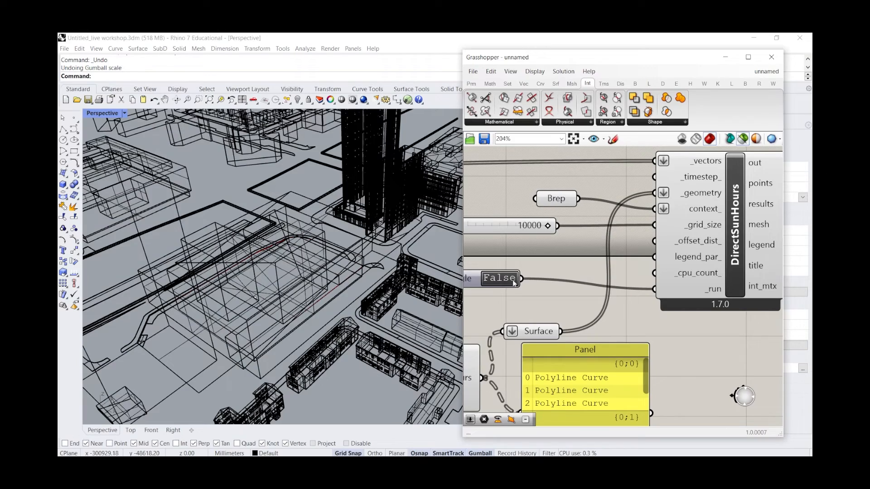
pyautogui.doubleClick(503, 278)
pyautogui.scroll(-2, 520, 256)
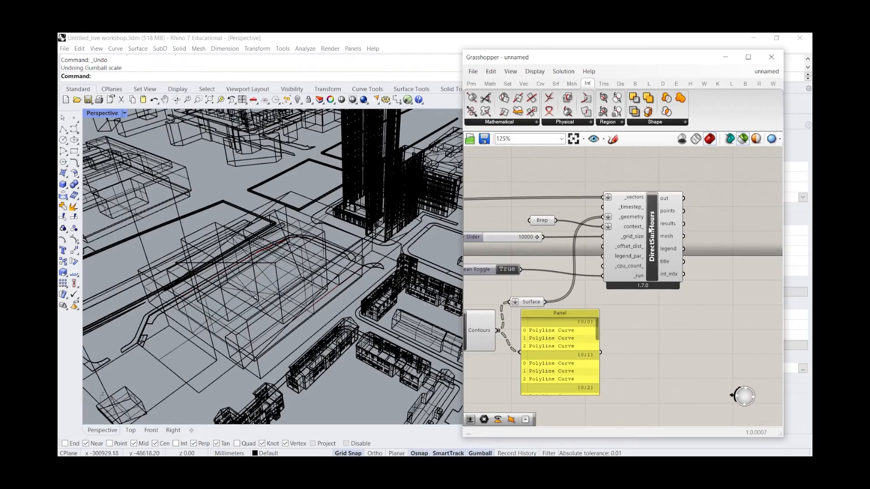
pyautogui.click(650, 231)
pyautogui.moveTo(269, 265)
pyautogui.mouseDown(button='right')
pyautogui.moveTo(212, 223)
pyautogui.moveTo(201, 328)
pyautogui.moveTo(260, 255)
pyautogui.moveTo(260, 290)
pyautogui.moveTo(252, 212)
pyautogui.moveTo(254, 271)
pyautogui.moveTo(267, 250)
pyautogui.mouseUp(button='right')
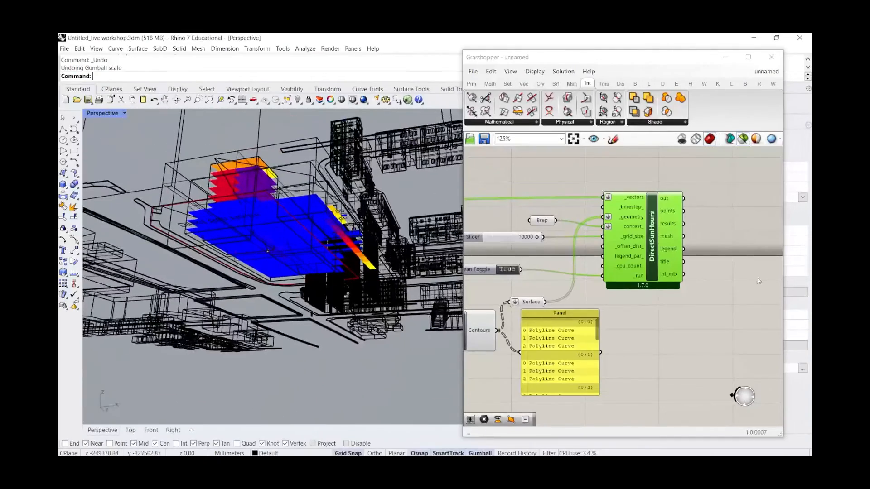
# Move the contour data Panel farther from Contour to free canvas space beneath the Surface parameter
pyautogui.scroll(-6, 752, 269)
pyautogui.scroll(5, 612, 306)
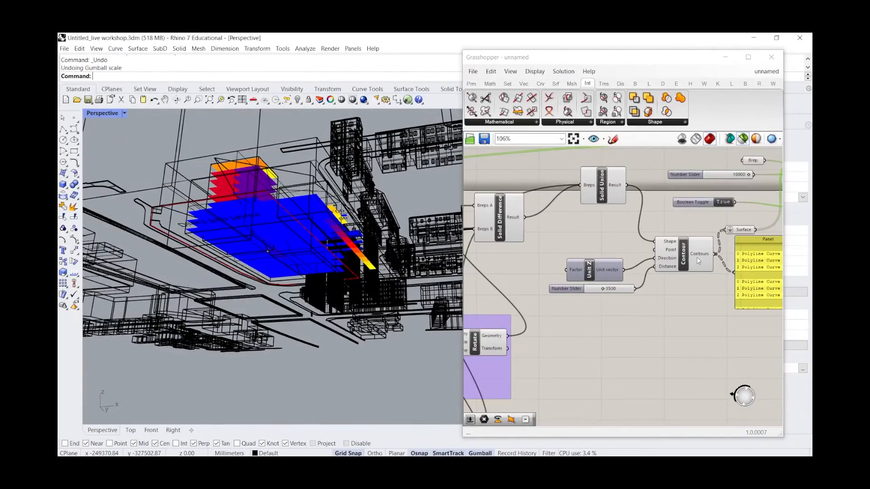
pyautogui.scroll(-3, 481, 295)
pyautogui.scroll(5, 682, 272)
pyautogui.moveTo(622, 290); pyautogui.dragTo(723, 299)
pyautogui.click(592, 330)
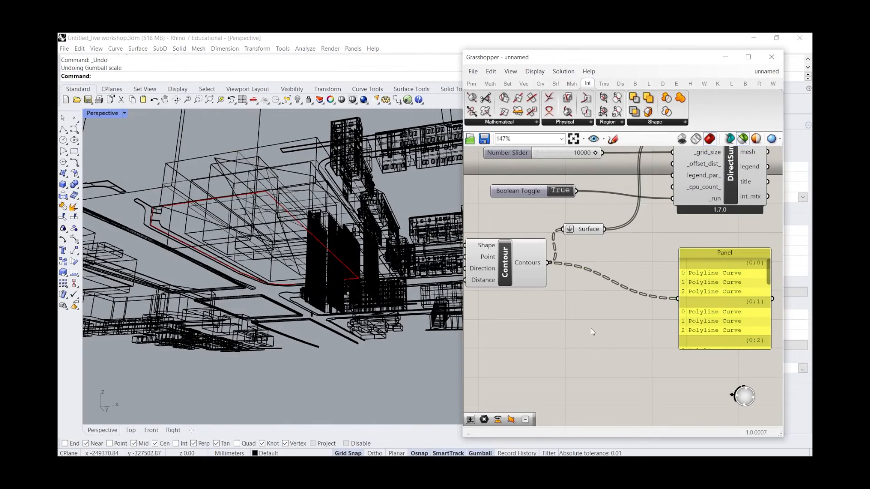
# Insert a Flip surface component between the Surface parameter and DirectSunHours' _geometry input, and view the result from above
pyautogui.rightClick(591, 328)
pyautogui.write('flip')
pyautogui.click(589, 330)
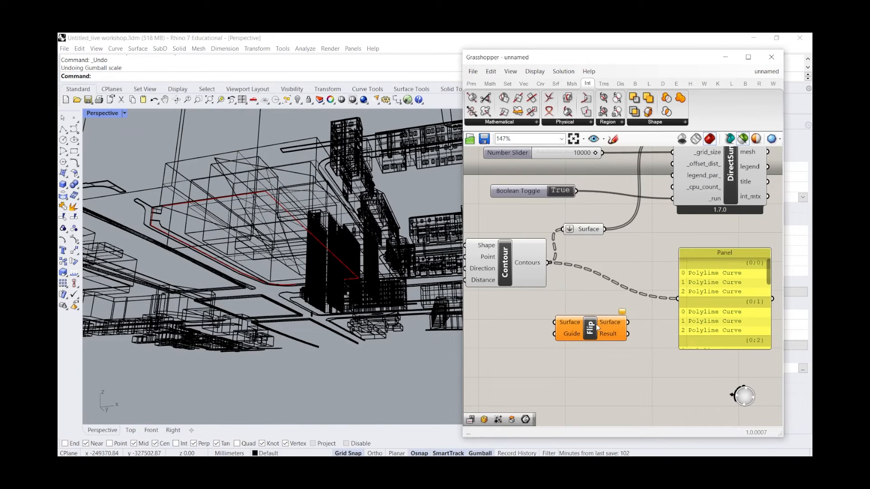
pyautogui.moveTo(554, 322); pyautogui.dragTo(605, 229)
pyautogui.scroll(-2, 542, 335)
pyautogui.moveTo(606, 326); pyautogui.dragTo(637, 191)
pyautogui.moveTo(254, 236); pyautogui.dragTo(277, 272, button='right')
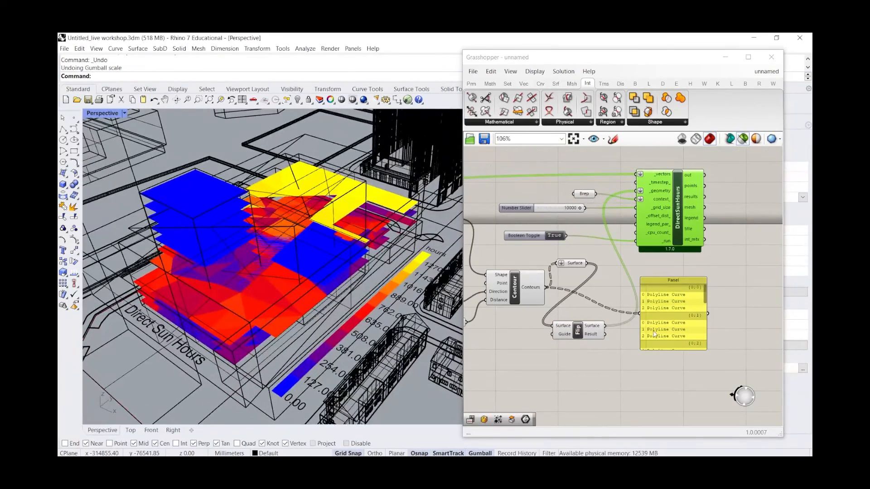
# Delete Solid Union and wire Solid Difference's Result directly into Contour's Shape input
pyautogui.scroll(-4, 667, 265)
pyautogui.scroll(5, 567, 264)
pyautogui.moveTo(569, 261); pyautogui.dragTo(562, 202)
pyautogui.press('Delete')
pyautogui.scroll(-3, 679, 222)
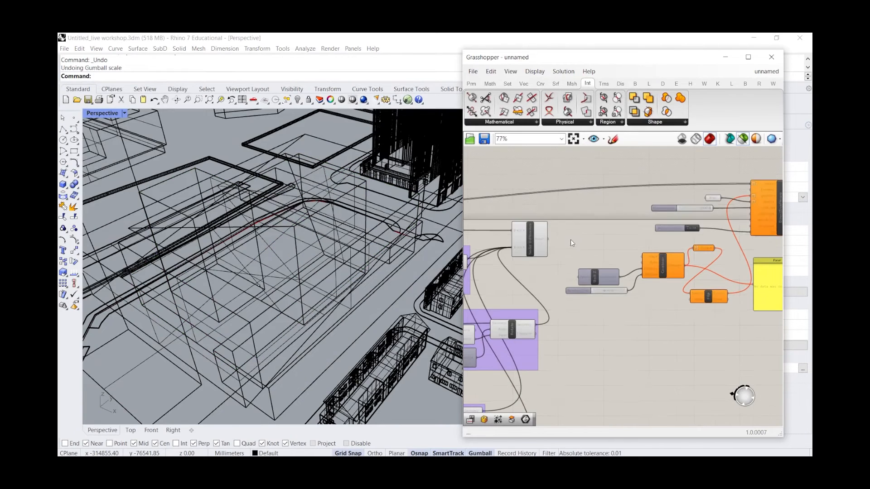
pyautogui.moveTo(542, 238); pyautogui.dragTo(644, 257)
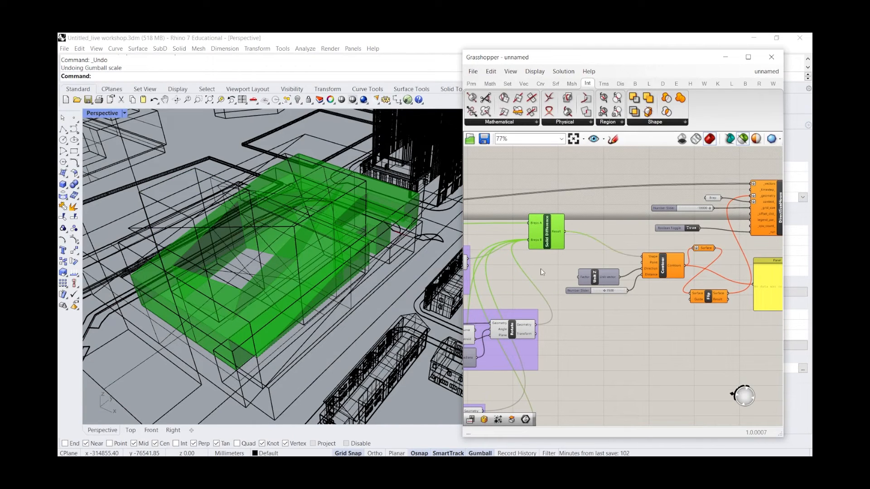
# Preview the DirectSunHours results on the floors and examine them from a low, close viewpoint
pyautogui.scroll(-3, 545, 266)
pyautogui.scroll(2, 683, 231)
pyautogui.click(686, 230)
pyautogui.scroll(-3, 282, 233)
pyautogui.moveTo(282, 235); pyautogui.dragTo(276, 259, button='right')
pyautogui.scroll(6, 300, 320)
pyautogui.moveTo(273, 246); pyautogui.dragTo(244, 231, button='right')
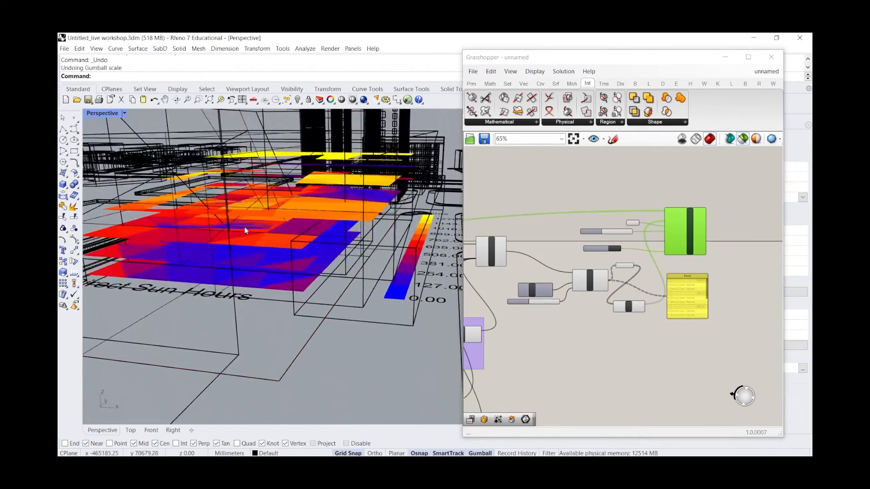
# Preview the Solid Difference mass on its own and examine its voids from above
pyautogui.scroll(-1, 589, 272)
pyautogui.click(599, 268)
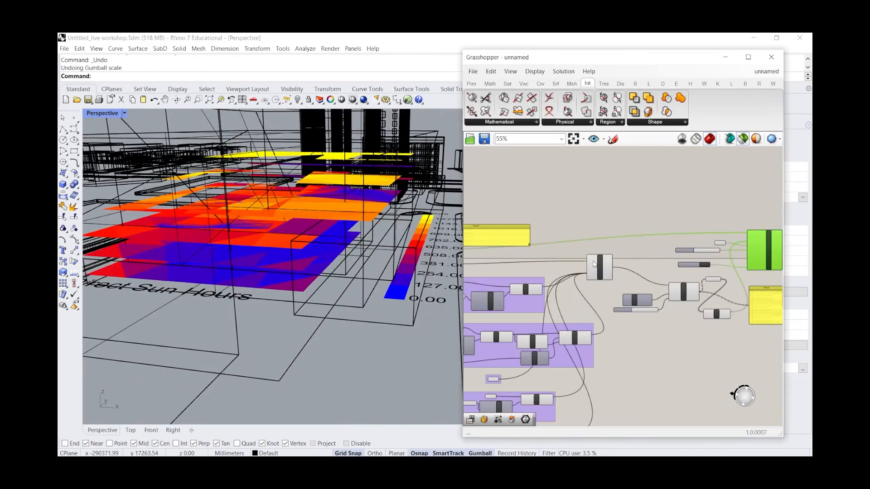
pyautogui.moveTo(294, 245); pyautogui.dragTo(252, 267, button='right')
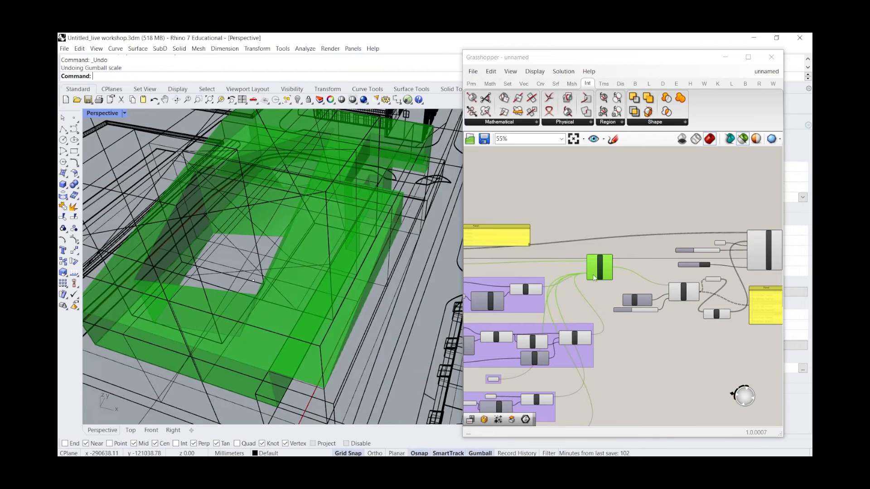
pyautogui.scroll(2, 556, 273)
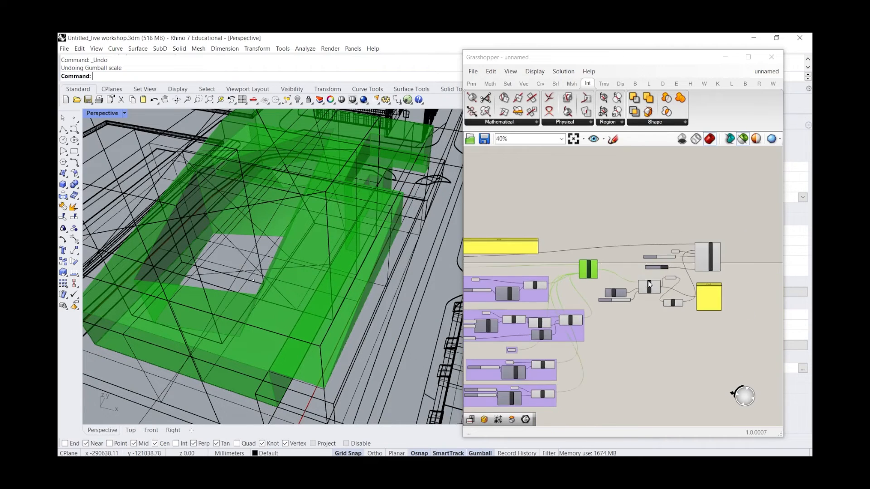
# Overlay the Solid Difference and DirectSunHours previews, examine the courtyard from above, and clear the selection
pyautogui.keyDown('shift'); pyautogui.moveTo(671, 304); pyautogui.dragTo(558, 265); pyautogui.keyUp('shift')
pyautogui.click(558, 264)
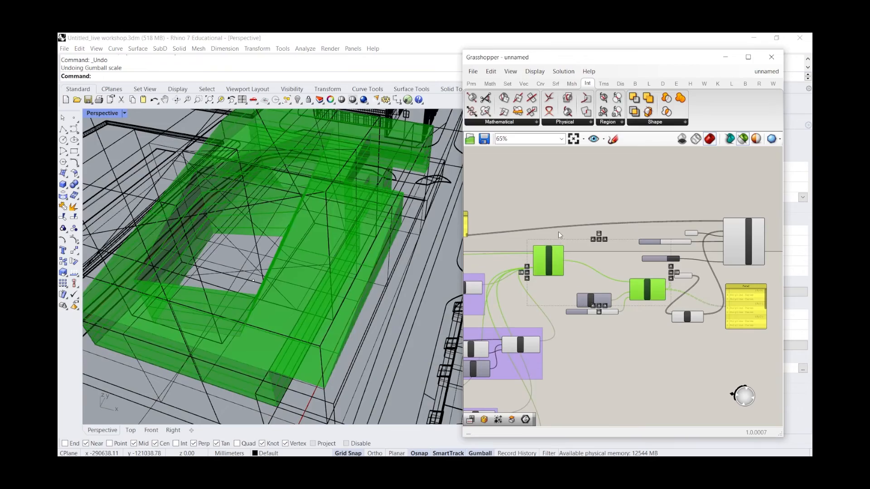
pyautogui.keyDown('shift'); pyautogui.click(735, 247); pyautogui.keyUp('shift')
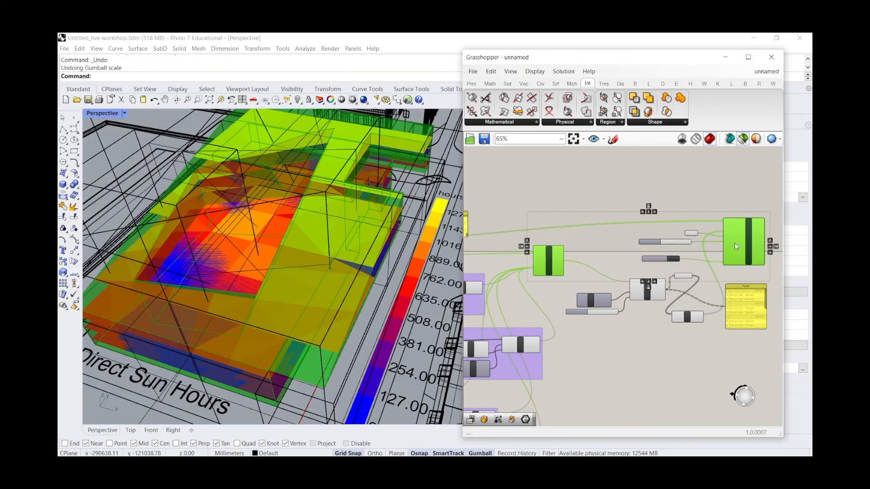
pyautogui.moveTo(317, 262); pyautogui.dragTo(278, 231, button='right')
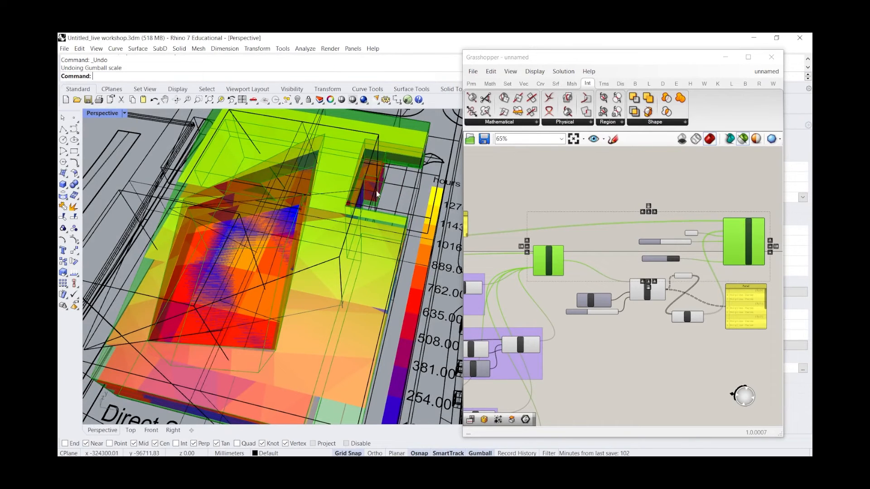
pyautogui.click(714, 186)
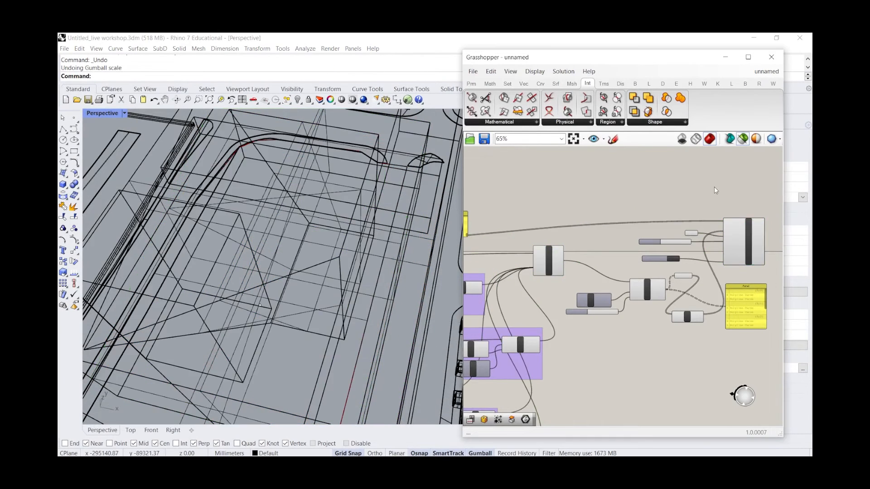
# Review the definition's flow by previewing the building-mass Brep and the Contour curves in the viewport
pyautogui.scroll(-4, 714, 187)
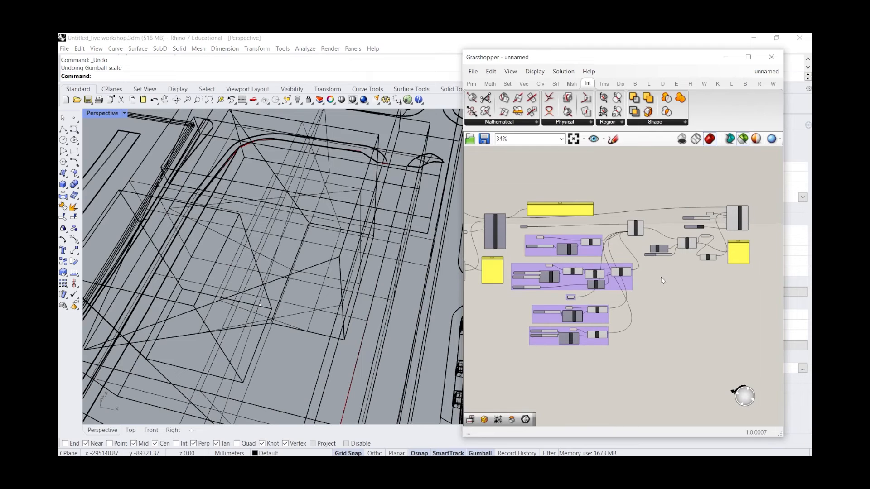
pyautogui.scroll(5, 525, 224)
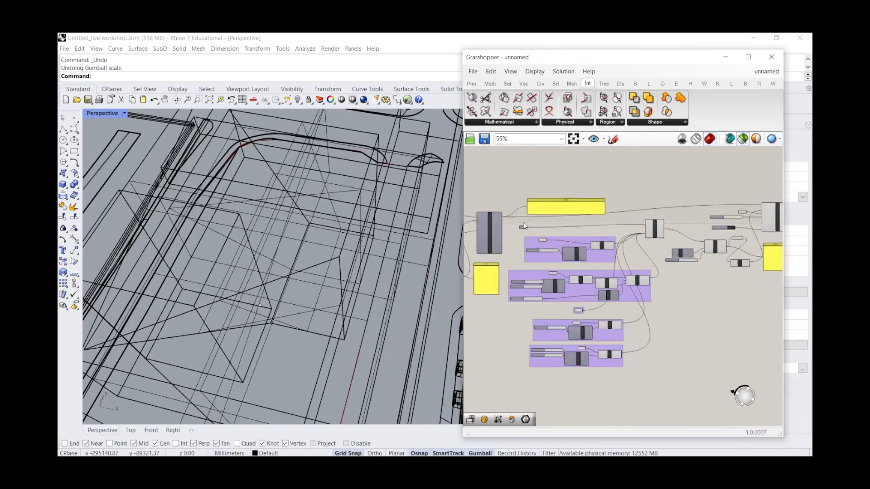
pyautogui.click(525, 234)
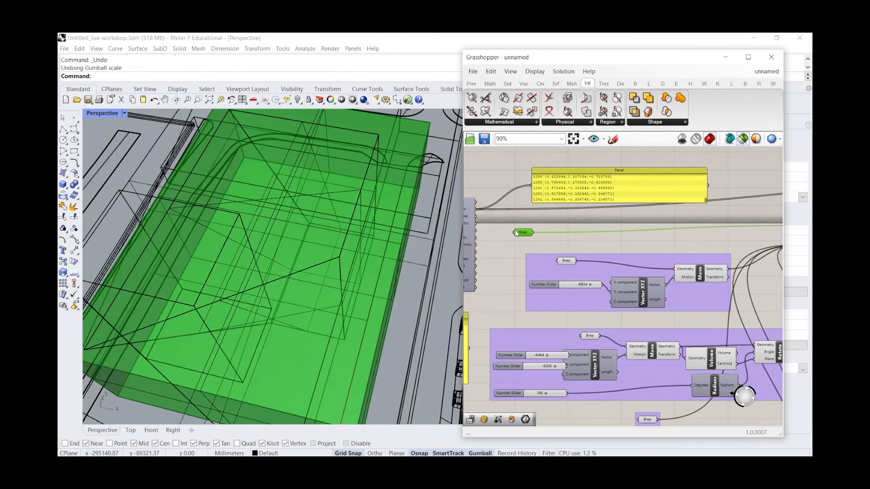
pyautogui.scroll(-2, 518, 234)
pyautogui.scroll(1, 593, 273)
pyautogui.scroll(-1, 594, 274)
pyautogui.scroll(4, 747, 265)
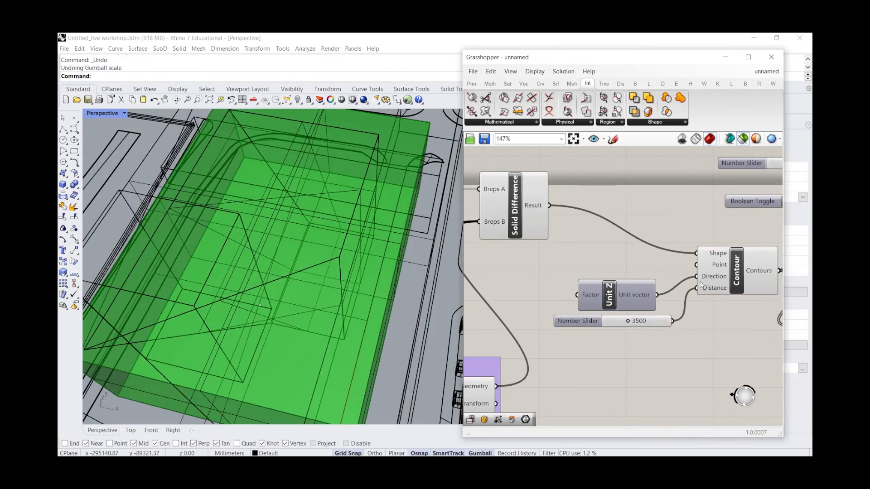
pyautogui.scroll(-2, 701, 284)
pyautogui.click(651, 274)
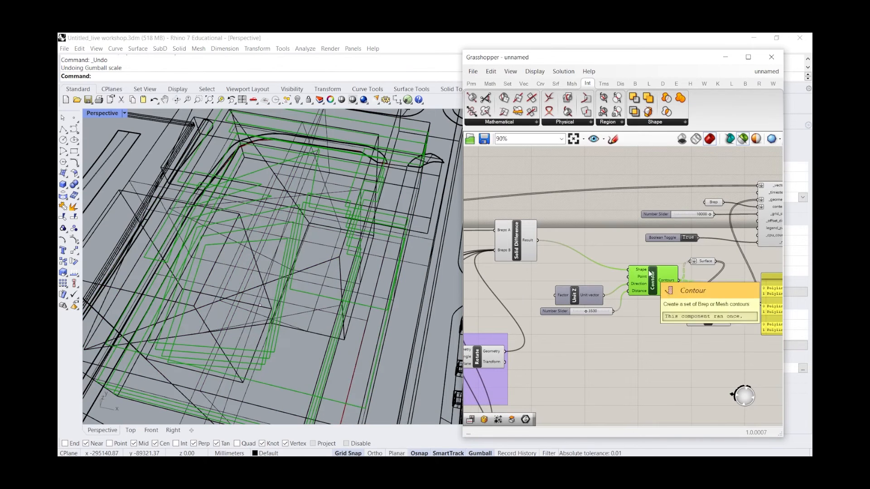
# Move the building-mass Brep parameter into the free canvas space beneath the vector list panel
pyautogui.scroll(-4, 723, 277)
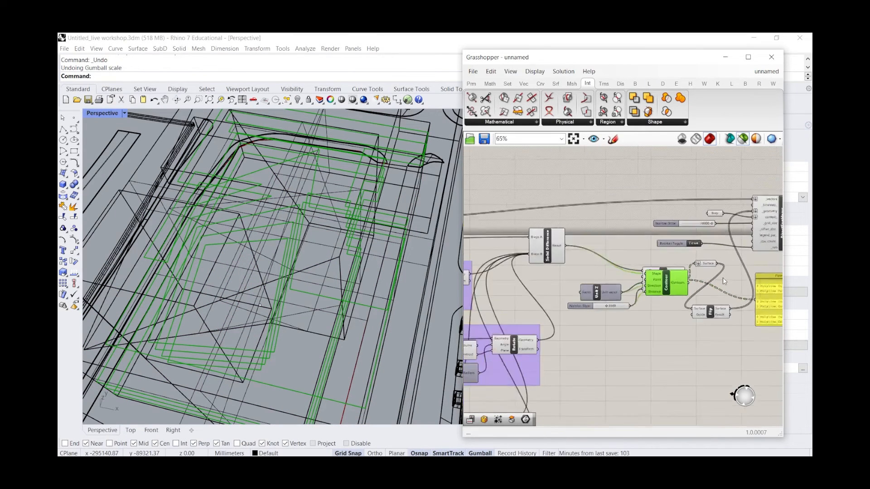
pyautogui.moveTo(690, 286); pyautogui.dragTo(637, 204)
pyautogui.press('Delete')
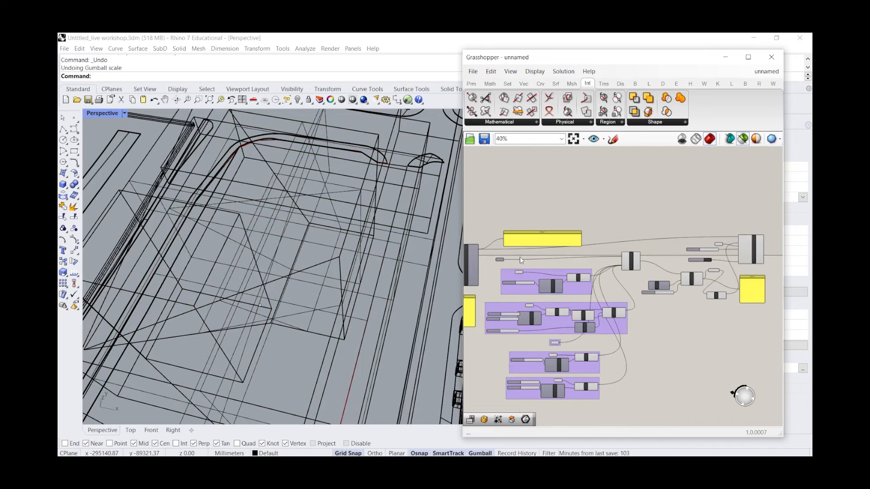
pyautogui.scroll(4, 505, 260)
pyautogui.click(492, 257)
pyautogui.scroll(-2, 506, 255)
pyautogui.scroll(2, 505, 248)
pyautogui.moveTo(522, 215); pyautogui.dragTo(519, 161)
pyautogui.moveTo(493, 266); pyautogui.dragTo(536, 214)
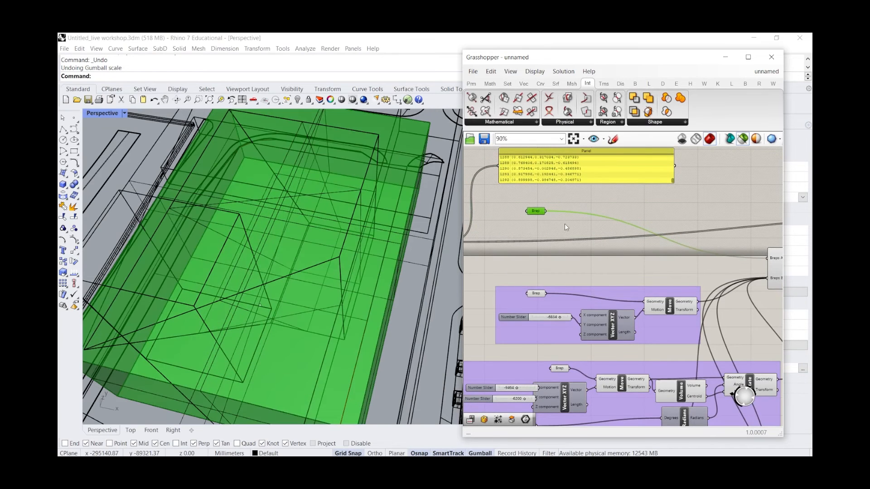
pyautogui.doubleClick(565, 225)
pyautogui.write('count')
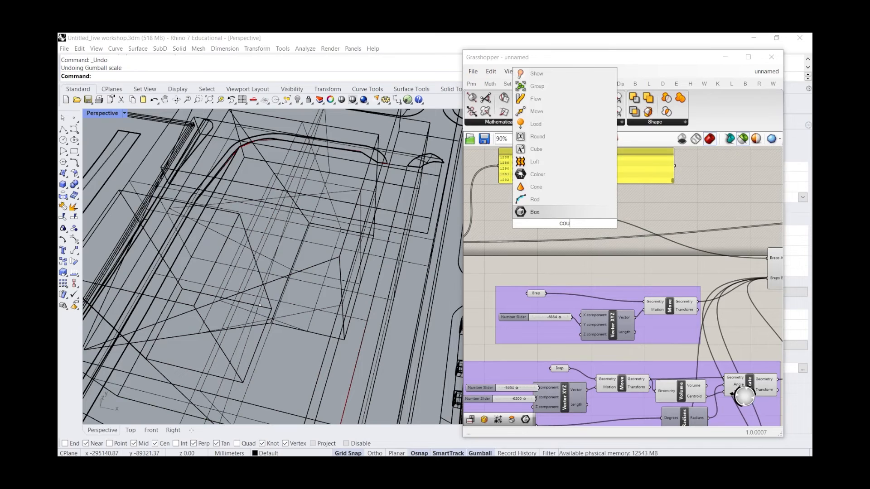
pyautogui.click(654, 219)
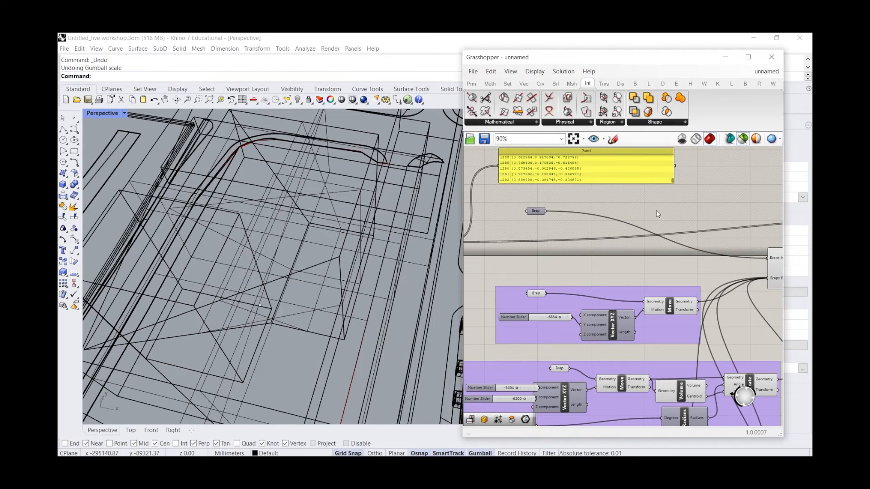
# Add a Brep Contour component beside the building-mass Brep and wire the Brep into its Shape input
pyautogui.doubleClick(656, 210)
pyautogui.write('cont')
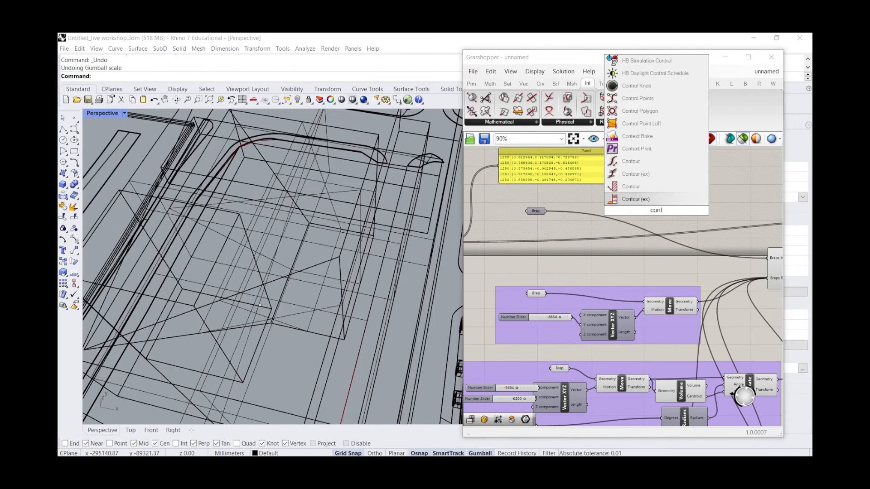
pyautogui.click(648, 187)
pyautogui.moveTo(655, 213); pyautogui.dragTo(567, 195)
pyautogui.scroll(3, 560, 219)
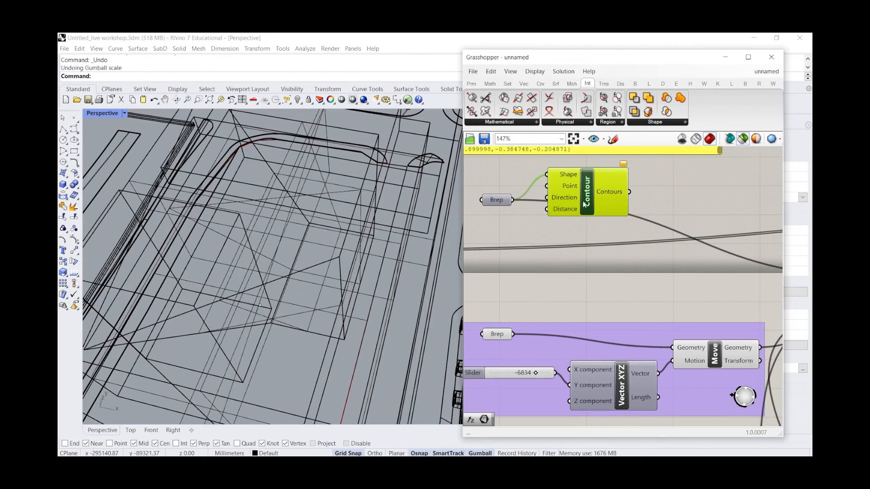
# Add a Unit Z component and wire its vector into the new Contour's Direction input
pyautogui.click(533, 224)
pyautogui.doubleClick(532, 225)
pyautogui.write('unit z')
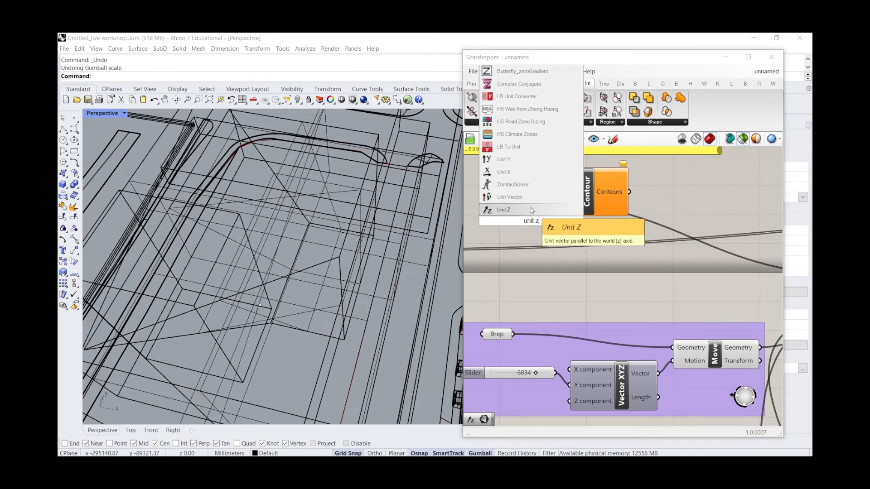
pyautogui.press('Return')
pyautogui.moveTo(551, 226); pyautogui.dragTo(655, 198)
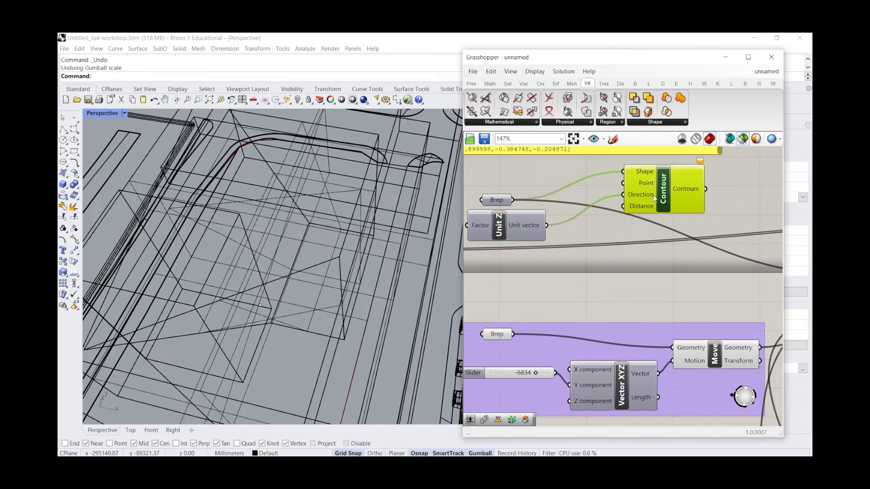
# Create a number slider set to 3000 and wire it into the new Contour's Distance input
pyautogui.doubleClick(538, 170)
pyautogui.write('3000')
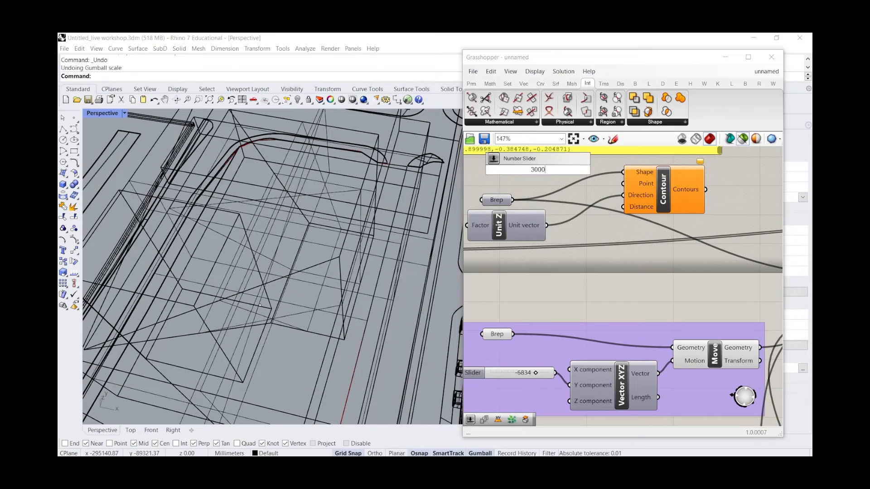
pyautogui.press('Return')
pyautogui.moveTo(599, 171); pyautogui.dragTo(623, 206)
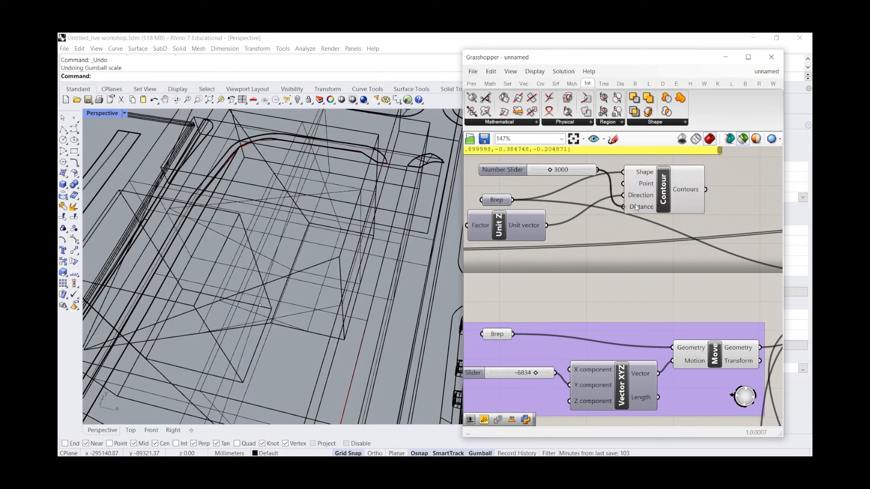
# Compare the DirectSunHours floors, the original Contour curves and the new Contour curves of the full mass in the viewport
pyautogui.scroll(-5, 646, 252)
pyautogui.click(709, 232)
pyautogui.moveTo(262, 213); pyautogui.dragTo(192, 265, button='right')
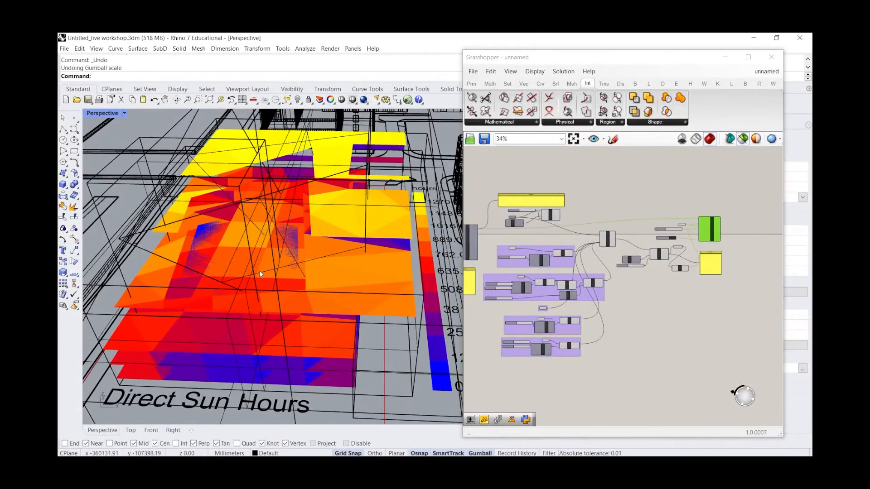
pyautogui.scroll(4, 644, 243)
pyautogui.click(686, 269)
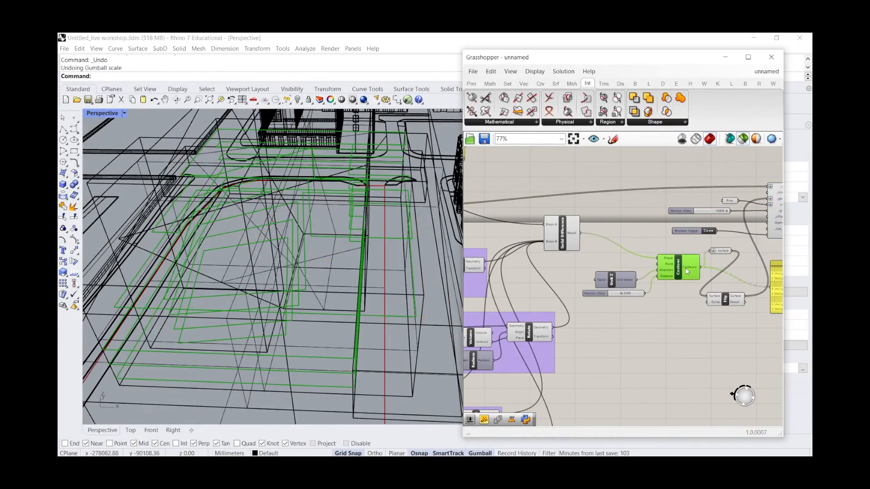
pyautogui.moveTo(290, 265)
pyautogui.mouseDown(button='right')
pyautogui.moveTo(317, 233)
pyautogui.moveTo(344, 237)
pyautogui.moveTo(358, 258)
pyautogui.moveTo(301, 267)
pyautogui.moveTo(293, 253)
pyautogui.mouseUp(button='right')
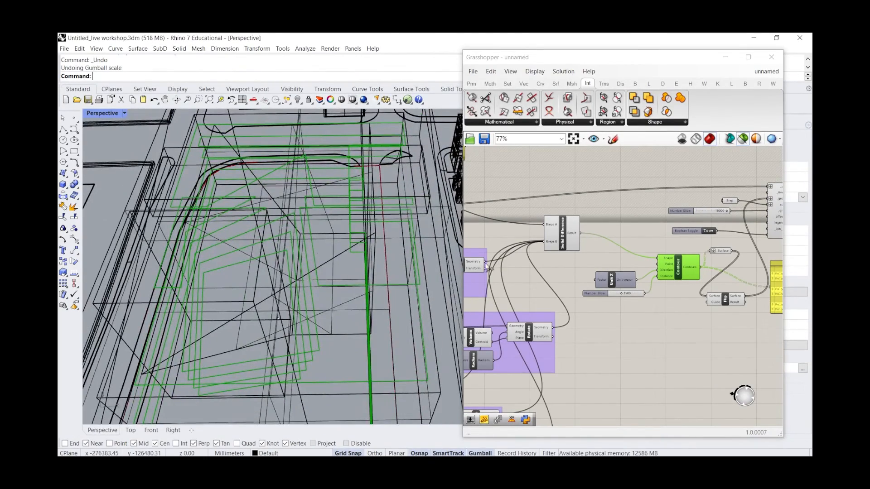
pyautogui.scroll(-3, 705, 272)
pyautogui.click(575, 231)
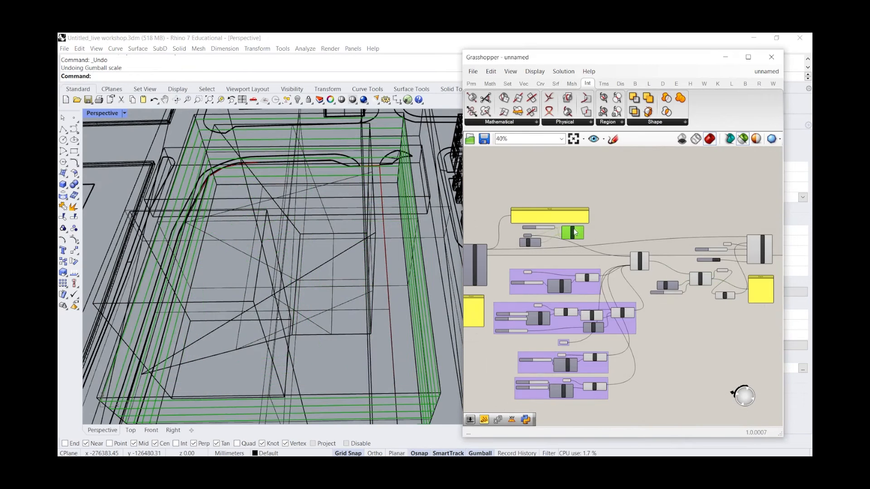
# Add a Surface parameter after the new Contour and wire the Contours output into it
pyautogui.scroll(6, 573, 238)
pyautogui.doubleClick(614, 220)
pyautogui.write('srf')
pyautogui.click(586, 198)
pyautogui.moveTo(597, 221); pyautogui.dragTo(618, 224)
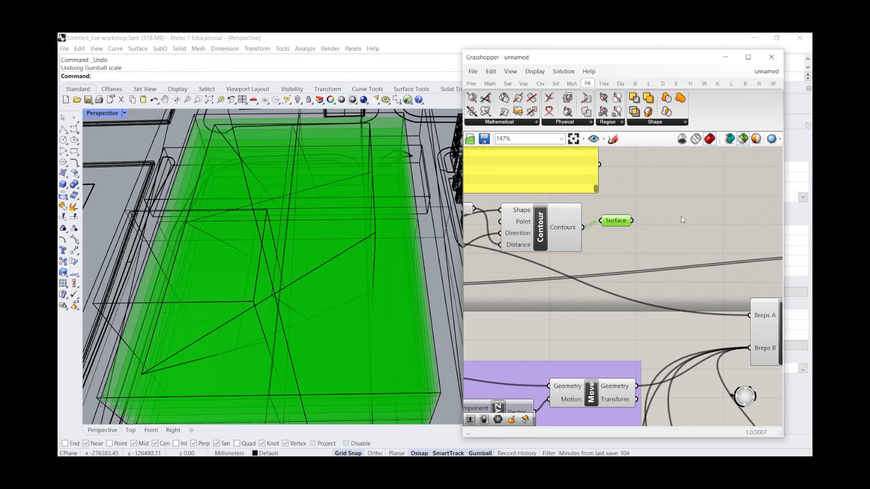
# Add a second Solid Difference component and wire the new Surface parameter into its Breps A input
pyautogui.click(653, 188)
pyautogui.click(619, 124)
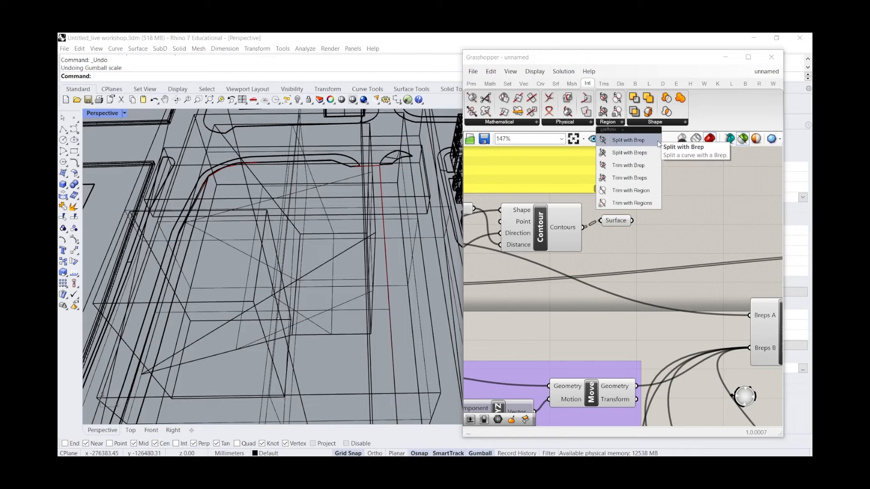
pyautogui.click(653, 121)
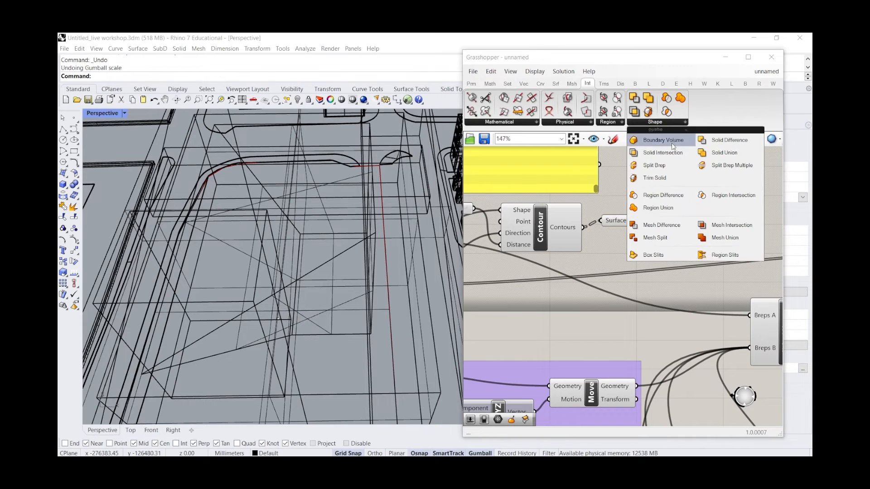
pyautogui.click(748, 141)
pyautogui.moveTo(692, 197); pyautogui.dragTo(690, 201)
pyautogui.moveTo(632, 221); pyautogui.dragTo(669, 195)
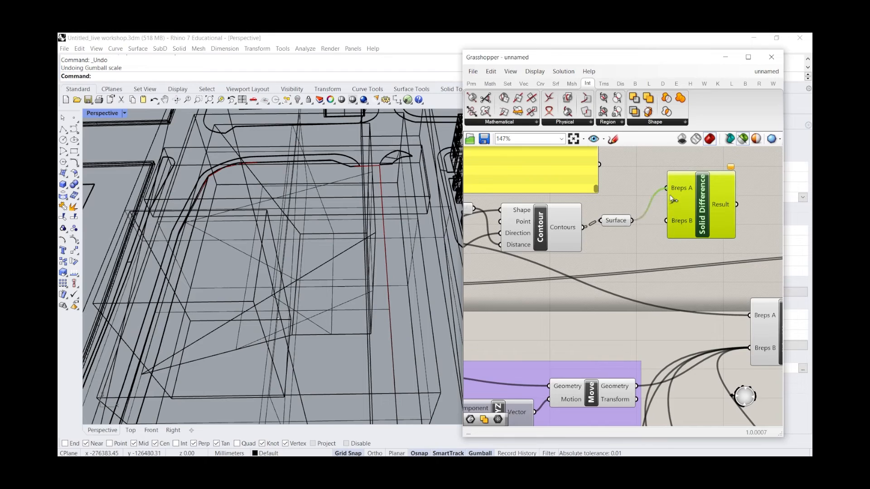
# Try subtracting the void Breps from the floors by flattening Breps A and transferring the original Breps B wires to the new Solid Difference
pyautogui.scroll(-4, 581, 204)
pyautogui.scroll(4, 624, 196)
pyautogui.rightClick(623, 200)
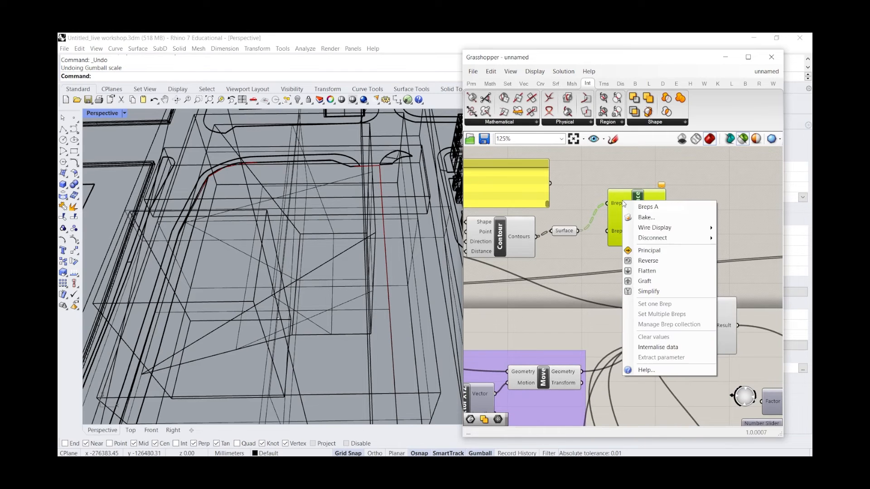
pyautogui.click(677, 271)
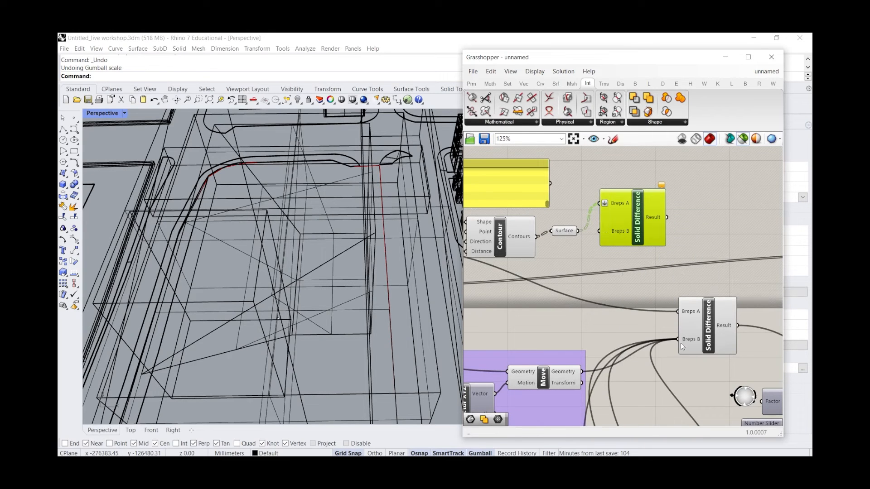
pyautogui.keyDown('ctrl'); pyautogui.keyDown('shift'); pyautogui.moveTo(678, 340); pyautogui.dragTo(603, 231); pyautogui.keyUp('shift'); pyautogui.keyUp('ctrl')
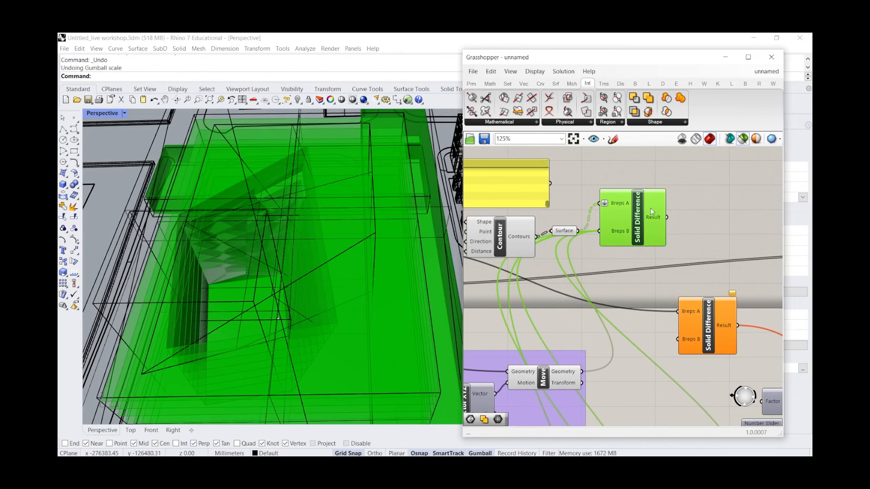
pyautogui.scroll(-3, 285, 260)
pyautogui.moveTo(285, 263); pyautogui.dragTo(211, 292, button='right')
pyautogui.moveTo(658, 220)
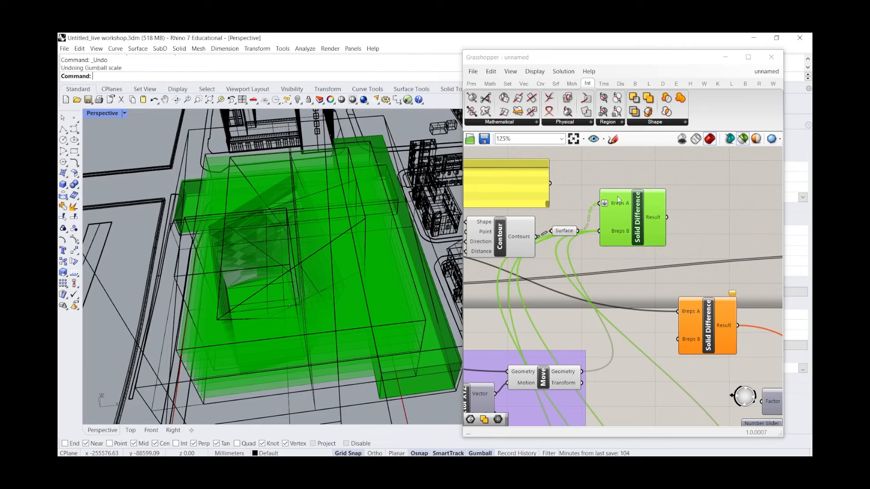
# Undo the Breps B wire transfer and the flattening of Breps A on the new Solid Difference
pyautogui.hotkey('ctrl', 'z')
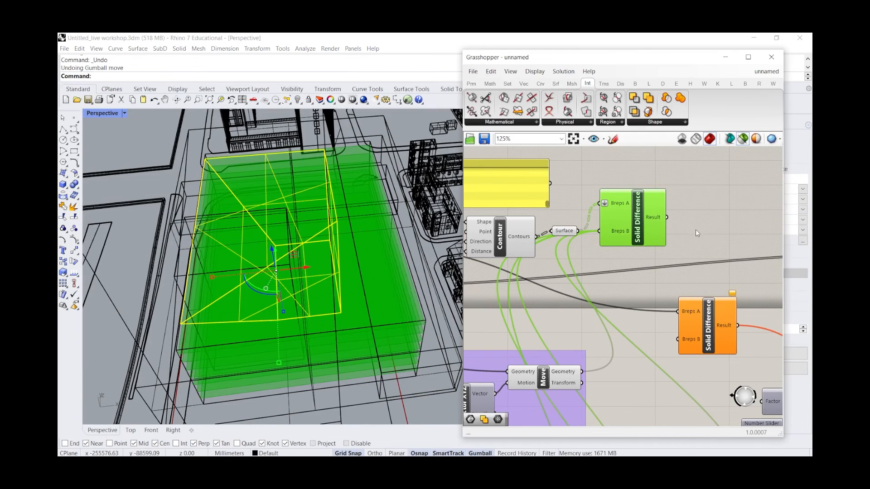
pyautogui.click(705, 231)
pyautogui.hotkey('ctrl', 'z')
pyautogui.hotkey('ctrl', 'z')
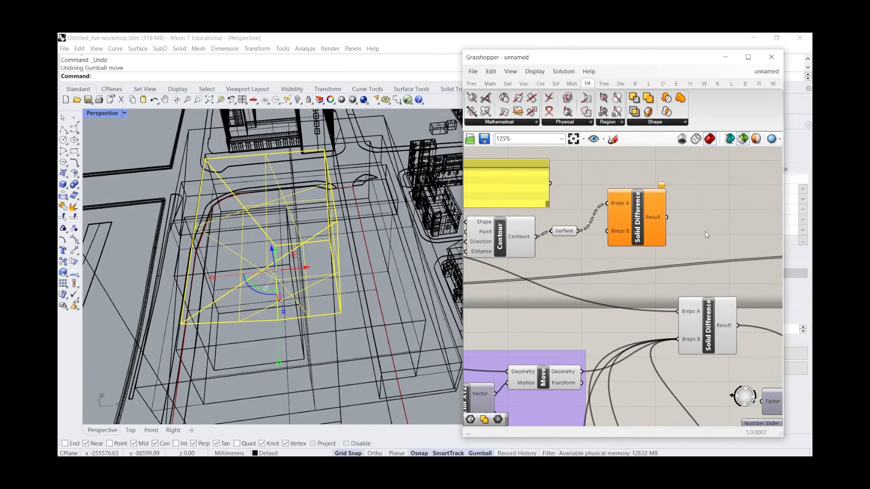
# Try a Region Difference on the new floor surfaces, flattening Curves A and transferring the void Brep wires to Curves B
pyautogui.moveTo(647, 216); pyautogui.dragTo(660, 212)
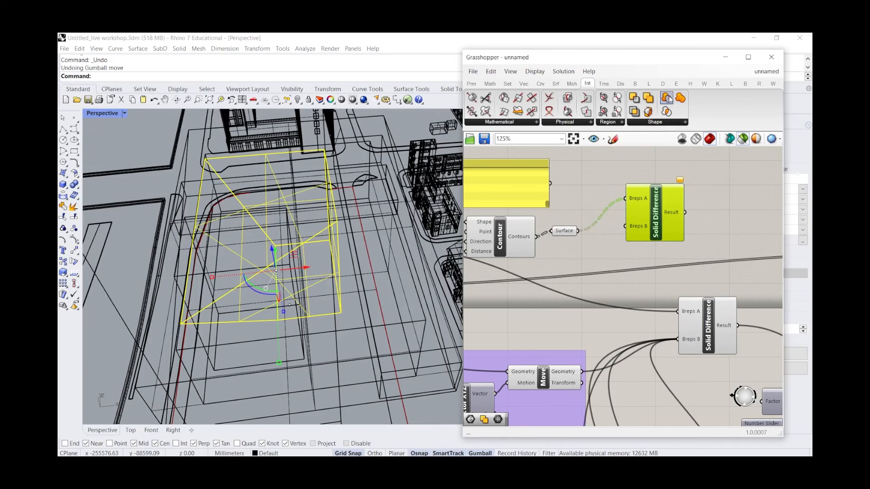
pyautogui.moveTo(669, 100); pyautogui.dragTo(614, 180)
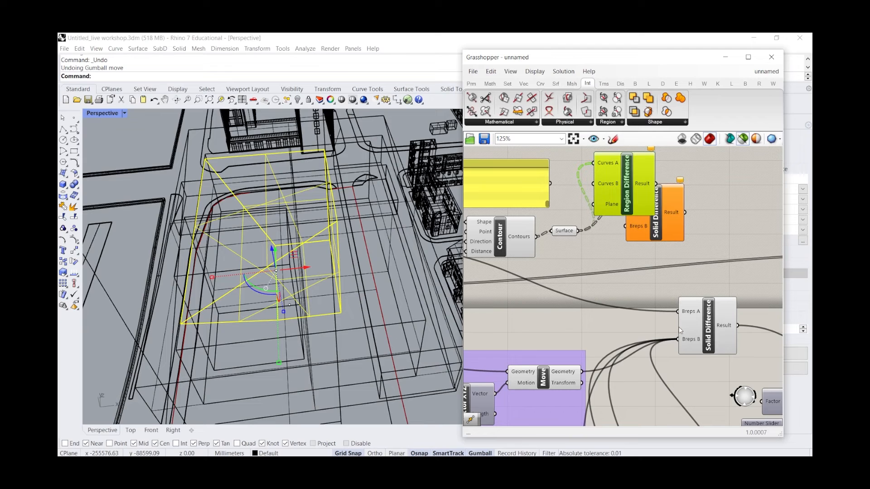
pyautogui.rightClick(615, 176)
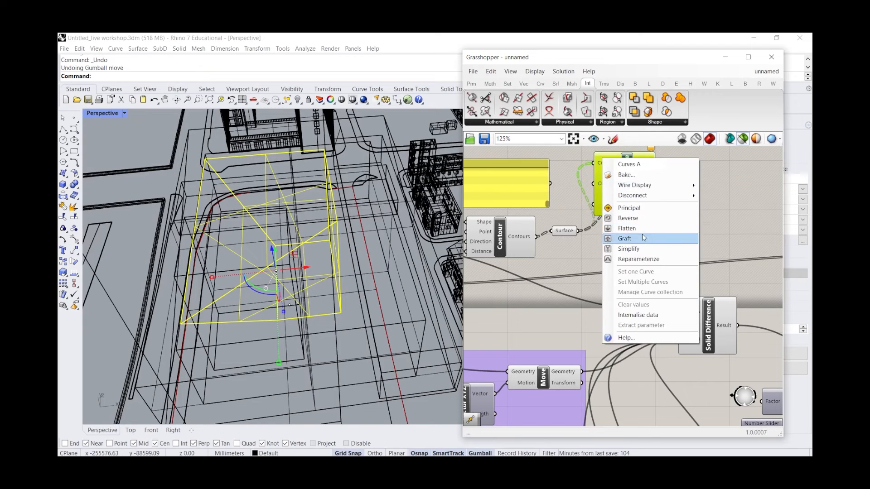
pyautogui.click(643, 236)
pyautogui.keyDown('ctrl'); pyautogui.keyDown('shift'); pyautogui.moveTo(678, 339); pyautogui.dragTo(609, 202); pyautogui.keyUp('shift'); pyautogui.keyUp('ctrl')
pyautogui.moveTo(641, 200); pyautogui.dragTo(656, 218)
# Undo the Region Difference trial, including its wire transfer, flattening and placement
pyautogui.click(706, 229)
pyautogui.hotkey('ctrl', 'z')
pyautogui.hotkey('ctrl', 'z')
pyautogui.hotkey('ctrl', 'z')
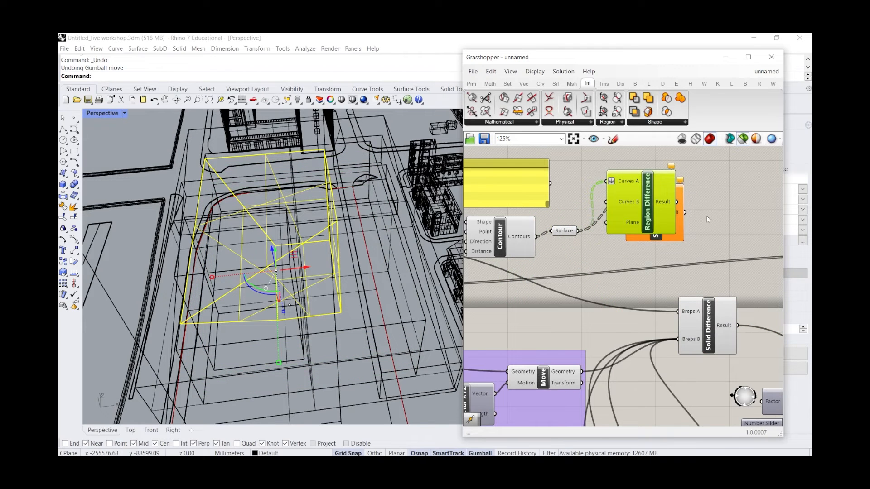
pyautogui.hotkey('ctrl', 'z')
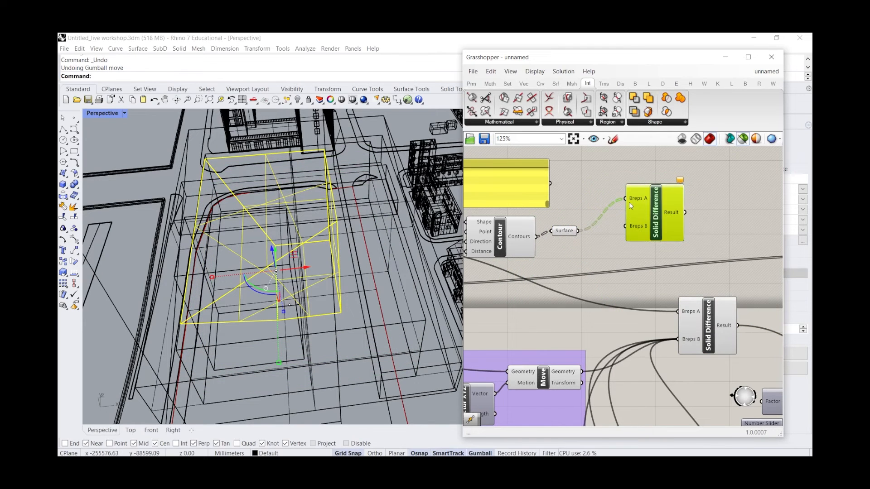
# Turn off the preview of the original Unit Z, Contour, Surface and Flip components that generate the floors
pyautogui.scroll(-5, 629, 202)
pyautogui.scroll(2, 579, 248)
pyautogui.click(579, 248)
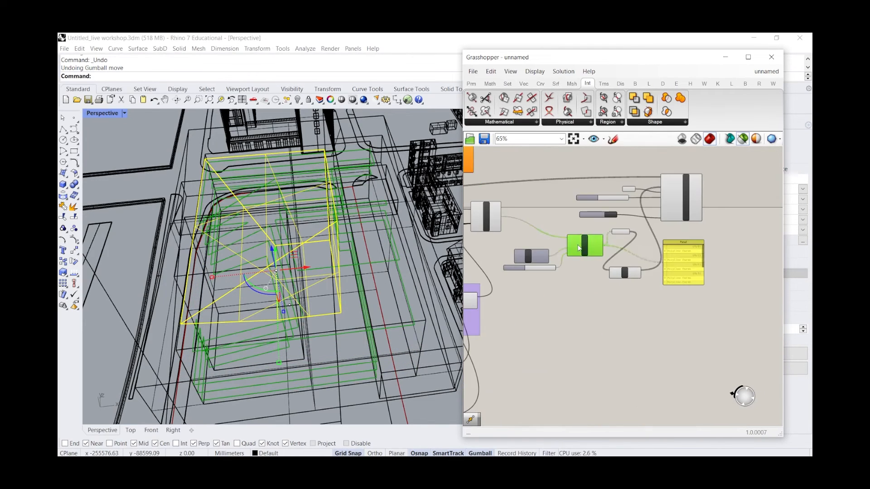
pyautogui.scroll(4, 579, 248)
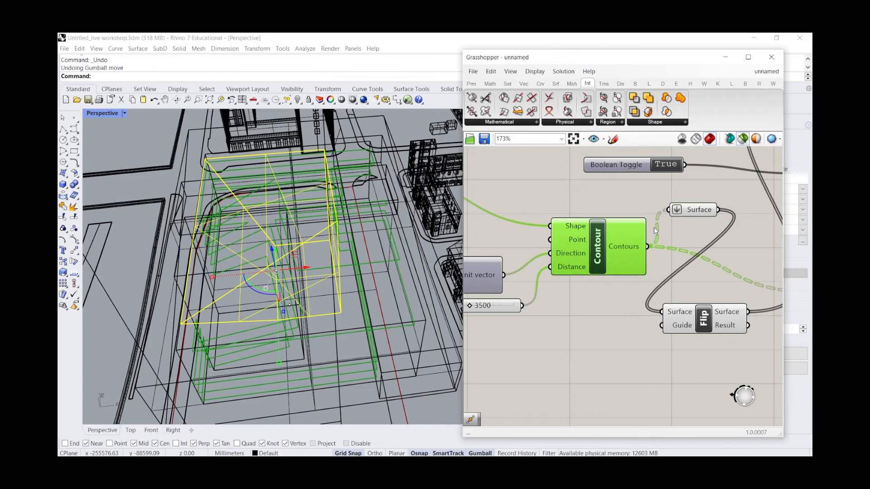
pyautogui.scroll(-5, 611, 187)
pyautogui.moveTo(640, 315); pyautogui.dragTo(510, 214)
pyautogui.rightClick(519, 193)
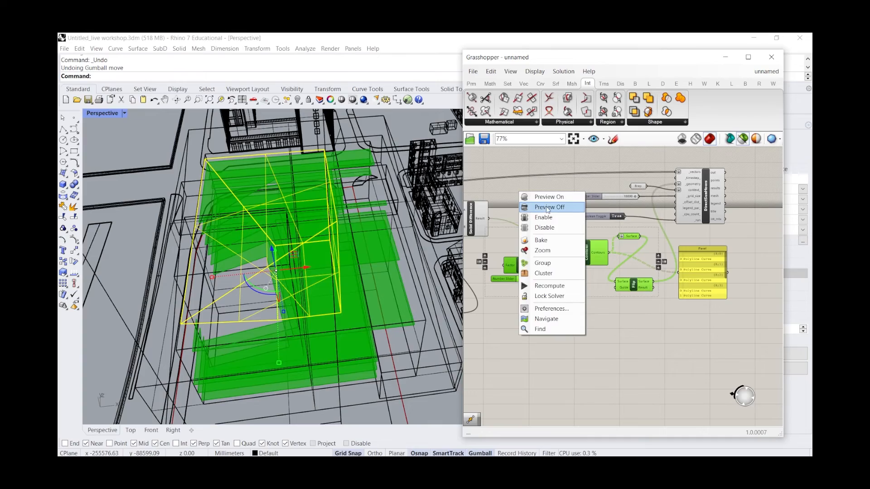
pyautogui.click(548, 208)
pyautogui.click(548, 208)
# Examine the DirectSunHours results on the floors from above and review the sliders driving the moved and rotated void Breps
pyautogui.click(689, 194)
pyautogui.moveTo(290, 236)
pyautogui.mouseDown(button='right')
pyautogui.moveTo(318, 230)
pyautogui.moveTo(352, 202)
pyautogui.moveTo(342, 254)
pyautogui.moveTo(235, 218)
pyautogui.moveTo(254, 247)
pyautogui.moveTo(283, 233)
pyautogui.moveTo(286, 240)
pyautogui.mouseUp(button='right')
pyautogui.scroll(-6, 672, 256)
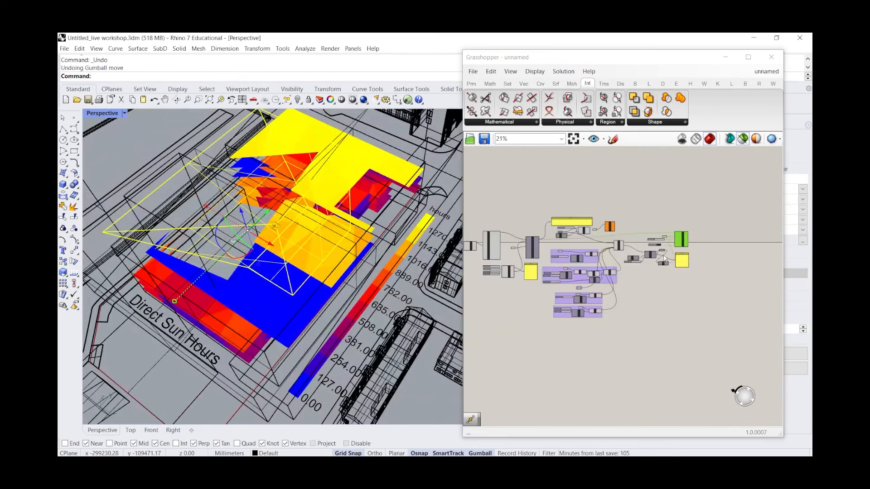
pyautogui.scroll(8, 561, 256)
pyautogui.moveTo(561, 251); pyautogui.dragTo(558, 252)
pyautogui.scroll(-1, 561, 272)
pyautogui.moveTo(529, 333); pyautogui.dragTo(528, 334)
pyautogui.scroll(-7, 510, 327)
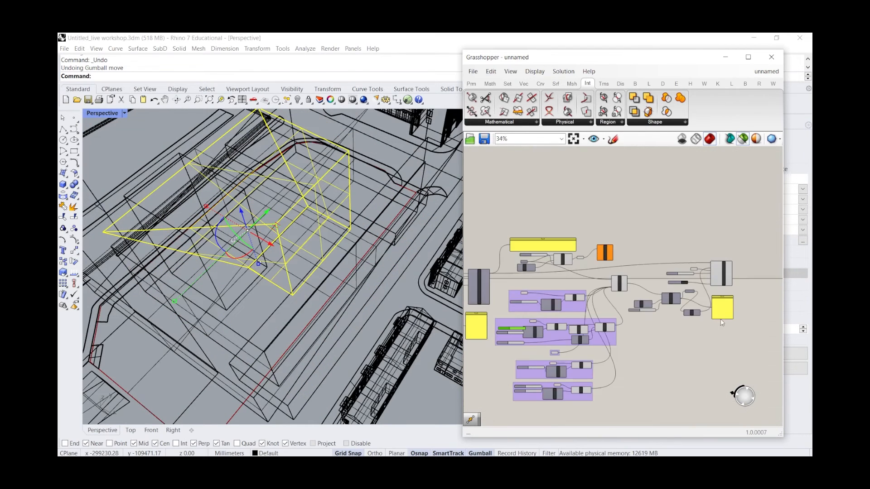
# Shift the moved and rotated void Brep by setting its X slider to -2752 and its Y slider to -23581
pyautogui.scroll(7, 539, 337)
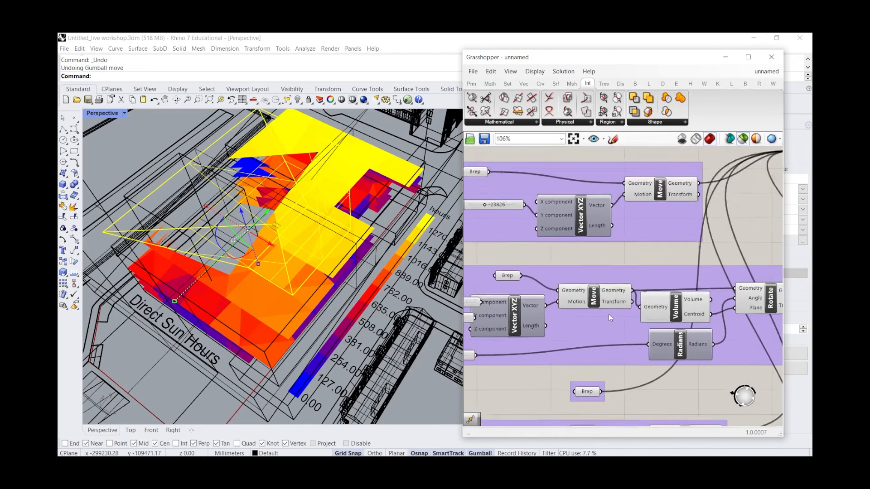
pyautogui.scroll(-3, 546, 320)
pyautogui.scroll(2, 630, 316)
pyautogui.scroll(-3, 623, 318)
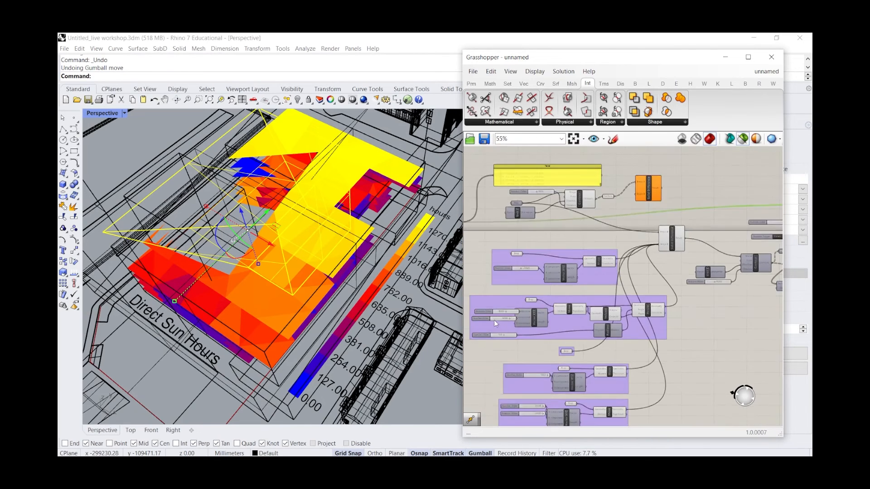
pyautogui.scroll(6, 512, 324)
pyautogui.moveTo(524, 319); pyautogui.dragTo(544, 301)
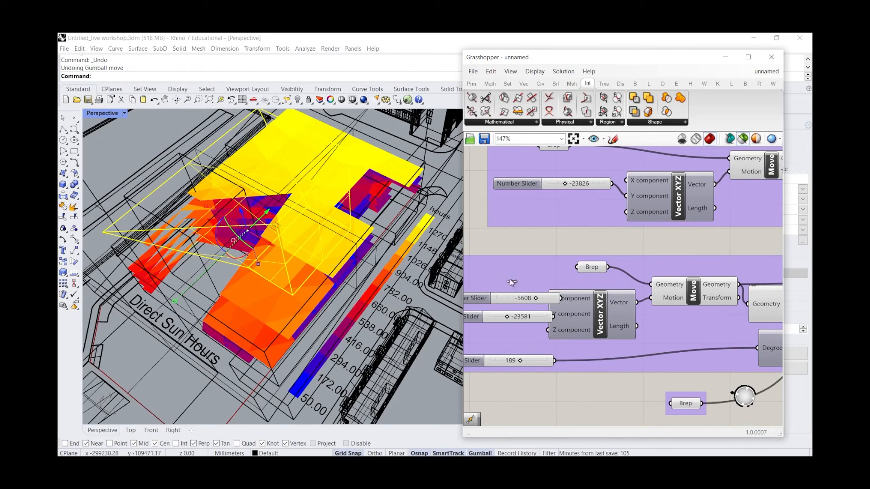
pyautogui.scroll(-3, 501, 265)
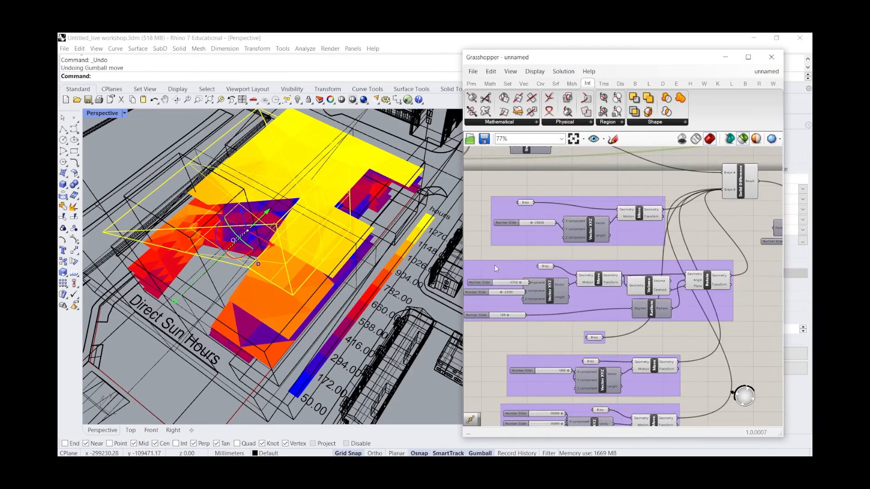
# Delete the orange warning component and the small parameter feeding it from the alternative floor branch above the void groups
pyautogui.scroll(-5, 494, 267)
pyautogui.scroll(4, 599, 225)
pyautogui.click(563, 214)
pyautogui.click(510, 199)
pyautogui.press('Delete')
pyautogui.click(481, 218)
pyautogui.press('Delete')
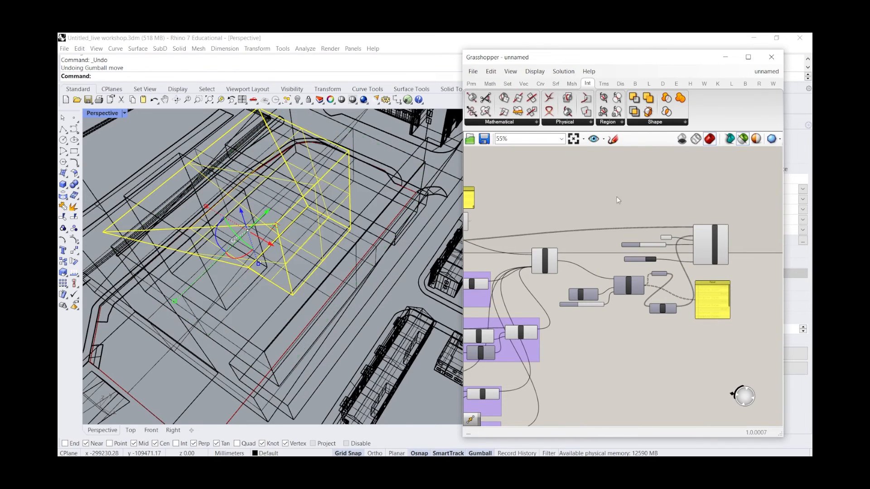
# Turn off the preview of all mass, void and contour components upstream of DirectSunHours, leaving only the analysis displayed
pyautogui.scroll(-3, 660, 208)
pyautogui.click(697, 229)
pyautogui.moveTo(286, 200)
pyautogui.mouseDown(button='right')
pyautogui.moveTo(263, 193)
pyautogui.moveTo(290, 193)
pyautogui.mouseUp(button='right')
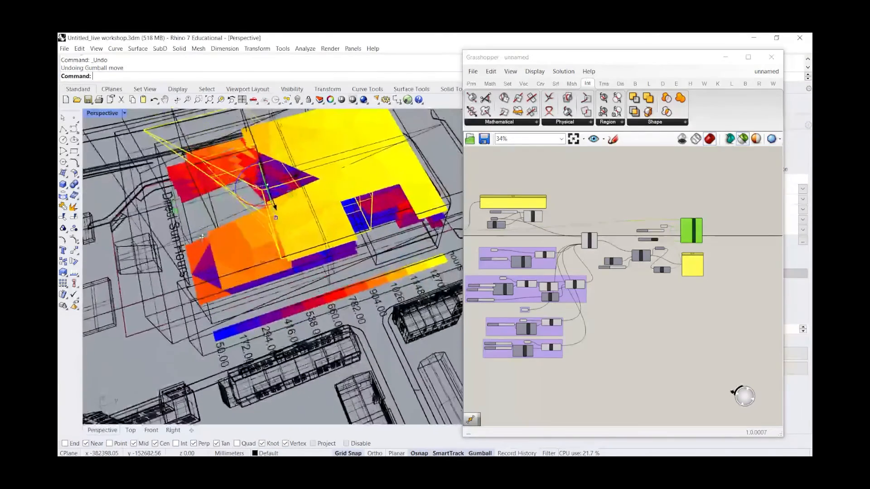
pyautogui.click(717, 339)
pyautogui.scroll(-2, 702, 348)
pyautogui.moveTo(670, 375); pyautogui.dragTo(491, 197)
pyautogui.rightClick(526, 203)
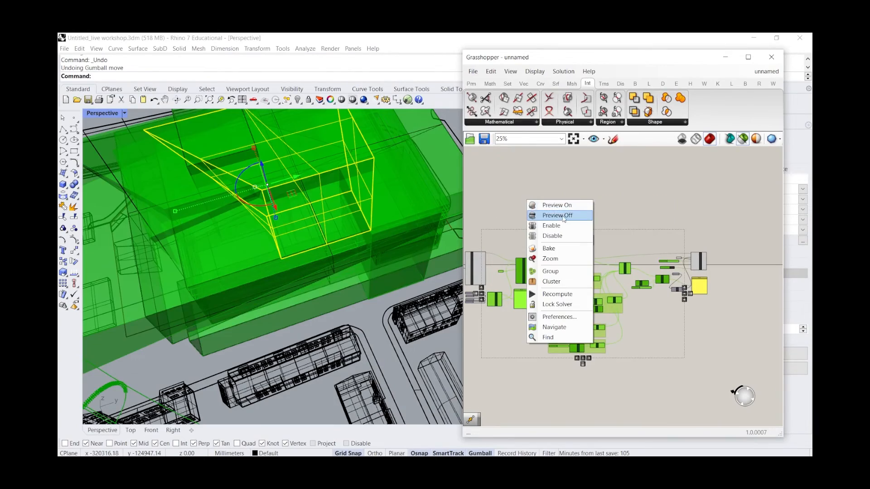
pyautogui.click(557, 215)
pyautogui.click(701, 259)
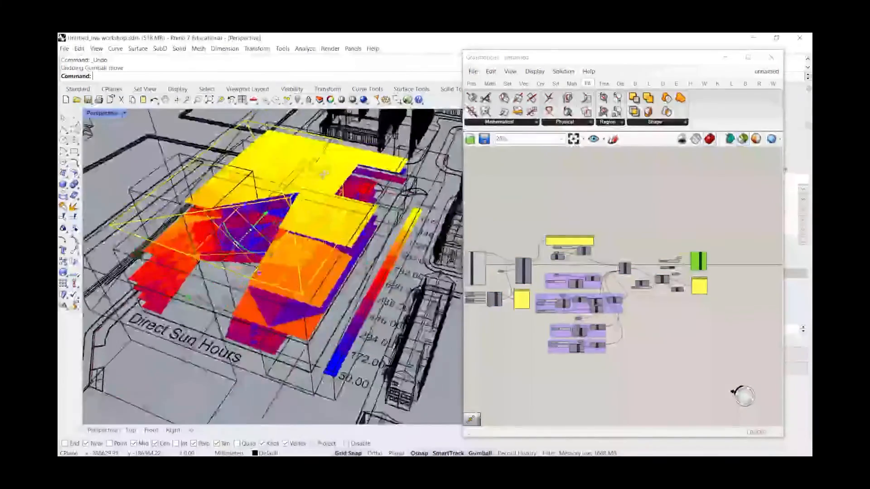
# Examine the Contour, Solid Difference, floor Surface and DirectSunHours outputs one after another in the model
pyautogui.scroll(6, 700, 254)
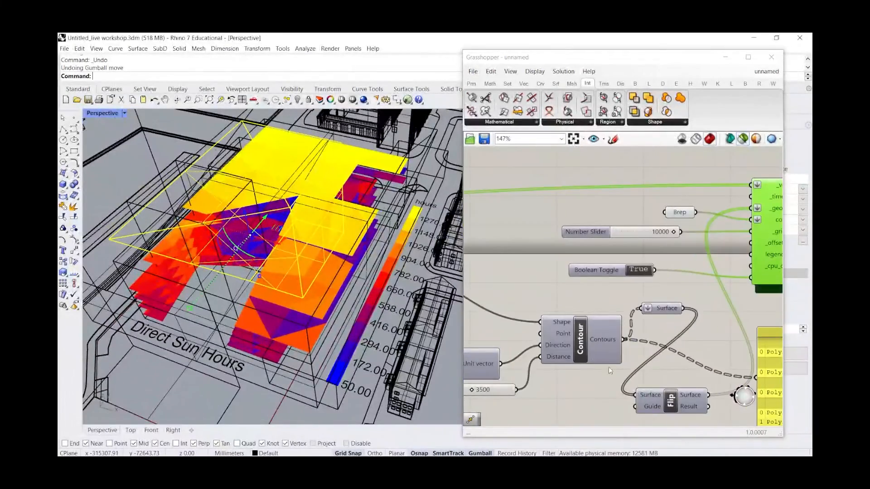
pyautogui.click(572, 330)
pyautogui.scroll(1, 619, 323)
pyautogui.scroll(-3, 621, 317)
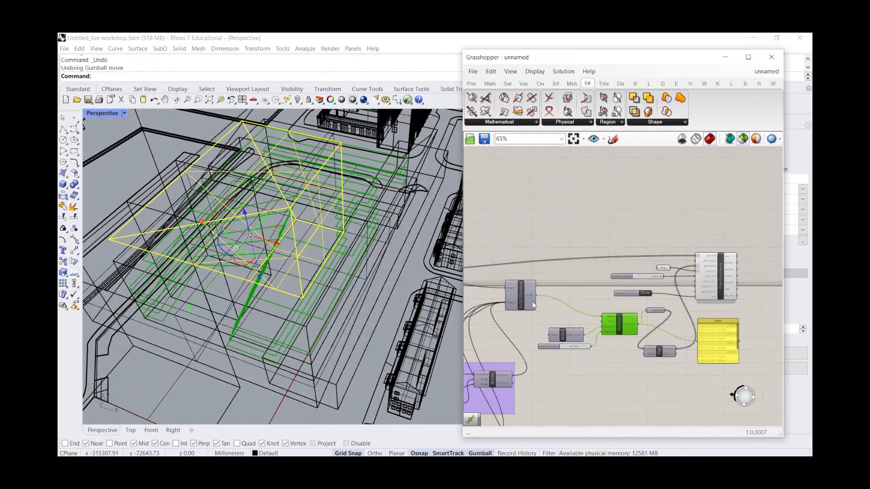
pyautogui.scroll(5, 529, 295)
pyautogui.click(519, 290)
pyautogui.scroll(-3, 518, 288)
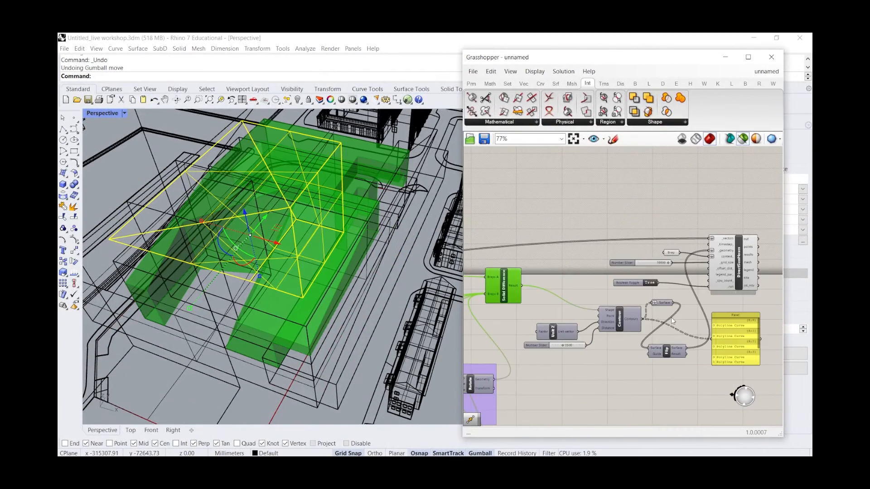
pyautogui.scroll(3, 621, 316)
pyautogui.click(612, 317)
pyautogui.click(670, 288)
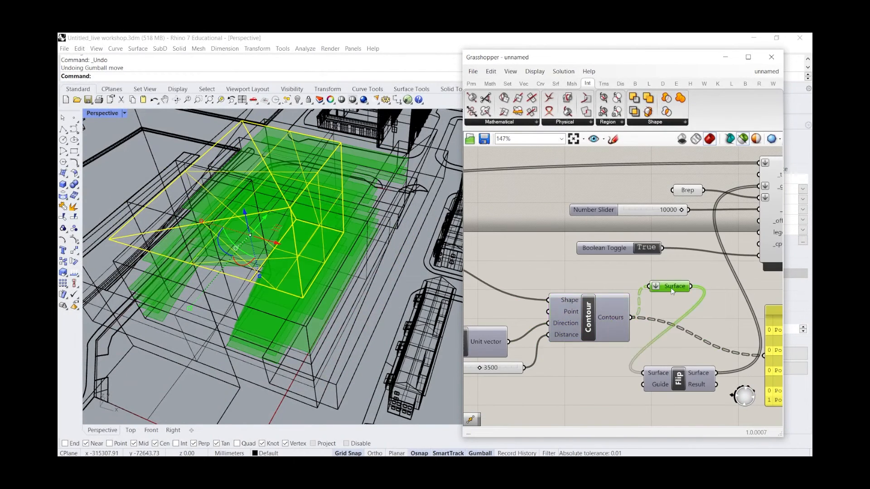
pyautogui.scroll(-3, 670, 272)
pyautogui.click(667, 249)
pyautogui.moveTo(260, 222); pyautogui.dragTo(228, 221, button='right')
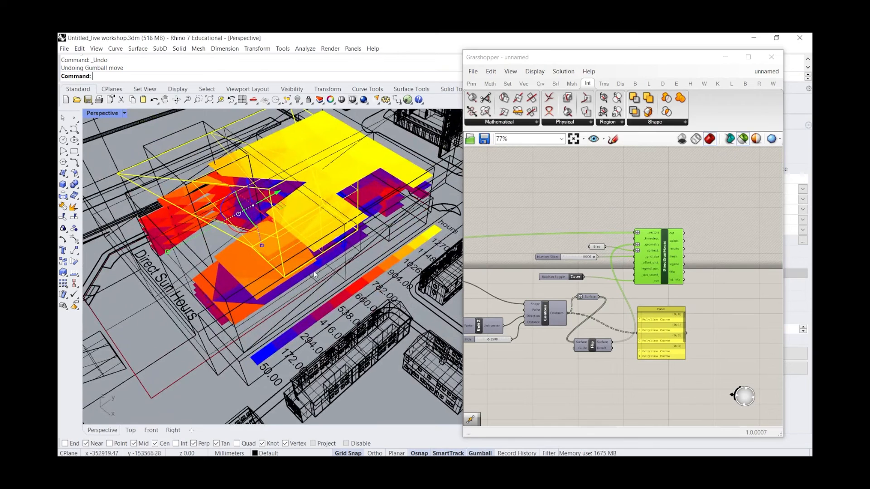
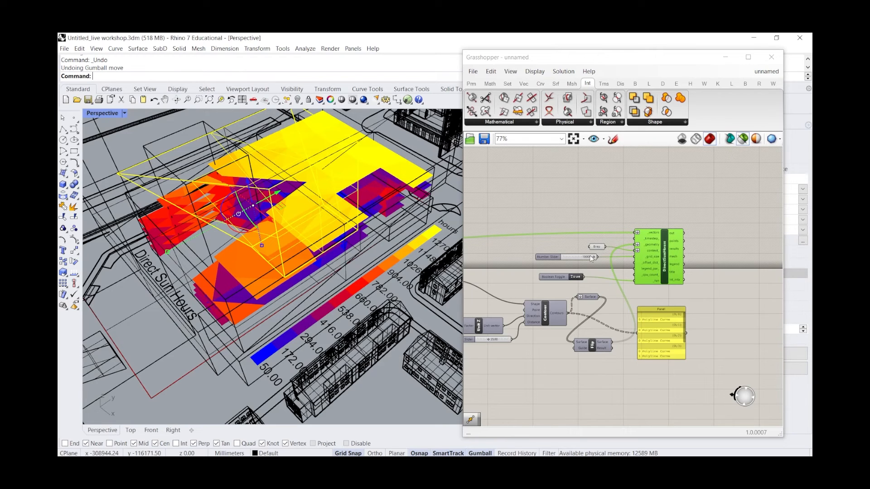
# Add a Galapagos evolutionary solver to the canvas above the DirectSunHours component
pyautogui.scroll(-5, 657, 262)
pyautogui.scroll(5, 658, 263)
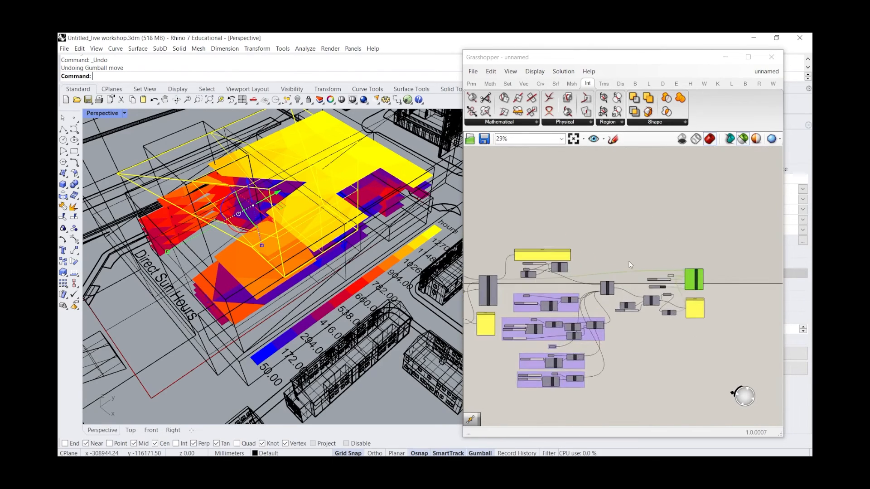
pyautogui.doubleClick(622, 198)
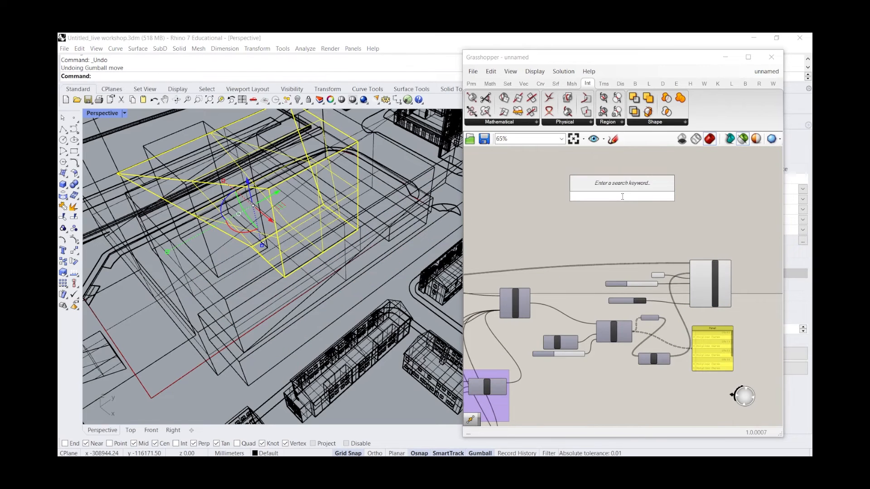
pyautogui.write('gal')
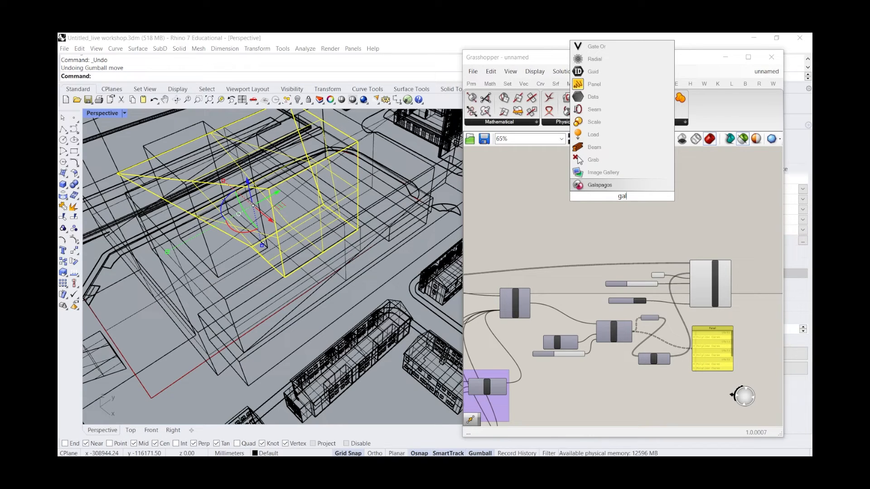
pyautogui.press('Return')
pyautogui.click(625, 197)
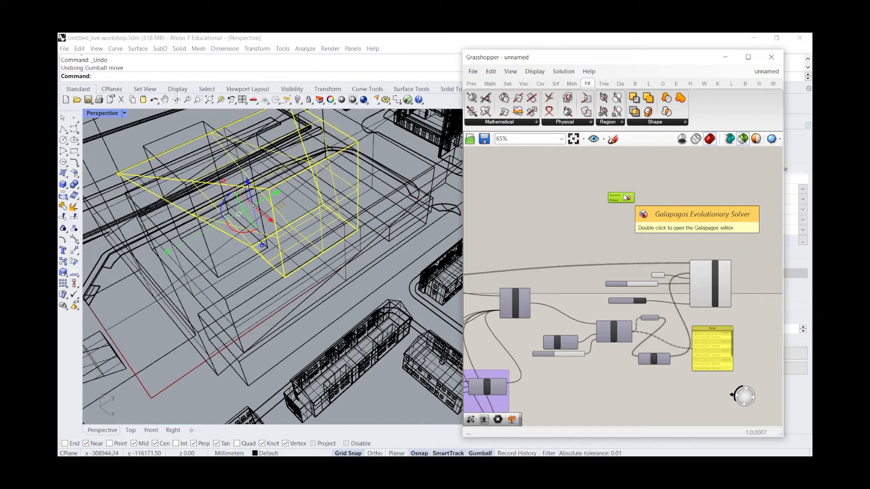
pyautogui.scroll(3, 627, 197)
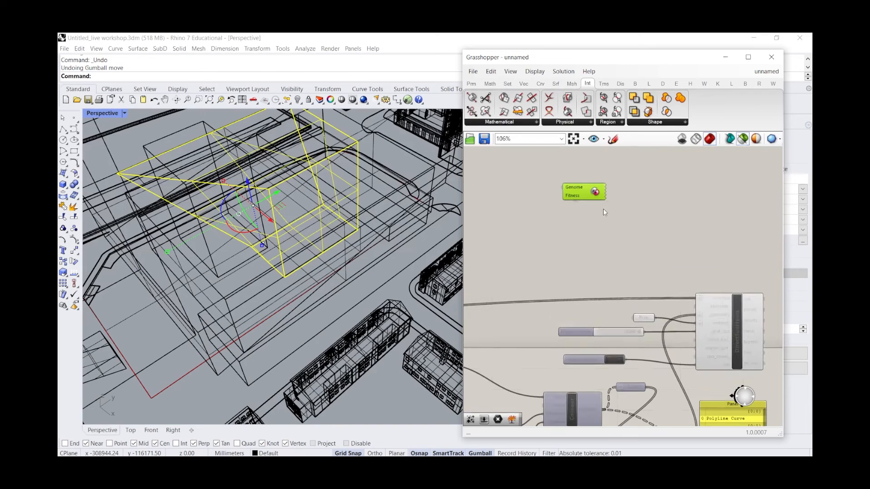
pyautogui.moveTo(641, 207); pyautogui.dragTo(675, 218)
pyautogui.scroll(-4, 547, 226)
pyautogui.scroll(5, 630, 257)
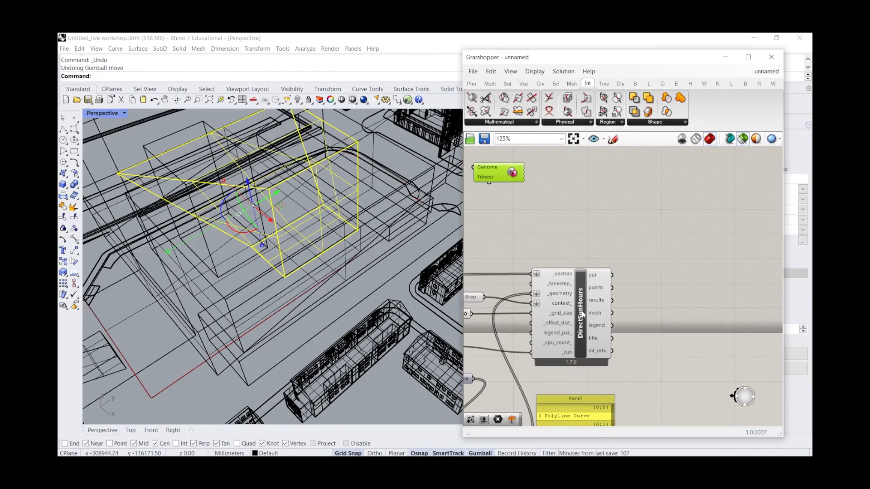
pyautogui.click(596, 300)
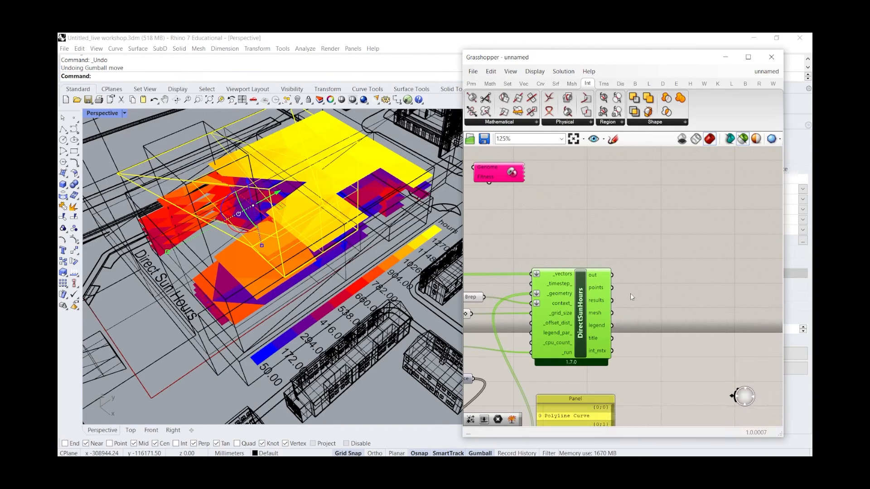
pyautogui.moveTo(601, 303)
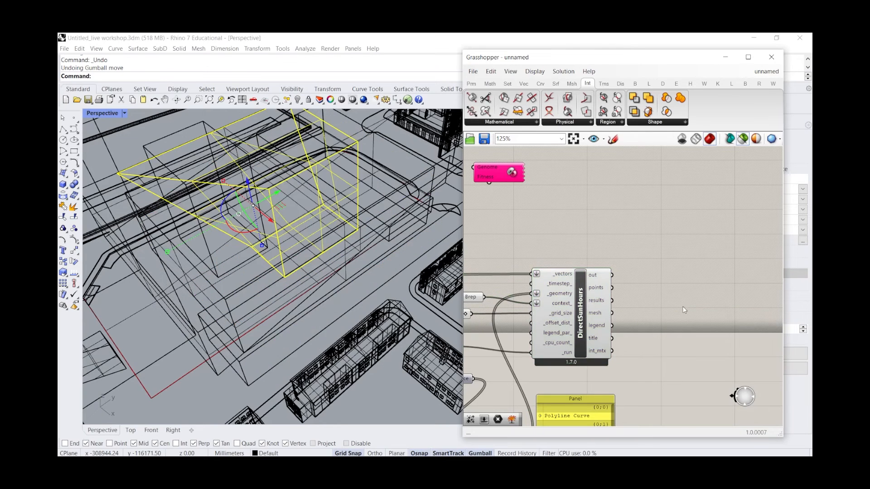
pyautogui.doubleClick(682, 306)
pyautogui.write('mass')
pyautogui.click(684, 283)
pyautogui.click(667, 307)
pyautogui.press('Delete')
# Add a Mass Addition component beside DirectSunHours and feed the results output into its Input
pyautogui.doubleClick(659, 305)
pyautogui.write('m')
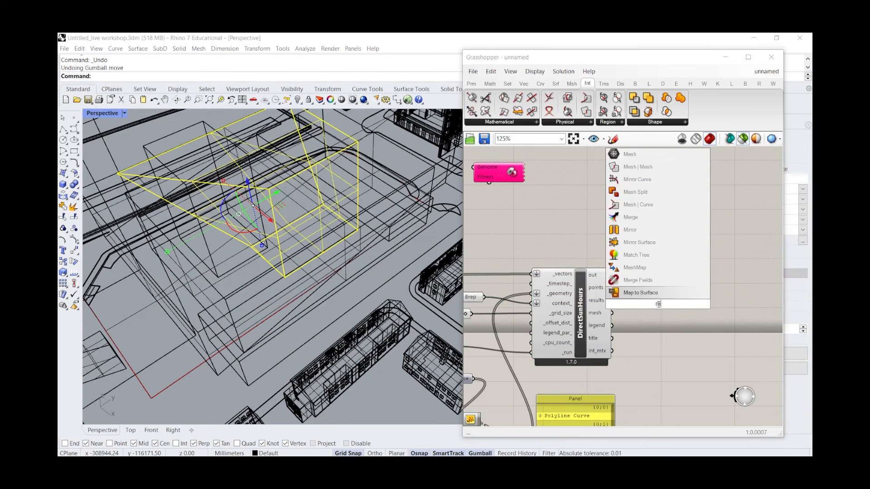
pyautogui.write('ass add')
pyautogui.click(662, 294)
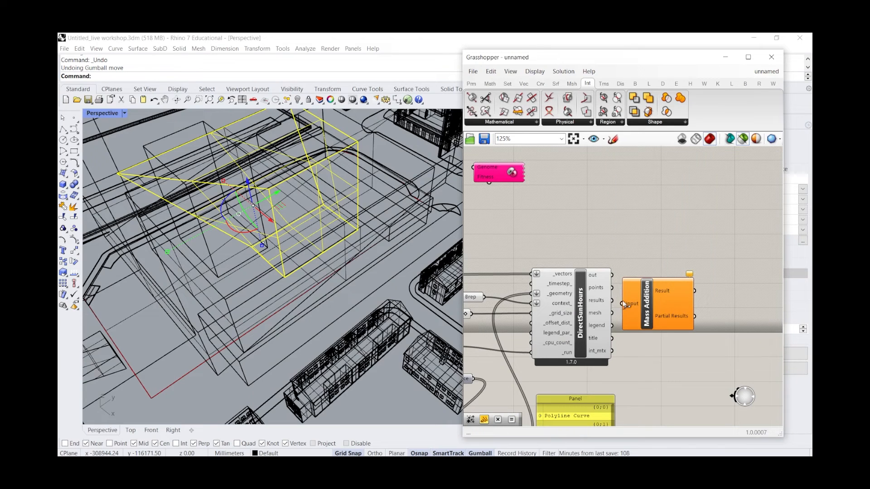
pyautogui.moveTo(613, 301); pyautogui.dragTo(653, 300)
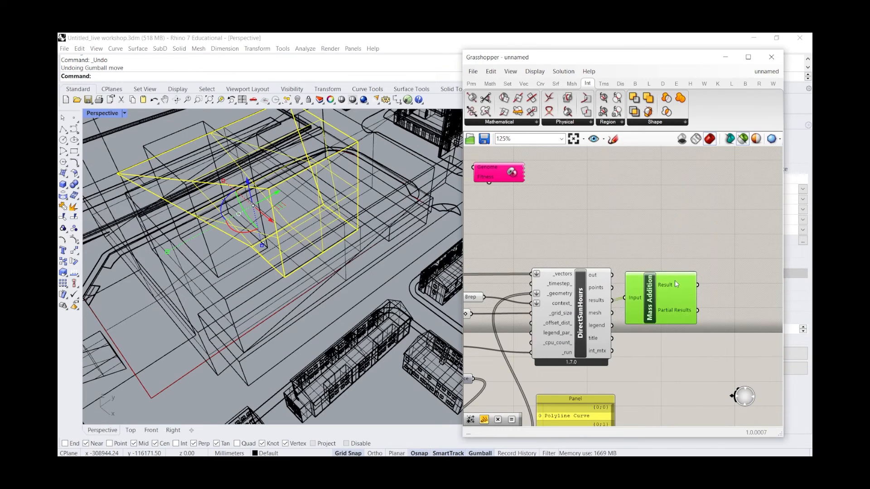
# Connect the Fitness input of Galapagos to the Result output of Mass Addition
pyautogui.scroll(-3, 578, 280)
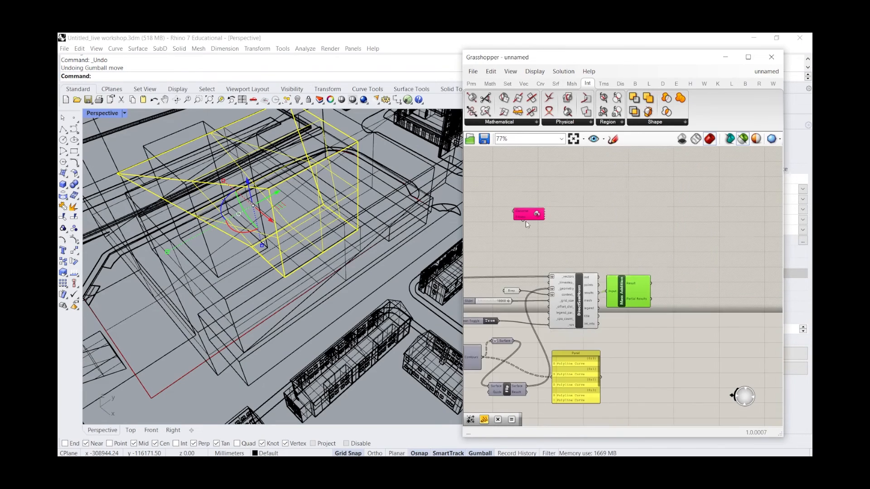
pyautogui.scroll(4, 526, 221)
pyautogui.moveTo(520, 222); pyautogui.dragTo(765, 341)
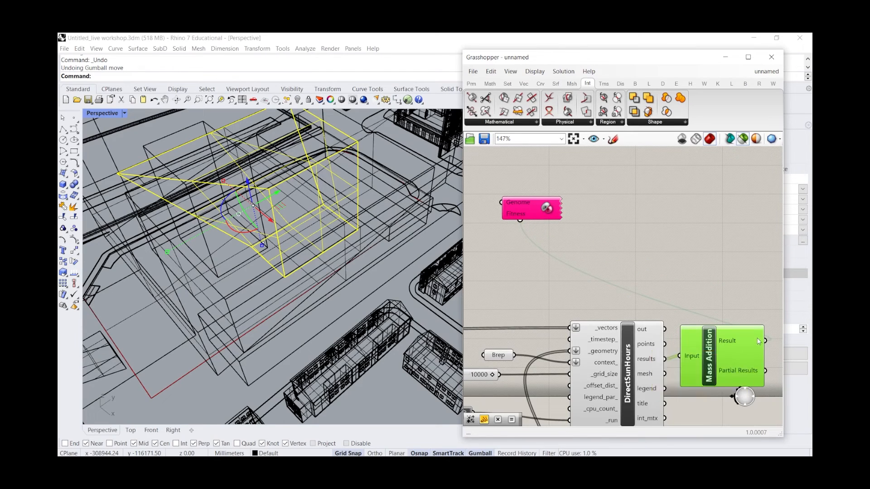
pyautogui.scroll(-8, 757, 340)
pyautogui.scroll(5, 718, 290)
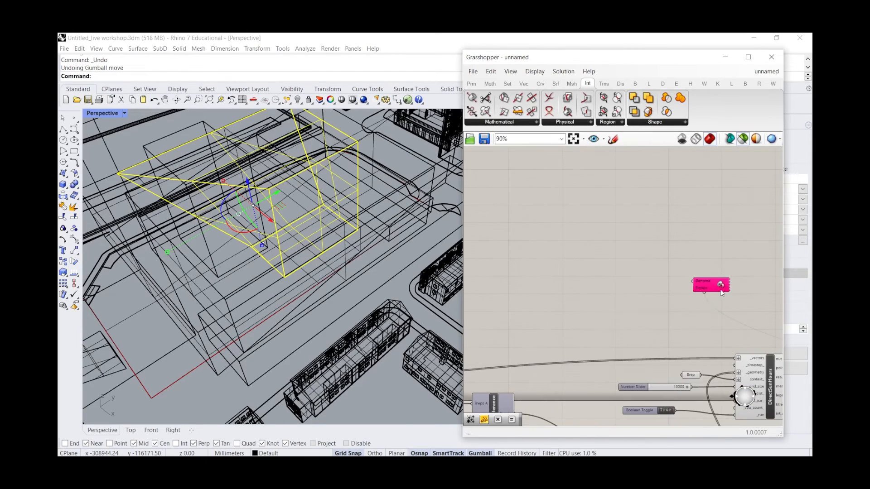
# Place the Galapagos solver right beside Mass Addition and redraw its Fitness connection to Result
pyautogui.moveTo(719, 290); pyautogui.dragTo(586, 342)
pyautogui.scroll(-6, 655, 270)
pyautogui.scroll(4, 618, 298)
pyautogui.scroll(-2, 611, 301)
pyautogui.scroll(1, 550, 320)
pyautogui.scroll(4, 704, 320)
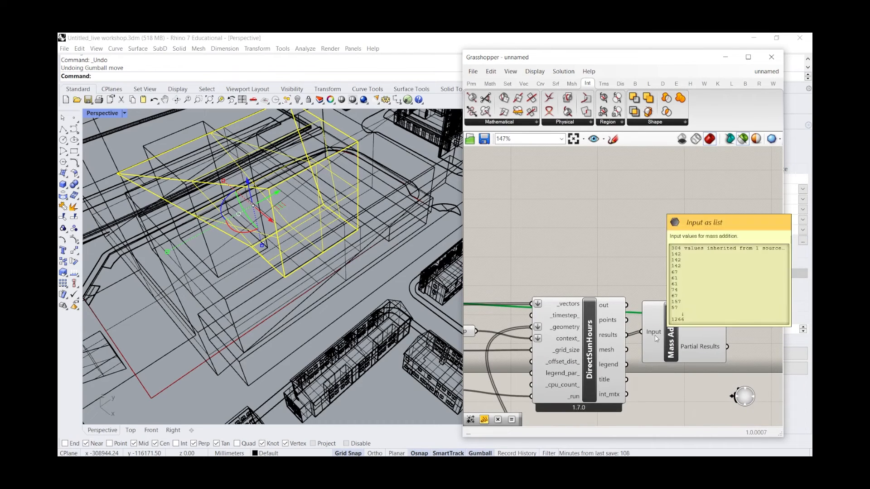
pyautogui.scroll(-4, 723, 303)
pyautogui.moveTo(523, 289); pyautogui.dragTo(707, 342)
pyautogui.scroll(5, 738, 290)
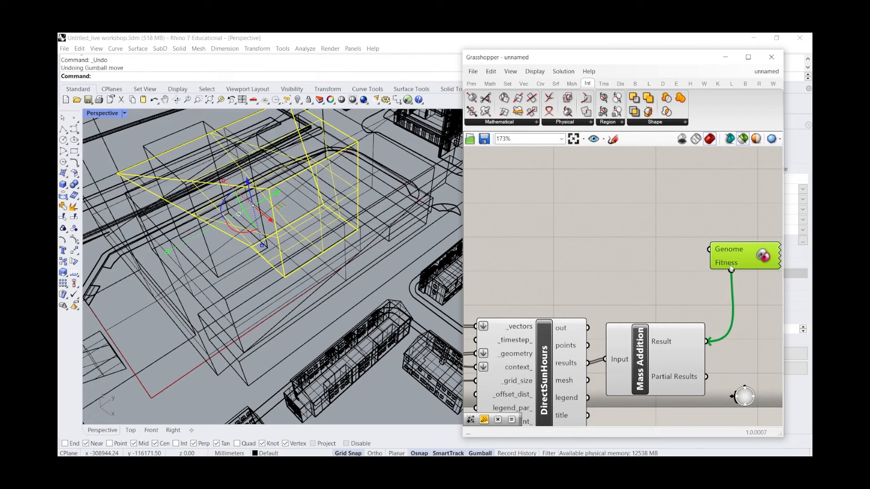
pyautogui.moveTo(732, 269); pyautogui.dragTo(699, 339)
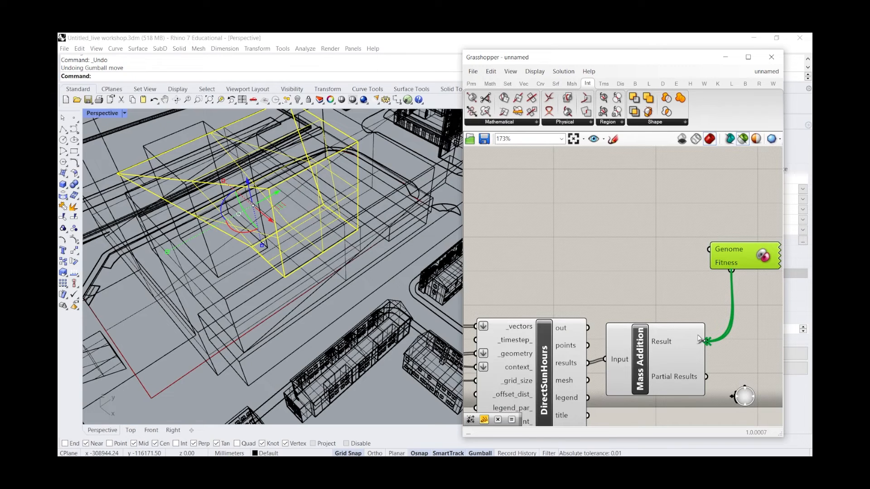
pyautogui.moveTo(732, 270); pyautogui.dragTo(705, 348)
pyautogui.moveTo(739, 268); pyautogui.dragTo(722, 272)
pyautogui.scroll(1, 721, 275)
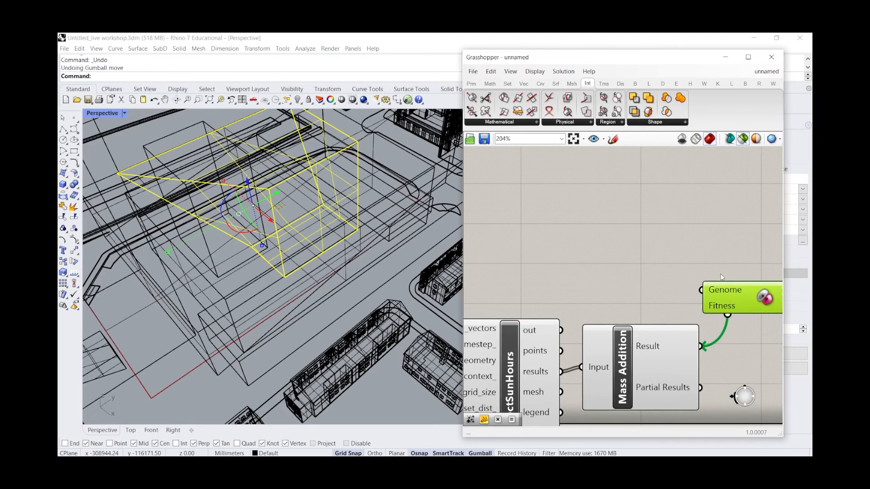
# Move Galapagos over to the void Brep groups and connect its Genome to the first group's Y-move slider
pyautogui.scroll(-7, 722, 277)
pyautogui.moveTo(732, 271); pyautogui.dragTo(530, 281)
pyautogui.scroll(-3, 660, 255)
pyautogui.scroll(5, 529, 280)
pyautogui.moveTo(620, 207); pyautogui.dragTo(569, 279)
# Add the X, Y and rotation sliders of the second void Brep group to the Galapagos Genome
pyautogui.scroll(-3, 670, 225)
pyautogui.scroll(2, 670, 225)
pyautogui.moveTo(627, 209); pyautogui.dragTo(536, 339)
pyautogui.moveTo(630, 206); pyautogui.dragTo(548, 352)
pyautogui.moveTo(631, 210); pyautogui.dragTo(534, 379)
pyautogui.scroll(-3, 628, 200)
pyautogui.scroll(3, 628, 200)
# Move Galapagos down below the second void group and add the move slider of the third group to its Genome
pyautogui.moveTo(629, 199); pyautogui.dragTo(658, 385)
pyautogui.scroll(-5, 651, 285)
pyautogui.scroll(7, 641, 338)
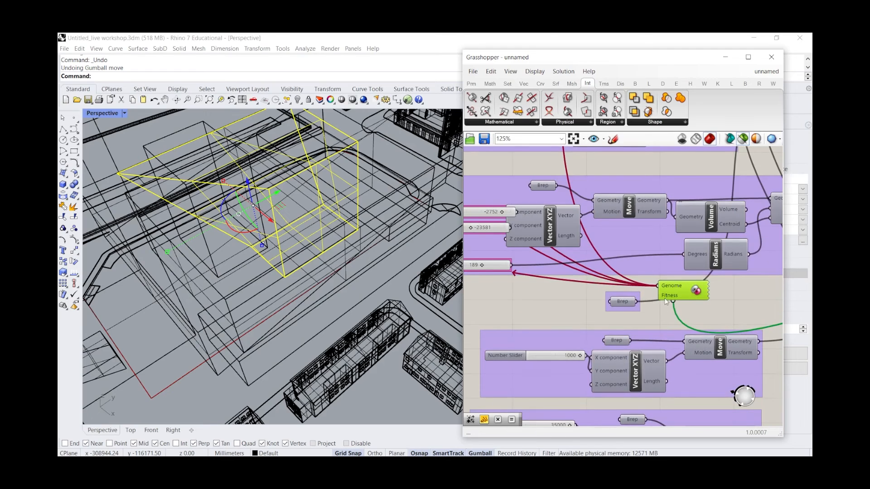
pyautogui.moveTo(657, 286); pyautogui.dragTo(582, 356)
pyautogui.scroll(-4, 661, 290)
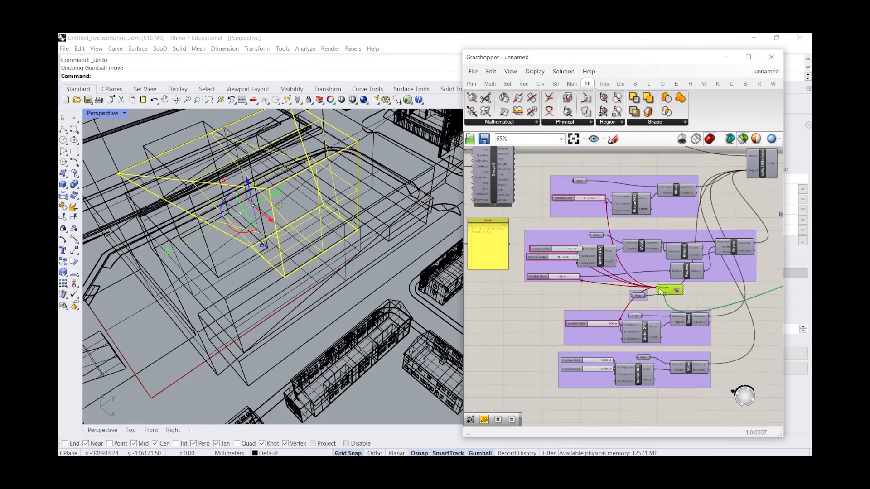
# Add both move sliders of the lowest void Brep group to the Galapagos Genome
pyautogui.moveTo(660, 290); pyautogui.dragTo(589, 360)
pyautogui.keyDown('shift'); pyautogui.moveTo(658, 289); pyautogui.dragTo(606, 370); pyautogui.keyUp('shift')
pyautogui.scroll(-2, 514, 357)
pyautogui.moveTo(700, 321); pyautogui.dragTo(628, 335, button='right')
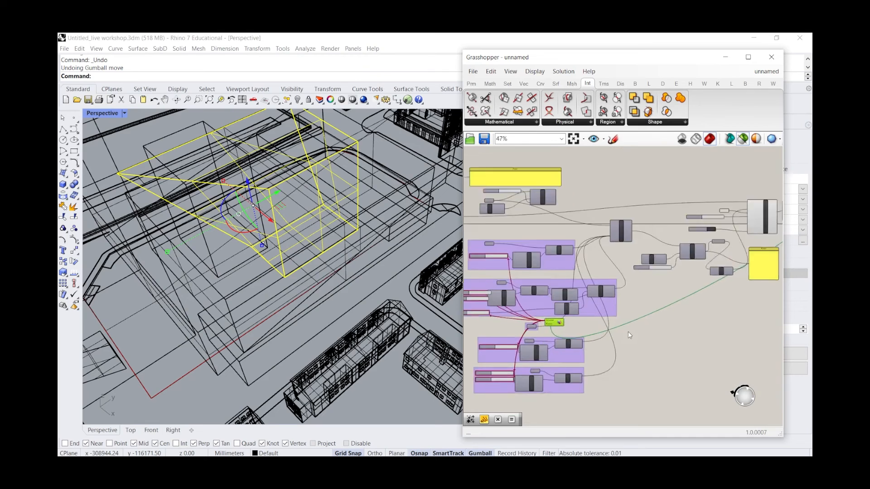
# Move Galapagos back to the sun hours analysis, above the Mass Addition component, and deselect it
pyautogui.scroll(-2, 630, 335)
pyautogui.moveTo(627, 309); pyautogui.dragTo(726, 213)
pyautogui.scroll(3, 766, 227)
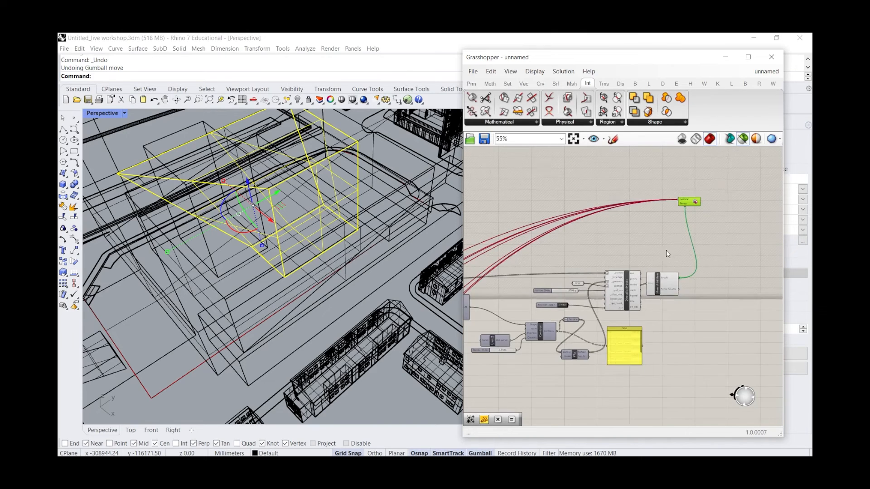
pyautogui.scroll(2, 666, 250)
pyautogui.moveTo(693, 179); pyautogui.dragTo(695, 233)
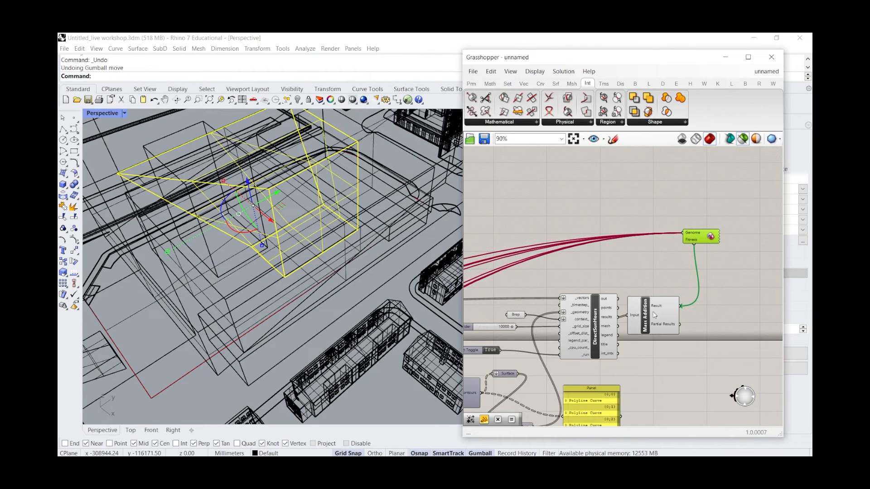
pyautogui.scroll(1, 662, 310)
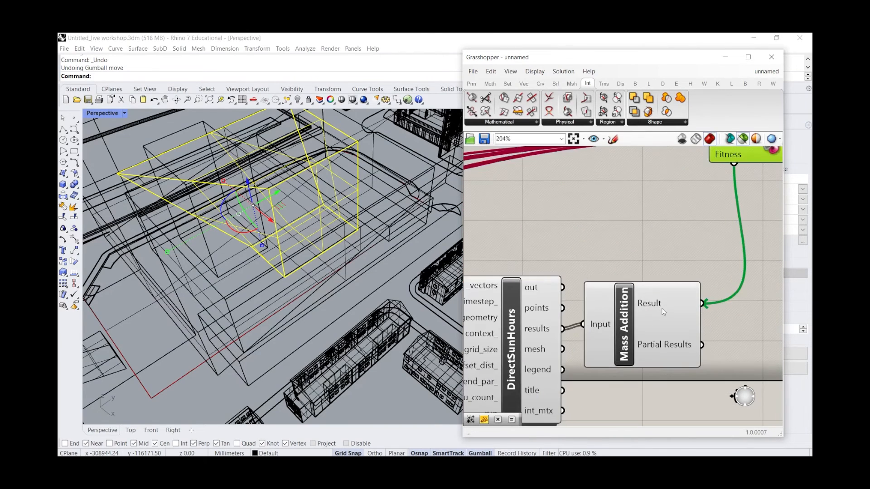
pyautogui.moveTo(722, 249); pyautogui.dragTo(687, 306)
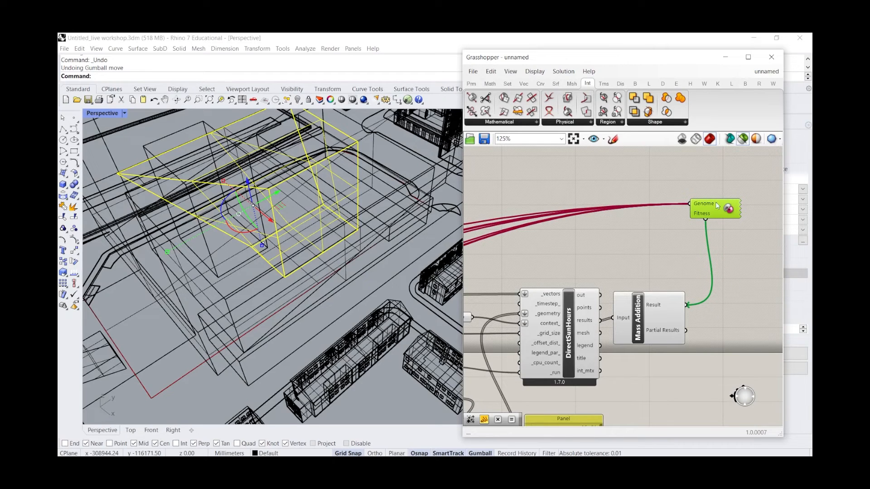
pyautogui.moveTo(711, 211); pyautogui.dragTo(544, 173)
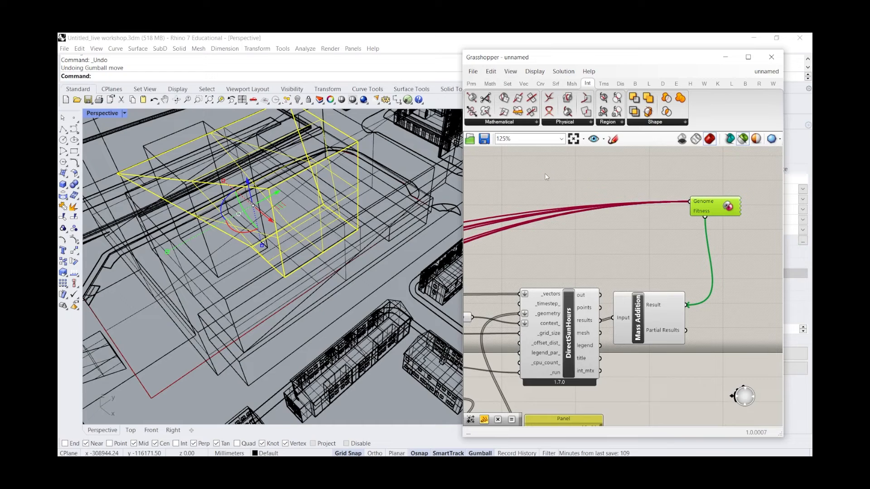
pyautogui.click(665, 248)
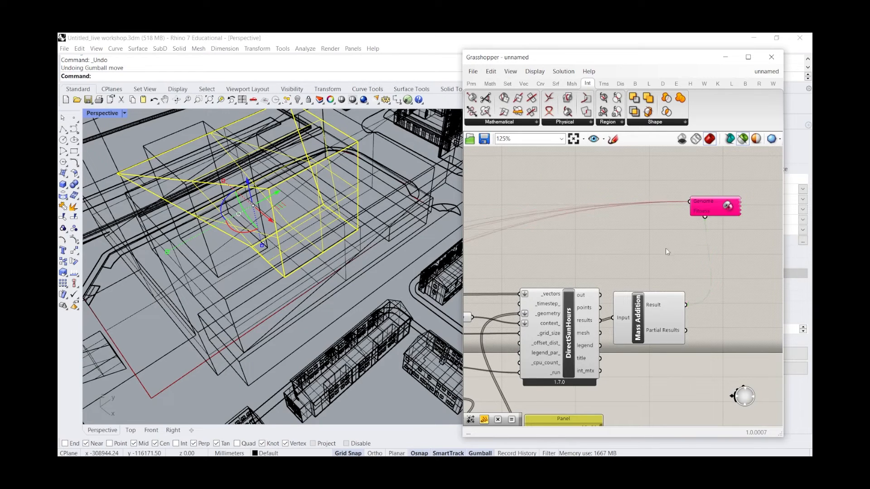
# Select DirectSunHours to display its analysis mesh and inspect the surfaces feeding its geometry input
pyautogui.scroll(-3, 665, 249)
pyautogui.click(608, 296)
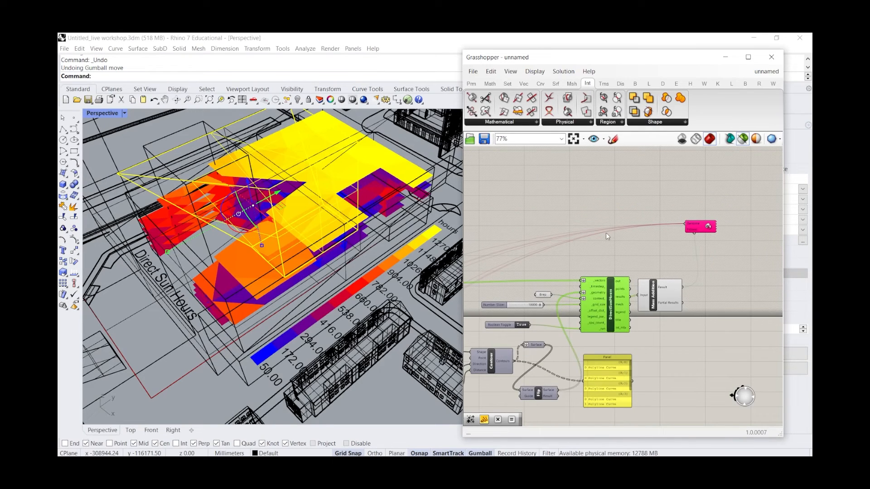
pyautogui.moveTo(609, 299); pyautogui.dragTo(612, 295)
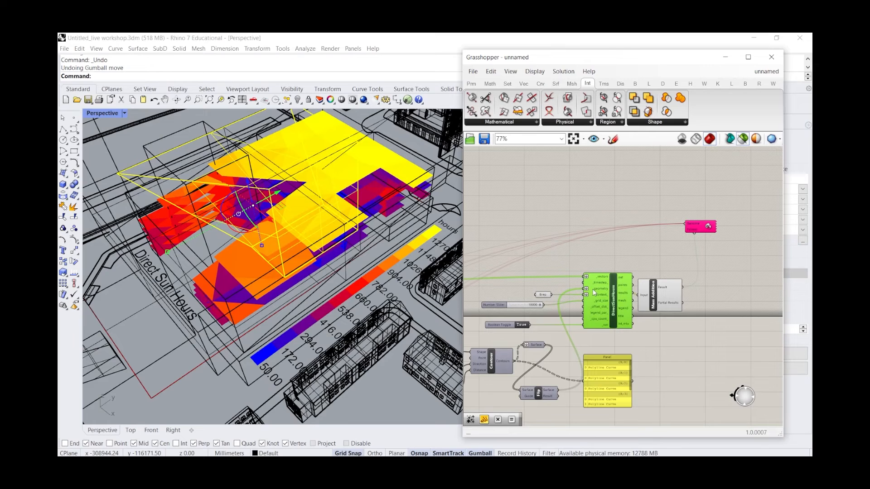
pyautogui.moveTo(593, 293)
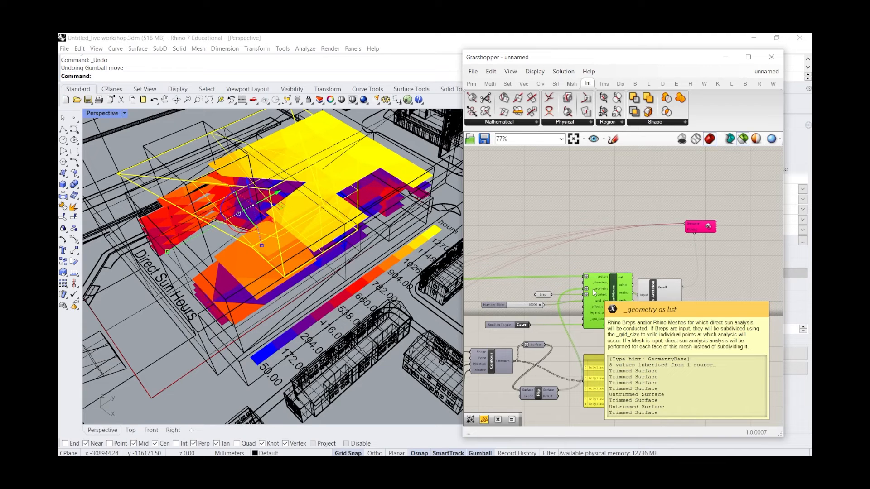
pyautogui.scroll(2, 592, 257)
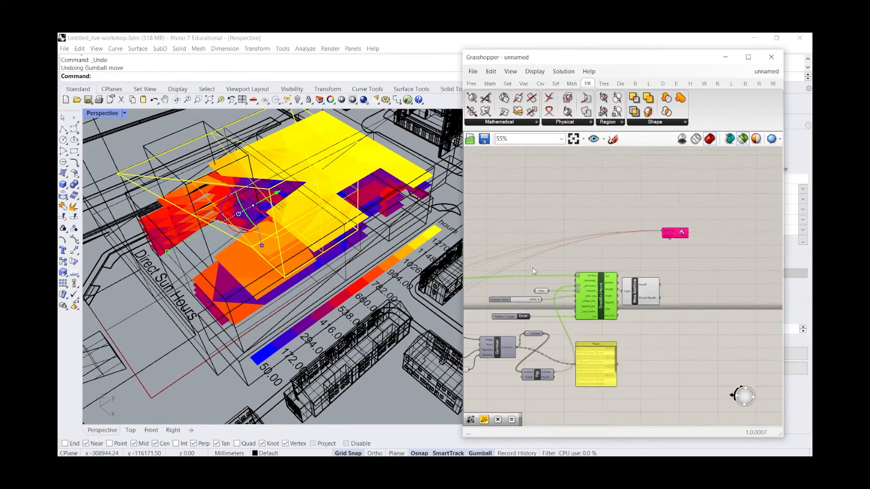
# Adjust the placement of Galapagos beside the sun hours components and undo the Mass Addition move
pyautogui.moveTo(641, 320); pyautogui.dragTo(648, 300)
pyautogui.moveTo(701, 230); pyautogui.dragTo(707, 225)
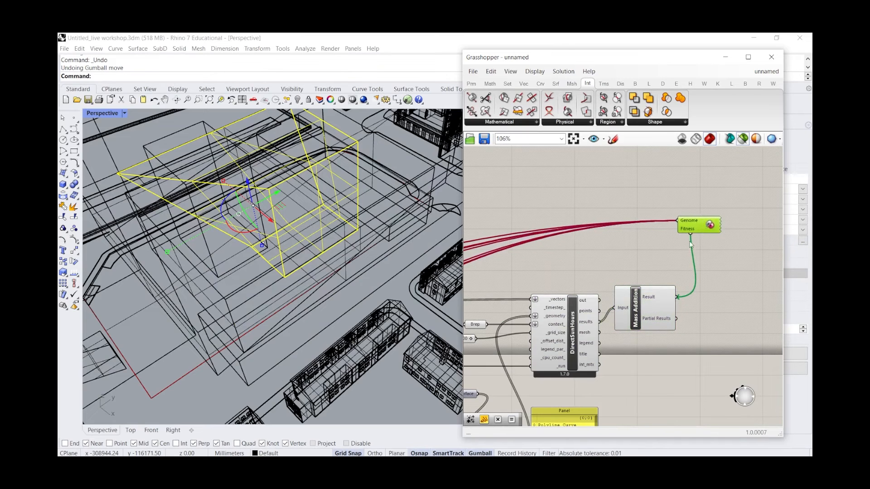
pyautogui.hotkey('ctrl', 'z')
pyautogui.click(570, 327)
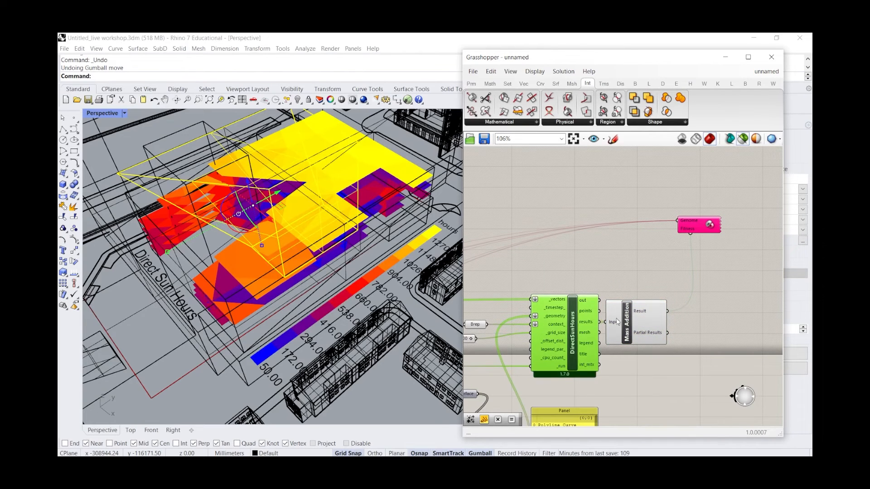
pyautogui.scroll(2, 707, 225)
pyautogui.scroll(-2, 708, 226)
pyautogui.moveTo(678, 236); pyautogui.dragTo(680, 232)
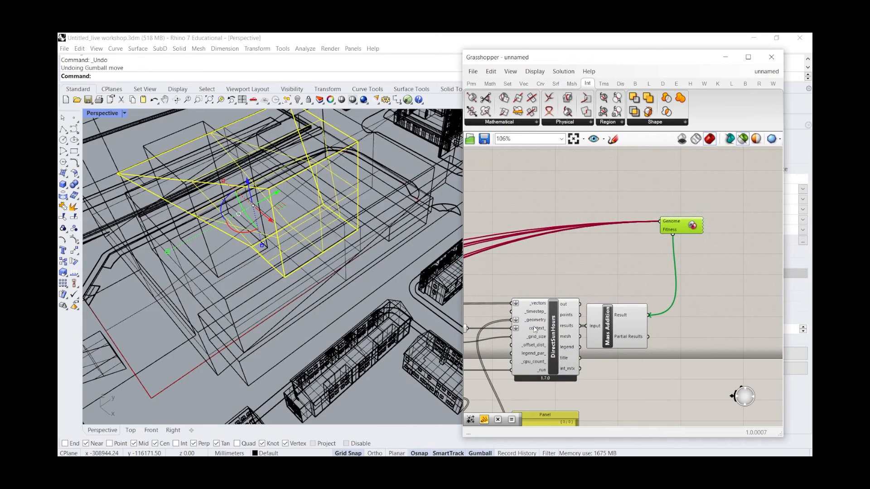
# Select DirectSunHours to preview its mesh, open the Galapagos Editor and start the solver
pyautogui.click(538, 325)
pyautogui.doubleClick(683, 230)
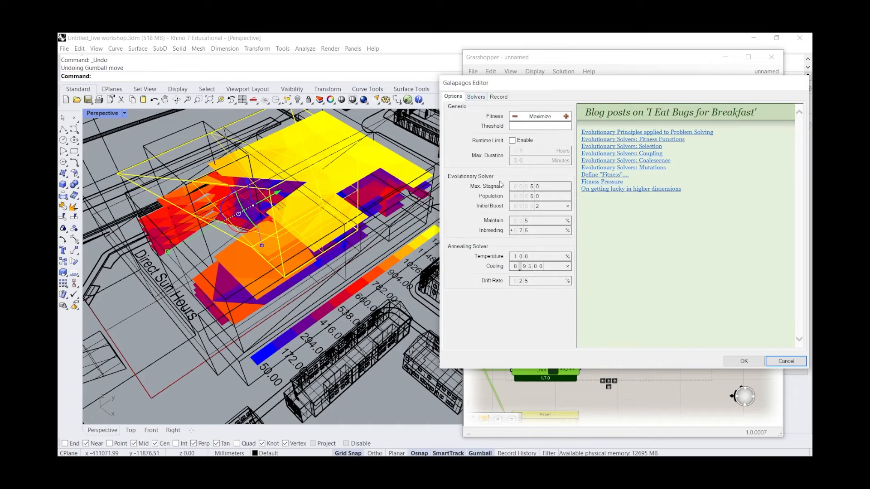
pyautogui.click(479, 95)
pyautogui.moveTo(711, 83); pyautogui.dragTo(714, 76)
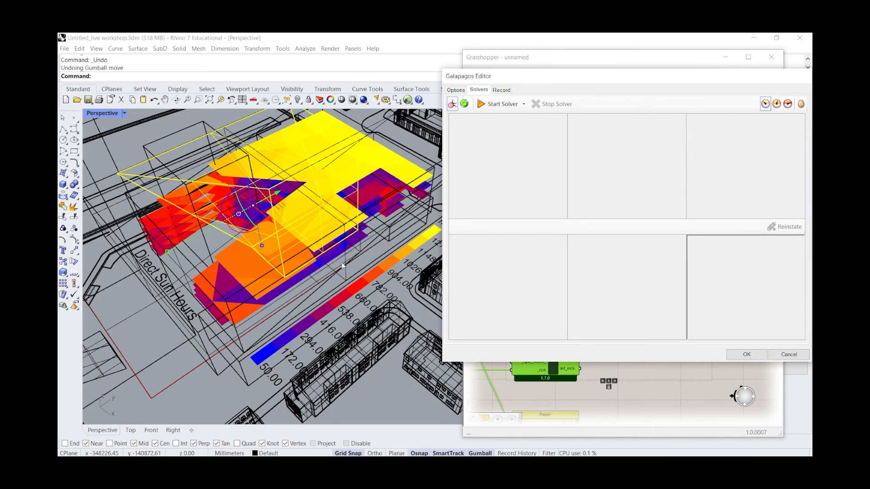
pyautogui.click(501, 103)
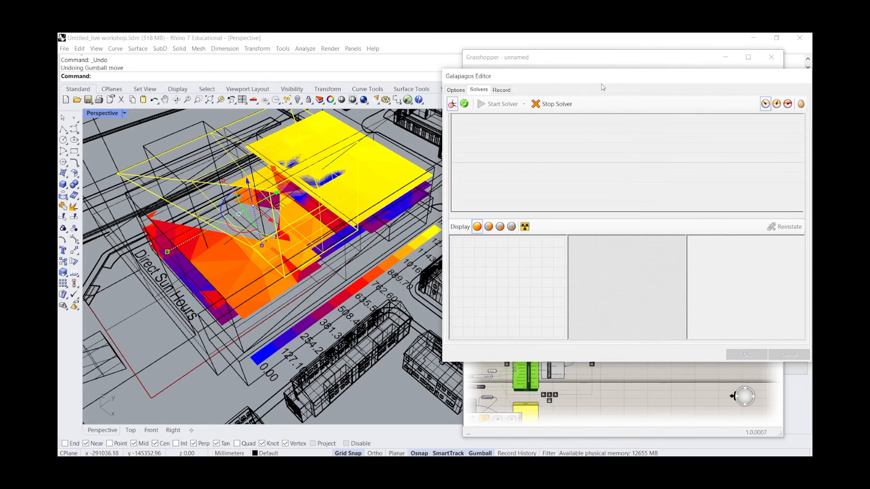
# Move the Galapagos Editor aside and examine the void Brep sliders while the solver runs
pyautogui.scroll(-5, 580, 385)
pyautogui.moveTo(497, 78); pyautogui.dragTo(647, 79)
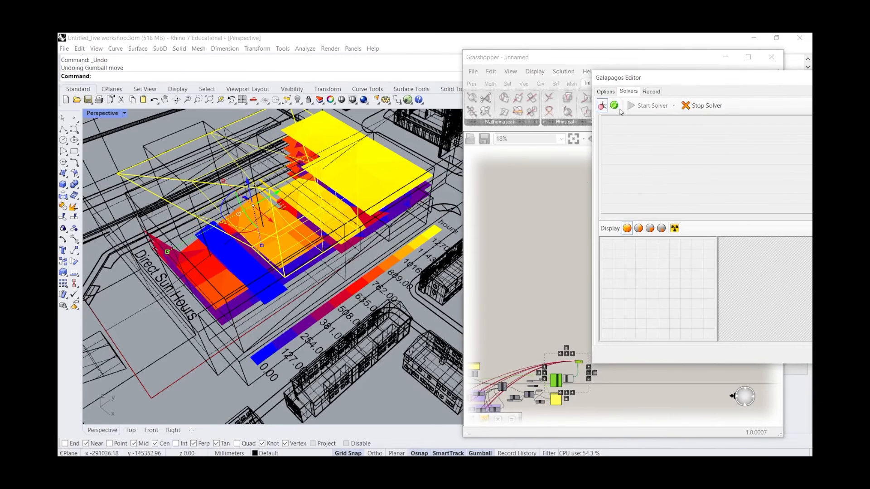
pyautogui.scroll(-2, 539, 351)
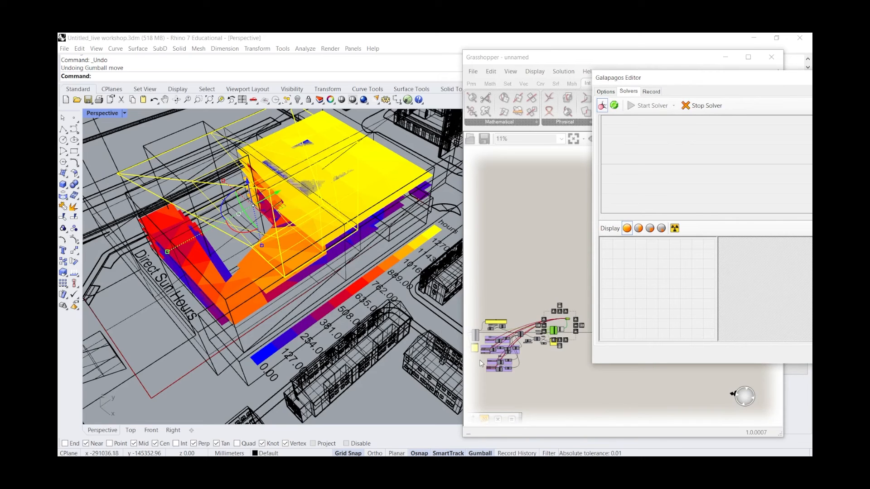
pyautogui.scroll(7, 480, 360)
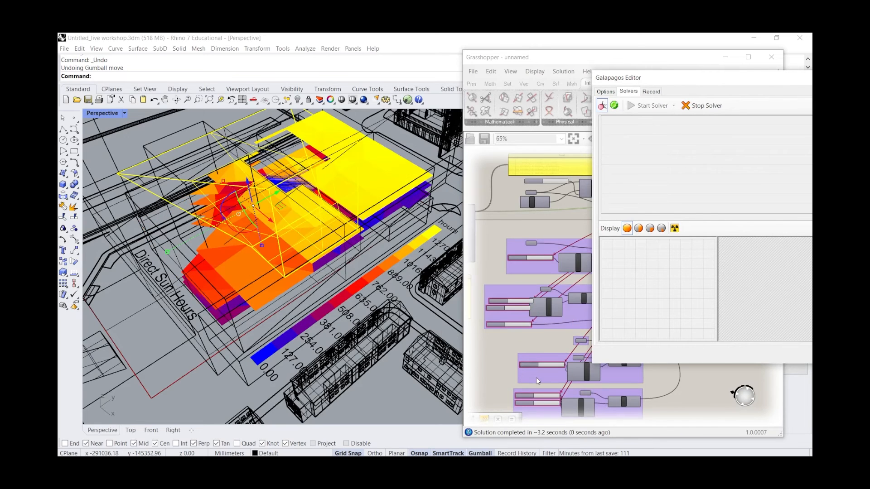
pyautogui.scroll(2, 536, 377)
pyautogui.scroll(1, 536, 377)
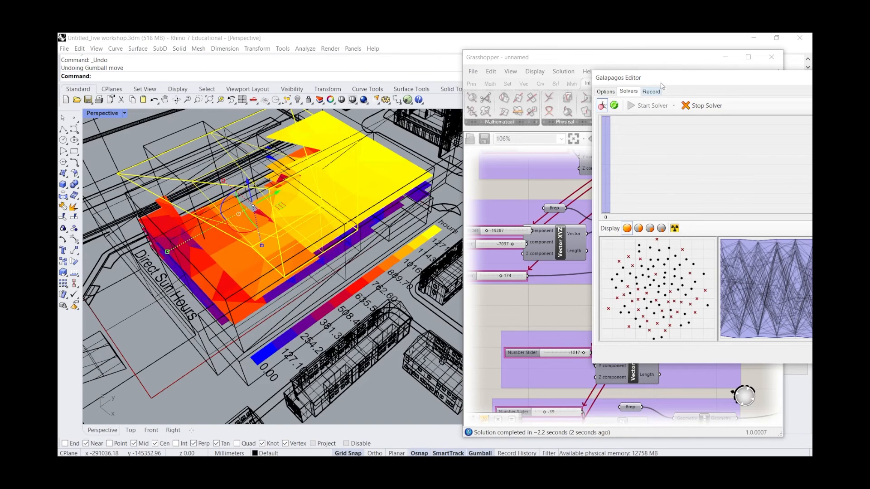
# Review the solver's fitness graph and genome charts, and check the Galapagos options during the run
pyautogui.moveTo(729, 78); pyautogui.dragTo(553, 71)
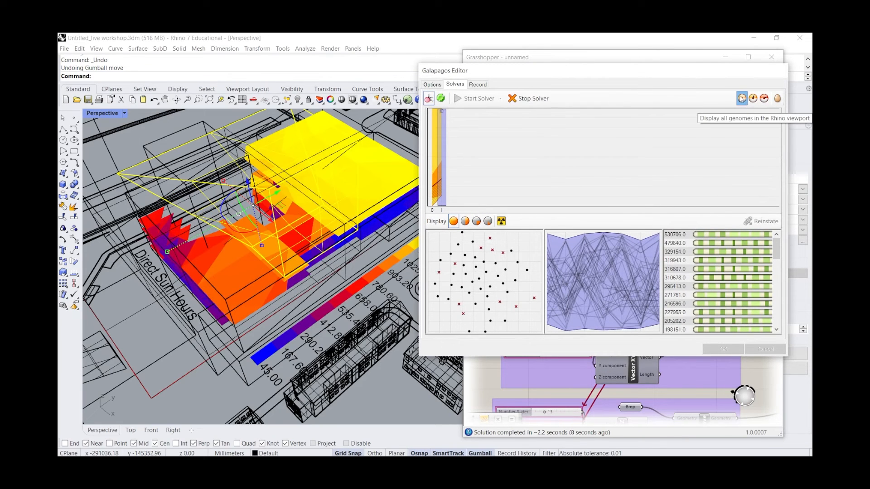
pyautogui.moveTo(627, 74); pyautogui.dragTo(732, 81)
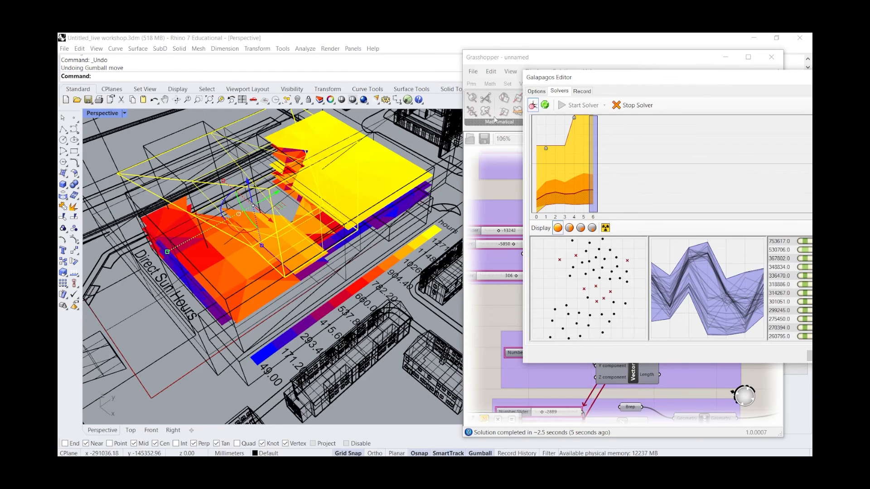
pyautogui.click(536, 91)
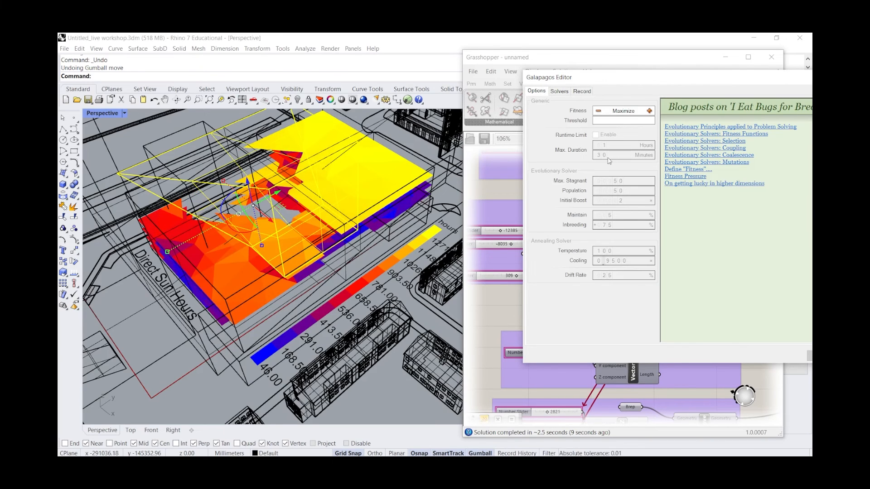
pyautogui.click(560, 92)
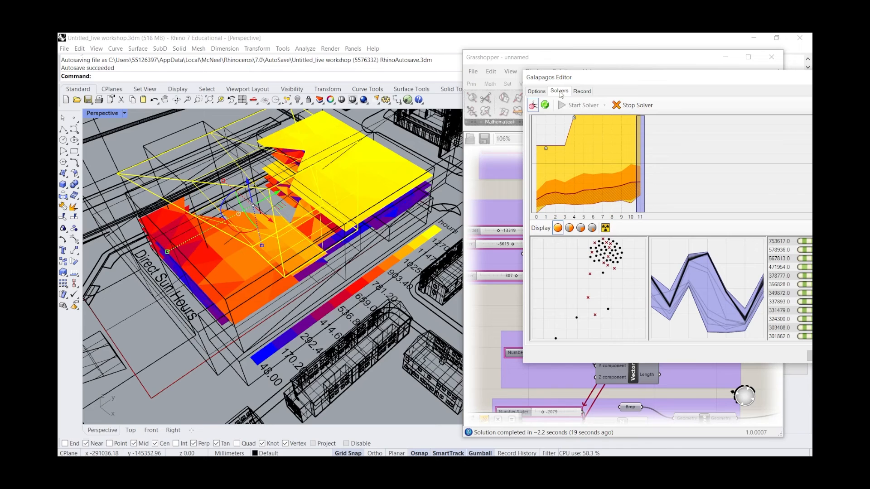
# Stop the solver and look through the ranked genomes of the last generation
pyautogui.click(634, 104)
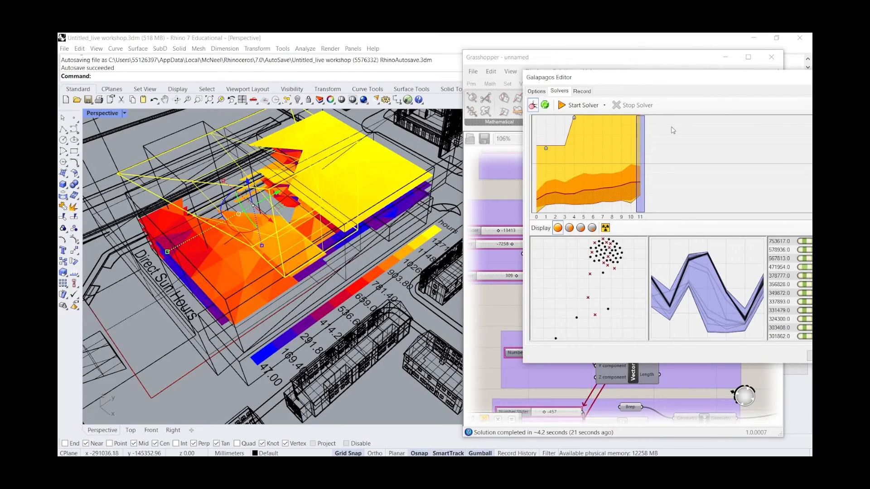
pyautogui.moveTo(648, 77); pyautogui.dragTo(527, 73)
pyautogui.scroll(-5, 707, 252)
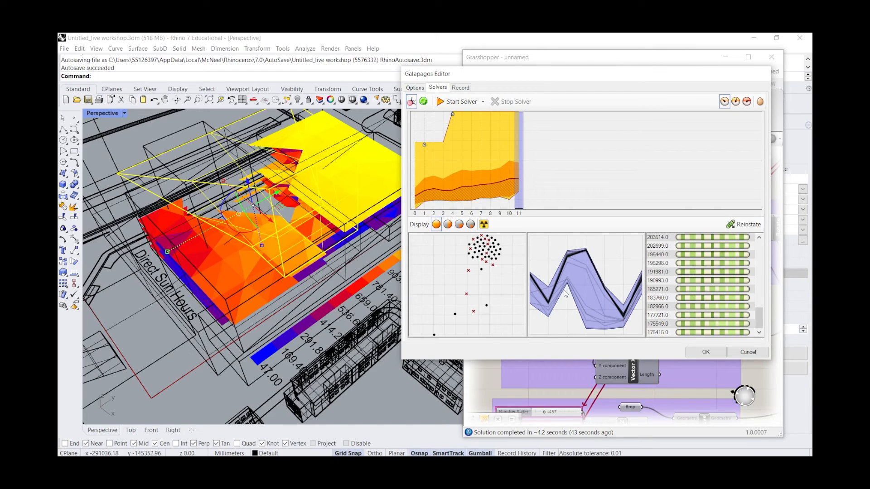
pyautogui.scroll(10, 725, 307)
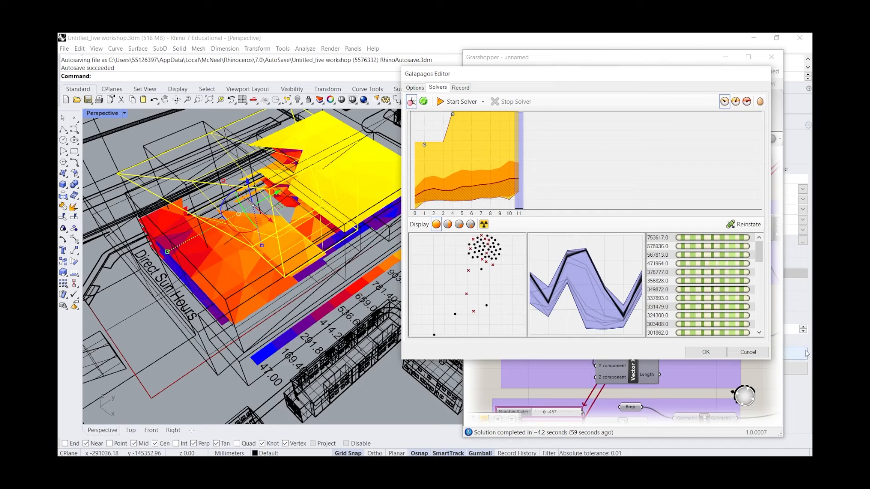
# Reinstate the fittest genome of the last generation, followed by its least fit genome, to compare the two void layouts
pyautogui.click(656, 239)
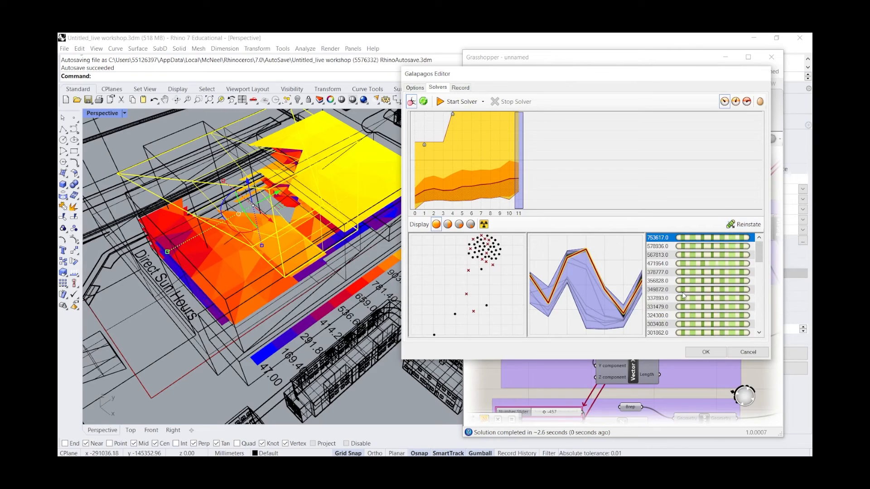
pyautogui.click(743, 227)
pyautogui.scroll(-10, 727, 272)
pyautogui.click(721, 333)
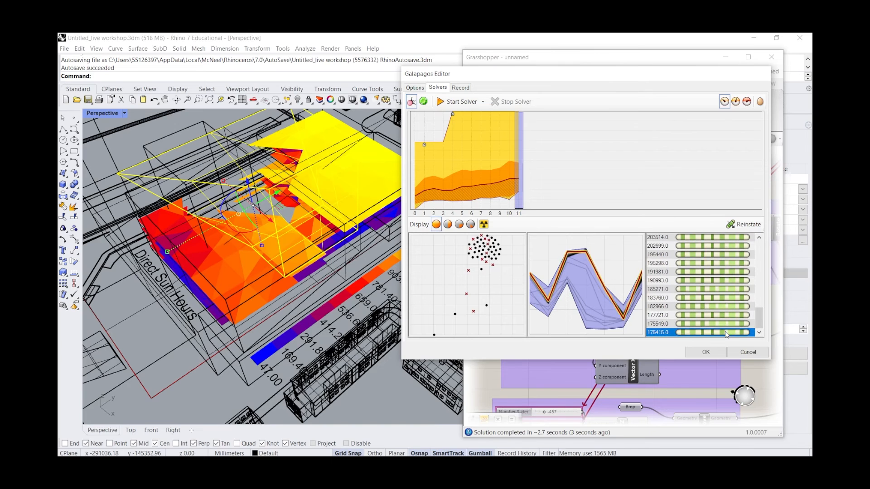
pyautogui.click(747, 225)
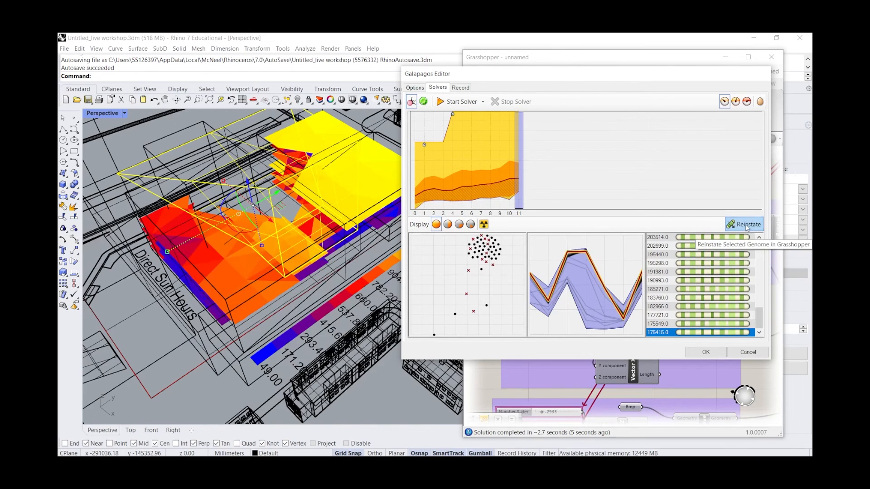
# Reinstate the last generation's top-ranked genome again
pyautogui.scroll(5, 710, 306)
pyautogui.scroll(3, 710, 307)
pyautogui.click(735, 238)
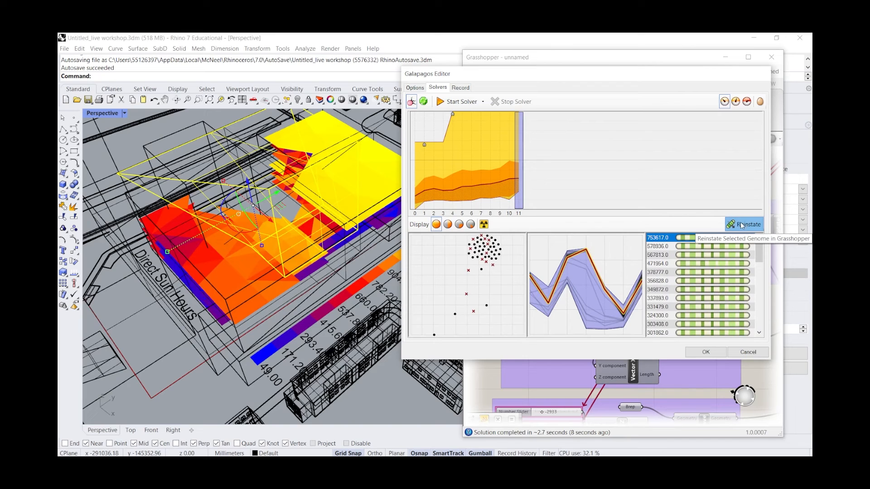
pyautogui.scroll(-10, 726, 287)
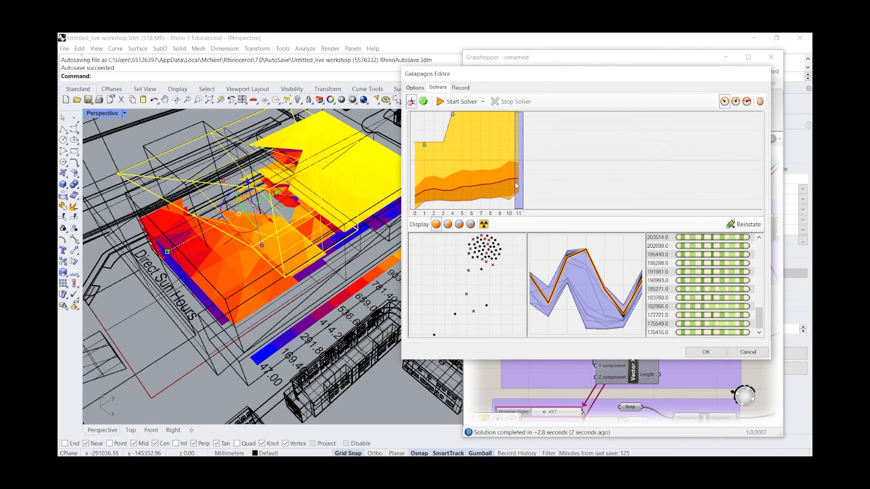
# Pick generation 1 in the fitness graph and reinstate its fittest genome, followed by its least fit genome
pyautogui.click(431, 183)
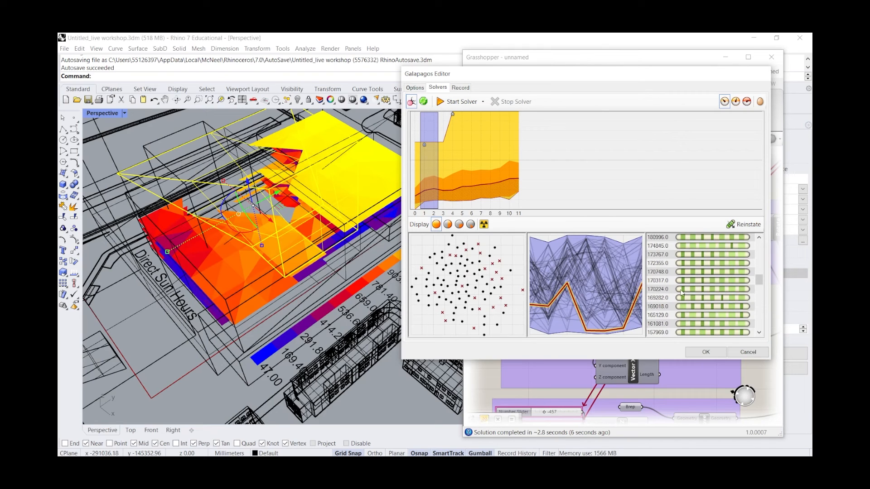
pyautogui.scroll(5, 718, 273)
pyautogui.click(744, 224)
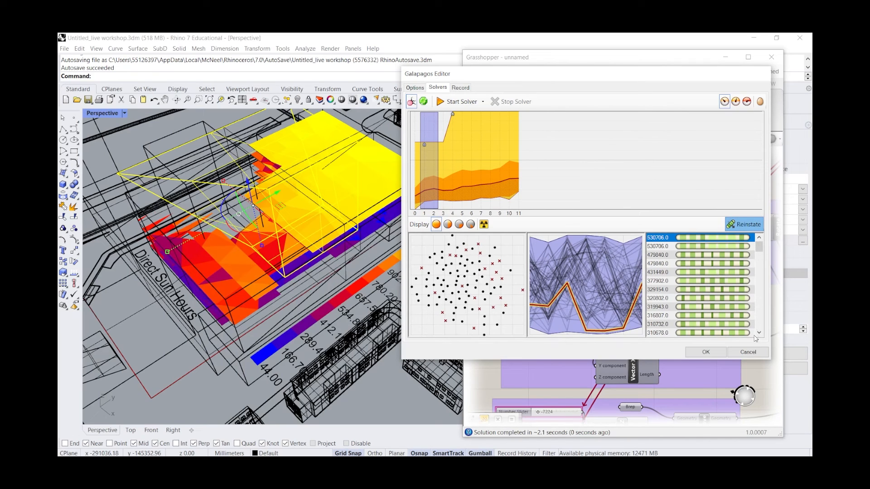
pyautogui.moveTo(758, 249); pyautogui.dragTo(759, 330)
pyautogui.click(734, 334)
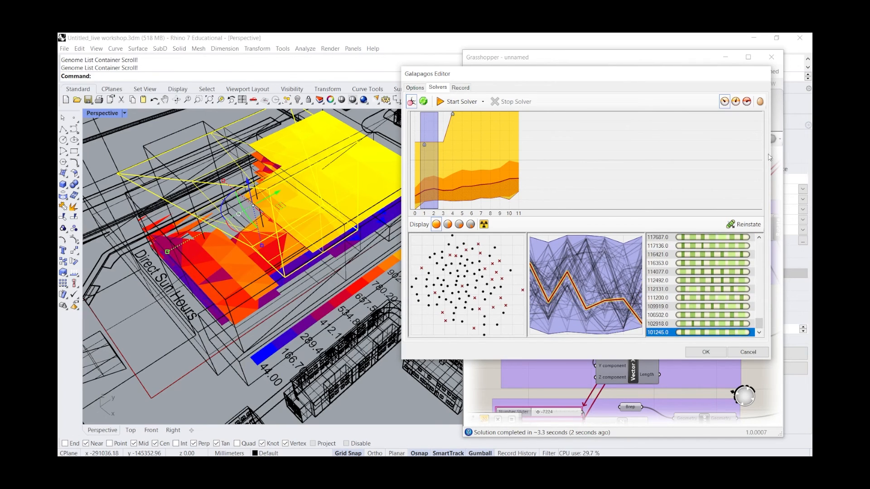
pyautogui.click(747, 225)
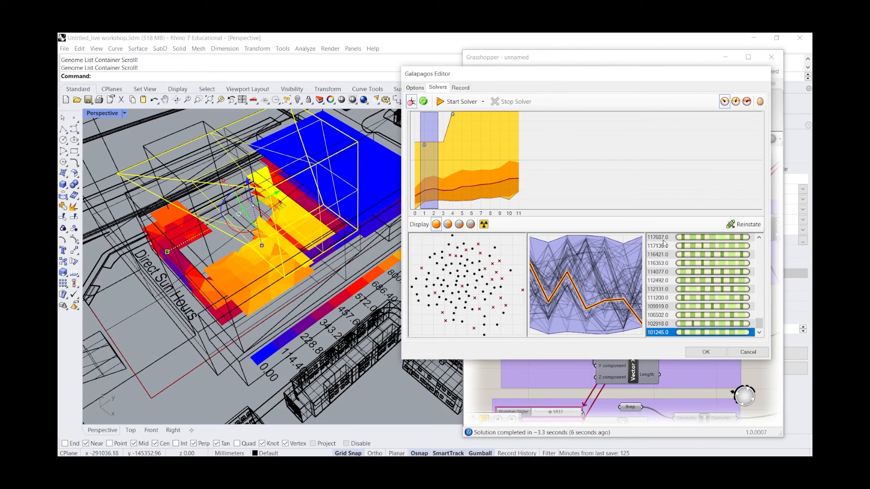
# Extend the graph selection to all generations 0 to 11 and reinstate the whole run's least fit genome, followed by its fittest
pyautogui.moveTo(453, 167); pyautogui.dragTo(522, 169)
pyautogui.click(414, 181)
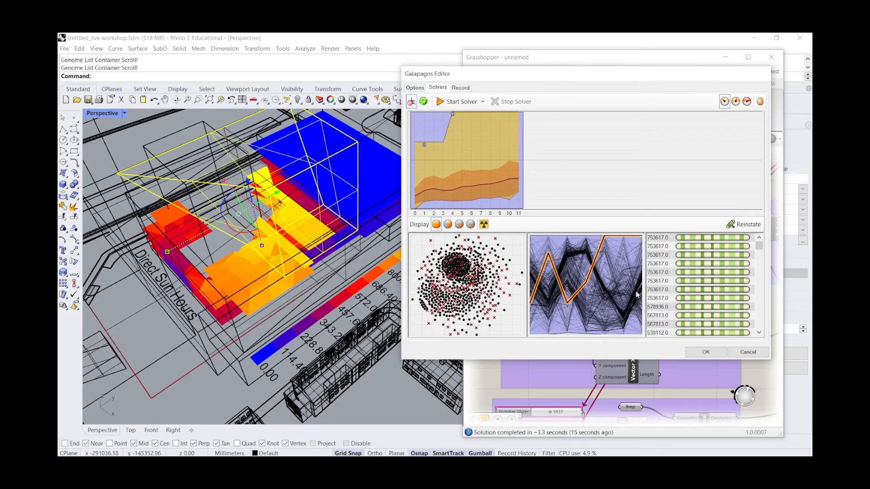
pyautogui.scroll(-3, 721, 271)
pyautogui.scroll(-6, 719, 269)
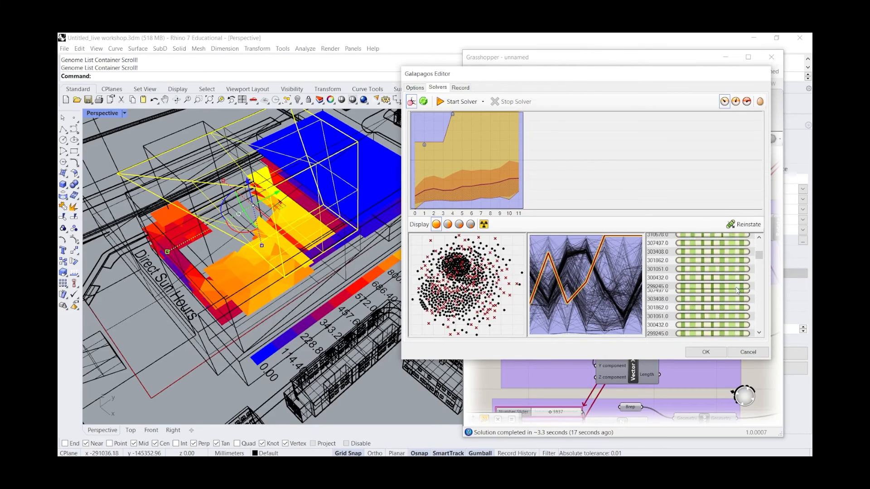
pyautogui.moveTo(759, 261); pyautogui.dragTo(758, 324)
pyautogui.click(740, 333)
pyautogui.click(740, 333)
pyautogui.moveTo(759, 248); pyautogui.dragTo(759, 330)
pyautogui.click(740, 333)
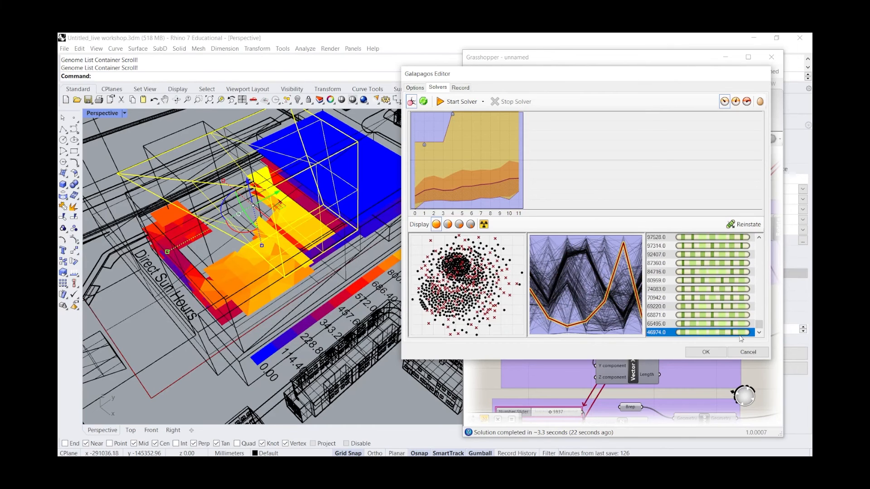
pyautogui.click(743, 225)
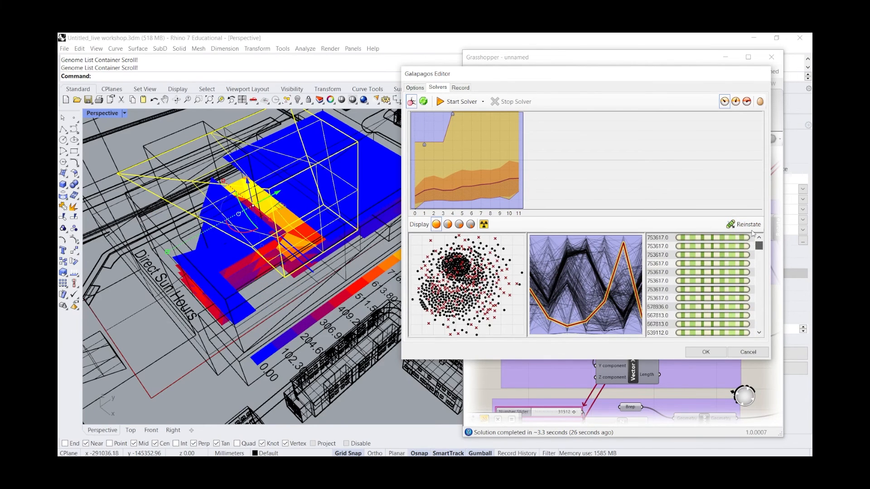
pyautogui.click(724, 238)
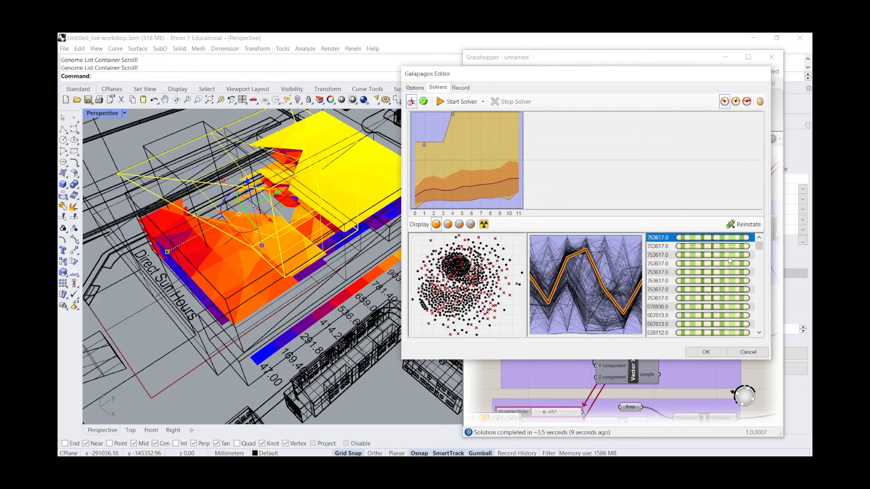
# Reinstate the lower-ranked genome with fitness 269297 and close the Galapagos Editor
pyautogui.scroll(-5, 727, 256)
pyautogui.click(725, 286)
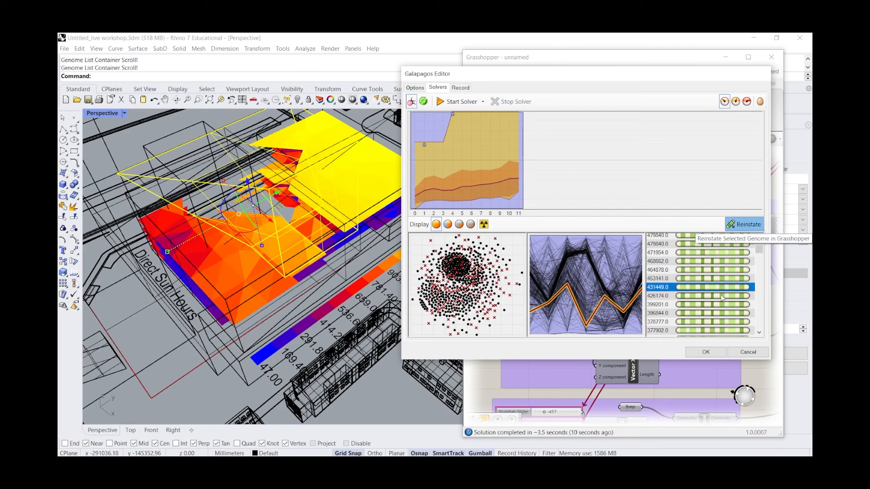
pyautogui.scroll(-5, 724, 299)
pyautogui.click(721, 309)
pyautogui.click(747, 229)
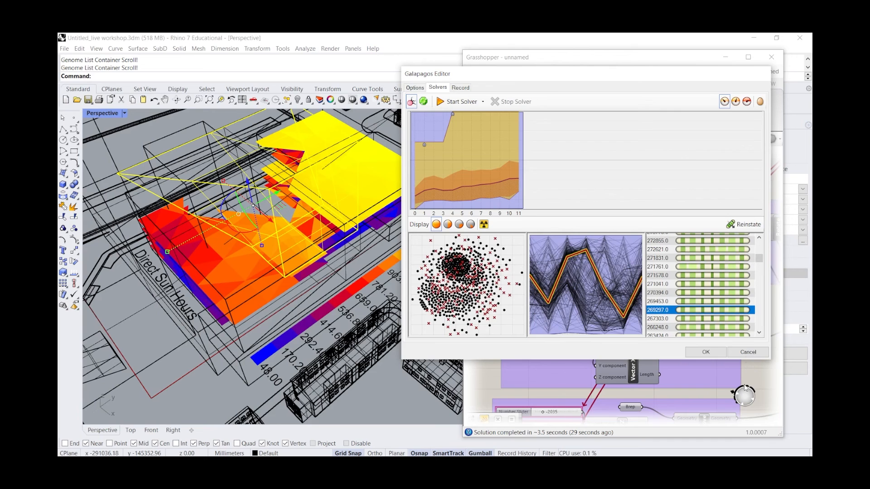
pyautogui.click(748, 353)
# Add a Data Recorder near the Galapagos component and connect the Mass Addition Result to it
pyautogui.scroll(-5, 566, 286)
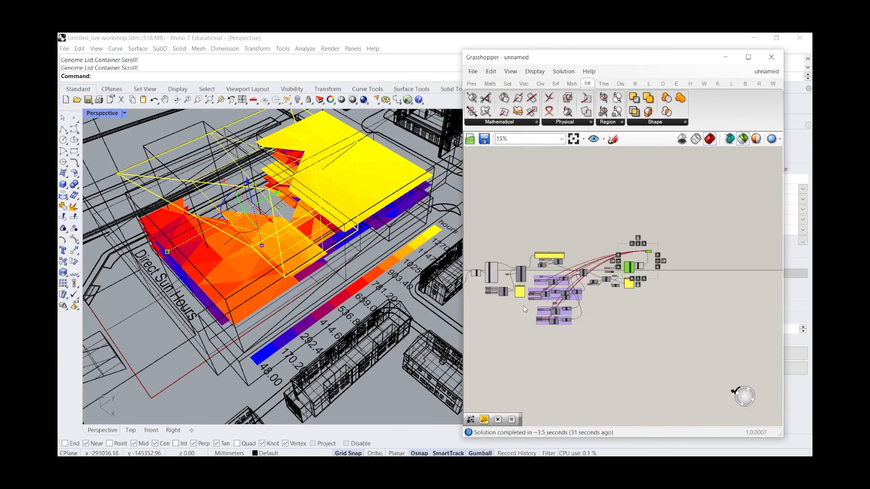
pyautogui.scroll(4, 647, 290)
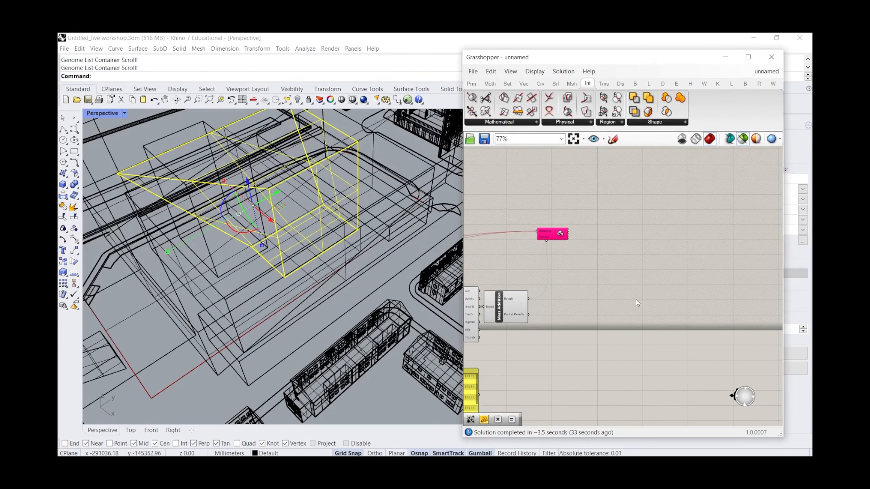
pyautogui.doubleClick(635, 299)
pyautogui.write('recp')
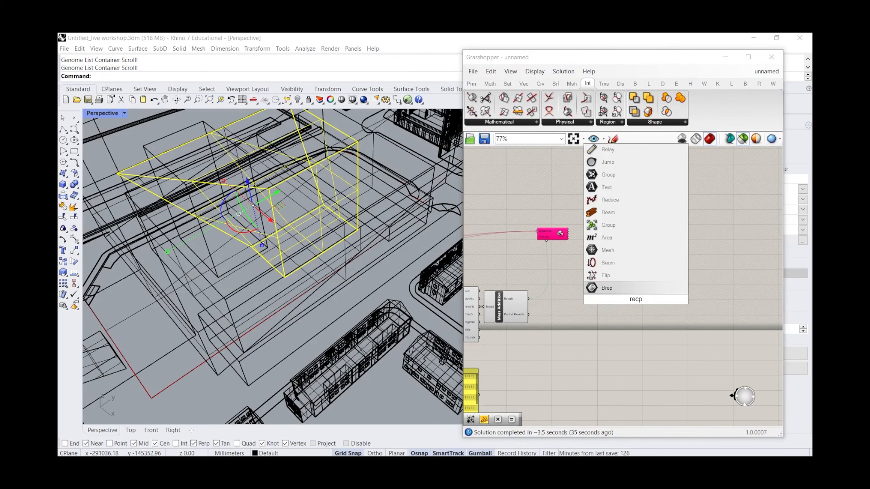
pyautogui.press('BackSpace')
pyautogui.write('ord')
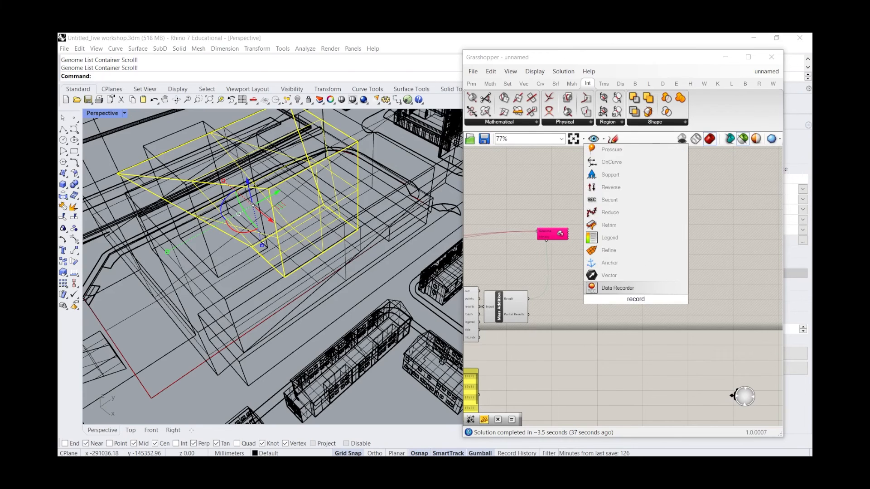
pyautogui.press('Return')
pyautogui.moveTo(627, 289); pyautogui.dragTo(618, 287)
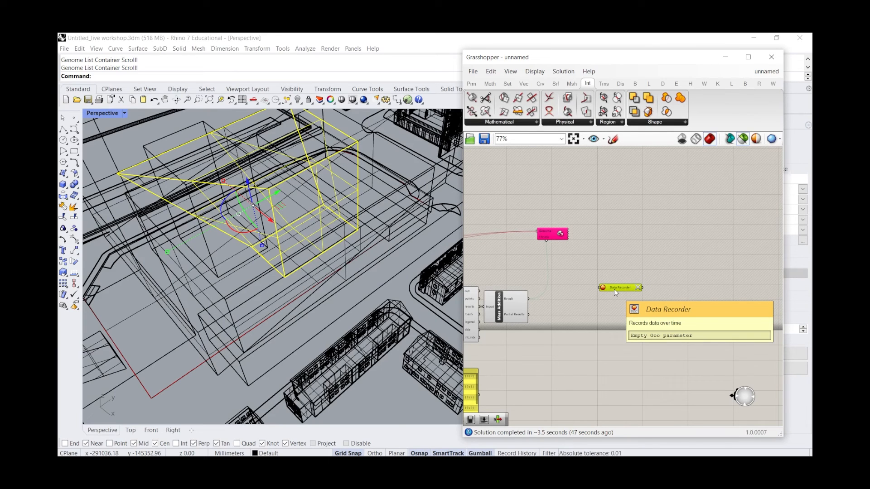
pyautogui.scroll(3, 485, 286)
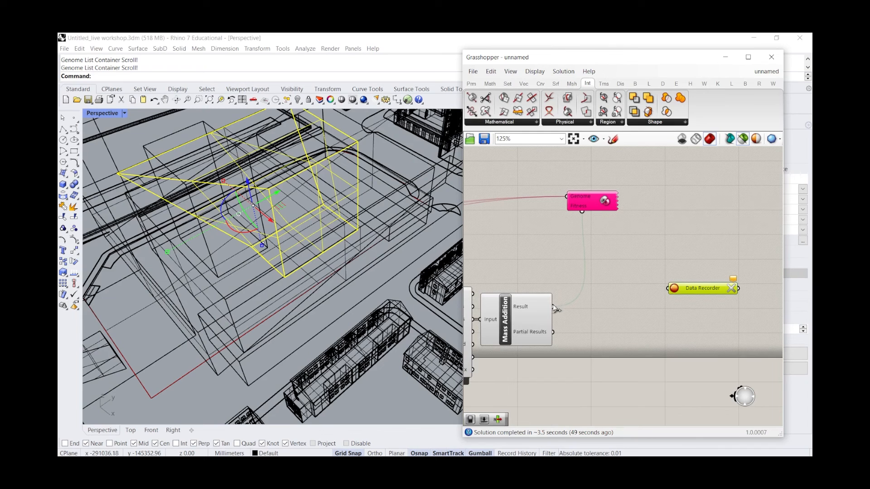
pyautogui.moveTo(554, 307); pyautogui.dragTo(692, 289)
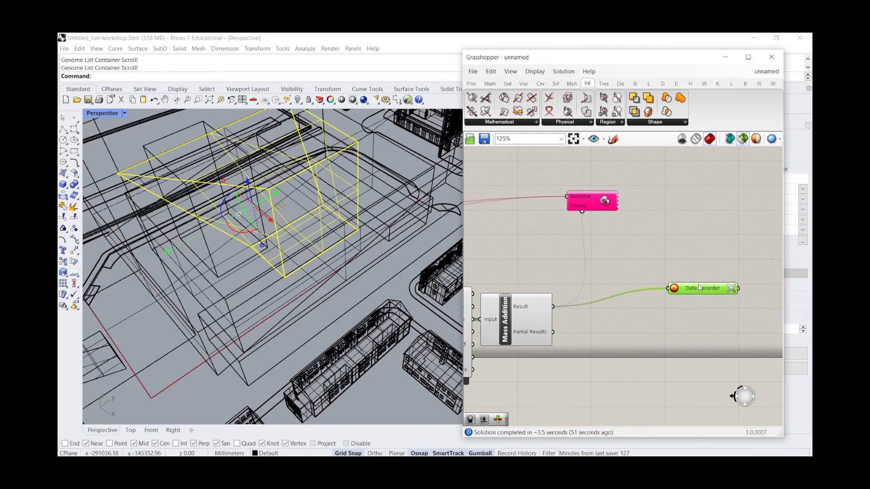
# Add a second Data Recorder below the first and feed it the floor surfaces used by the DirectSunHours analysis
pyautogui.scroll(-3, 700, 317)
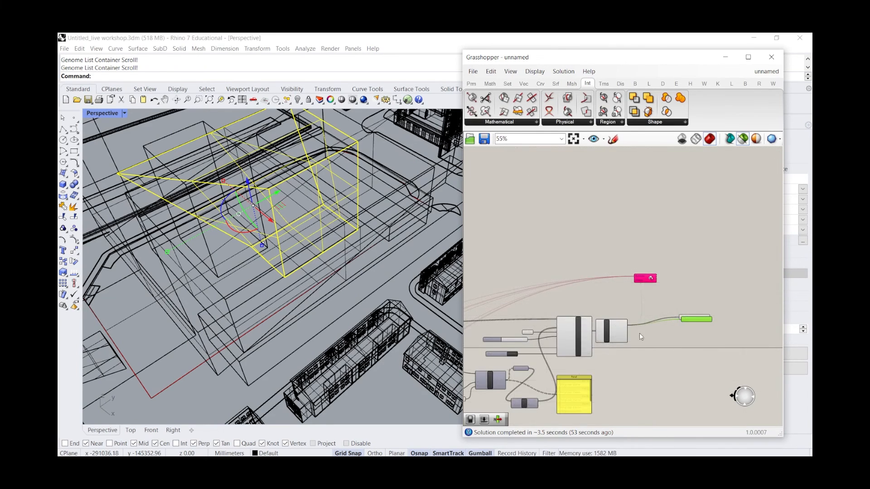
pyautogui.scroll(3, 640, 333)
pyautogui.scroll(-3, 584, 312)
pyautogui.scroll(3, 589, 309)
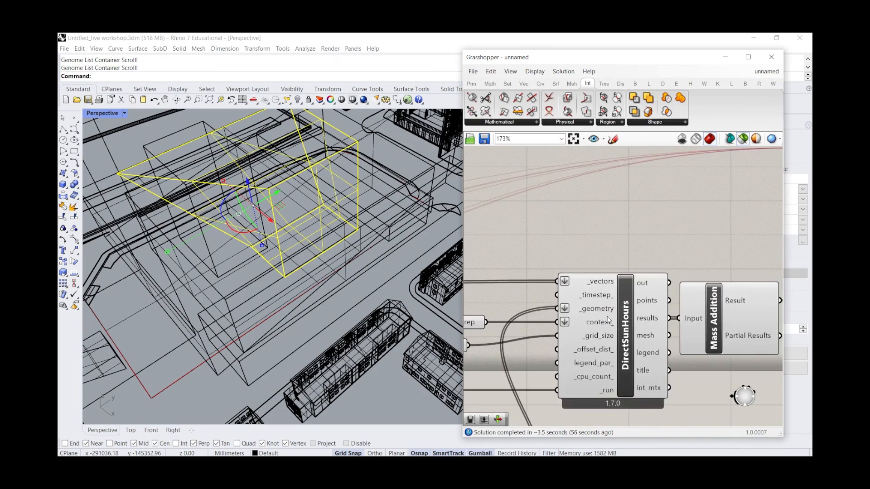
pyautogui.scroll(-3, 580, 327)
pyautogui.moveTo(573, 396); pyautogui.dragTo(731, 309)
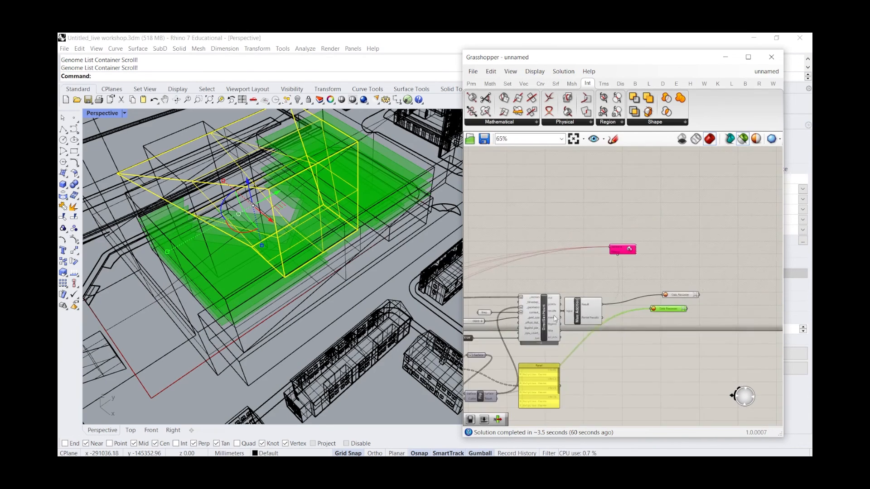
pyautogui.scroll(4, 724, 316)
pyautogui.doubleClick(698, 249)
pyautogui.write('panel')
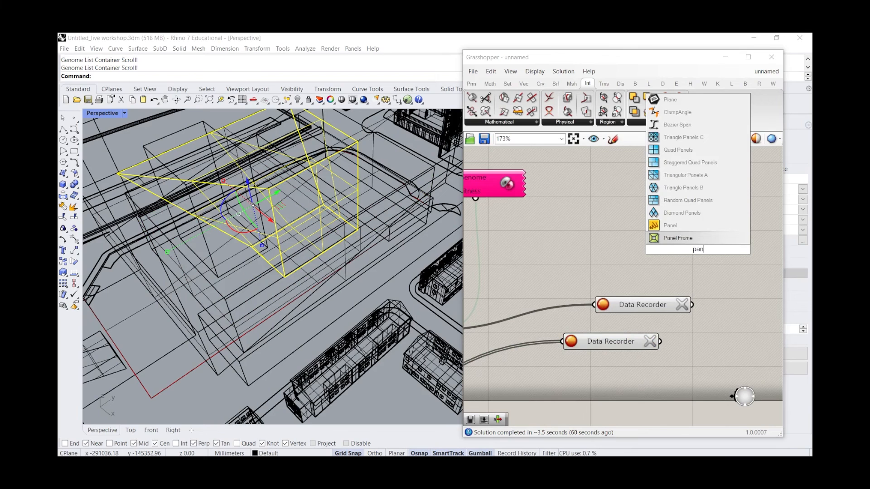
pyautogui.click(686, 210)
pyautogui.click(689, 233)
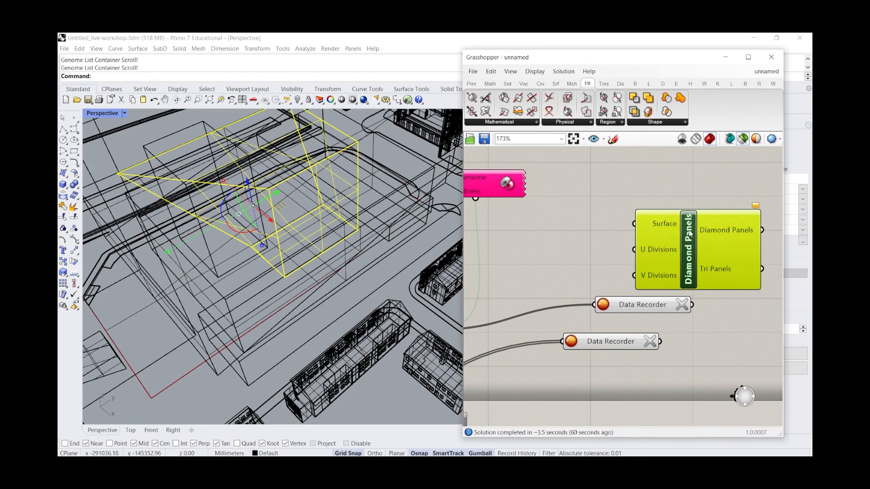
pyautogui.press('Delete')
# Add a Panel above the recorders and connect the output of the Mass Addition result's Data Recorder to it
pyautogui.doubleClick(681, 237)
pyautogui.write('panel')
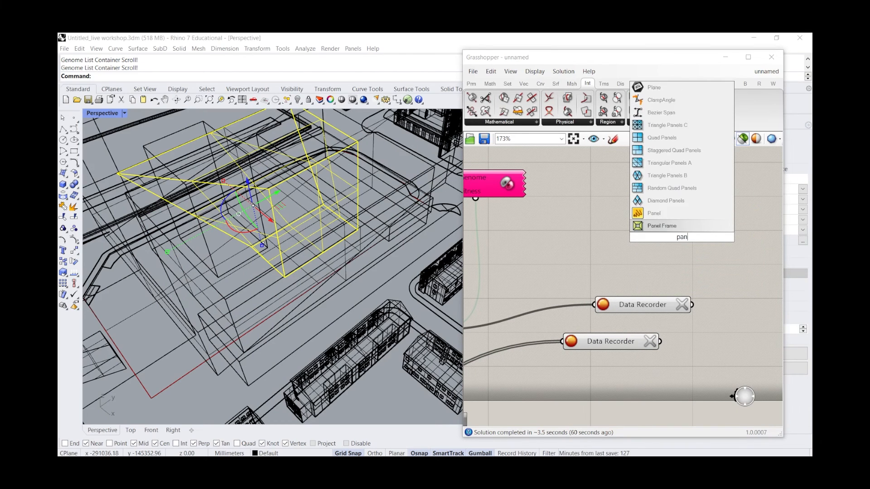
pyautogui.click(690, 222)
pyautogui.moveTo(691, 305); pyautogui.dragTo(626, 238)
pyautogui.scroll(-3, 715, 249)
pyautogui.moveTo(572, 295); pyautogui.dragTo(669, 244)
pyautogui.moveTo(705, 279); pyautogui.dragTo(669, 243)
# Set the slider driving the Y component of the topmost void group's Vector XYZ to 0
pyautogui.scroll(-6, 718, 260)
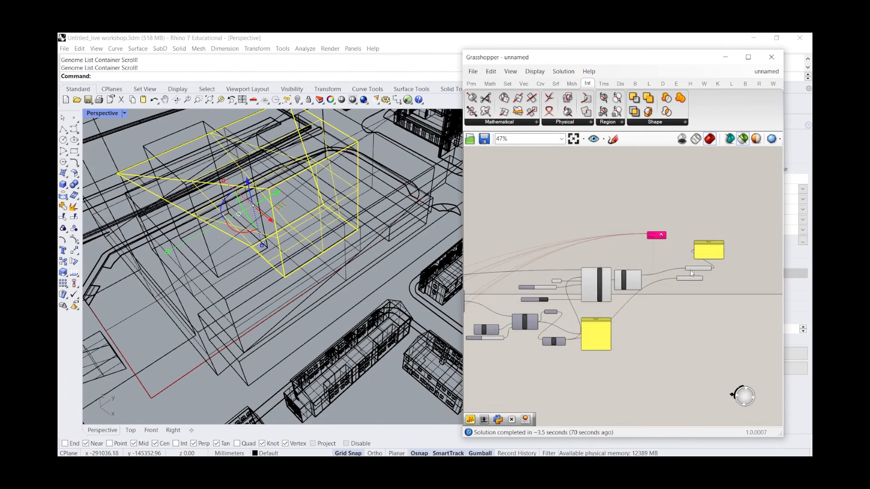
pyautogui.scroll(4, 517, 310)
pyautogui.scroll(5, 494, 311)
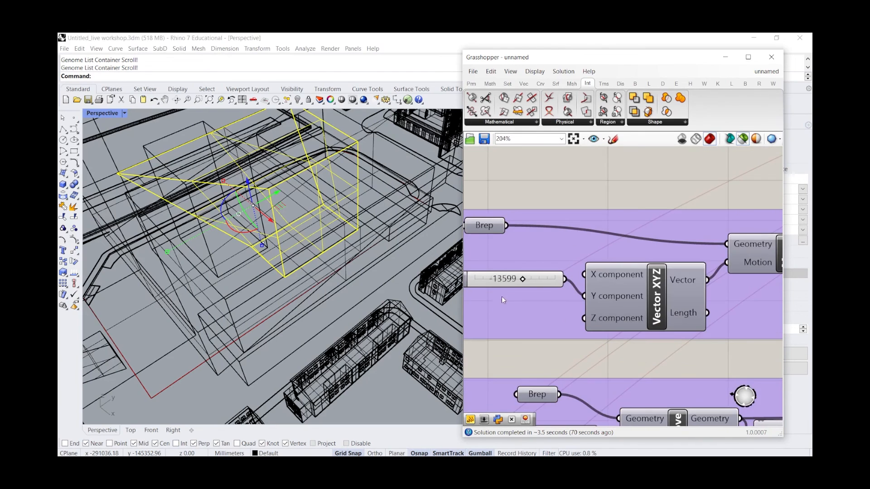
pyautogui.doubleClick(536, 278)
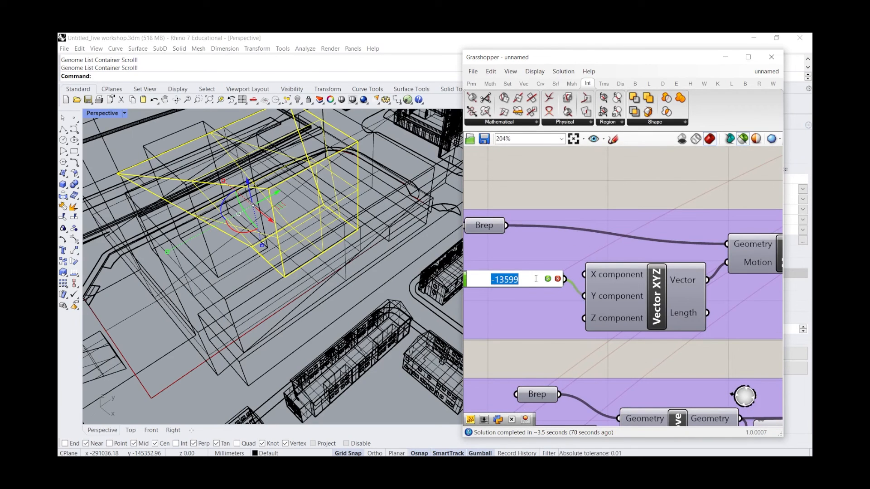
pyautogui.write('0')
pyautogui.press('Return')
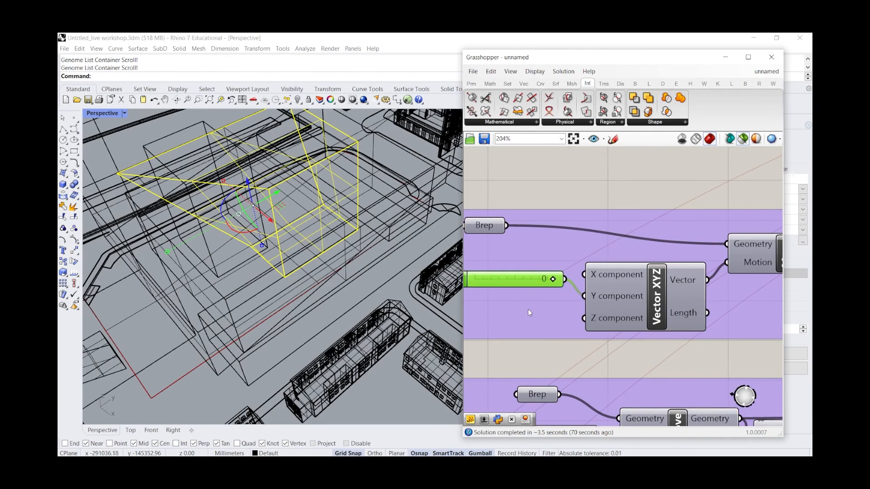
pyautogui.scroll(-6, 528, 309)
pyautogui.click(748, 272)
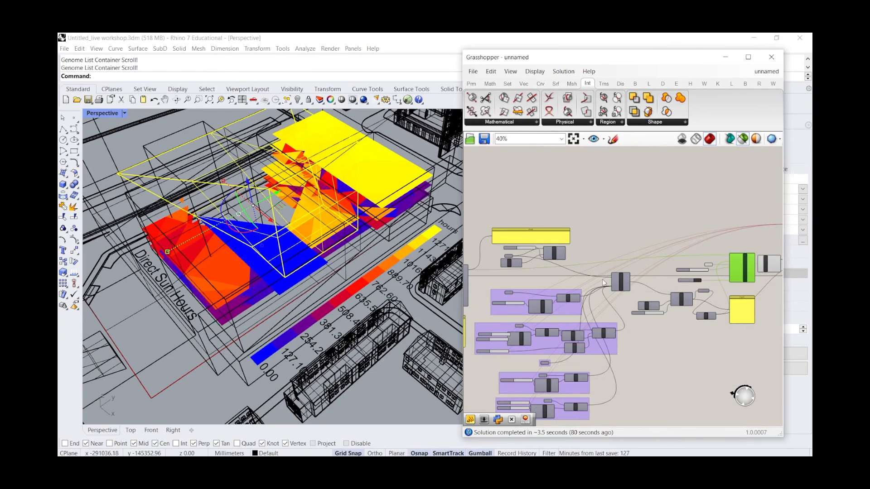
# Check the recorded sun hour totals in the panel and feed it the floor-surface Data Recorder's output instead
pyautogui.scroll(6, 711, 267)
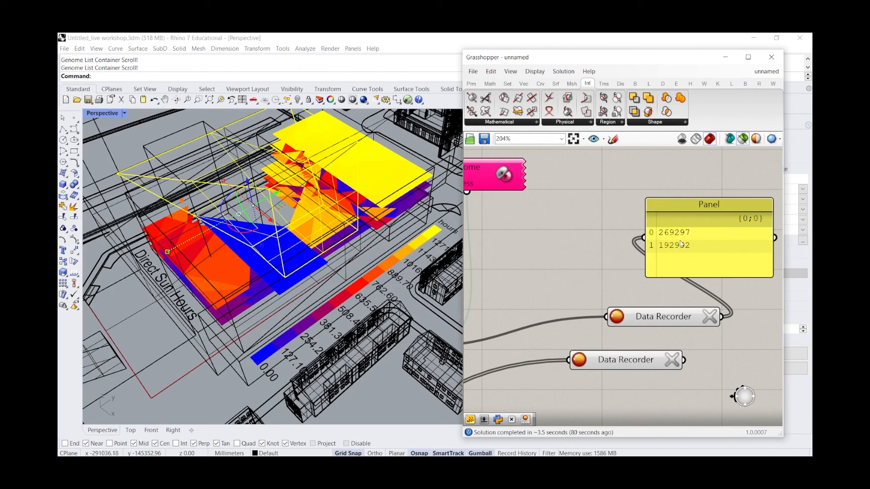
pyautogui.click(681, 246)
pyautogui.moveTo(681, 247); pyautogui.dragTo(639, 249)
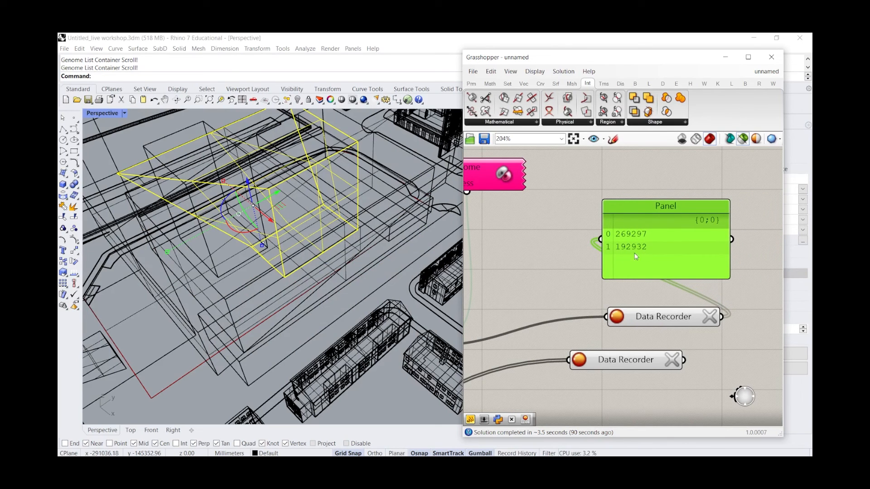
pyautogui.scroll(-4, 633, 251)
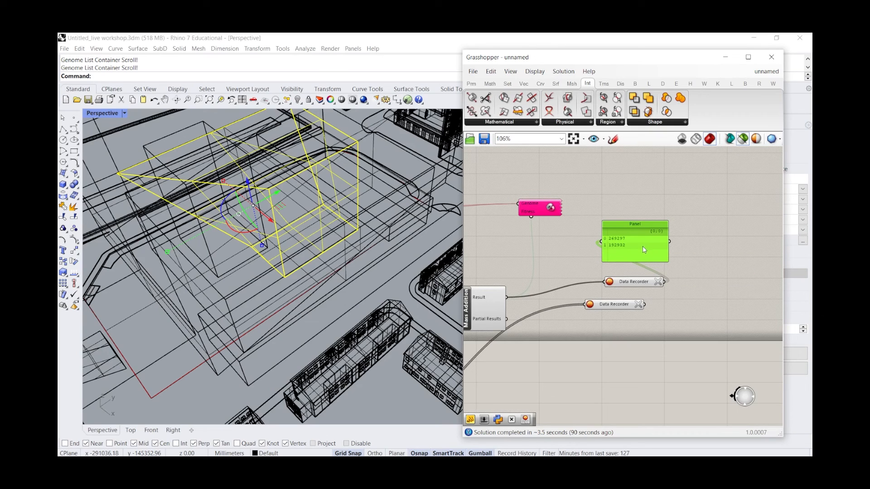
pyautogui.moveTo(644, 304); pyautogui.dragTo(608, 245)
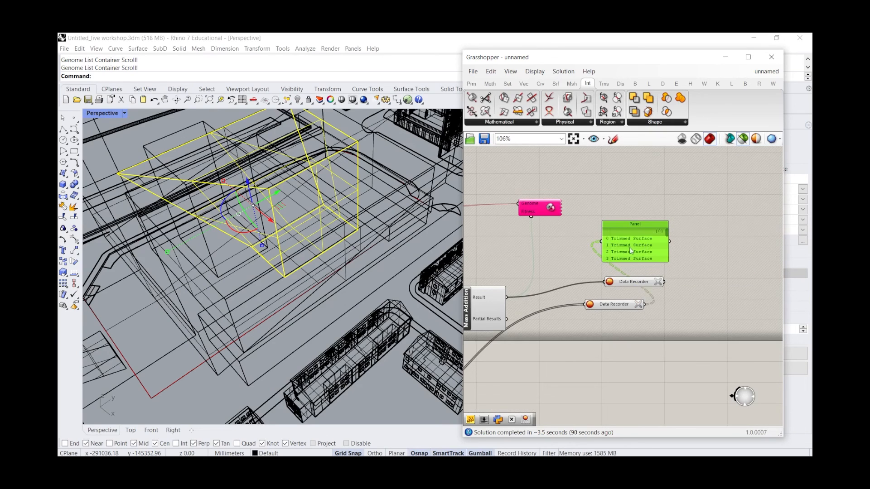
pyautogui.moveTo(666, 232); pyautogui.dragTo(687, 240)
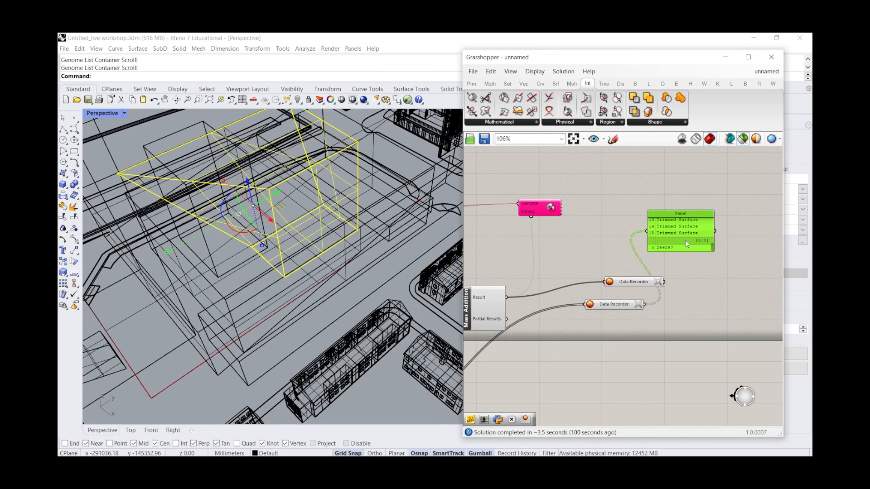
# Add a Group component that collects the analysed floor surfaces and feed its output to the lower Data Recorder
pyautogui.doubleClick(572, 335)
pyautogui.write('group')
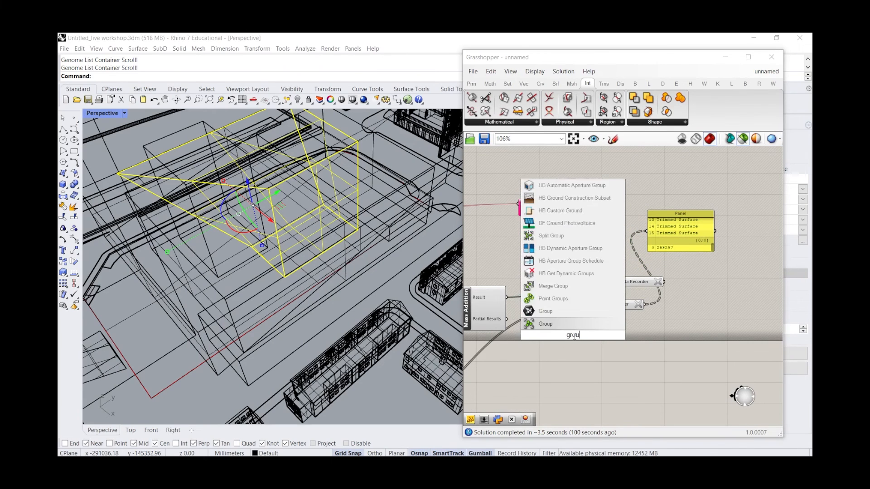
pyautogui.click(573, 323)
pyautogui.scroll(-4, 684, 306)
pyautogui.scroll(3, 568, 357)
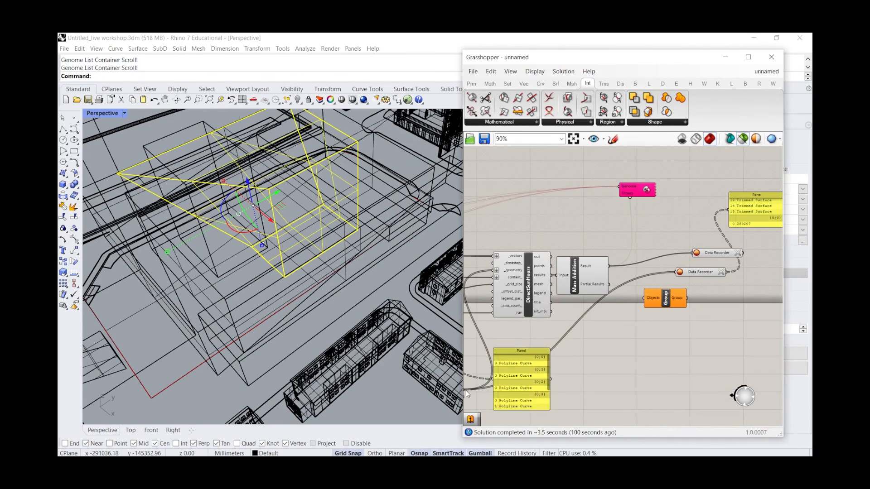
pyautogui.scroll(-1, 474, 386)
pyautogui.moveTo(470, 393); pyautogui.dragTo(635, 270)
pyautogui.scroll(3, 661, 313)
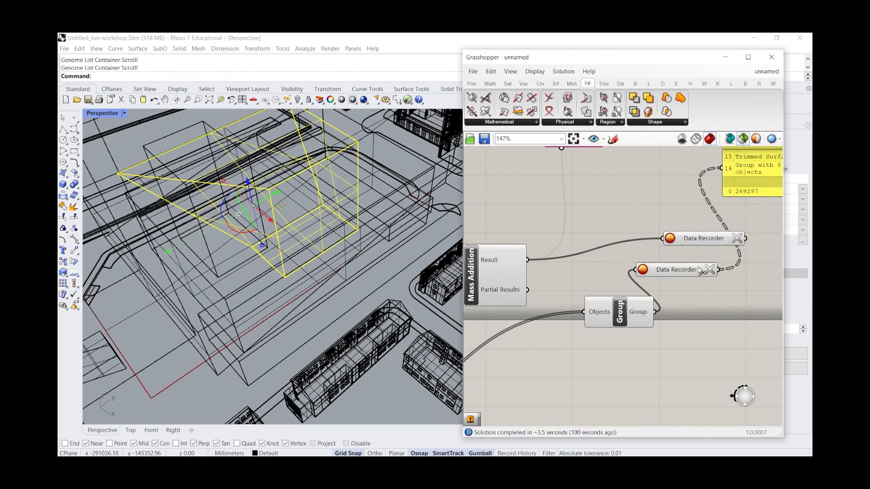
# Clear both Data Recorders and duplicate the Panel above the original for the sun hour totals
pyautogui.click(710, 270)
pyautogui.click(737, 238)
pyautogui.scroll(-3, 559, 243)
pyautogui.click(723, 262)
pyautogui.keyDown('alt'); pyautogui.moveTo(722, 259); pyautogui.dragTo(719, 211); pyautogui.keyUp('alt')
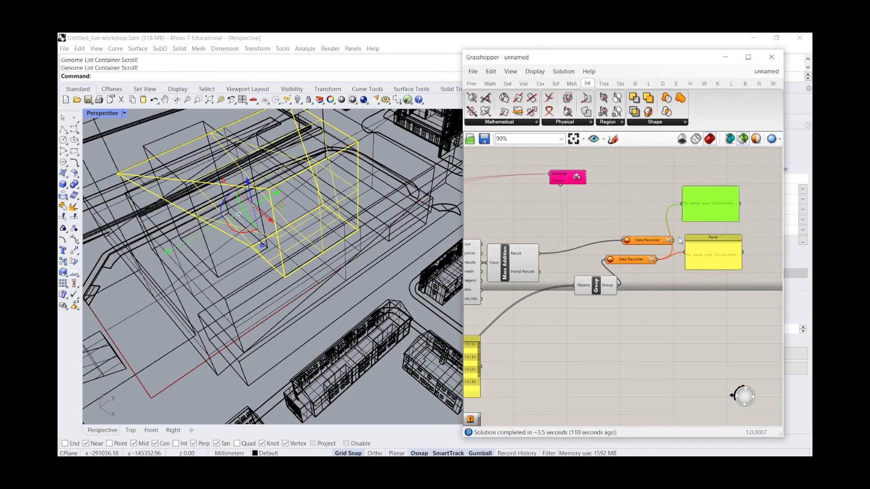
pyautogui.moveTo(674, 241); pyautogui.dragTo(689, 203)
# Set the slider driving the Y component of the topmost void group's Vector XYZ to -10000
pyautogui.scroll(-5, 690, 249)
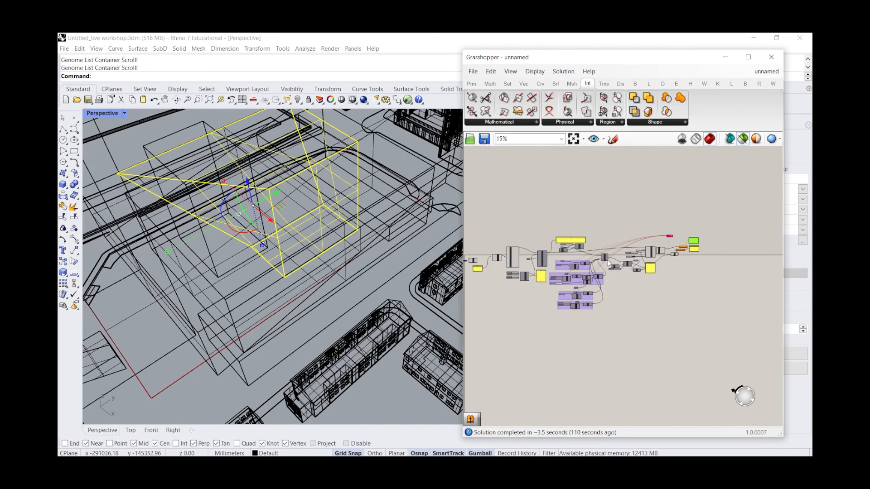
pyautogui.scroll(6, 544, 263)
pyautogui.doubleClick(528, 243)
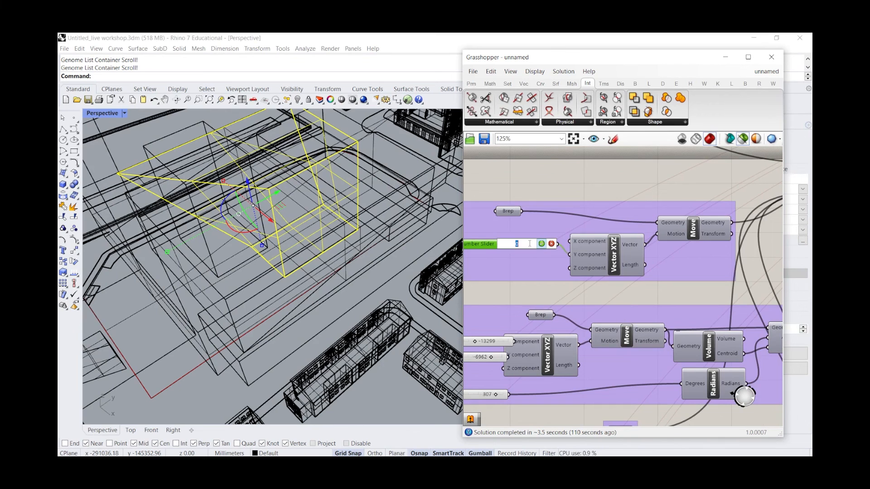
pyautogui.write('-10000')
pyautogui.press('Return')
# Move the floor-group panel slightly away from the recorders and connect the sun hour Data Recorder to the upper panel as its only source
pyautogui.scroll(-8, 518, 280)
pyautogui.scroll(6, 658, 241)
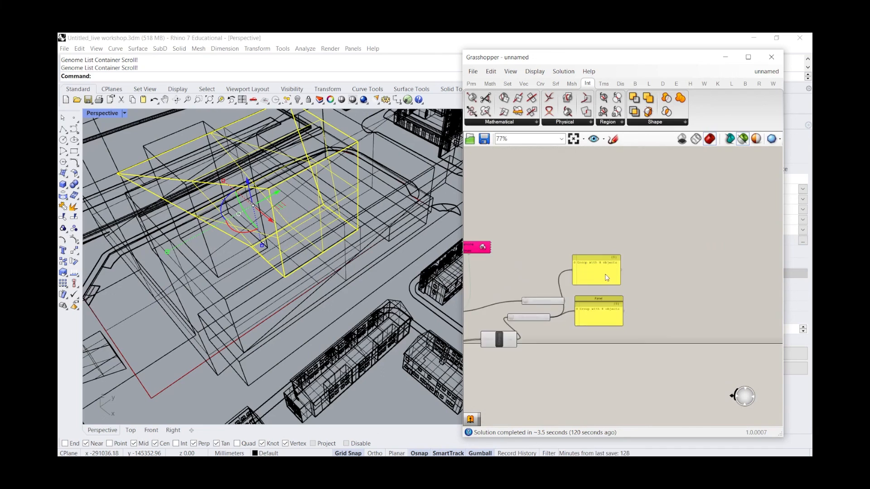
pyautogui.scroll(4, 607, 278)
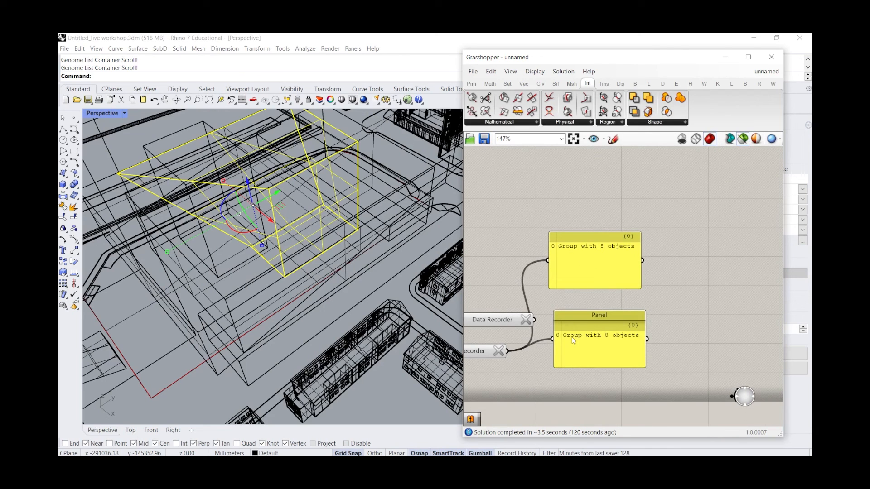
pyautogui.moveTo(574, 341); pyautogui.dragTo(580, 350)
pyautogui.moveTo(535, 320); pyautogui.dragTo(548, 260)
pyautogui.scroll(-2, 676, 264)
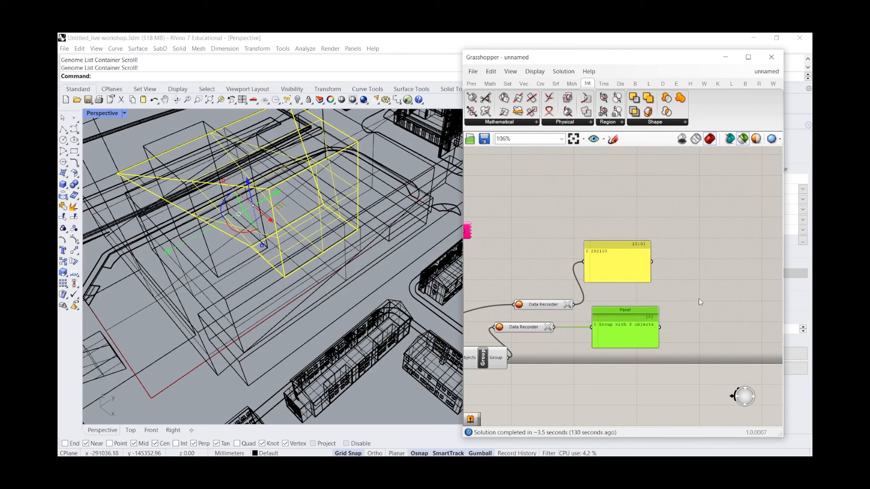
# Set the X component slider of the second void group to 9 and check the new entries in both recorder panels
pyautogui.scroll(-12, 699, 299)
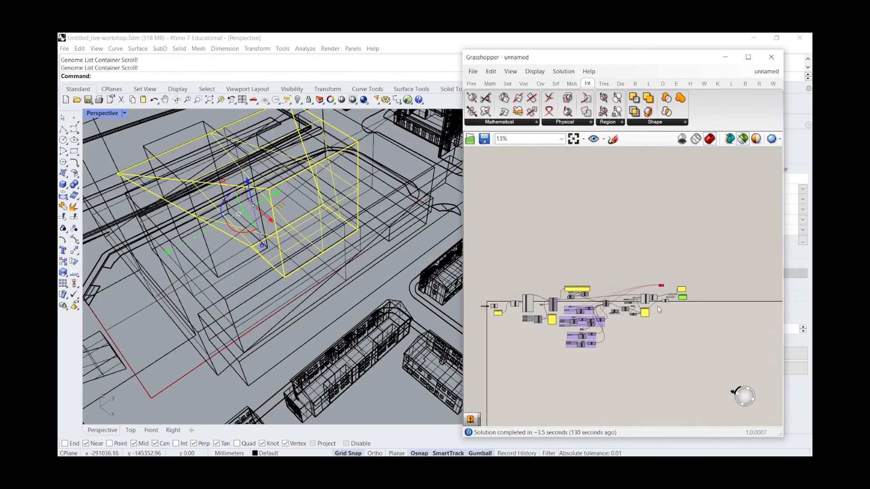
pyautogui.scroll(13, 626, 270)
pyautogui.doubleClick(526, 329)
pyautogui.write('9')
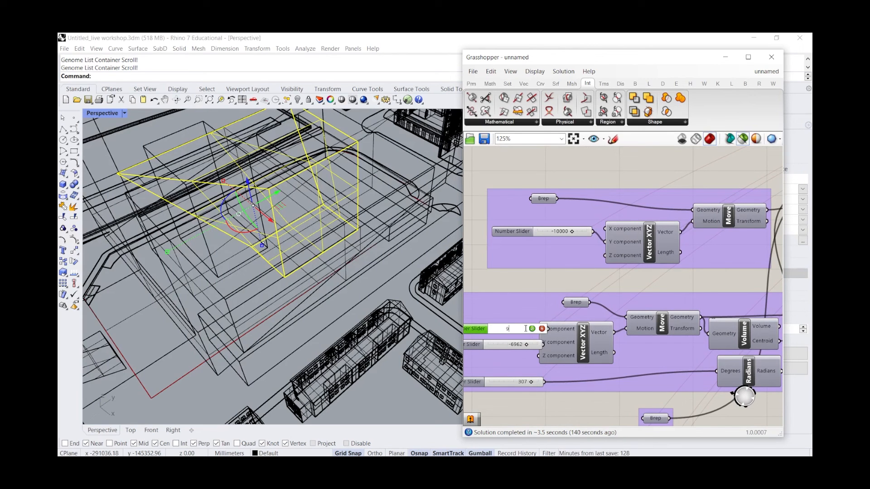
pyautogui.click(532, 329)
pyautogui.scroll(-6, 531, 333)
pyautogui.scroll(8, 680, 295)
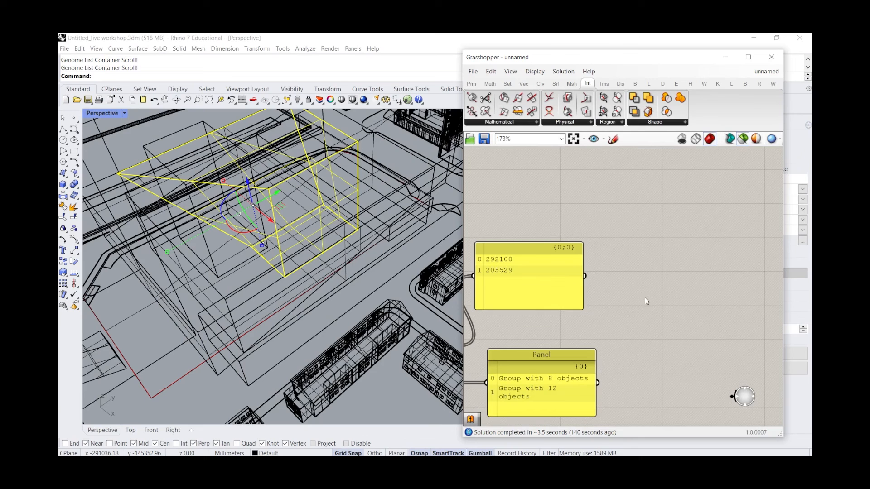
# Open the Galapagos editor and start the solver with fitness set to Maximize
pyautogui.scroll(-3, 645, 298)
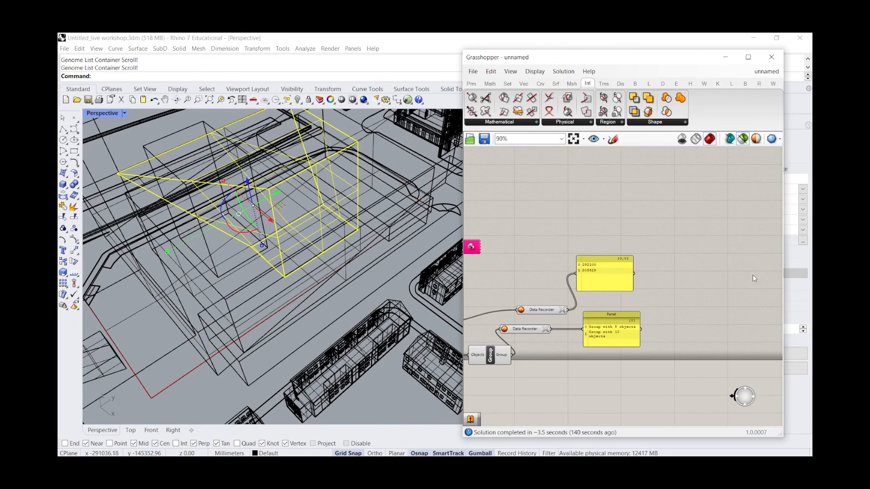
pyautogui.scroll(-3, 753, 275)
pyautogui.scroll(5, 663, 247)
pyautogui.scroll(-2, 652, 247)
pyautogui.scroll(5, 523, 268)
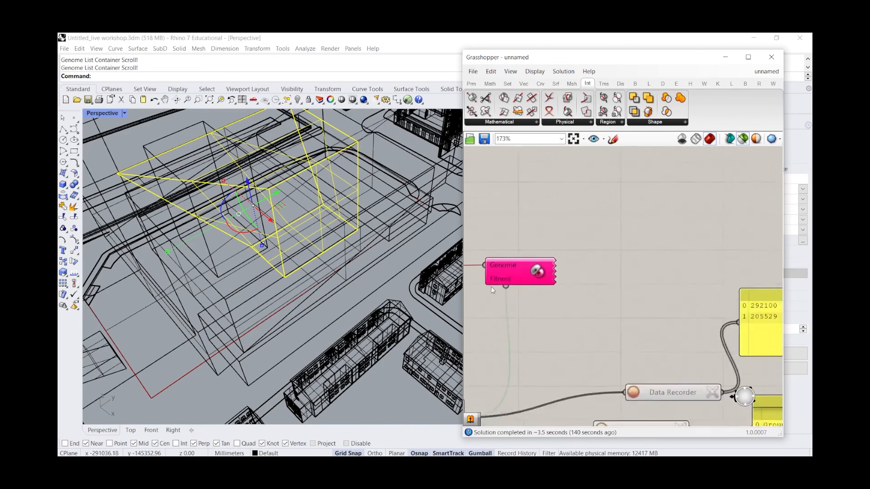
pyautogui.doubleClick(519, 269)
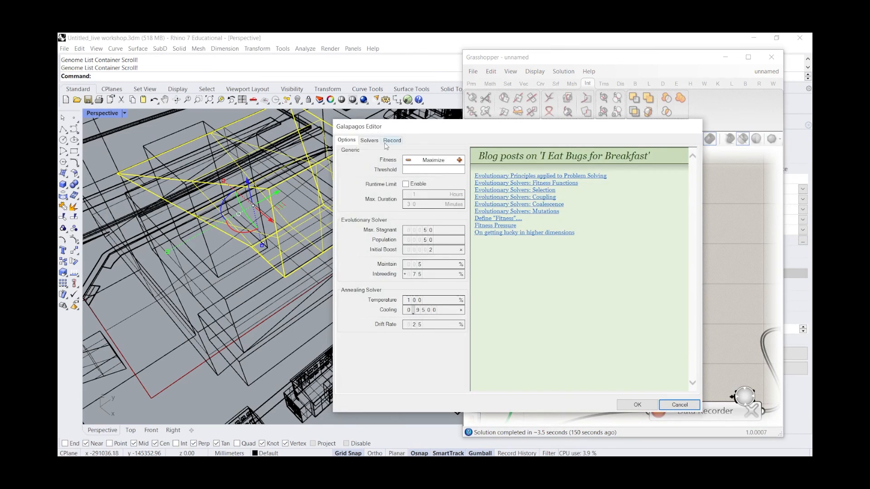
pyautogui.click(370, 140)
pyautogui.click(389, 154)
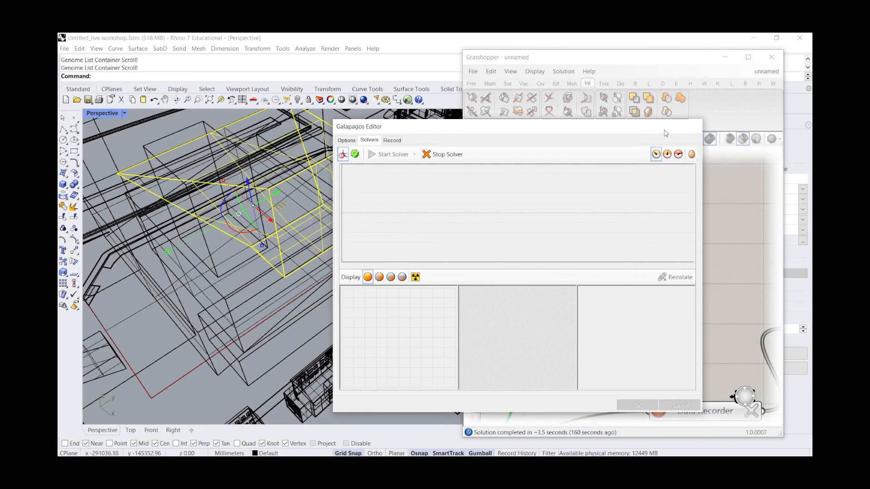
# Watch both recorder panels while Galapagos runs, and stop the solver and close its editor
pyautogui.moveTo(655, 125); pyautogui.dragTo(616, 112)
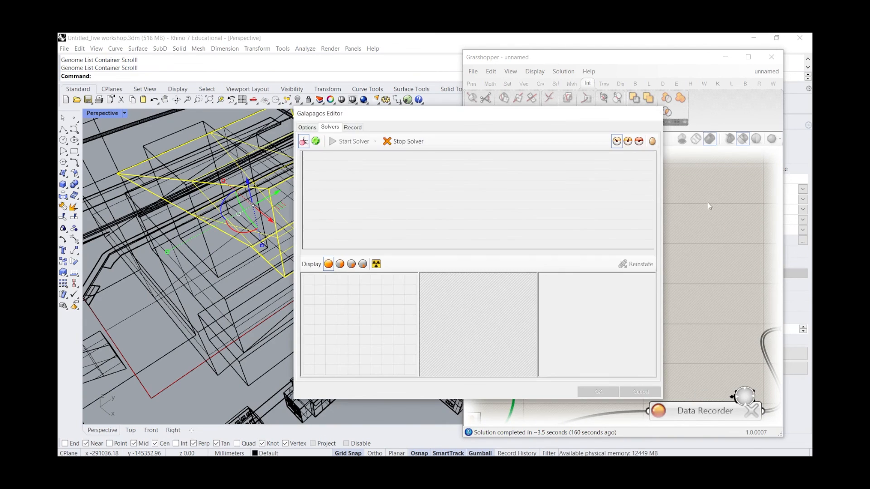
pyautogui.click(682, 216)
pyautogui.scroll(-5, 682, 217)
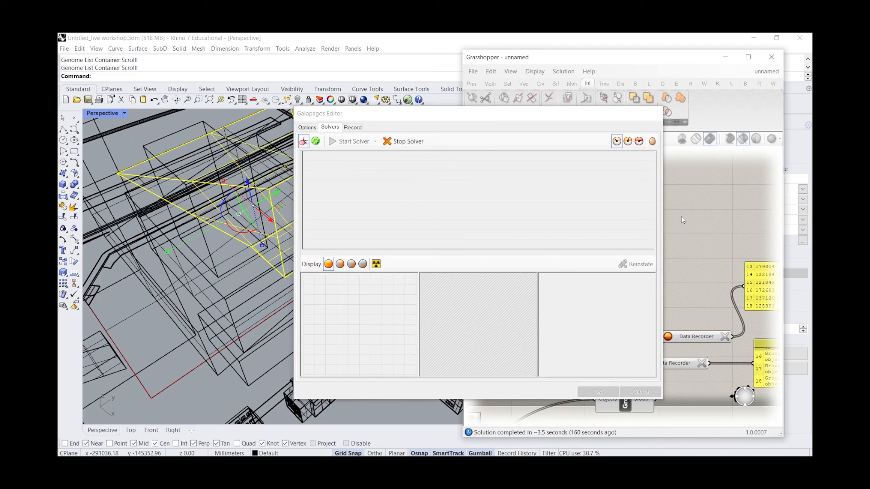
pyautogui.scroll(2, 738, 259)
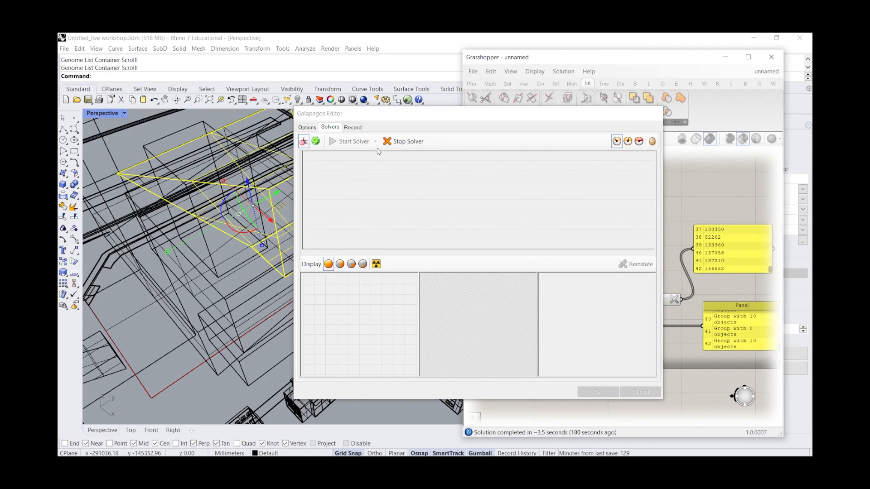
pyautogui.click(404, 142)
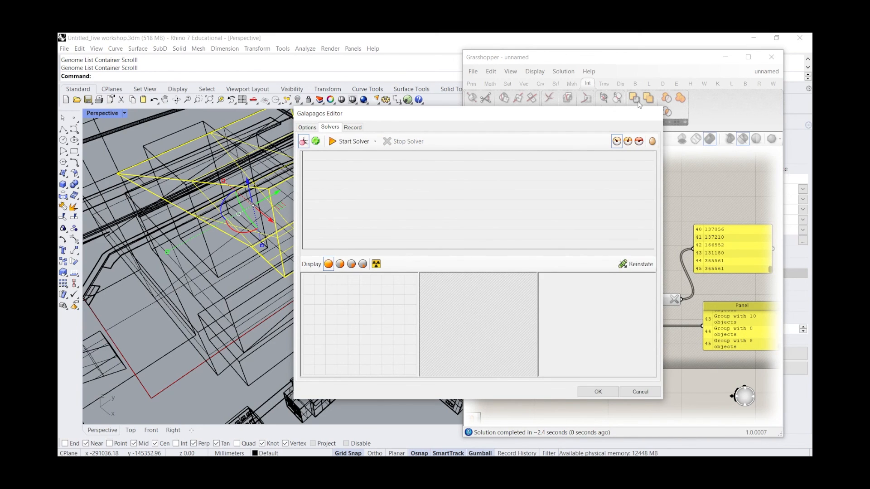
pyautogui.click(640, 392)
# Review the recorded totals and floor groups, and shift the lower panel slightly away from its Data Recorder
pyautogui.scroll(-3, 524, 262)
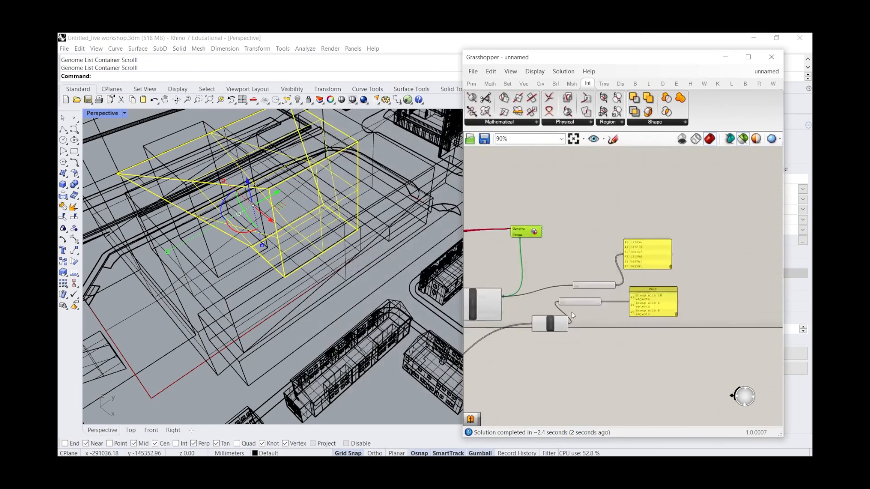
pyautogui.scroll(4, 571, 312)
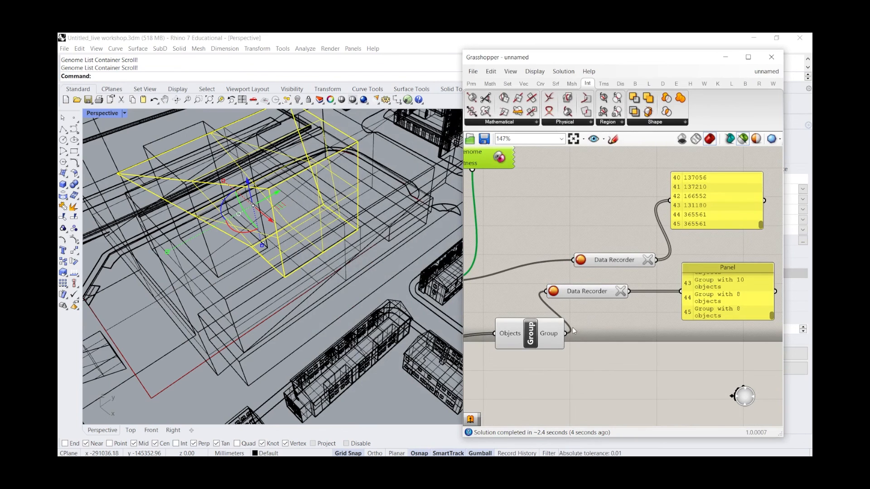
pyautogui.scroll(-3, 539, 312)
pyautogui.scroll(3, 538, 309)
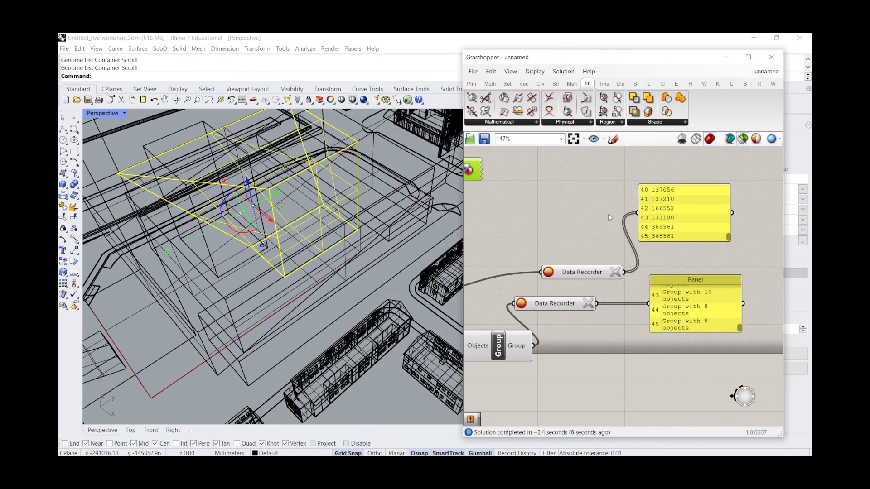
pyautogui.moveTo(705, 317); pyautogui.dragTo(728, 303)
# Try feeding the floor-group Data Recorder's output into a Brep parameter
pyautogui.doubleClick(658, 352)
pyautogui.write('gr')
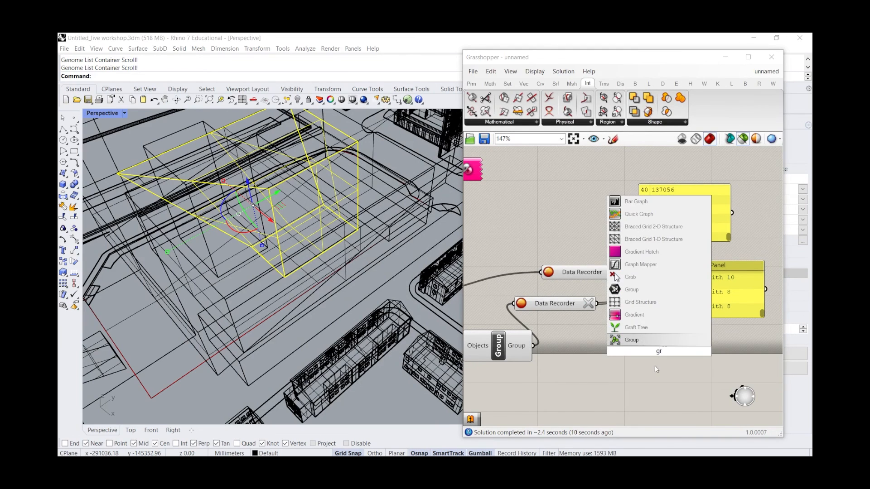
pyautogui.click(645, 373)
pyautogui.doubleClick(644, 372)
pyautogui.write('brep')
pyautogui.press('Return')
pyautogui.moveTo(596, 304); pyautogui.dragTo(621, 344)
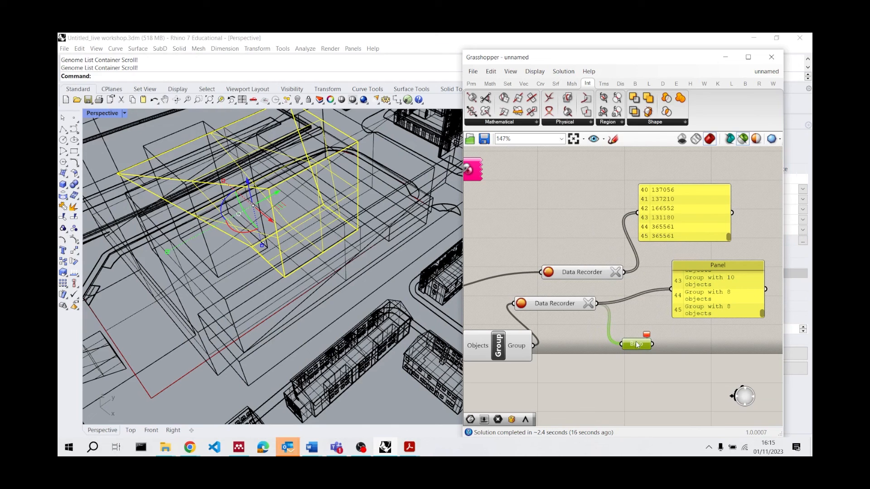
# Add a Group parameter below the floor-group Data Recorder and connect the recorder's output to it
pyautogui.doubleClick(628, 361)
pyautogui.write('grou')
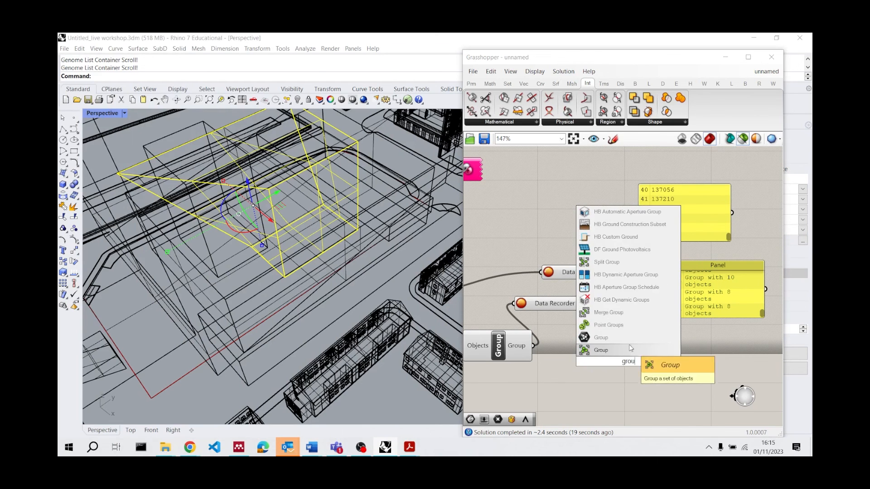
pyautogui.click(629, 346)
pyautogui.moveTo(597, 303); pyautogui.dragTo(625, 362)
# Examine the recorded floor variants held by the Group parameter in the viewport and look over its available options
pyautogui.rightClick(626, 367)
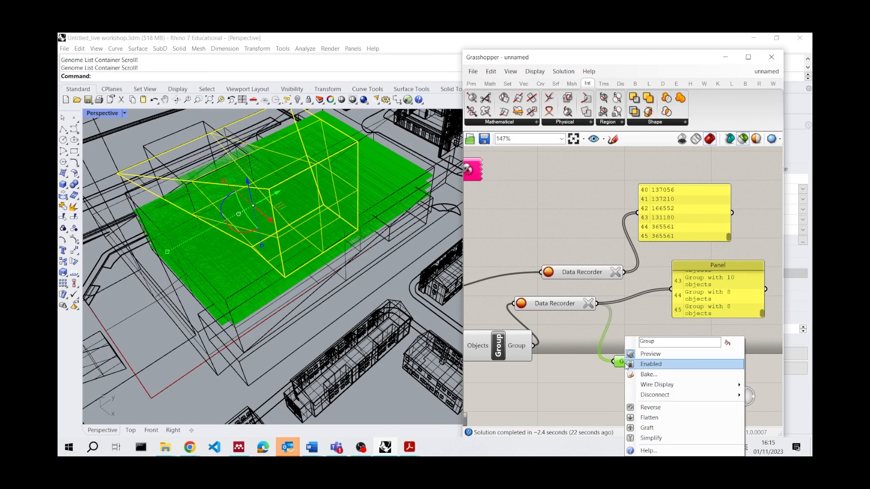
pyautogui.click(686, 418)
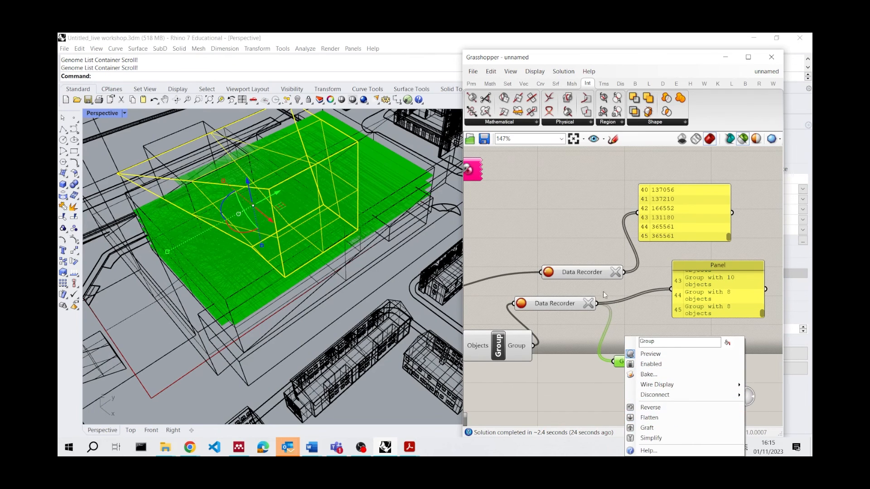
pyautogui.scroll(-3, 602, 294)
pyautogui.scroll(2, 633, 317)
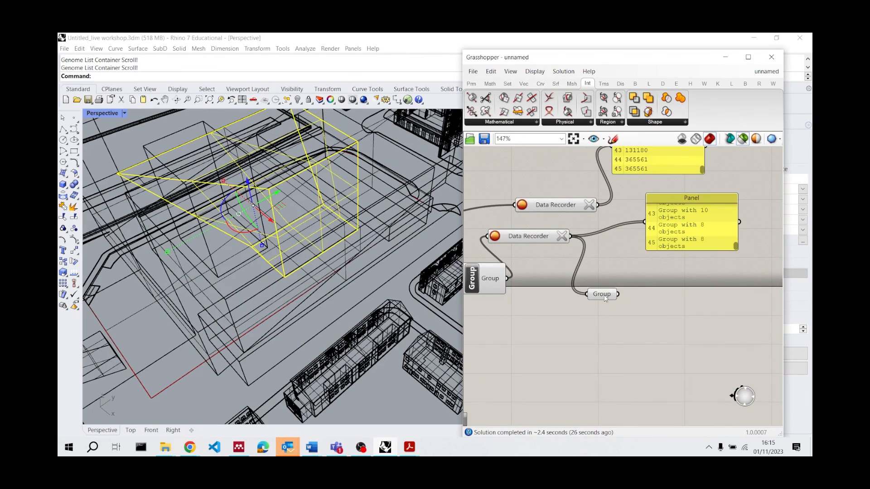
pyautogui.rightClick(601, 293)
pyautogui.click(602, 294)
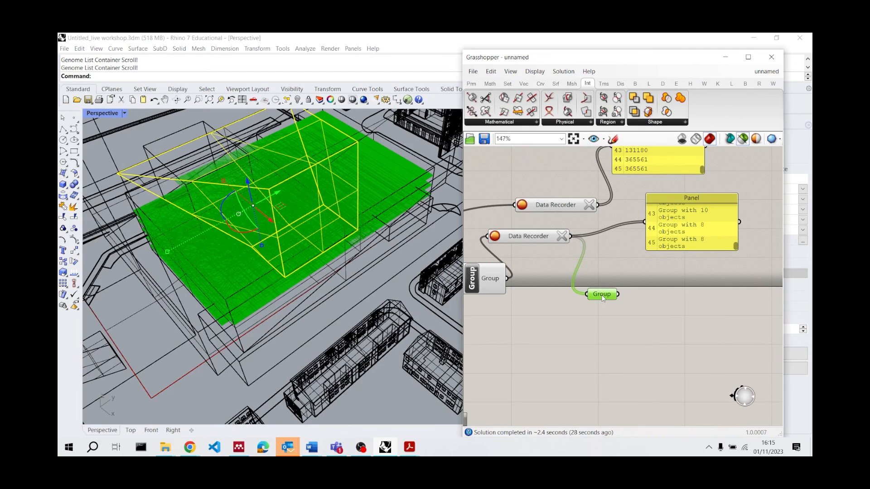
pyautogui.rightClick(603, 297)
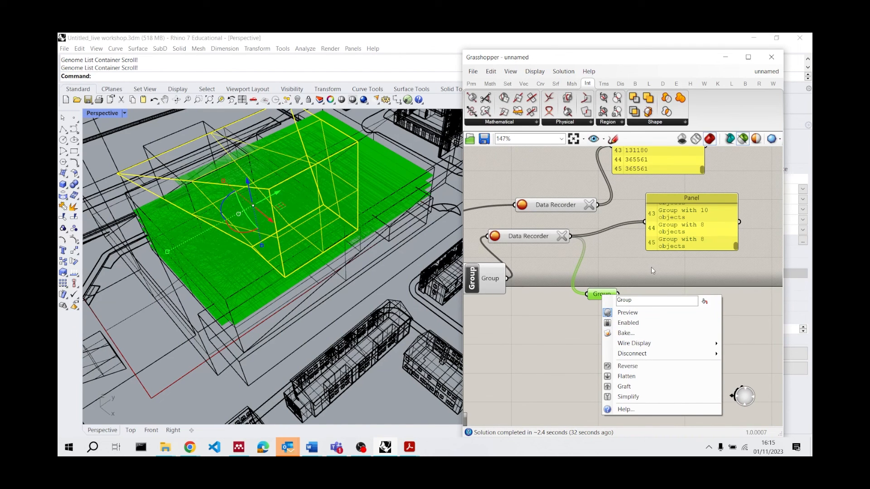
pyautogui.click(657, 281)
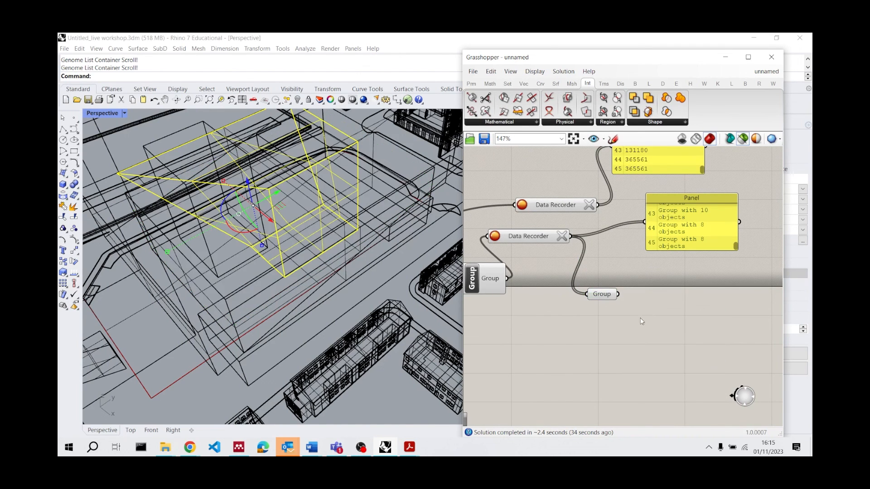
pyautogui.doubleClick(642, 319)
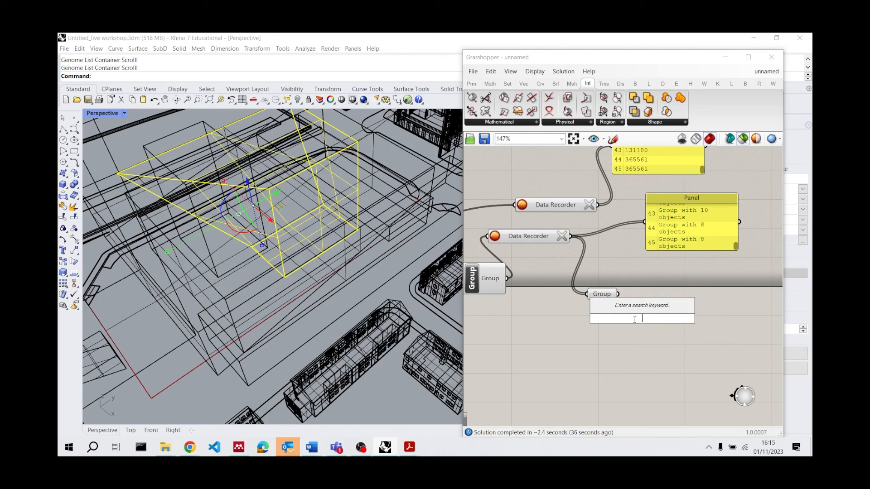
pyautogui.write('brep')
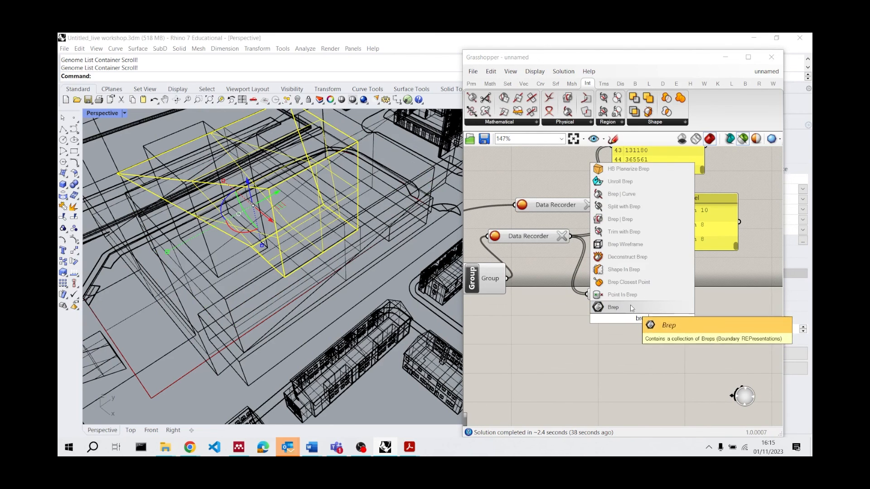
pyautogui.press('Escape')
# Add an Object Save component to the right of the Group parameter fed by the floor-group Data Recorder
pyautogui.click(601, 294)
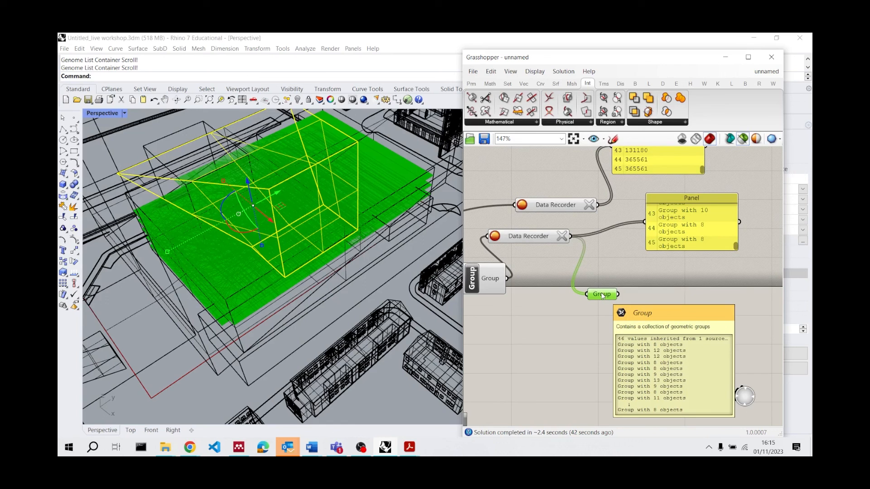
pyautogui.rightClick(602, 294)
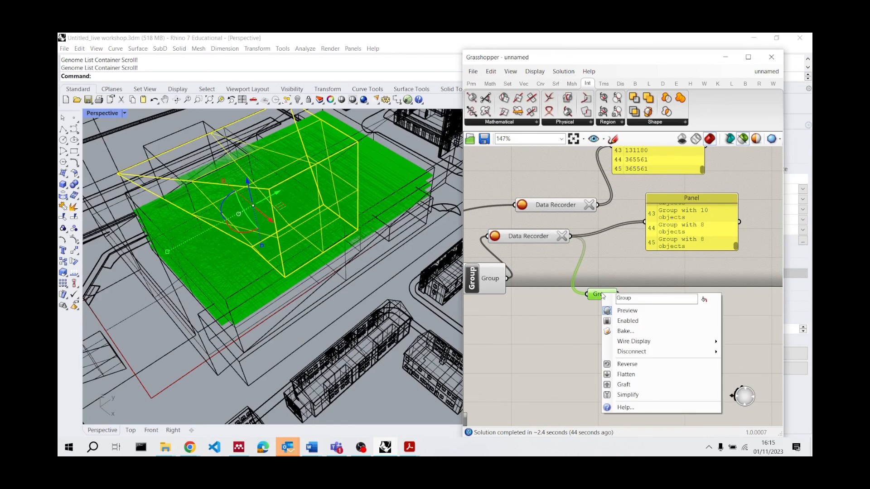
pyautogui.click(570, 338)
pyautogui.doubleClick(570, 338)
pyautogui.write('da')
pyautogui.press('BackSpace')
pyautogui.press('BackSpace')
pyautogui.write('save')
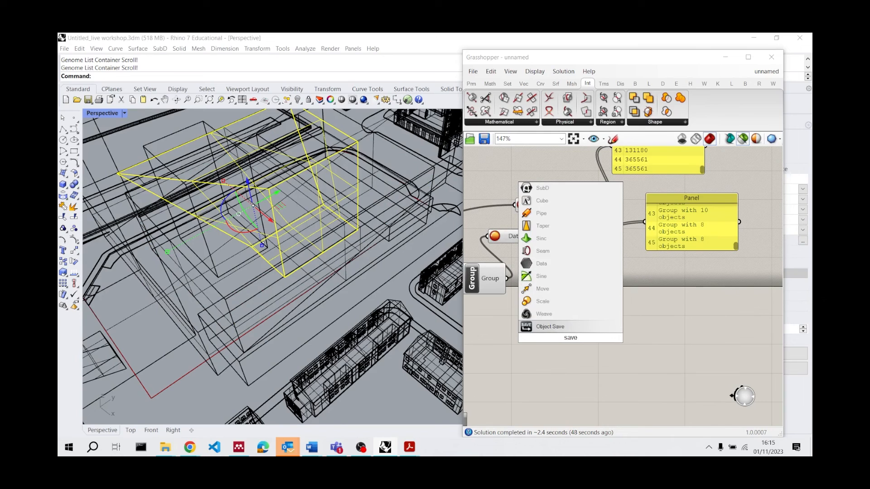
pyautogui.click(572, 326)
pyautogui.moveTo(572, 327); pyautogui.dragTo(688, 328)
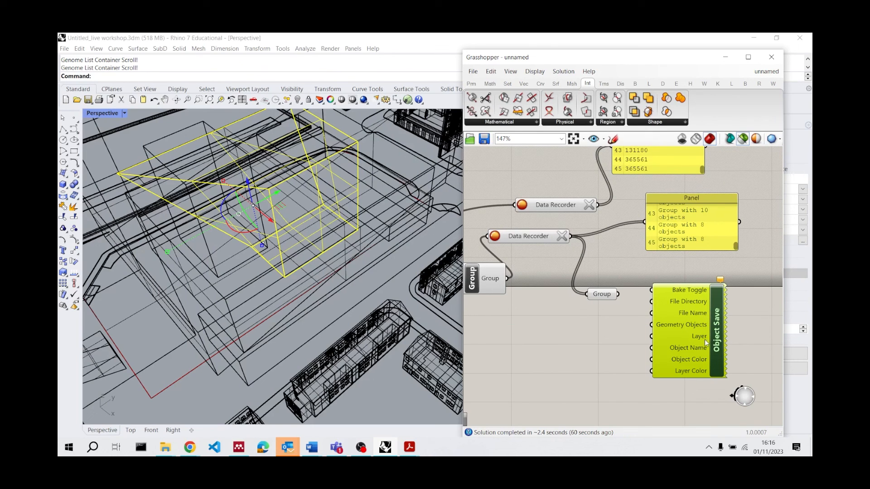
# Add a Geometry parameter below the Group parameter and connect the Group output to it
pyautogui.doubleClick(570, 345)
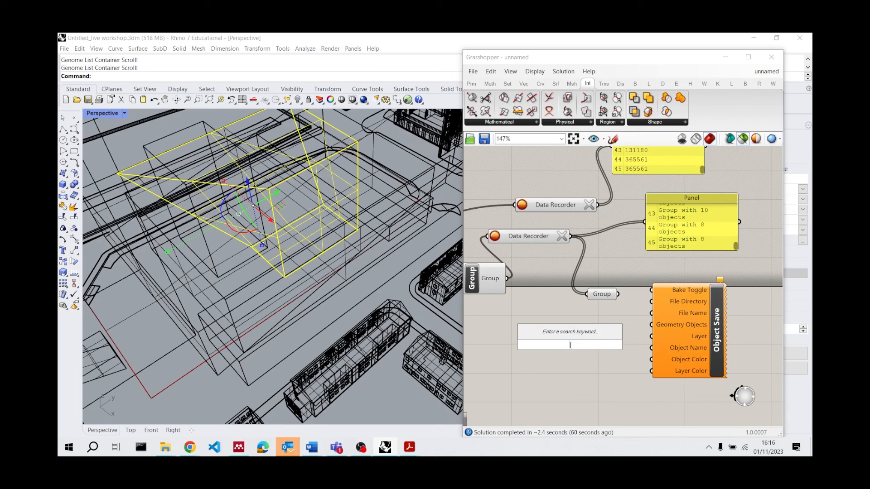
pyautogui.write('geo')
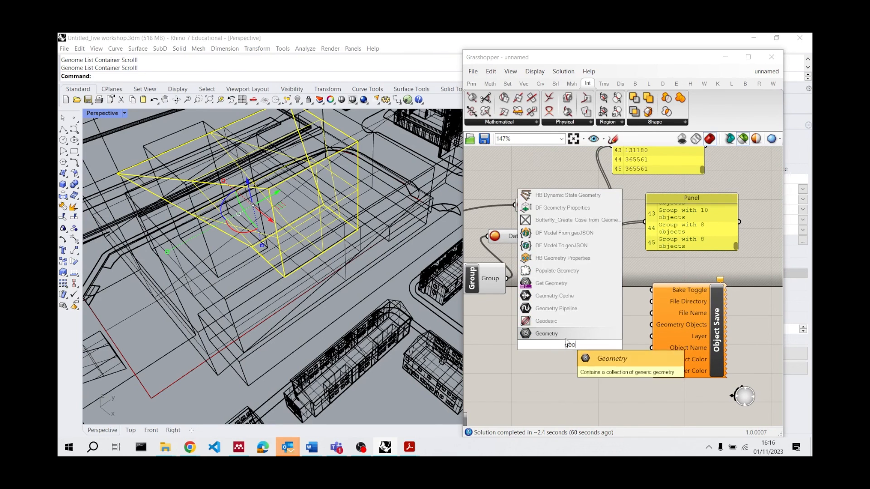
pyautogui.click(566, 339)
pyautogui.moveTo(619, 294); pyautogui.dragTo(554, 348)
pyautogui.click(565, 345)
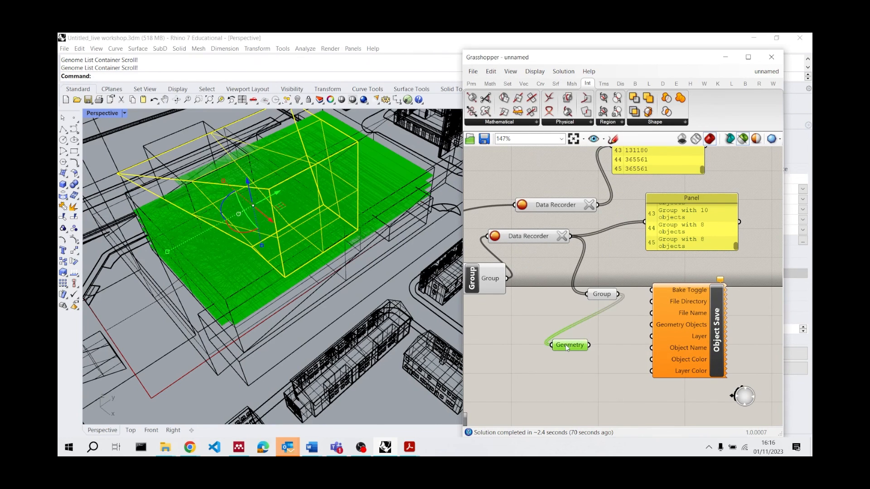
# Internalise the recorded floor groups in the Geometry parameter
pyautogui.rightClick(567, 345)
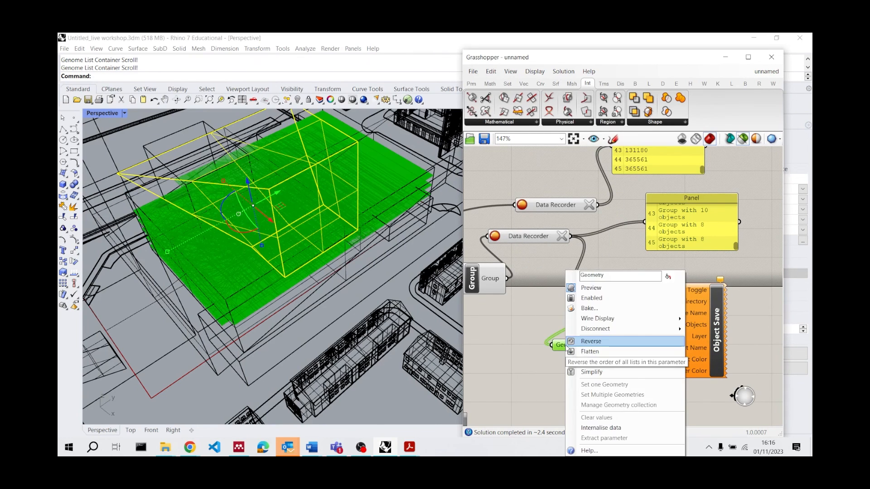
pyautogui.click(608, 429)
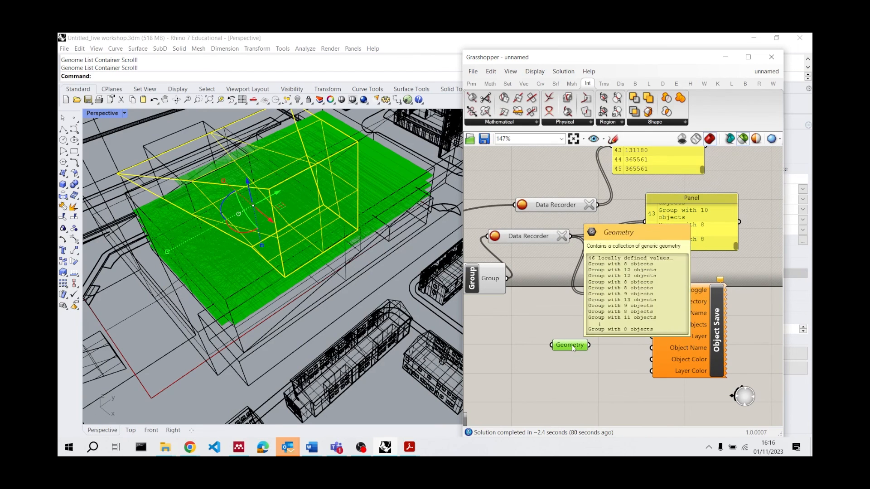
pyautogui.moveTo(573, 351)
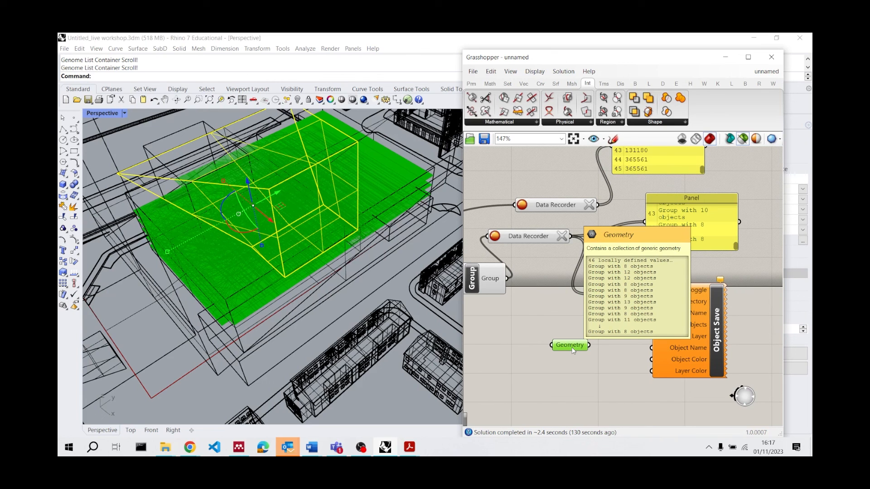
# Add a Sort List component to the right of the recorded totals panel
pyautogui.scroll(-3, 573, 351)
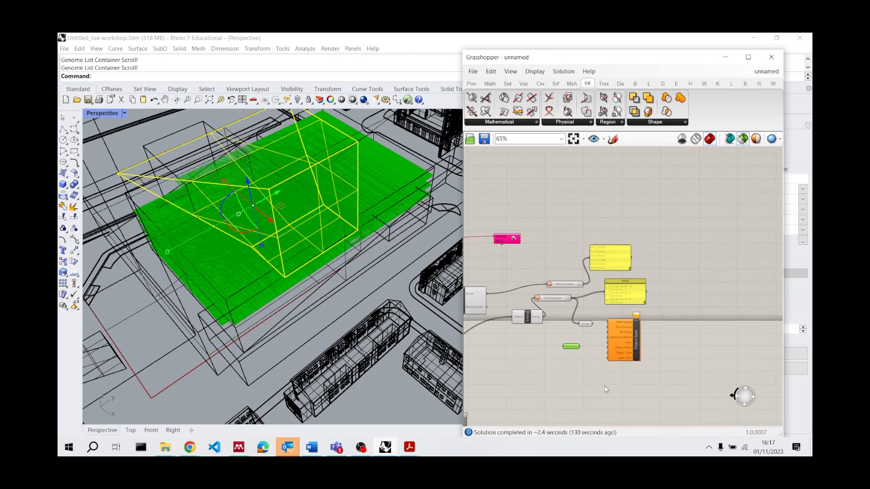
pyautogui.doubleClick(673, 211)
pyautogui.write('sirt')
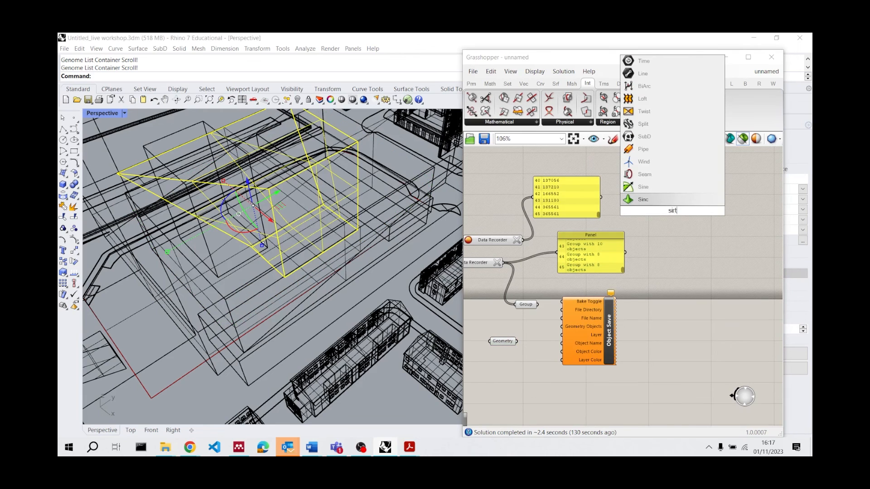
pyautogui.doubleClick(664, 224)
pyautogui.write('sort list')
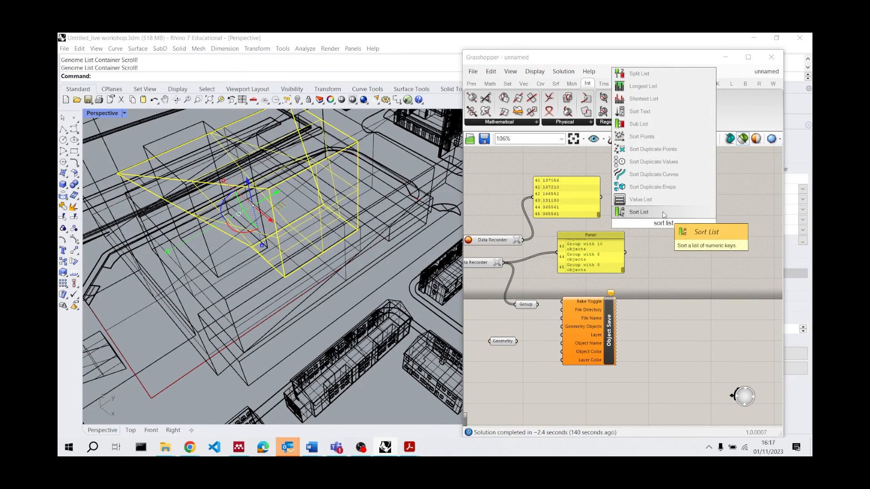
pyautogui.click(661, 212)
pyautogui.scroll(3, 660, 199)
pyautogui.scroll(-1, 660, 190)
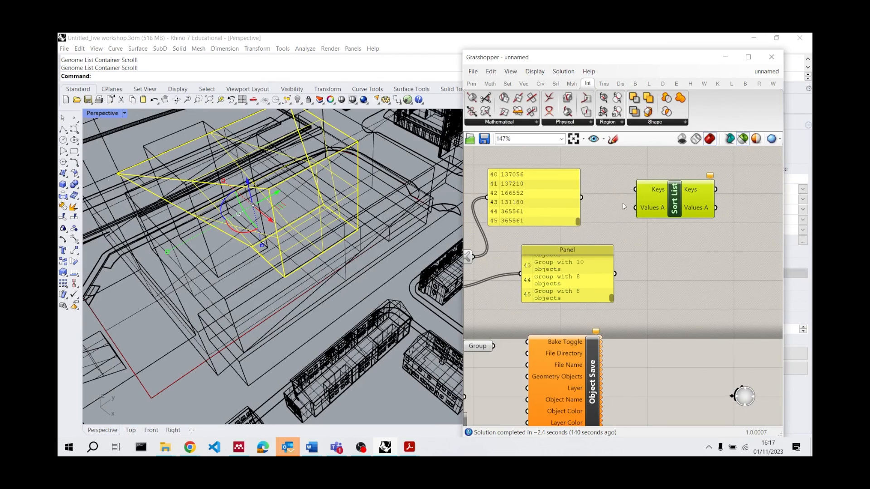
# Try wiring the totals panel into Sort List's Values A input and bringing in the Group parameter's output, undoing the last changes
pyautogui.moveTo(581, 196); pyautogui.dragTo(635, 209)
pyautogui.scroll(-1, 573, 275)
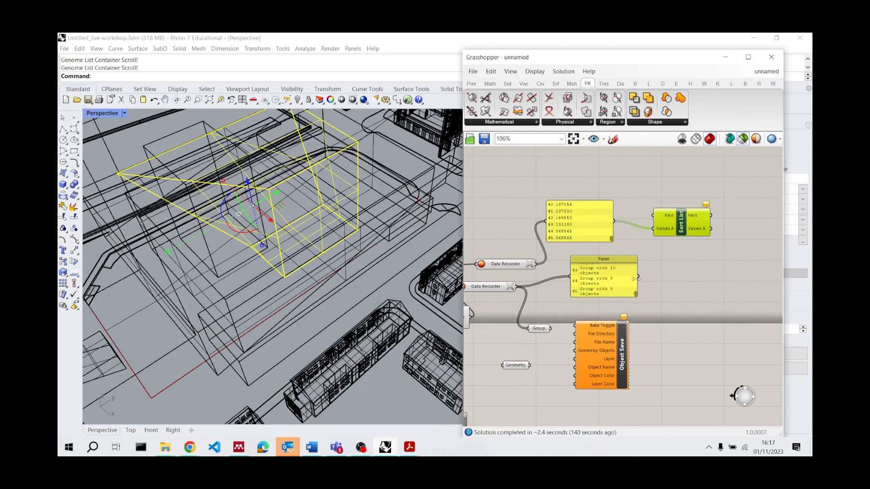
pyautogui.moveTo(543, 336); pyautogui.dragTo(673, 205)
pyautogui.scroll(-2, 743, 199)
pyautogui.scroll(2, 745, 198)
pyautogui.click(695, 213)
pyautogui.hotkey('ctrl', 'z')
pyautogui.hotkey('ctrl', 'z')
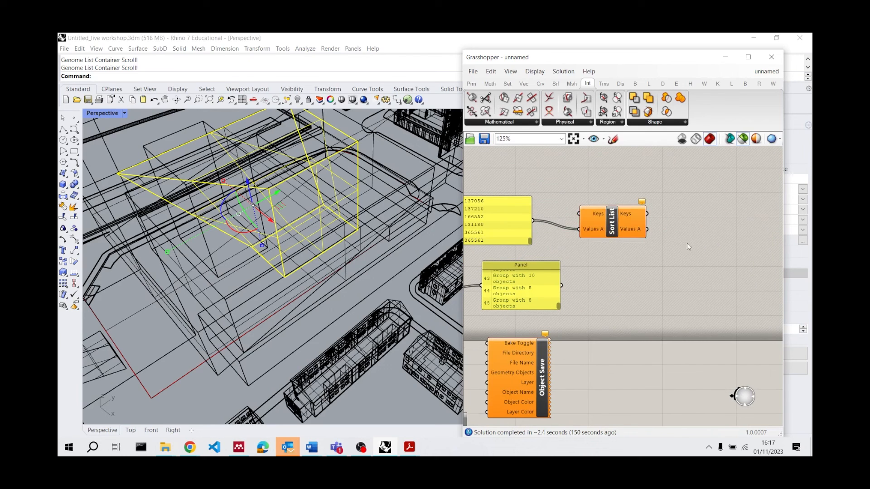
# Connect the sun hour totals panel to Sort List's Keys input and the recorded floor groups to its Values A input
pyautogui.moveTo(532, 221); pyautogui.dragTo(581, 213)
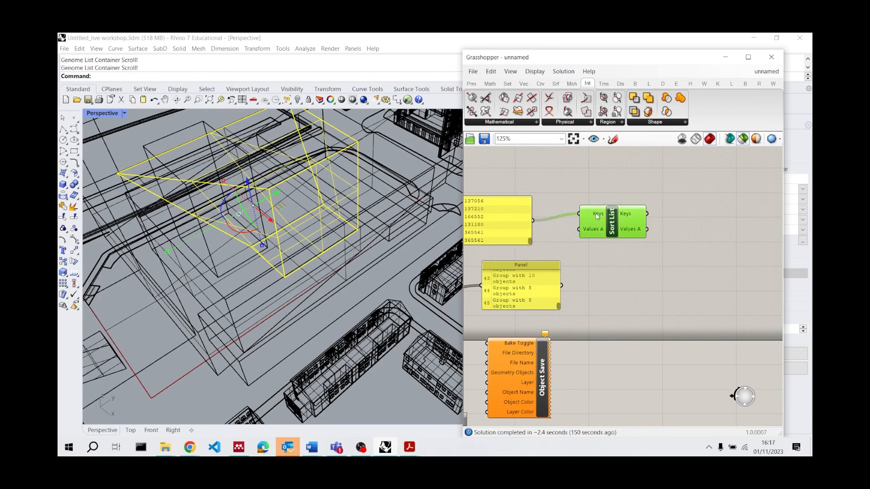
pyautogui.scroll(3, 657, 276)
pyautogui.scroll(5, 627, 254)
pyautogui.scroll(-7, 646, 266)
pyautogui.scroll(-3, 531, 232)
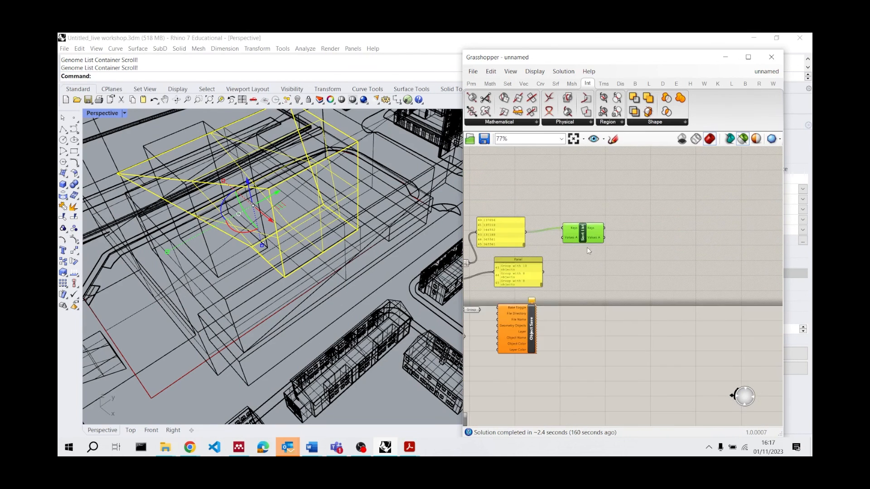
pyautogui.moveTo(498, 326); pyautogui.dragTo(597, 242)
pyautogui.scroll(5, 665, 230)
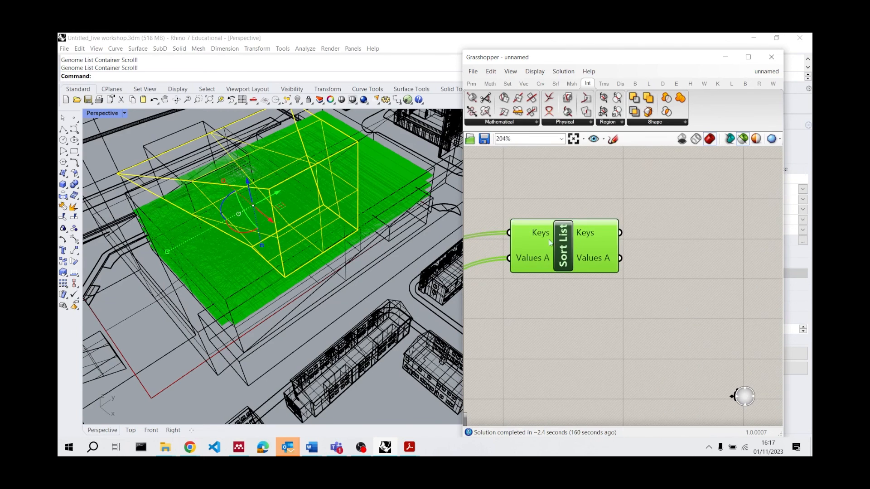
pyautogui.moveTo(534, 240)
# Add a List Item component to the right of Sort List and connect the sorted Values A output to its List input
pyautogui.doubleClick(648, 266)
pyautogui.write('liust')
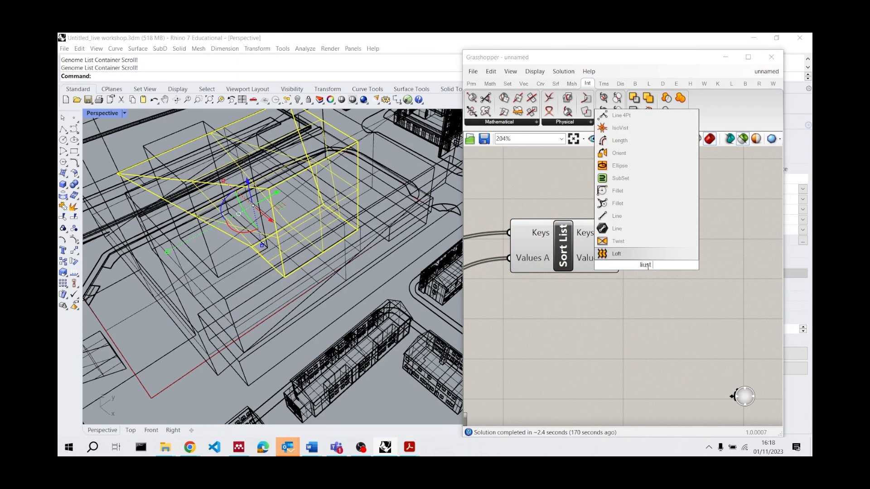
pyautogui.press('Escape')
pyautogui.doubleClick(659, 285)
pyautogui.write('list')
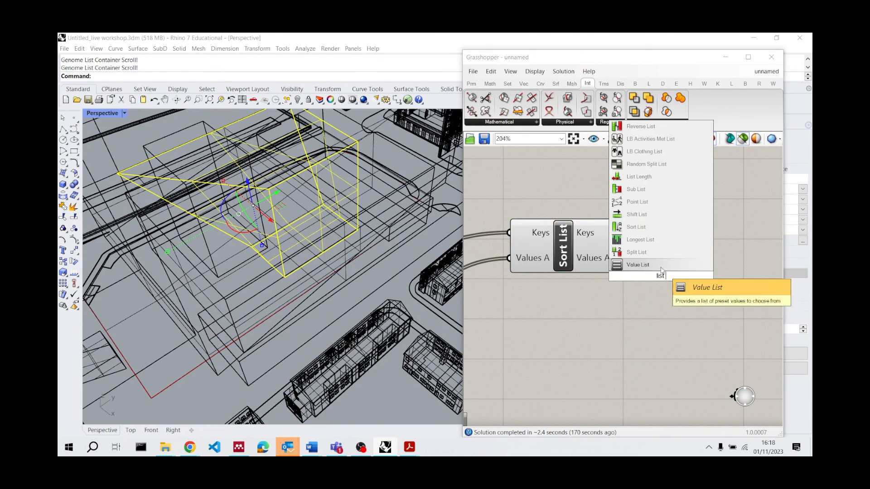
pyautogui.press('Escape')
pyautogui.doubleClick(665, 288)
pyautogui.write('list')
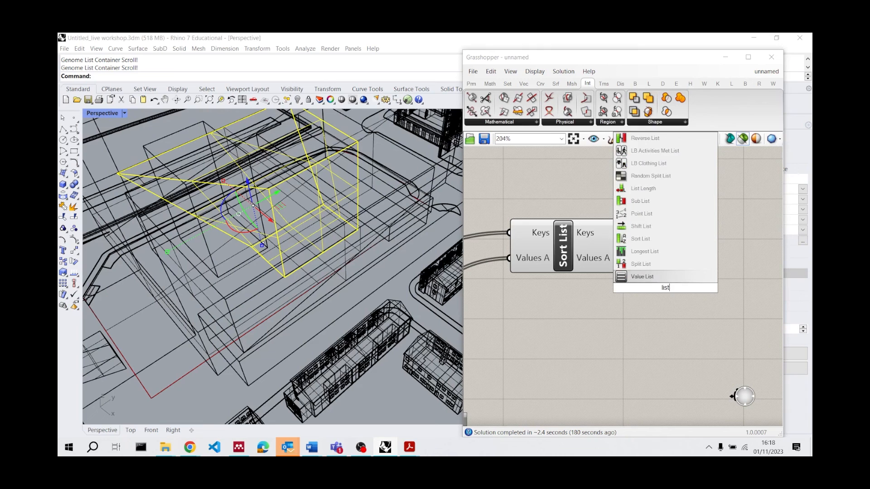
pyautogui.write(' item')
pyautogui.press('Return')
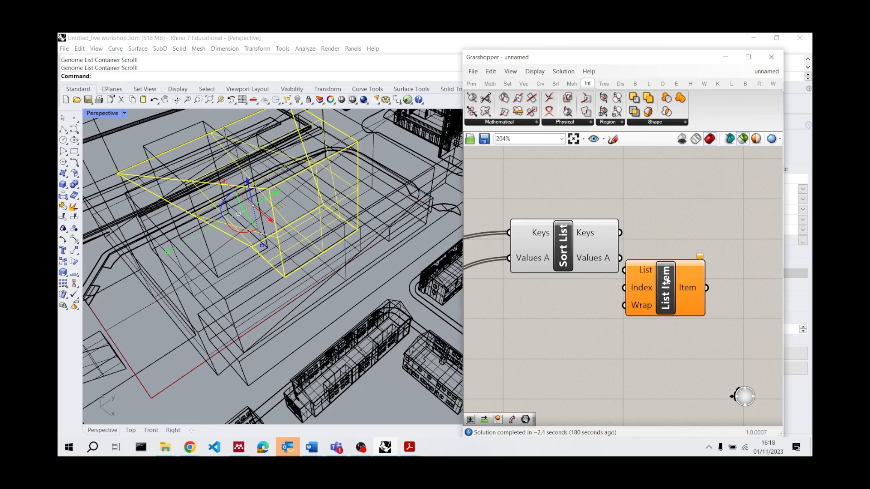
pyautogui.moveTo(627, 260); pyautogui.dragTo(625, 270)
pyautogui.moveTo(665, 290); pyautogui.dragTo(684, 285)
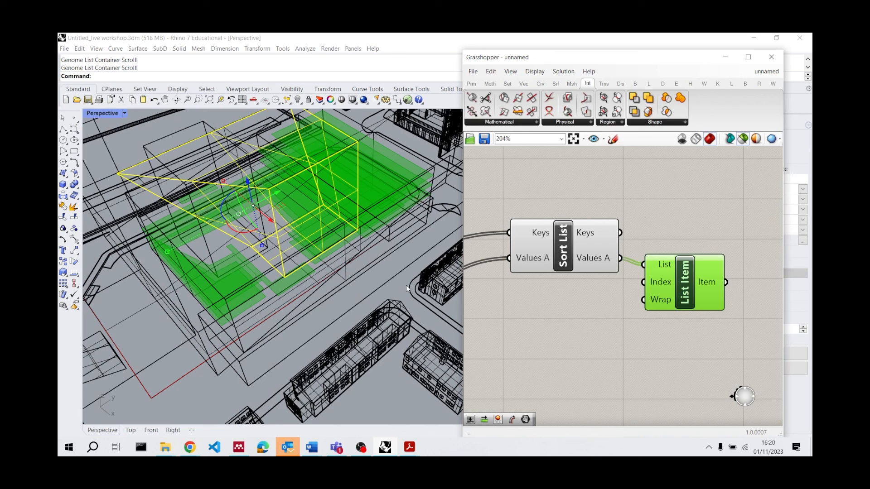
pyautogui.click(361, 448)
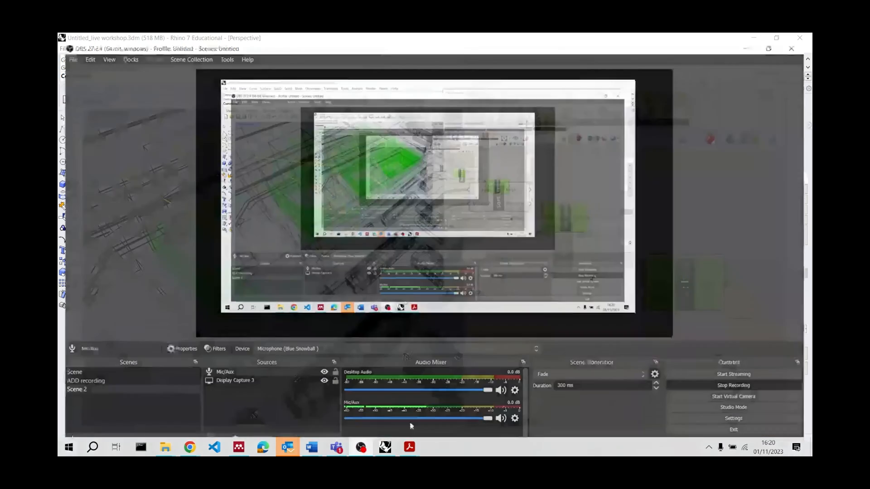